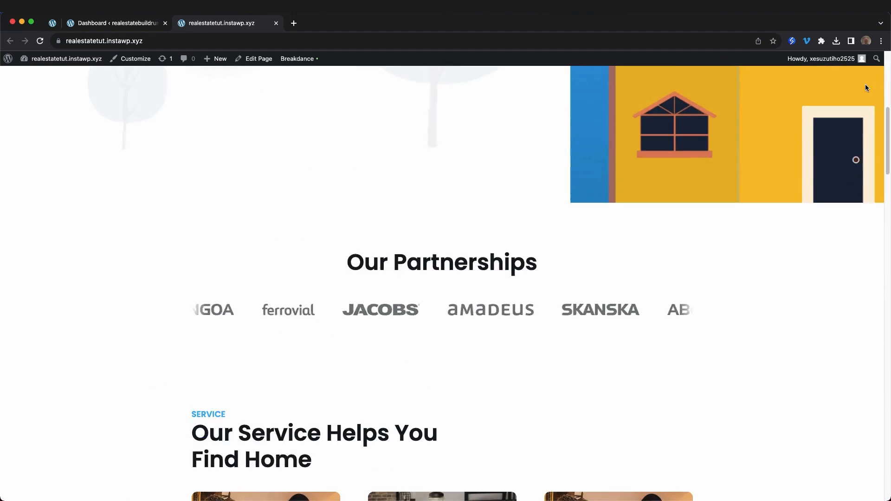
- Look through the finished real estate site's home page from the partnerships section down to the footer
scroll(865, 88, down, 15)
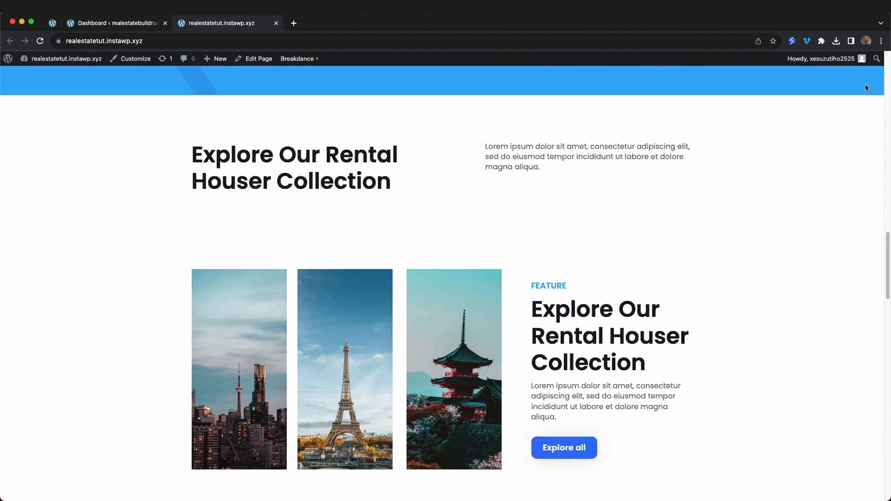
scroll(865, 88, down, 15)
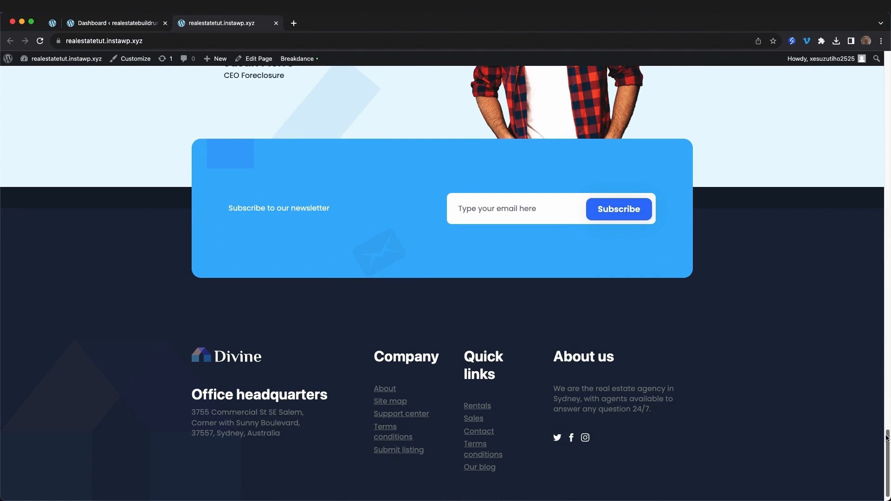
drag(886, 438, 886, 51)
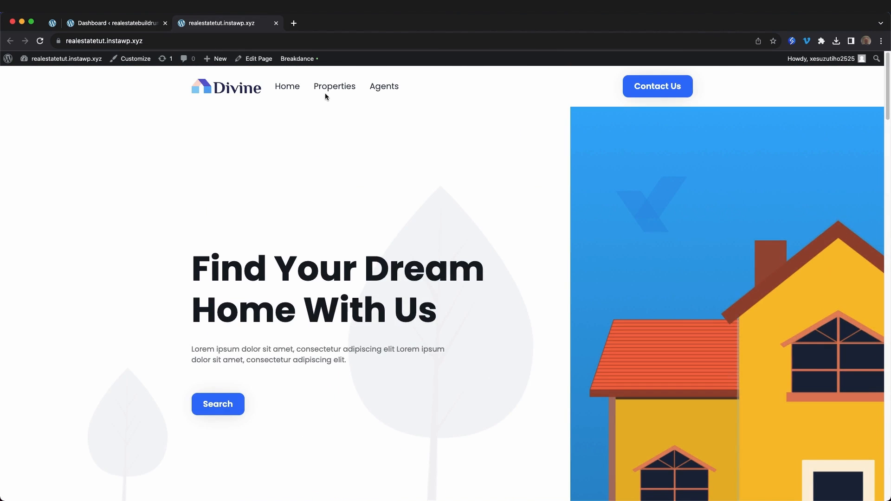
- Open the site's Properties page and try the Property Status filter with For Sale, For Rent and Sold
click(335, 87)
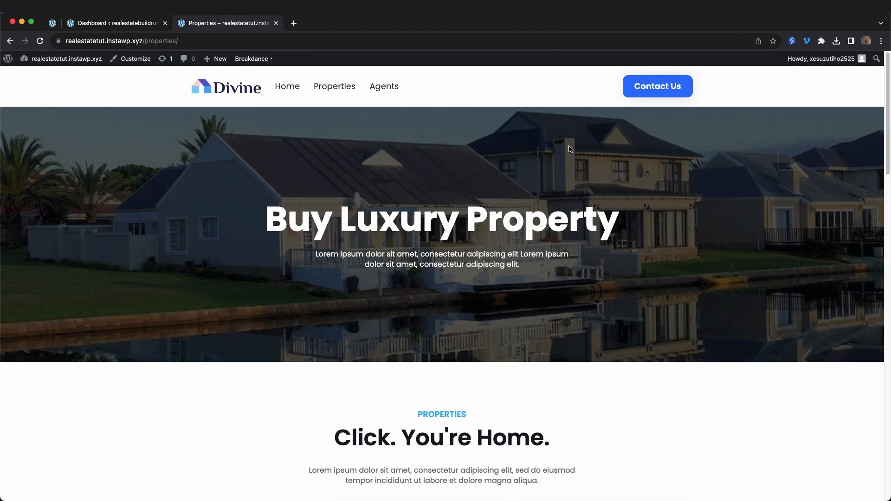
scroll(570, 149, down, 9)
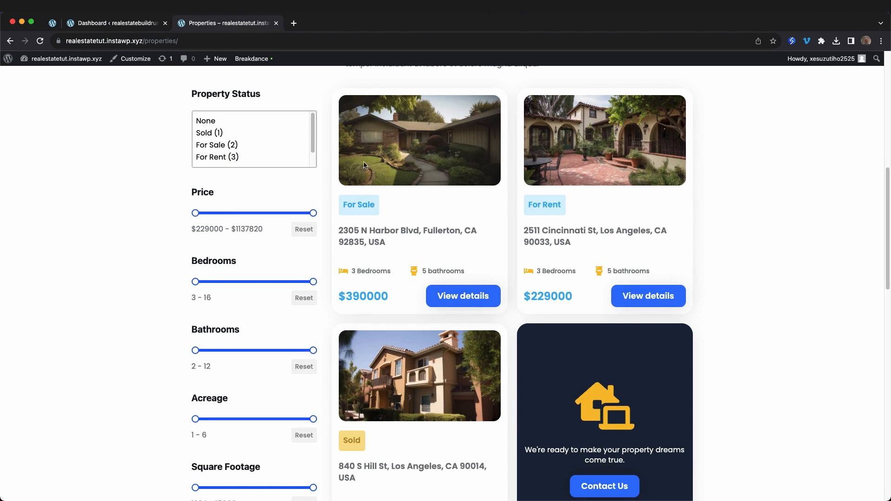
click(221, 145)
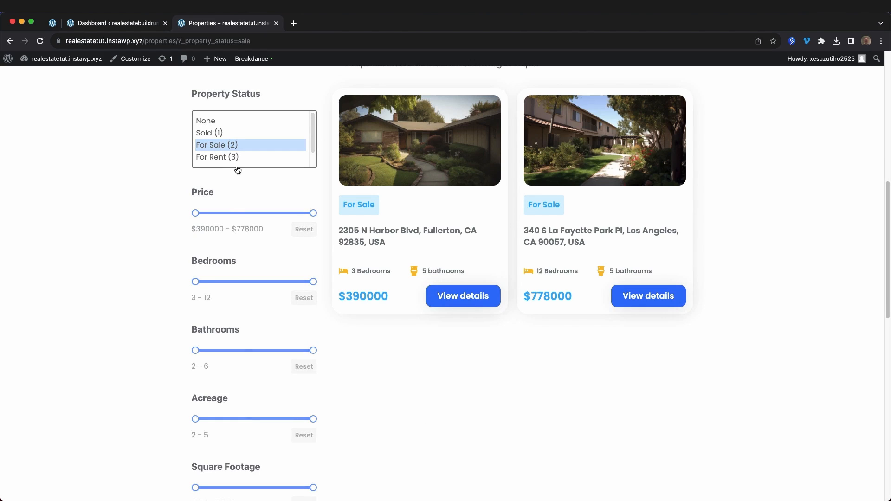
click(225, 157)
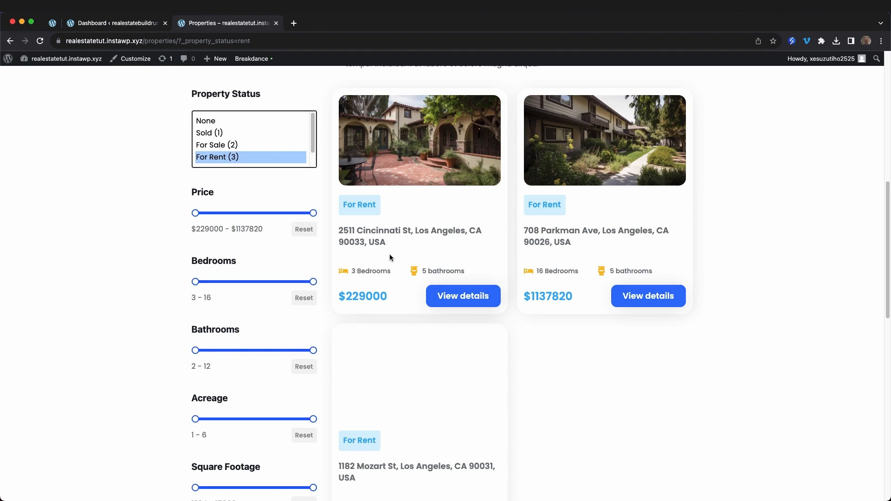
click(220, 133)
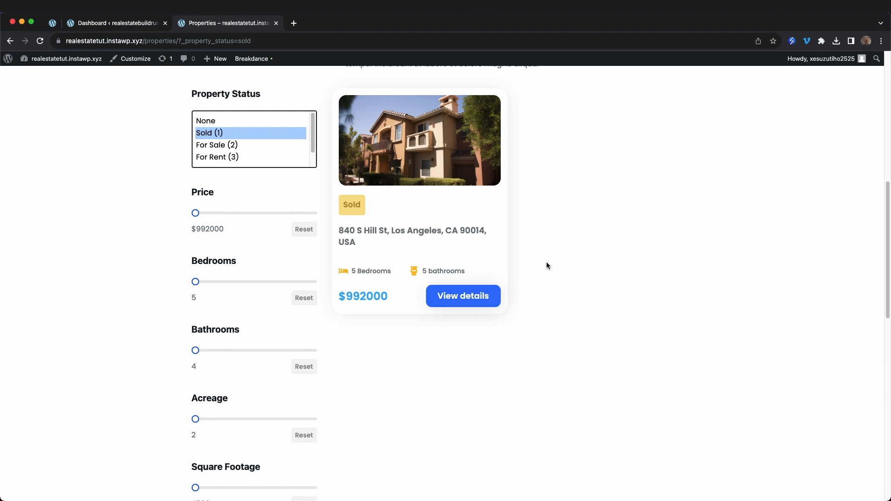
scroll(548, 254, up, 10)
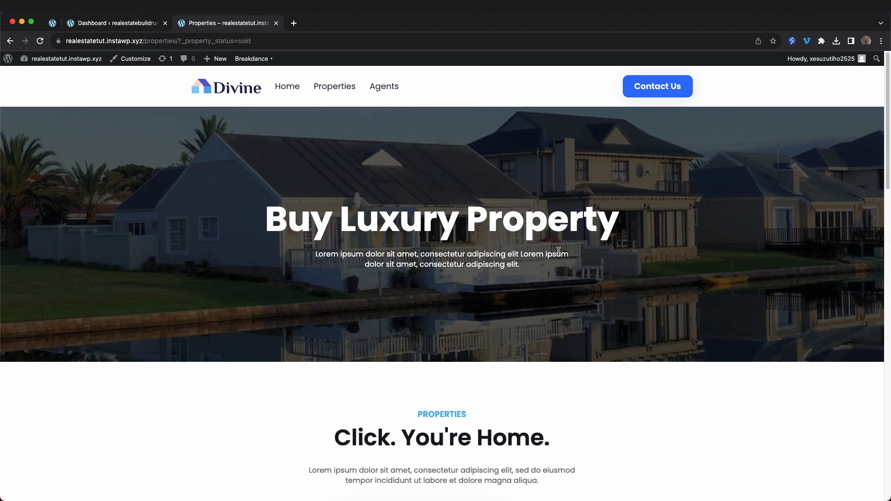
- View the Agents page, expanding and collapsing the contact form of the middle agent
click(387, 88)
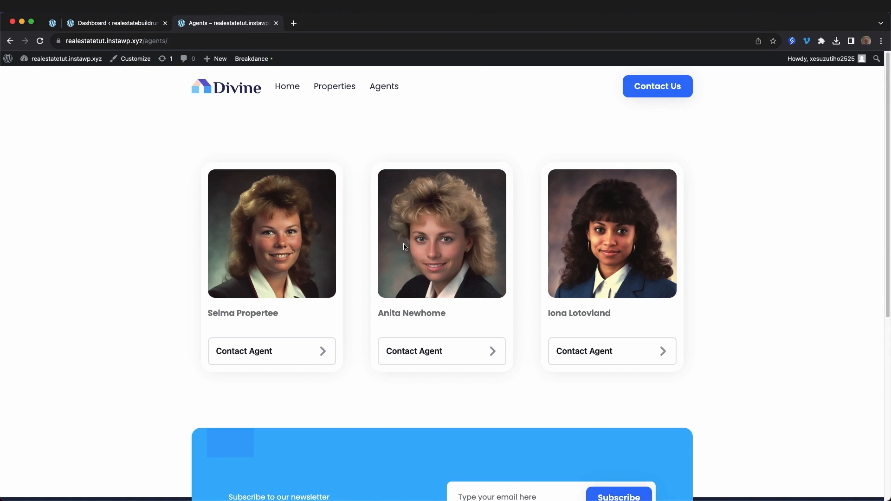
click(485, 351)
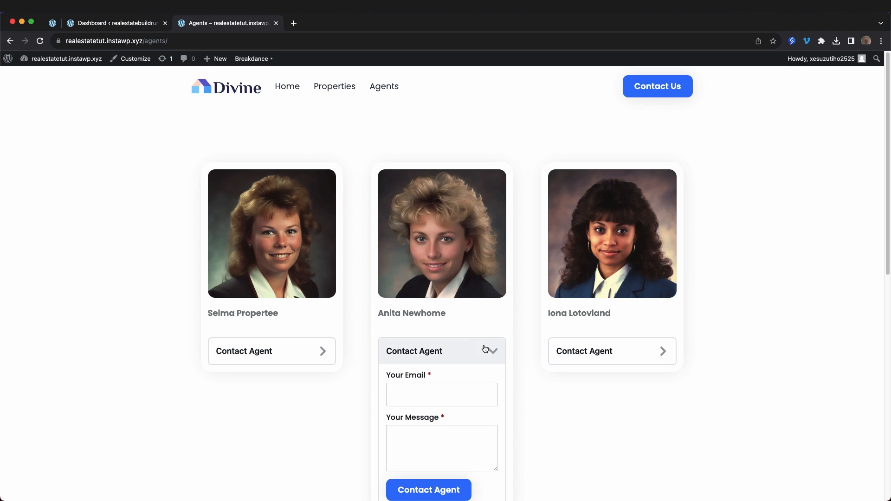
click(457, 355)
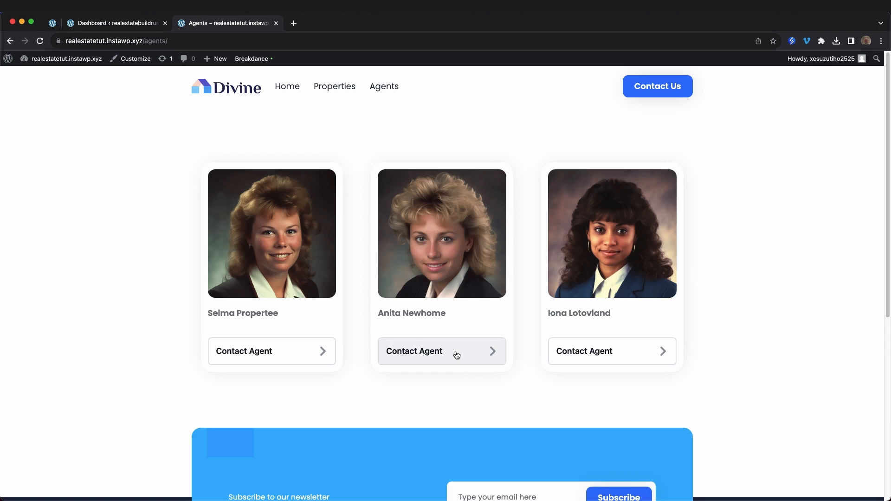
- Examine the Contact Us page's details and appointment form, and close the demo site after returning to its home page
click(662, 96)
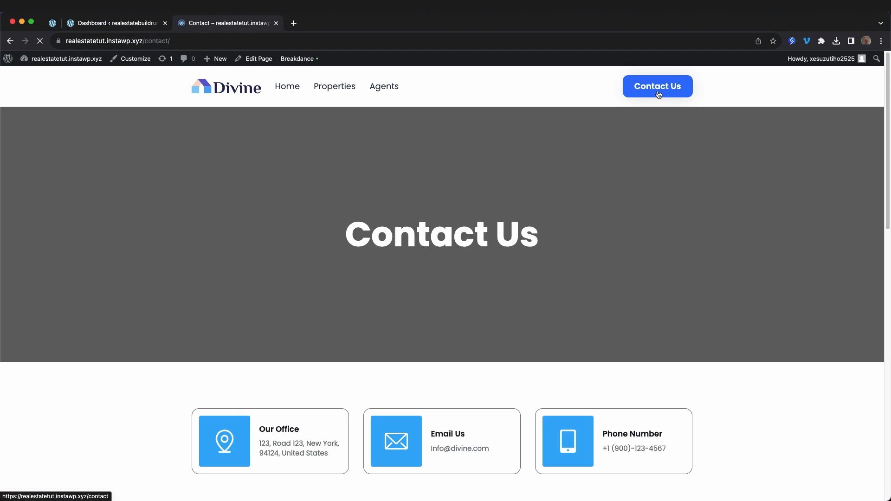
scroll(538, 213, down, 8)
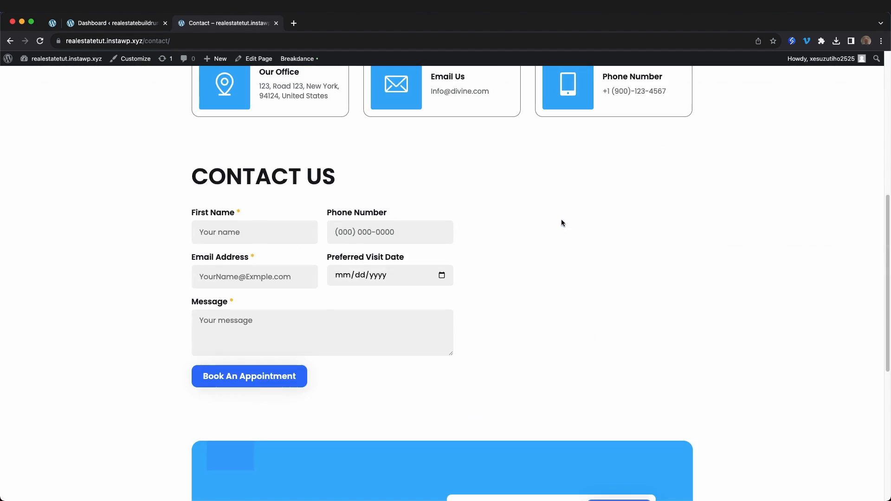
scroll(561, 222, up, 8)
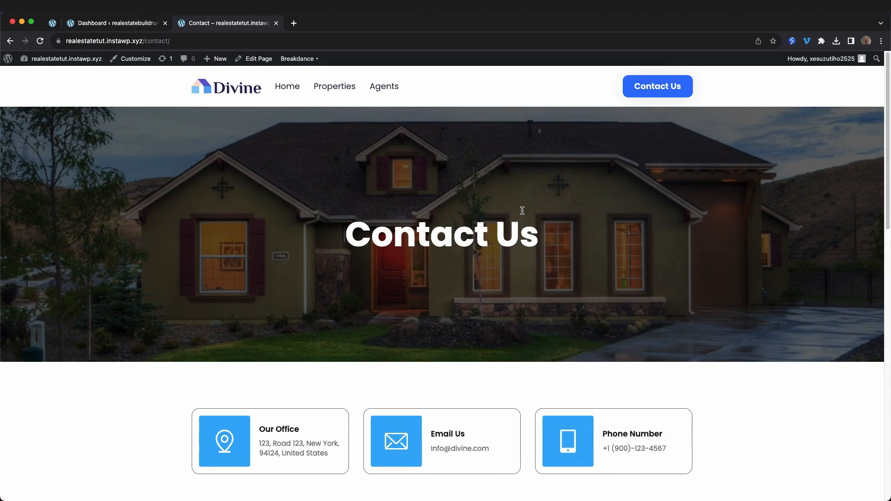
click(292, 88)
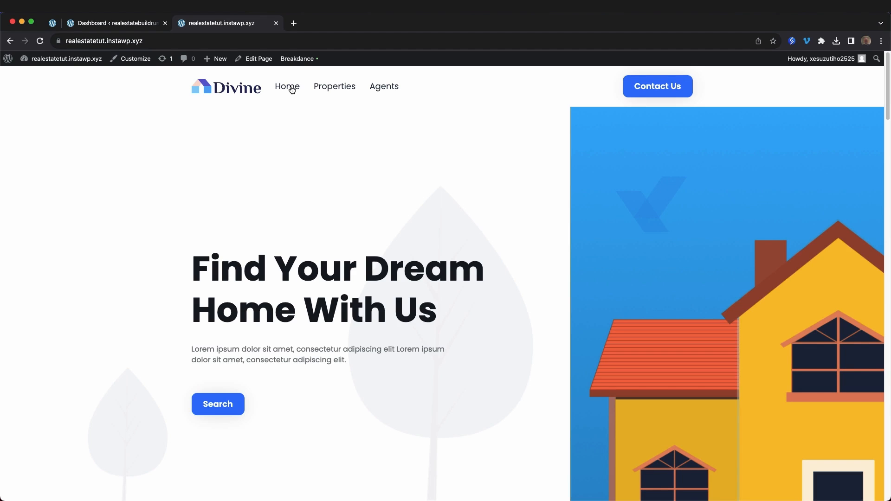
click(277, 23)
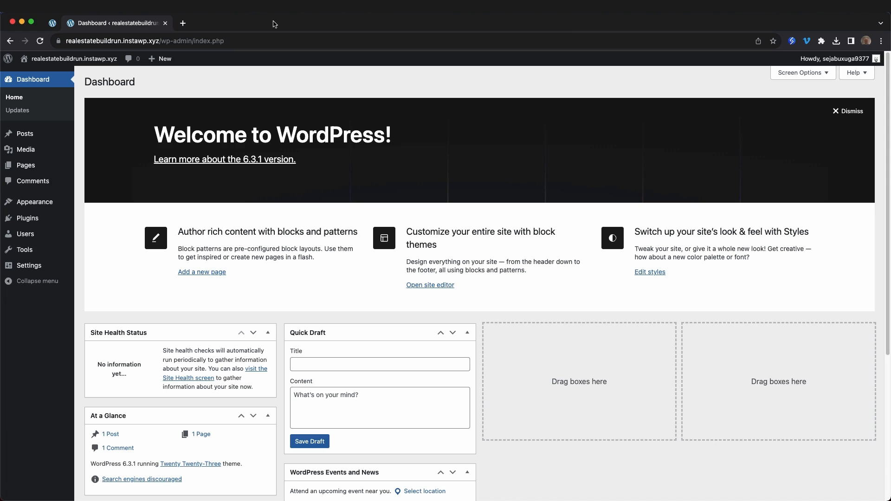
- Search for the Code Snippets plugin in the new site's WordPress admin, install it and activate it
click(29, 219)
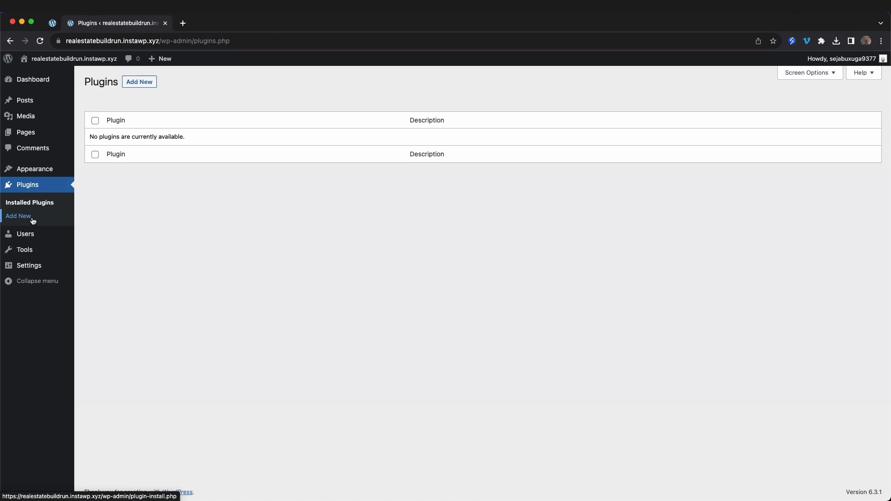
click(139, 82)
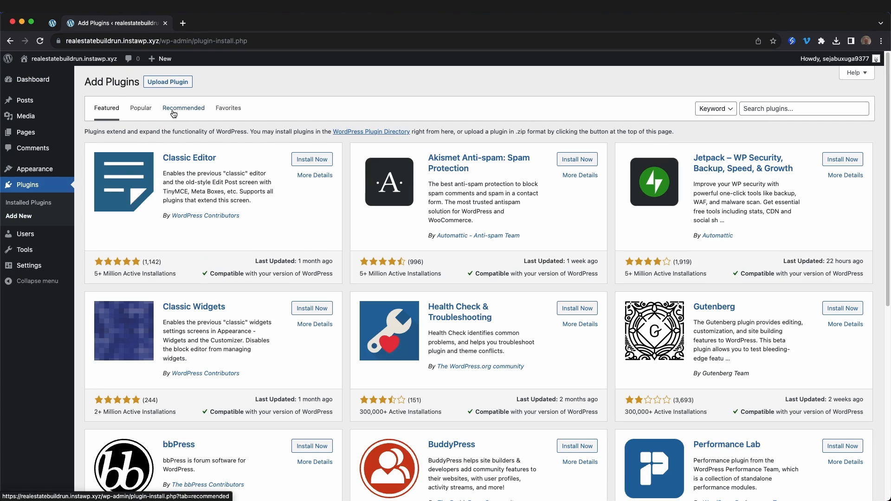
click(745, 108)
text(C)
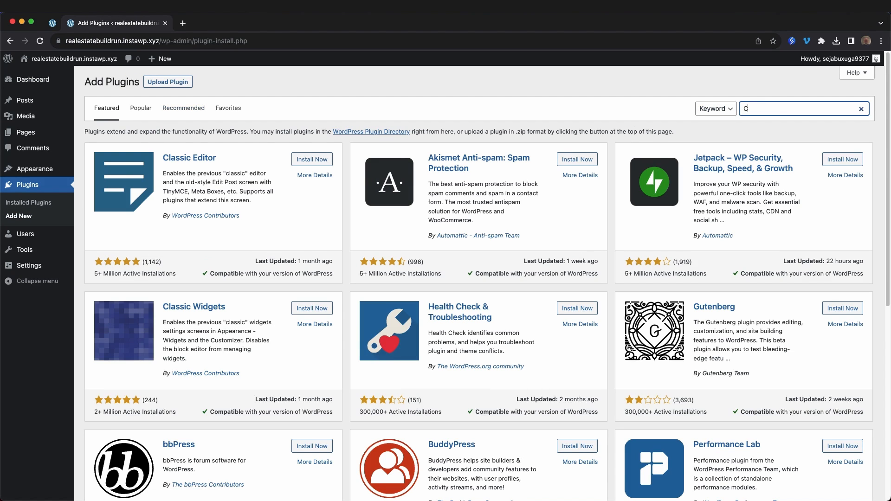
text(ode Snippets)
click(575, 161)
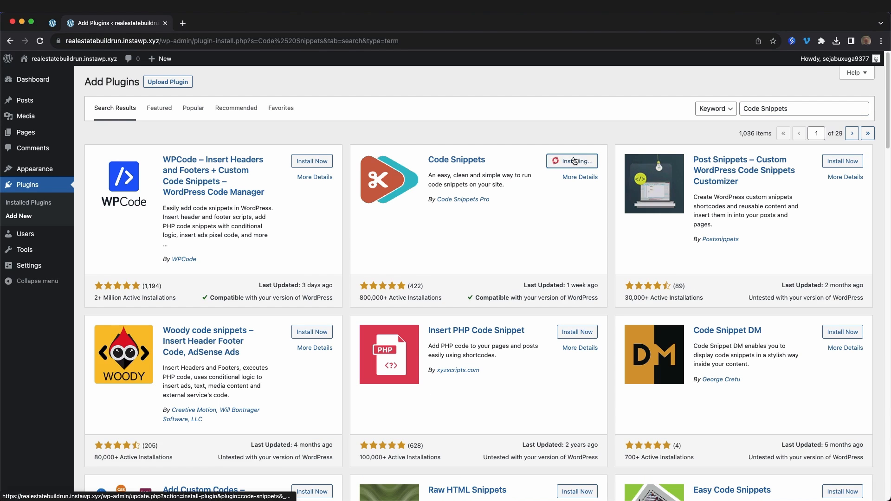
click(575, 161)
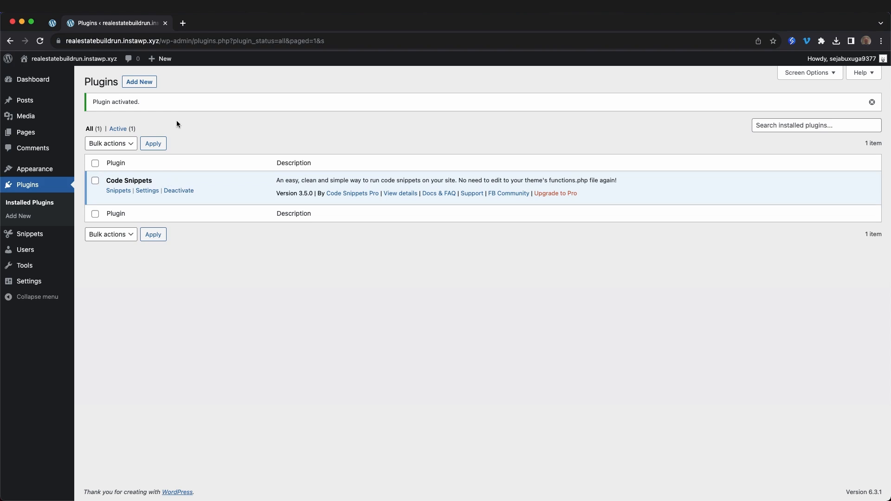
- Install and activate the Advanced Custom Fields PRO plugin from an uploaded zip file
click(145, 83)
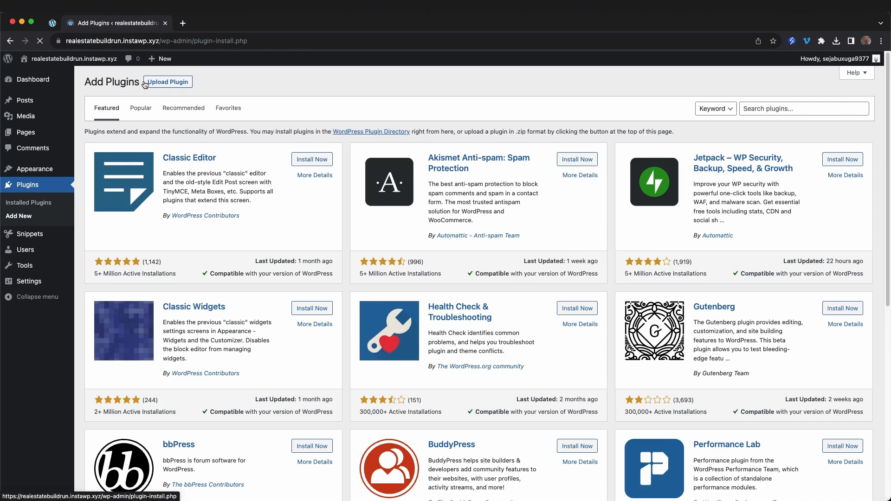
click(171, 86)
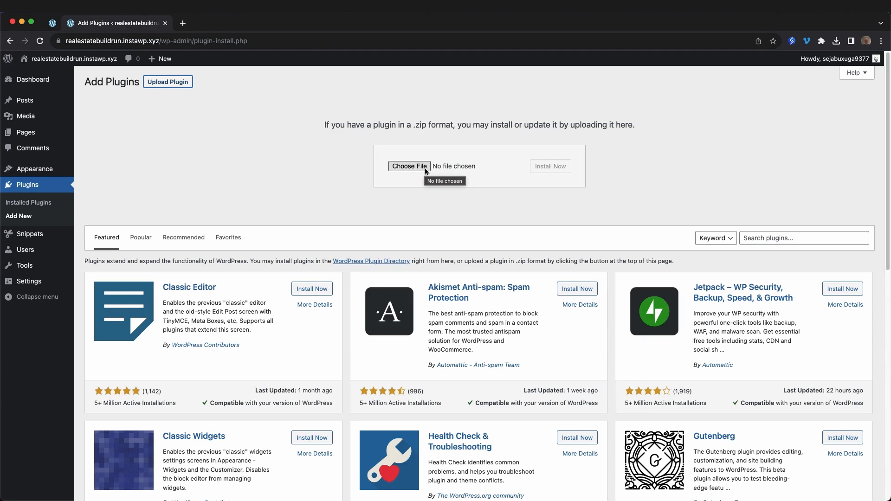
click(410, 166)
click(539, 166)
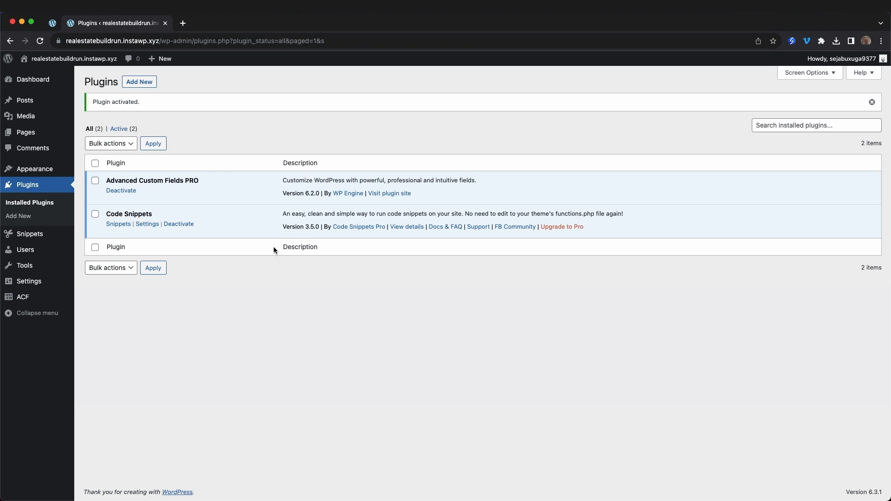
- Install and activate the WP Grid Builder plugin from the uploaded file wp-grid-builder-v1.7.8.zip
click(143, 83)
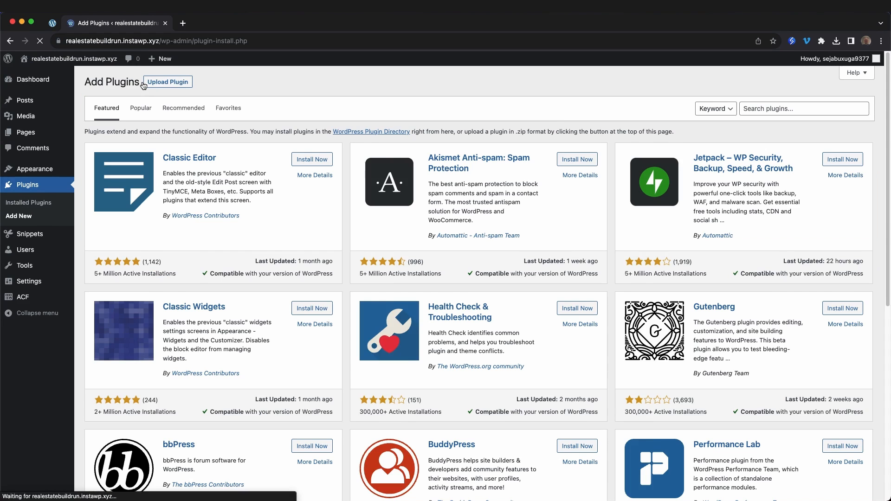
click(158, 84)
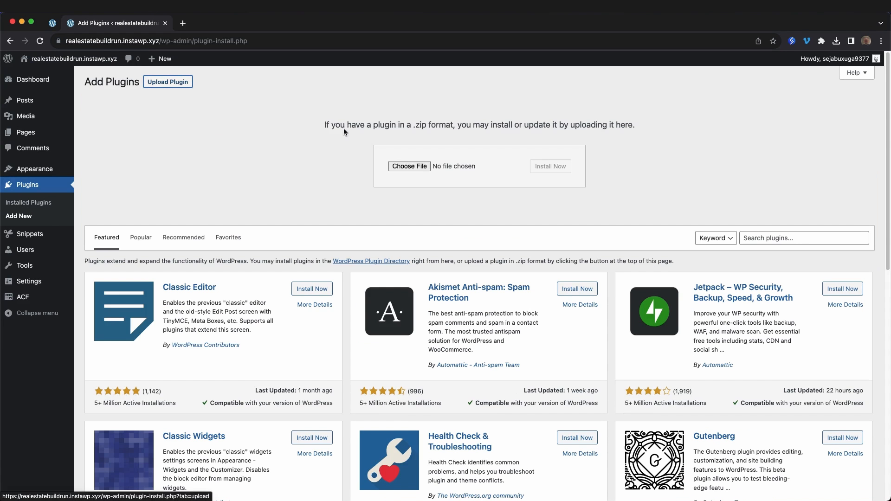
click(410, 166)
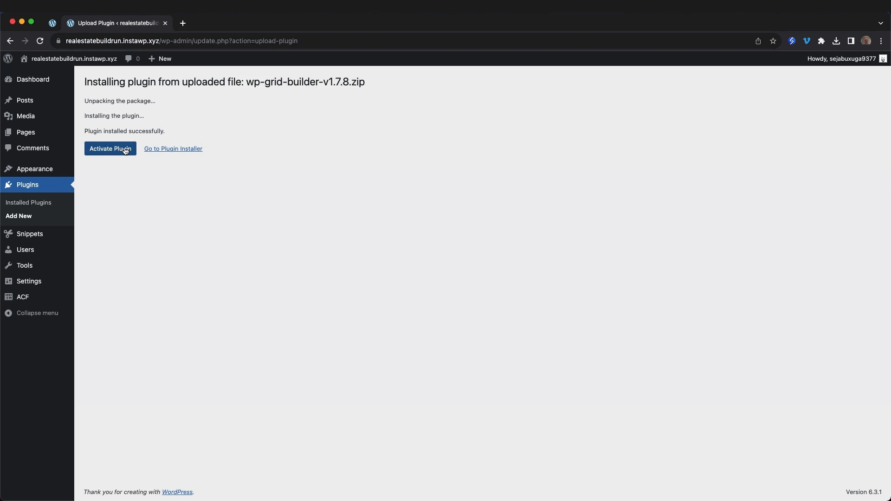
click(125, 151)
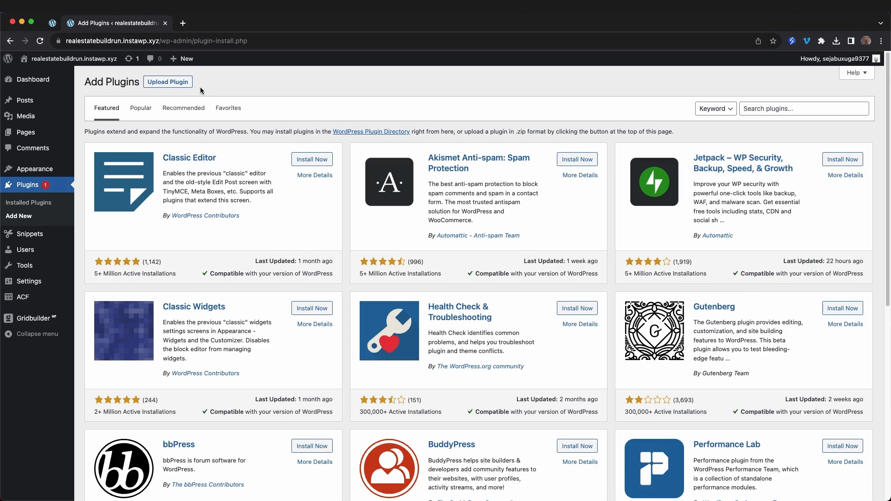
- Install and activate the Breakdance plugin from the uploaded file breakdance-v1.5.0-1.zip
click(180, 84)
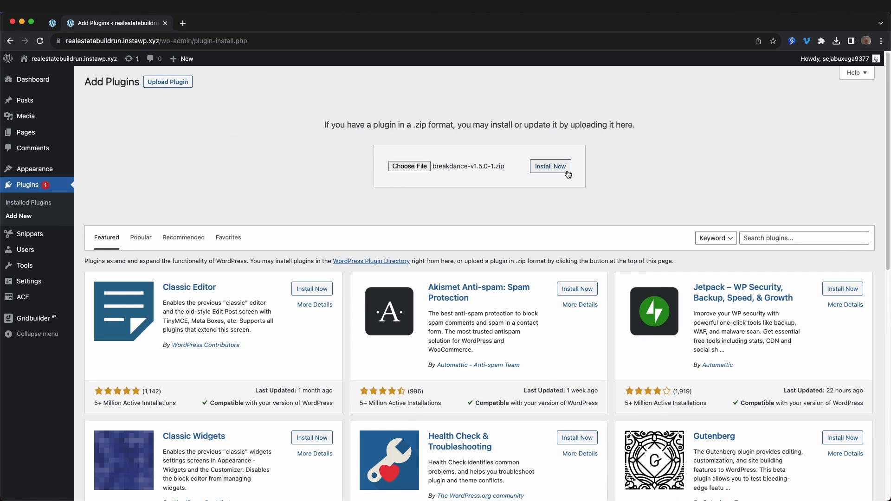
click(563, 169)
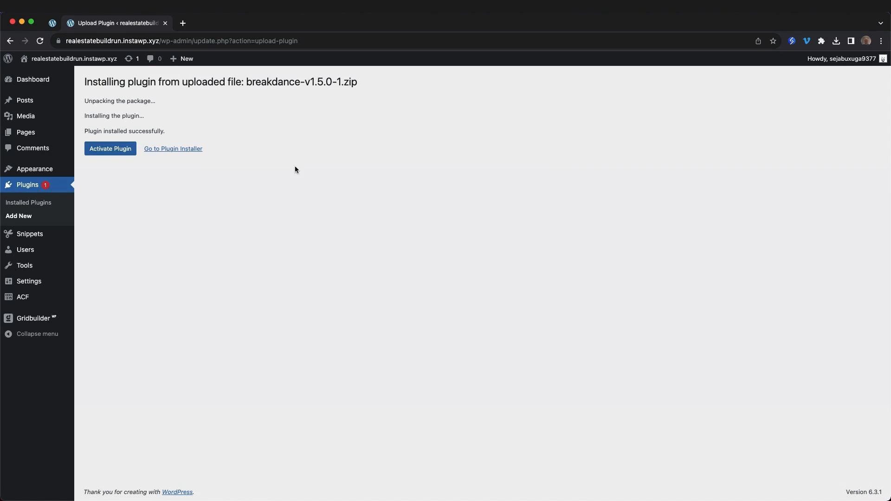
click(126, 148)
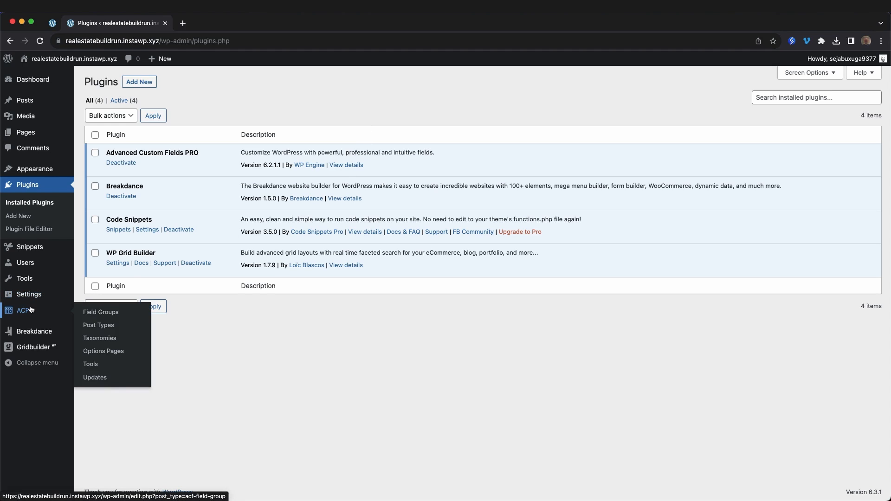
- Start a new ACF post type with plural label Properties, singular label Property and key property
click(98, 324)
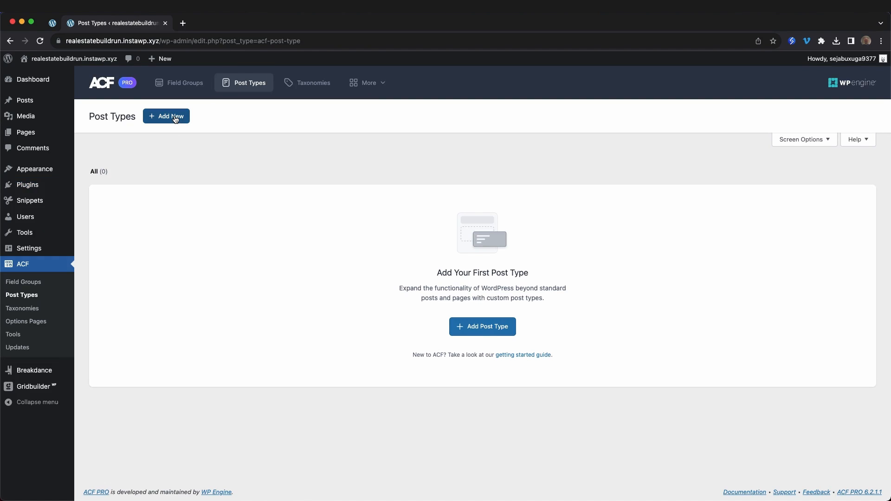
click(175, 119)
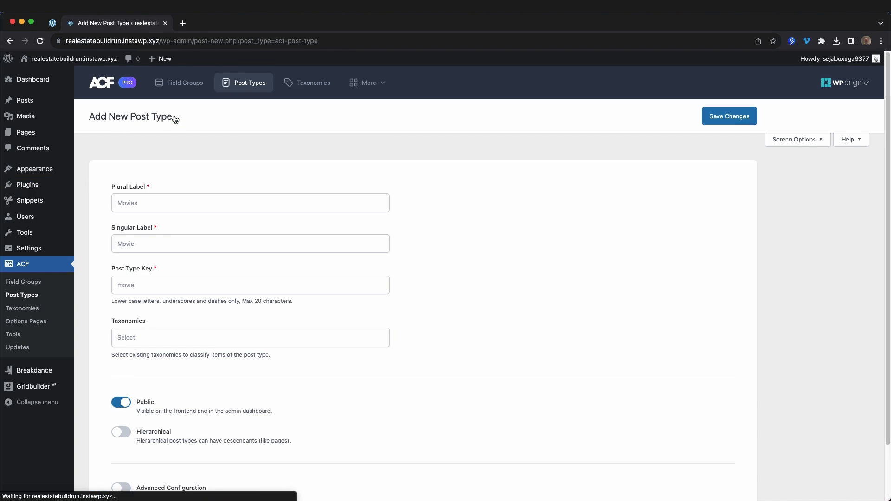
click(190, 200)
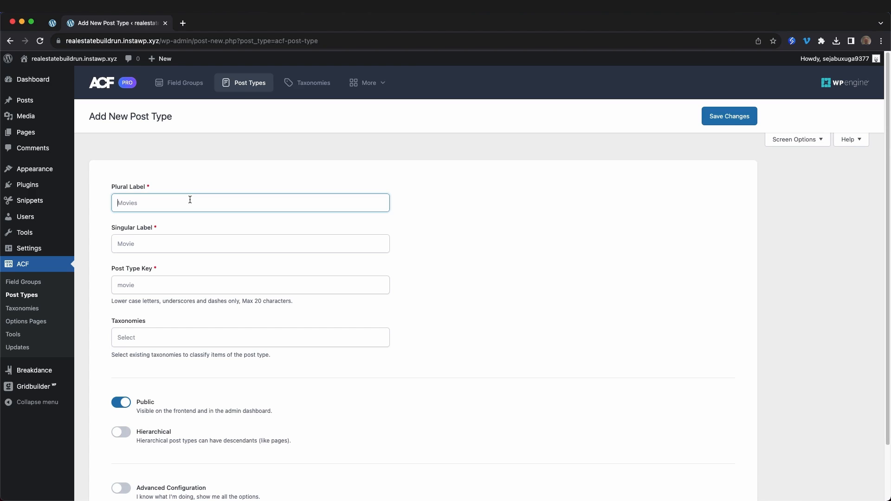
text(Properties)
key(Tab)
text(Property)
key(Tab)
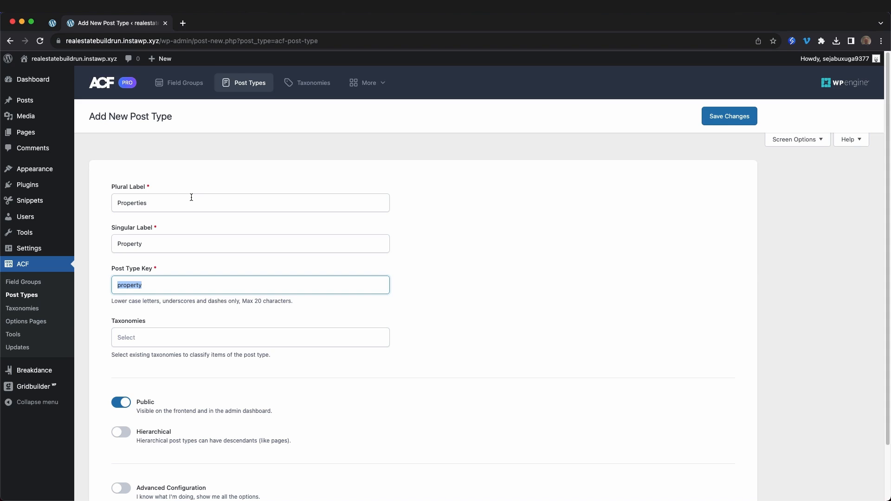
- Turn on the post type's advanced configuration, enable its archive with the slug properties, and save the post type
scroll(192, 197, down, 3)
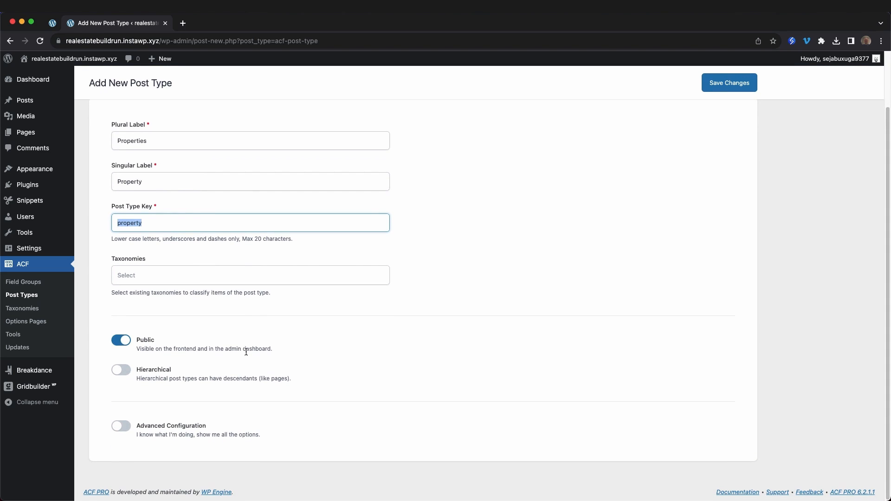
click(124, 427)
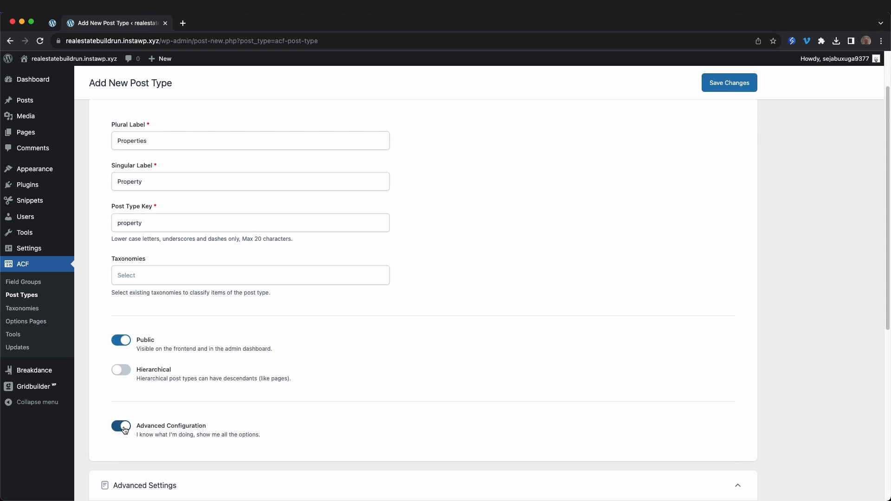
scroll(339, 360, down, 5)
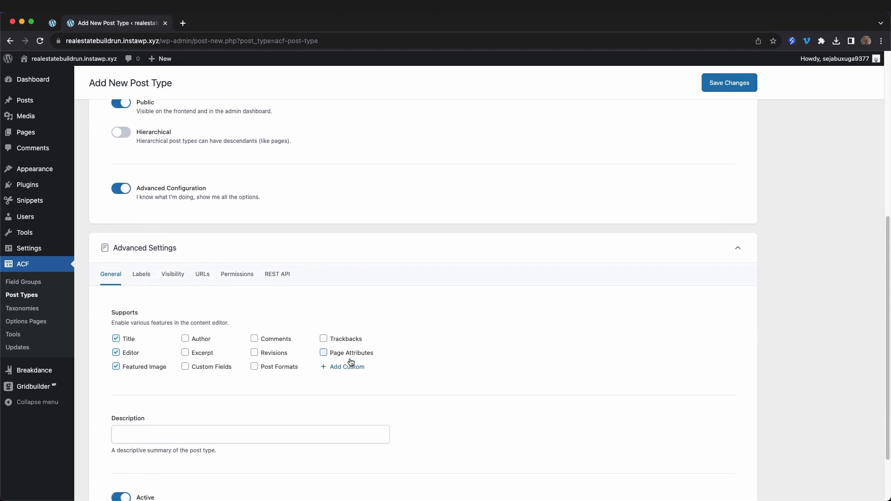
scroll(351, 362, down, 1)
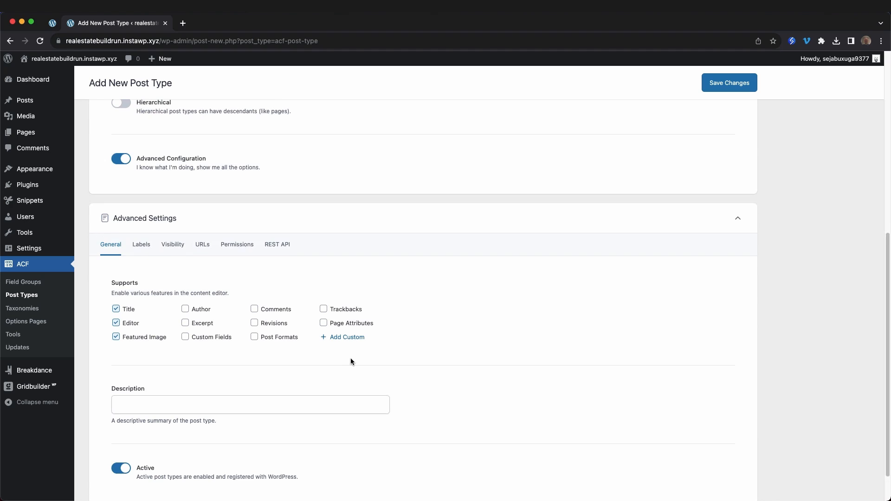
click(203, 245)
scroll(182, 310, down, 3)
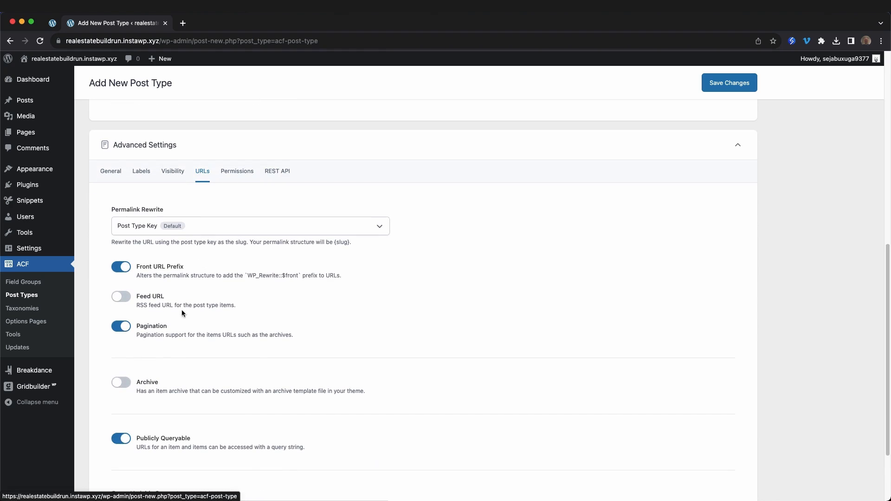
click(123, 384)
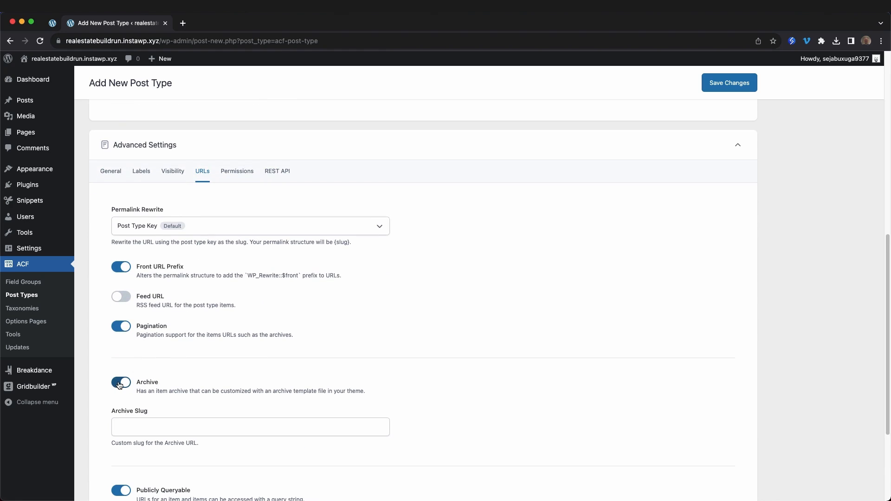
click(139, 425)
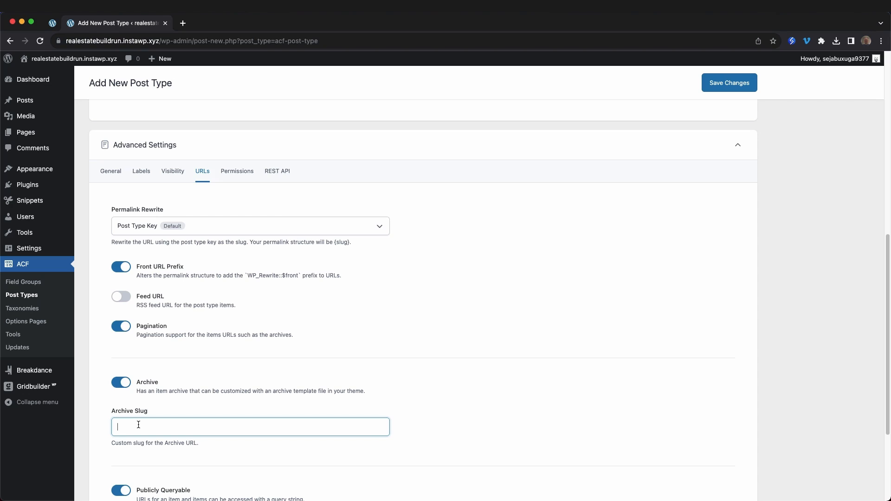
text(properties)
click(738, 83)
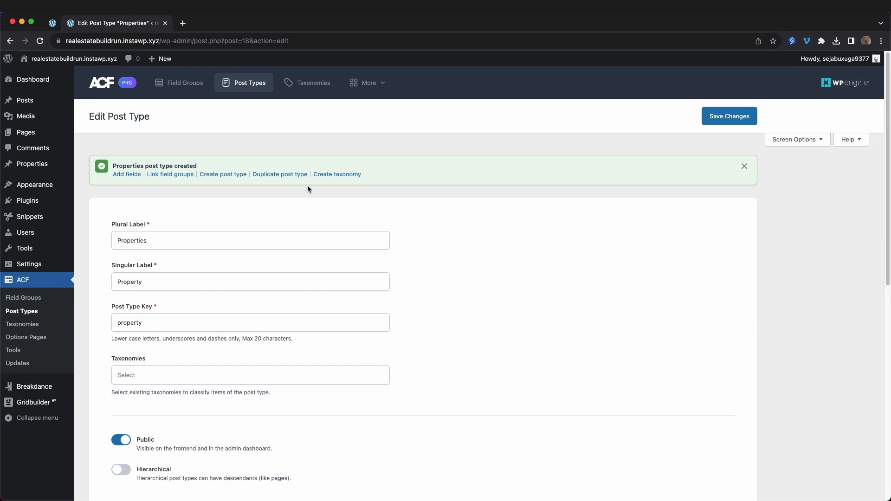
- Duplicate the Properties post type and give the copy plural label Agents, singular label Agent and key agent
click(290, 176)
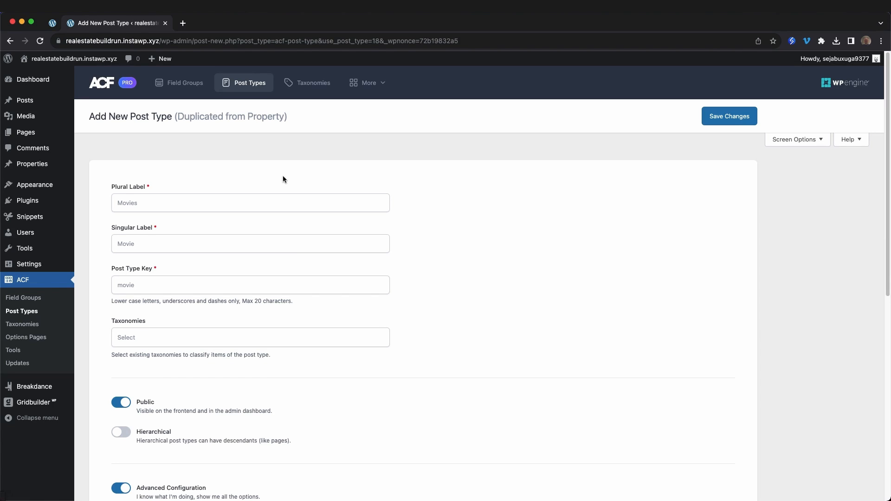
scroll(185, 204, down, 5)
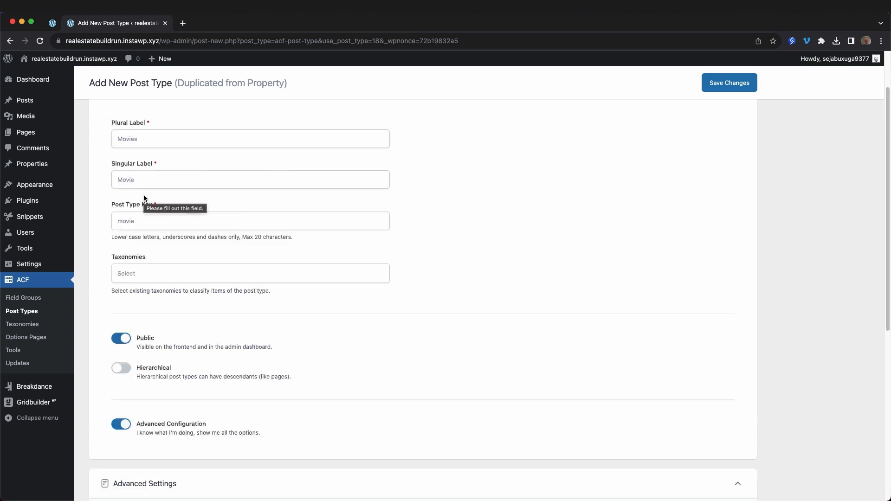
click(202, 398)
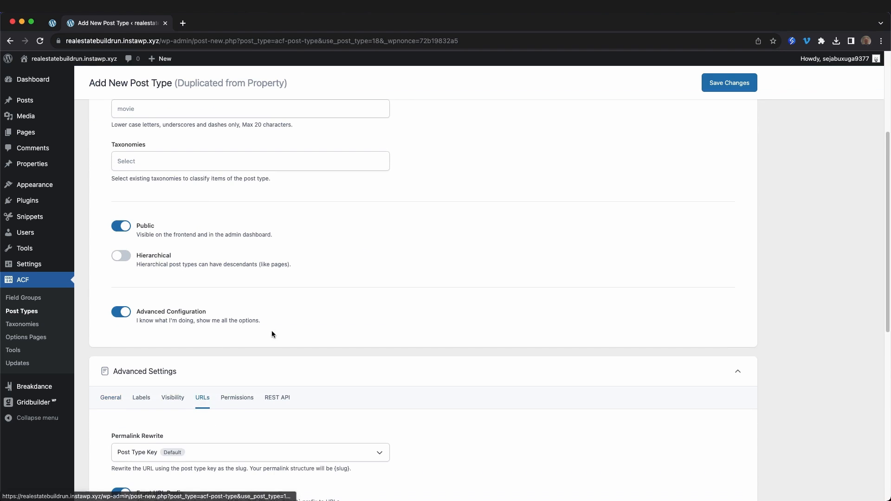
scroll(271, 330, down, 3)
scroll(271, 331, up, 6)
click(159, 168)
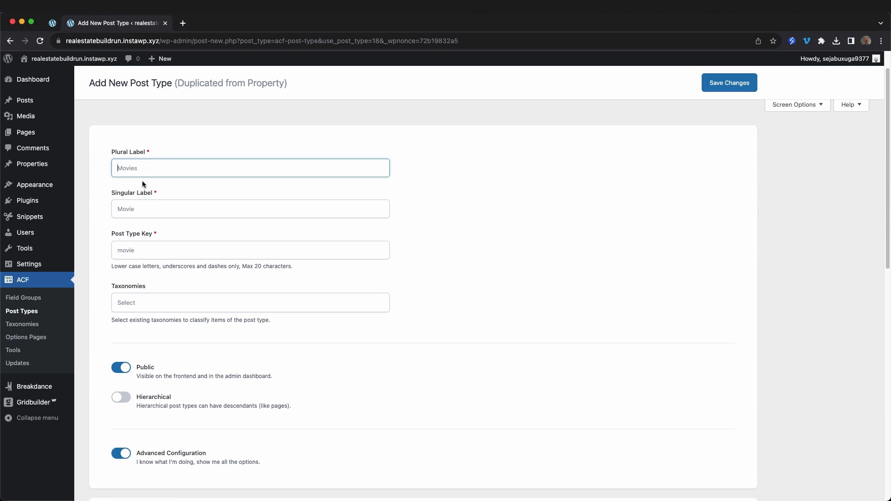
text(Agents)
key(Tab)
text(Agent)
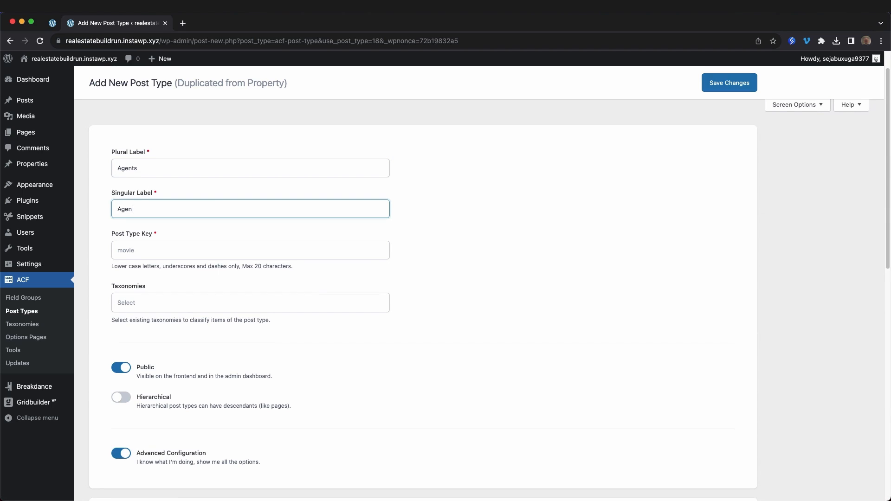
key(Tab)
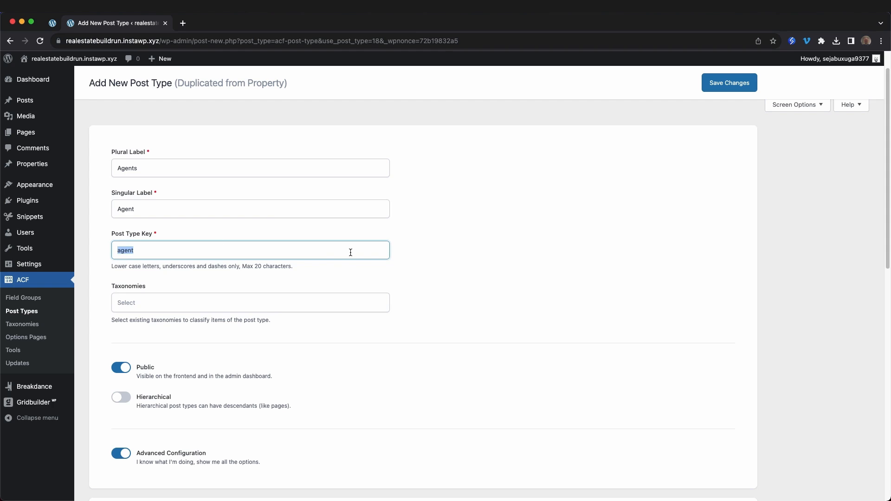
- Set the duplicated post type's archive slug to agents and save the post type
scroll(349, 253, down, 5)
scroll(348, 254, down, 2)
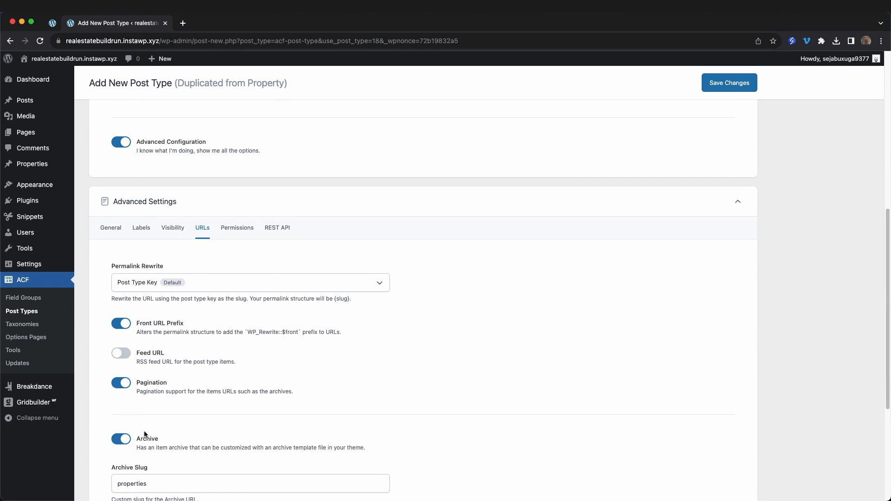
scroll(146, 436, down, 2)
click(147, 406)
drag(147, 406, 95, 404)
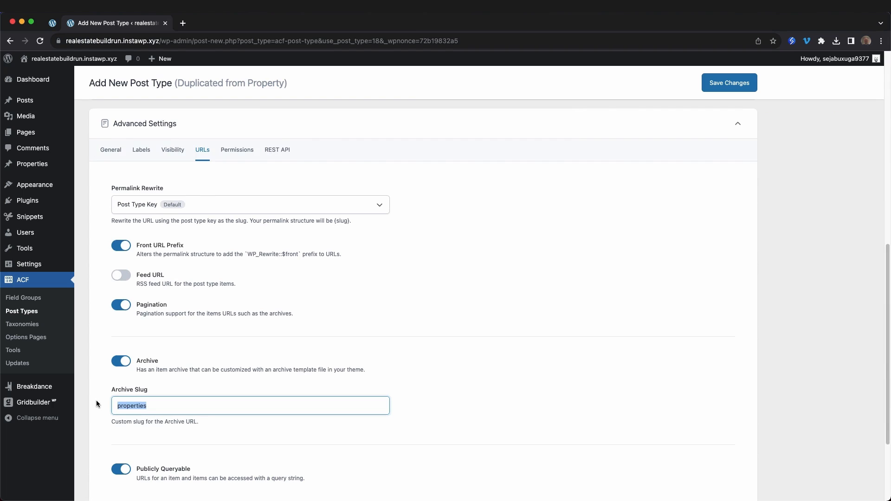
text(agents)
click(728, 84)
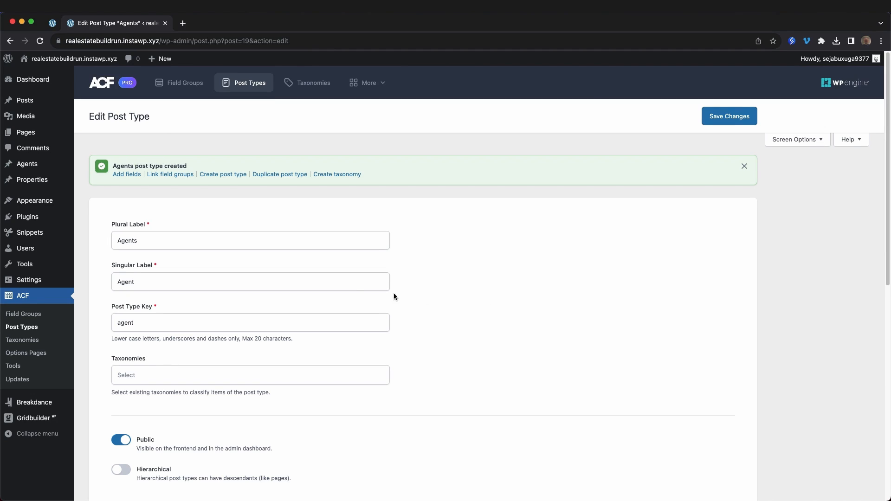
- Start a new ACF taxonomy with plural label Locations, singular label Location and key location
click(16, 341)
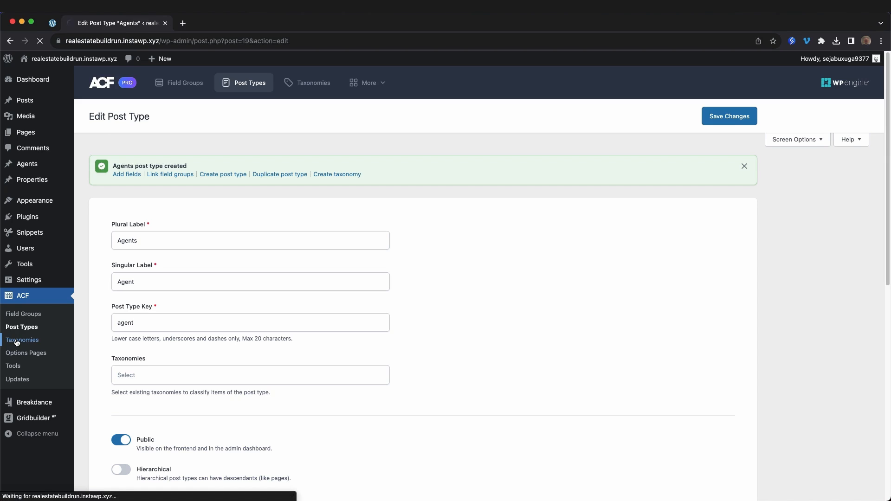
click(492, 328)
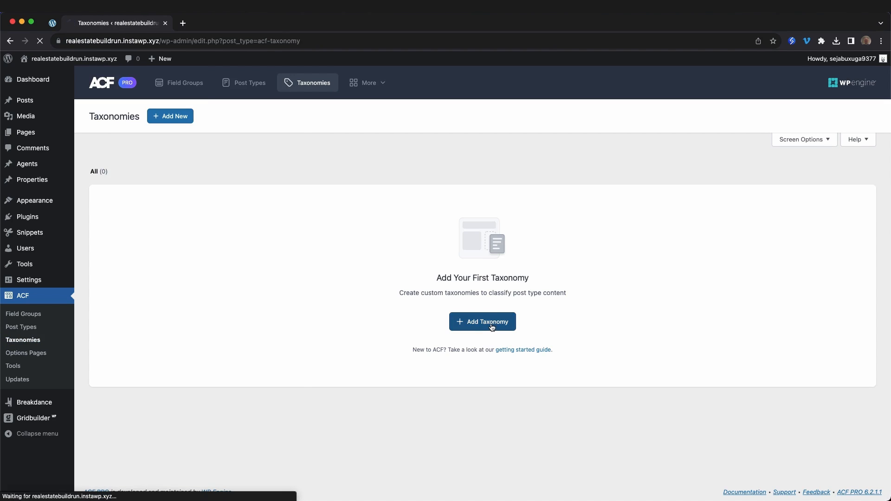
text(Locations)
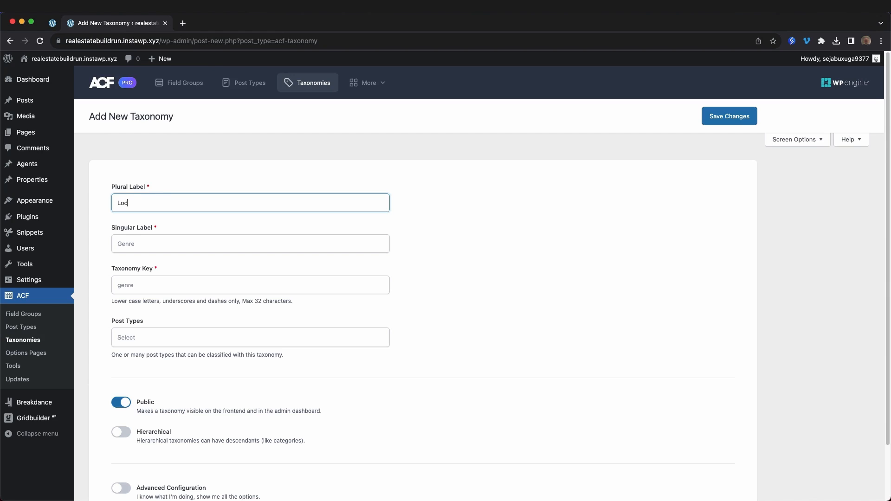
key(Tab)
text(Location)
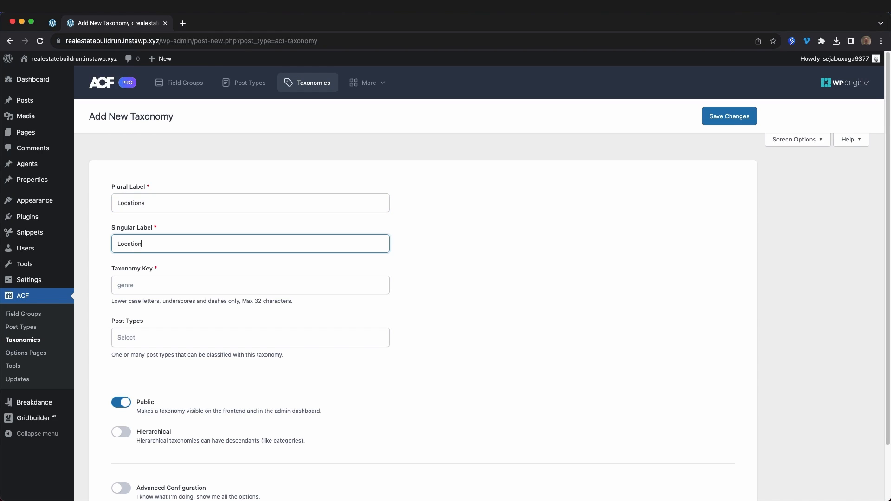
key(Tab)
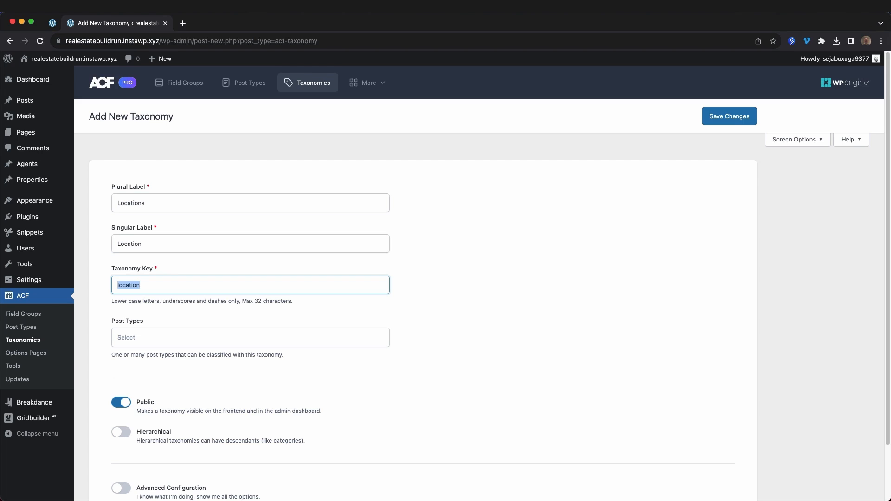
- Assign the Locations taxonomy to the Property post type, make it hierarchical, and save it
scroll(387, 279, down, 3)
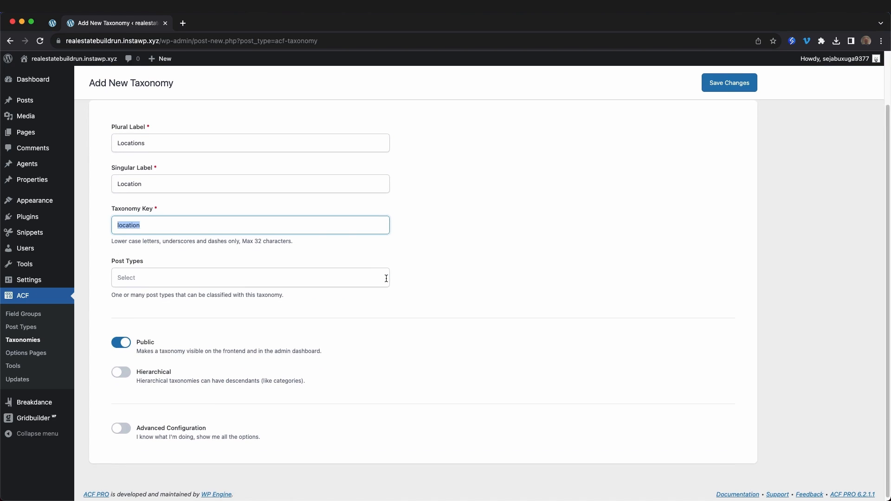
click(352, 274)
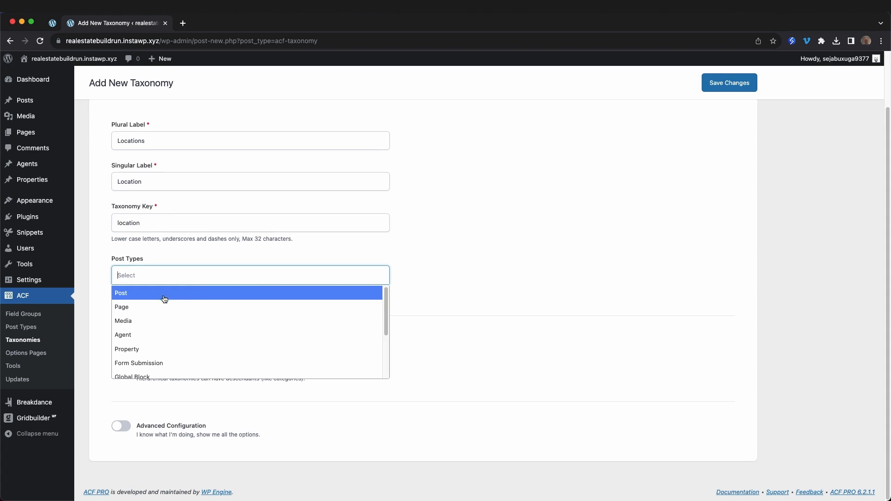
click(157, 352)
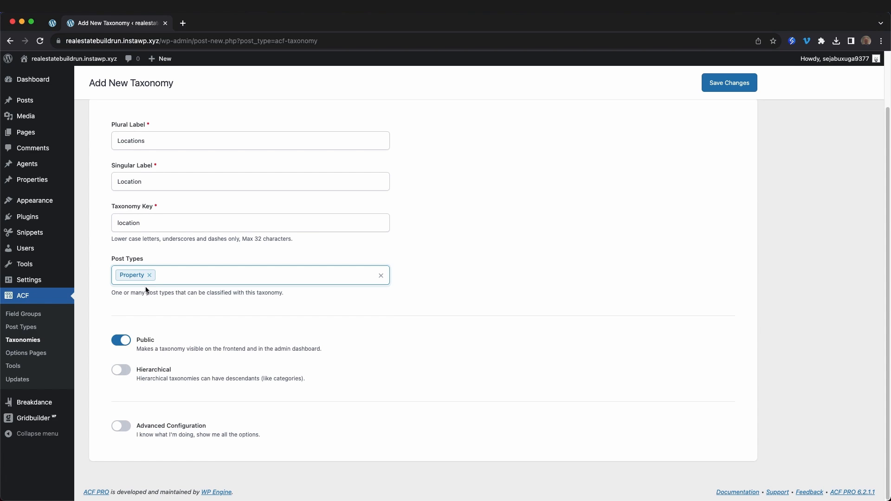
click(119, 372)
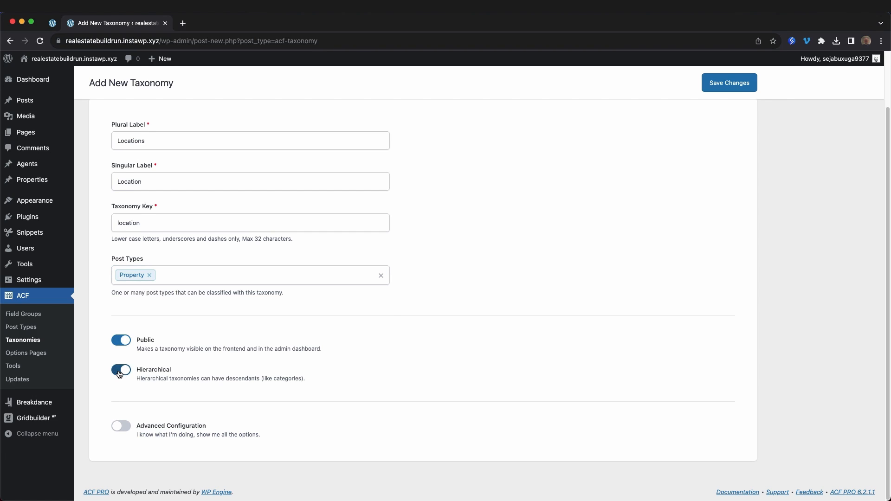
click(740, 85)
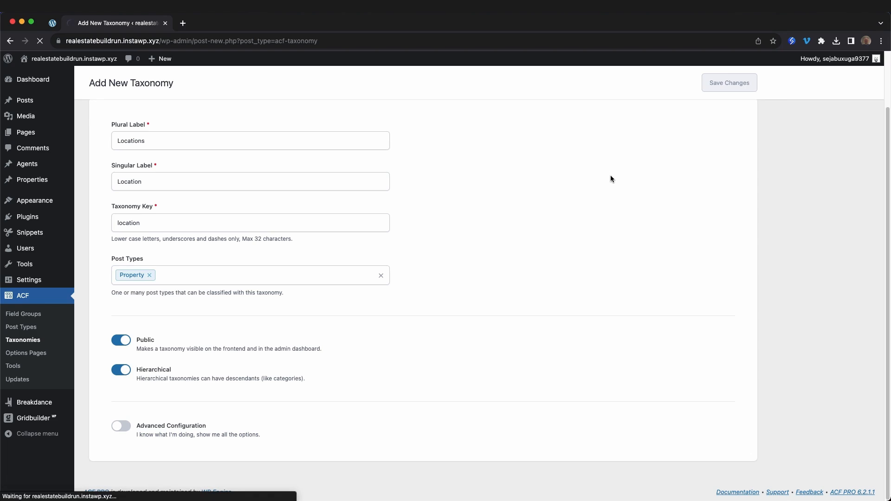
- Start a new ACF field group titled Property Fields
mouse_move(33, 179)
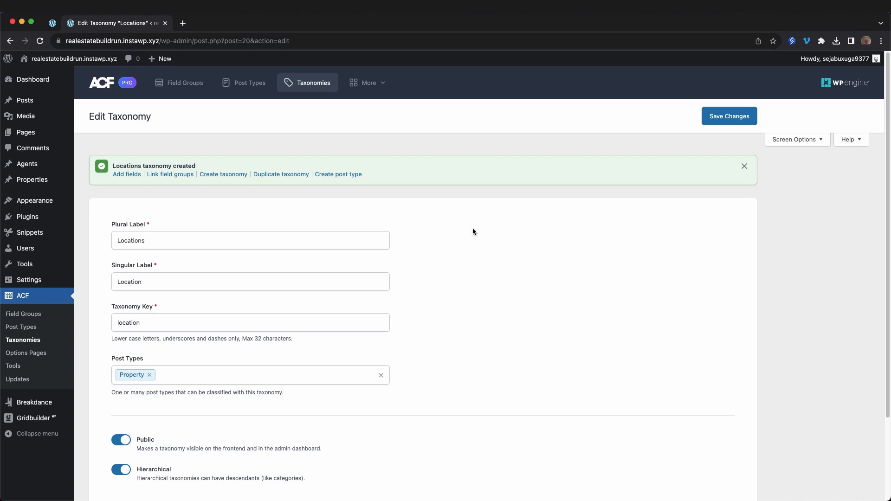
click(40, 317)
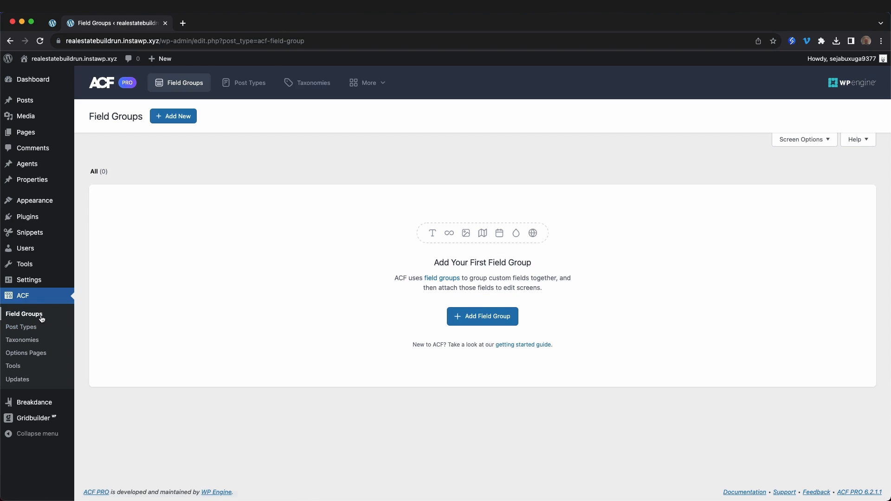
click(185, 120)
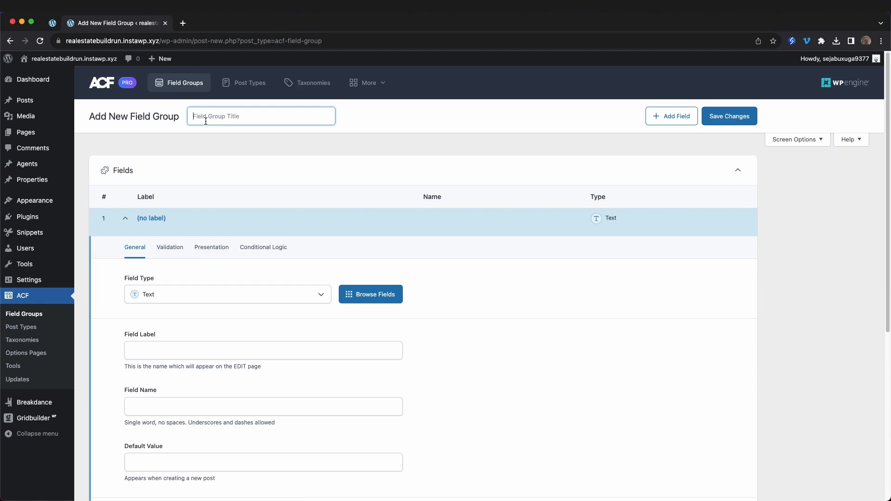
text(Property Fields)
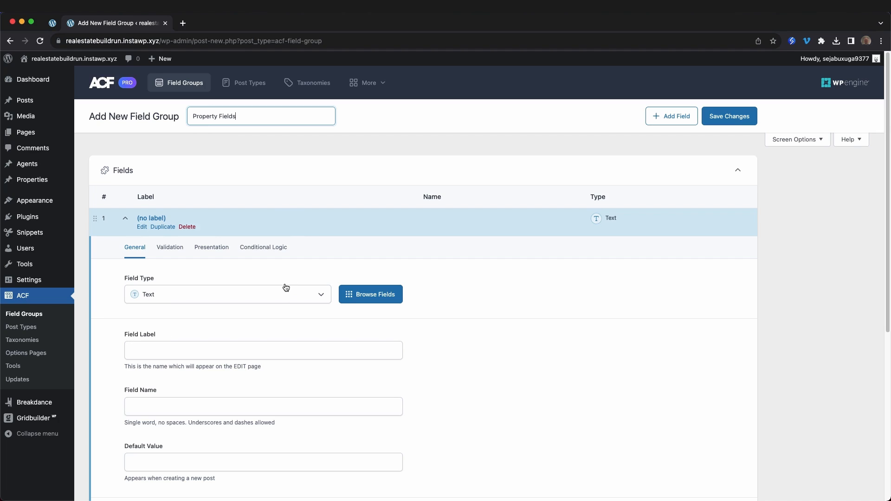
- Label the first field Listing Agent and make it a Relationship field
click(204, 342)
text(Listing Agent)
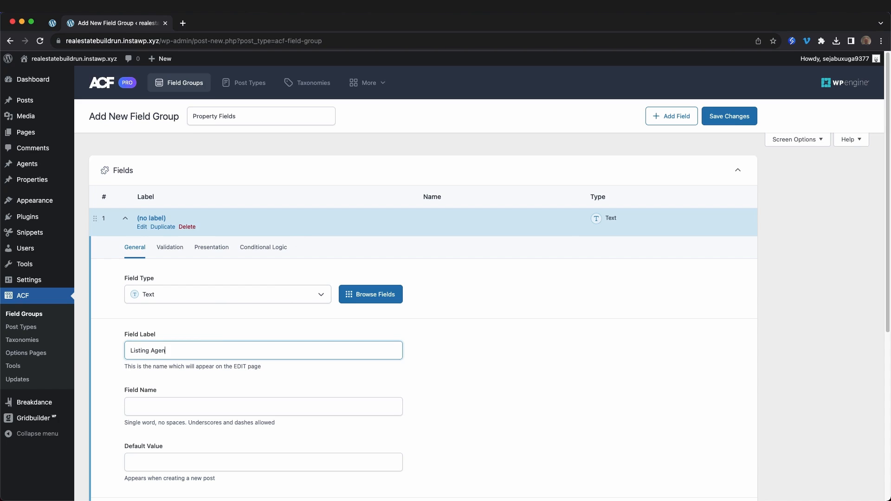
click(205, 295)
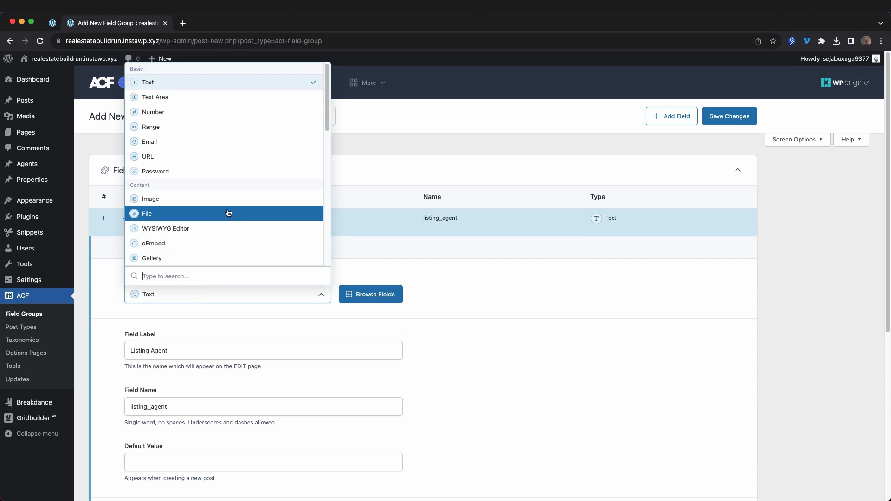
text(relatio)
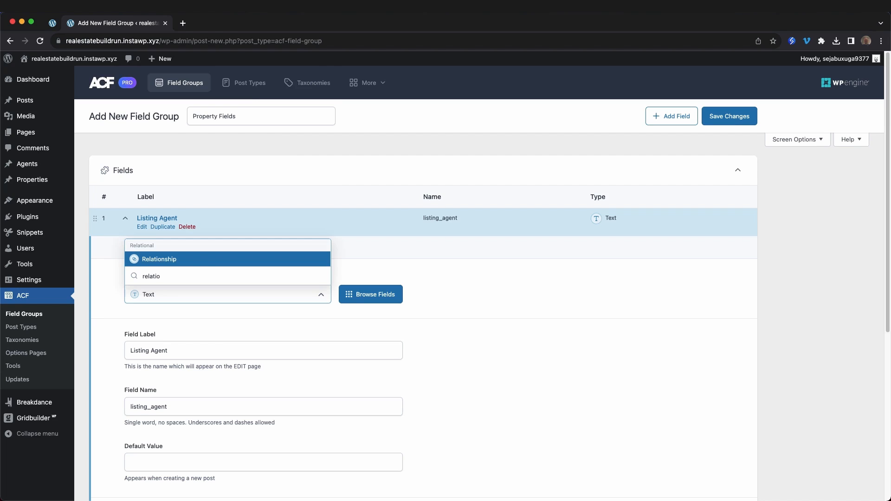
key(Return)
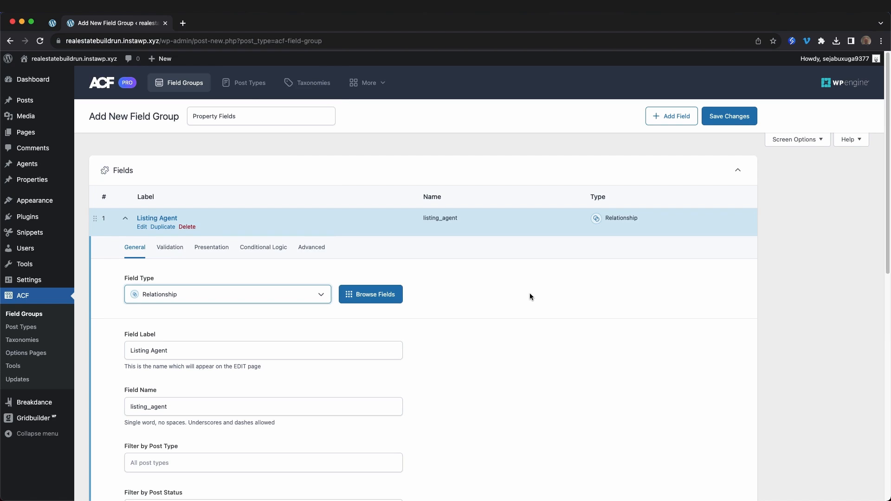
- Limit the Listing Agent field to the Agent post type and disable its Post Type and Taxonomy filters
scroll(458, 300, down, 2)
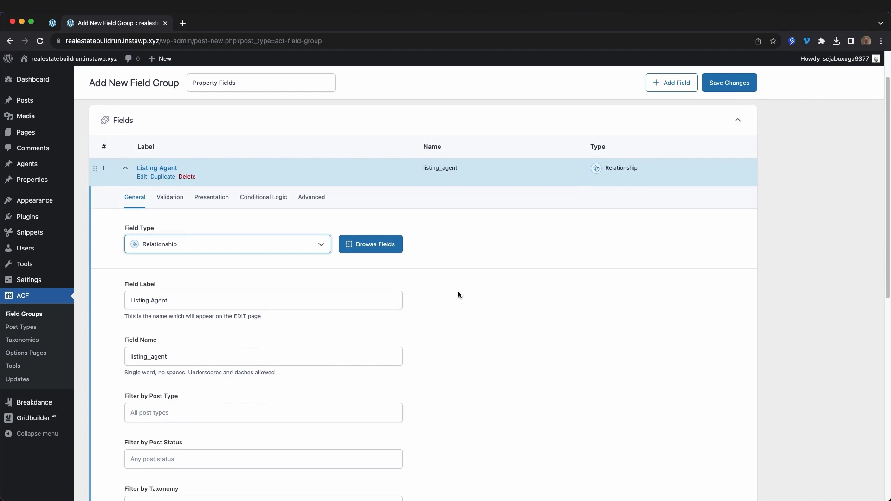
scroll(444, 297, down, 5)
click(253, 273)
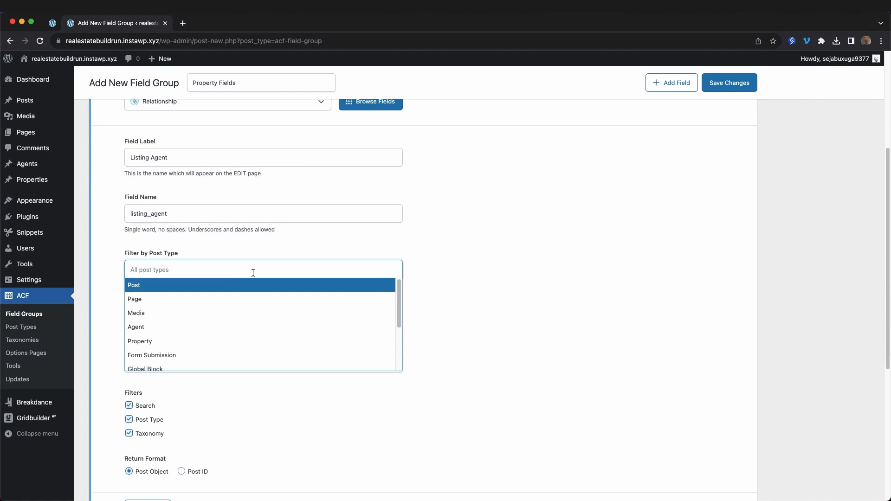
click(178, 328)
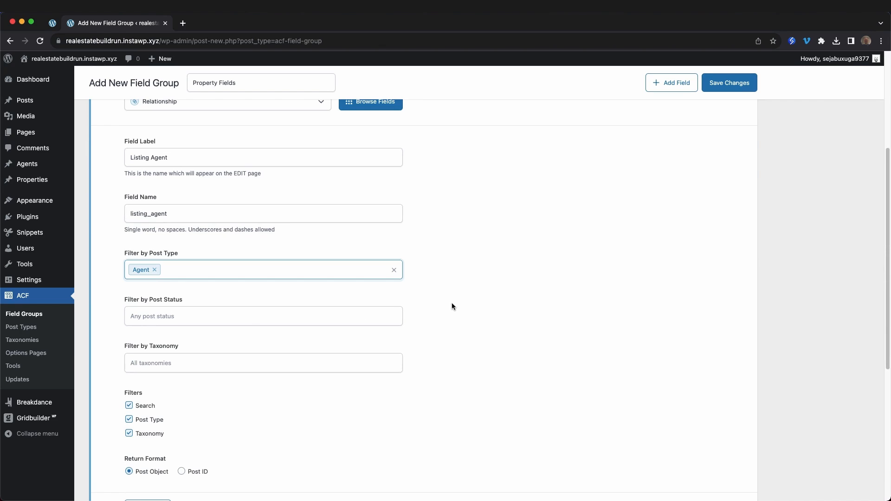
scroll(444, 315, down, 2)
click(129, 373)
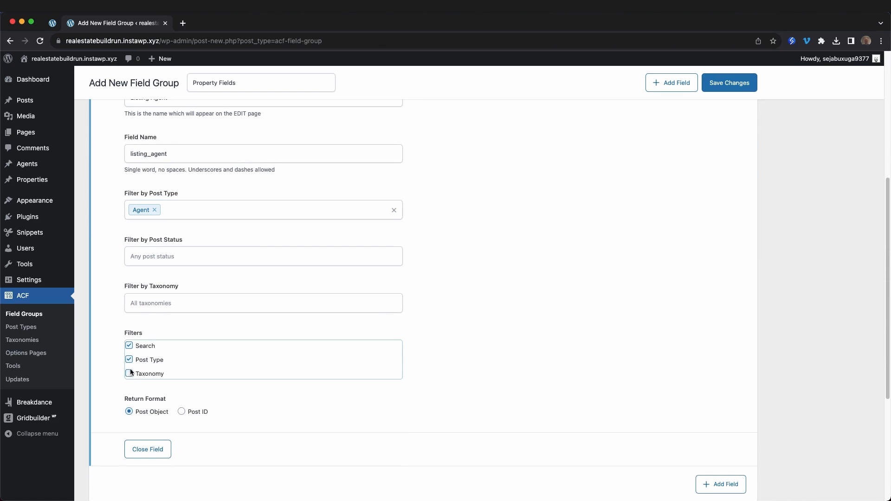
click(129, 359)
scroll(435, 383, up, 5)
click(156, 219)
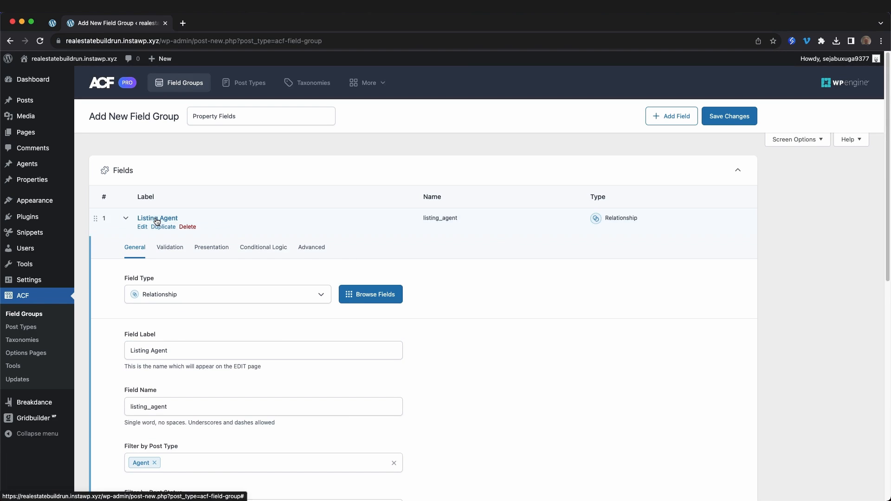
- Add a Gallery field labelled Images to the field group
click(715, 261)
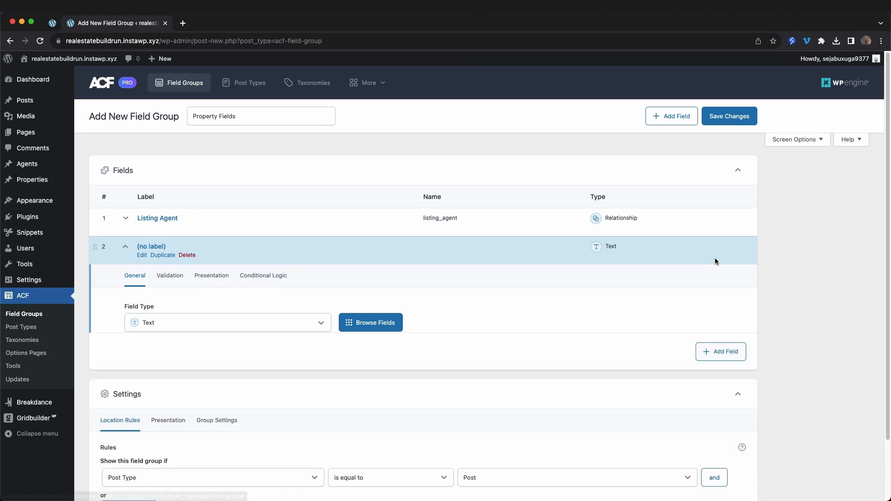
click(239, 324)
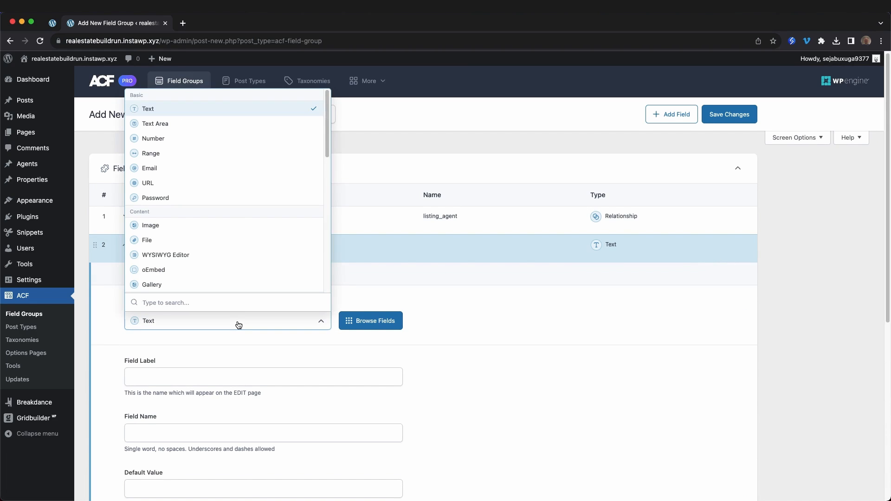
text(gallery)
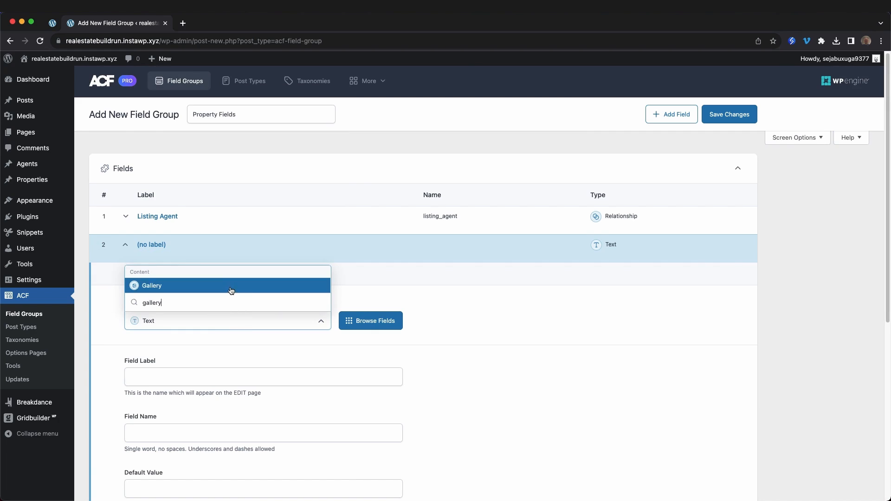
click(231, 285)
click(180, 374)
text(Im)
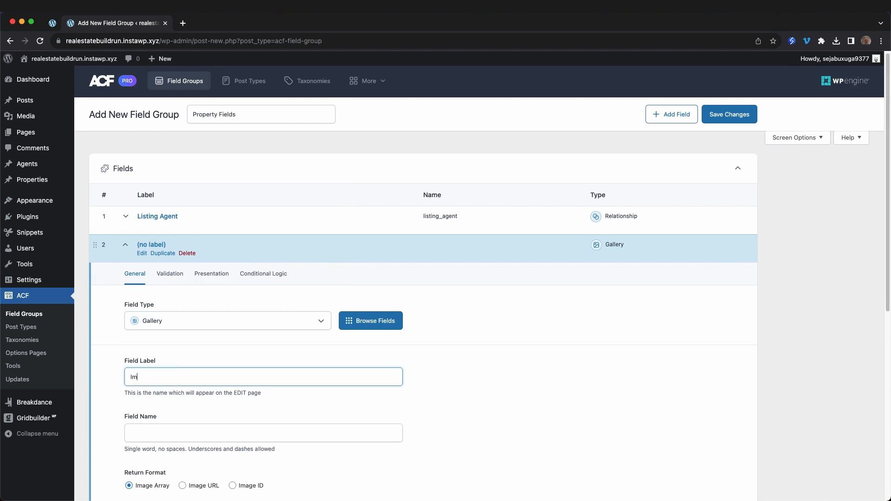
text(ages)
key(Tab)
scroll(181, 370, down, 2)
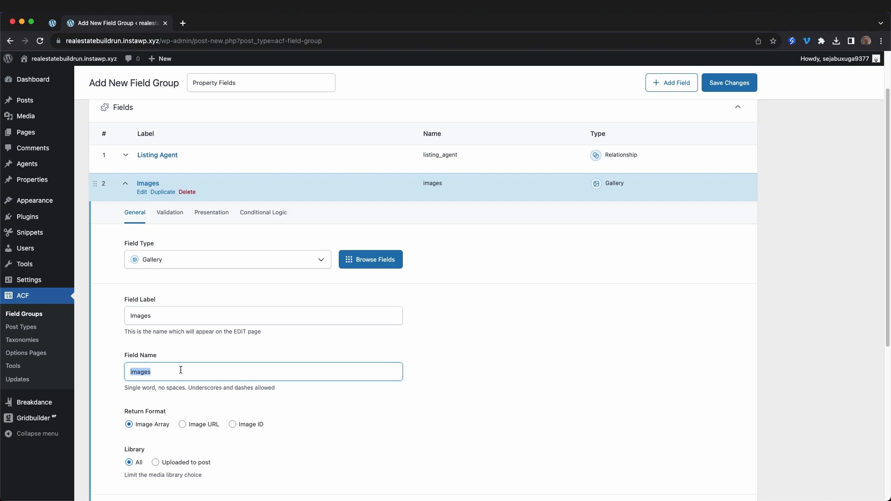
scroll(180, 370, down, 4)
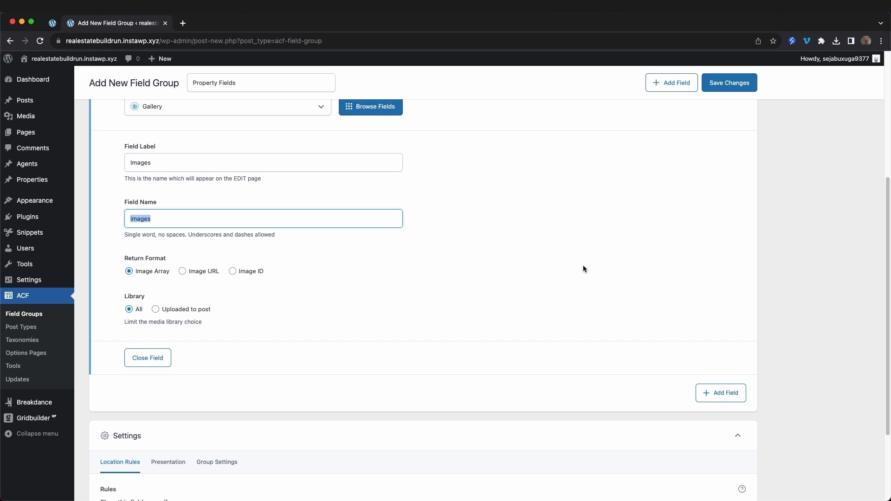
scroll(334, 308, up, 3)
click(148, 189)
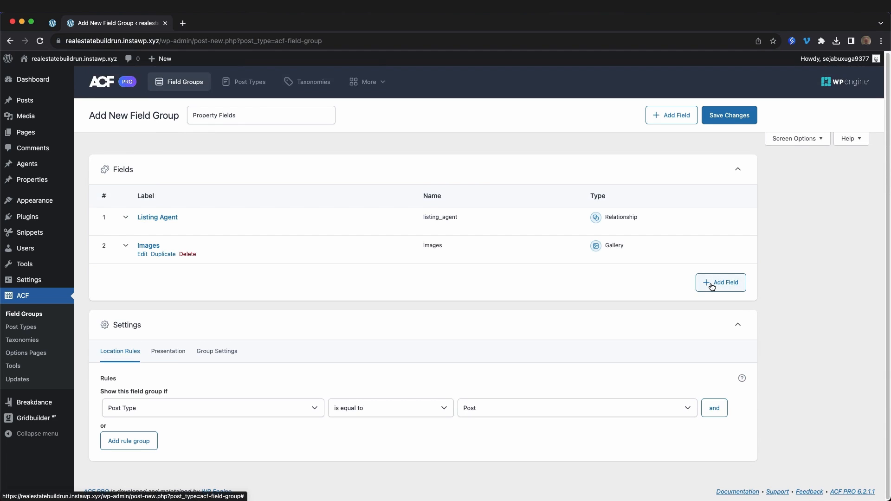
- Add a Google Map field labelled Address to the field group
click(711, 283)
scroll(218, 306, down, 4)
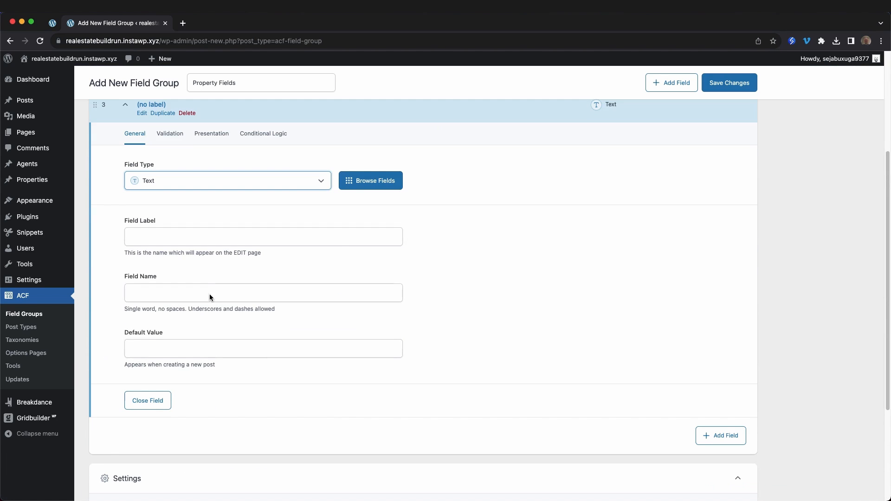
click(179, 187)
text(map)
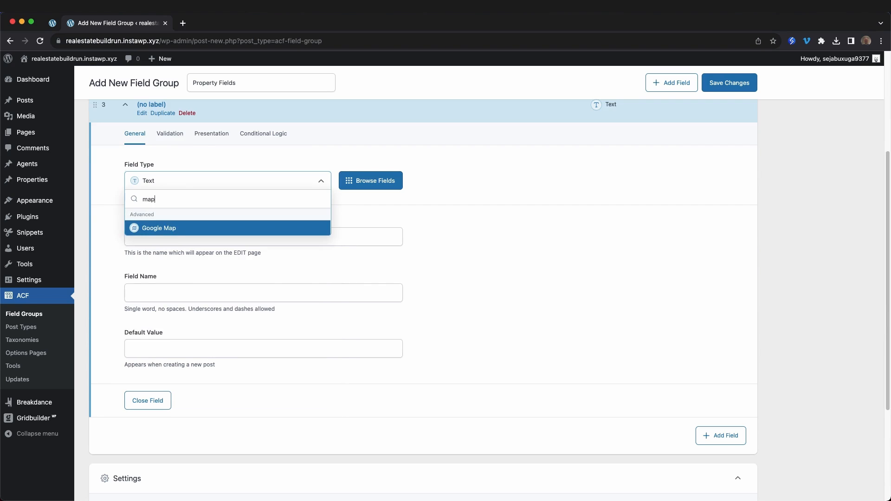
click(175, 229)
click(162, 233)
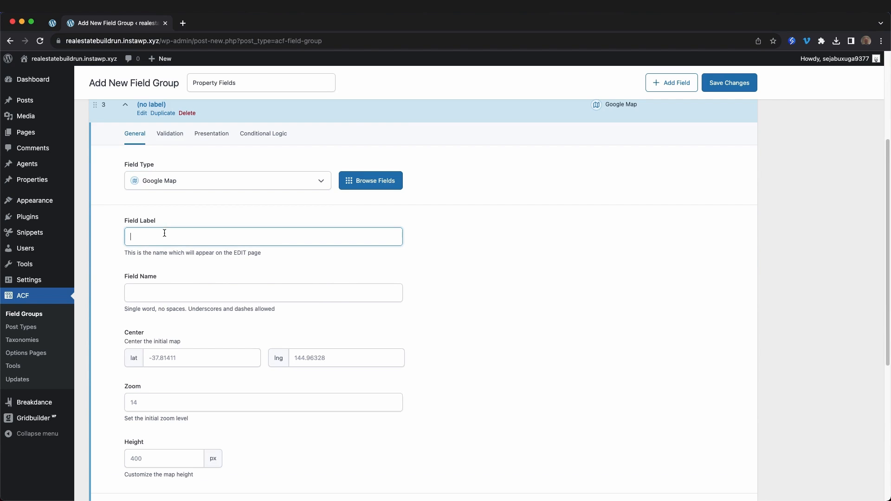
text(Address)
key(Tab)
click(441, 279)
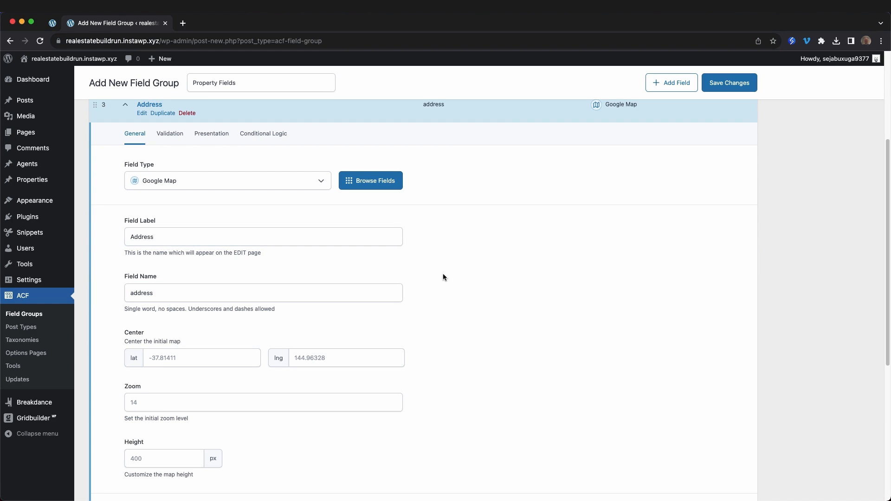
click(157, 106)
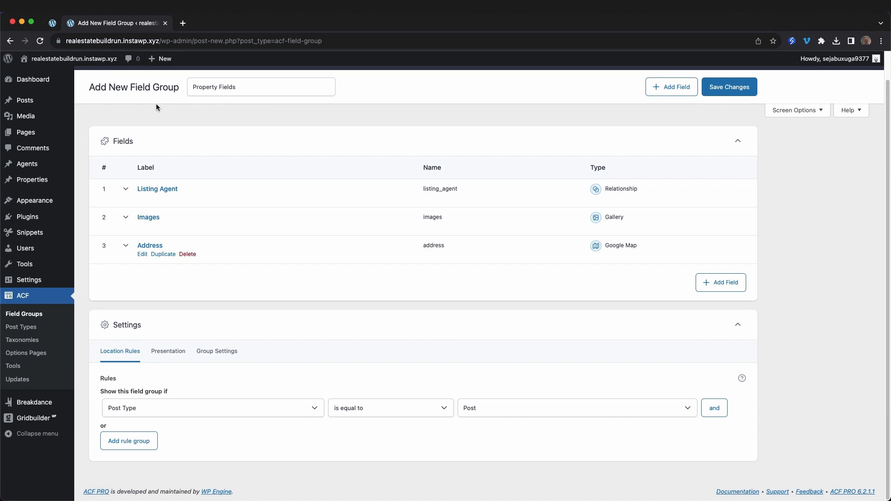
- Add a Select field labelled Status with the choices rent : For Rent, sale : For Sale and sold : Sold
click(731, 288)
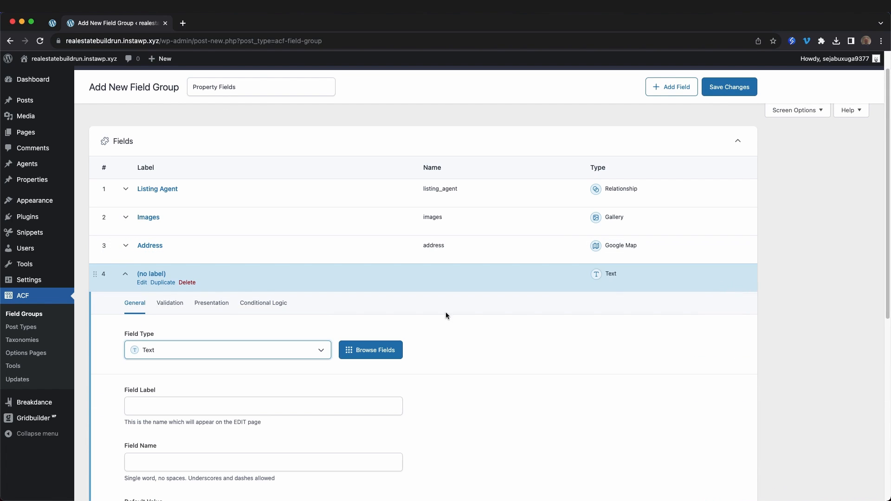
scroll(181, 358, down, 3)
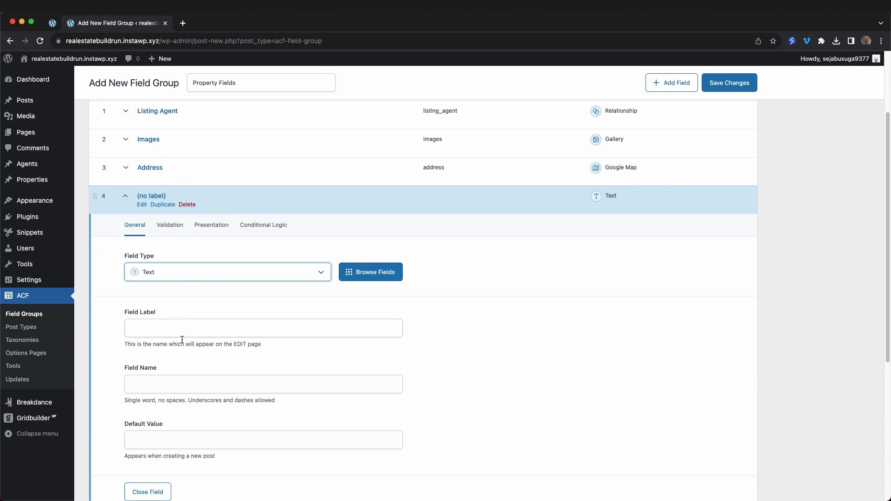
click(184, 277)
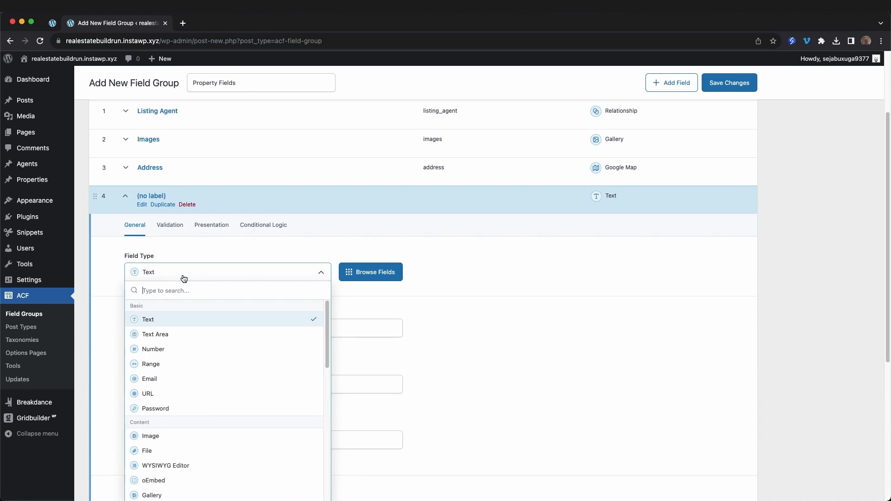
text(se)
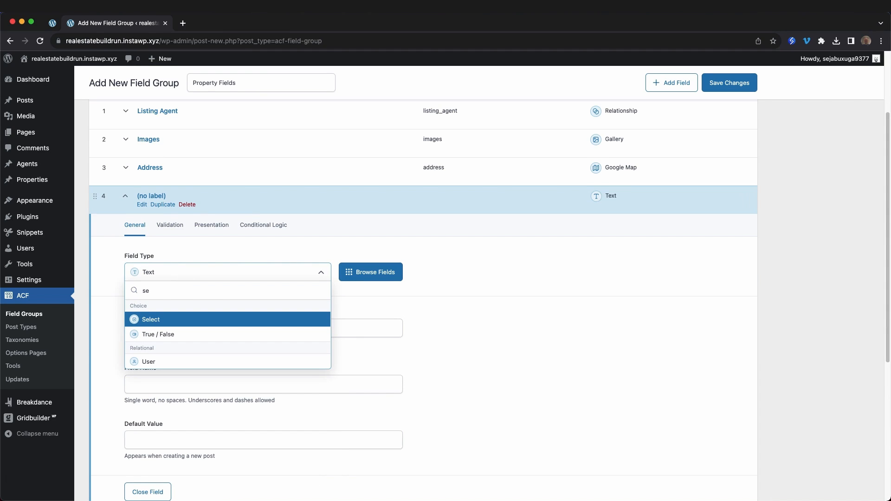
click(188, 320)
click(183, 325)
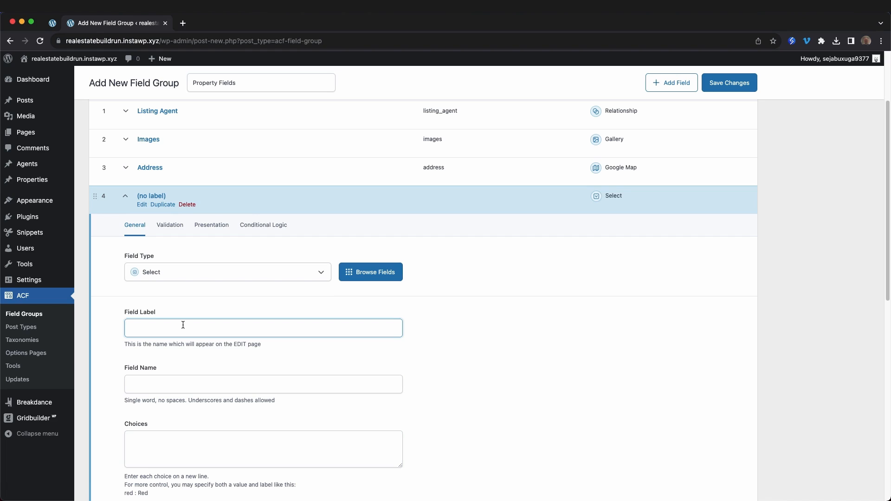
text(Status)
click(191, 432)
text(rent : For Rent sale : For Sale sold : Sold)
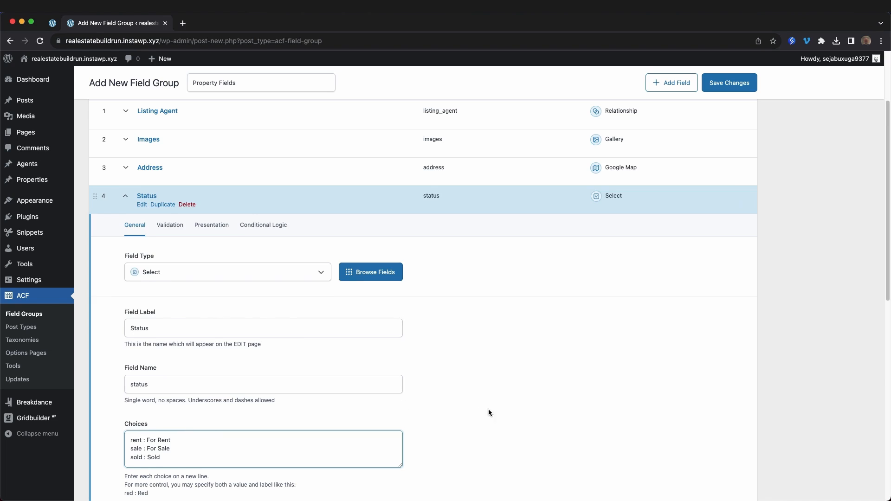
- Examine the value and label parts of each choice in the Status field
scroll(489, 410, down, 4)
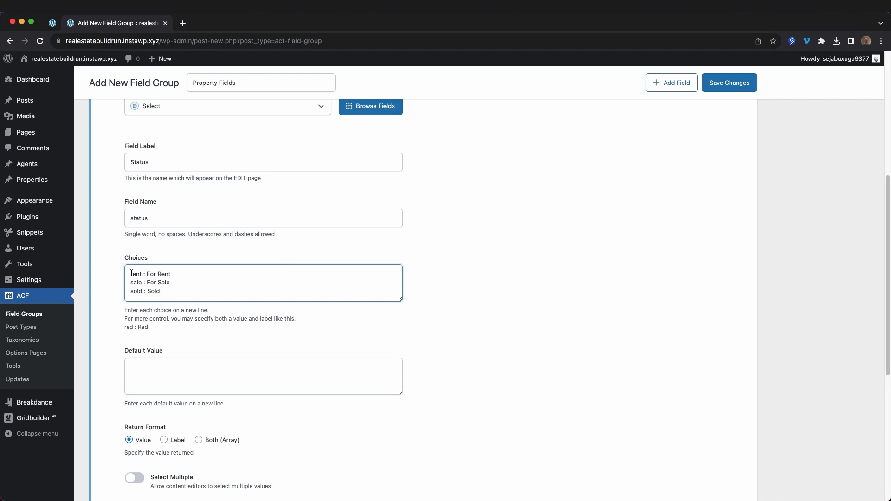
drag(148, 273, 144, 291)
click(133, 284)
double_click(154, 291)
drag(142, 275, 128, 276)
drag(146, 274, 169, 273)
drag(142, 274, 131, 274)
scroll(333, 388, up, 10)
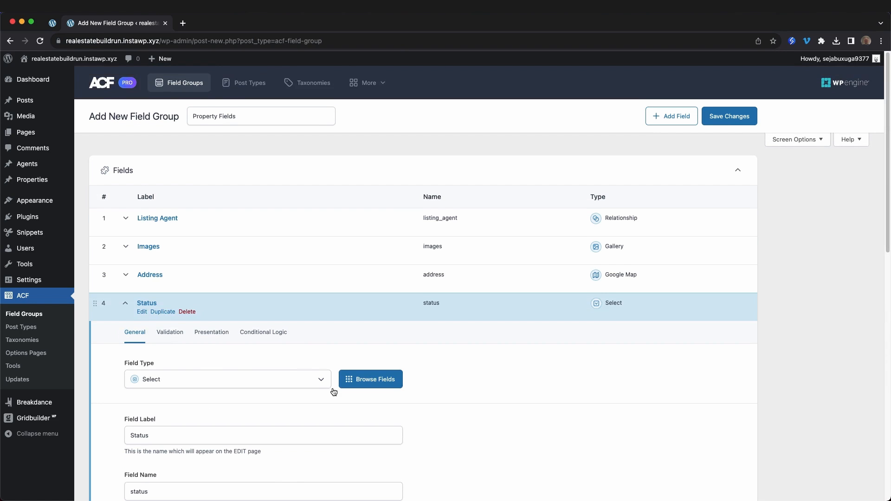
- Add a Number field labelled Price after the Status field
click(147, 303)
scroll(311, 366, down, 1)
click(721, 342)
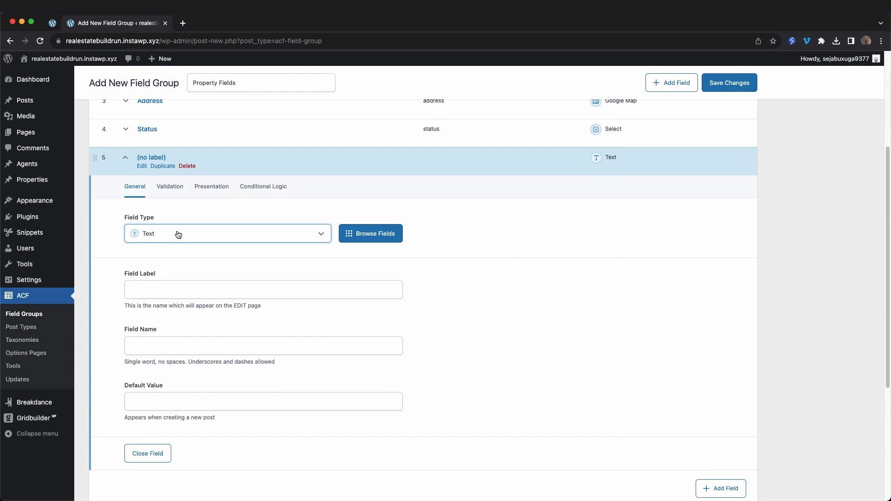
click(144, 289)
text(Price)
key(Tab)
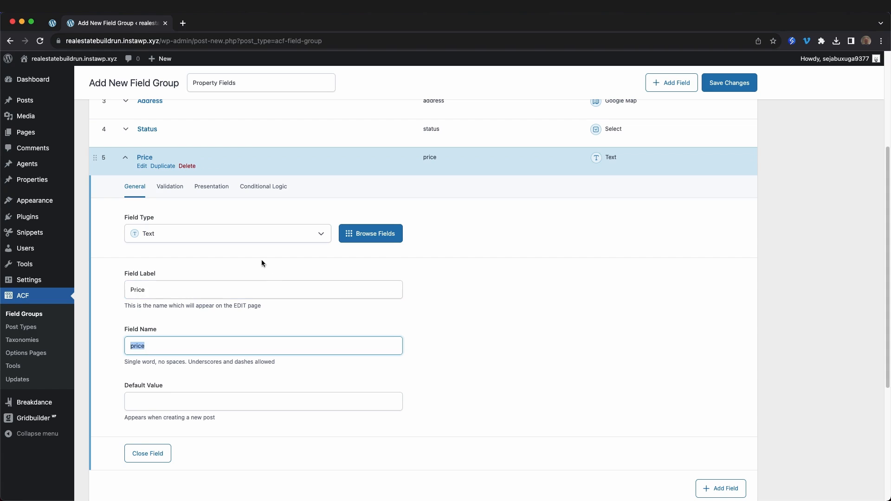
click(238, 237)
text(num)
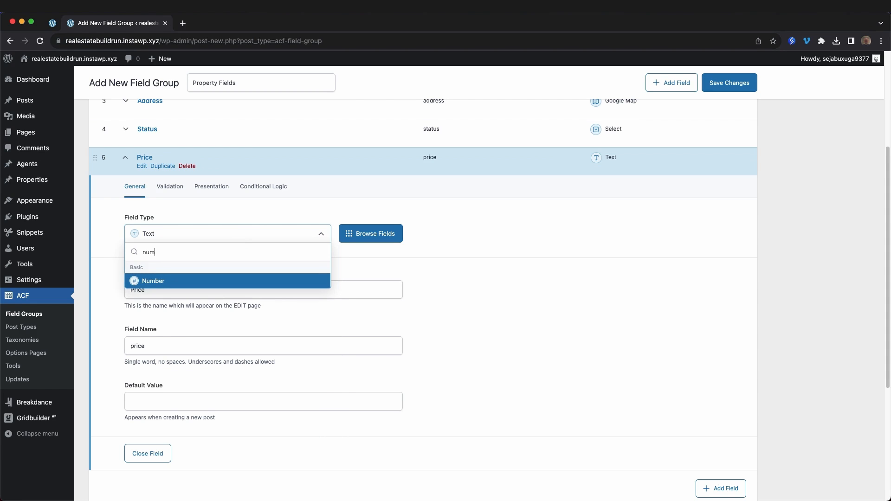
text(ber)
key(Return)
- Set the Price field to show $ before its input and return to its general settings
click(218, 190)
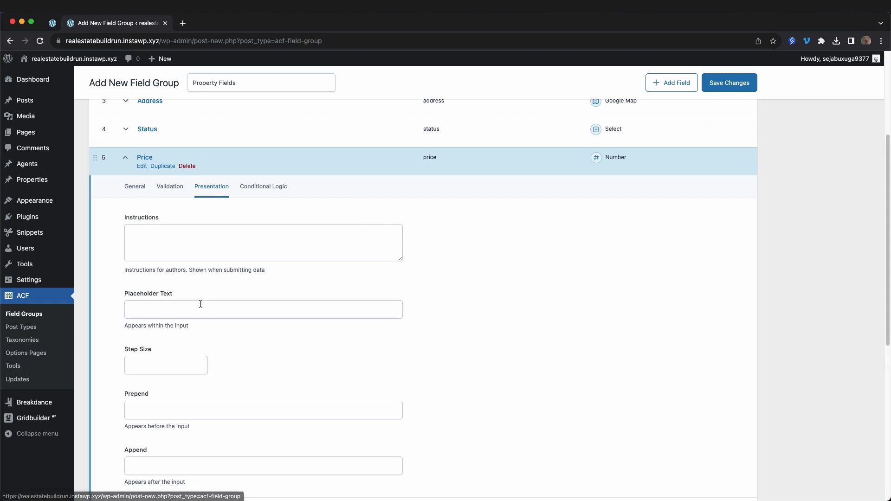
scroll(165, 389, down, 1)
click(161, 401)
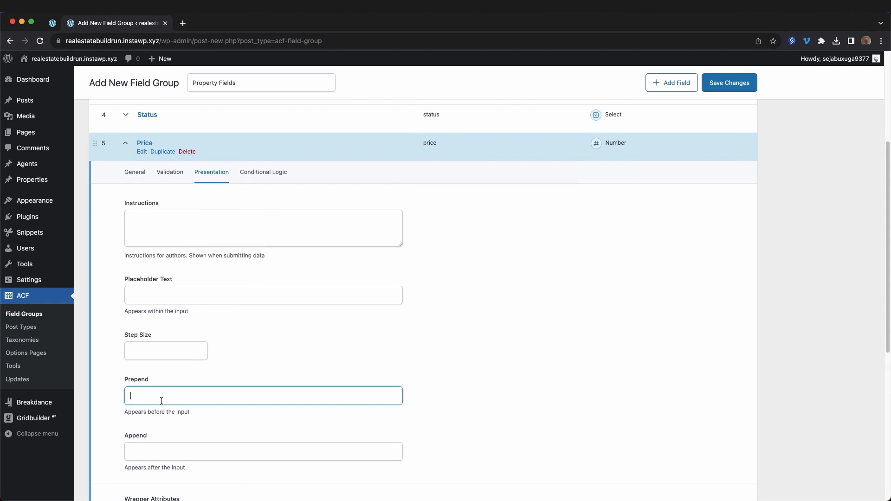
text($)
click(135, 174)
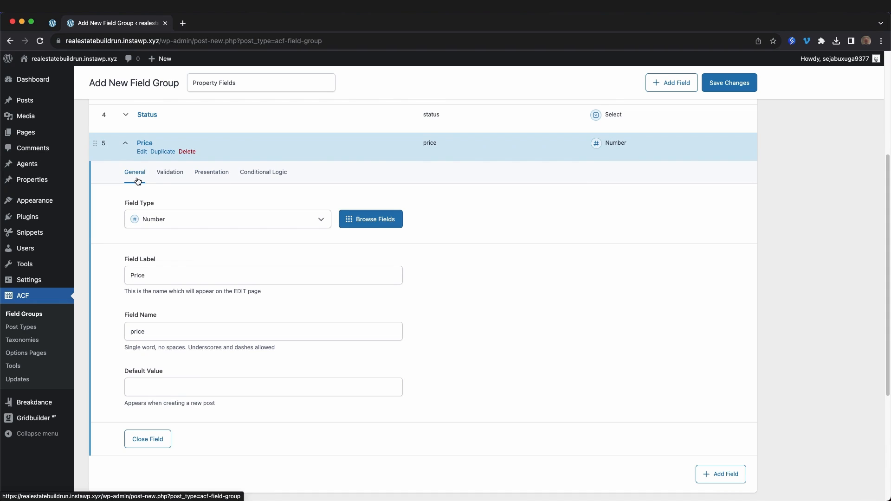
- Add a Number field labelled Bedrooms after the Price field
click(144, 143)
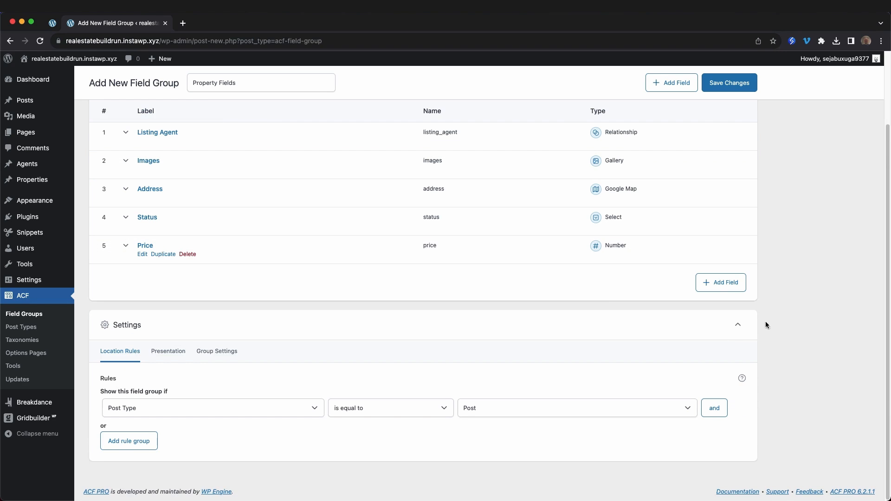
click(722, 284)
click(170, 357)
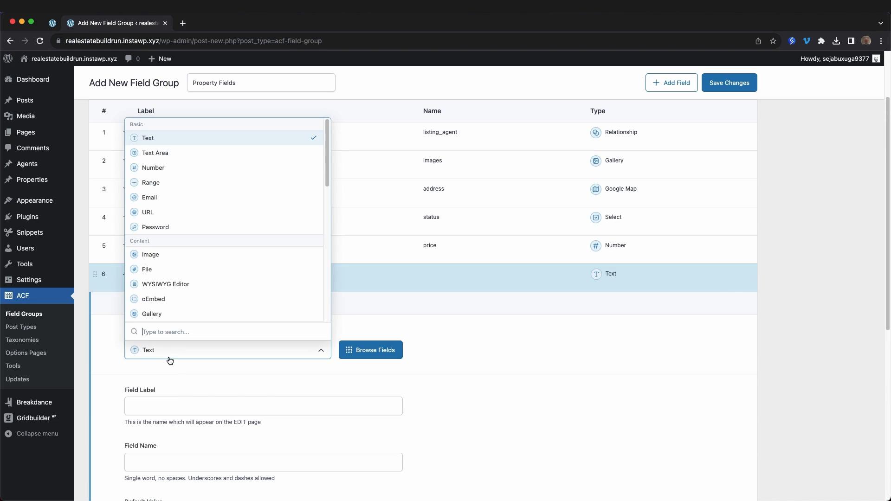
text(Number)
key(Return)
click(149, 404)
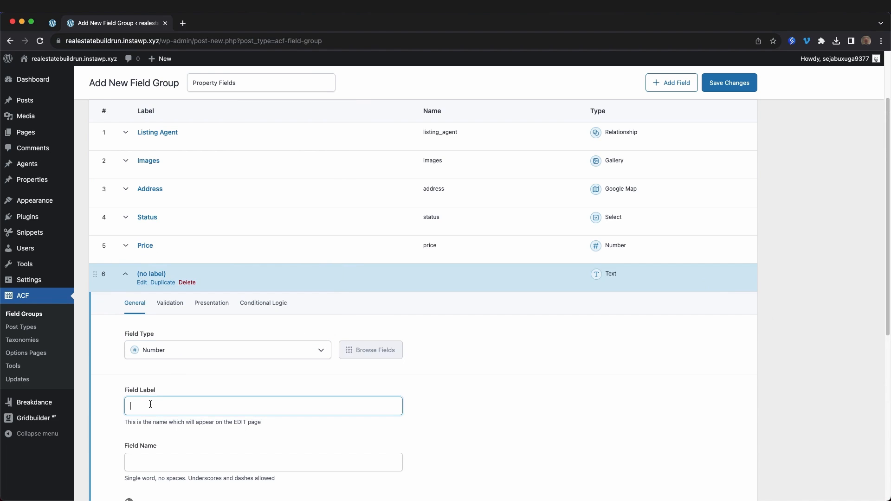
text(Bedrooms)
key(Tab)
scroll(230, 366, down, 3)
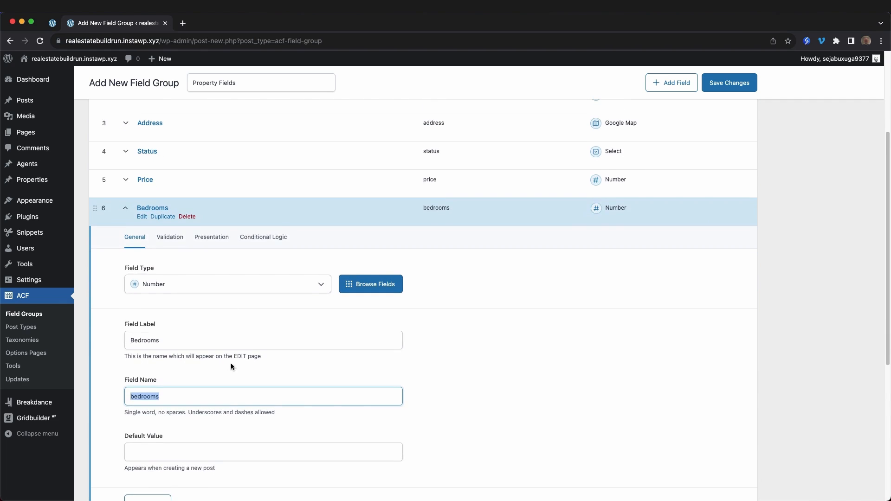
click(150, 209)
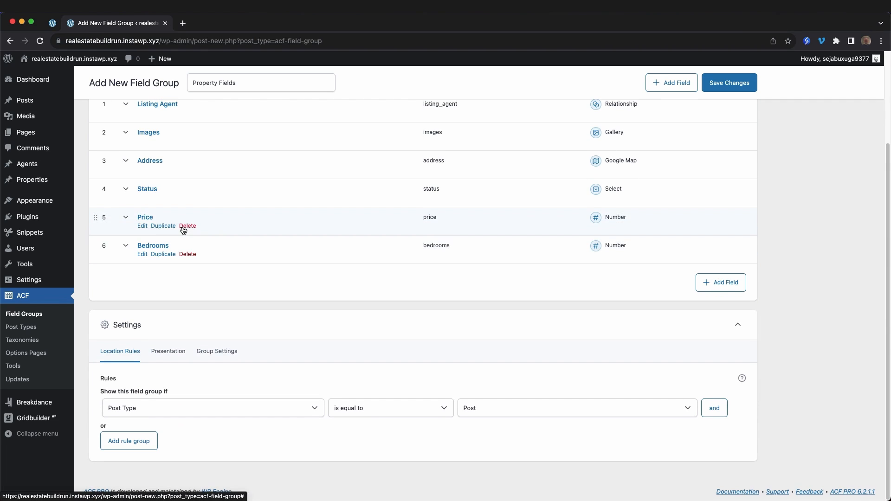
- Duplicate the Bedrooms field and its copies until there are four copies below it
click(172, 258)
click(150, 276)
click(168, 283)
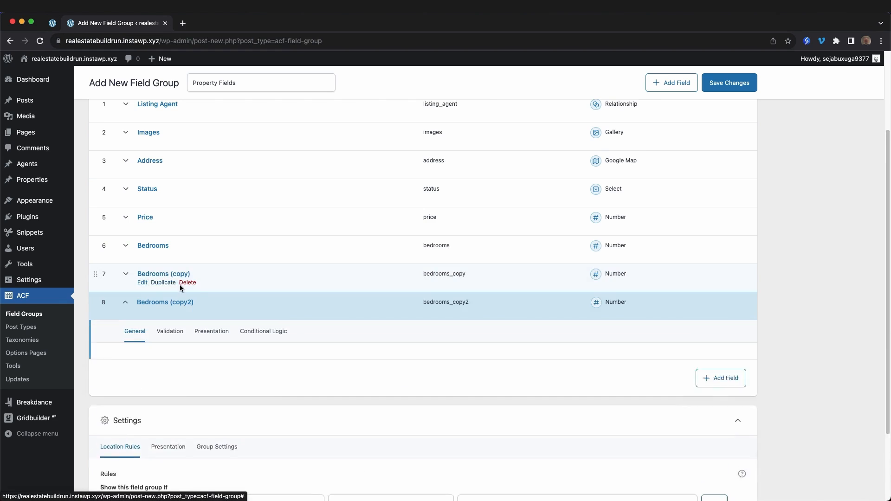
scroll(172, 279, down, 2)
click(163, 236)
click(160, 281)
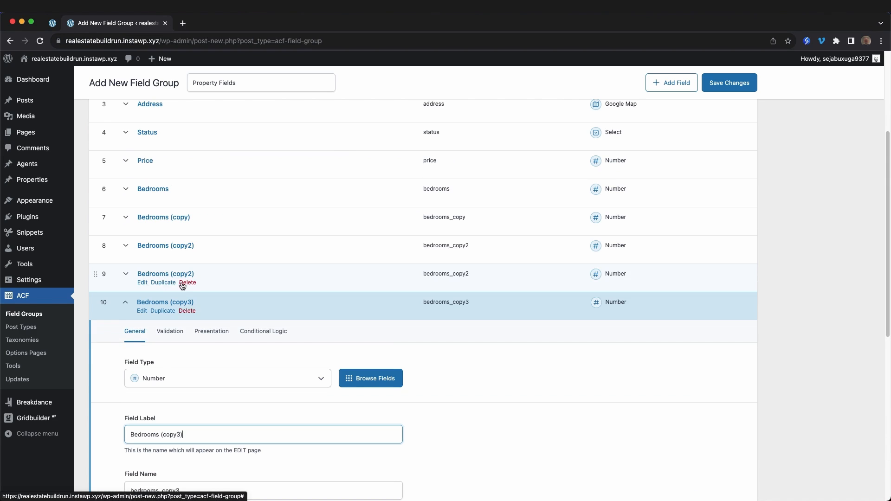
click(160, 302)
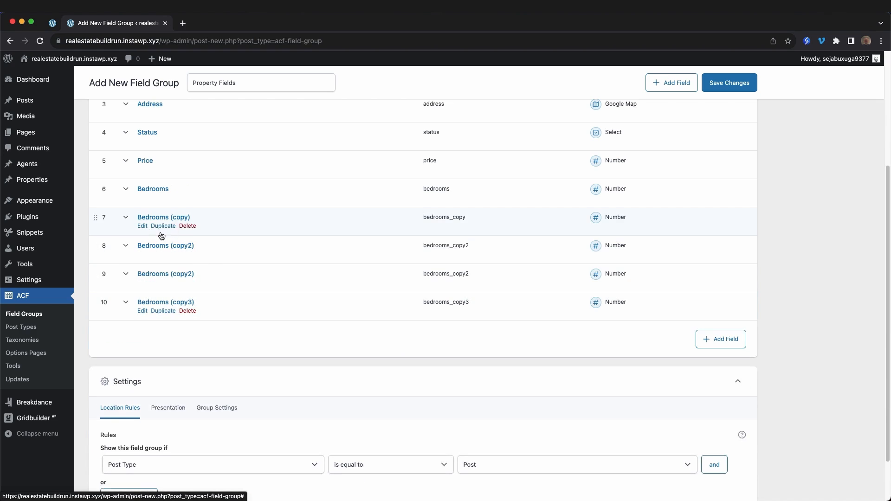
- Relabel the first Bedrooms copy as Bathrooms and set its field name to bathrooms
click(164, 217)
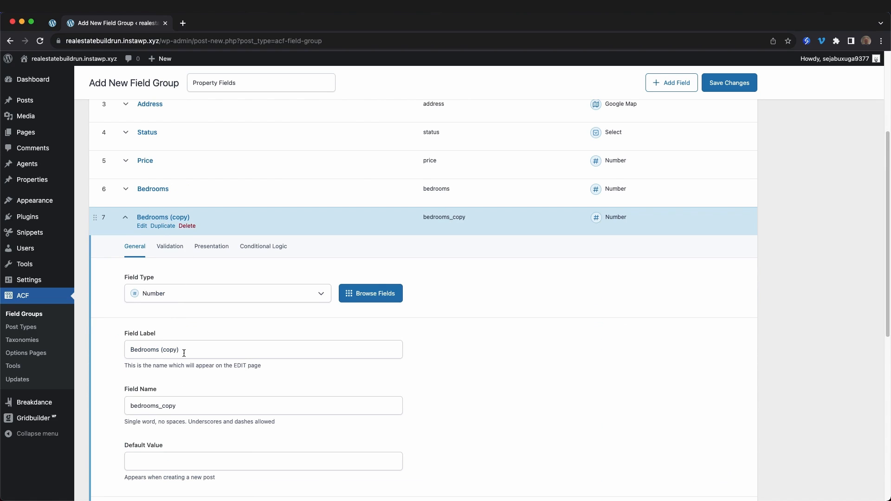
triple_click(184, 353)
text(Bathro)
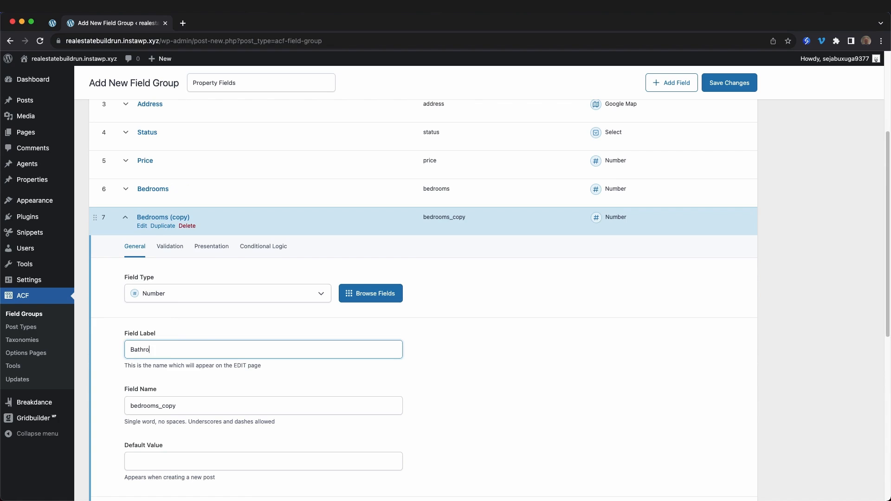
text(oms)
key(Tab)
text(bathro)
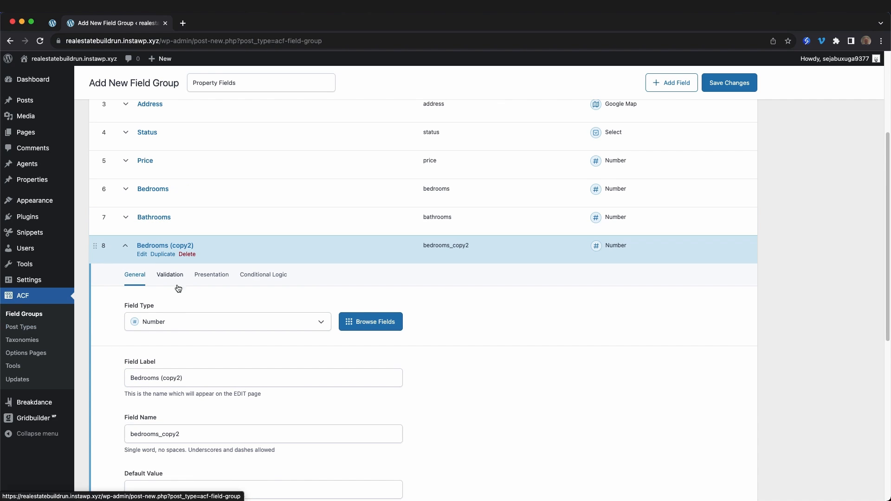
- Relabel the Bedrooms copy below Bathrooms as Square Footage, with the field name square_footage
double_click(165, 379)
click(165, 379)
text(Square Footage)
key(Tab)
text(square_footage)
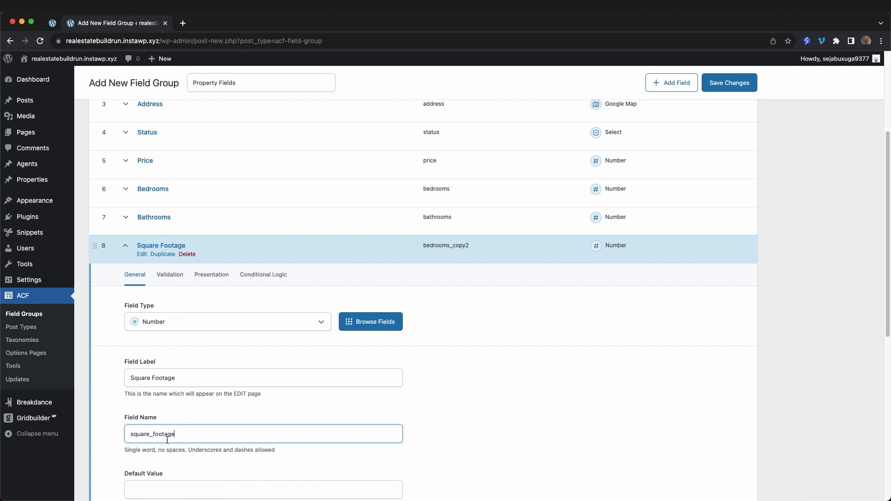
click(169, 247)
- Relabel the Bedrooms copy below Square Footage as Acreage and set its field name to acreage
click(174, 277)
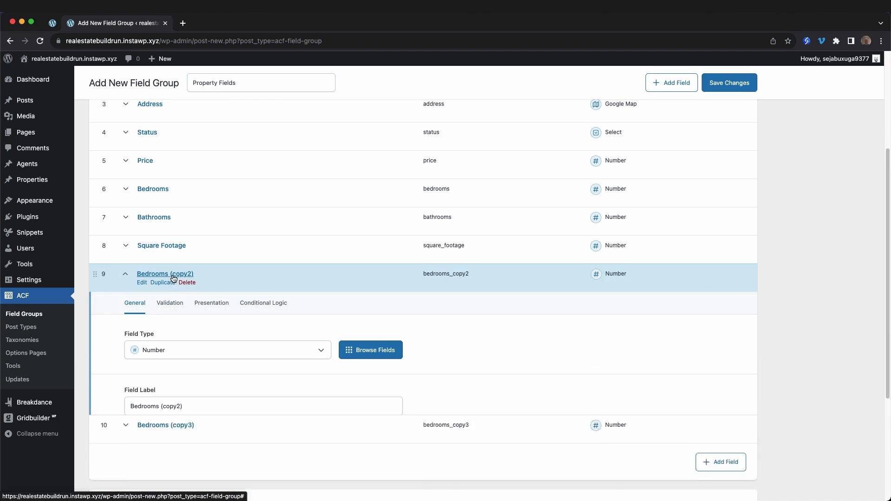
triple_click(148, 406)
text(Ac)
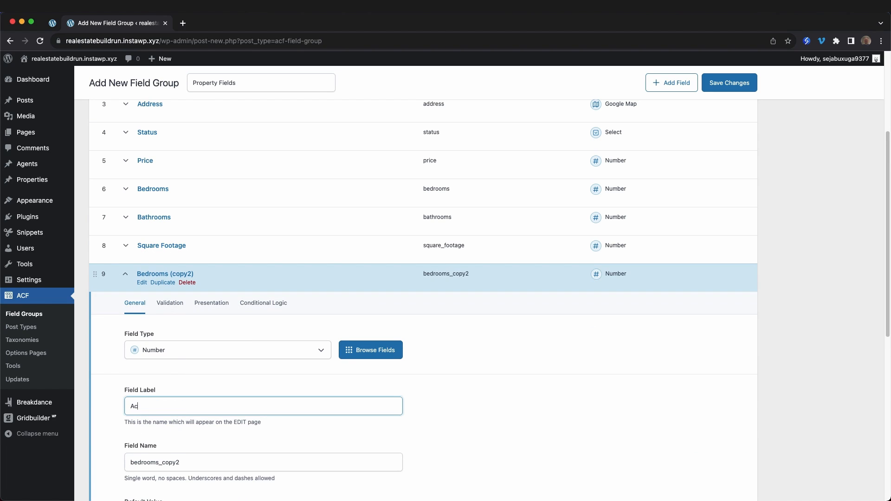
text(reage)
key(Tab)
text(acreage)
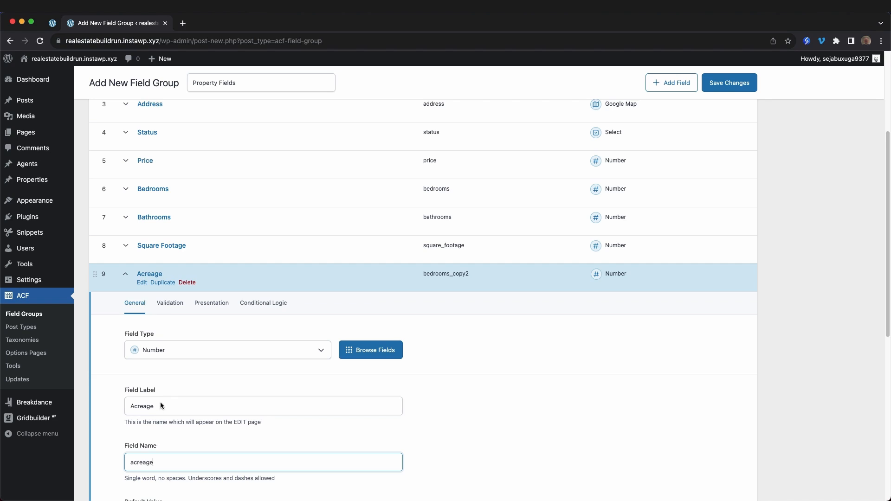
click(159, 275)
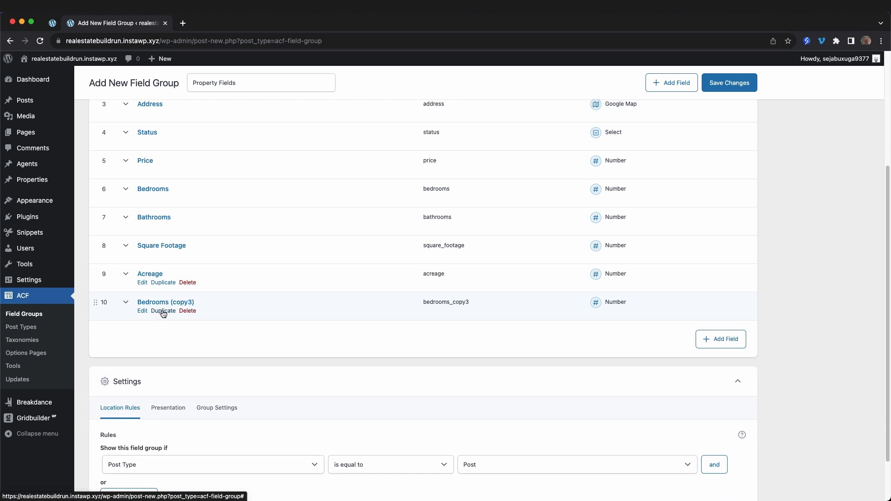
- Delete the leftover Bedrooms (copy3) field and save the Property Fields group
click(187, 312)
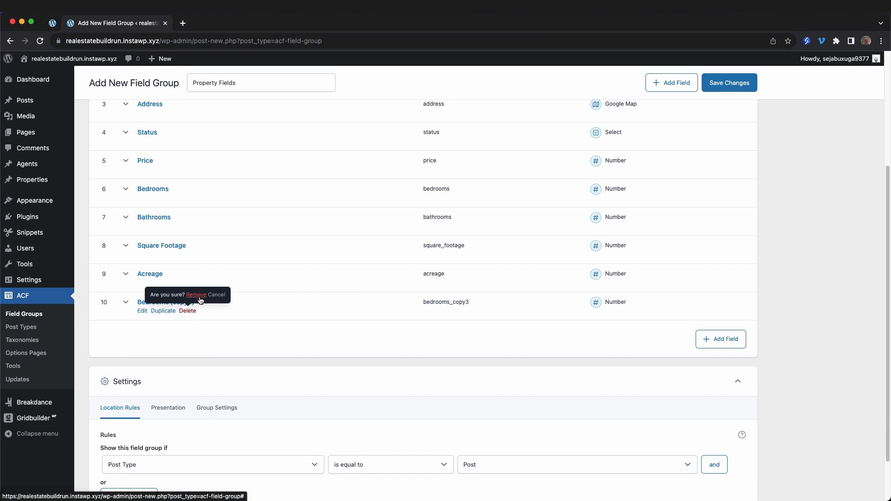
click(197, 295)
scroll(219, 361, up, 3)
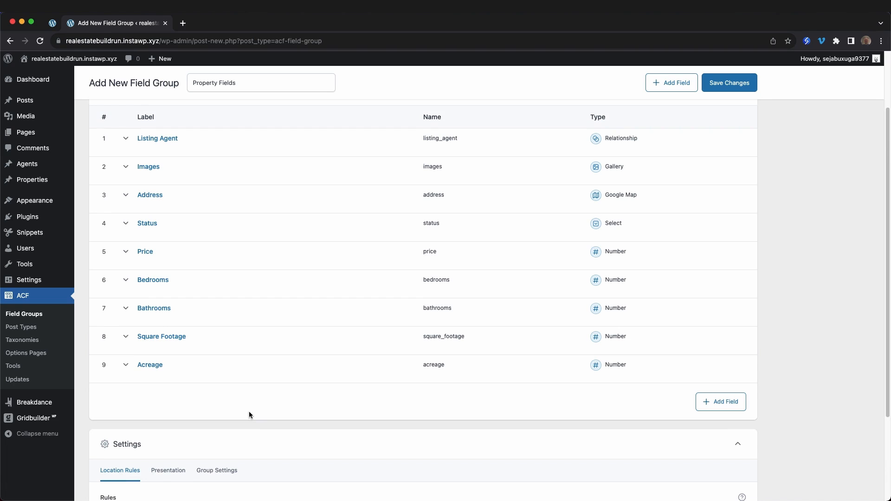
click(736, 86)
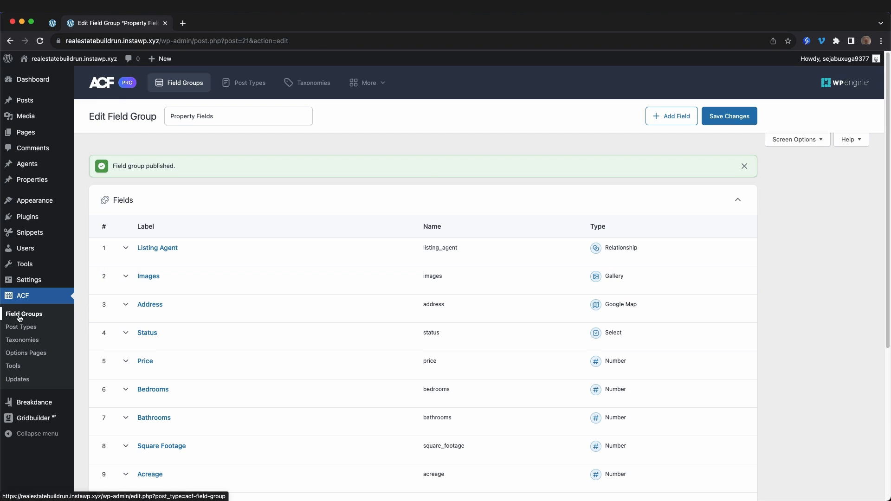
- Create a new ACF field group titled Agents Fields
click(19, 315)
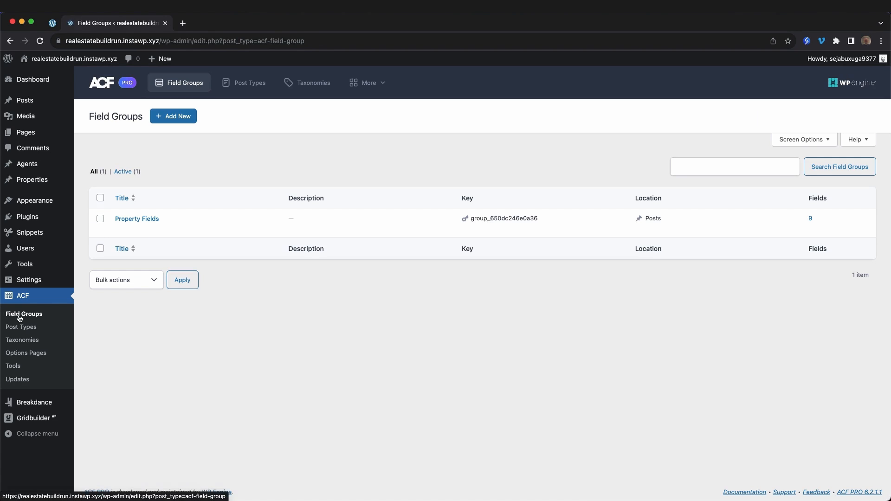
click(174, 117)
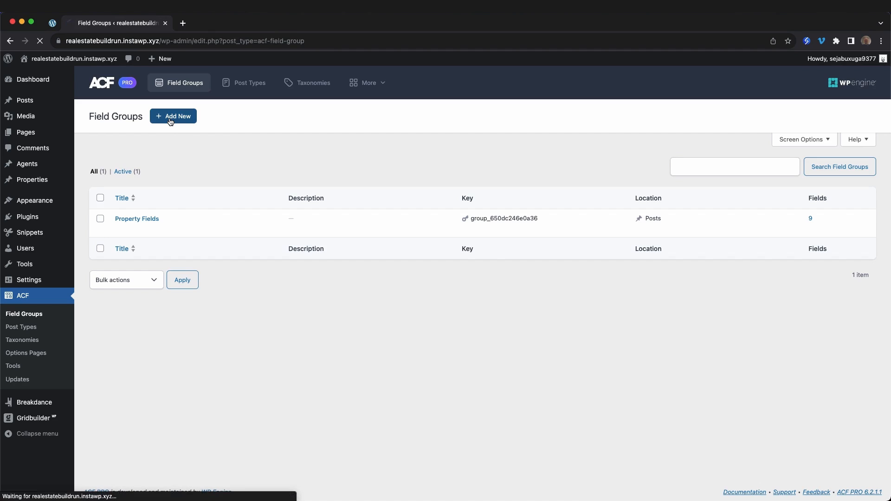
text(Ag)
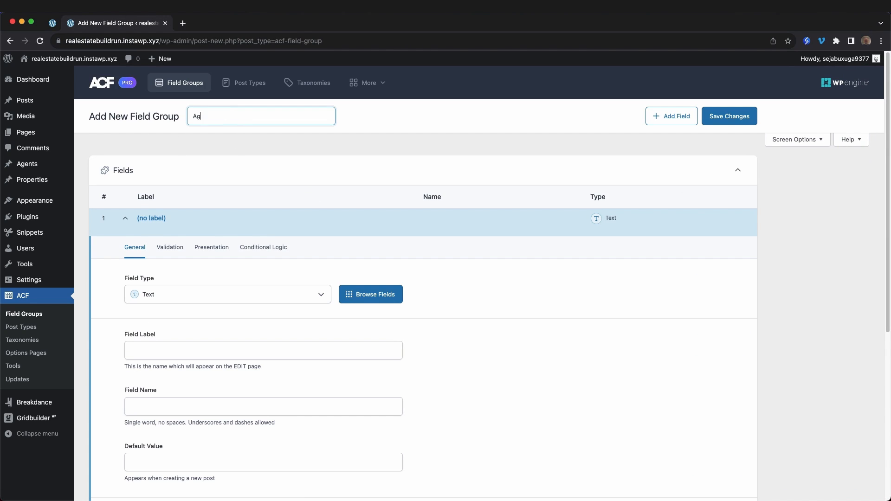
text(ents Fields)
- Set up the first field of the group as a Text field labelled Phone Number
scroll(241, 124, down, 3)
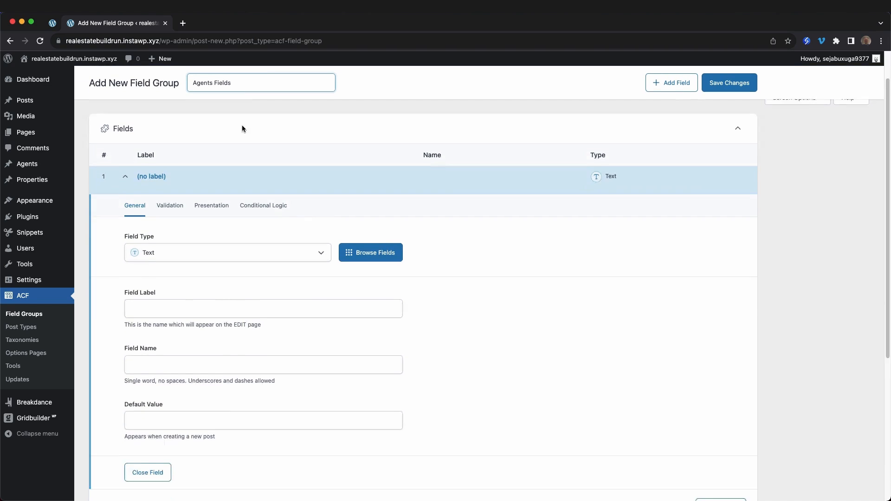
click(171, 233)
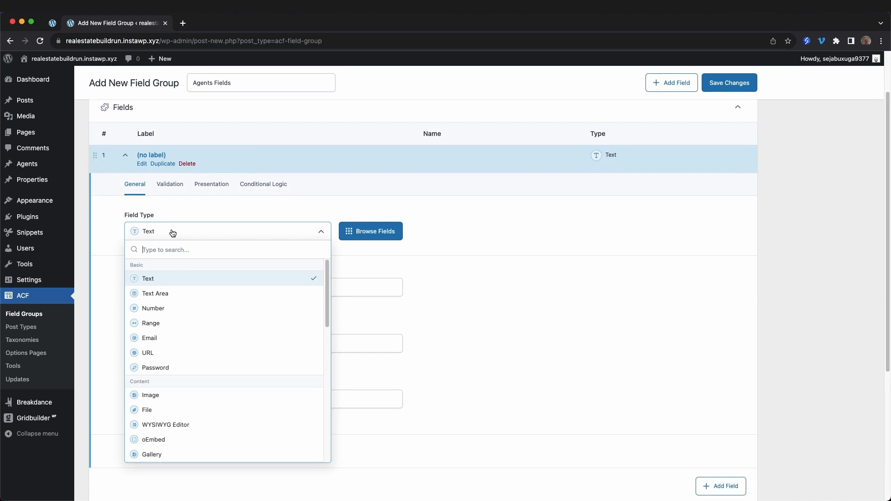
click(169, 276)
click(174, 280)
text(P)
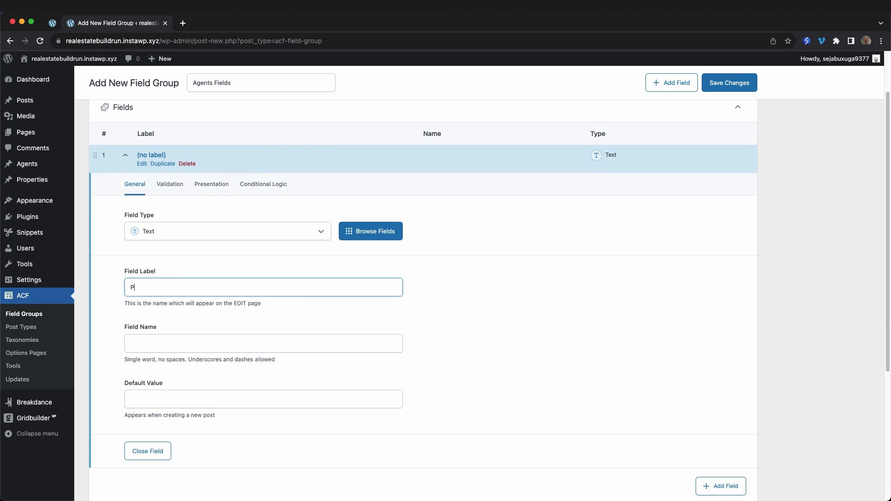
text(hone Number)
key(Tab)
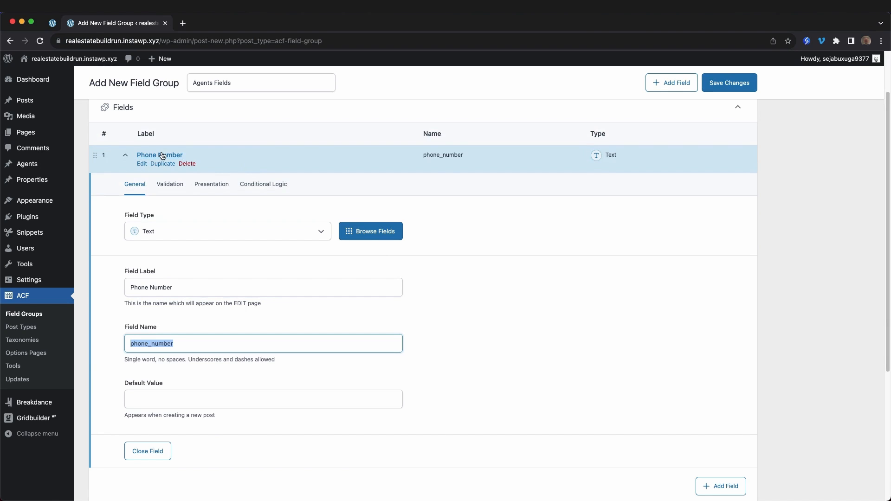
click(160, 154)
- Add an Email-type field labelled Email after Phone Number and save the field group
click(708, 258)
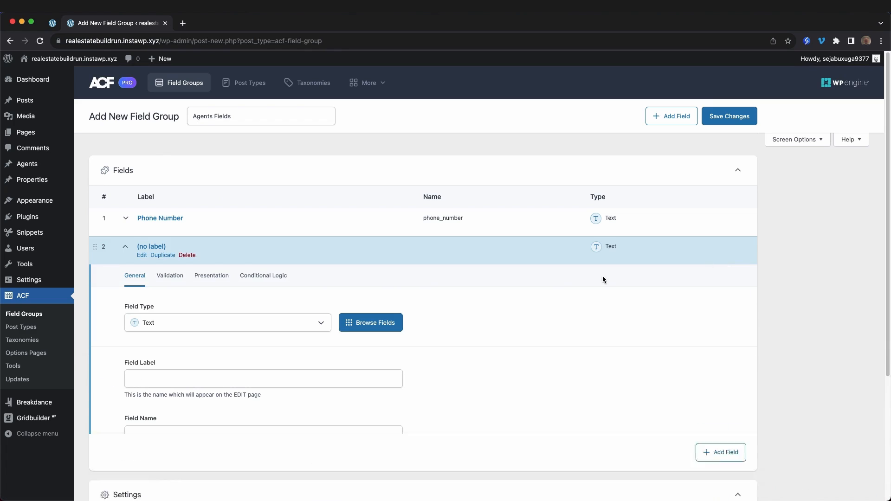
click(172, 327)
text(email)
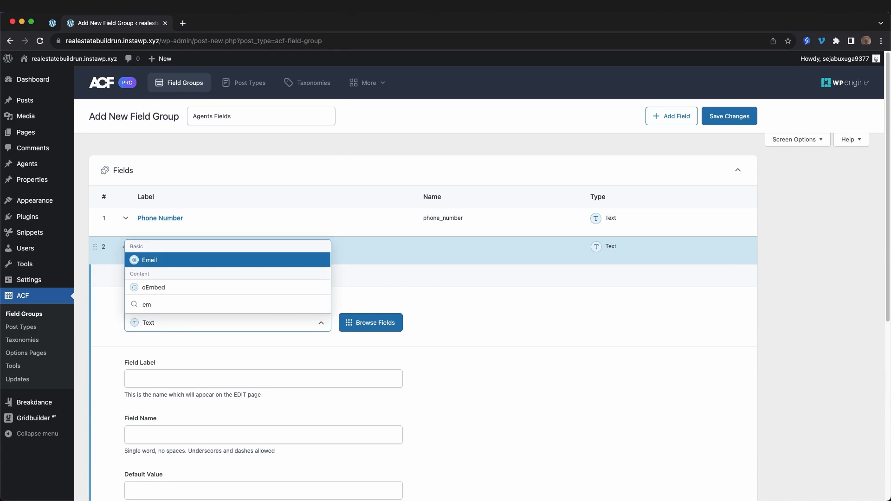
key(Return)
scroll(173, 313, down, 5)
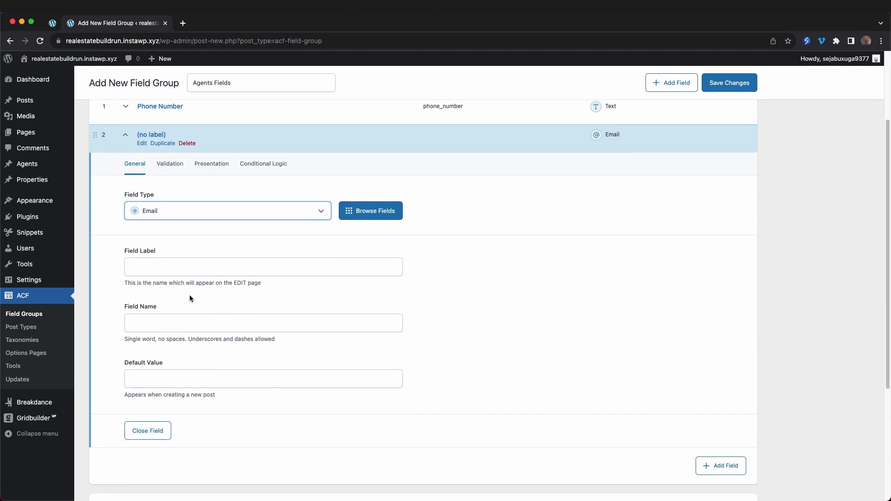
click(158, 266)
text(Email)
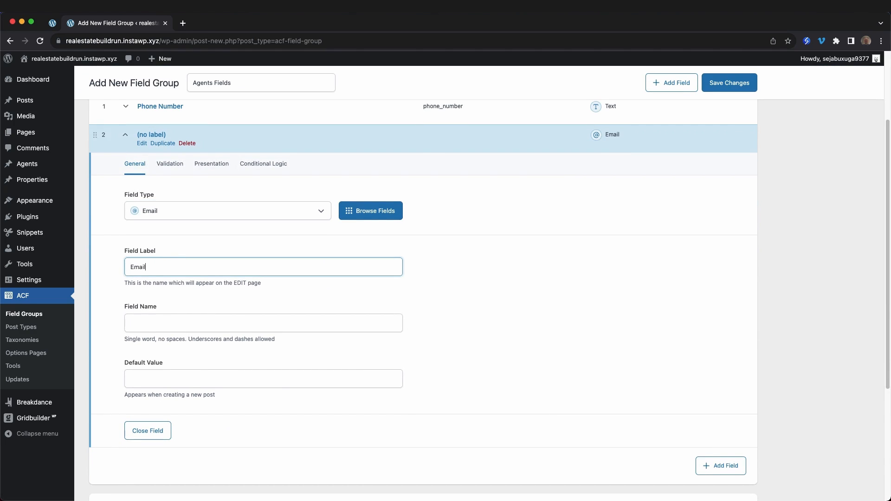
click(144, 136)
click(735, 121)
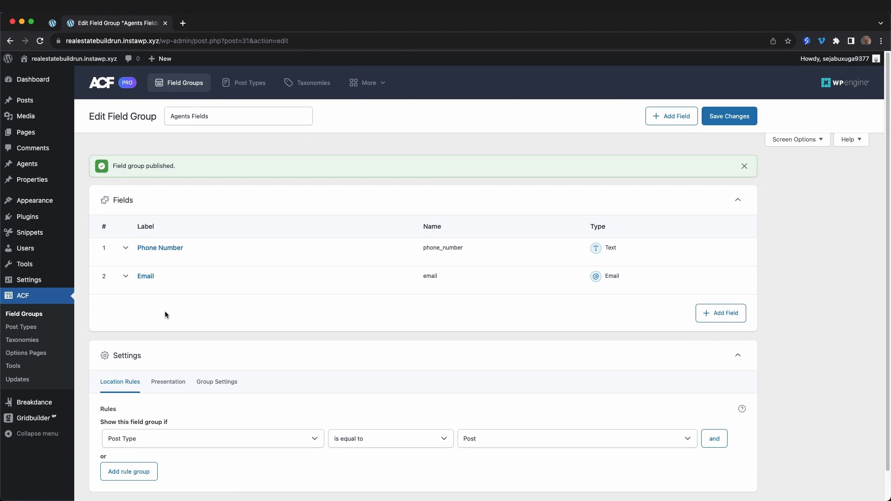
- Set the Agents Fields location rule to Post Type is equal to Agent and save the group
scroll(203, 309, down, 1)
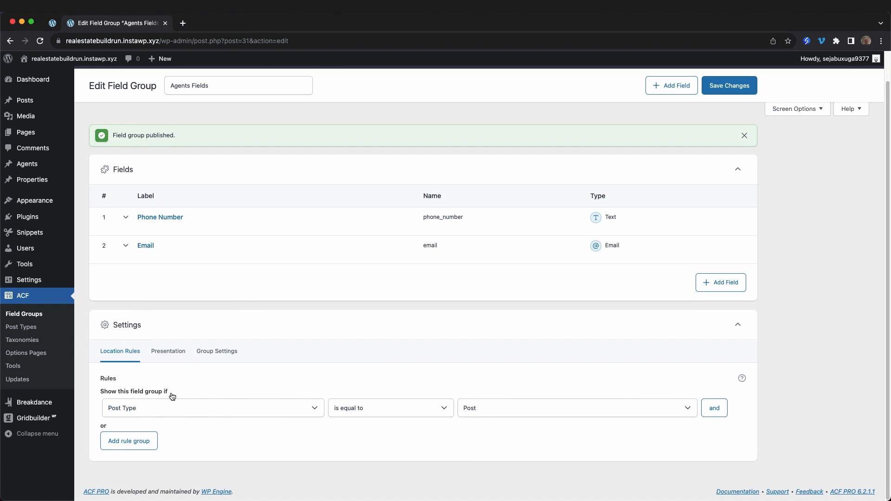
click(462, 407)
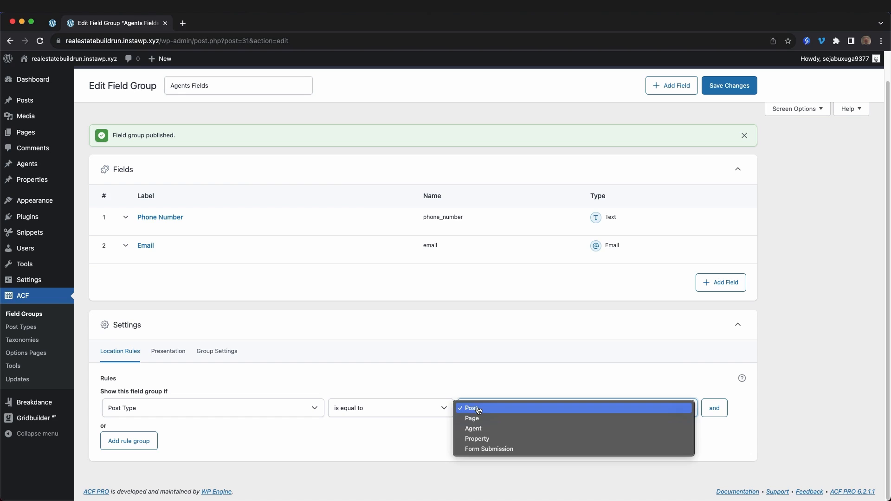
click(476, 429)
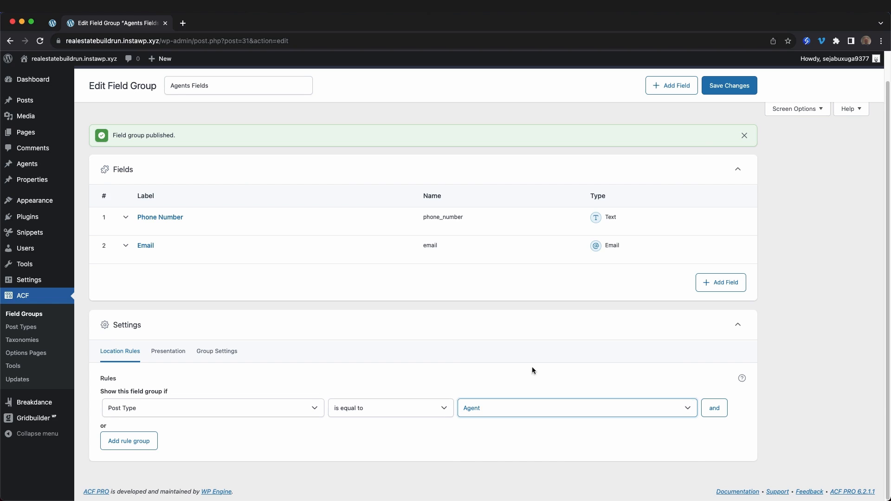
click(741, 87)
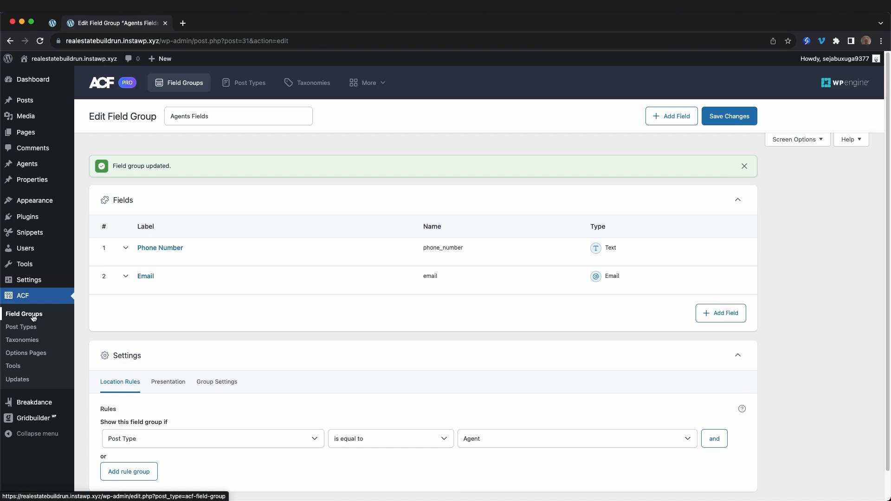
- Set the Property Fields group's location rule to Post Type is equal to Property and save the group
click(33, 317)
click(154, 247)
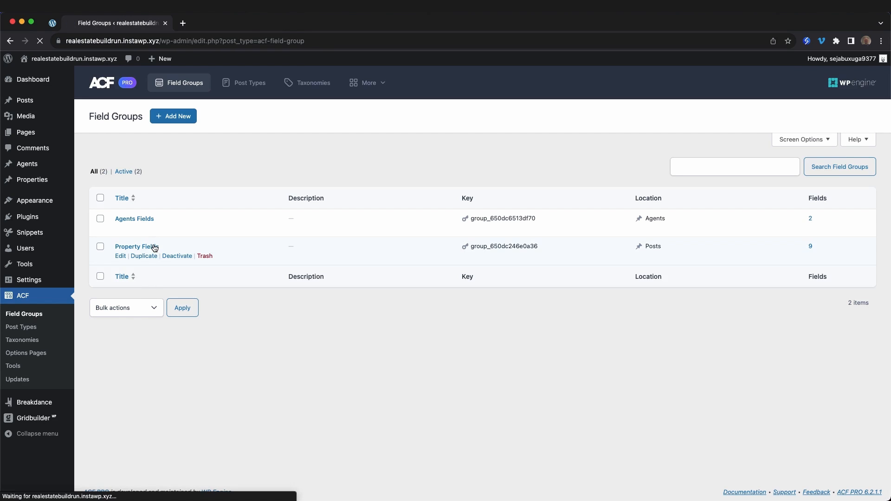
scroll(372, 338, down, 5)
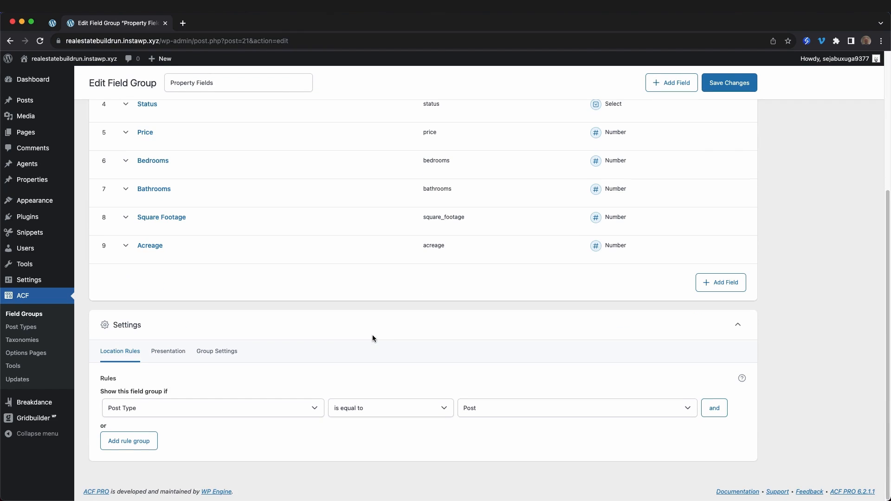
click(508, 410)
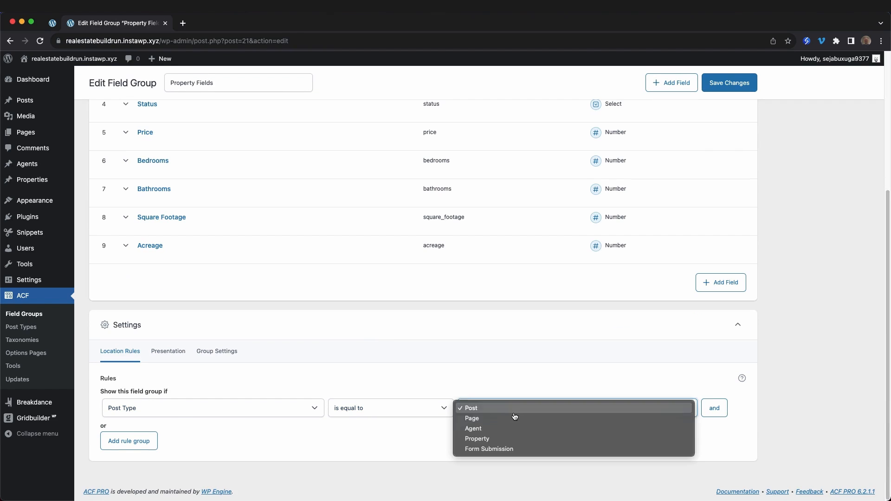
click(506, 438)
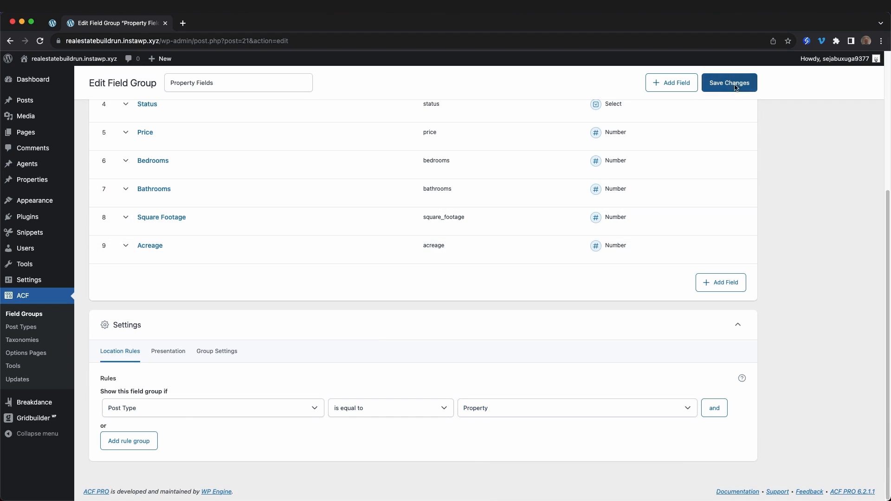
click(717, 84)
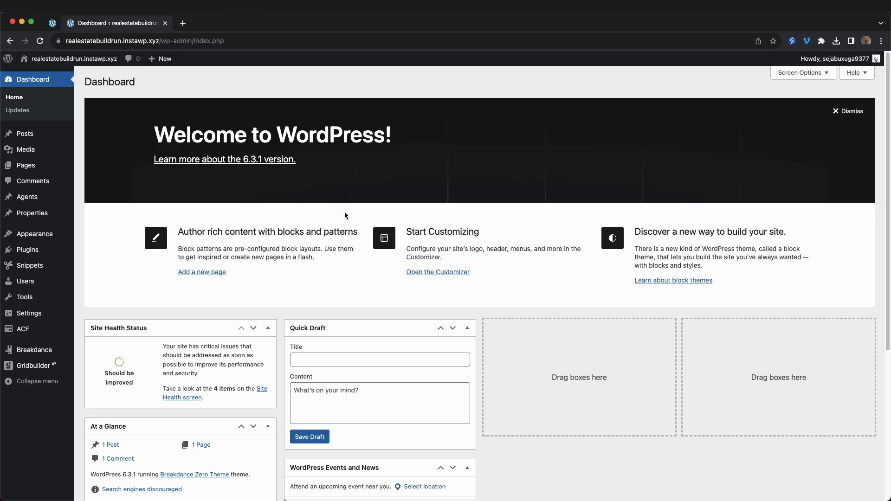
- Open the ACF Google Maps Key snippet and examine its PHP code
click(38, 267)
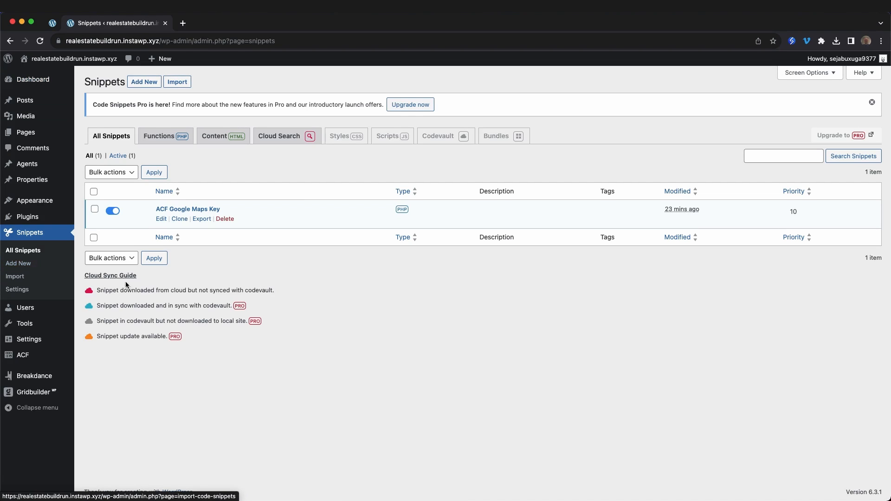
click(215, 211)
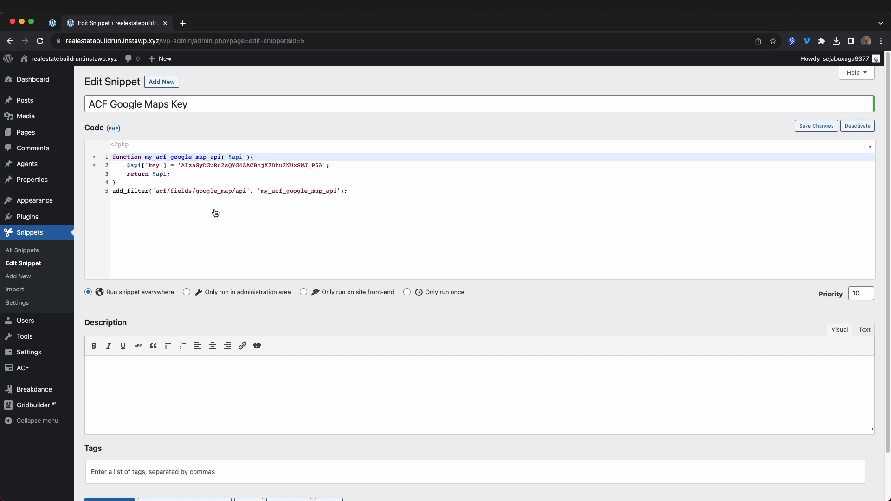
click(216, 213)
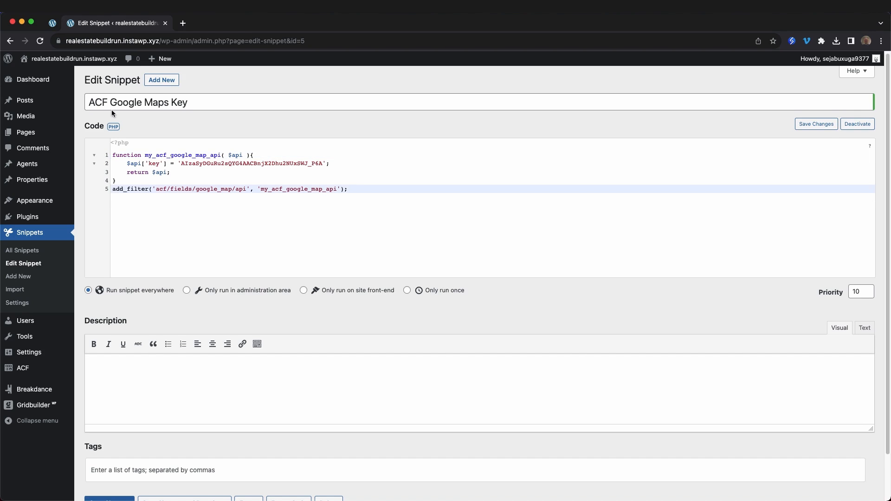
- Open the first agent in the Agents list, examine its featured image, phone number and email, and return to the list
click(47, 164)
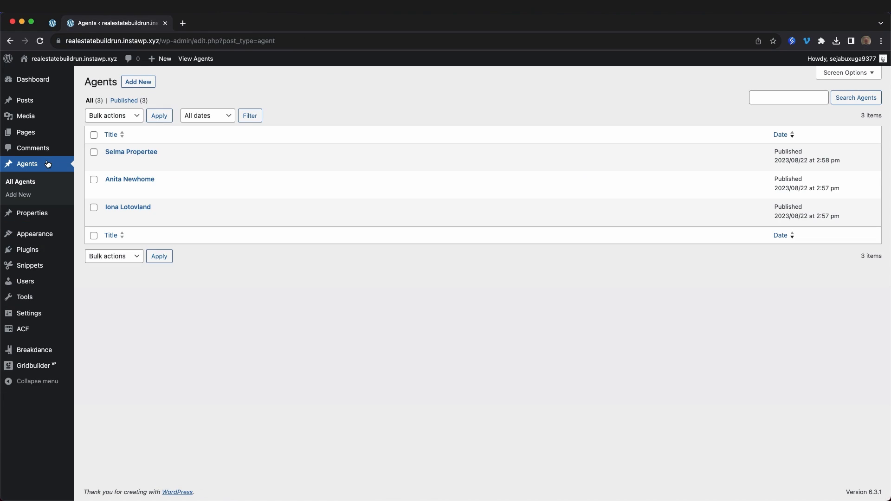
click(146, 157)
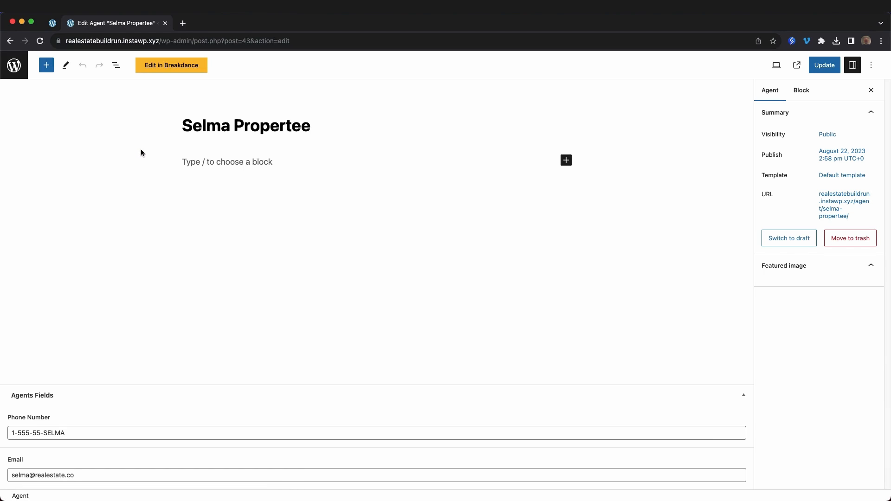
mouse_move(801, 323)
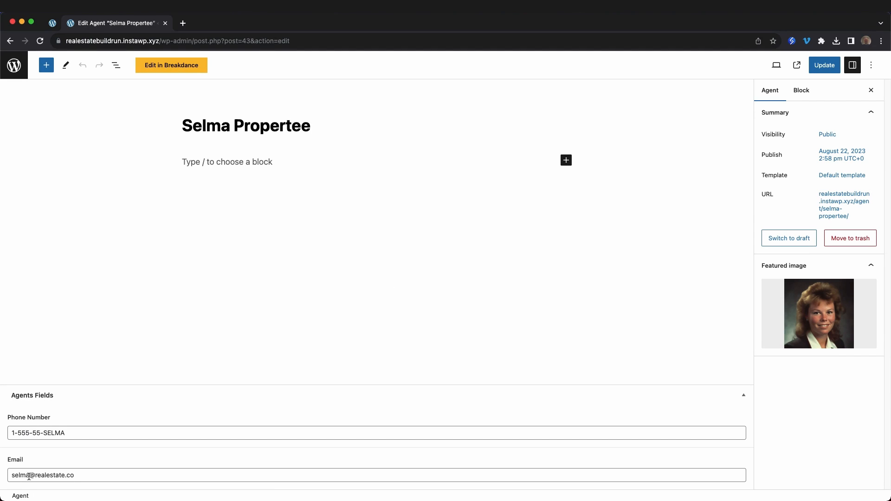
click(14, 67)
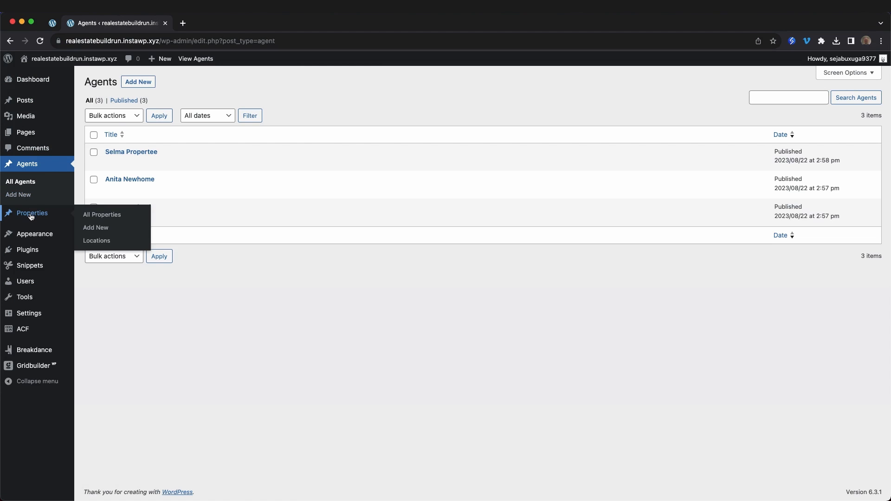
- Open the first property in the Properties list and examine its description, listing agent, image gallery, featured image and address map
click(30, 213)
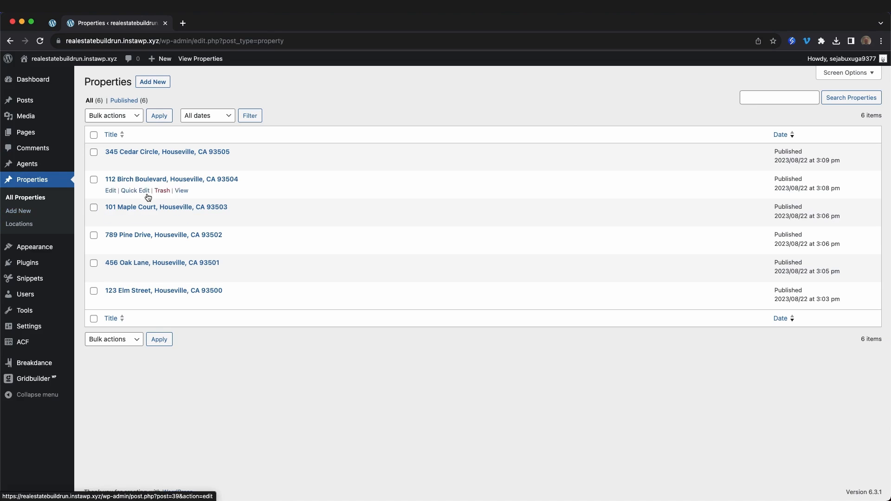
click(179, 153)
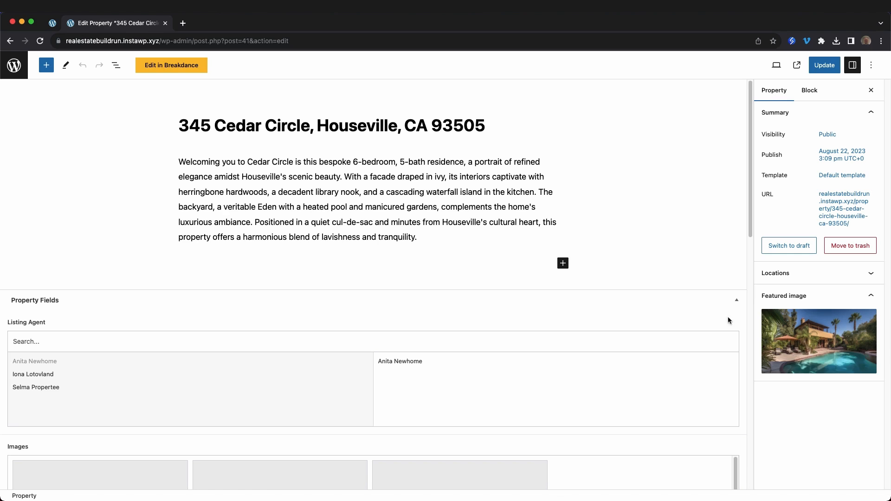
scroll(690, 297, down, 5)
scroll(690, 300, down, 1)
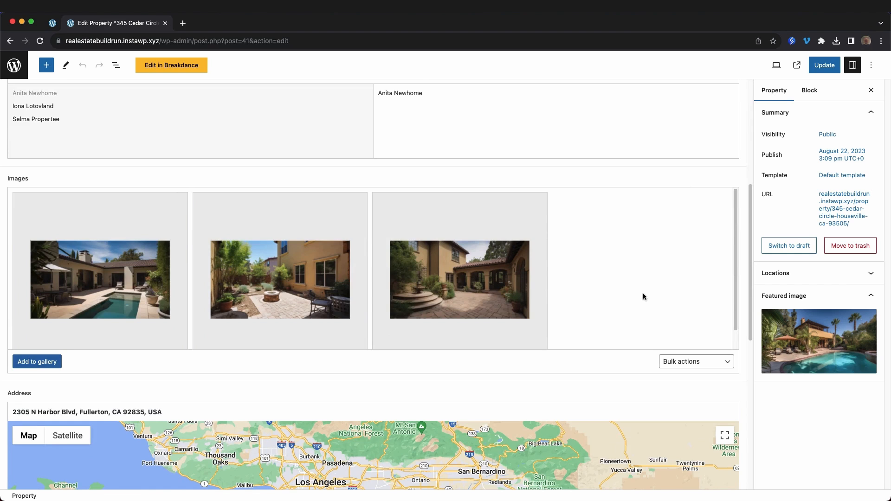
scroll(645, 297, down, 4)
mouse_move(769, 371)
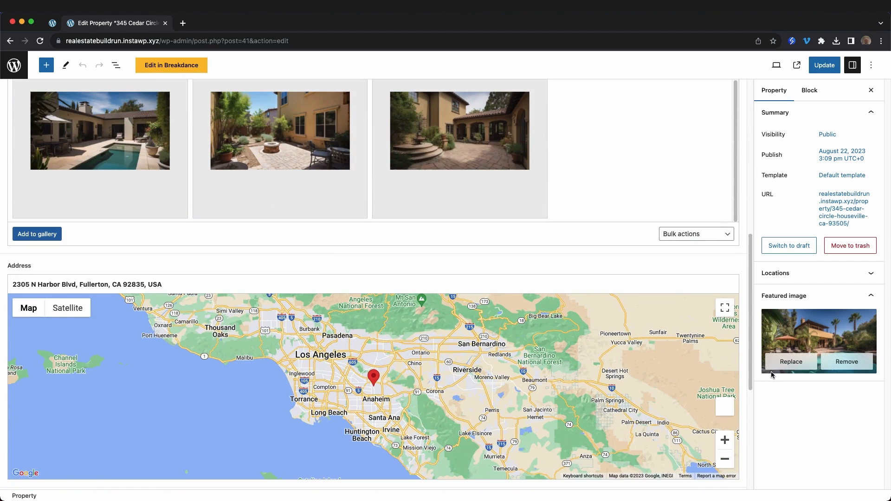
scroll(467, 420, down, 1)
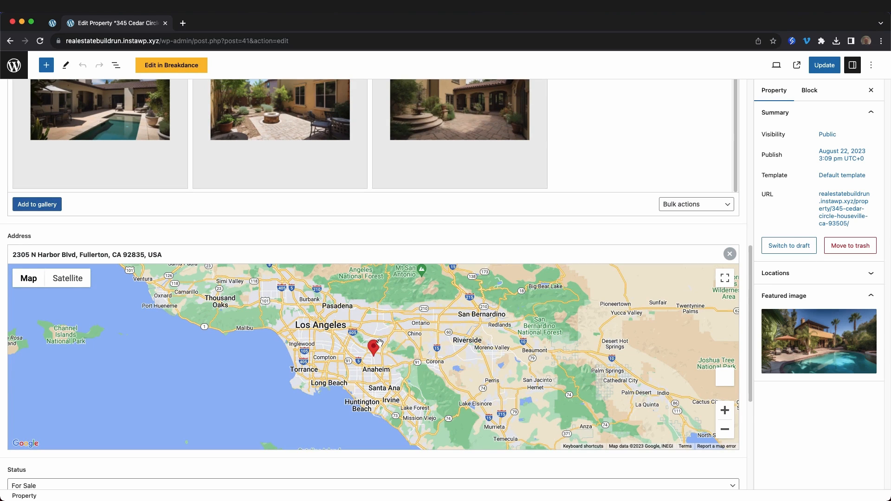
- Examine the property's Status choices and its price, bedroom, bathroom, square footage and acreage fields, and return to the Properties list
scroll(386, 348, down, 5)
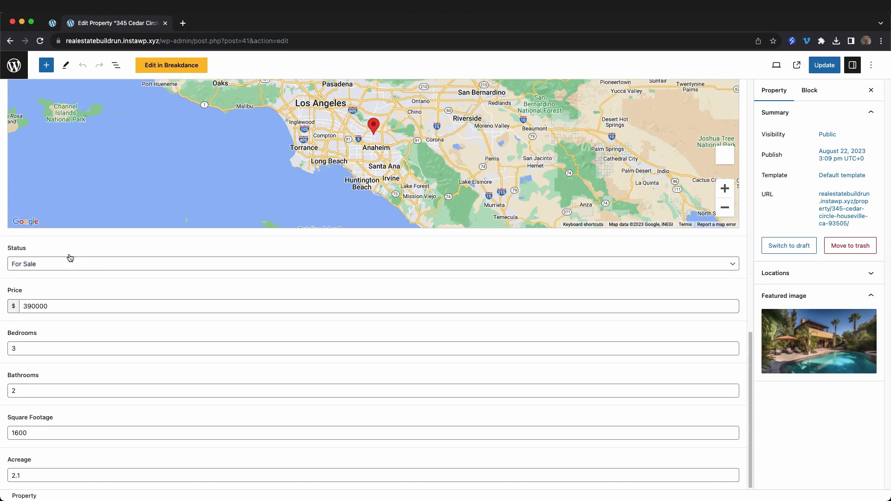
click(120, 267)
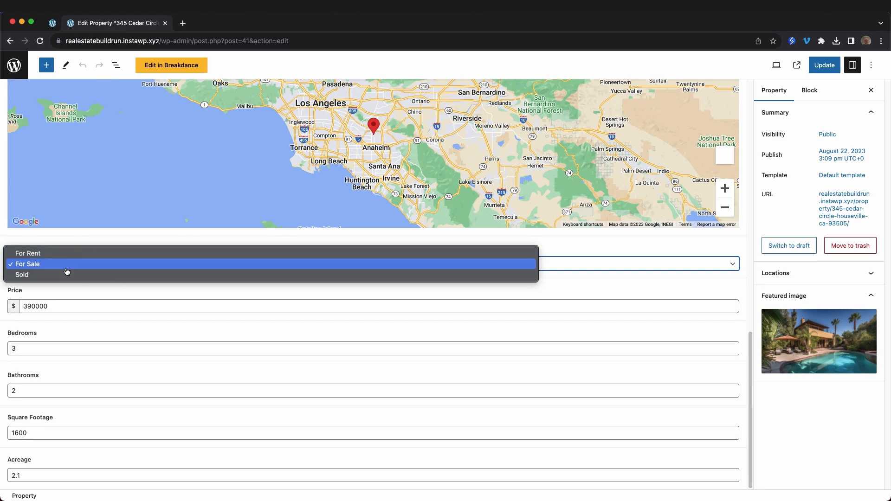
click(568, 296)
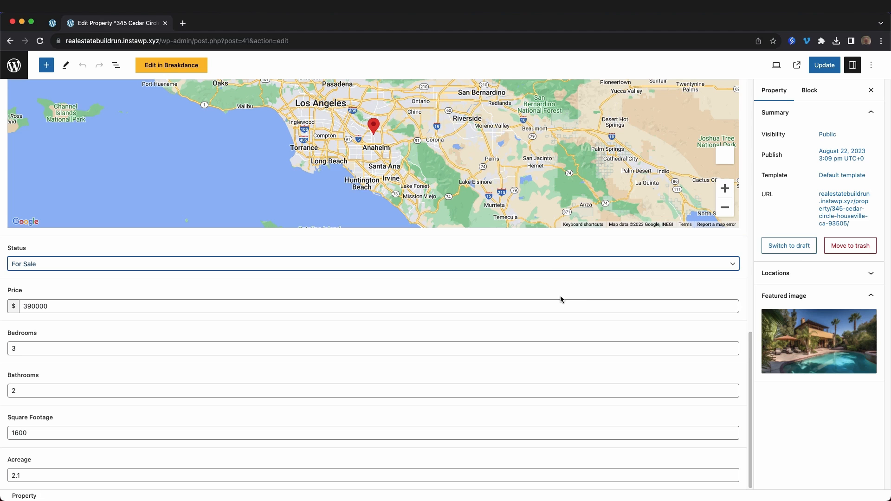
scroll(559, 297, up, 15)
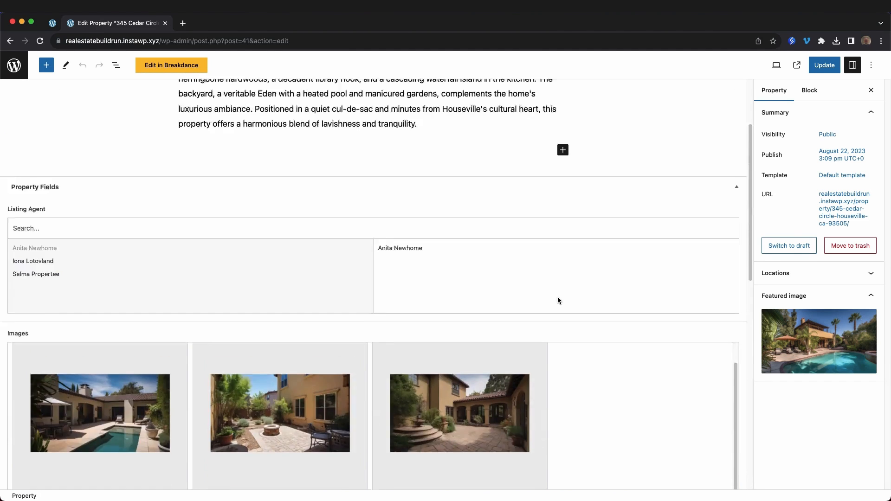
click(10, 67)
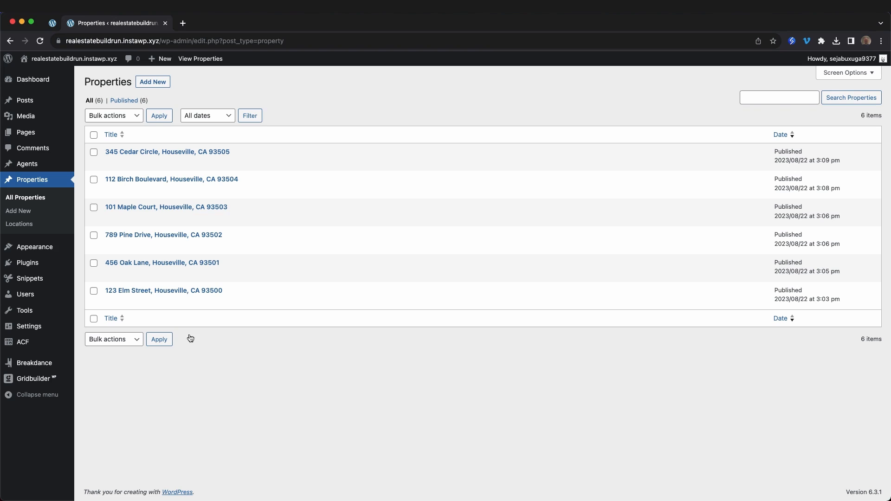
- Create a Gridbuilder facet named Location with the facet title "Location / Area"
mouse_move(34, 378)
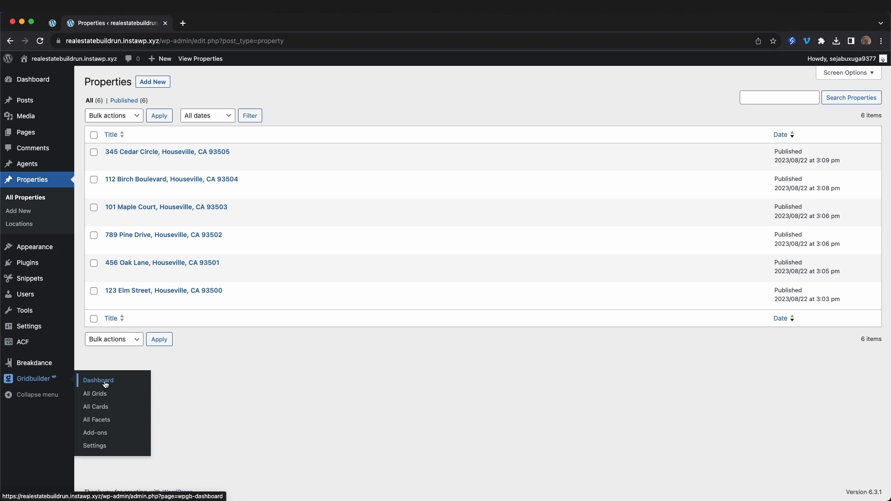
click(99, 421)
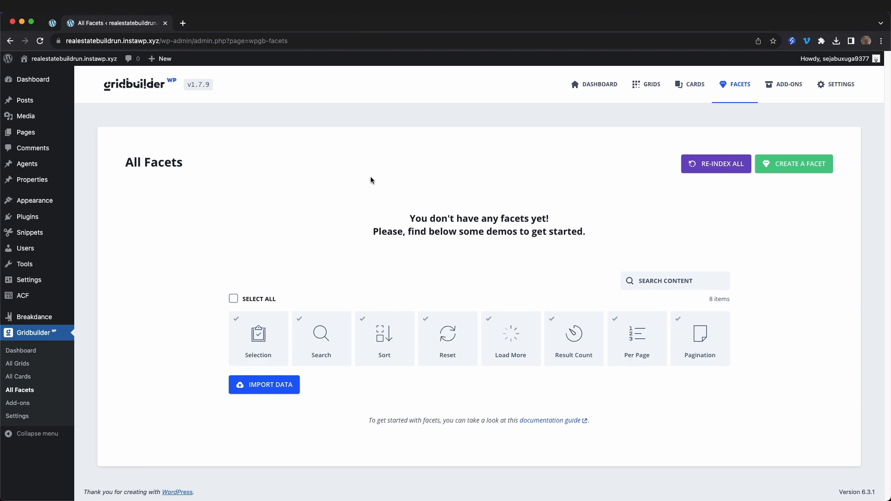
click(822, 166)
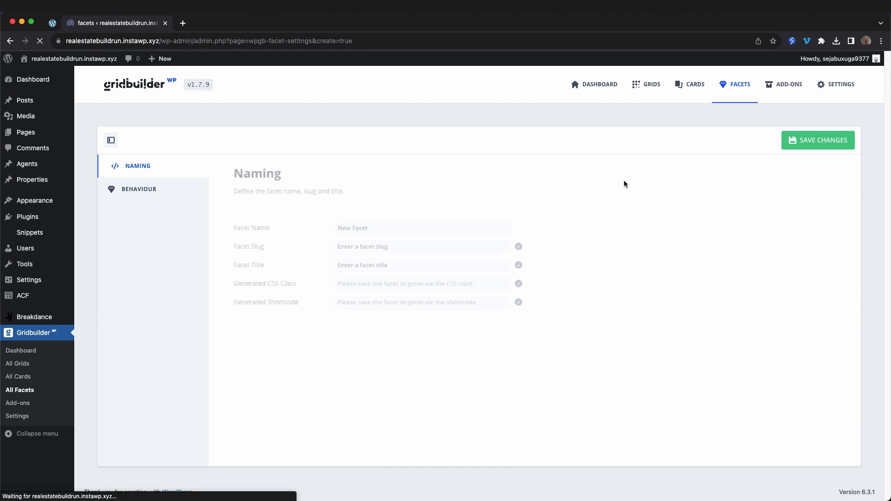
click(358, 228)
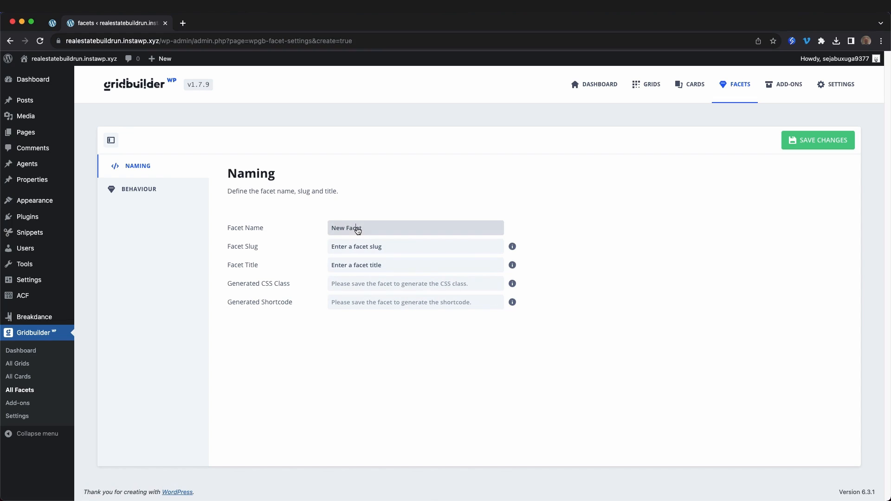
text(locat)
key(super+a)
text(Location)
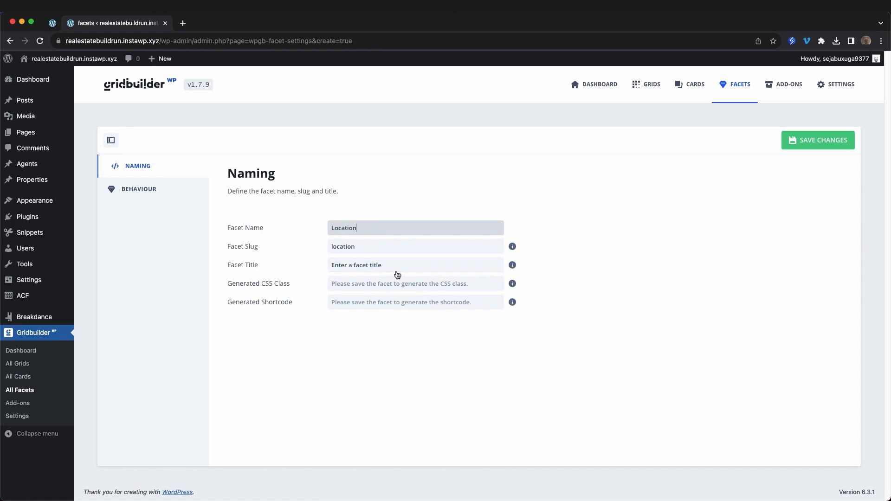
click(397, 273)
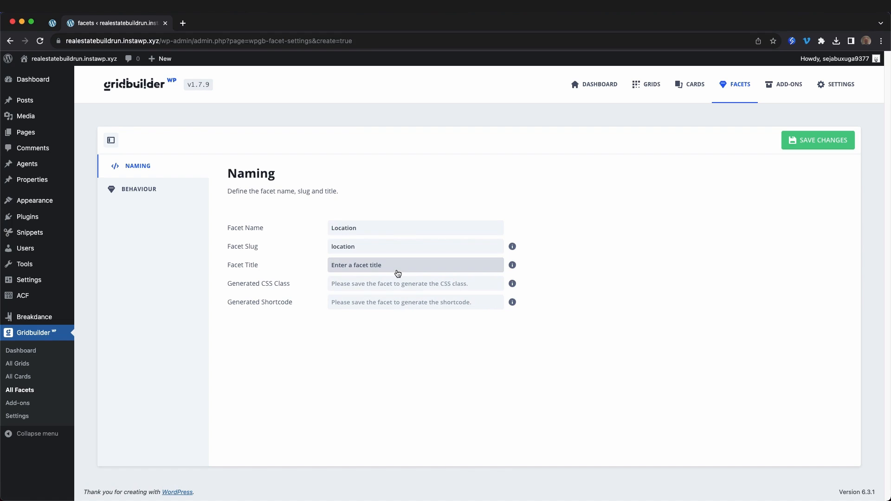
text(Location / Area)
- Set the Location facet's checkbox filter to use the Locations taxonomy as its source
click(132, 192)
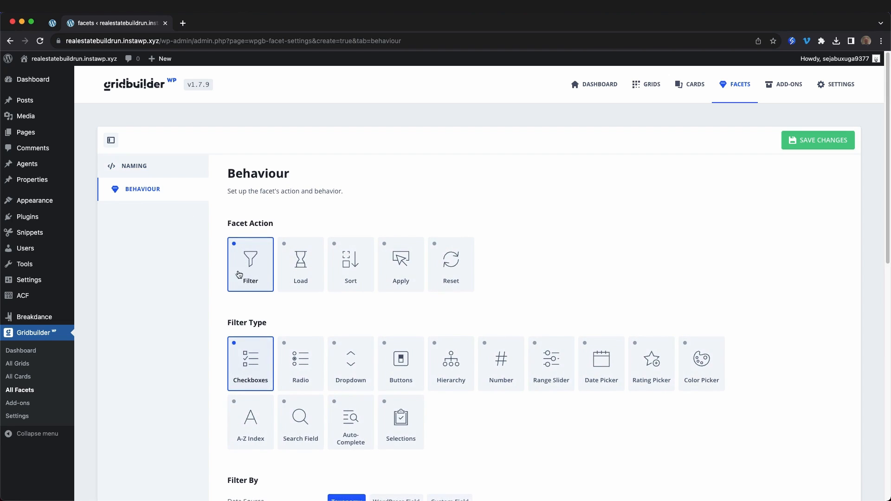
scroll(246, 267, down, 3)
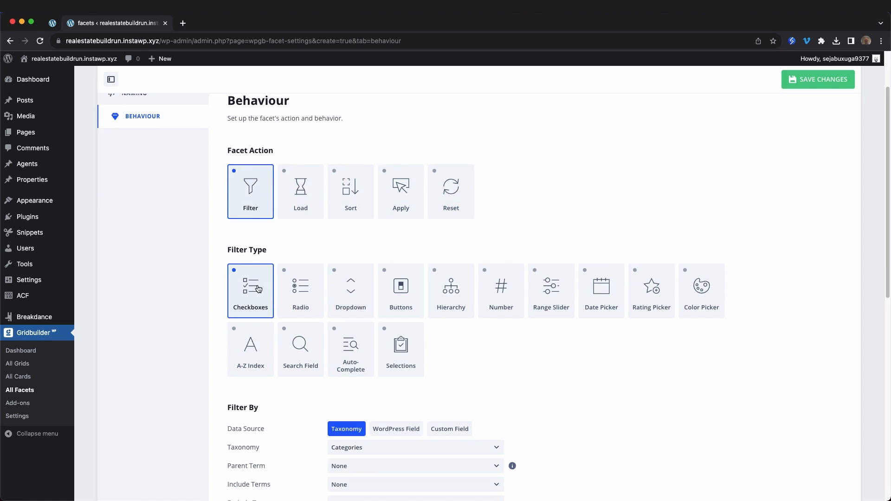
scroll(617, 348, down, 5)
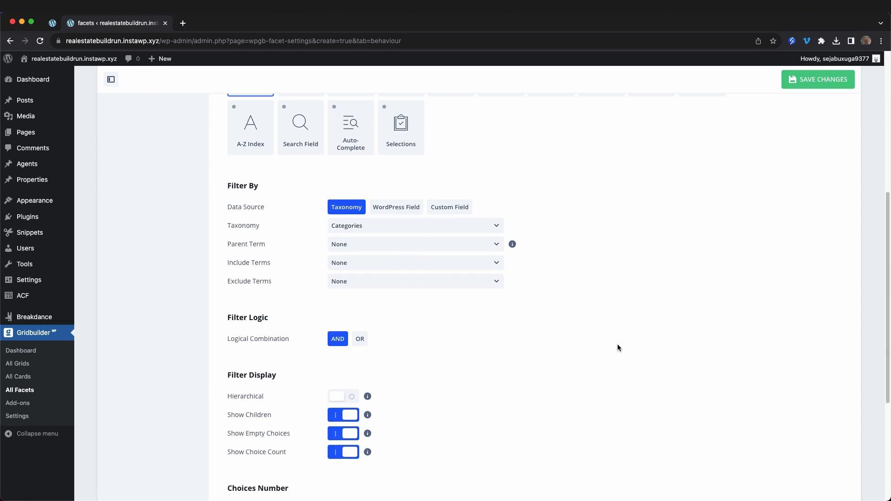
click(391, 229)
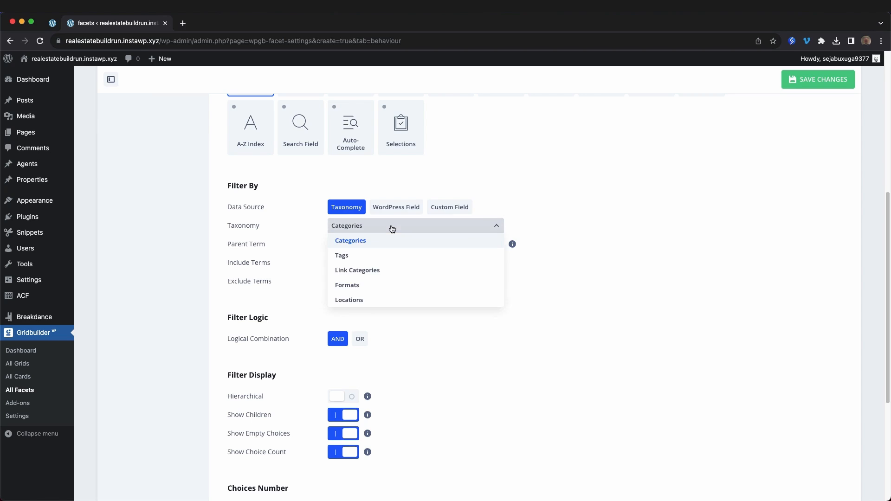
click(359, 300)
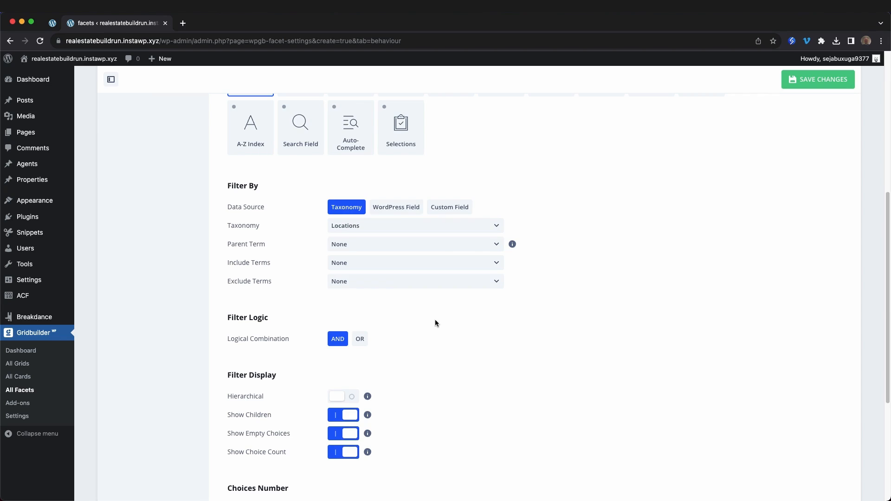
- Set the facet's logical combination to OR and enable Hierarchical display
scroll(418, 311, down, 2)
click(362, 273)
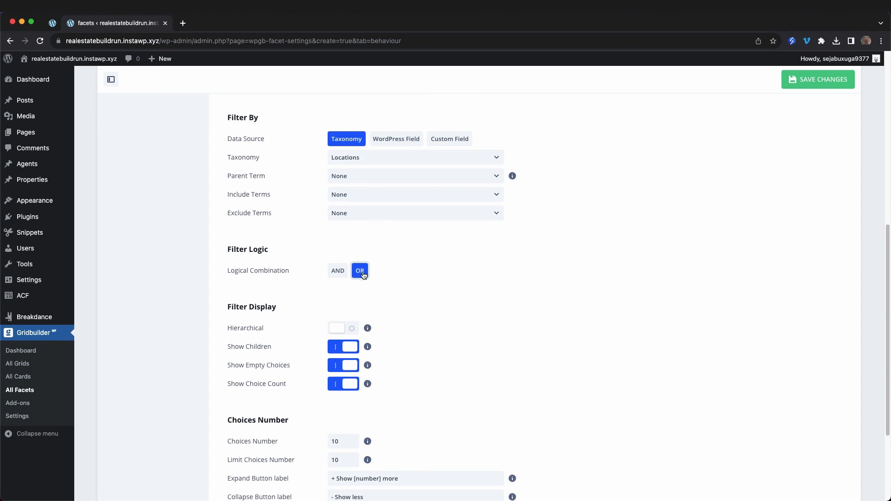
click(346, 332)
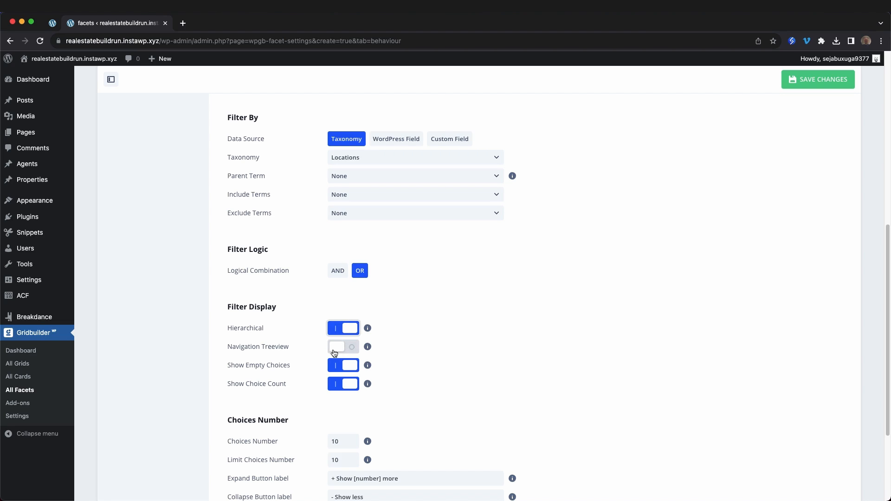
- Review the remaining display and ordering options of the Location facet and save the facet
scroll(350, 368, down, 3)
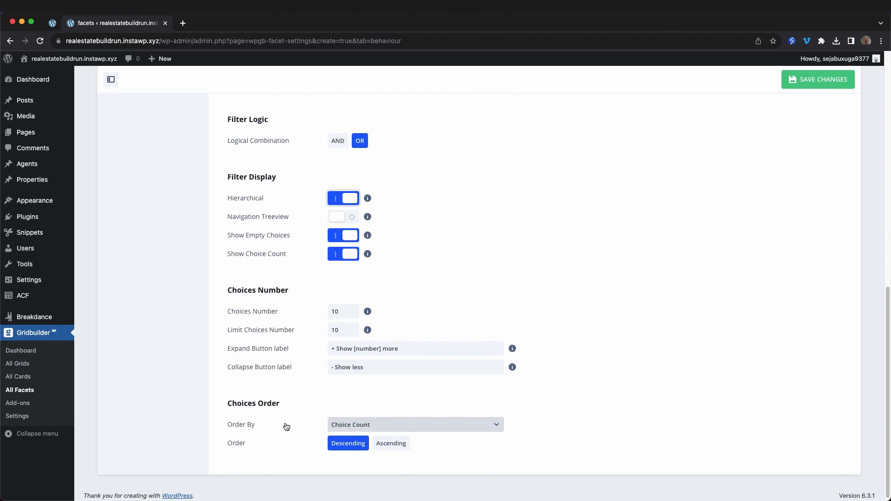
scroll(286, 425, up, 10)
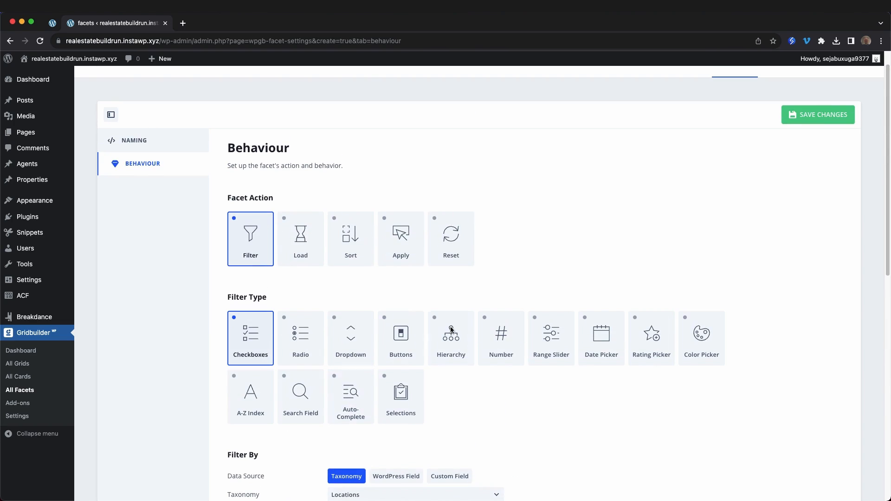
click(826, 116)
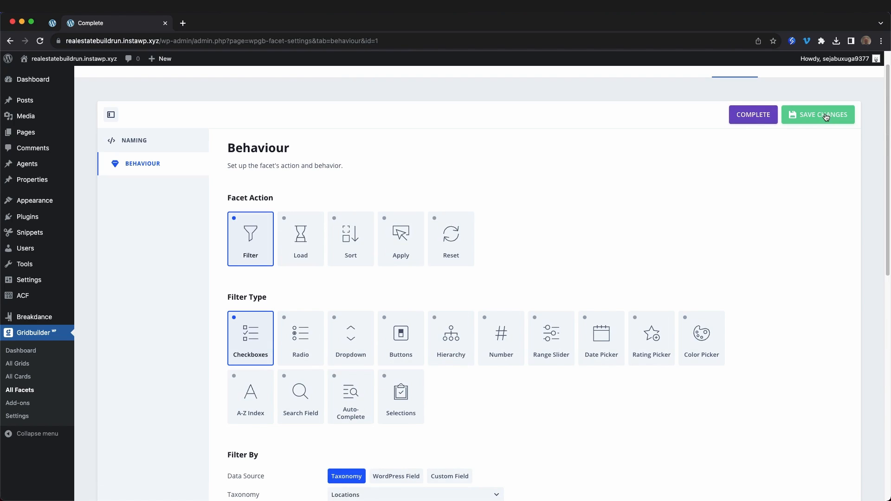
scroll(162, 320, up, 1)
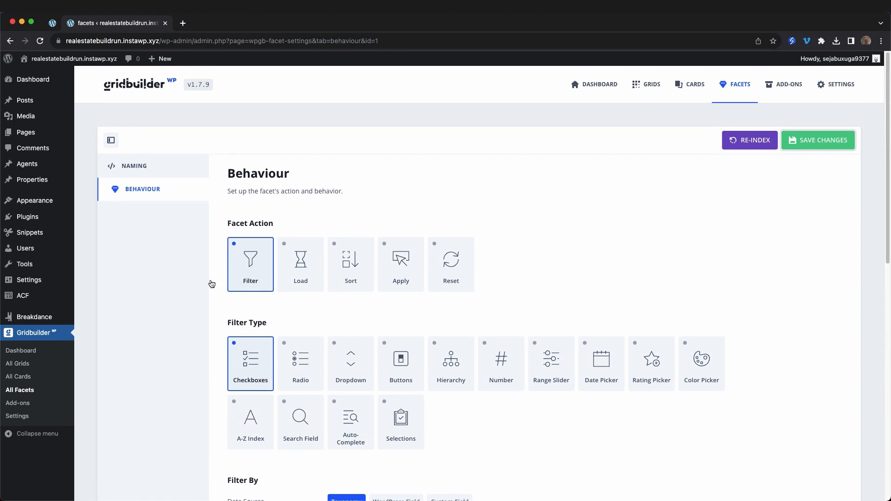
- Create a new Gridbuilder facet with the Filter action and set its filter type to Range Slider
click(743, 87)
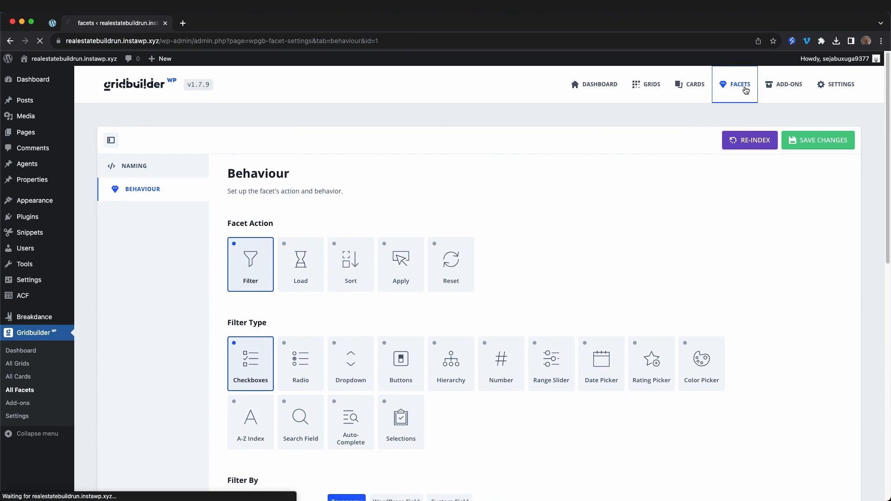
click(809, 171)
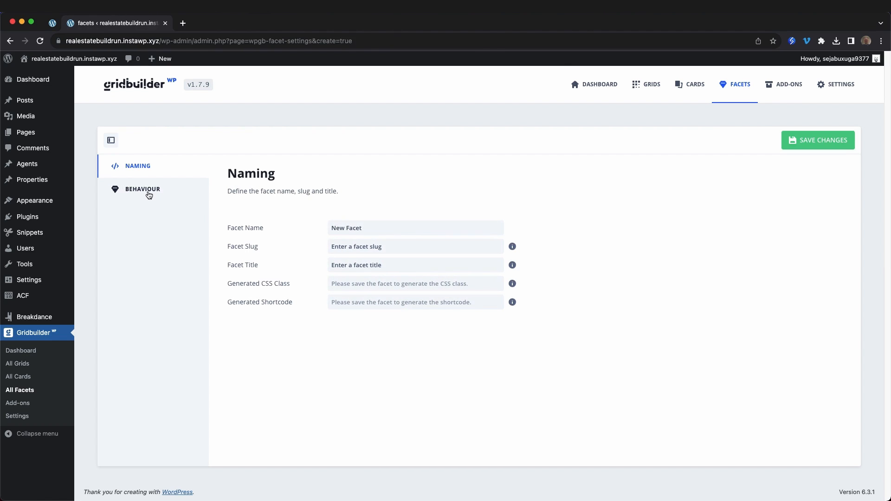
click(146, 194)
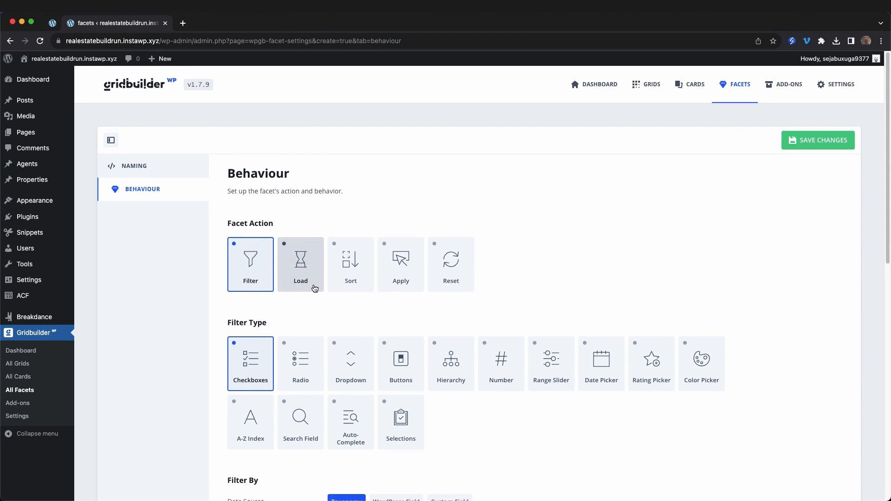
scroll(315, 288, down, 3)
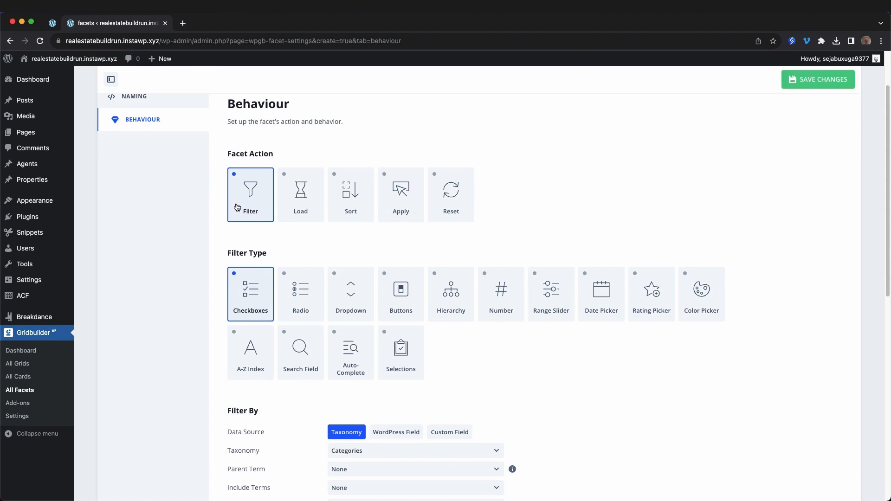
click(546, 311)
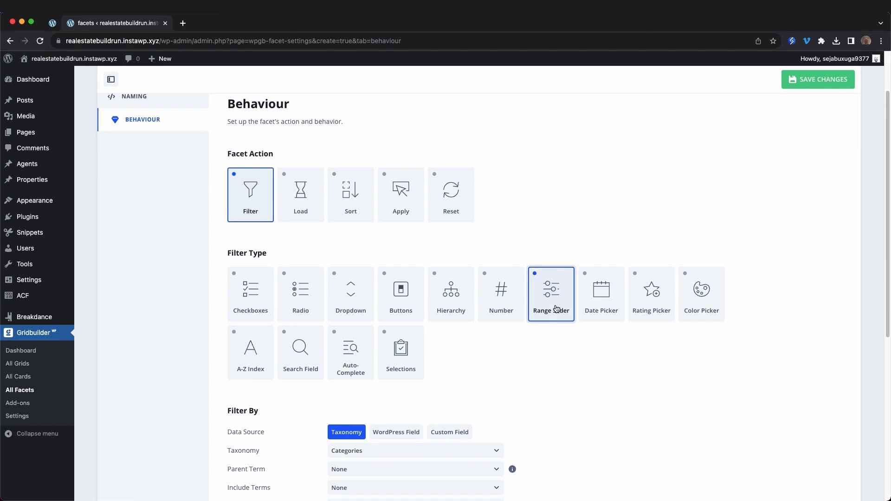
scroll(561, 302, down, 3)
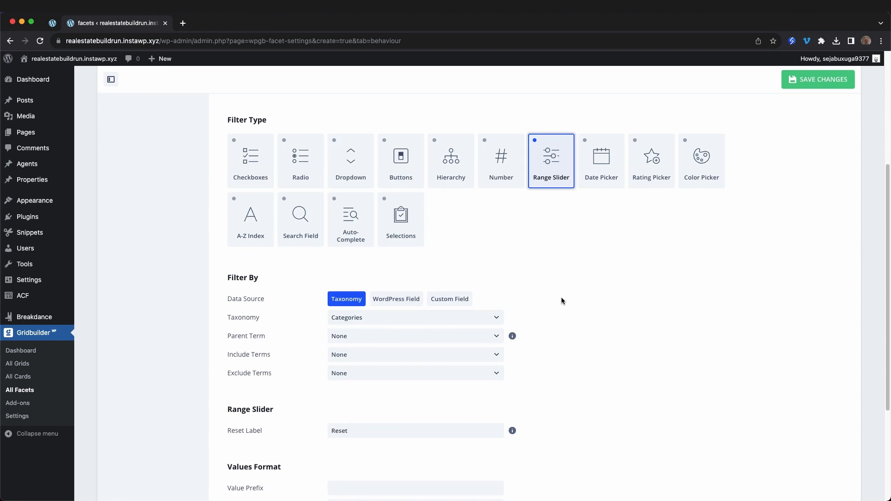
- Set the range slider's data source to the custom post field ACF › Property Fields › Acreage and save the facet
scroll(561, 300, down, 1)
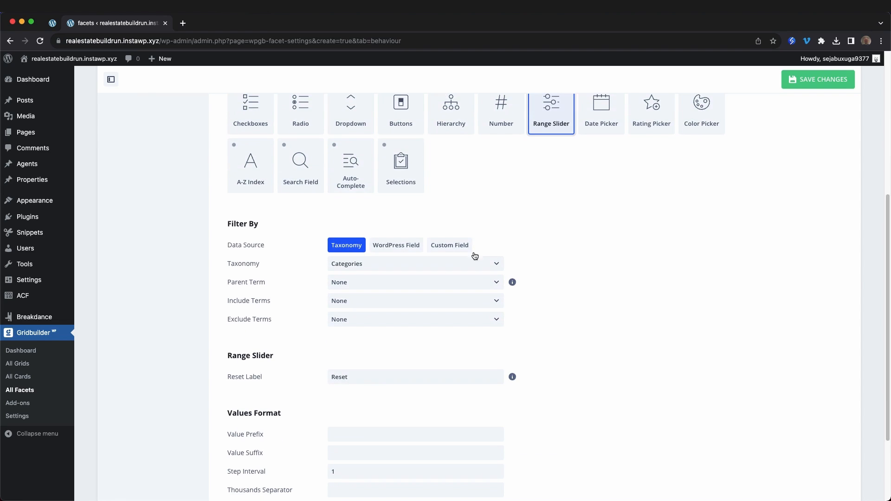
click(461, 250)
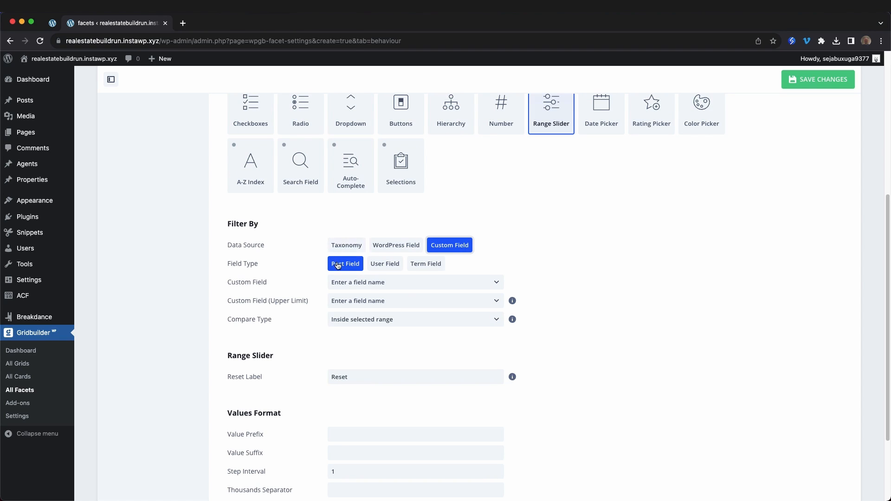
click(347, 282)
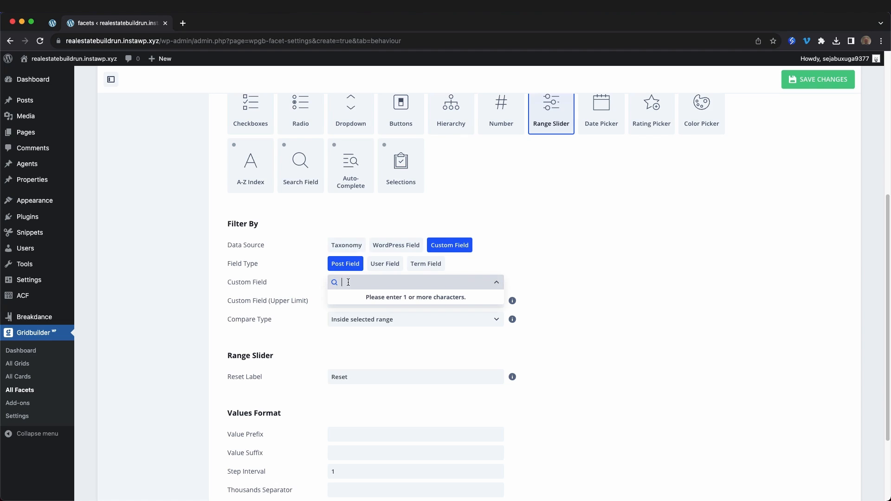
text(Ac)
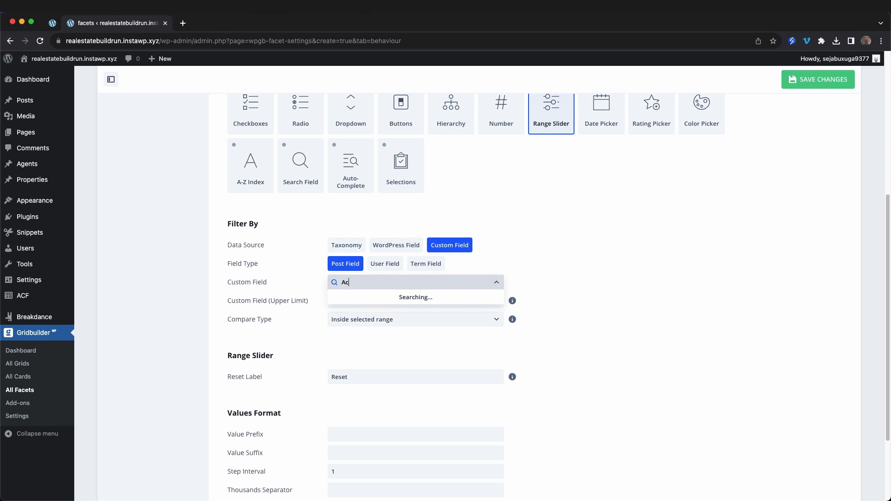
text(reage)
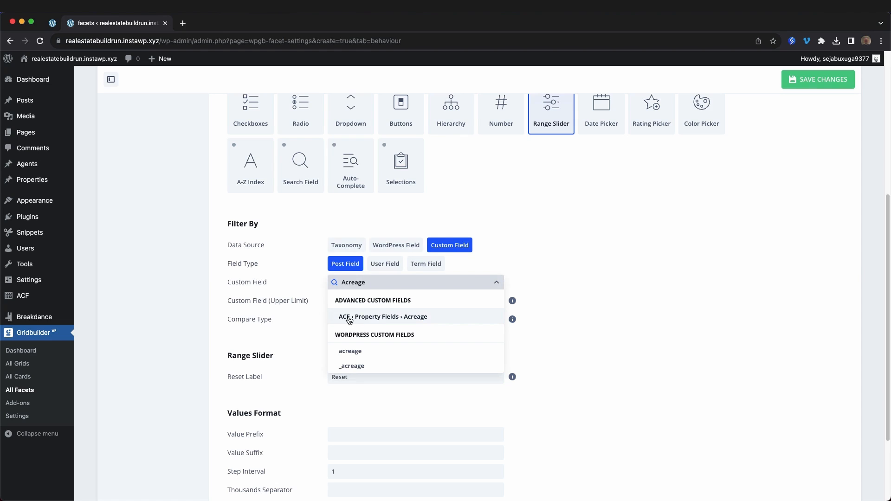
click(413, 318)
scroll(579, 316, down, 3)
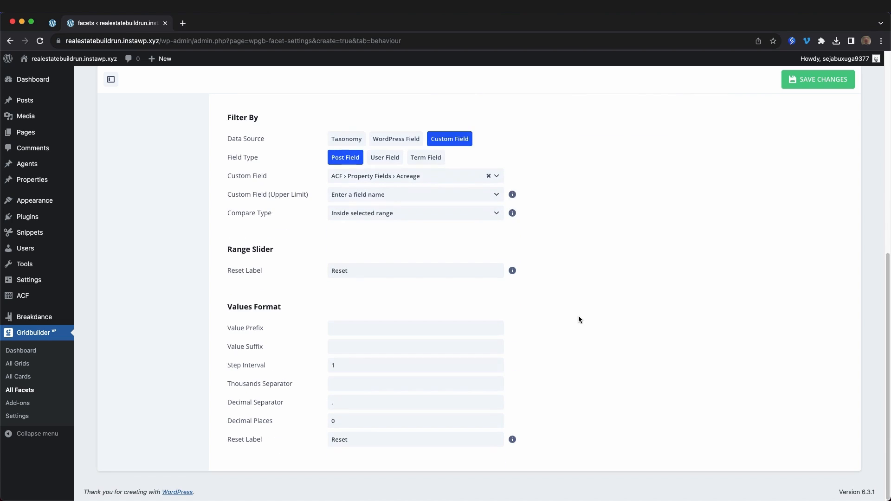
scroll(320, 321, up, 10)
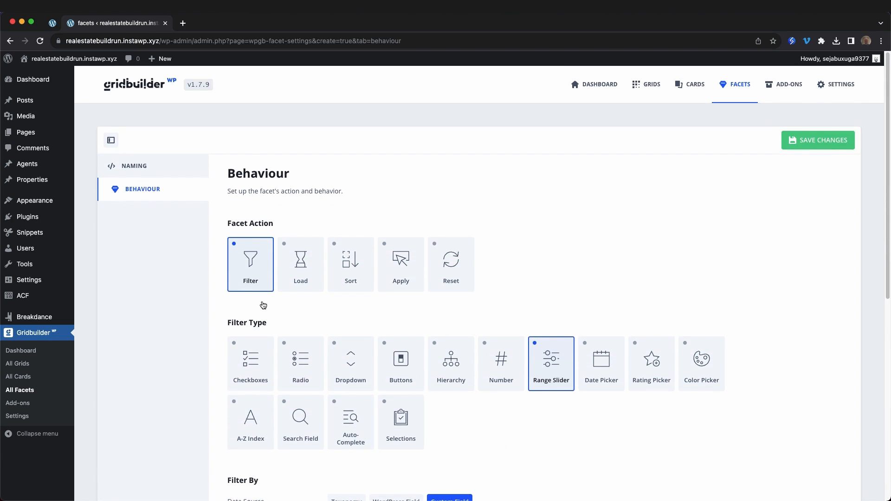
click(842, 144)
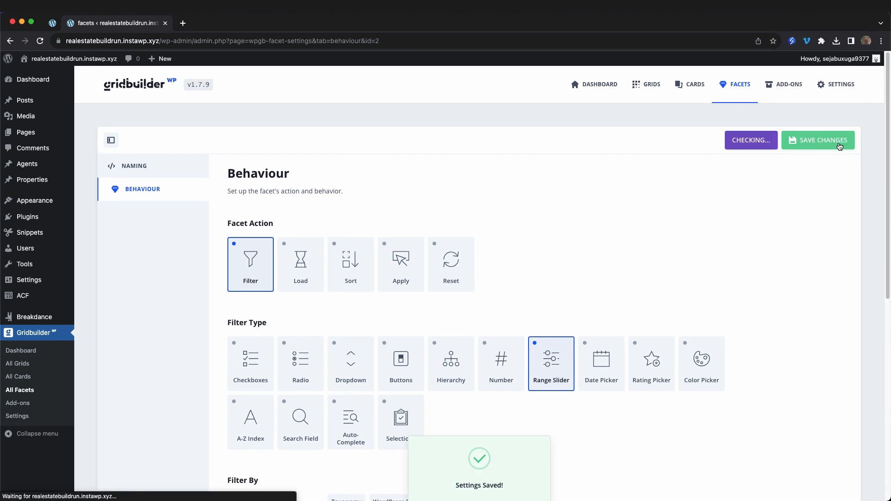
- Reopen the unnamed range slider facet from the facets list, name it Acreage with matching slug and title, and save it
click(735, 91)
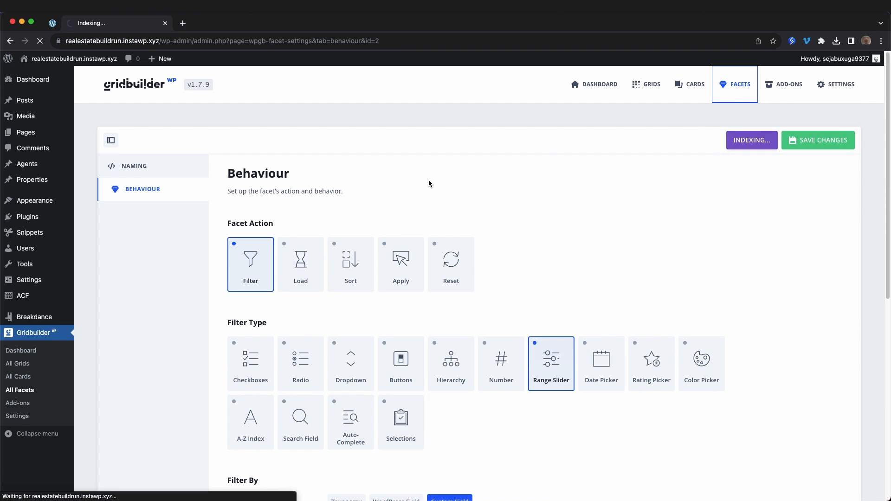
click(222, 280)
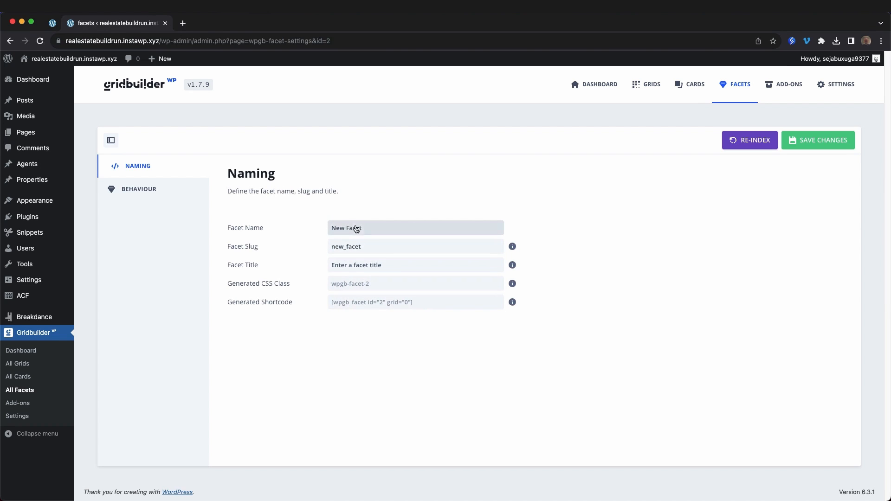
drag(331, 229, 360, 230)
text(Acreage)
key(Tab)
text(A)
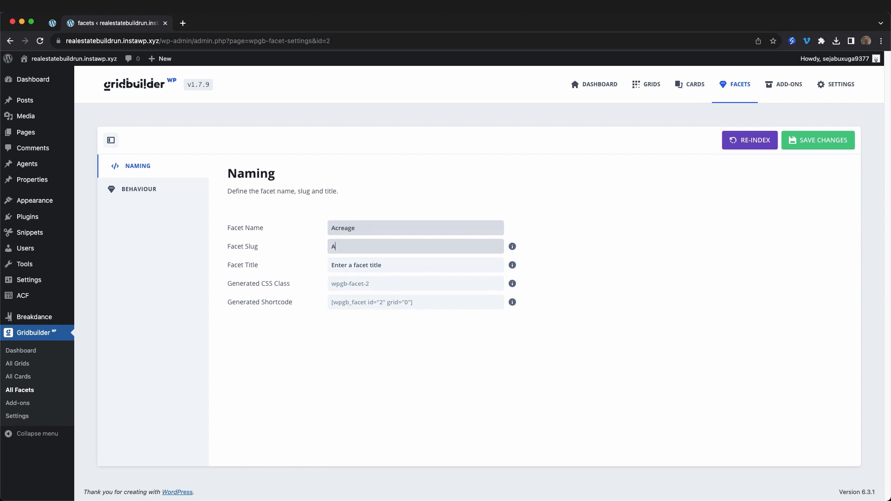
text(cg)
key(BackSpace)
text(reage)
key(Tab)
text(Ac)
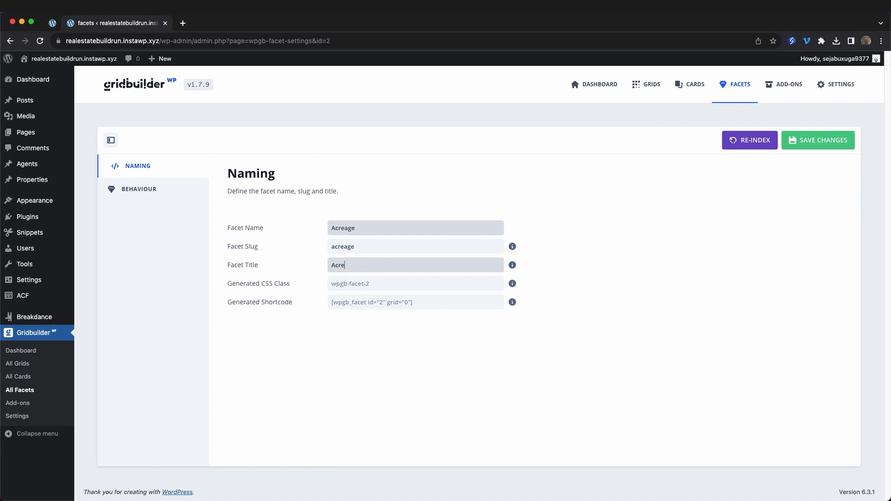
click(835, 144)
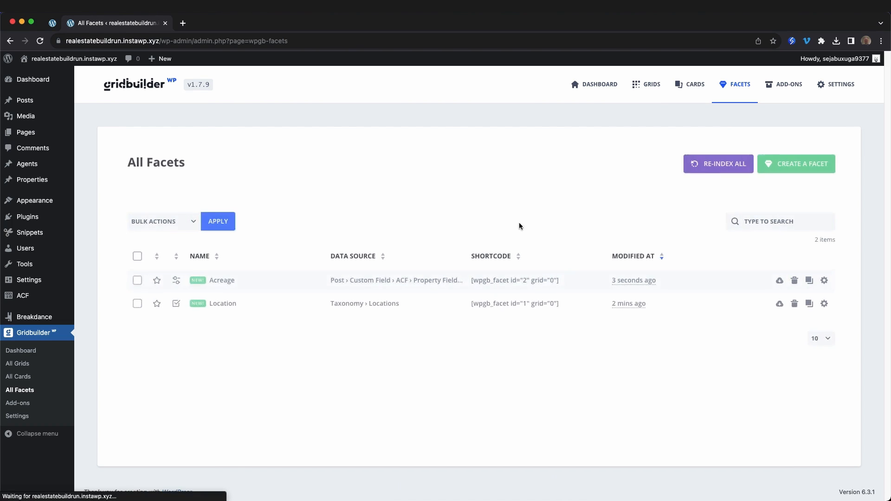
- Create another facet named Square Footage with the slug square_footage and the title "Square Footage"
click(799, 166)
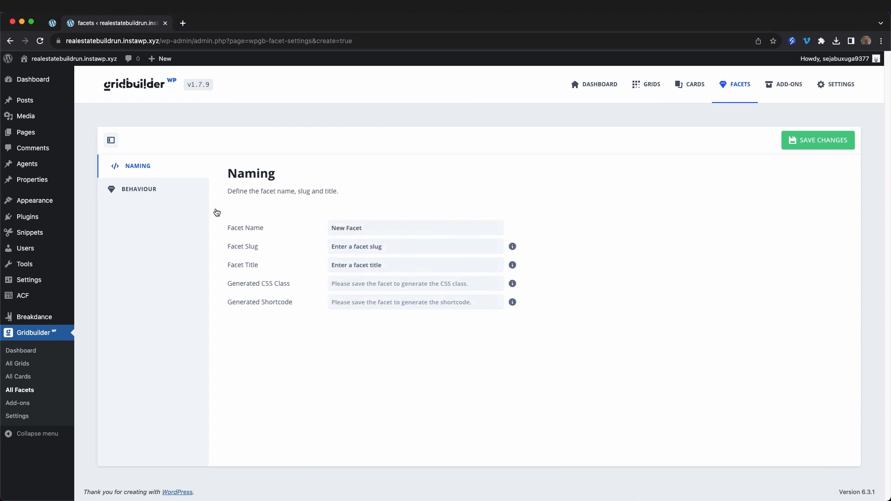
triple_click(380, 227)
text(Square Footage)
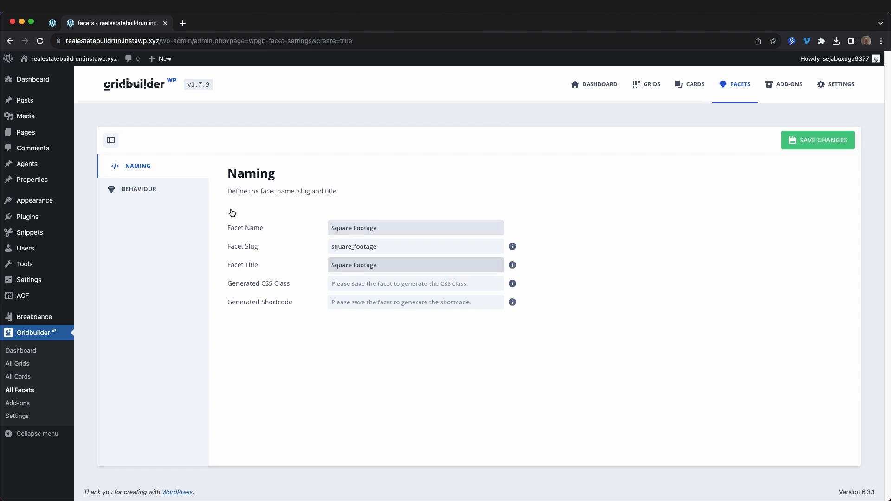
- Set the Square Footage facet's filter type to Range Slider
click(154, 189)
scroll(280, 261, down, 5)
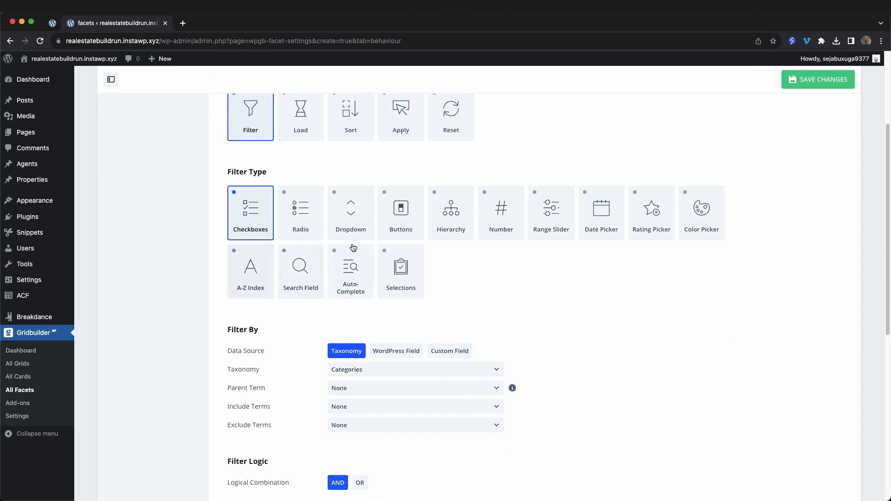
click(552, 184)
scroll(556, 224, down, 1)
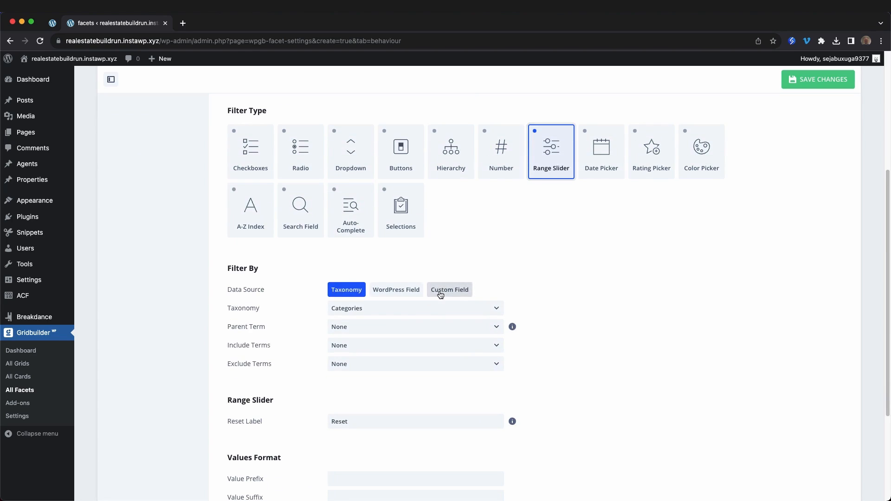
- Use the custom post field ACF › Property Fields › Square Footage as the facet's data source and save the facet
click(441, 290)
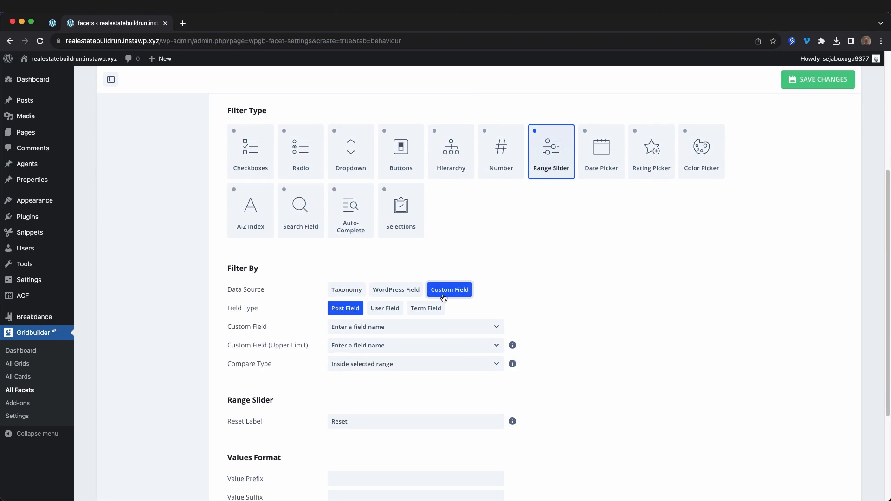
click(360, 324)
text(square)
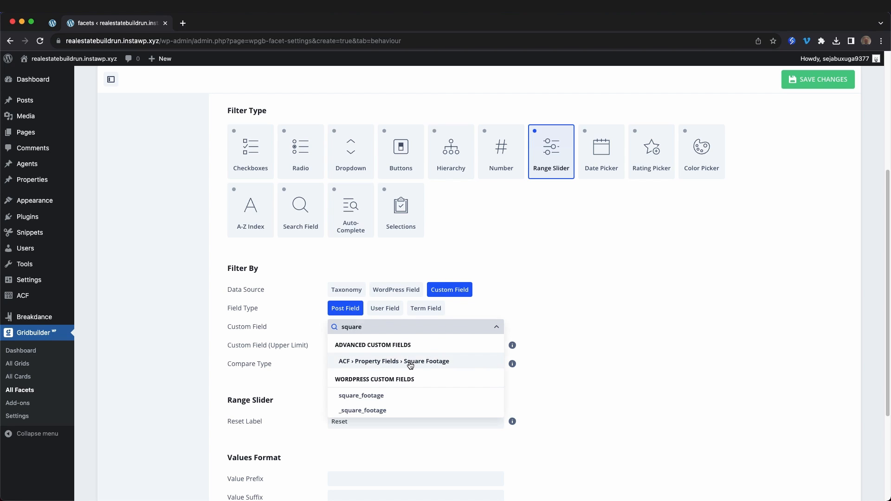
click(408, 361)
scroll(614, 334, down, 2)
scroll(614, 333, down, 4)
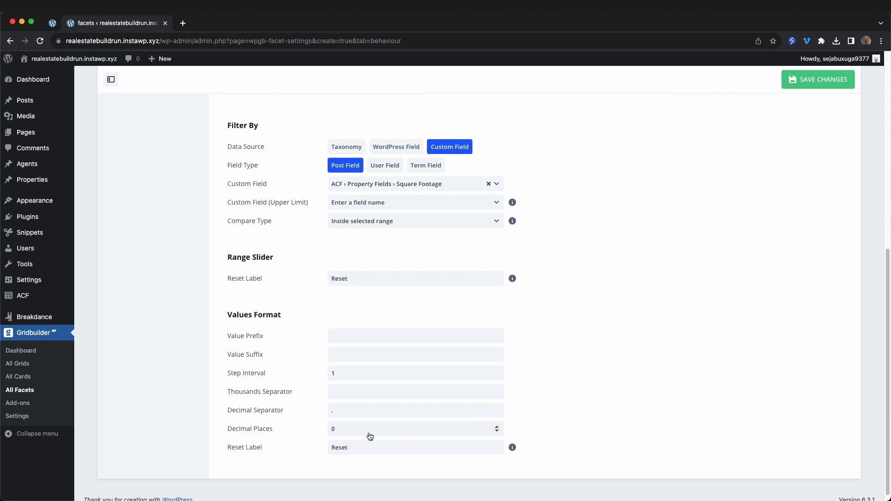
click(837, 80)
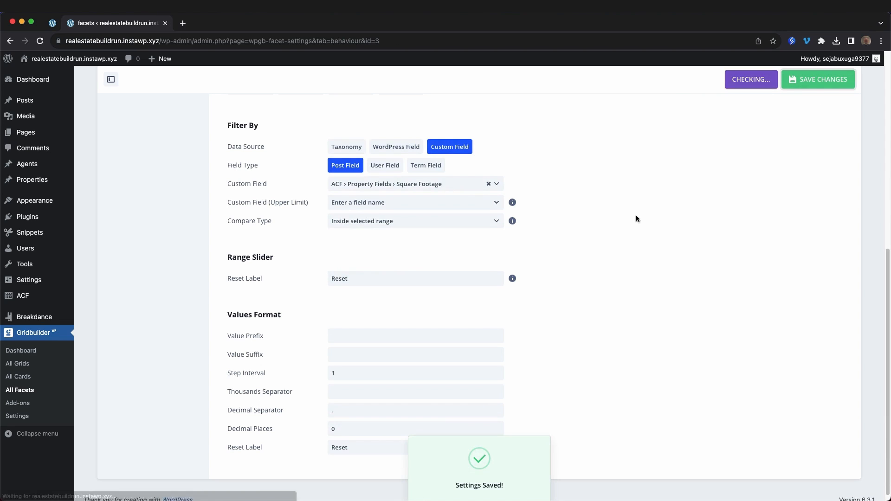
- Create another facet named Bathrooms with the facet title "Bathrooms"
click(738, 84)
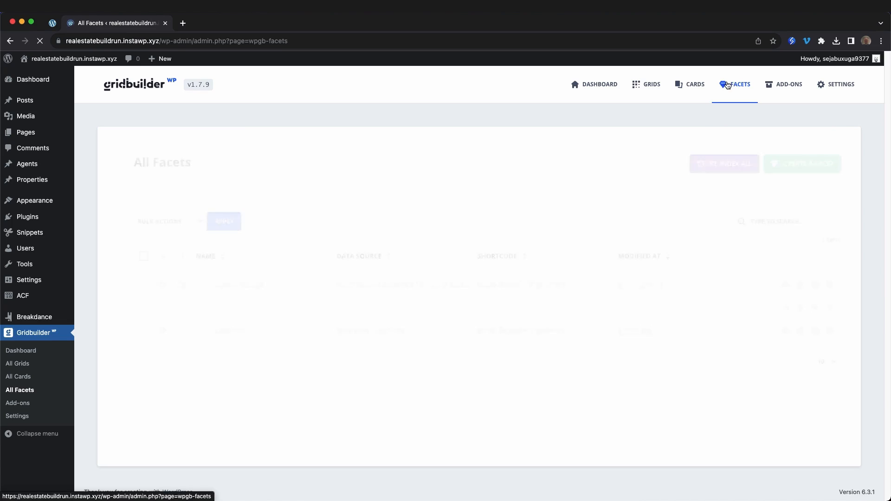
click(818, 168)
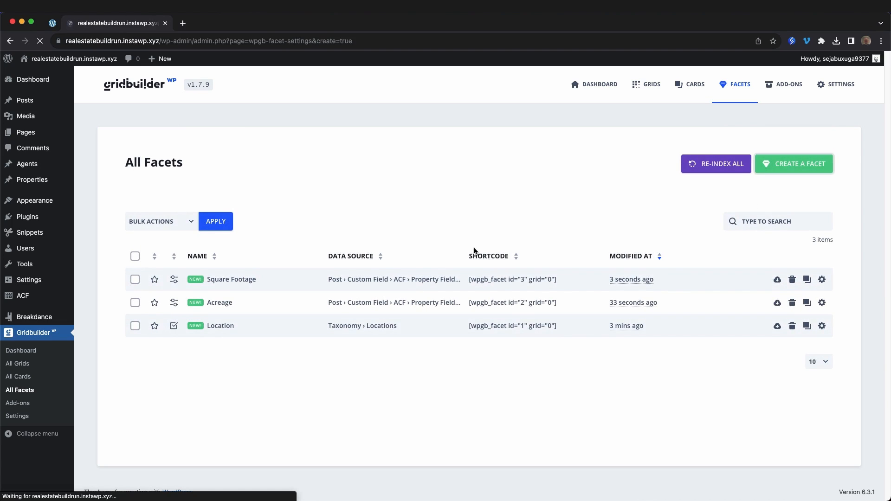
click(376, 228)
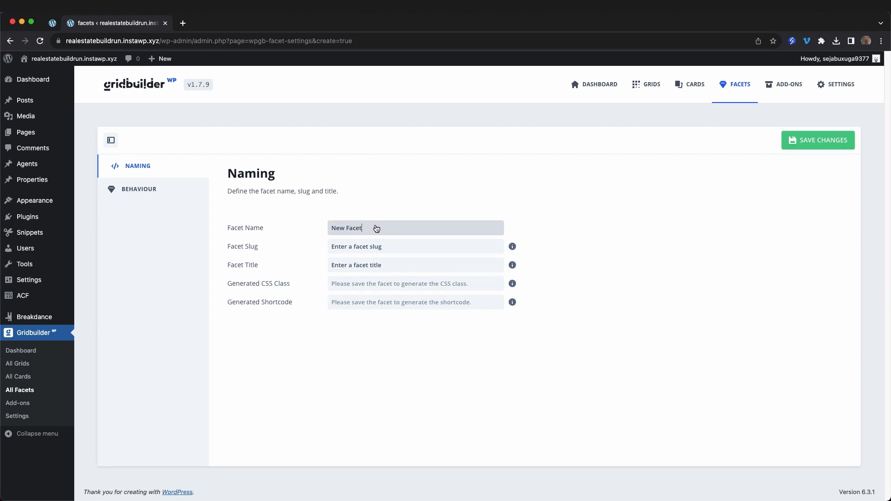
key(super+a)
text(Bathrooms)
click(370, 264)
text(Bathrooms)
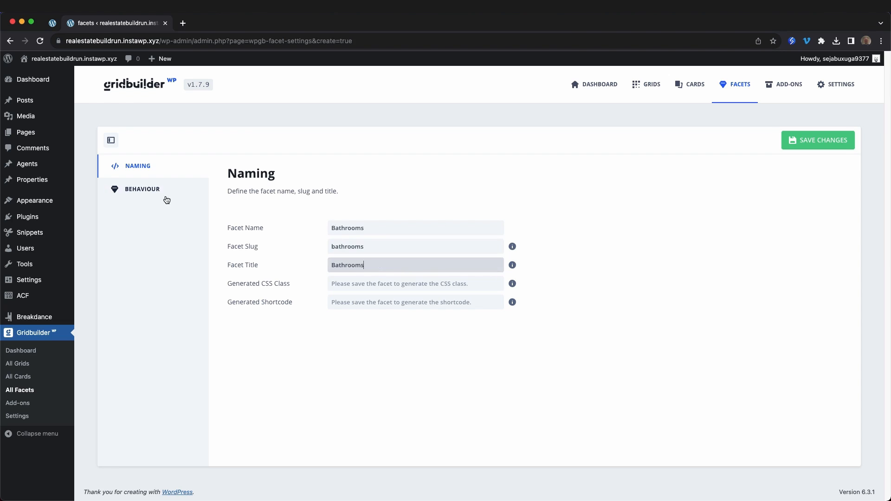
- Make the Bathrooms facet a Range Slider filter on the custom post field ACF › Property Fields › Bathrooms and save it
click(162, 194)
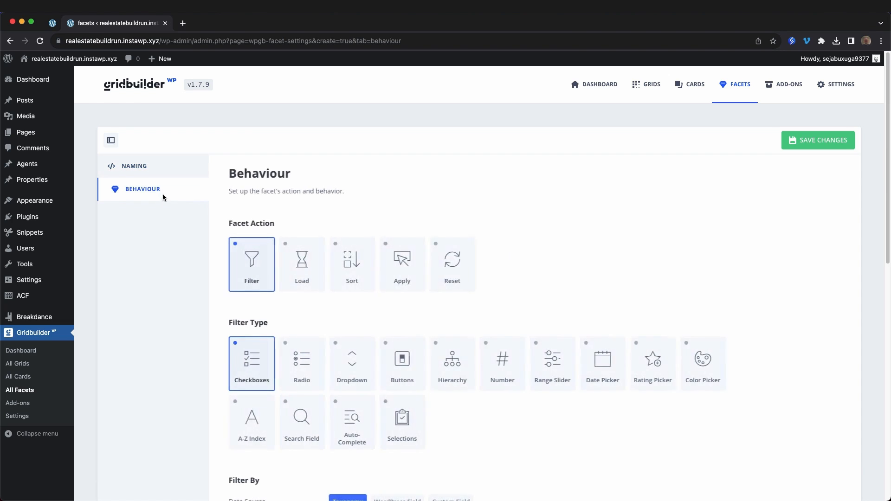
click(565, 370)
scroll(565, 370, down, 6)
click(450, 227)
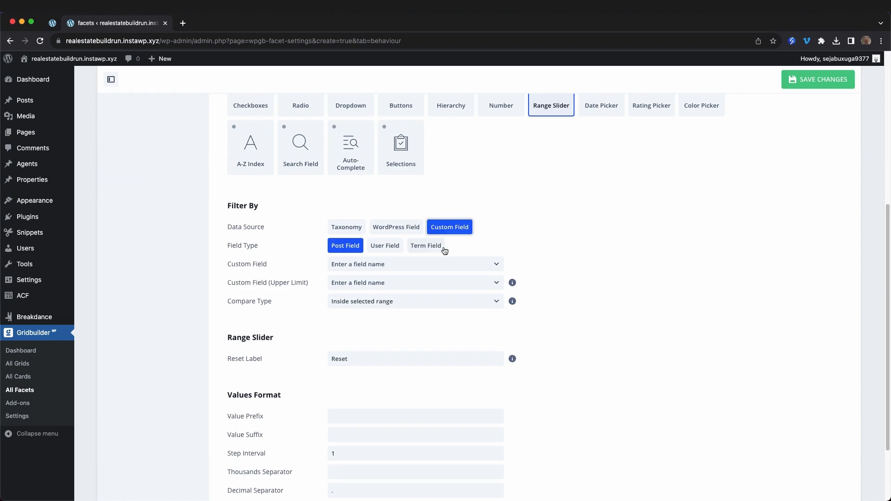
click(404, 265)
text(ba)
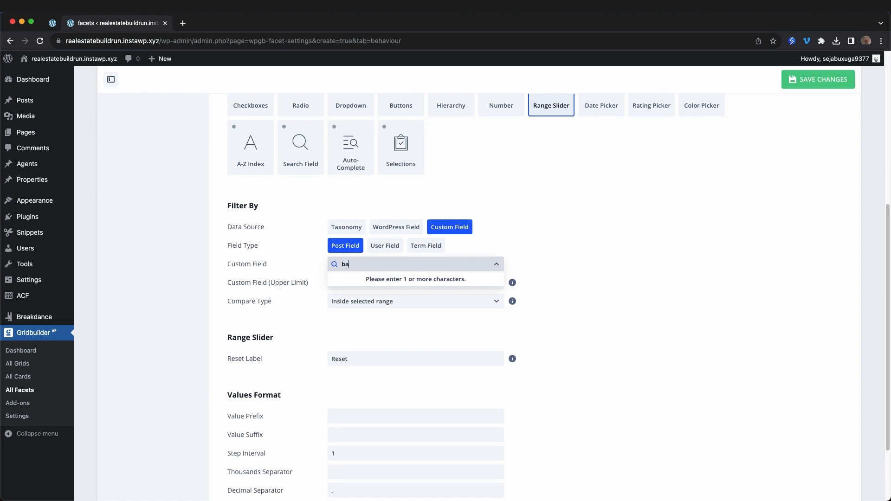
text(throoms)
click(386, 301)
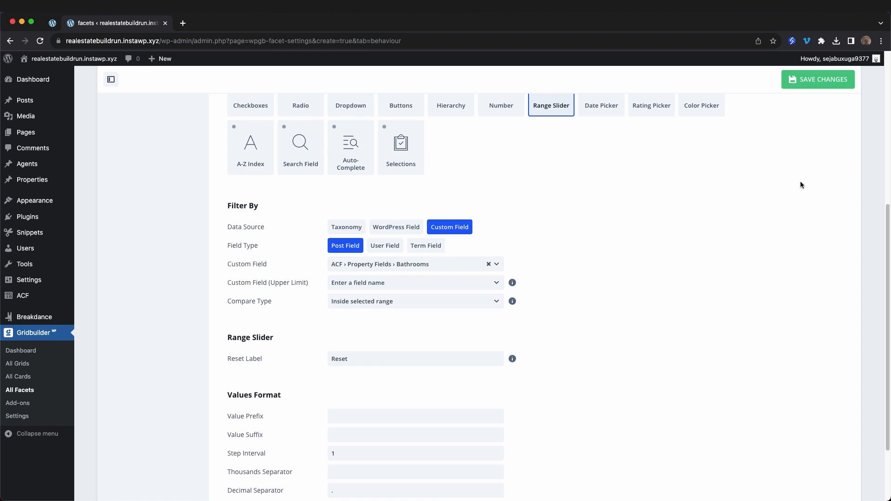
click(818, 79)
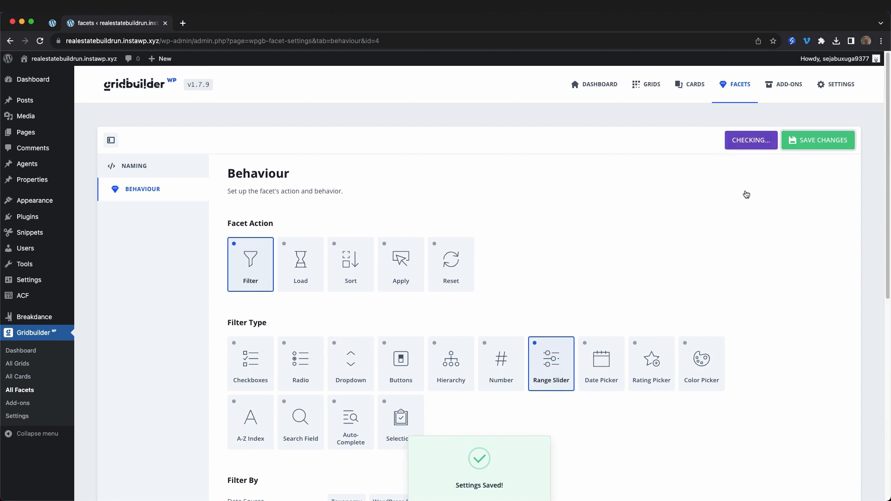
- Create another facet named Bedrooms with the slug bedrooms
click(730, 88)
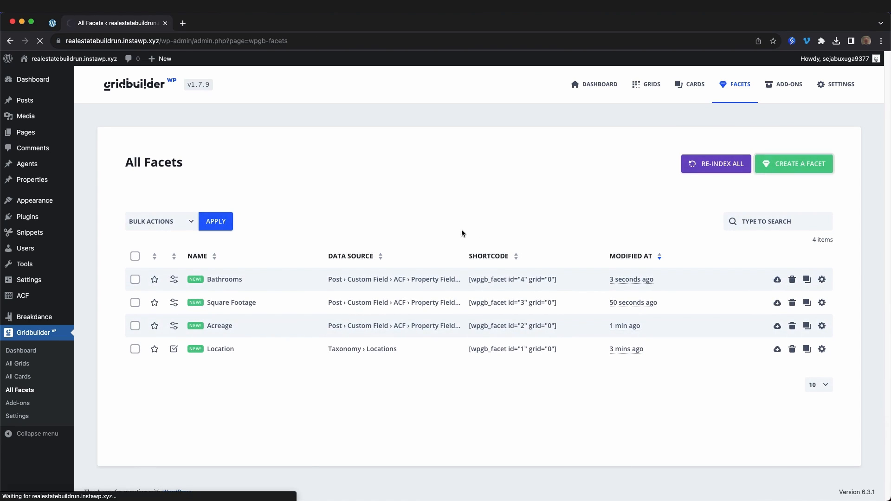
text(Bedrooms)
key(Tab)
key(Tab)
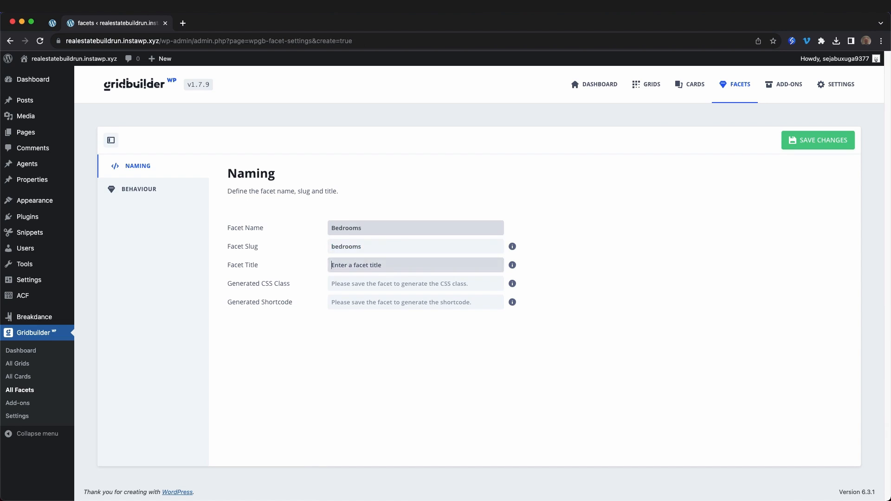
- Set the Bedrooms facet's filter type to Range Slider
click(147, 190)
click(563, 376)
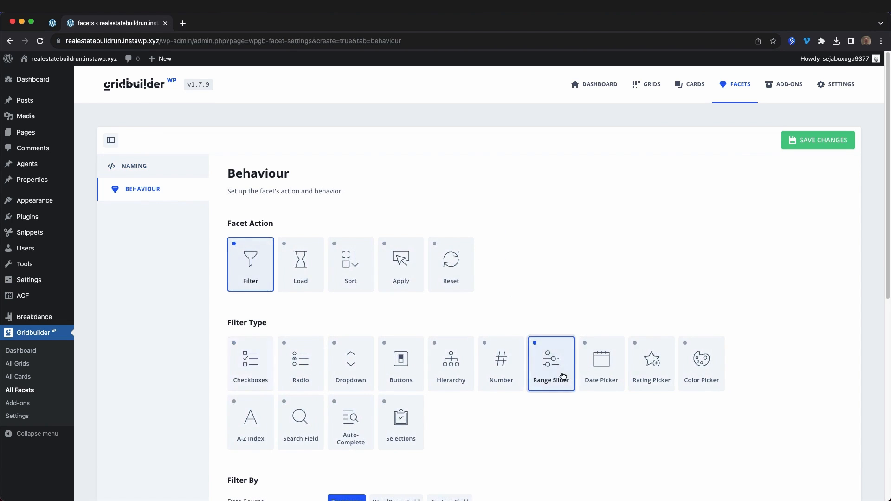
scroll(569, 375, down, 6)
scroll(602, 344, up, 2)
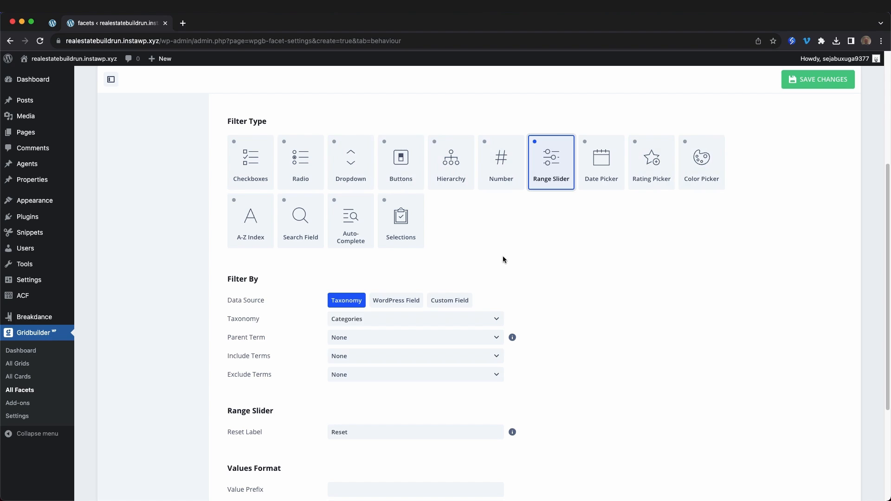
scroll(508, 260, down, 3)
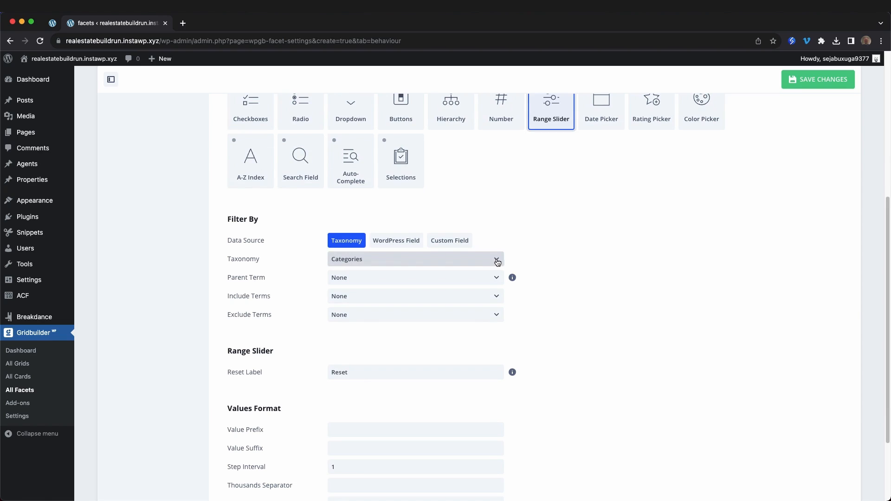
click(498, 263)
click(498, 262)
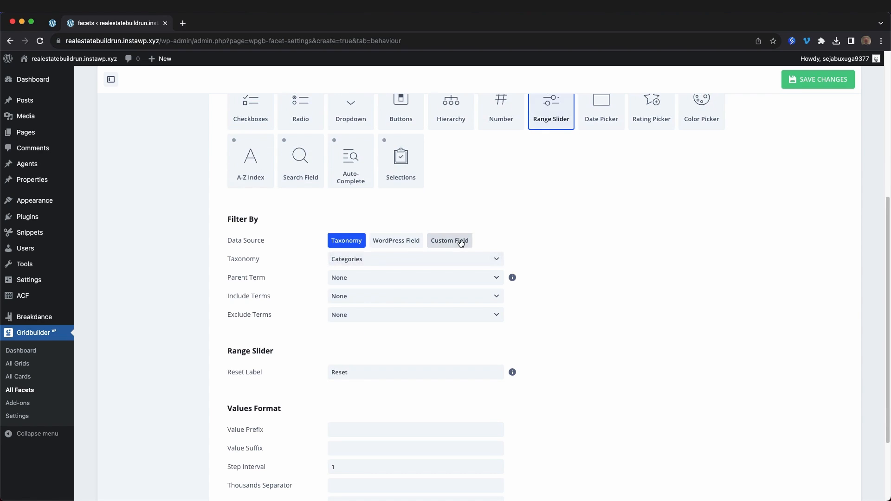
- Use the custom post field ACF › Property Fields › Bedrooms as the facet's data source and save the facet
click(449, 240)
click(390, 279)
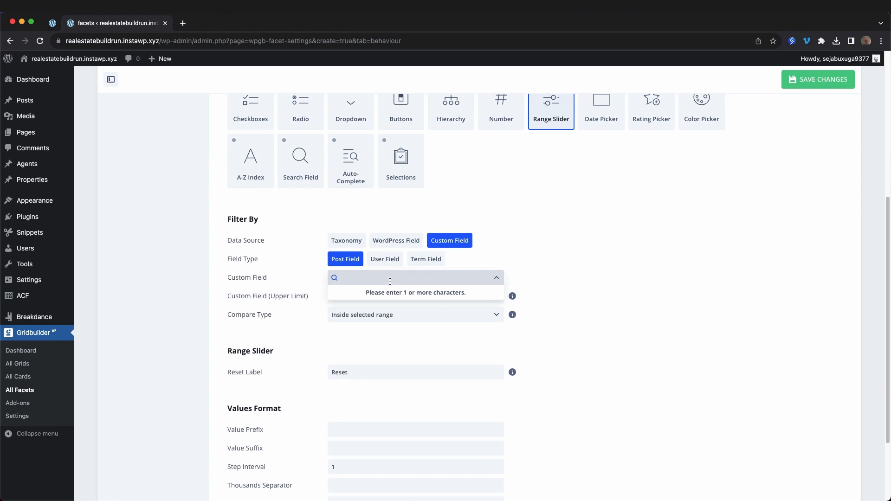
scroll(390, 283, up, 5)
scroll(390, 284, down, 6)
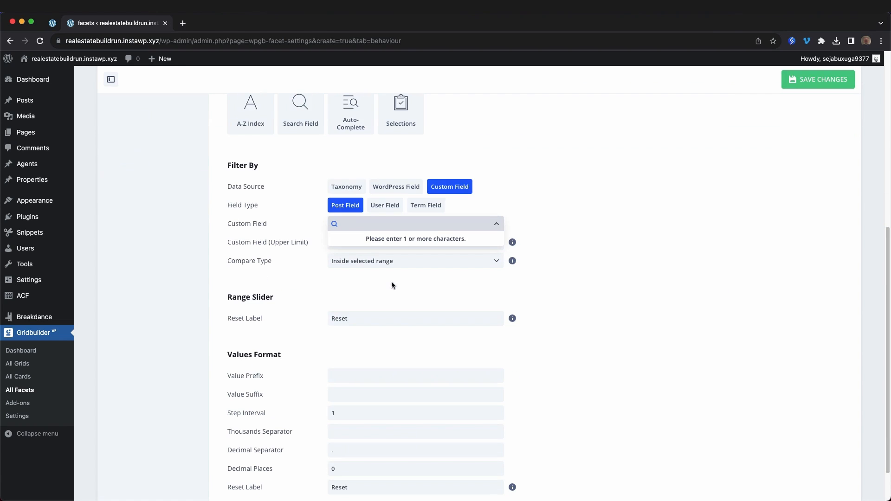
text(Bedrom)
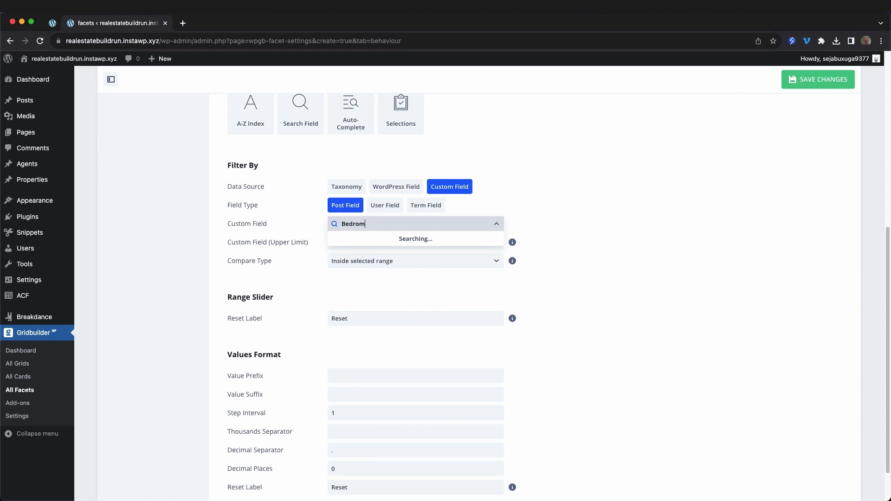
key(Return)
click(824, 79)
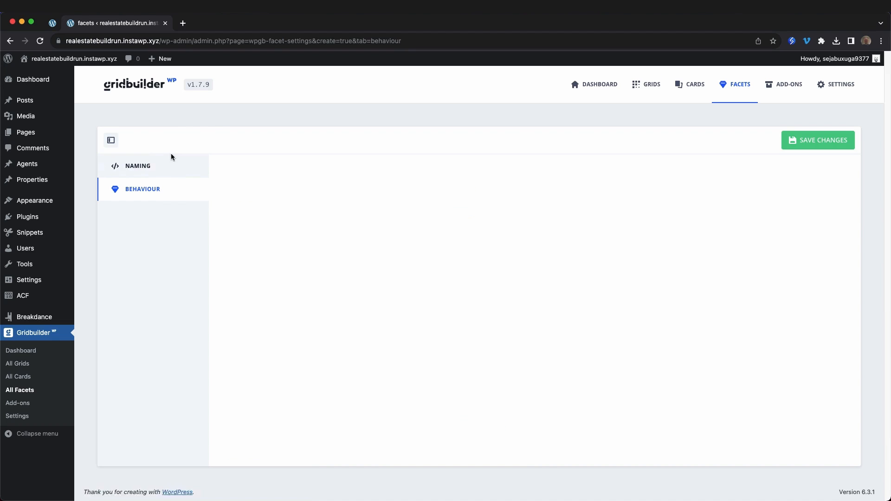
click(163, 185)
scroll(491, 293, down, 6)
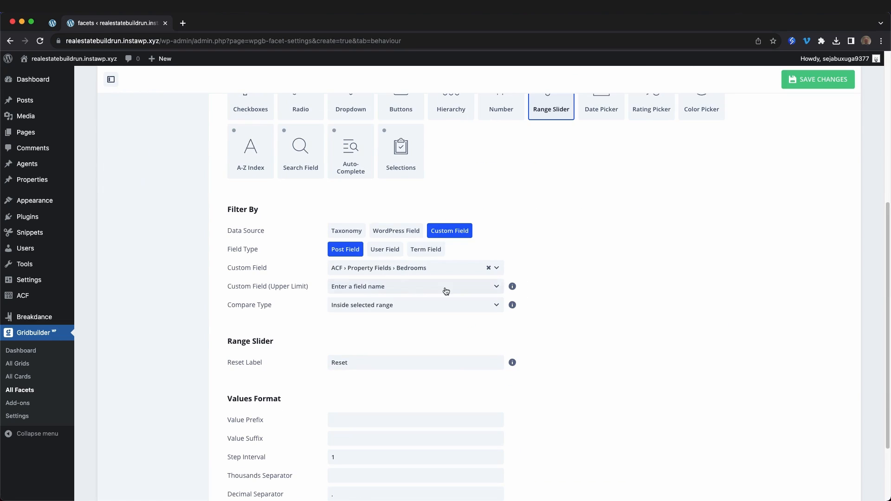
click(818, 83)
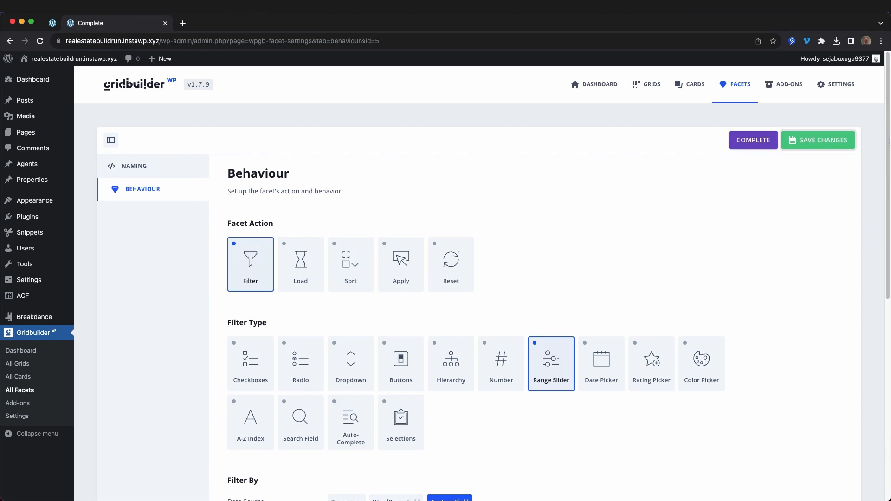
- Create another facet named Price with the slug price and the facet title "price"
click(740, 88)
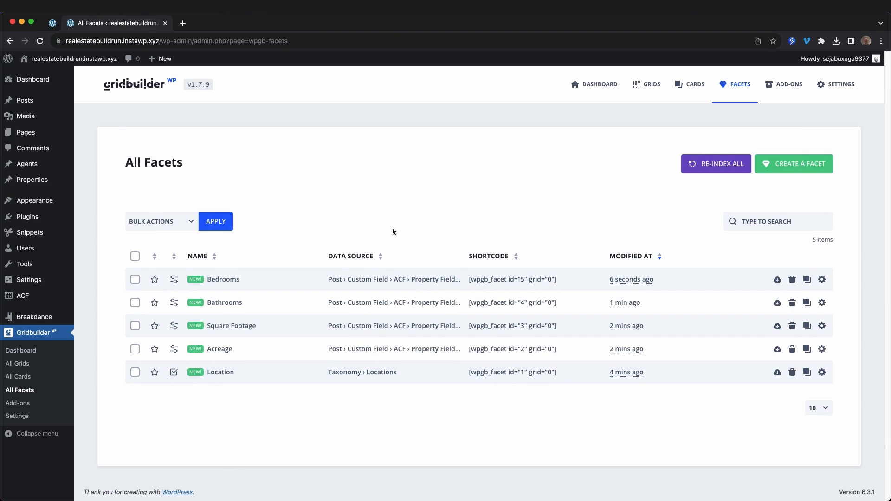
click(786, 172)
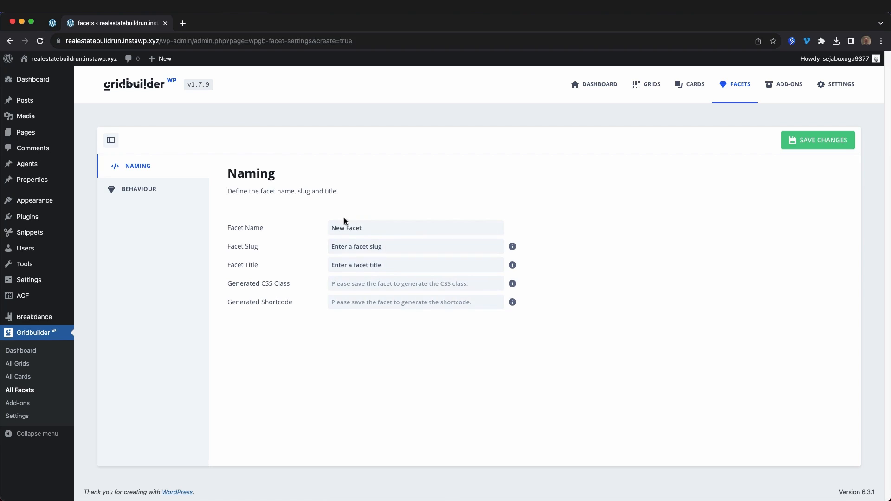
click(354, 227)
text(Price)
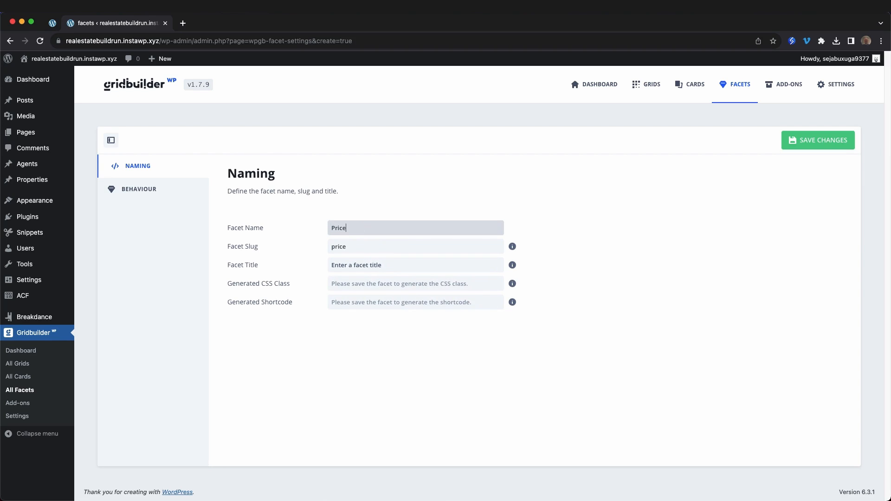
key(Tab)
key(Tab)
text(price)
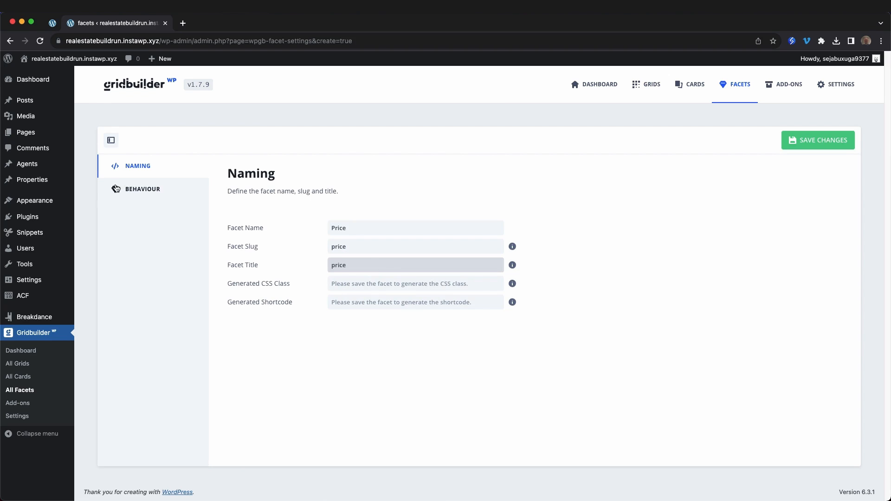
- Make the Price facet a Range Slider filter on the custom post field ACF › Property Fields › Price
click(116, 189)
click(543, 375)
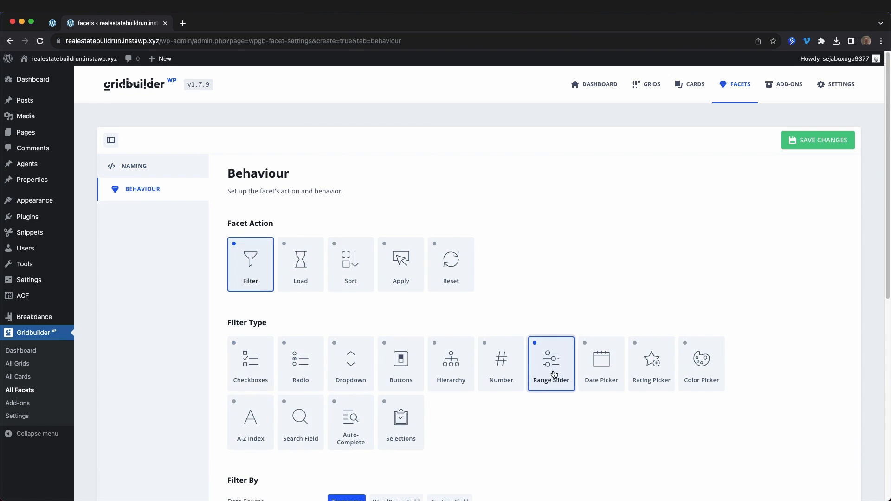
scroll(546, 375, down, 7)
click(452, 197)
click(404, 233)
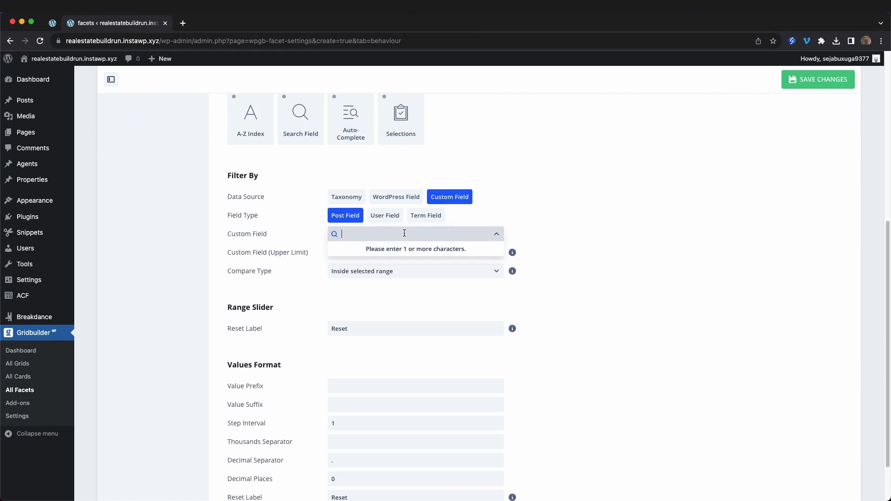
text(price)
click(408, 270)
- Set the Price facet's value prefix to $ and save the facet
click(351, 388)
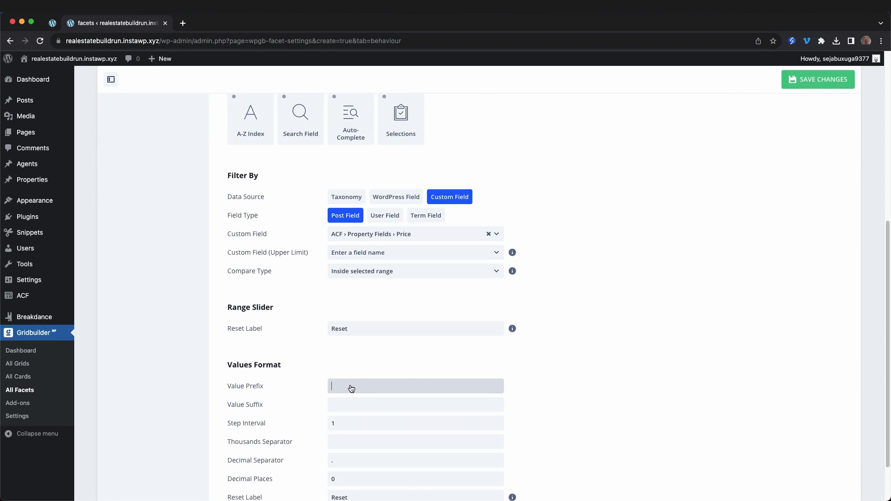
text($)
click(824, 79)
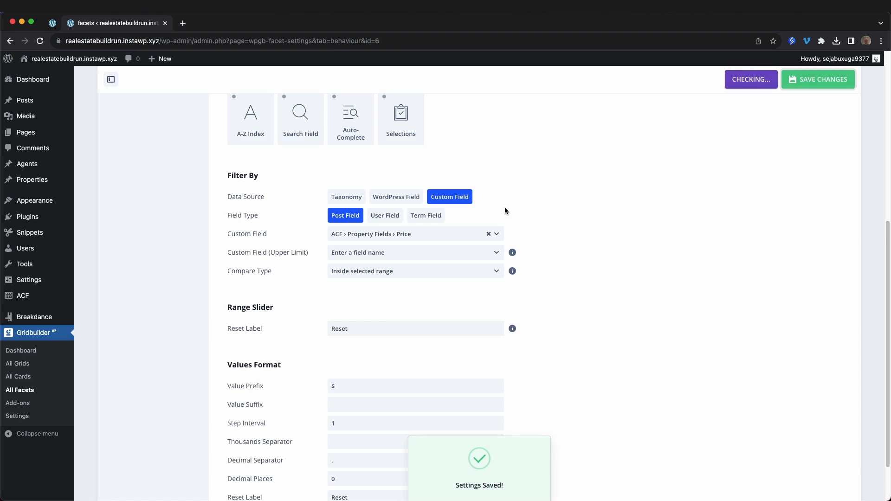
scroll(257, 272, down, 1)
scroll(257, 273, up, 10)
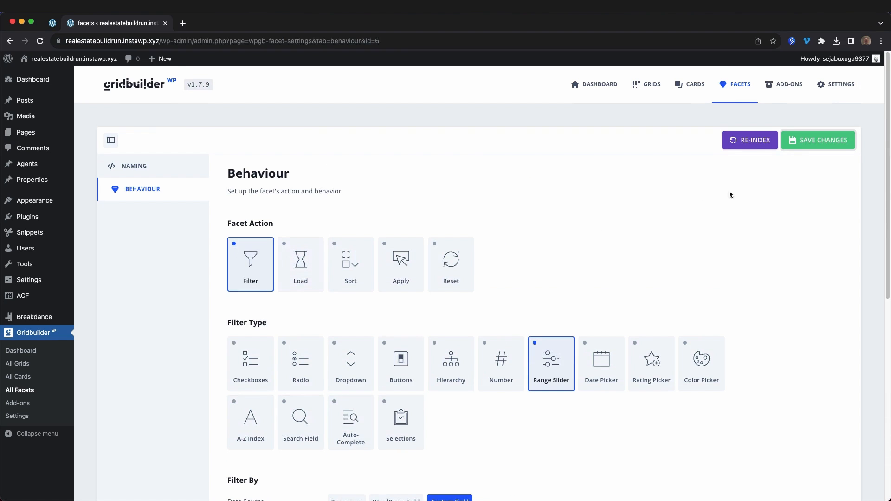
- Create another facet named Property Status with the slug property_status and the facet title "Property Status"
click(738, 86)
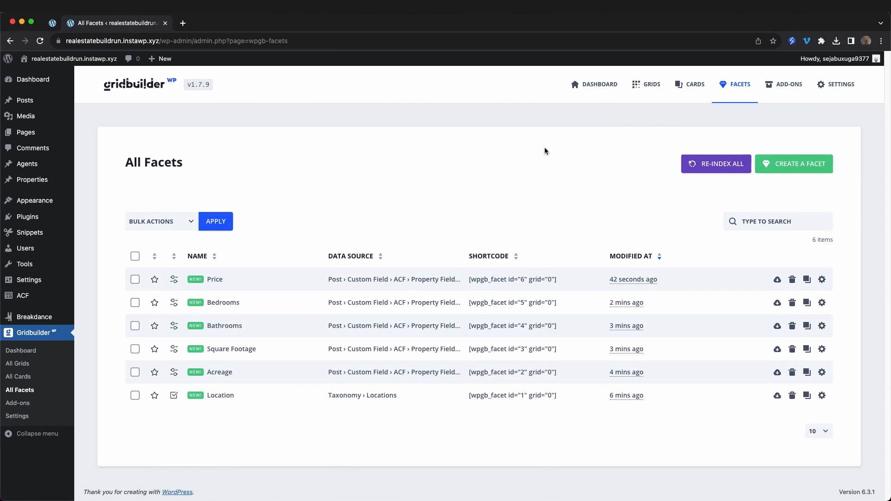
click(790, 161)
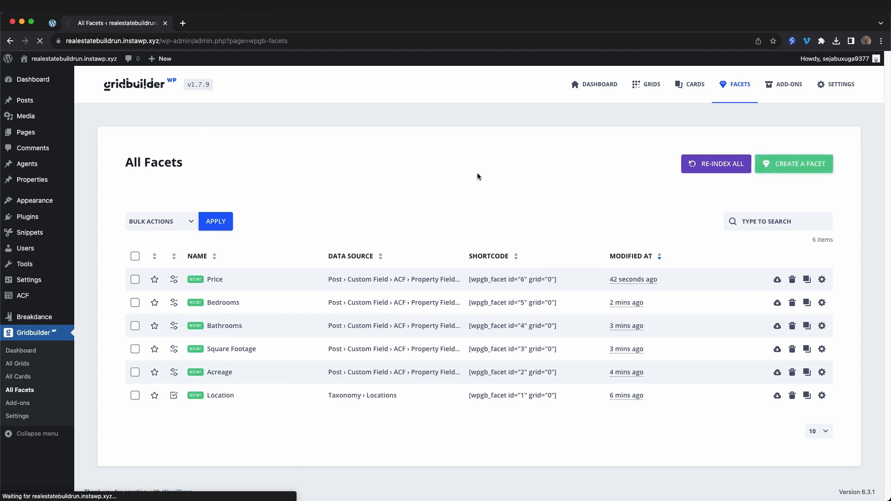
click(376, 231)
key(super+a)
text(Property )
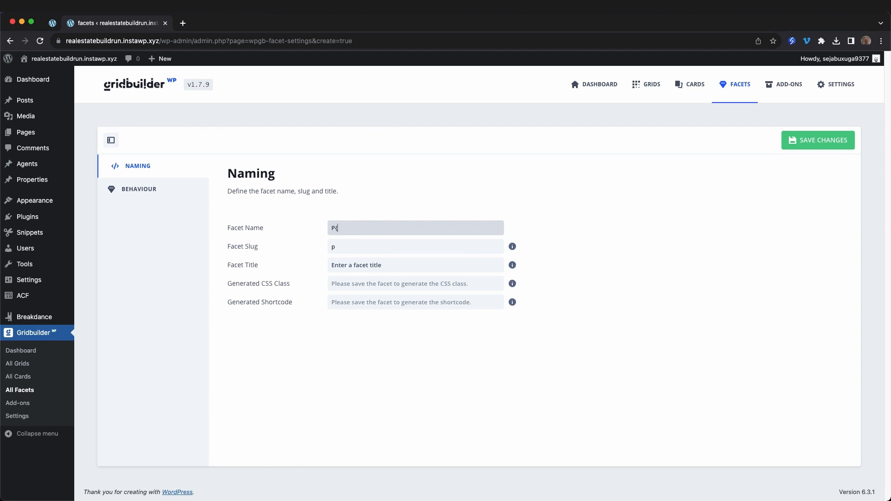
text(Status)
key(Tab)
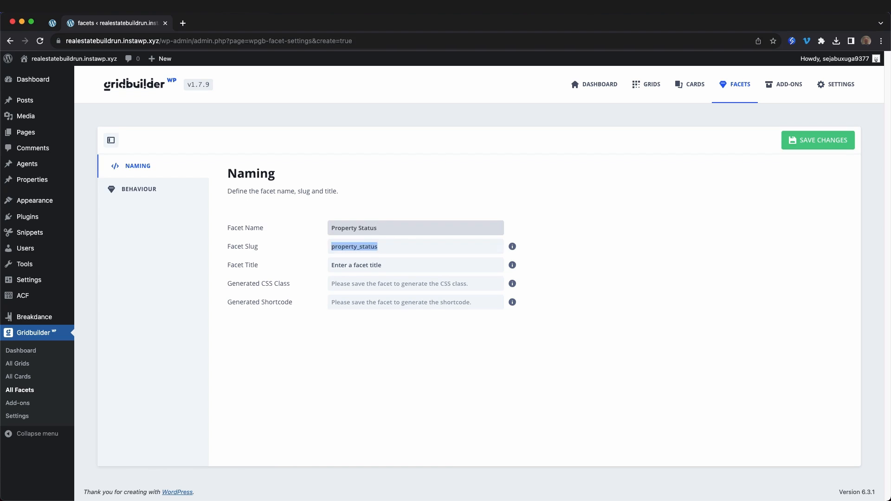
key(Tab)
text(Prop)
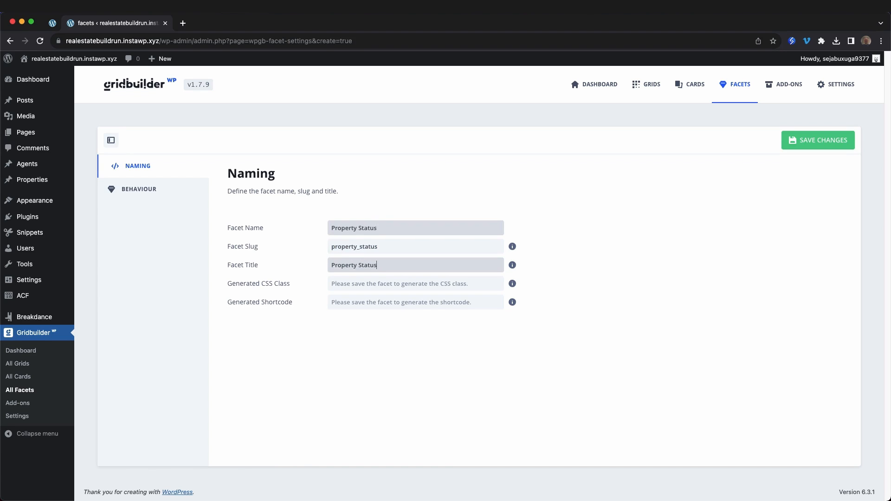
- Make the Property Status facet a Dropdown filter on the custom post field ACF › Property Fields › Status
click(158, 191)
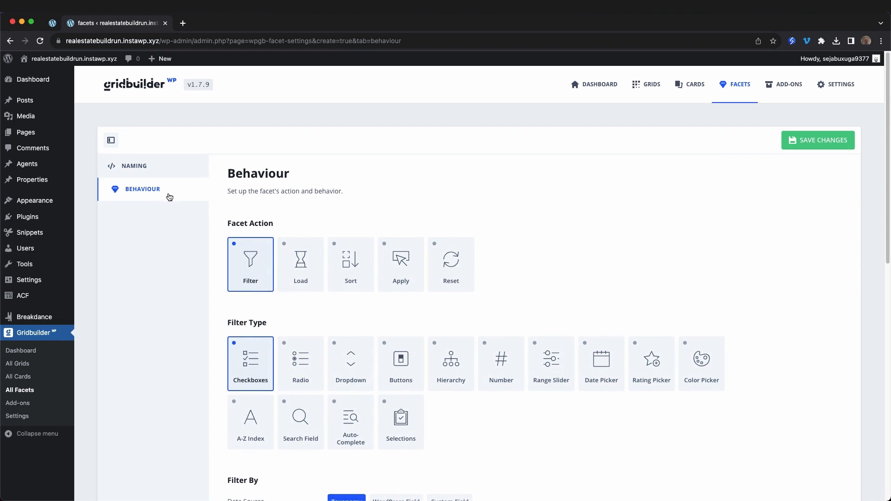
click(343, 375)
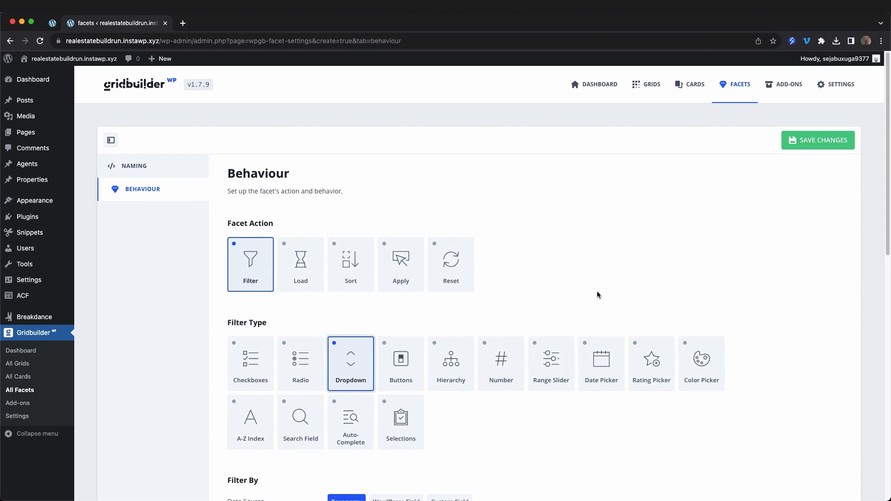
scroll(603, 291, down, 4)
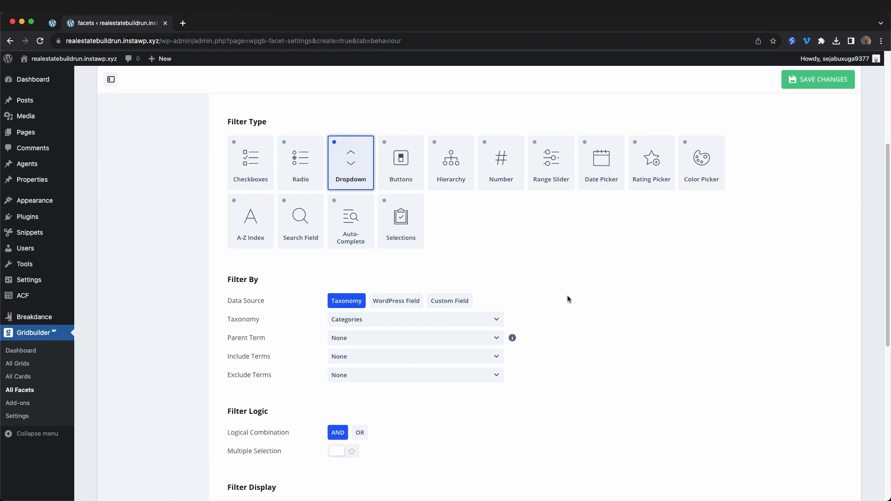
click(450, 300)
scroll(484, 306, down, 1)
click(402, 265)
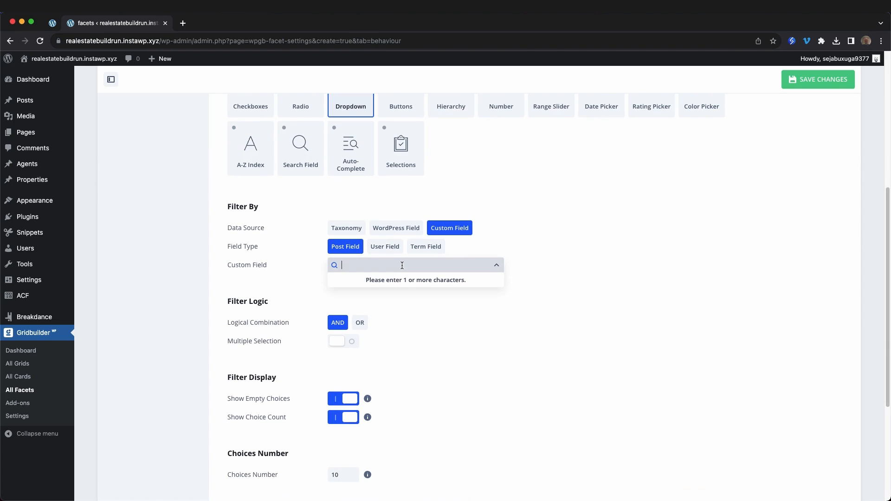
text(status)
click(402, 295)
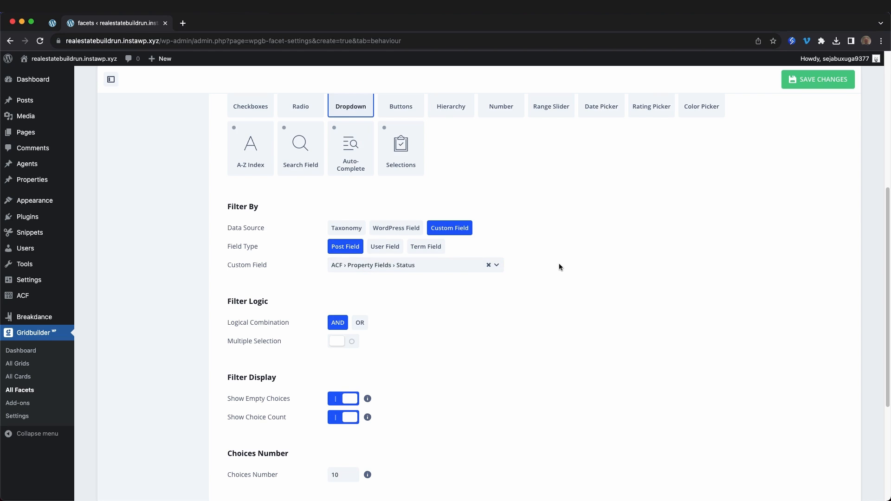
- Set the facet's logical combination to OR with multiple selection enabled, save it and return to the list of all facets
scroll(522, 291, down, 5)
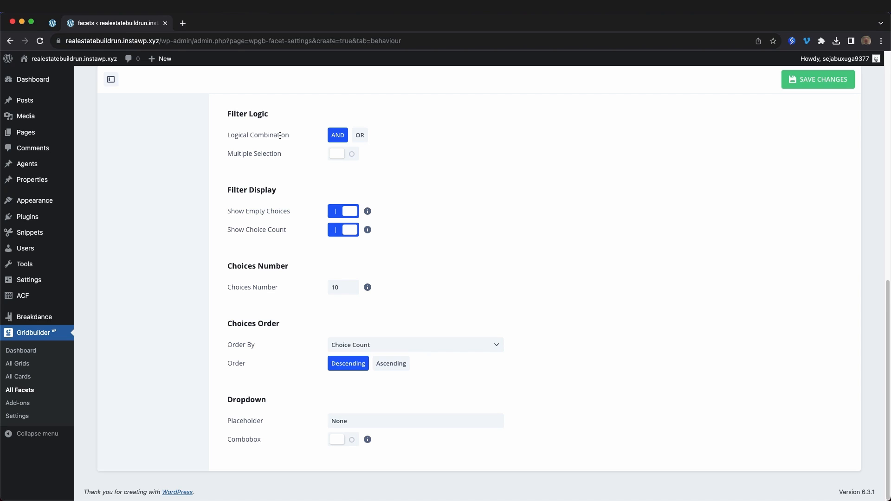
click(361, 138)
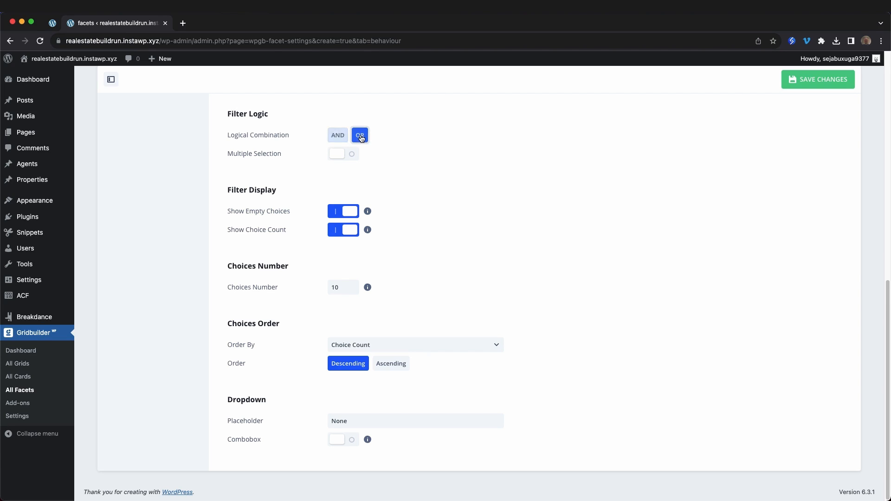
click(339, 156)
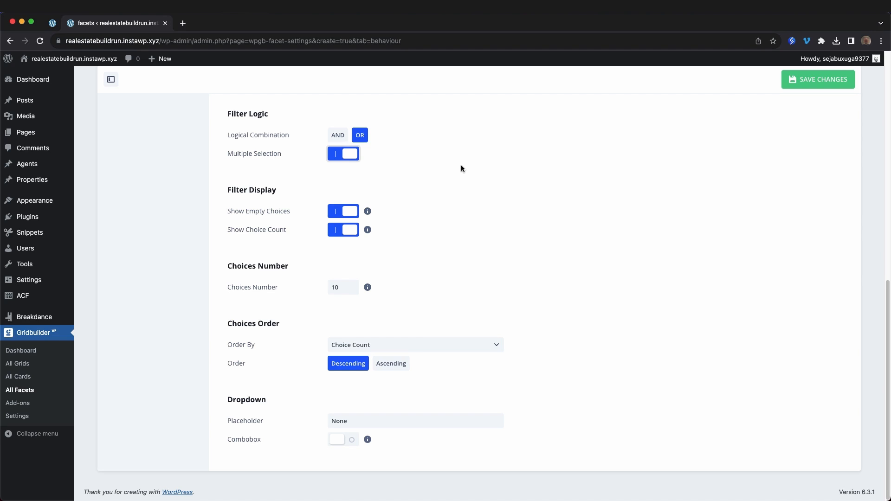
scroll(537, 254, up, 10)
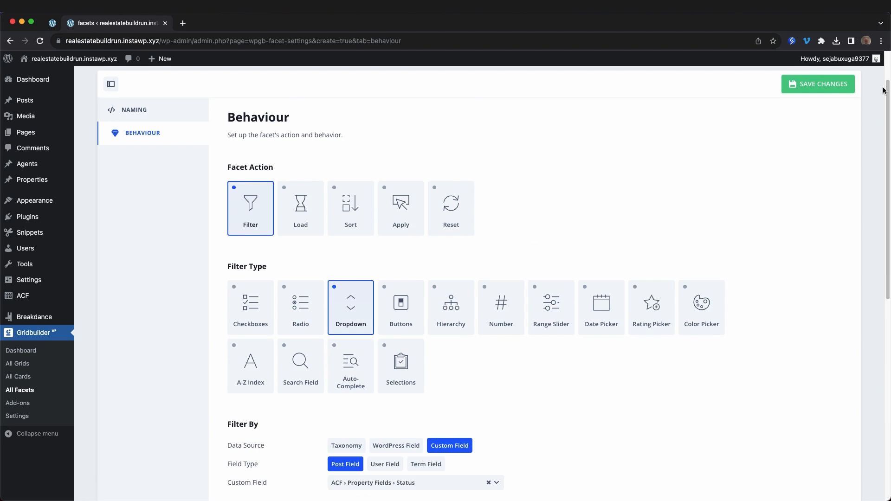
click(821, 85)
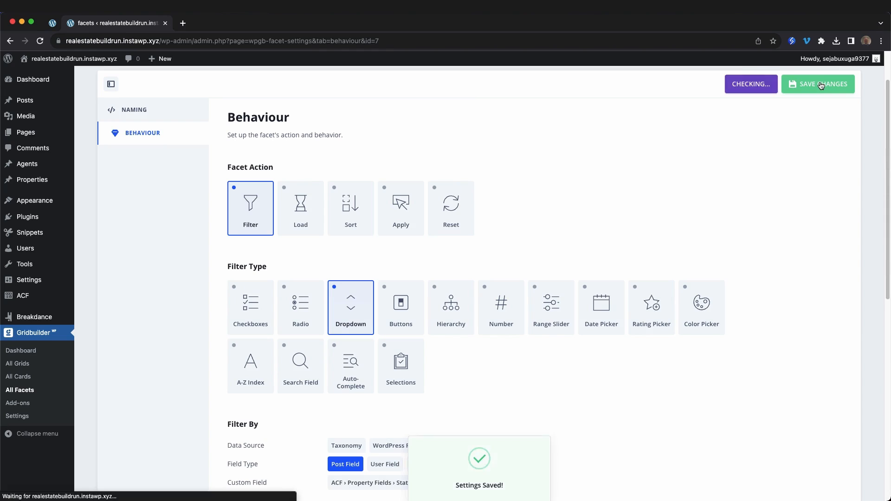
click(28, 390)
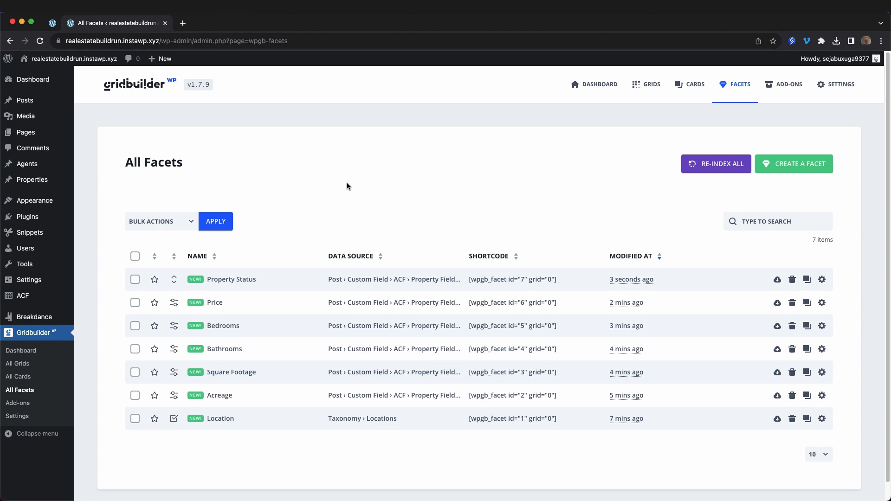
- Create a Breakdance global block titled Property Block and open it in the builder
mouse_move(48, 315)
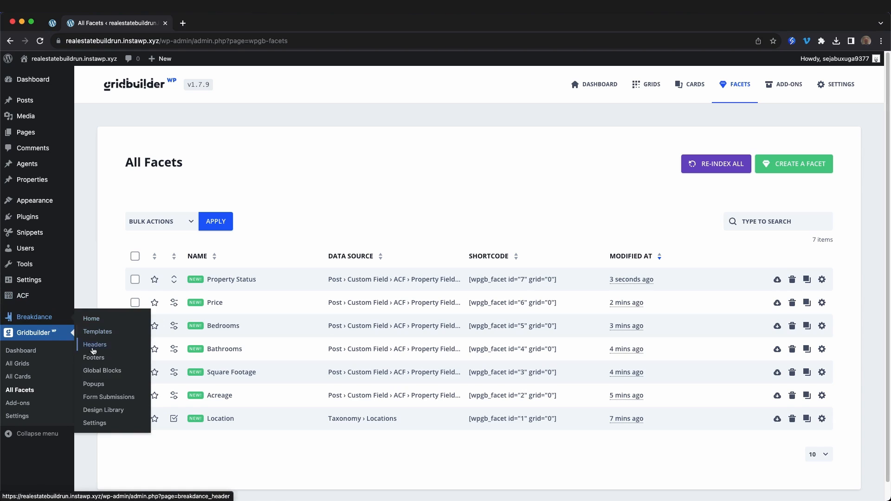
click(101, 371)
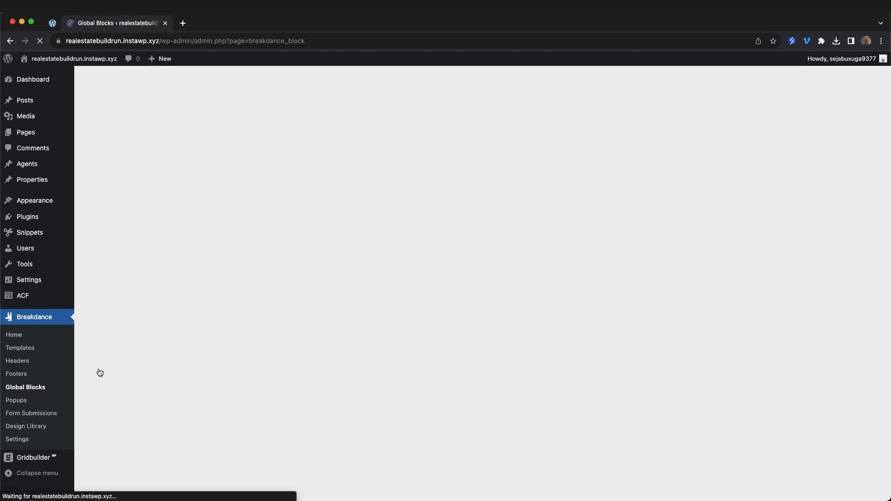
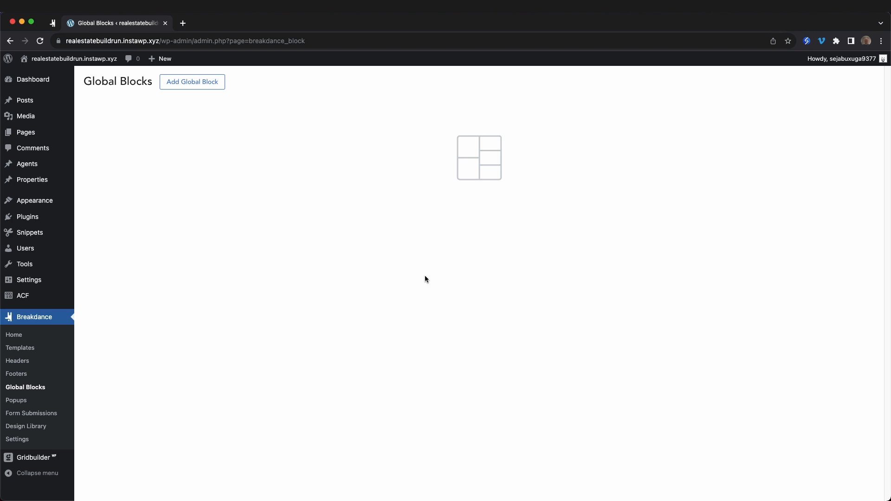
click(201, 87)
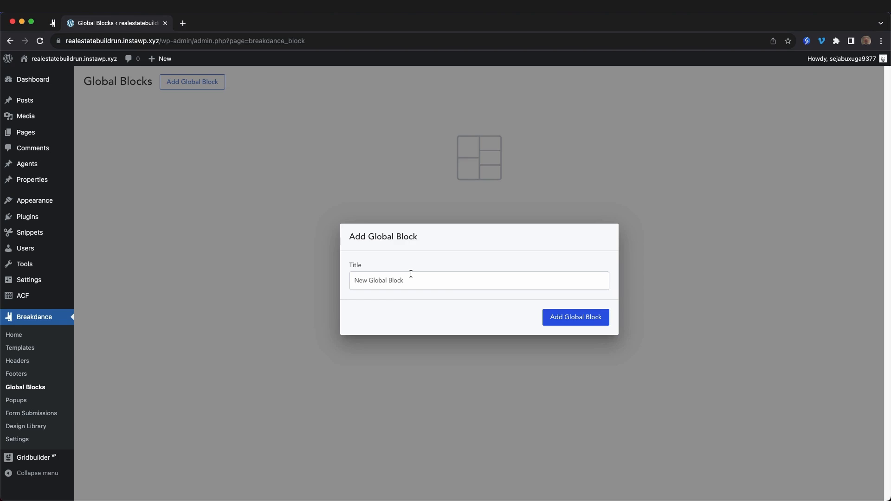
text(Property Block)
click(581, 322)
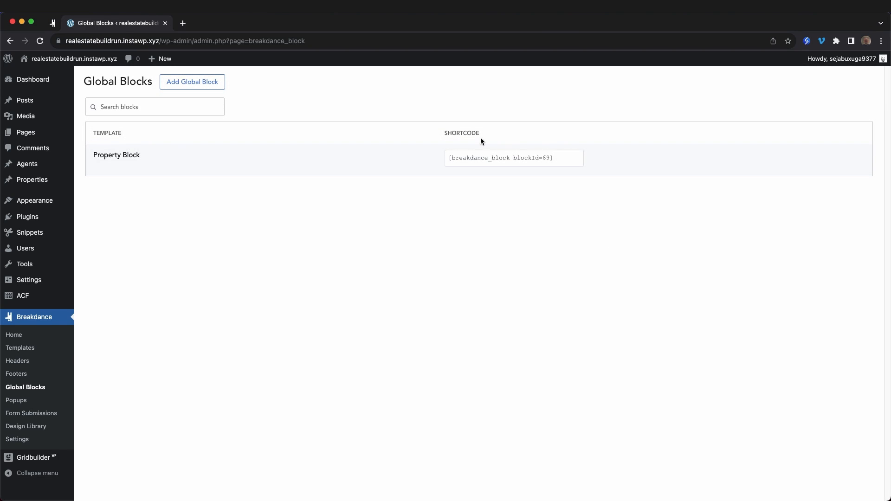
click(119, 168)
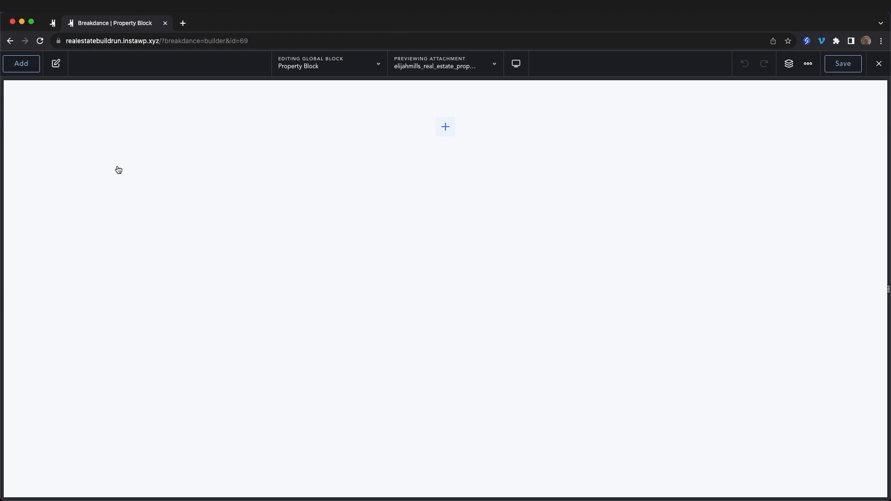
- Add the property card section from the Global Blocks page of the Divine Real Estate design set to the block
click(35, 70)
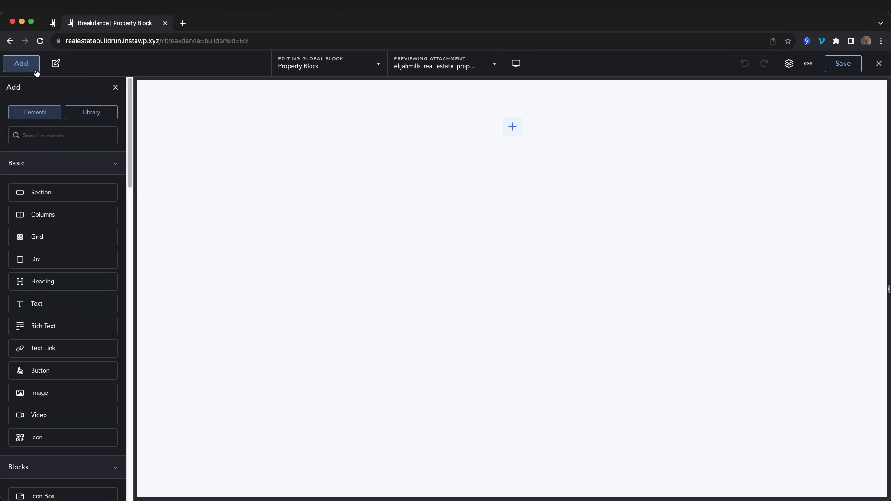
click(79, 114)
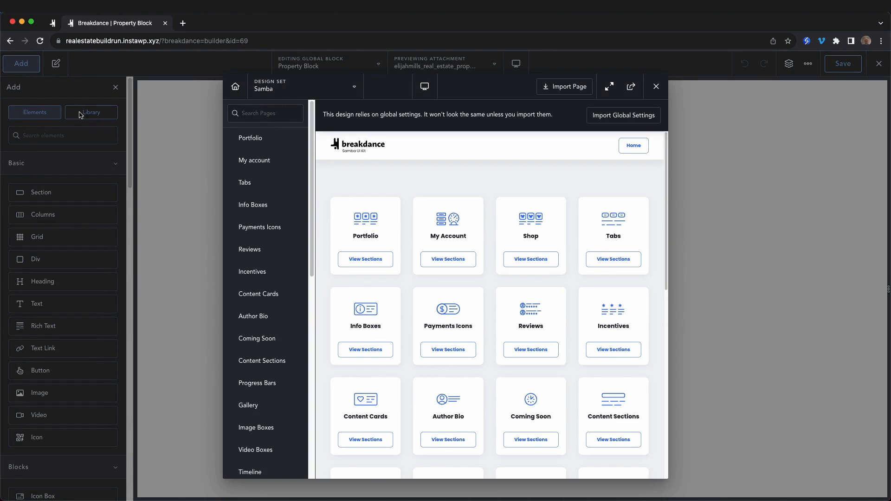
click(315, 93)
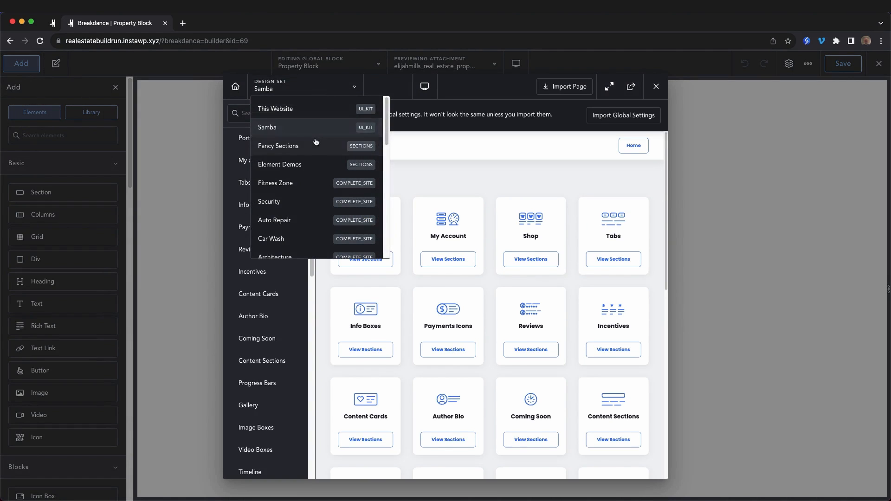
scroll(316, 141, down, 10)
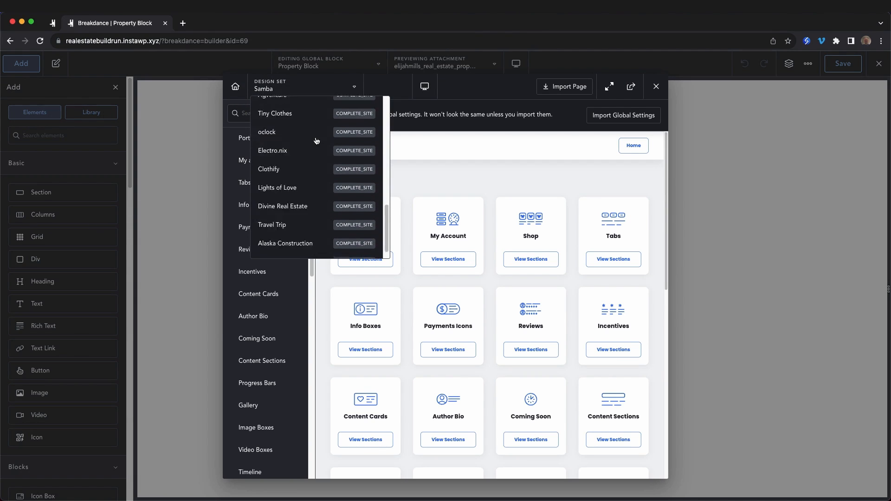
click(300, 189)
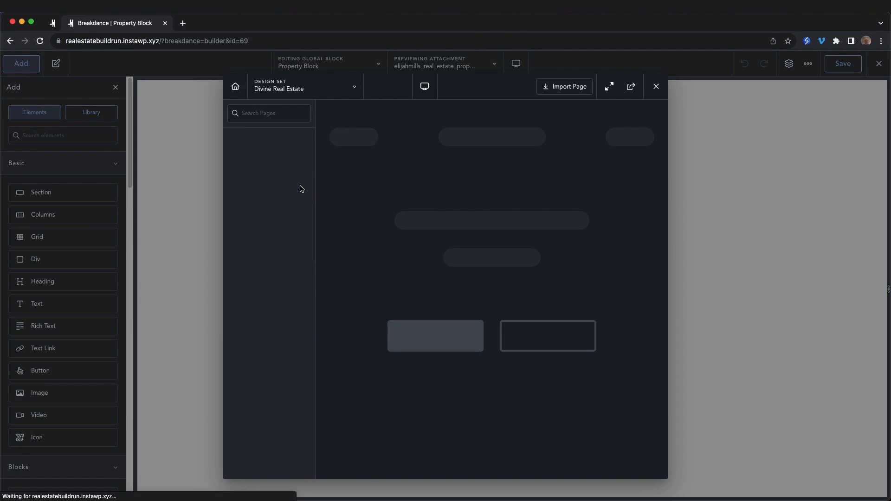
click(268, 134)
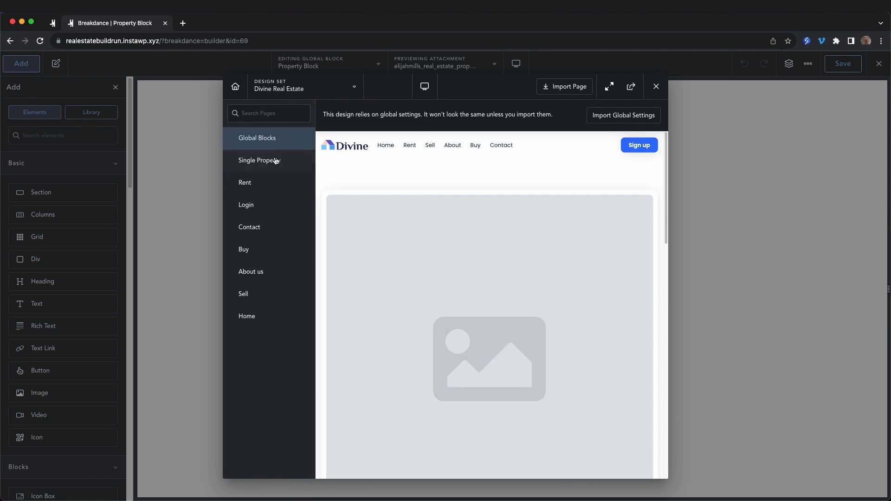
mouse_move(656, 183)
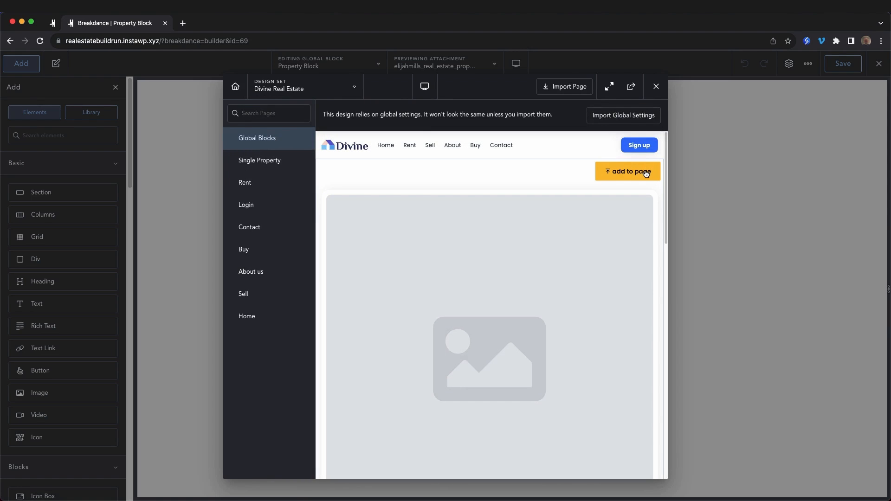
click(646, 171)
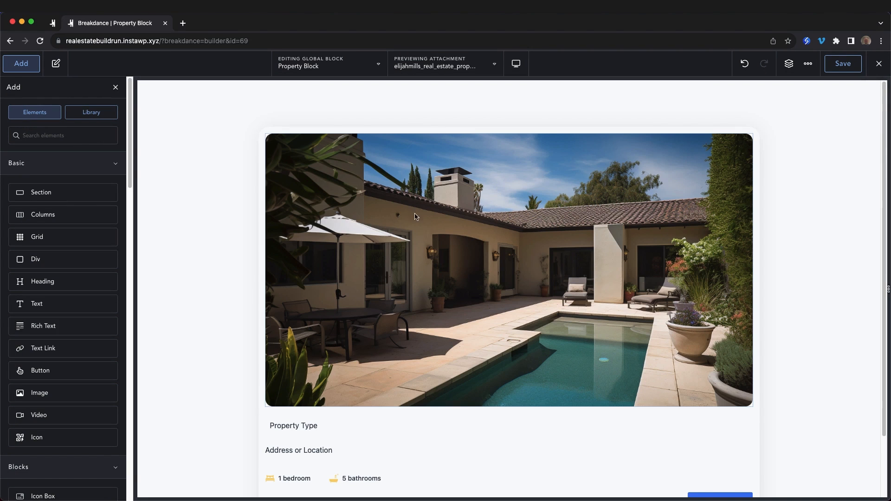
- Move the property card's outer Div out of the Remove Me After Import section and delete that section
click(789, 64)
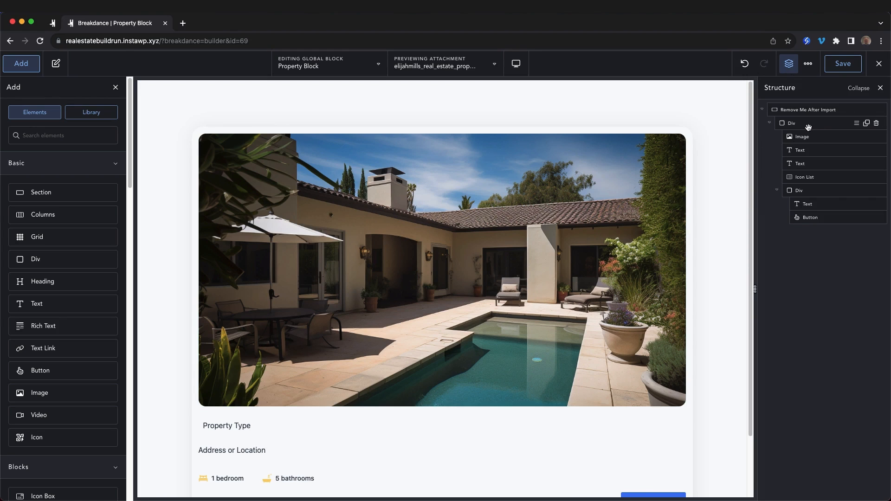
drag(808, 127, 808, 106)
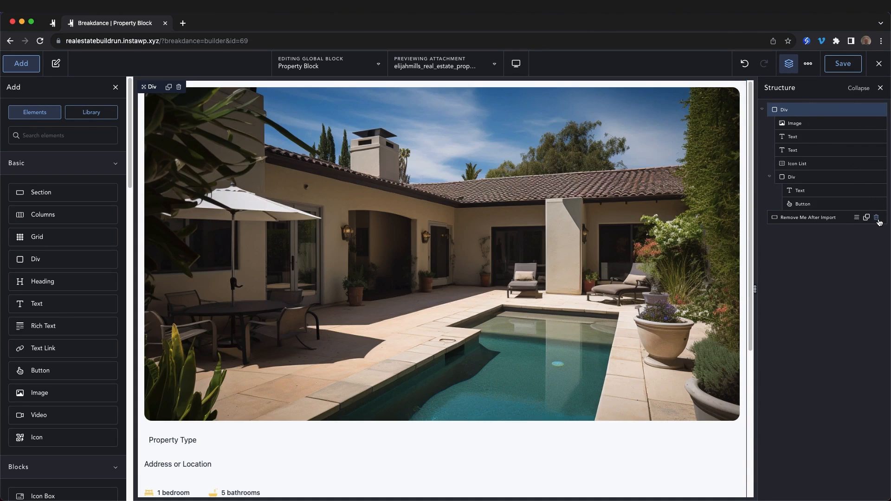
click(877, 218)
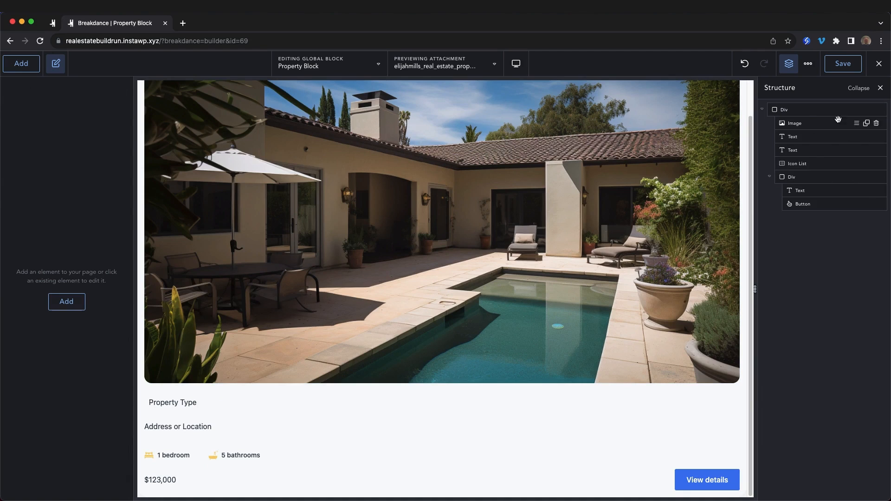
- Select the card image and switch the previewed content to the property matching the search "Cedar"
click(415, 353)
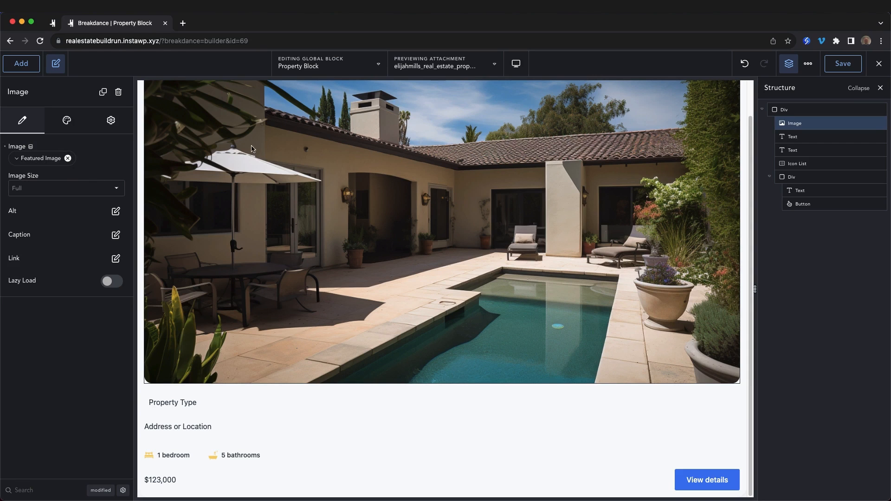
click(468, 67)
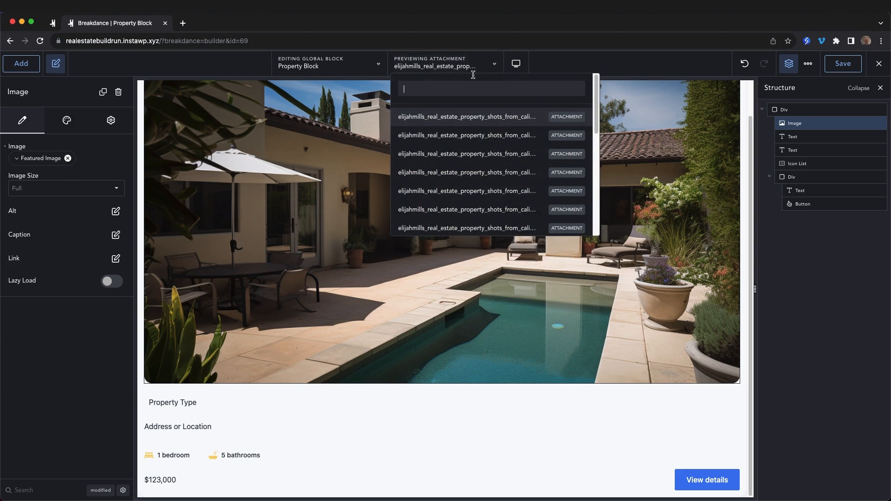
scroll(499, 207, down, 10)
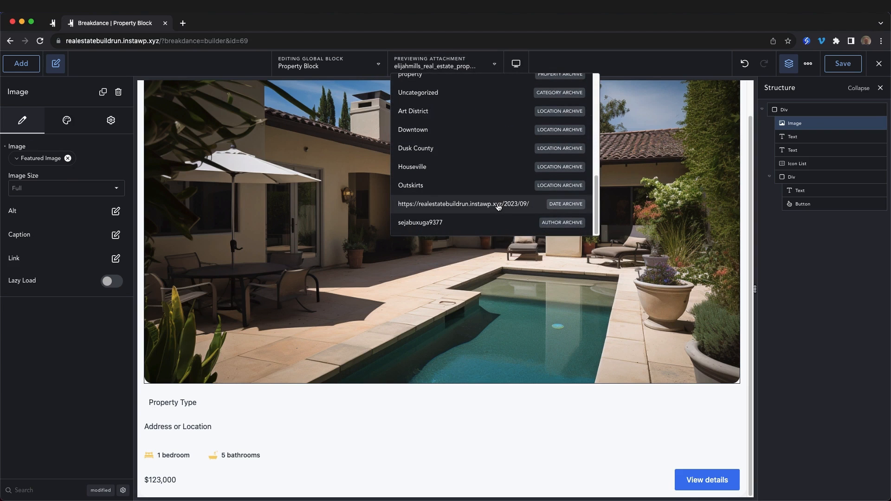
text(Cedar)
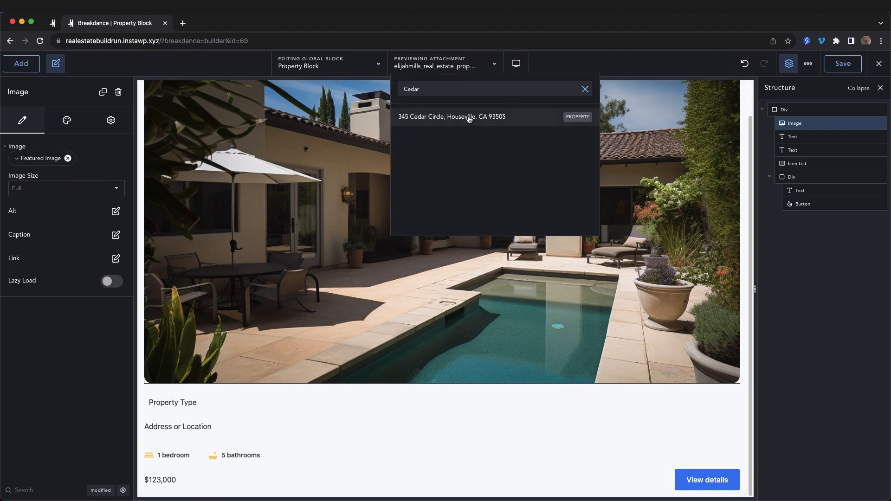
click(468, 117)
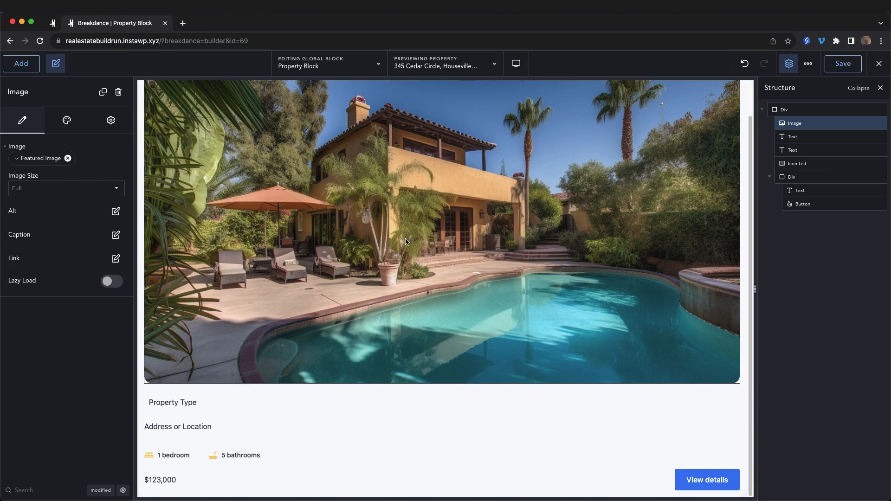
- Inspect the typography colour and preset settings of the card's Property Type text
click(175, 405)
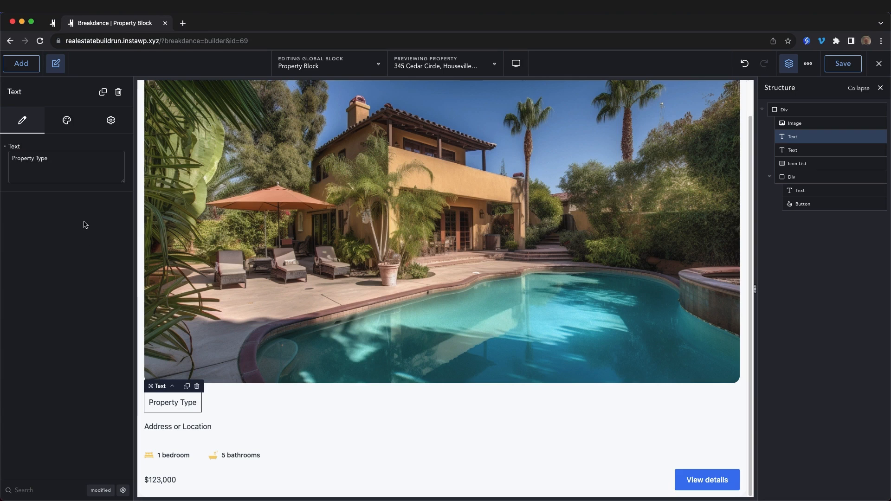
click(71, 123)
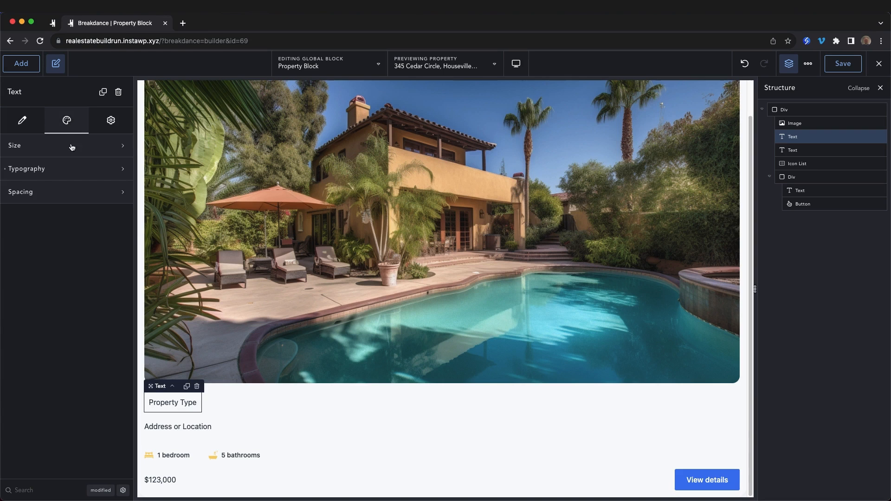
click(68, 168)
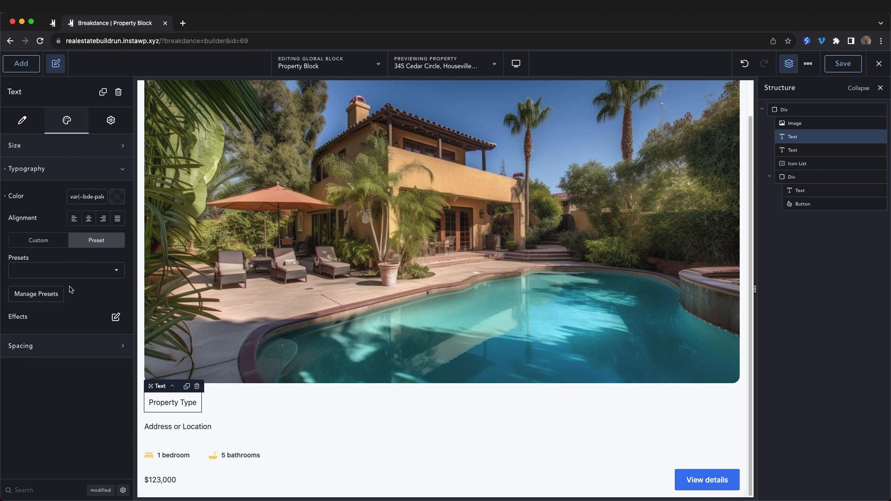
click(116, 201)
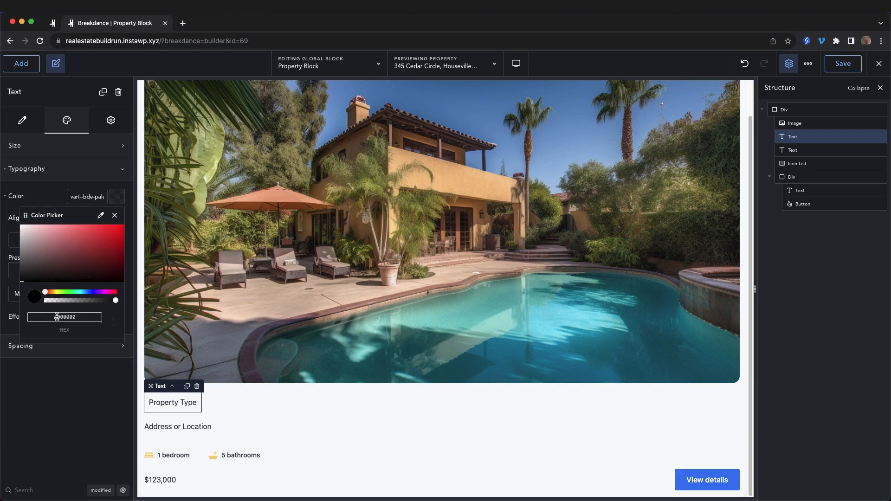
click(81, 397)
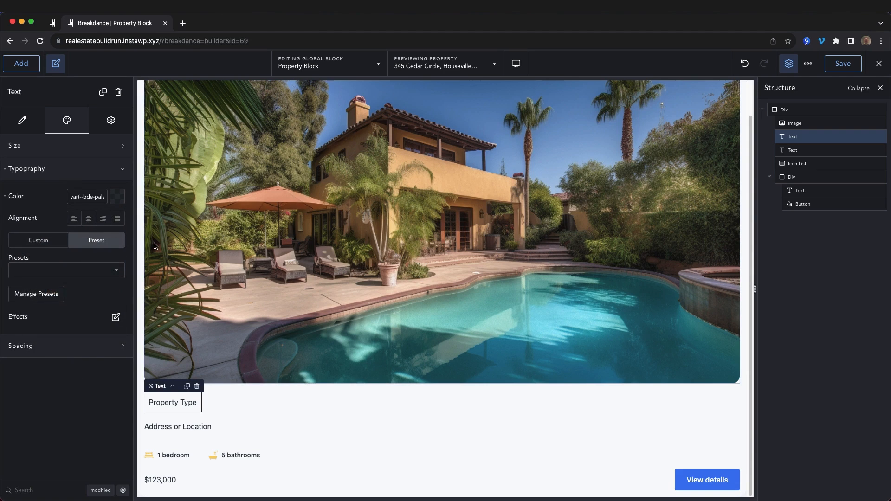
- Import the global settings of the Divine Real Estate design set from the design library
click(28, 69)
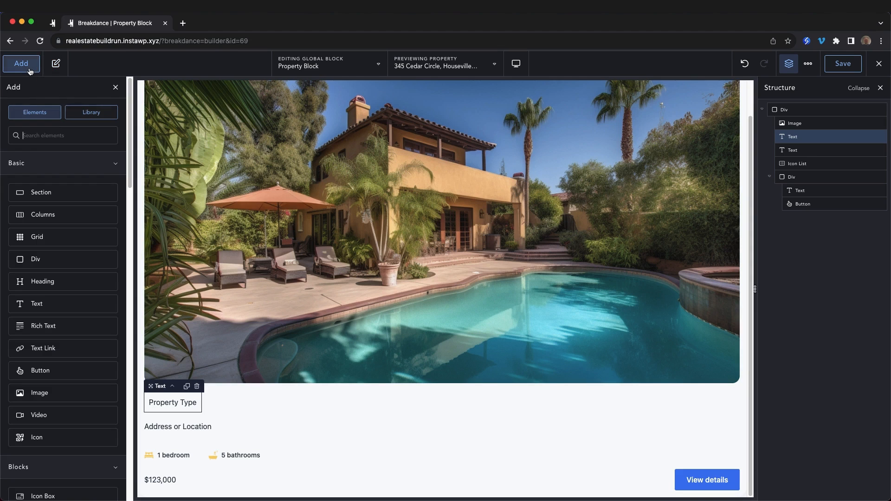
click(88, 114)
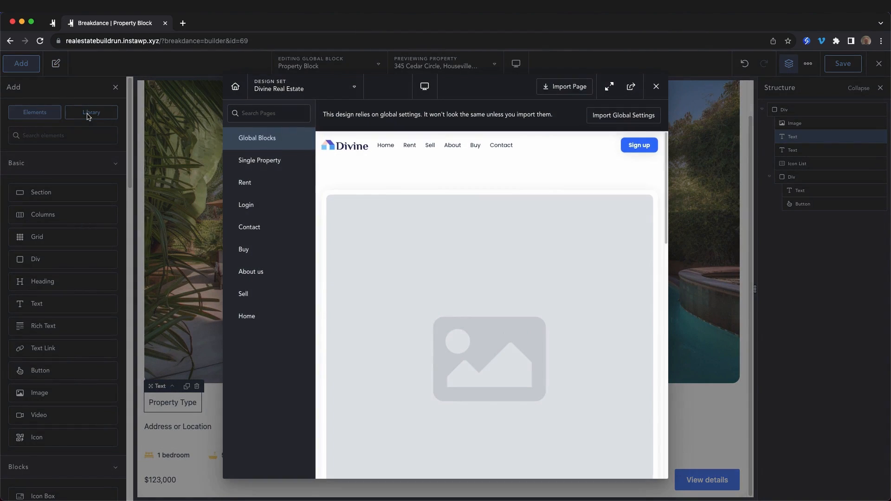
click(615, 115)
click(523, 205)
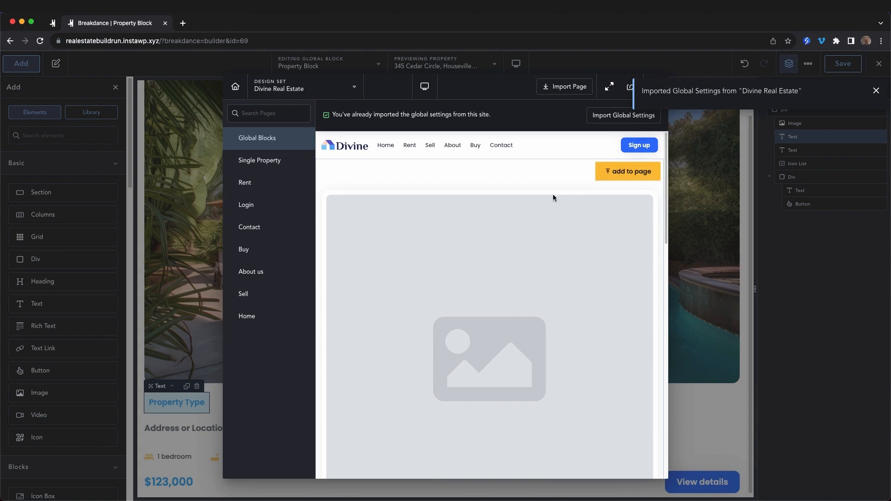
click(721, 166)
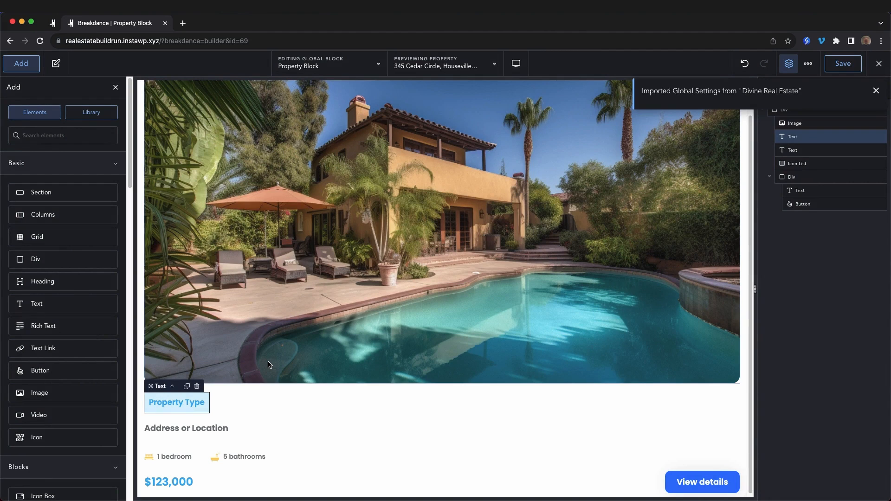
- Duplicate the Property Type text and change the wording of the upper copy to "Sold"
click(185, 409)
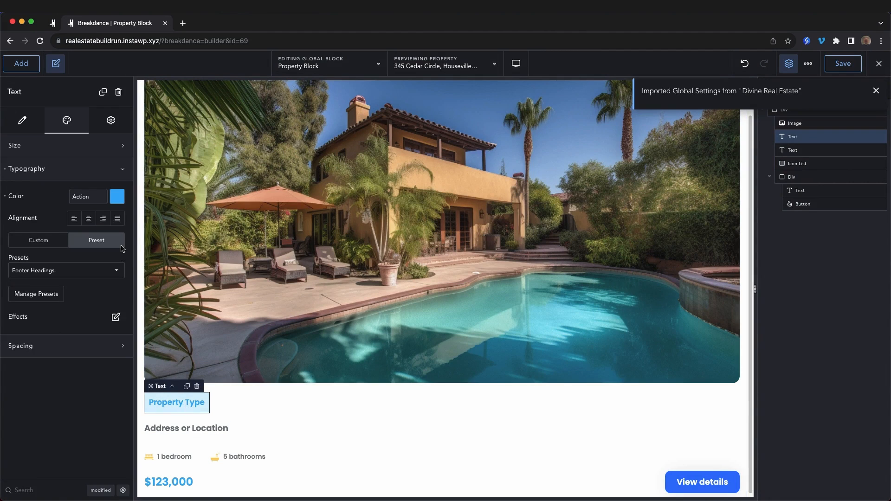
key(super+d)
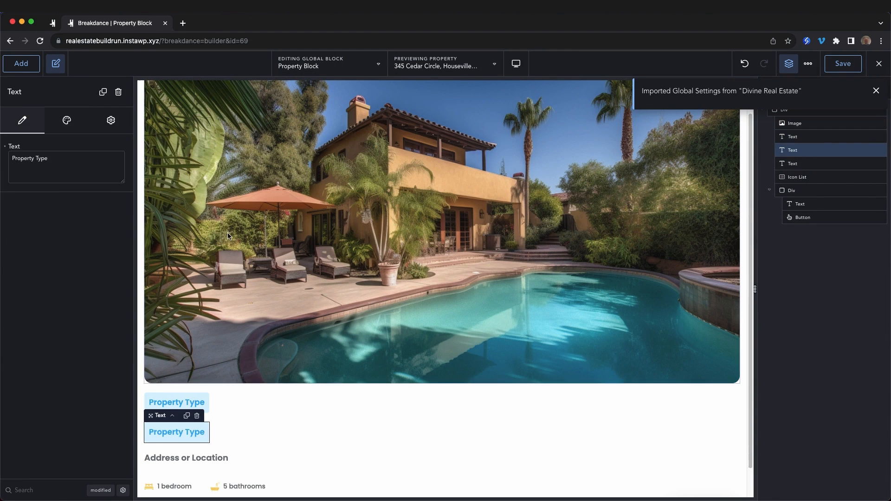
scroll(269, 388, down, 1)
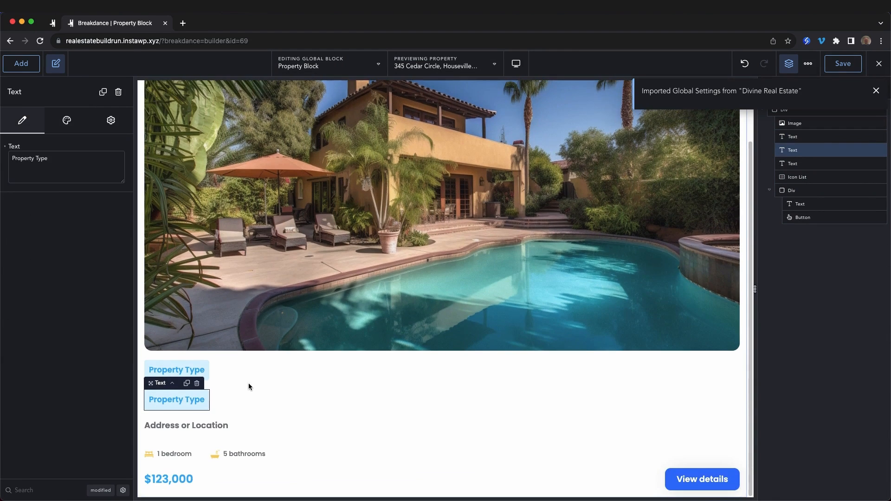
click(201, 374)
double_click(197, 375)
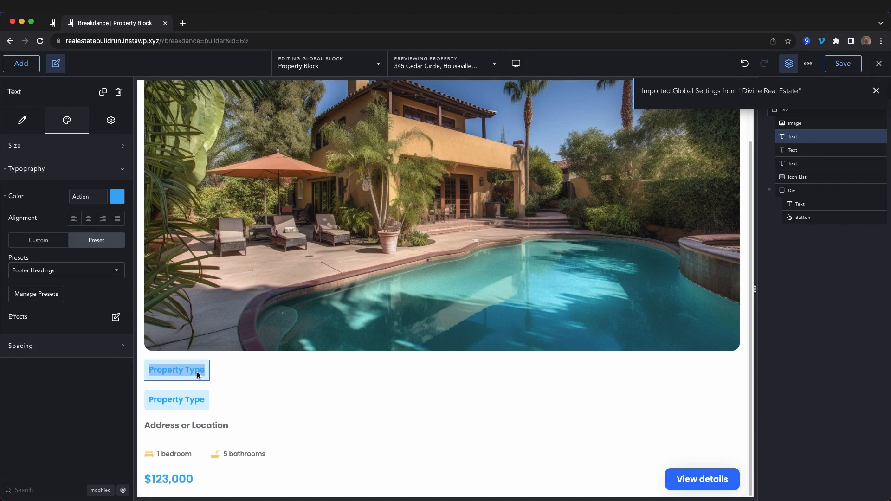
text(Sold)
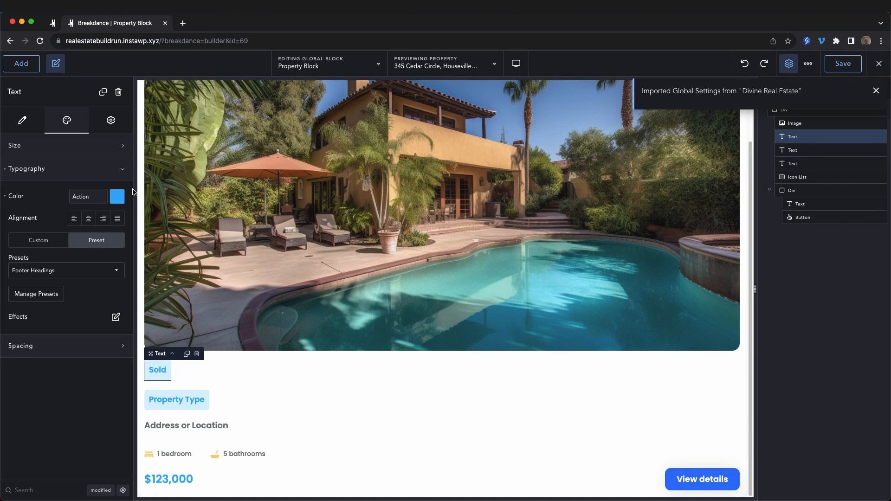
- Set the Sold label's wrapper background to a pale yellow, #FDE58F, based on the yellow accent colour
click(119, 126)
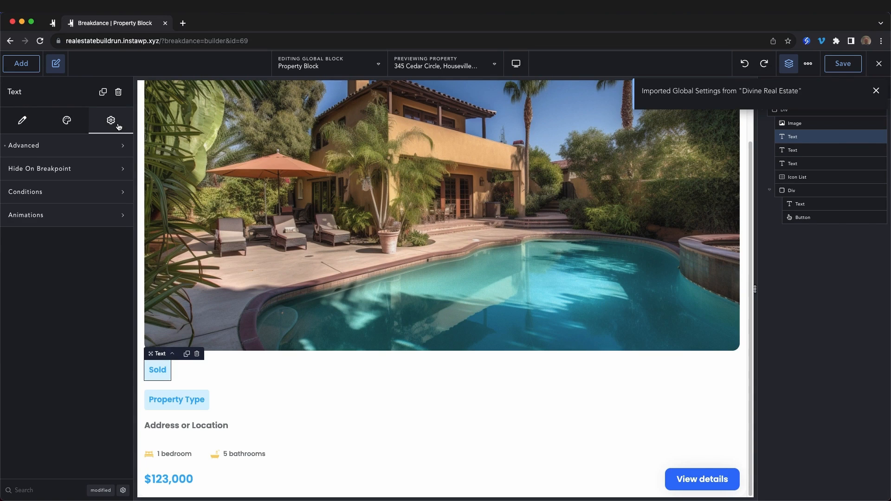
click(116, 148)
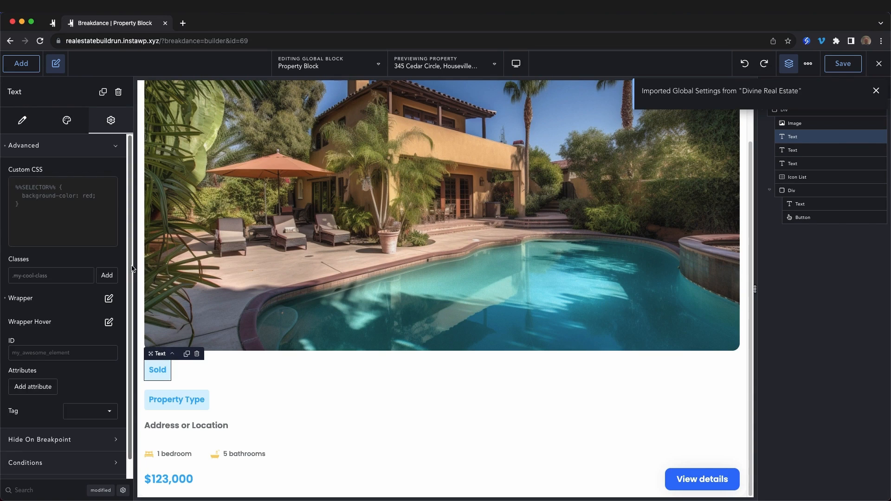
click(108, 299)
click(110, 344)
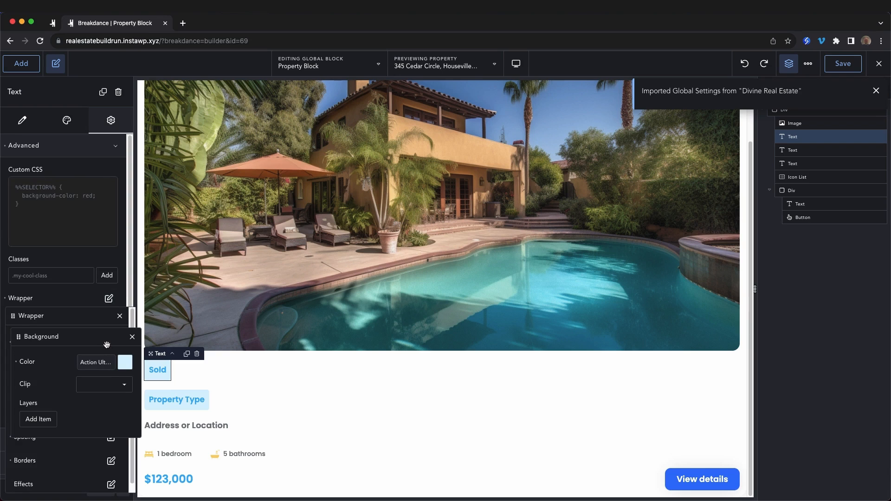
click(123, 365)
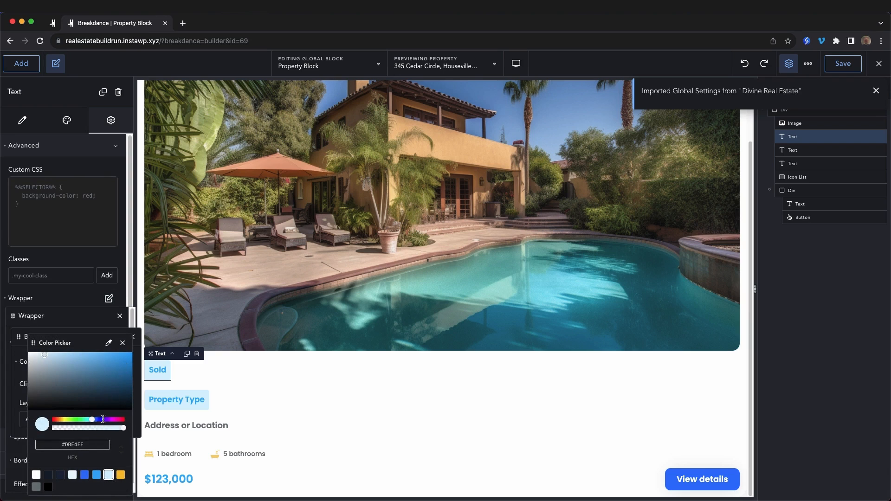
click(120, 474)
click(83, 357)
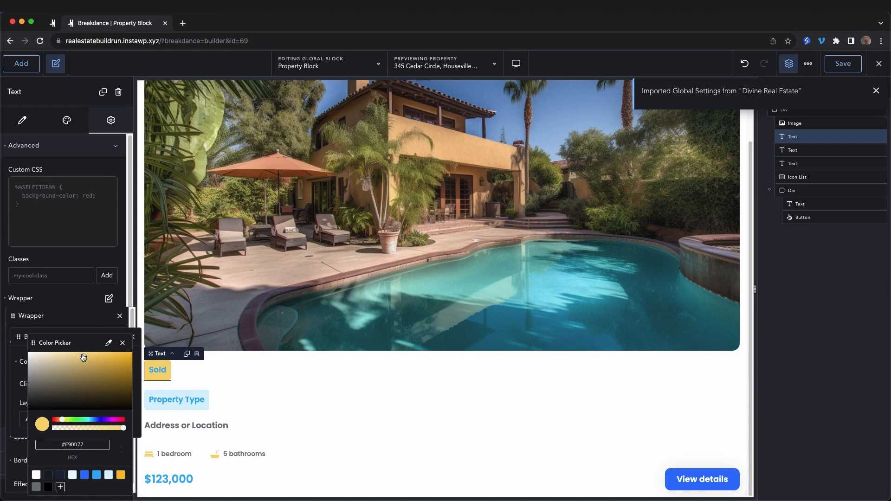
drag(79, 357, 75, 356)
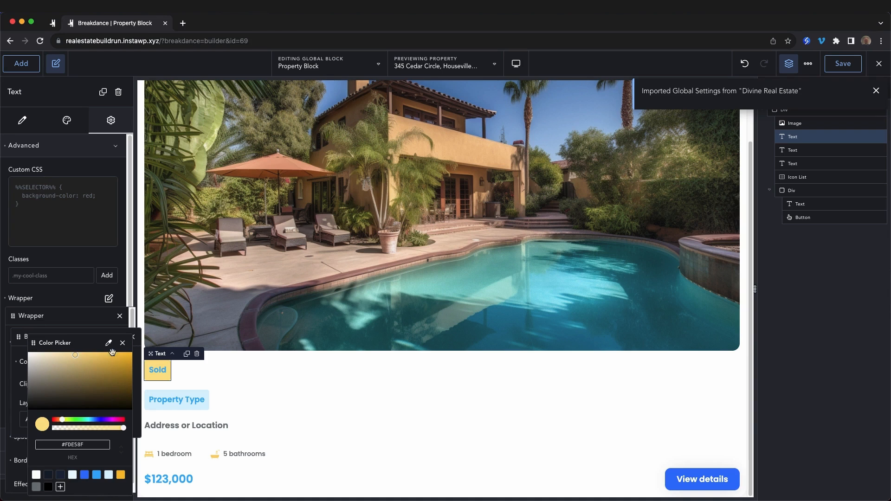
- Save the Sold label's background colour as a global colour named PaleYellow
click(60, 487)
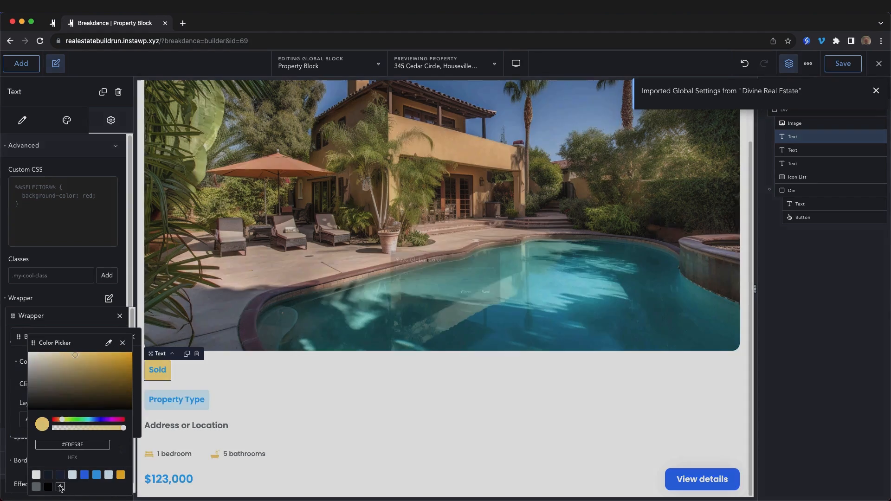
click(404, 274)
text(Pale Yellow)
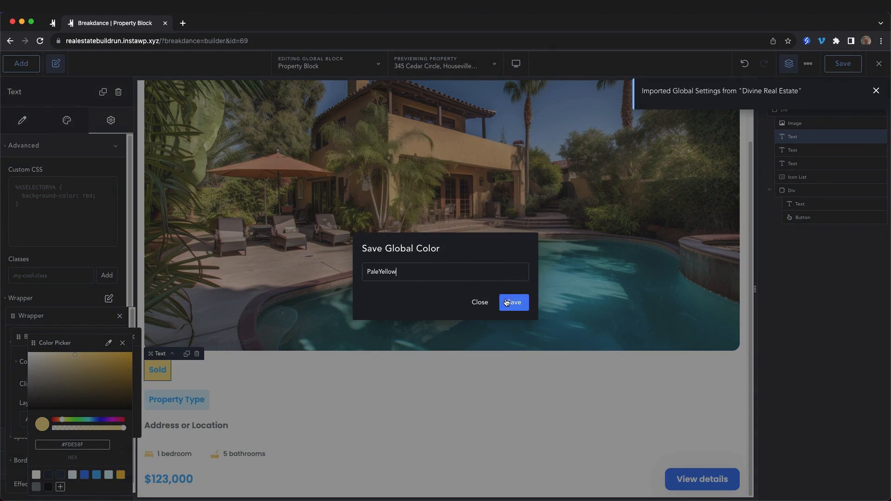
click(511, 303)
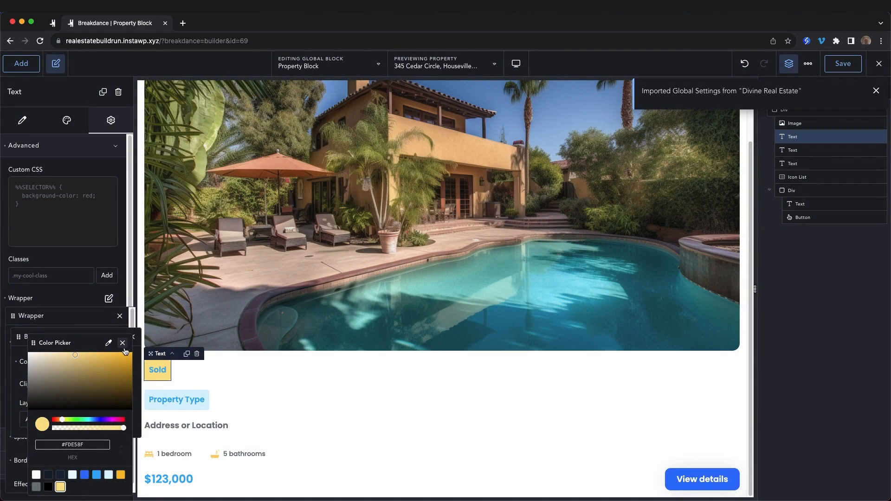
click(123, 344)
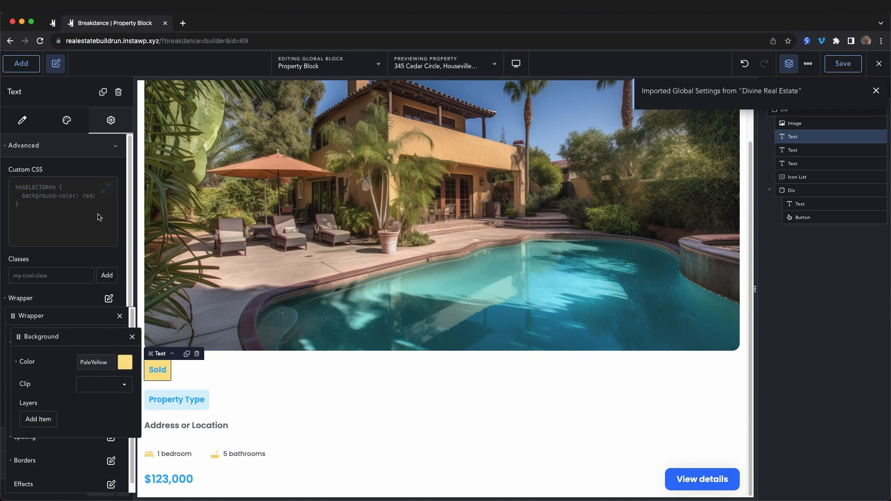
- Set the Sold label's text colour to a dark gold, #AB8811, derived from the Accent colour
click(66, 120)
click(118, 197)
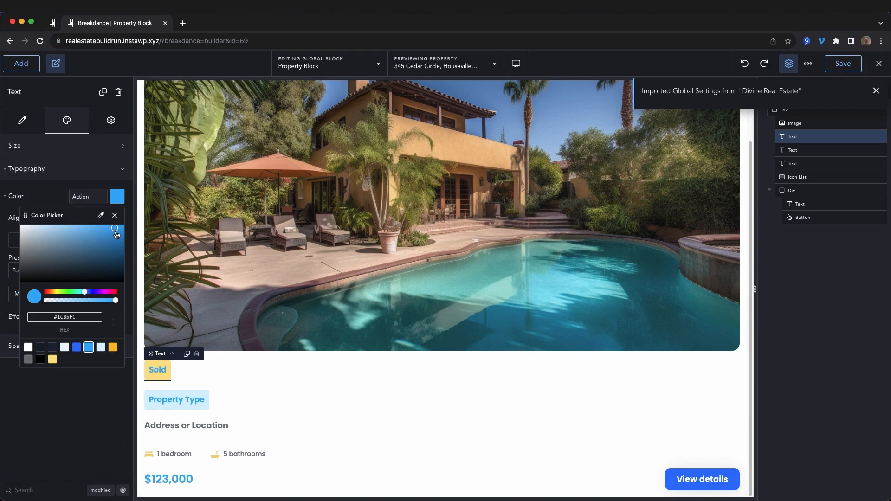
click(113, 347)
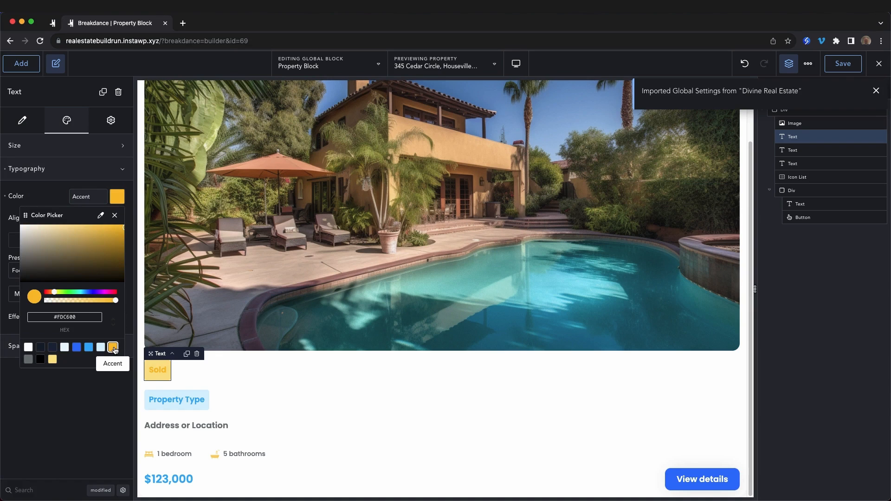
click(114, 259)
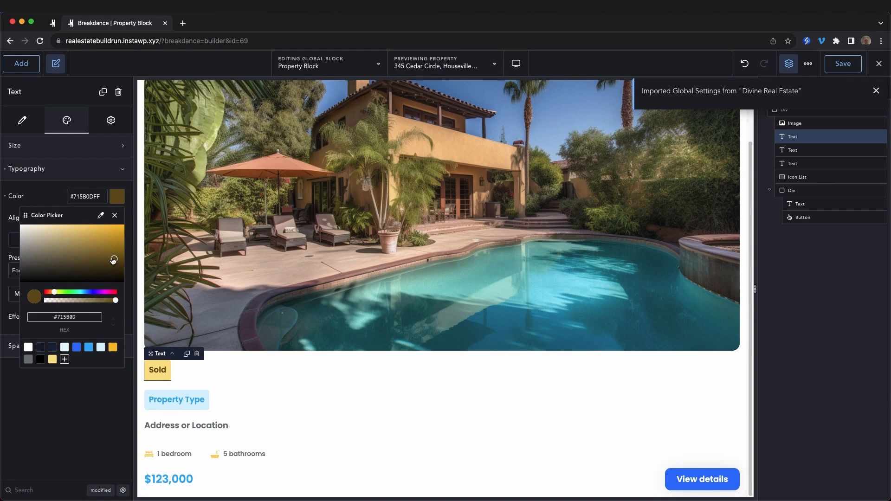
click(112, 248)
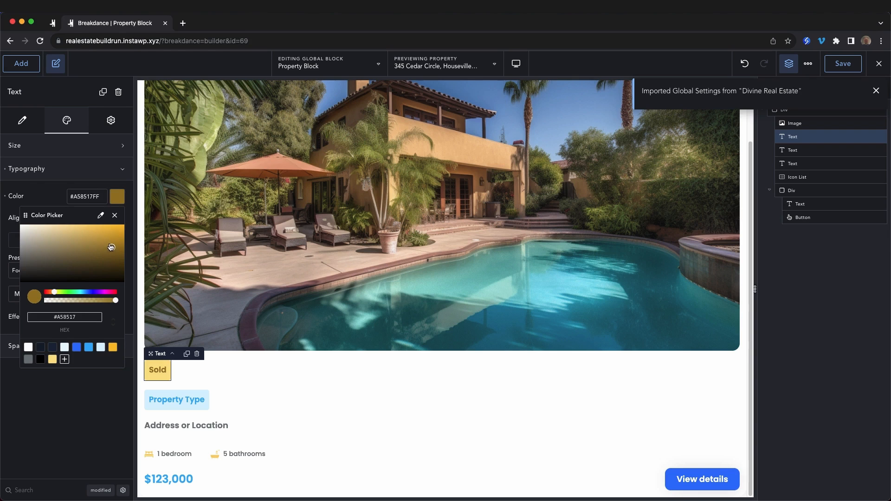
click(116, 247)
click(134, 330)
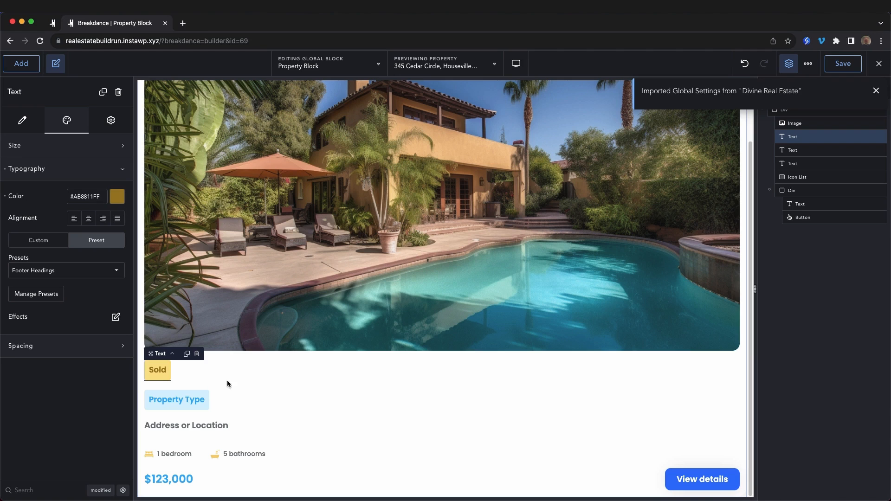
- Replace the Property Type text with the ACF Status property field and prepend "For" to its value
click(171, 407)
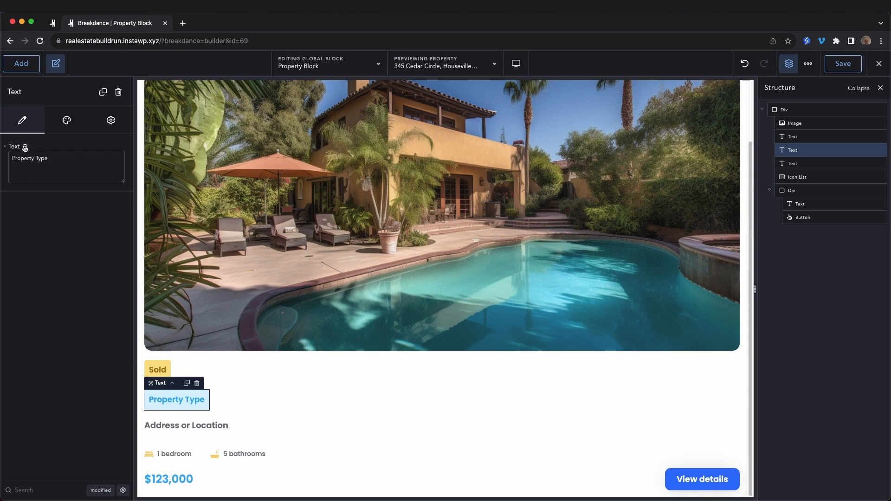
click(25, 148)
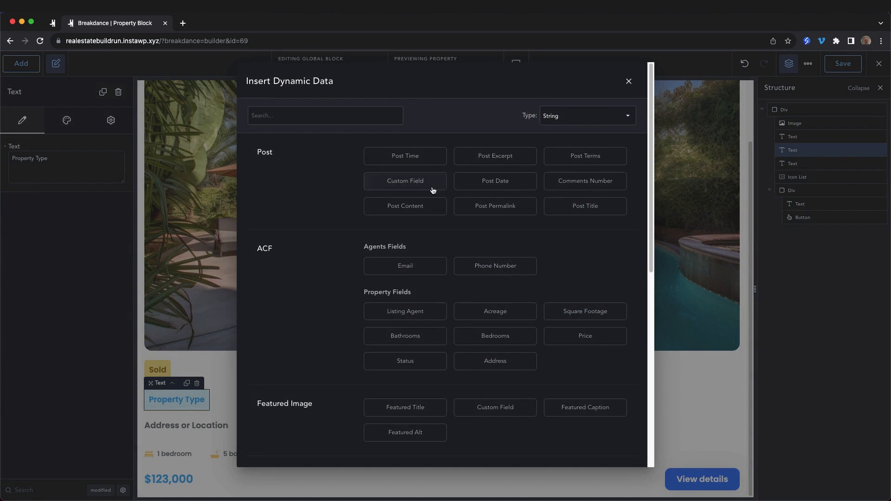
click(397, 367)
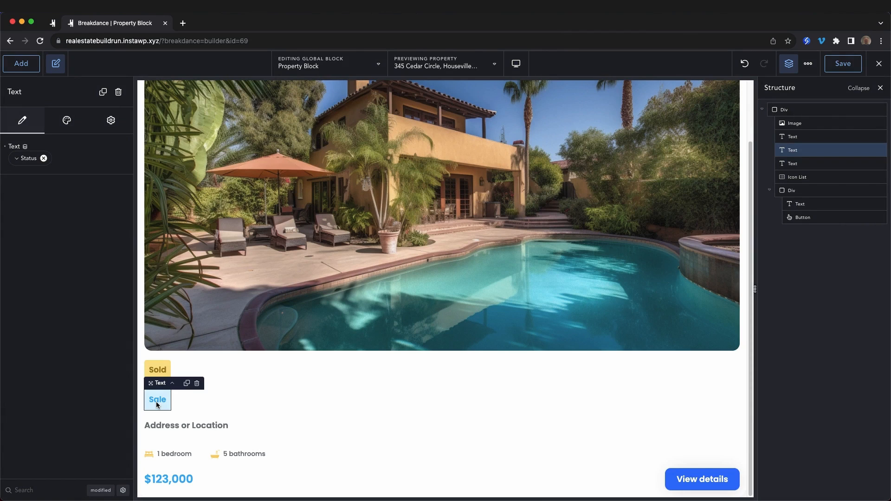
click(17, 160)
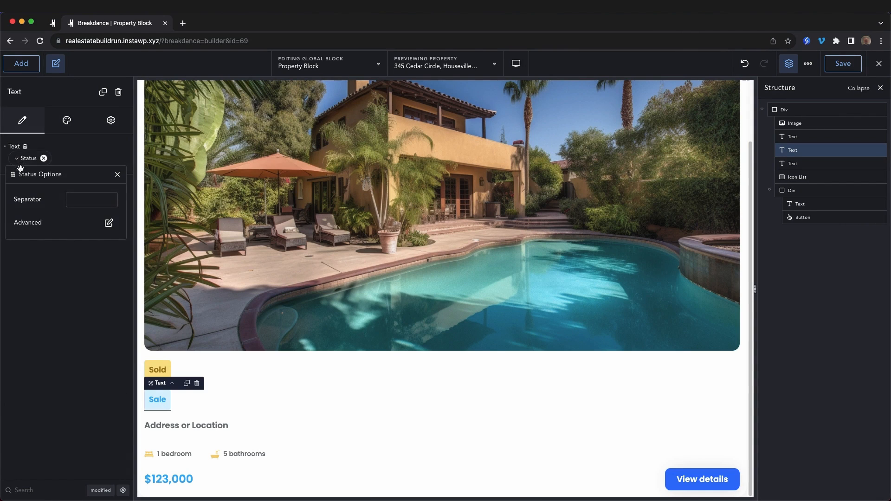
click(112, 227)
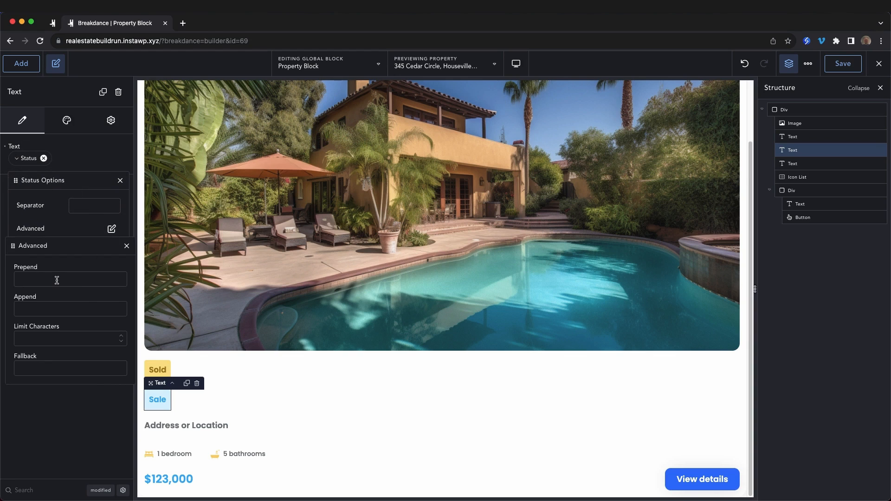
text(For)
click(126, 245)
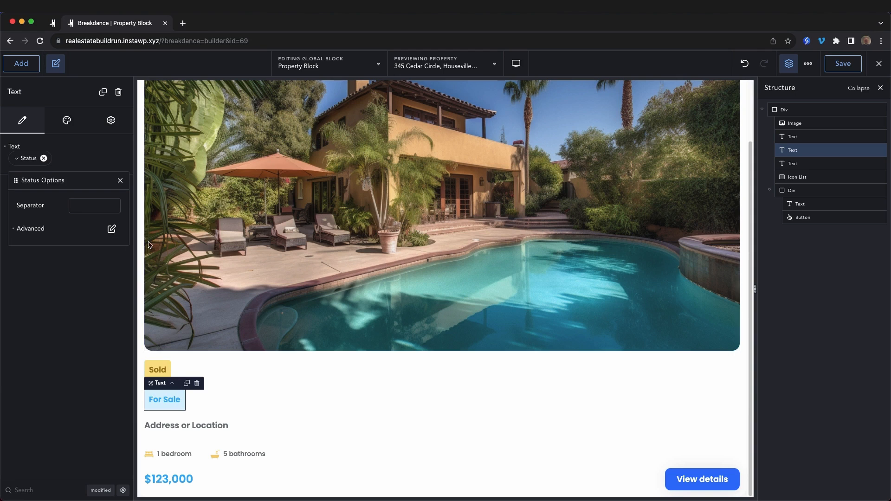
- Add a display condition to the Sold label so it only shows if the ACF Status field is "sold"
click(122, 182)
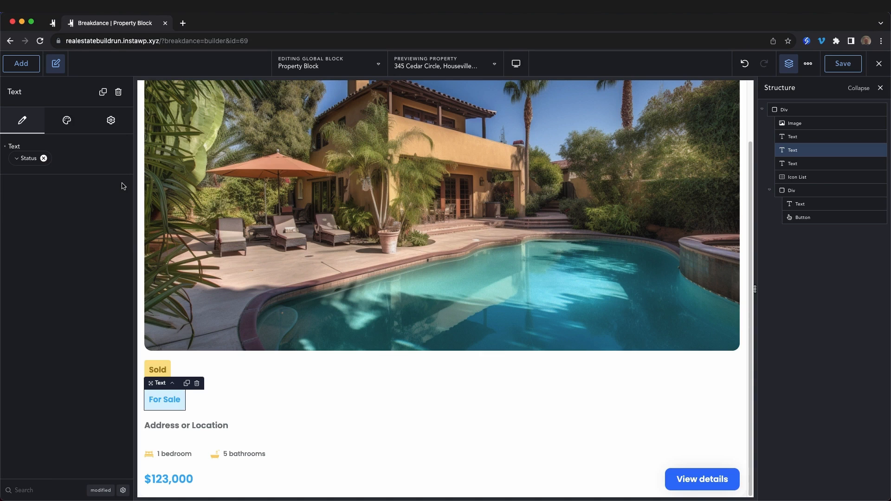
click(157, 368)
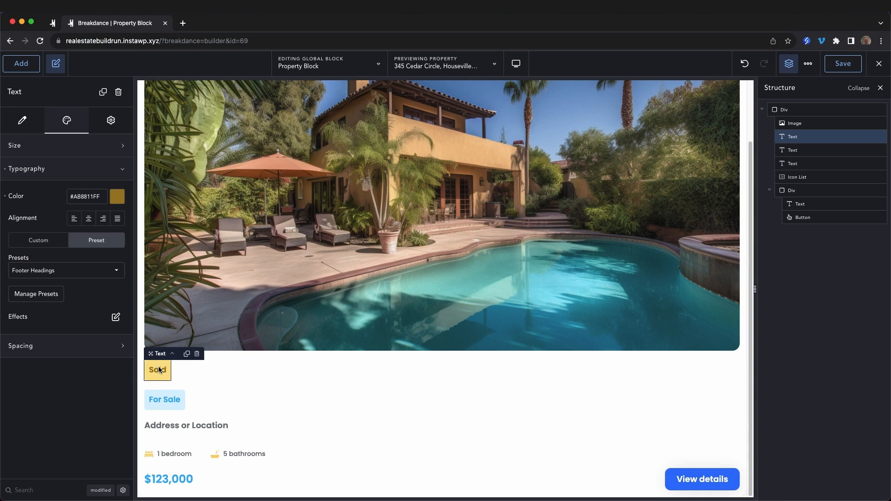
click(121, 124)
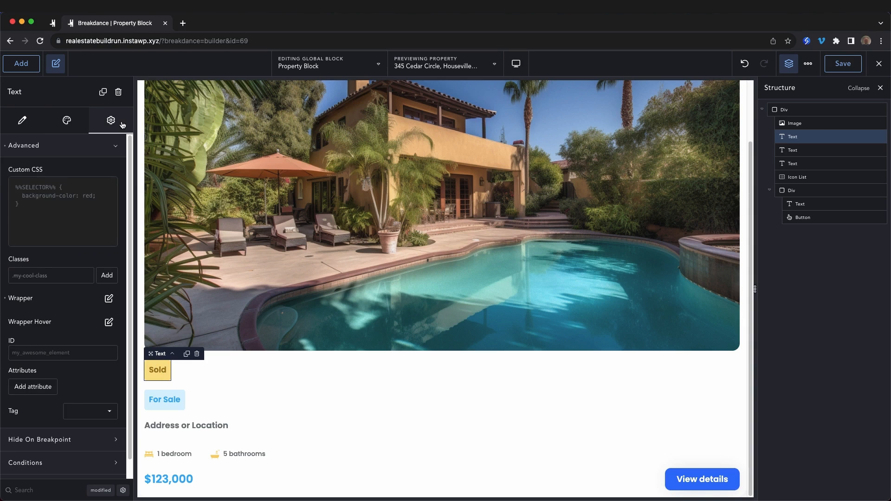
click(116, 153)
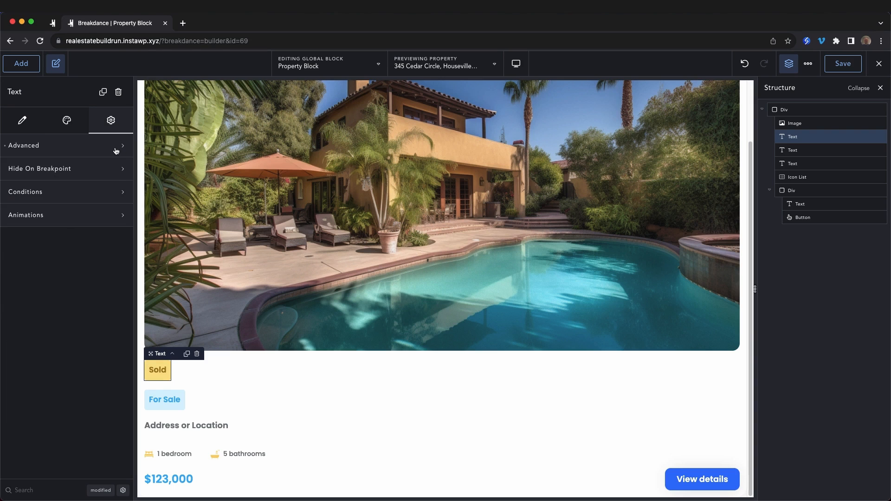
click(111, 197)
click(51, 235)
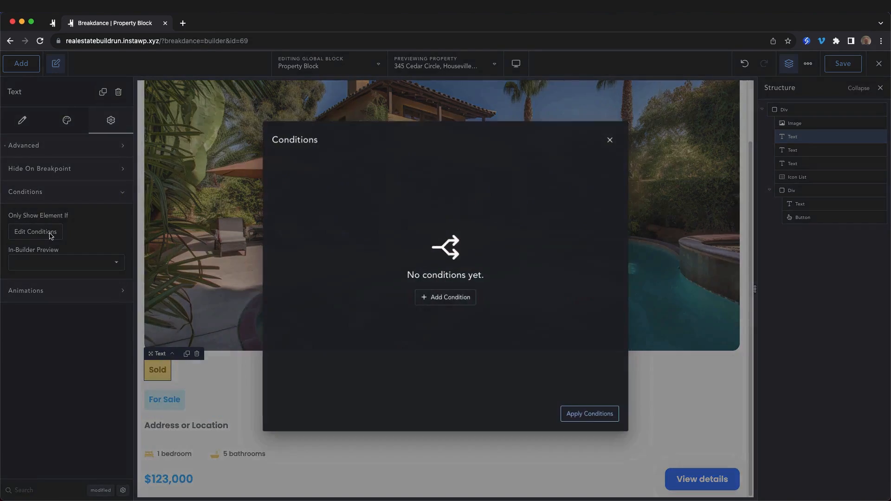
click(449, 302)
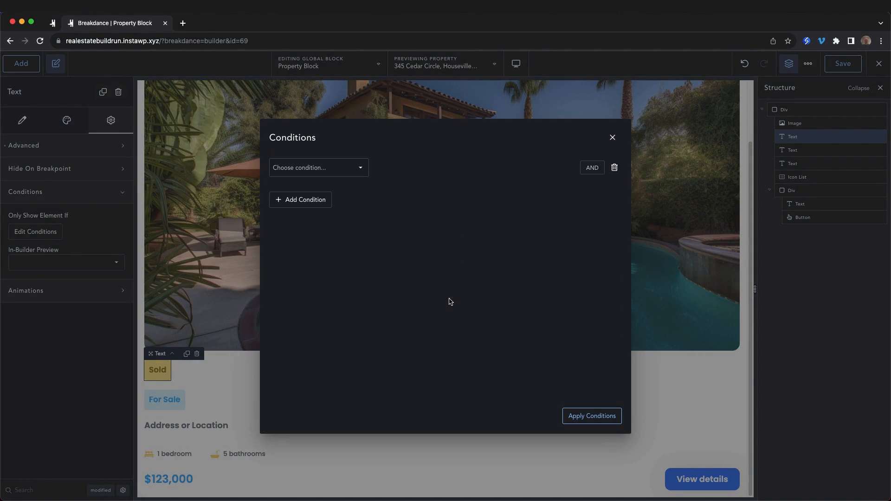
click(361, 173)
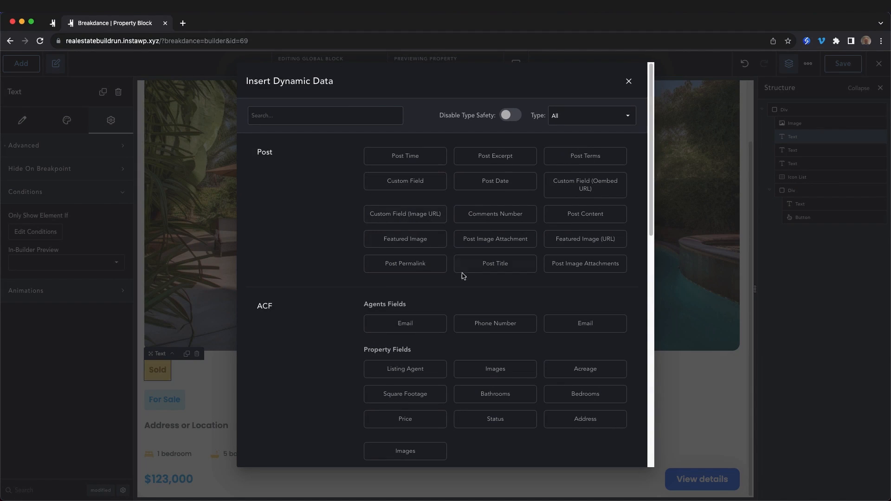
click(525, 425)
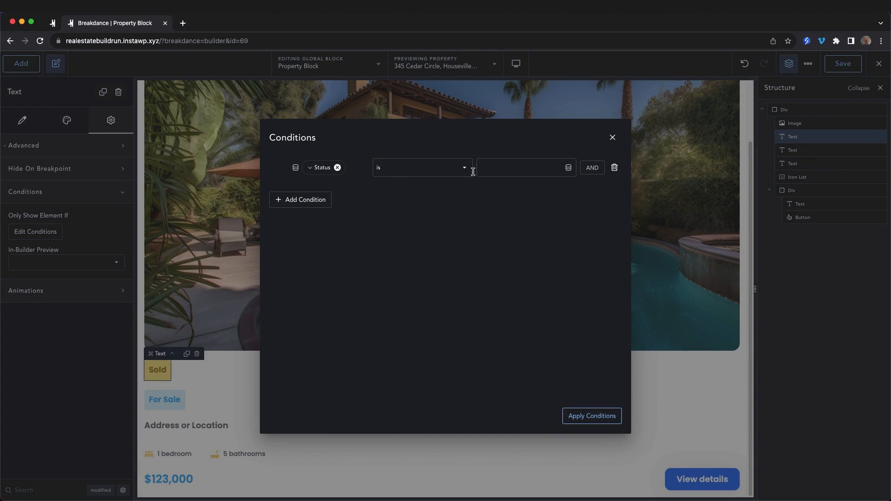
click(513, 168)
text(sold)
double_click(486, 168)
click(598, 416)
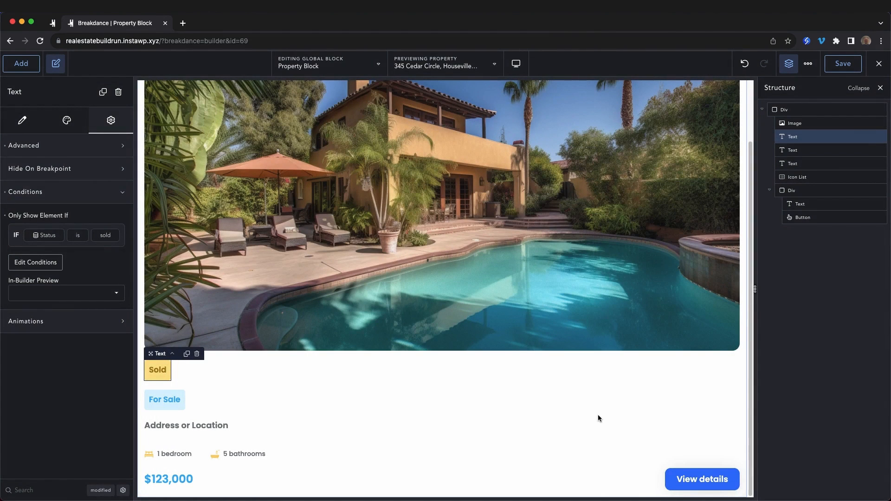
- Add a display condition to the For Sale label so it only shows if the ACF Status field is not "sold"
click(166, 408)
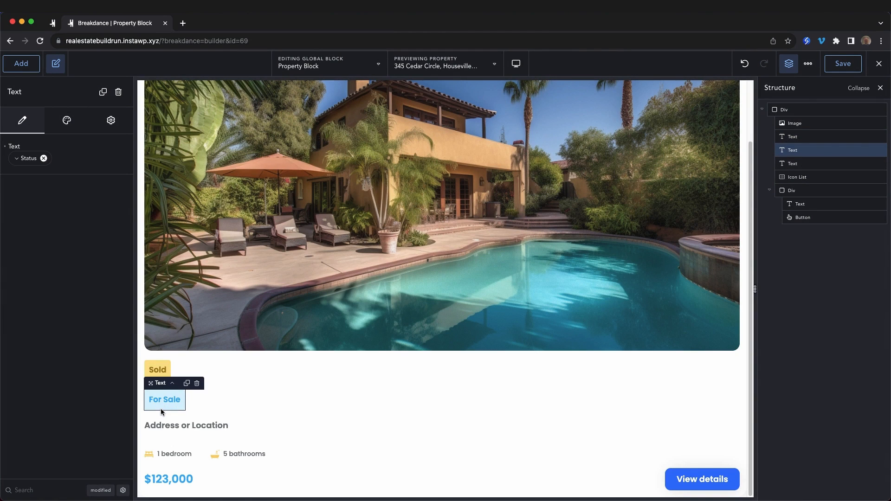
click(98, 124)
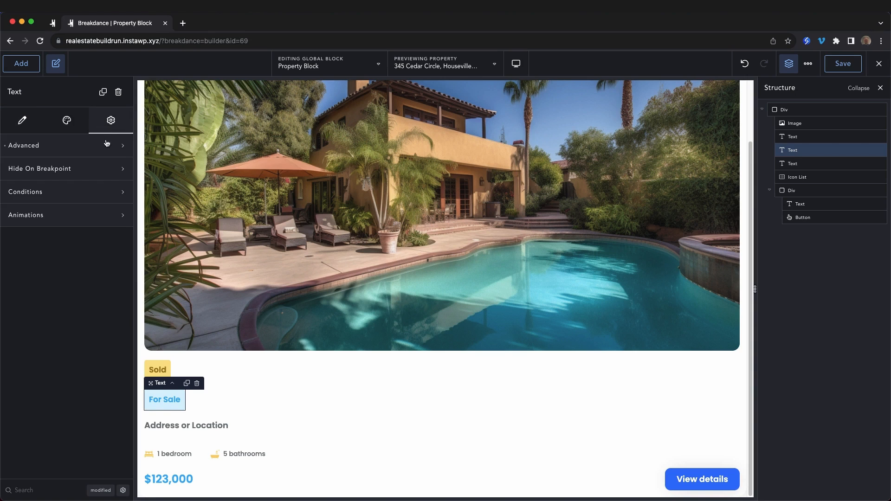
click(88, 191)
click(50, 233)
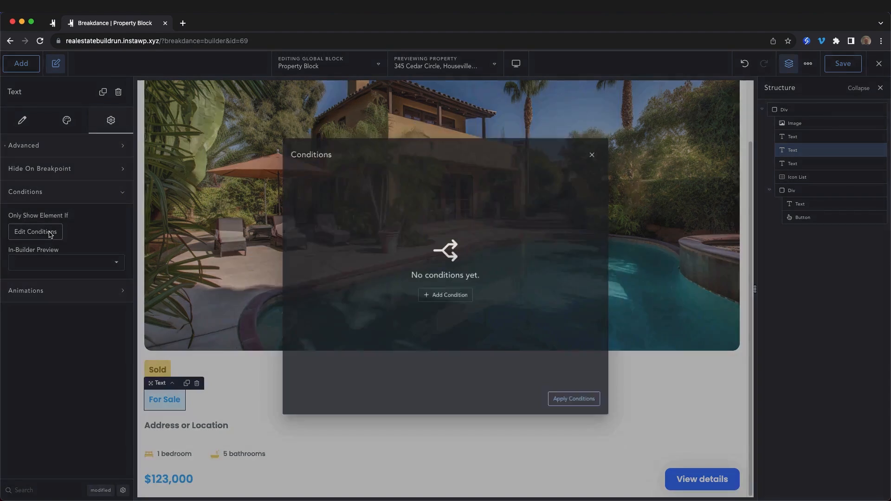
click(452, 297)
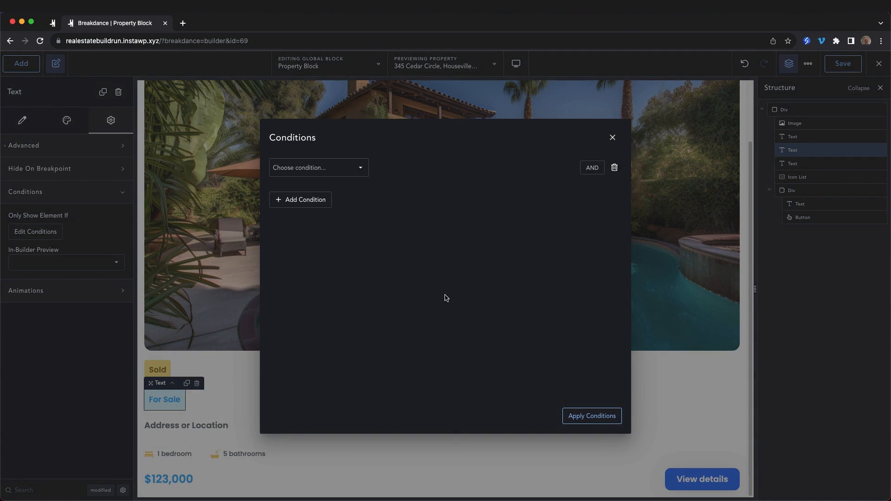
click(352, 174)
click(351, 174)
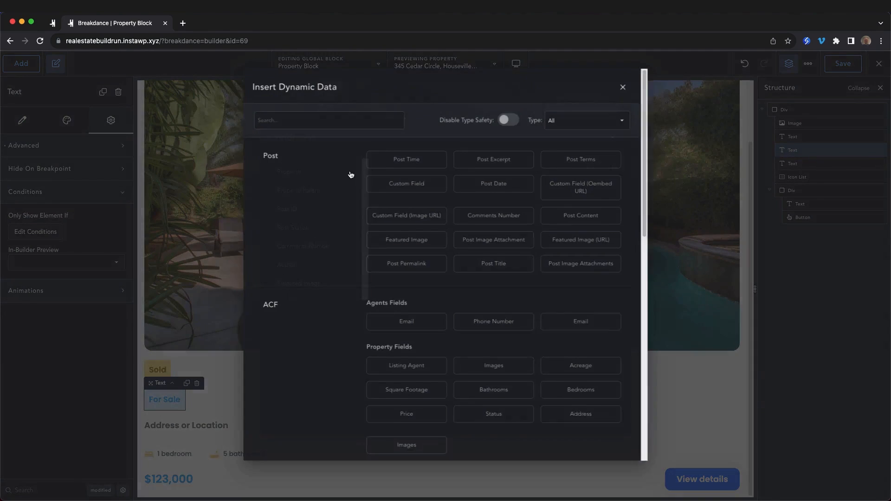
click(495, 419)
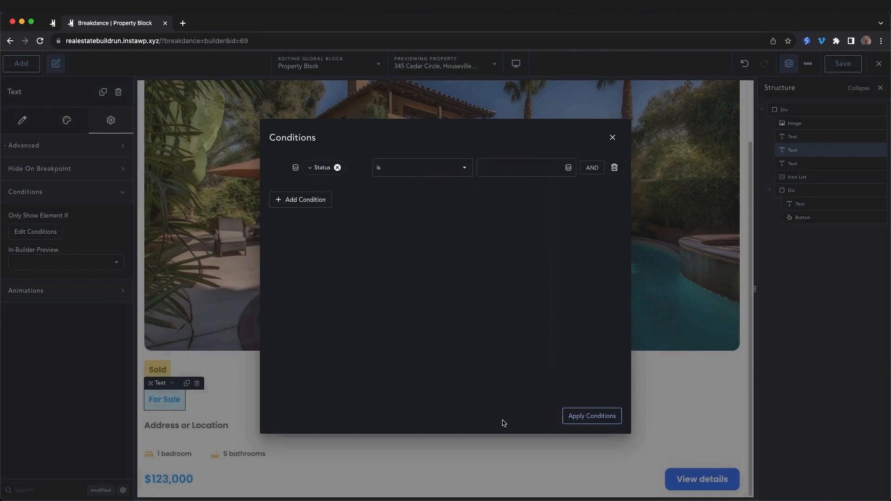
click(462, 170)
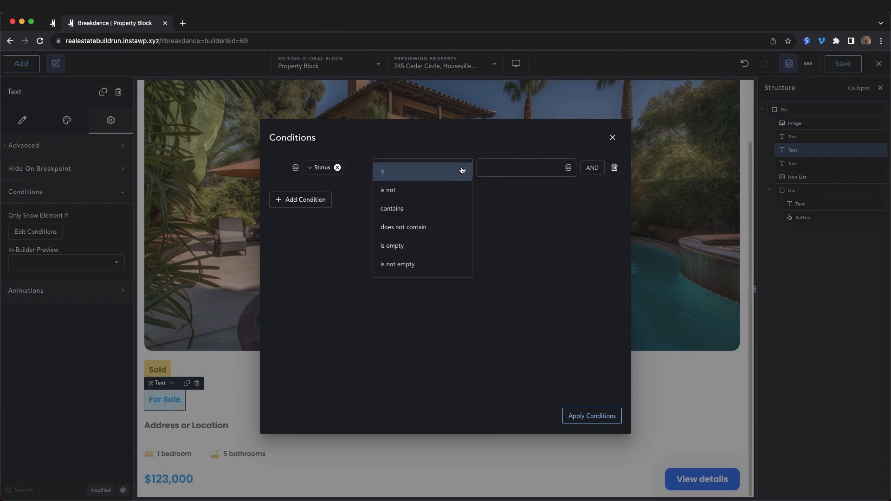
click(423, 188)
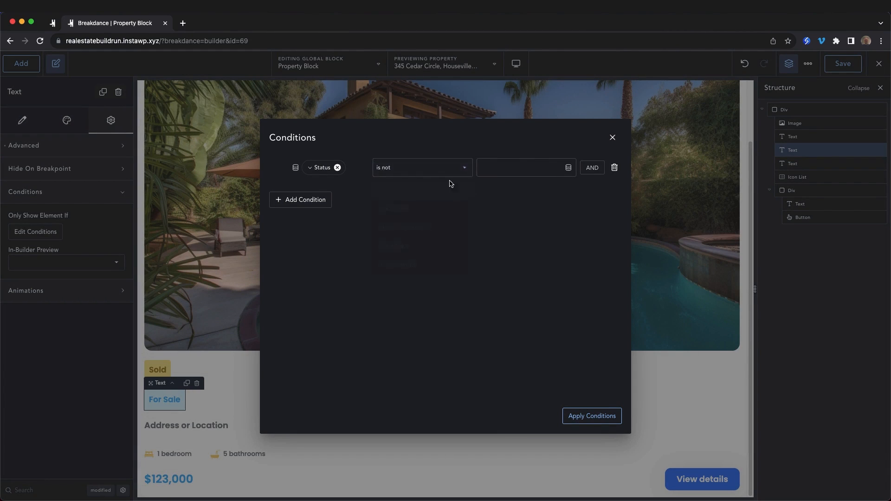
click(492, 166)
text(sold)
click(592, 415)
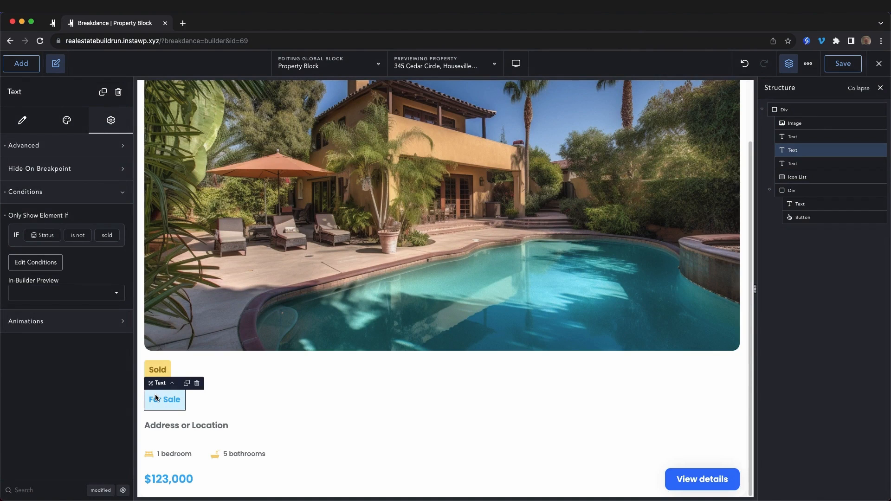
click(160, 370)
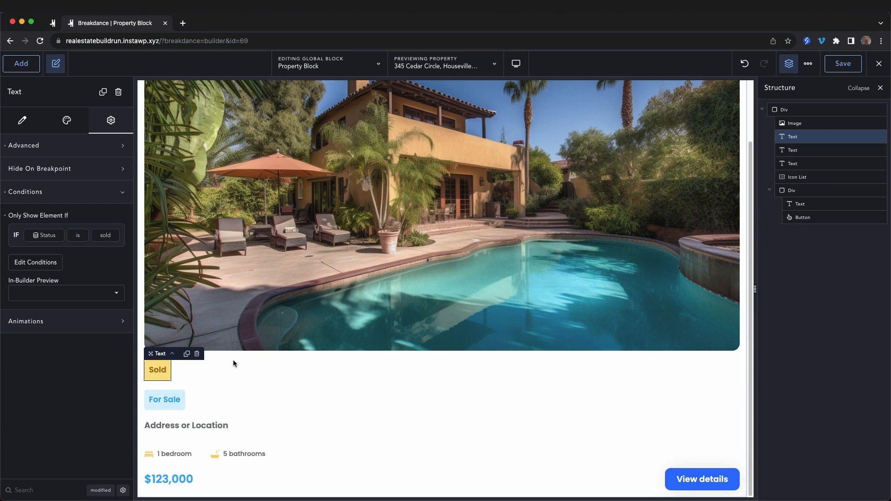
- Replace the "Address or Location" text with the ACF Address property field
click(219, 426)
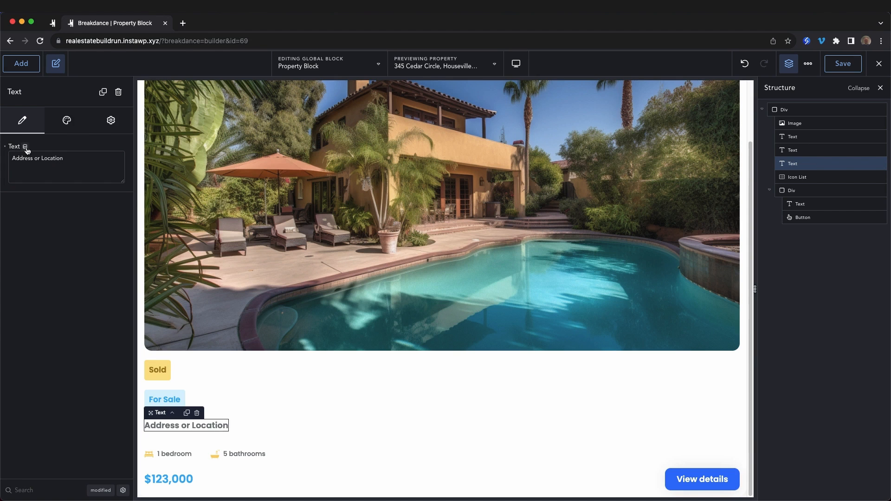
click(26, 147)
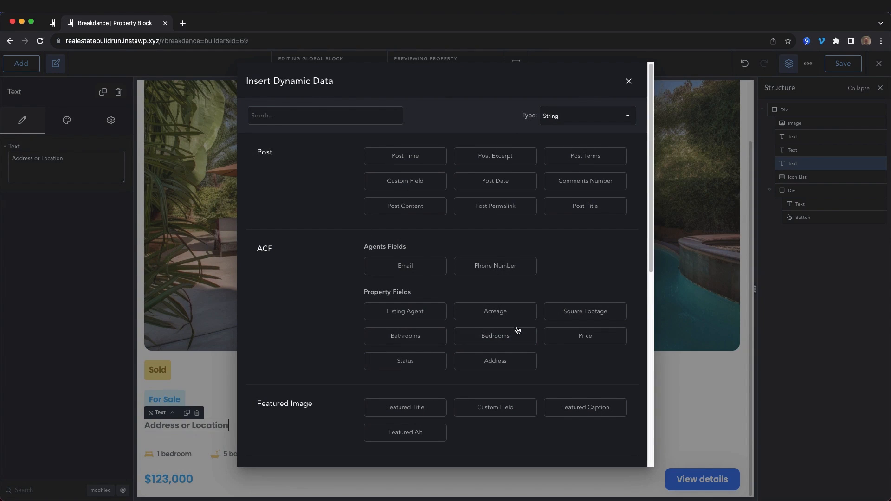
click(496, 361)
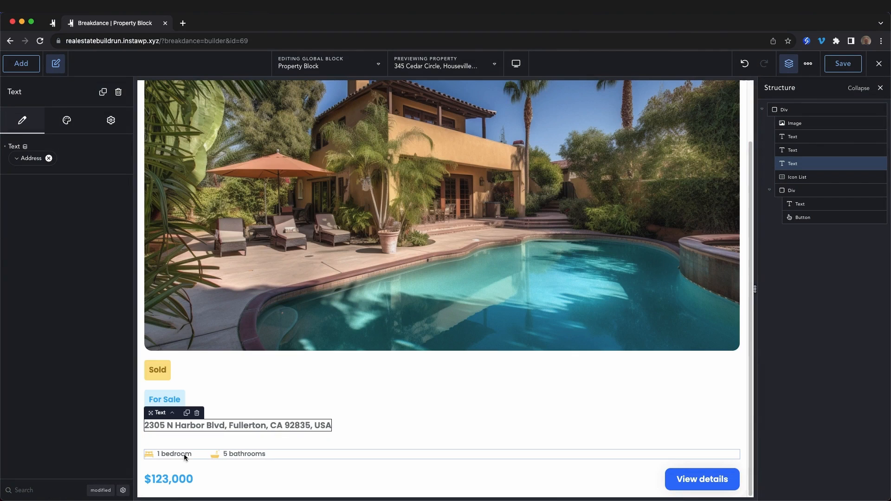
- Replace the "1 bedroom" icon list item's text with the ACF Bedrooms field and append "Bedrooms" to its value
click(170, 453)
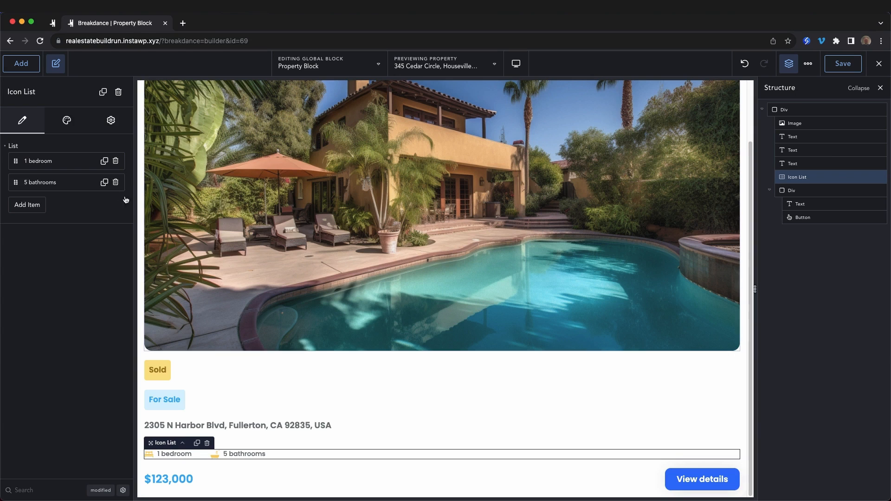
click(68, 162)
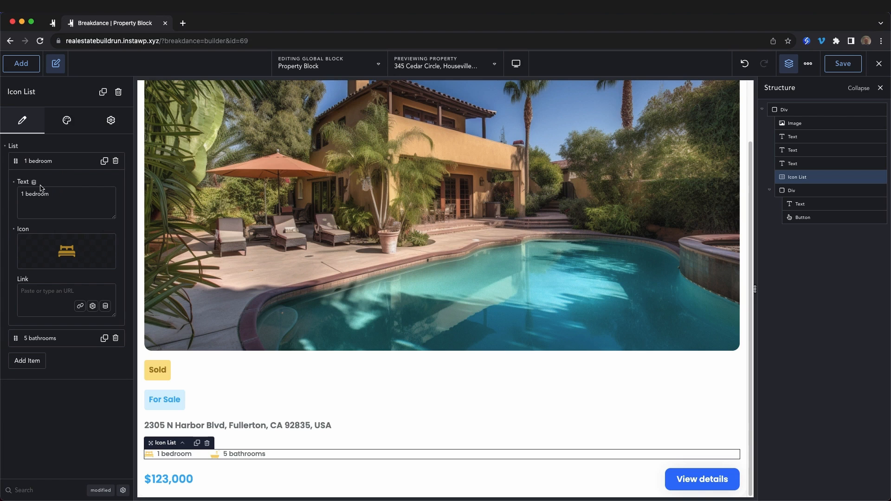
click(35, 181)
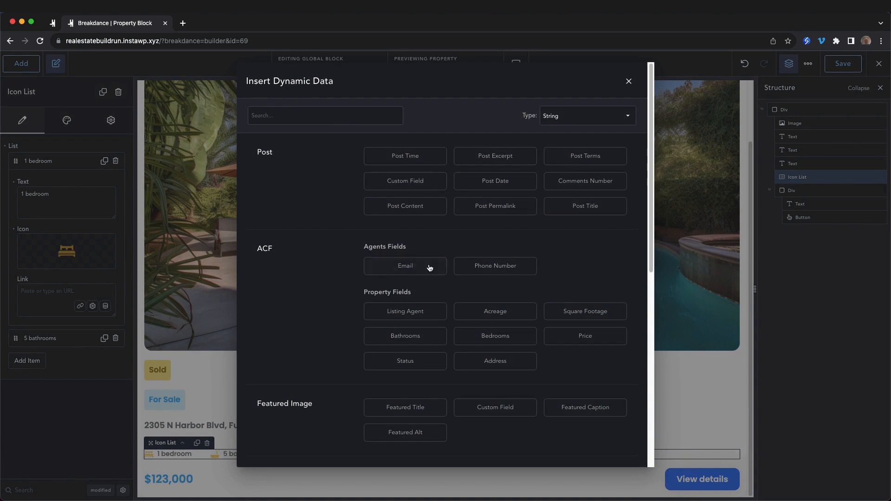
click(489, 337)
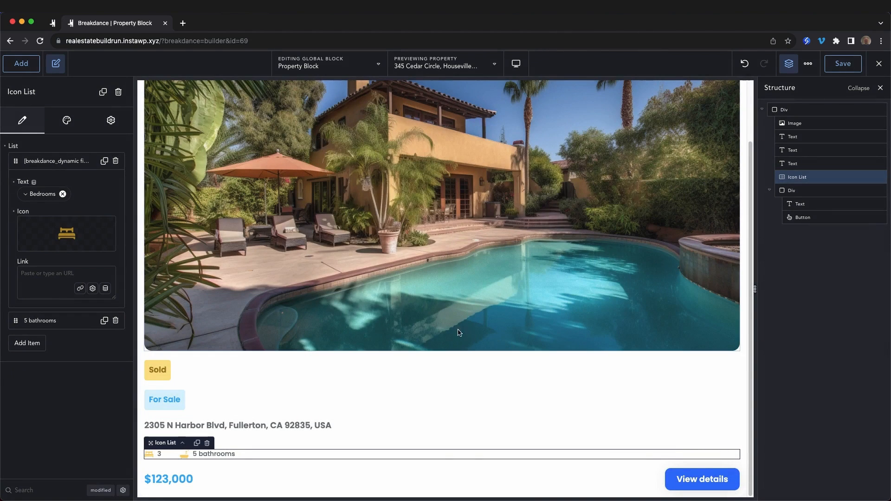
click(27, 198)
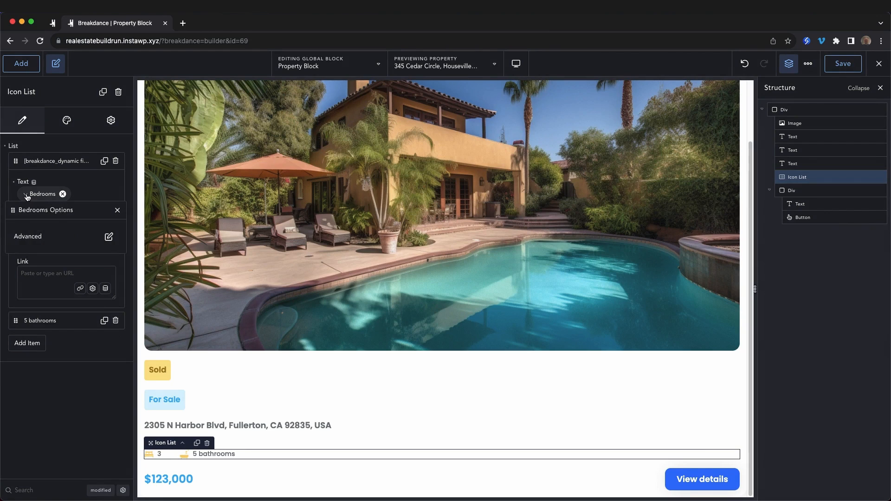
click(108, 237)
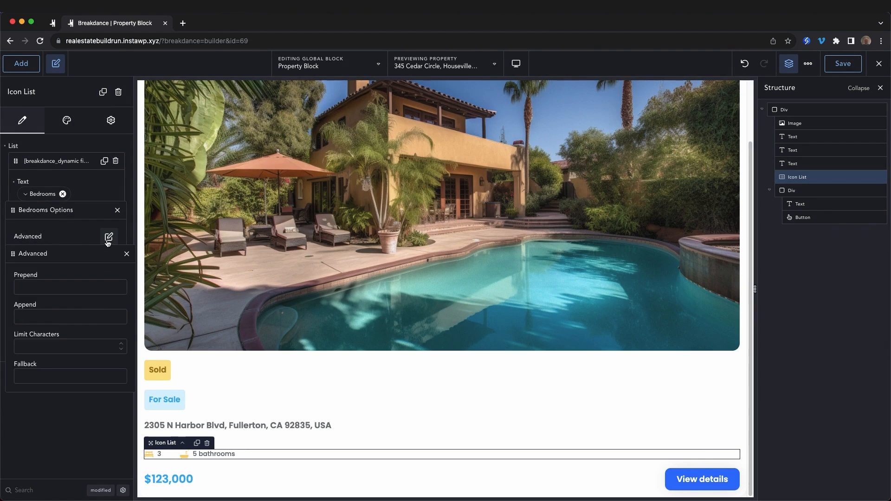
click(43, 316)
text(Bedrooms)
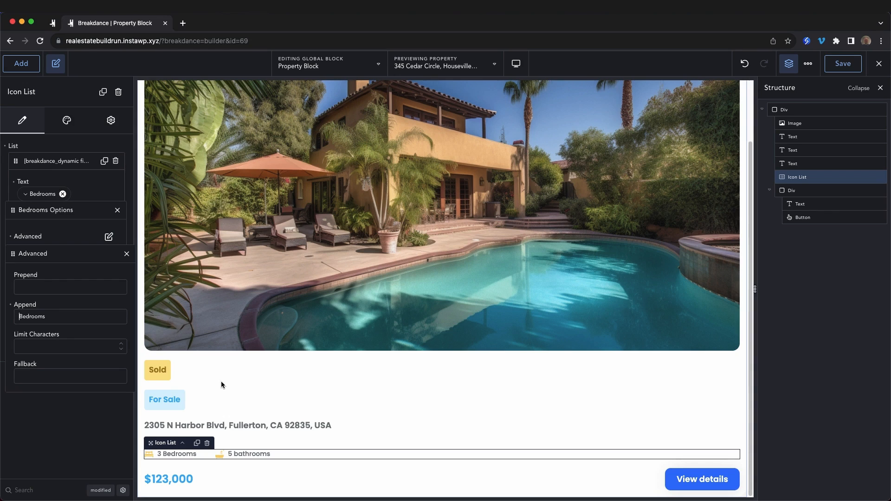
click(54, 159)
click(54, 159)
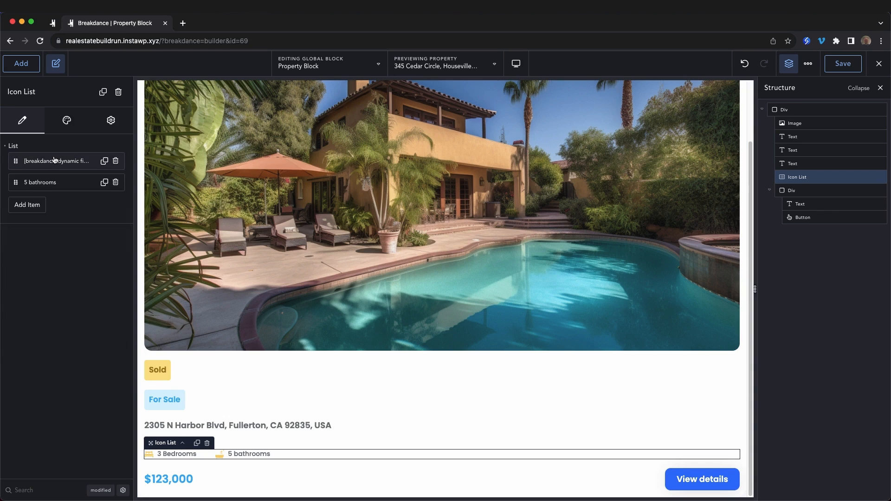
- Replace the "5 bathrooms" icon list item's text with the ACF Bathrooms field and append "Bathrooms" to its value
click(48, 183)
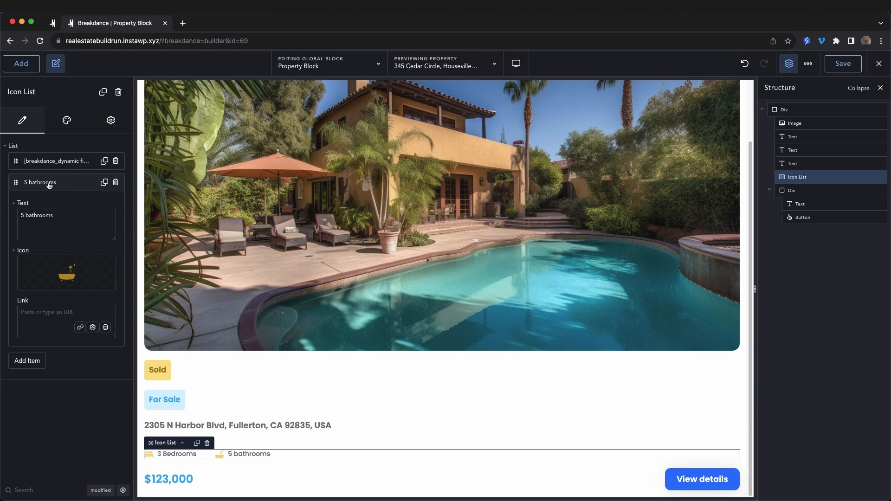
click(34, 205)
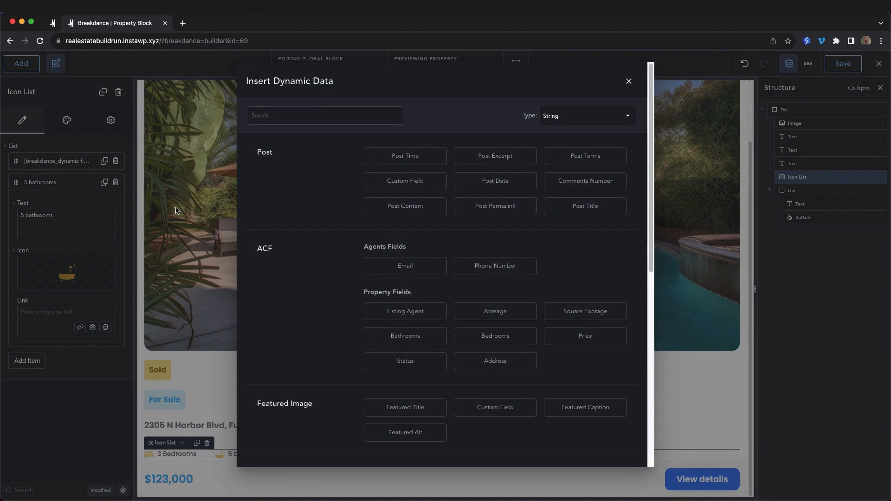
click(422, 340)
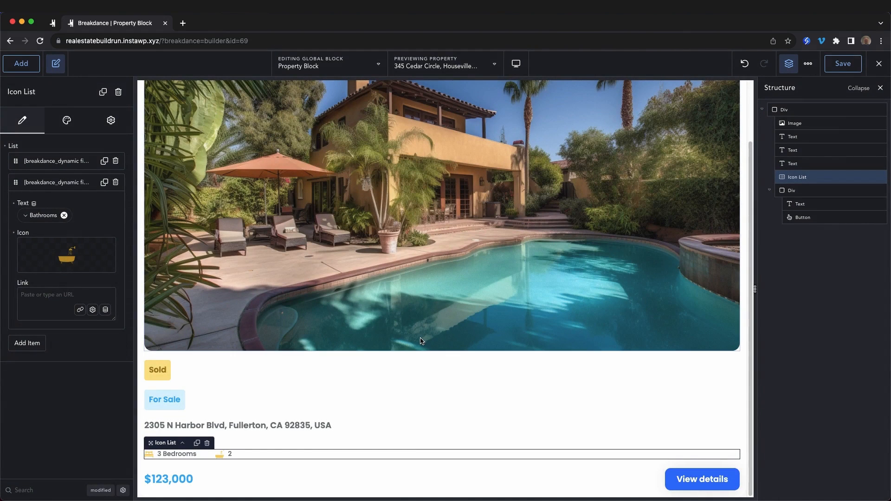
click(43, 215)
click(109, 260)
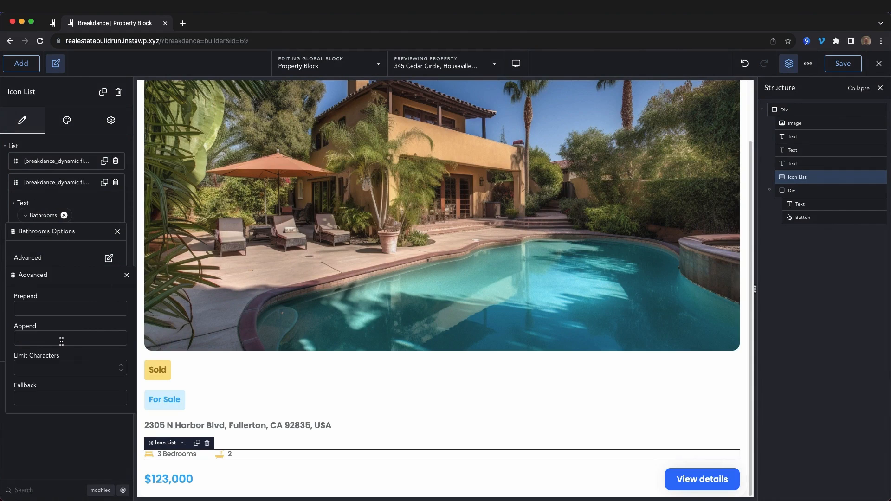
text(Bathrooms)
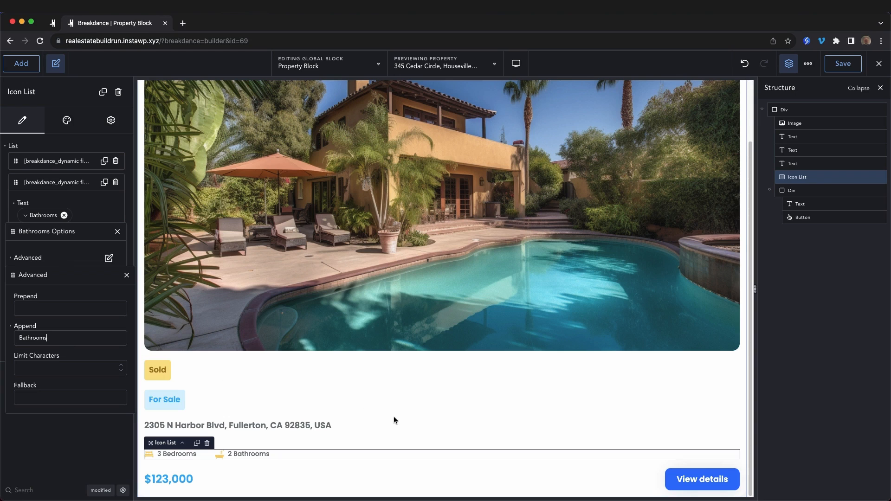
- Replace the "$123,000" text with the ACF Price property field and prepend "$" to its value
click(175, 484)
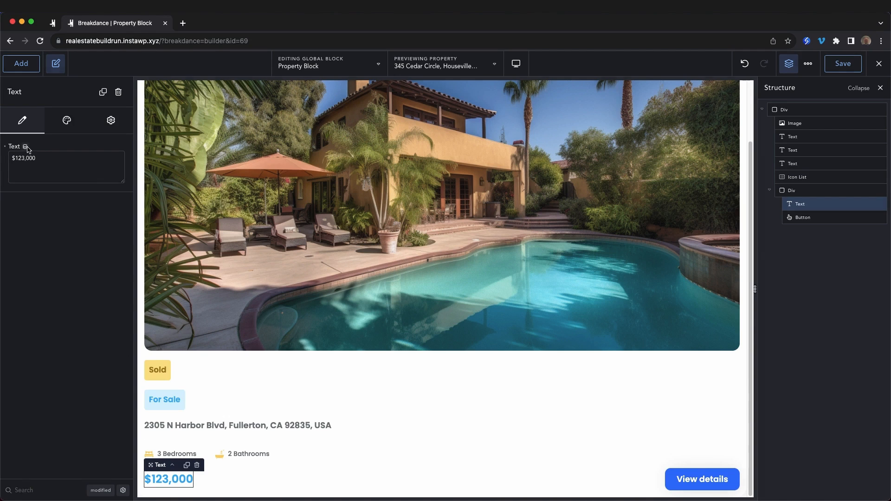
click(26, 147)
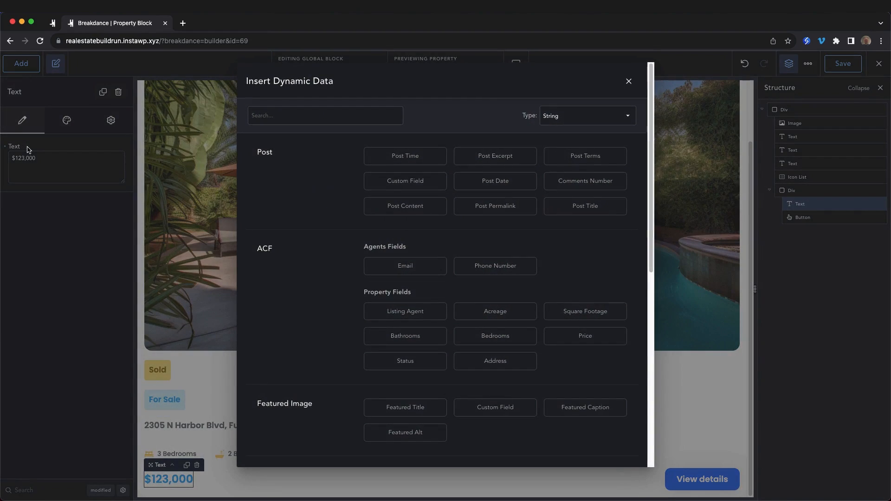
click(586, 336)
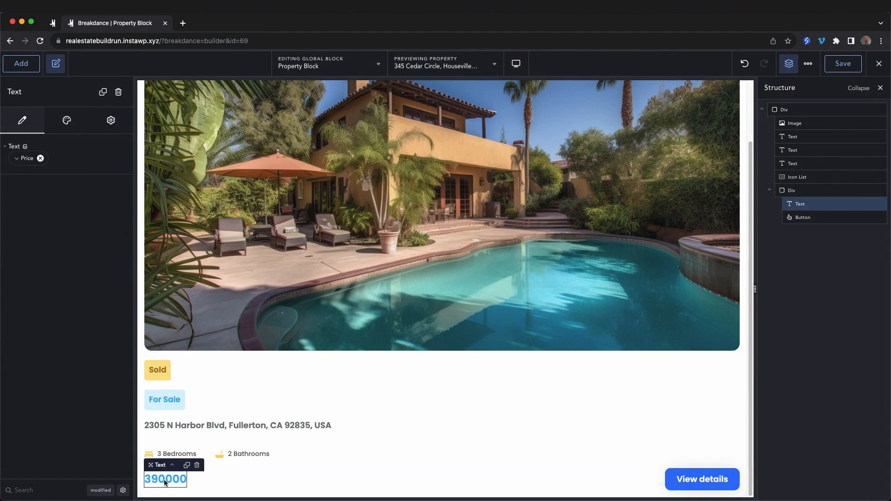
click(20, 161)
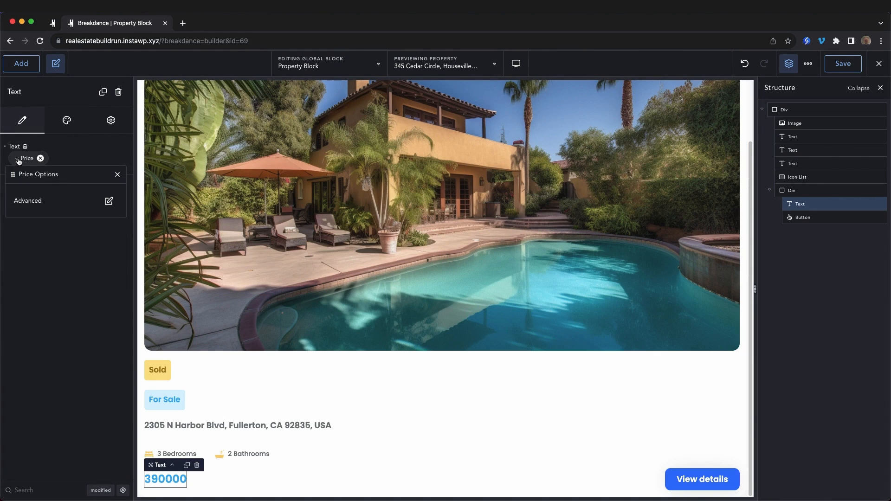
click(108, 202)
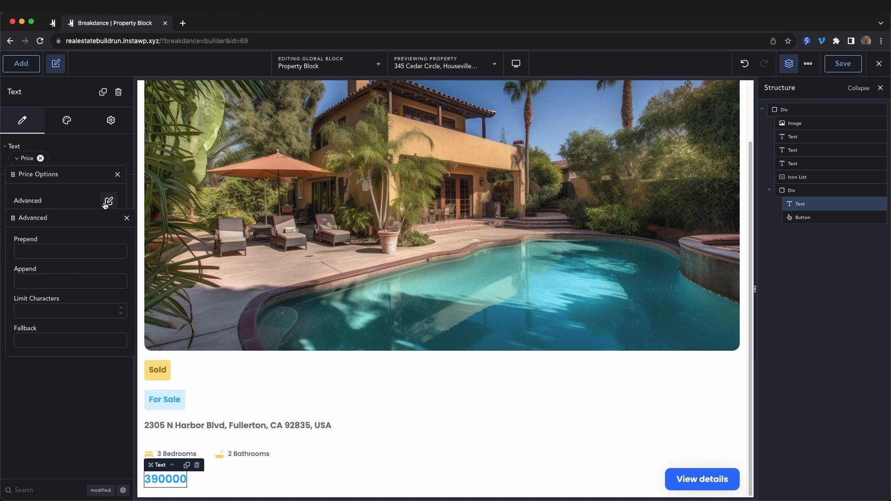
click(53, 254)
text($)
click(127, 218)
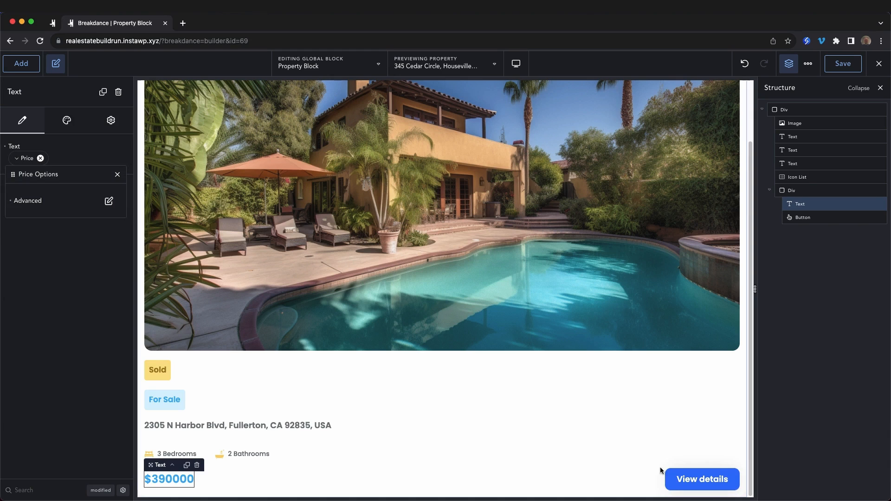
- Set the "View details" button's link to the dynamic Post Permalink
click(727, 486)
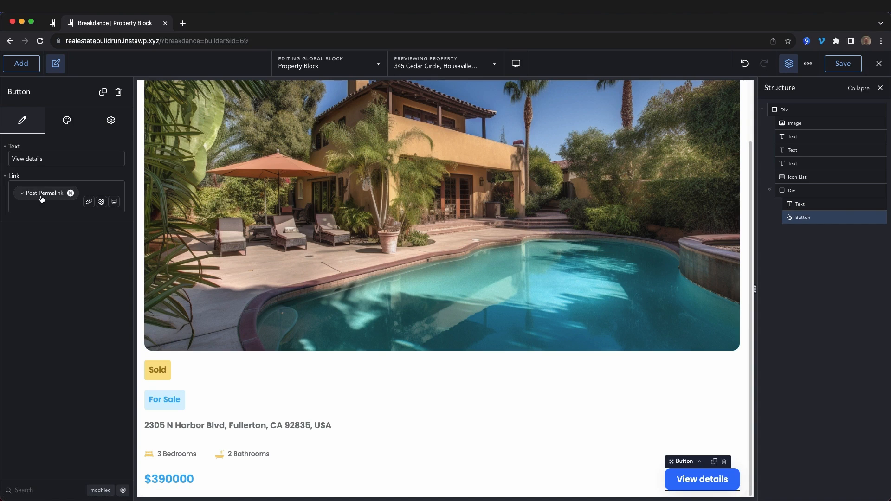
click(114, 202)
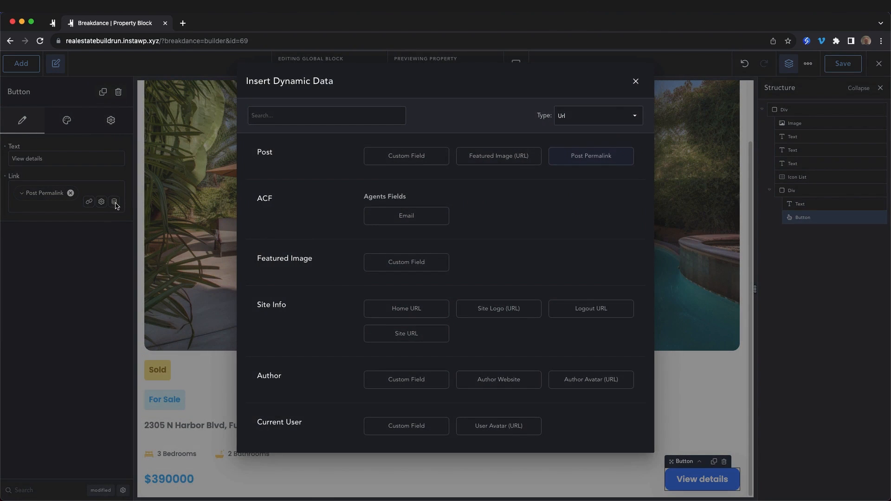
click(598, 157)
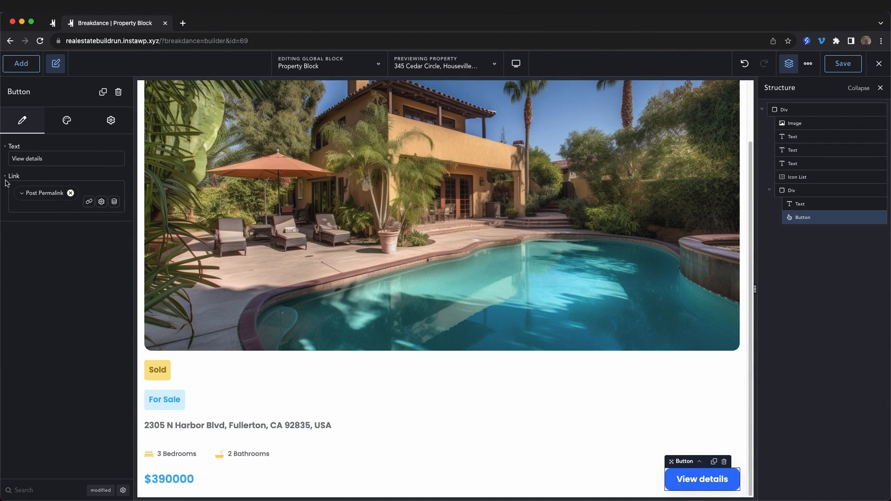
- Save the Property Block and exit the builder to the Global Blocks list in WordPress
scroll(742, 130, up, 3)
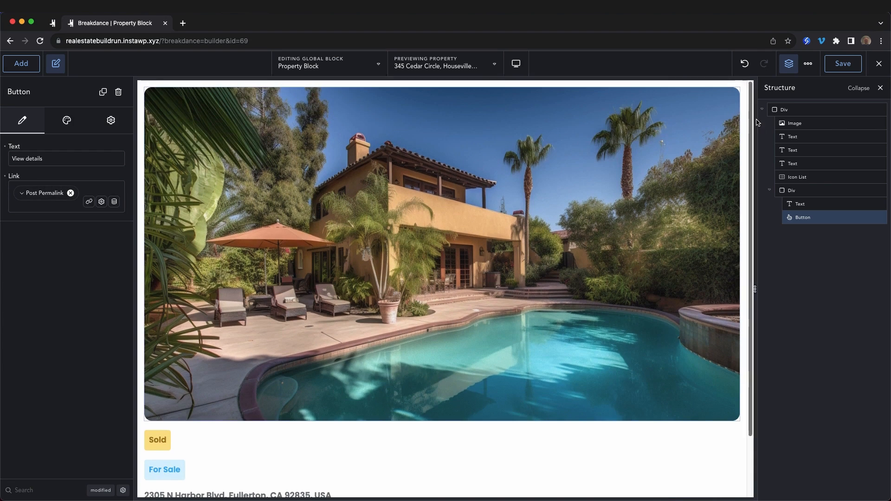
click(843, 65)
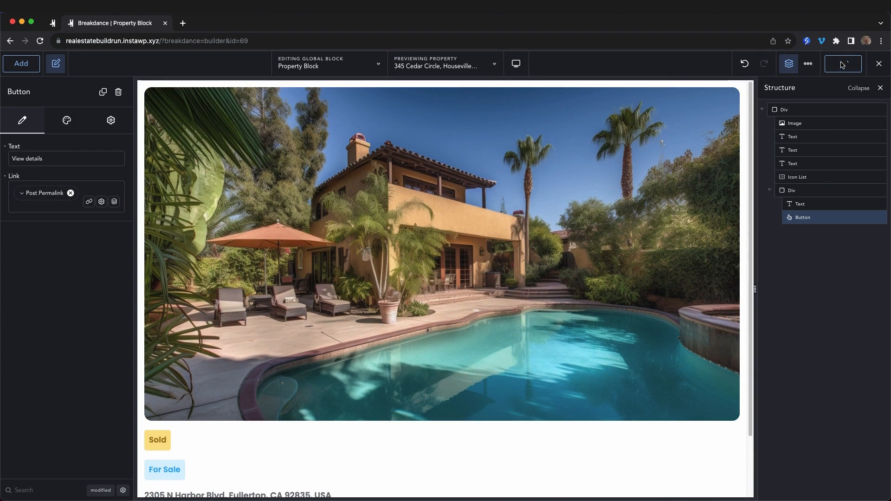
click(872, 67)
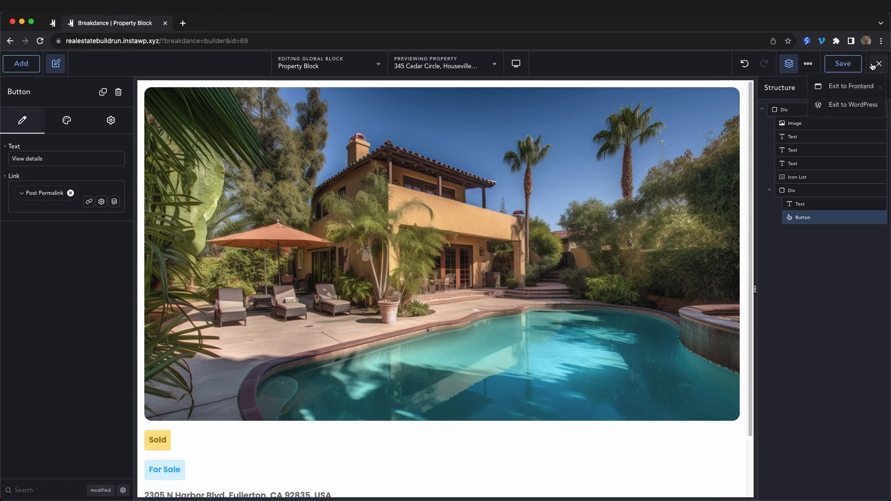
click(860, 86)
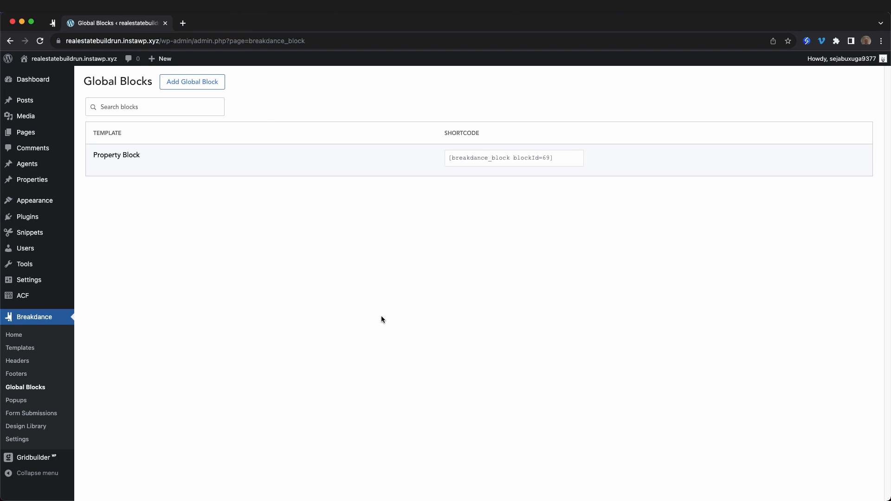
- Open the Property Block for editing in Breakdance in a new browser tab
right_click(133, 167)
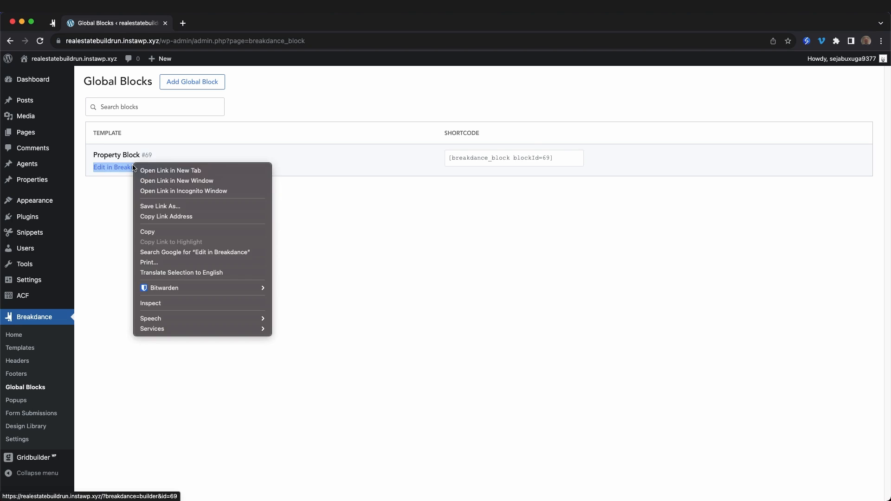
click(171, 170)
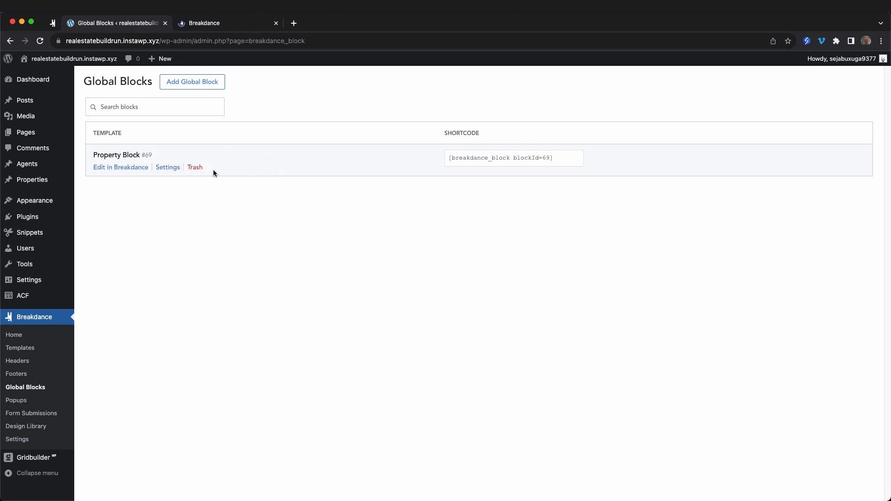
- Add a global block titled "Agent Block" and open it for editing in Breakdance
click(204, 86)
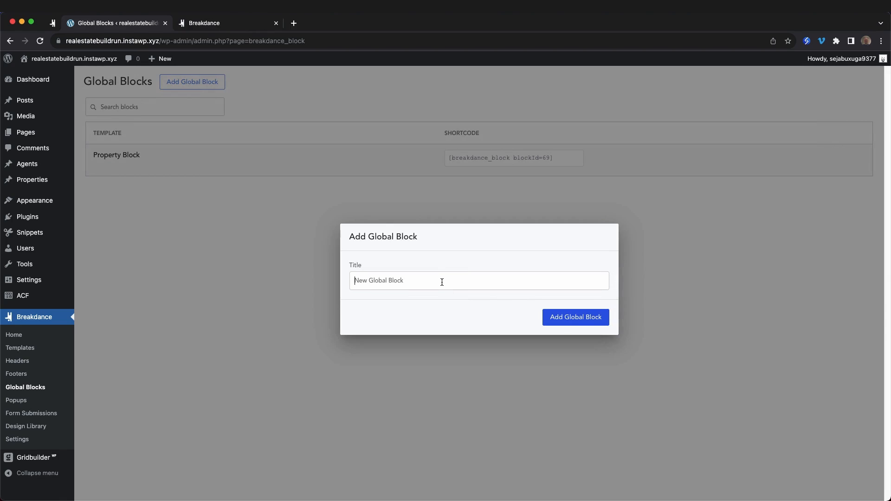
text(Agent B)
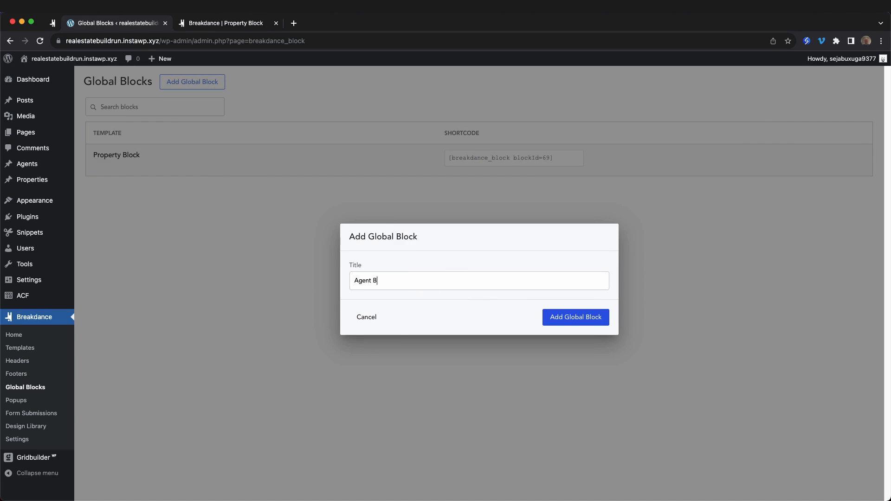
text(lock)
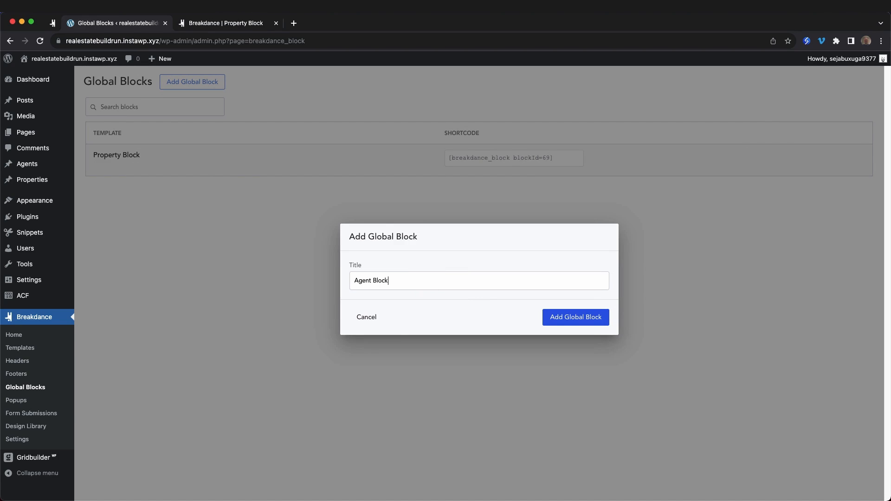
click(596, 320)
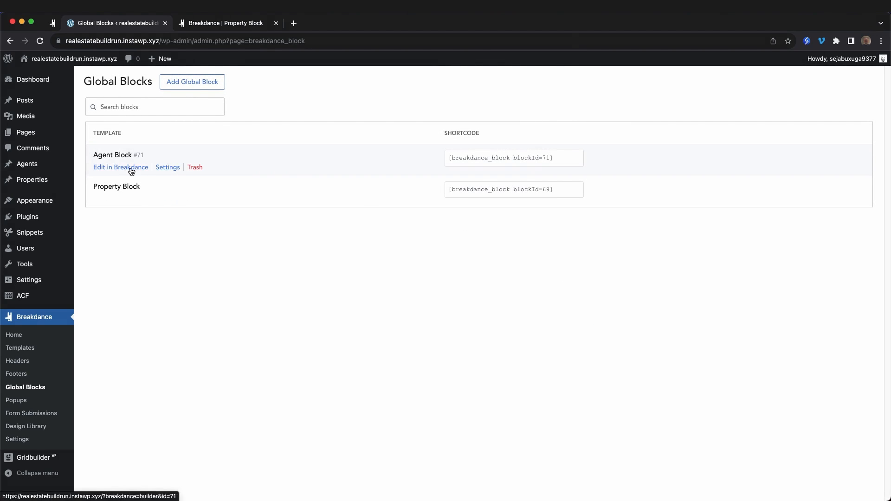
click(131, 168)
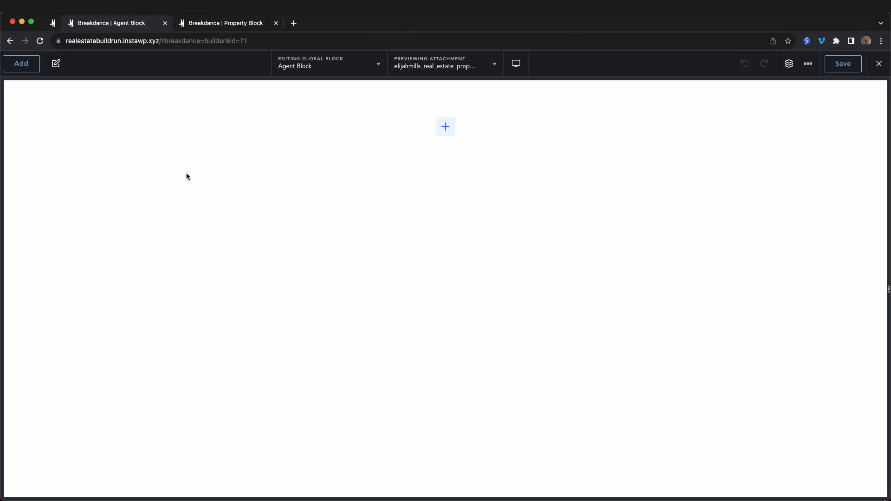
- Copy the outermost Div from the Property Block, close that block's browser tab, and paste the Div into the empty Agent Block
click(211, 24)
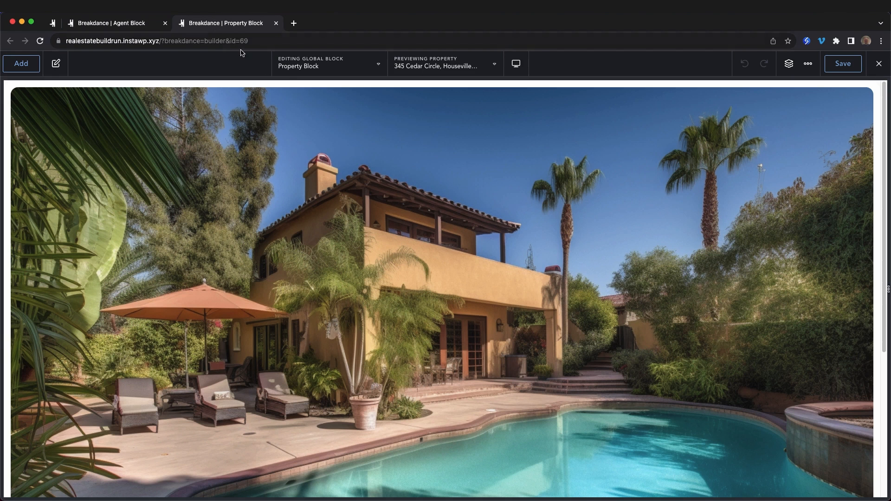
click(789, 63)
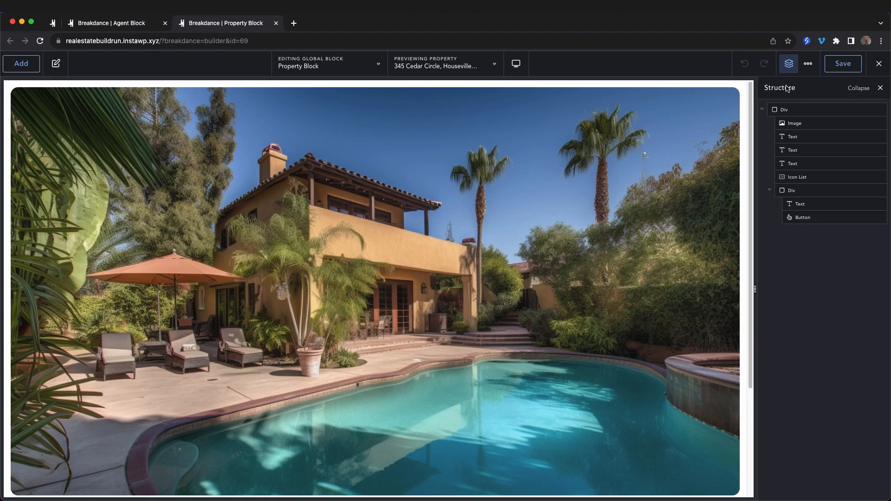
click(794, 109)
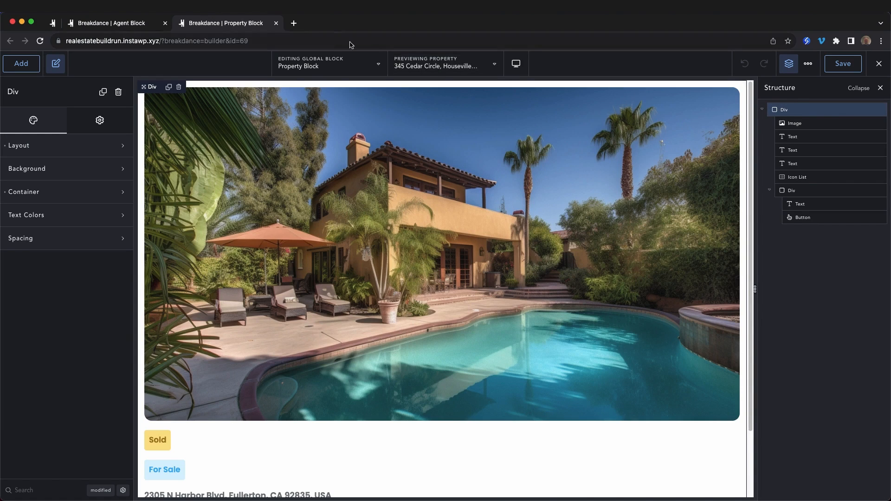
click(277, 23)
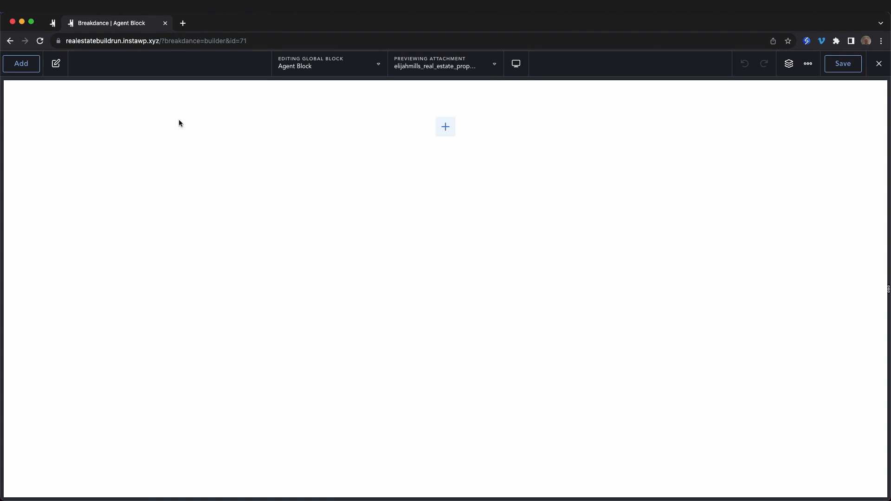
key(super+v)
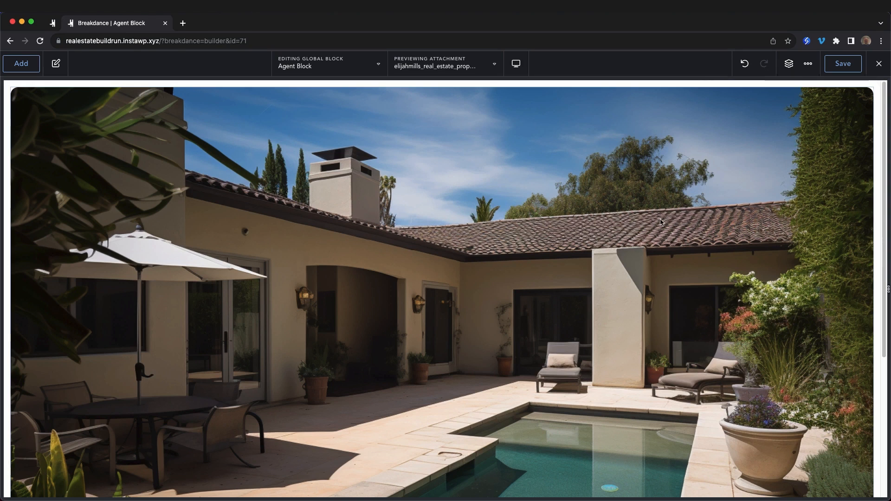
- Open the list of content that the Agent Block can be previewed with
click(462, 68)
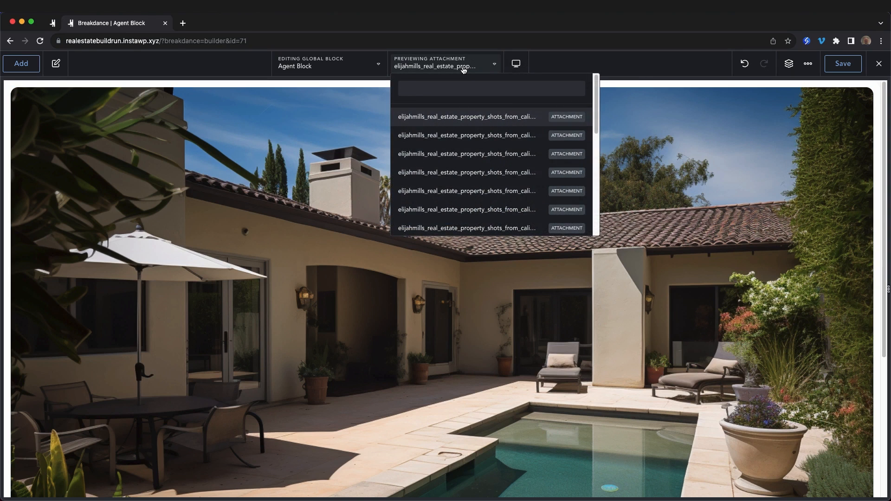
- Switch the Agent Block's preview from the attachment to an agent post
text(anita)
click(433, 118)
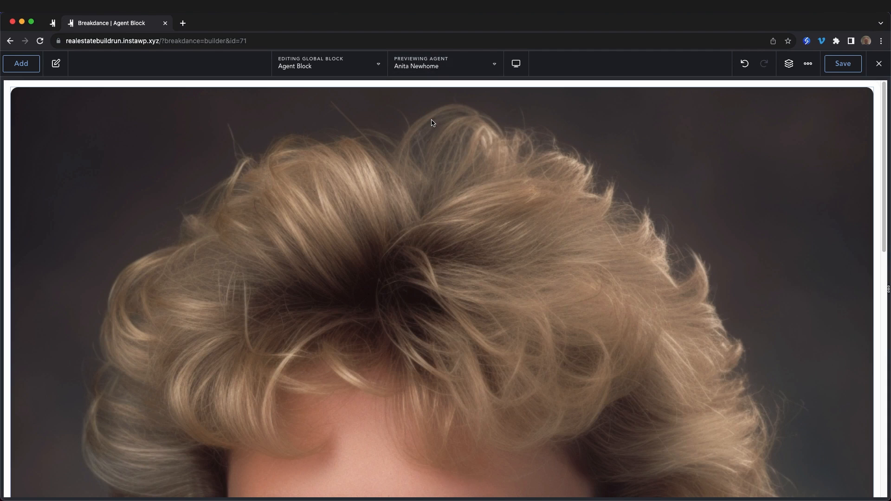
scroll(613, 274, down, 10)
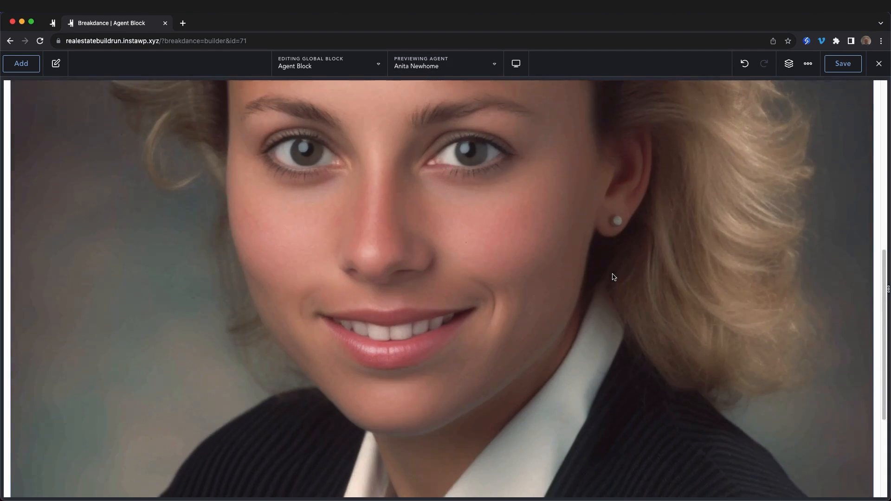
scroll(613, 277, down, 4)
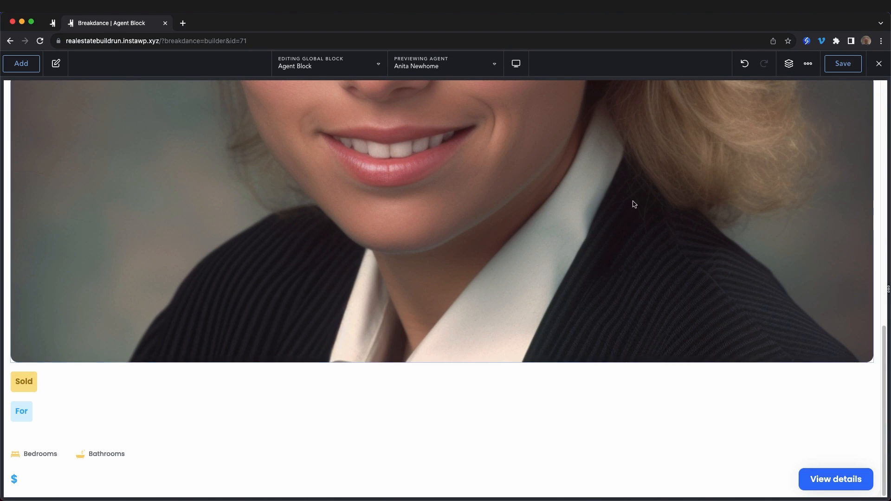
- Replace the Address dynamic data in the third text element with the Post Title
click(789, 64)
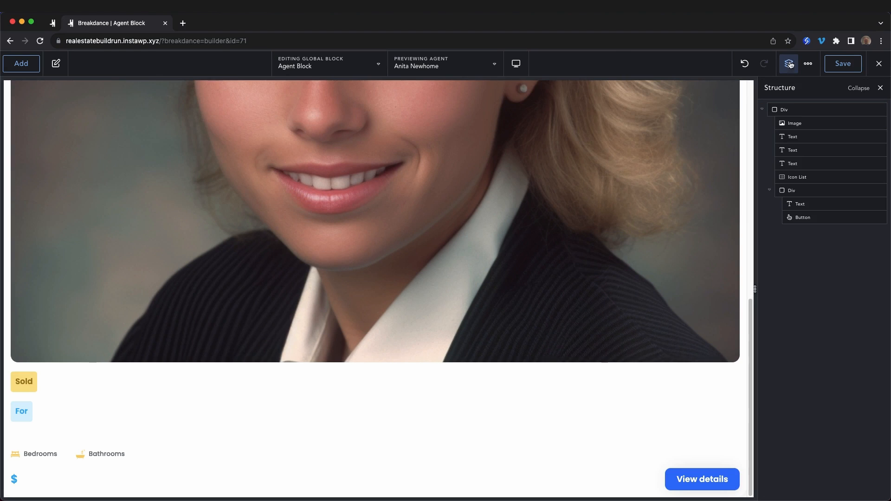
click(796, 165)
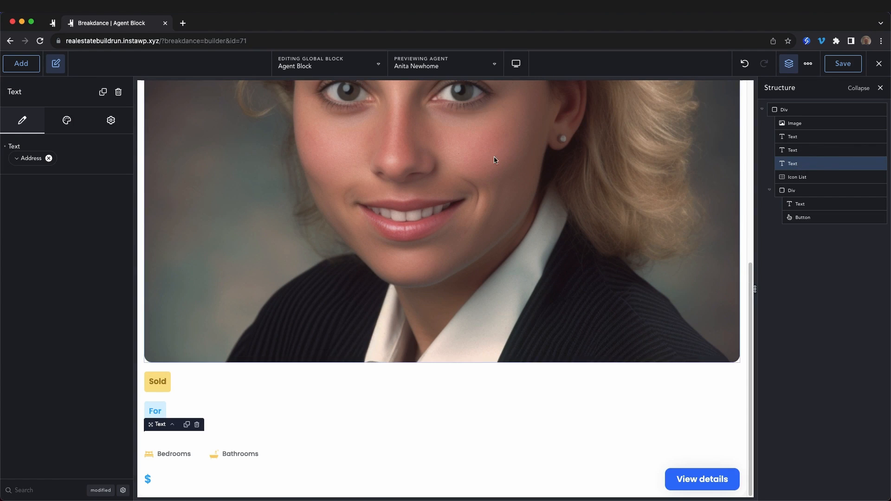
click(26, 147)
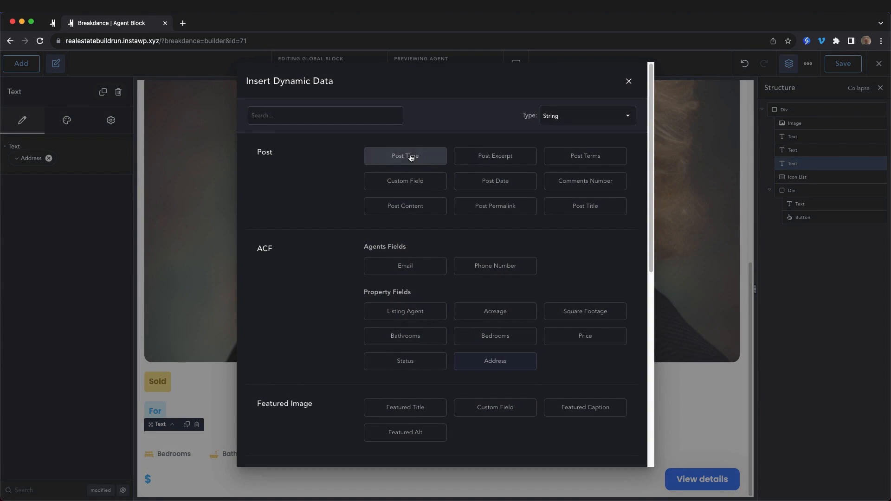
click(572, 204)
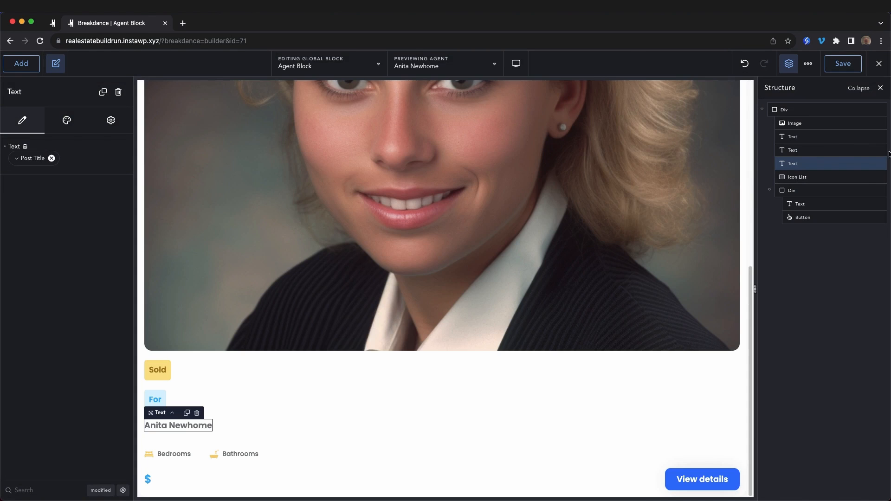
- Delete the Sold and For badges, the icon list, and the nested Div holding the price text and View details button
click(877, 151)
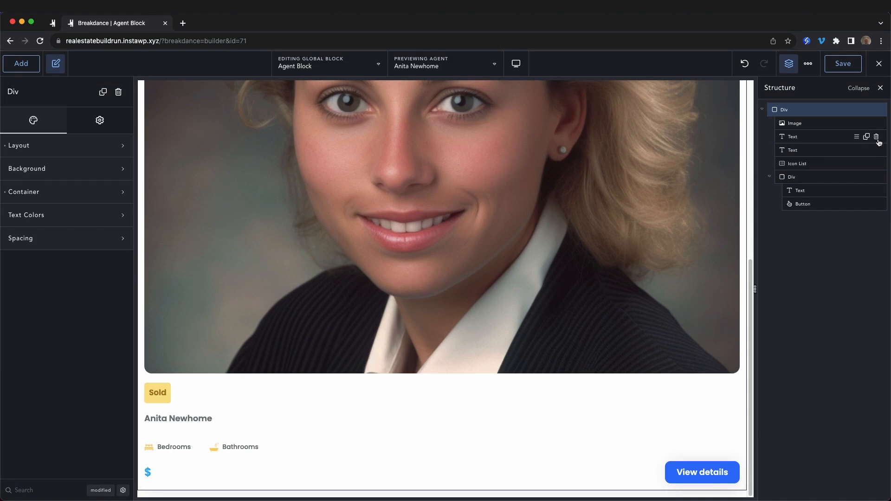
click(876, 137)
click(877, 151)
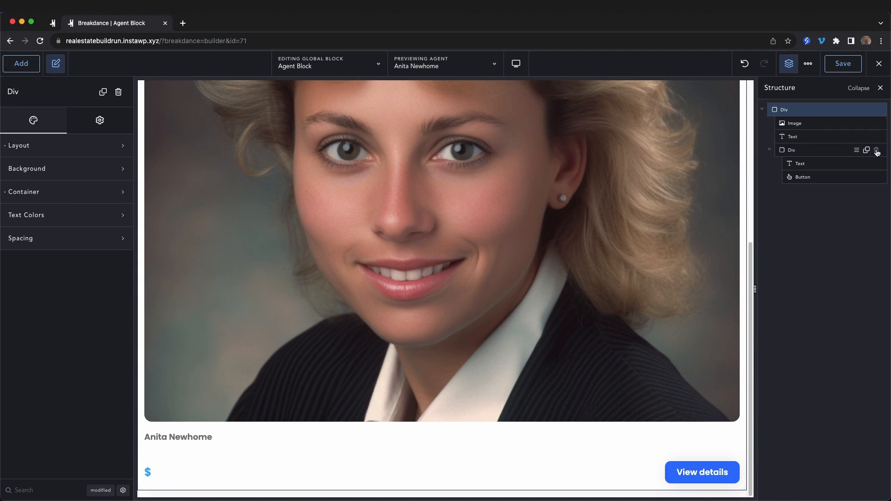
click(877, 151)
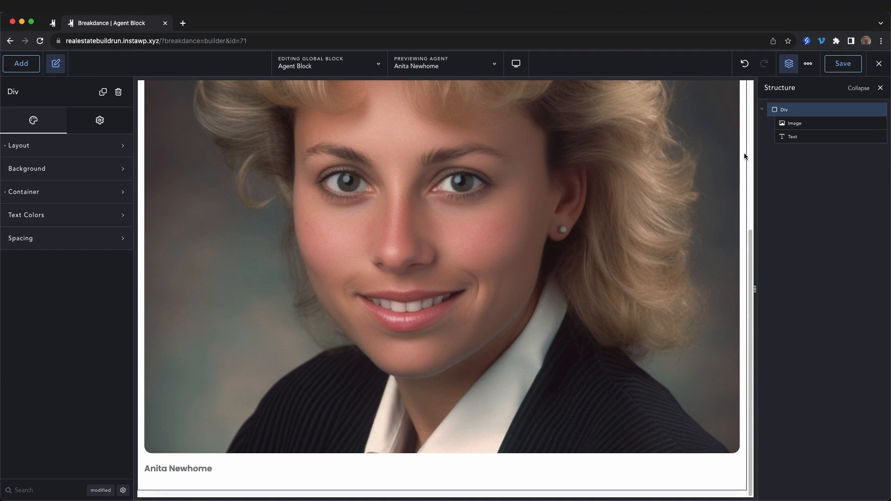
- Add an Advanced Accordion below the agent name and delete its Video, Text and Testimonial items
click(17, 64)
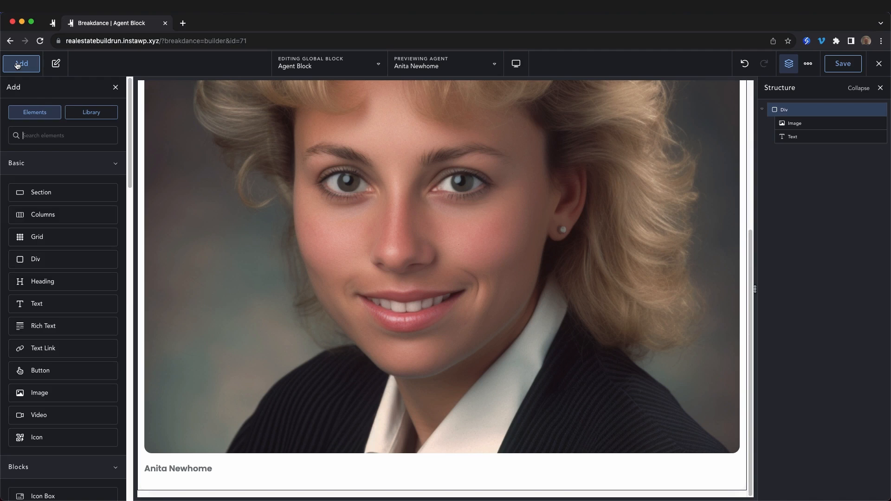
text(Advanced)
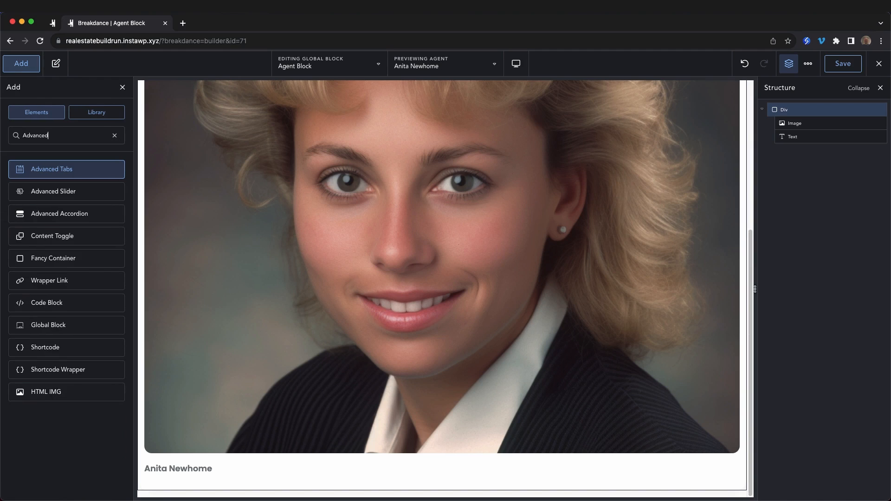
click(89, 214)
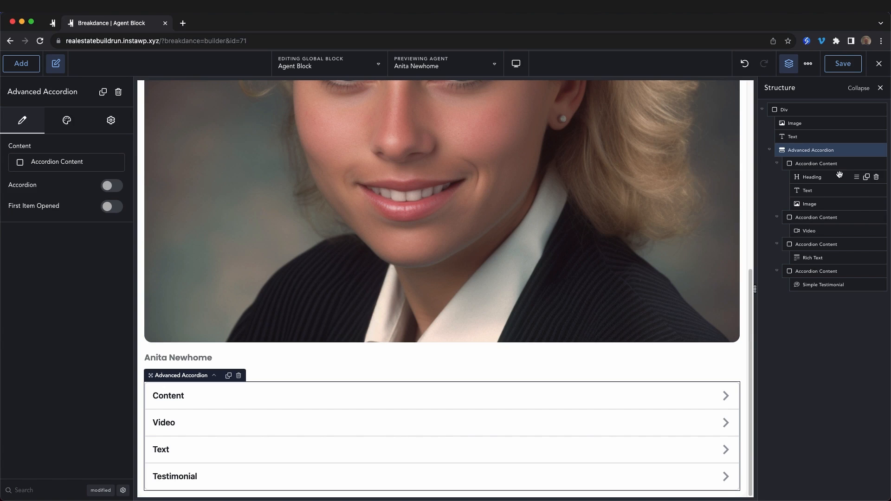
click(877, 218)
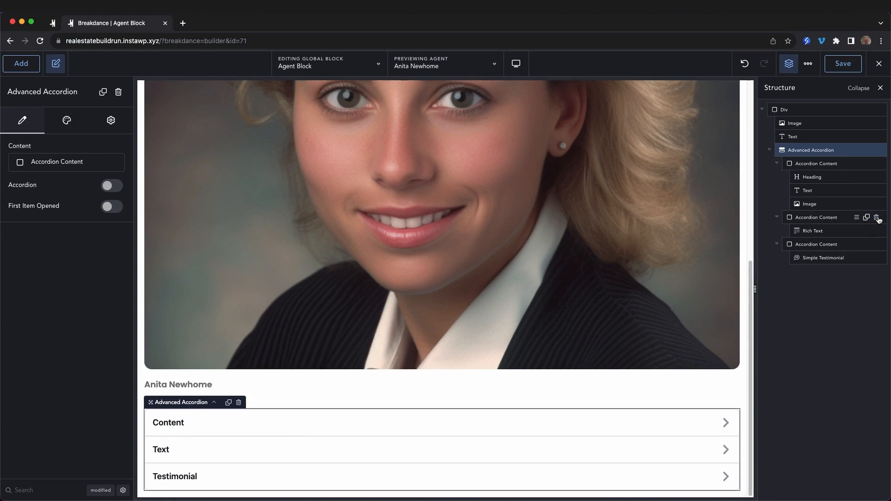
click(877, 218)
click(876, 218)
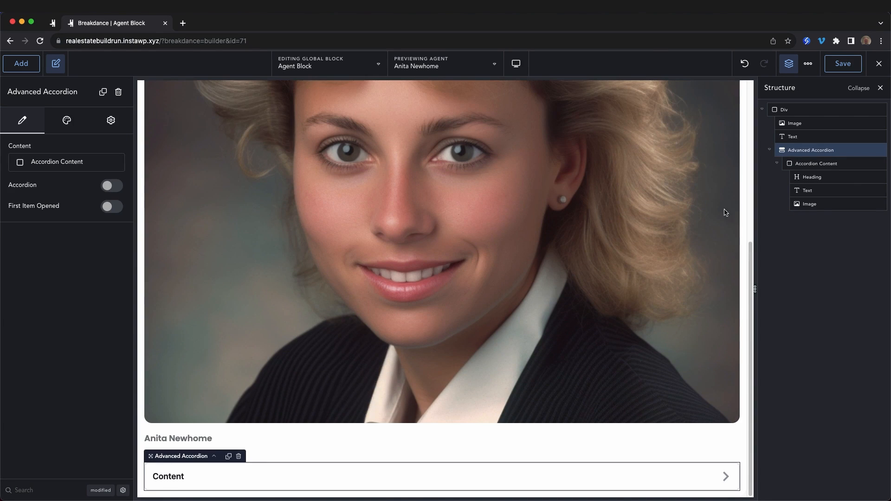
- Title the remaining accordion item "Contact Agent" and clear its container background colour
click(835, 167)
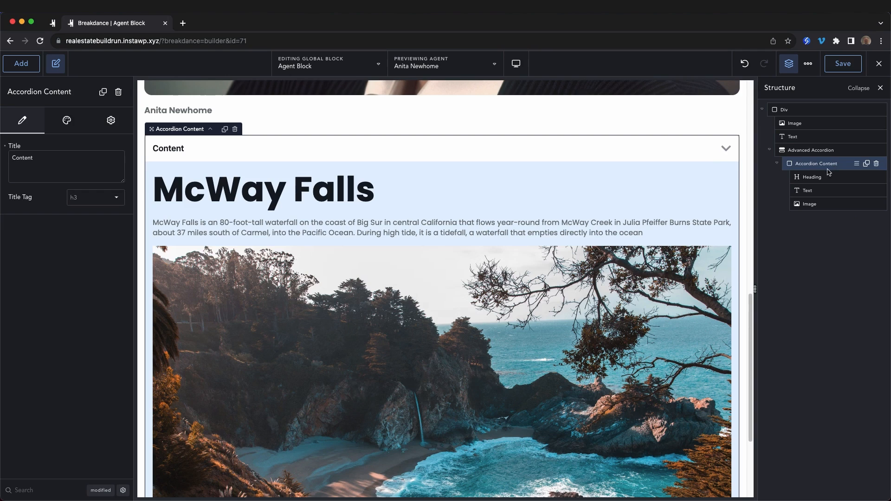
double_click(47, 166)
text(Contact Agent)
click(66, 122)
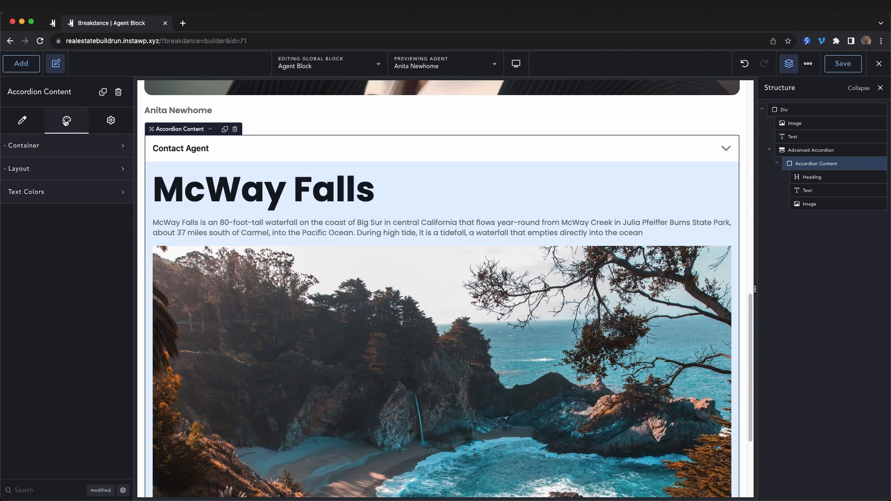
click(51, 152)
click(92, 174)
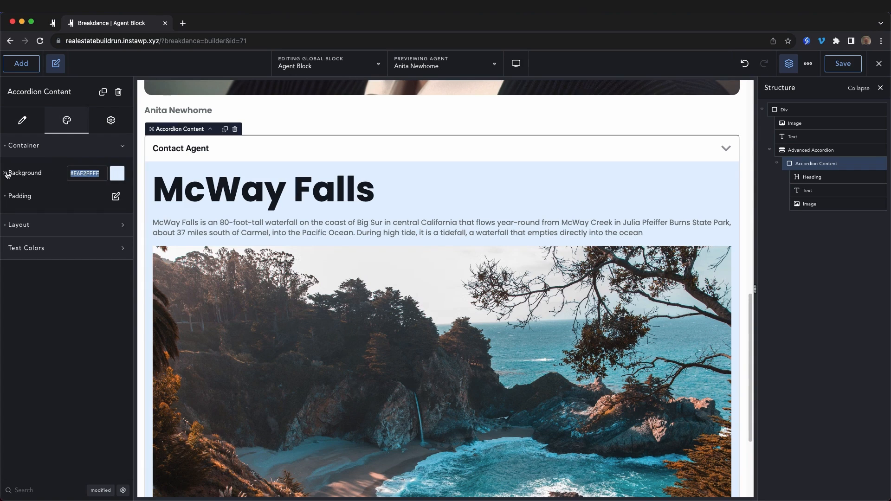
key(BackSpace)
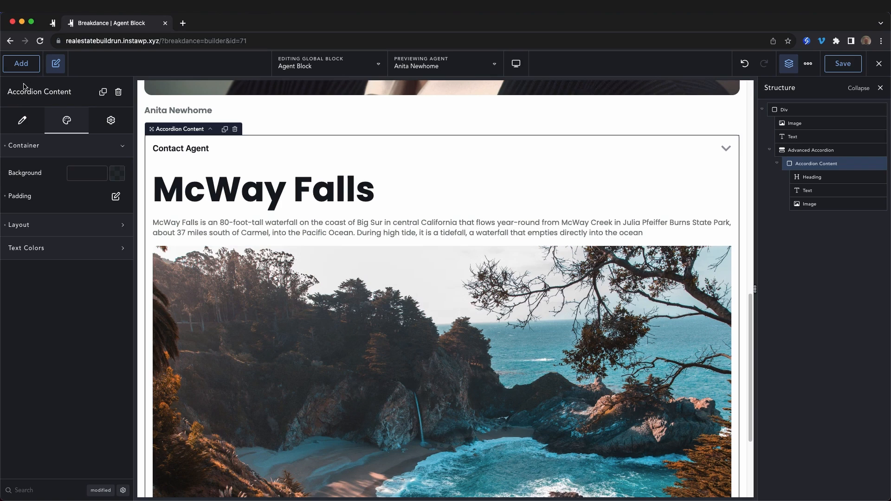
- Add a Form Builder inside the accordion item and delete the placeholder heading, text and image
click(24, 65)
text(form)
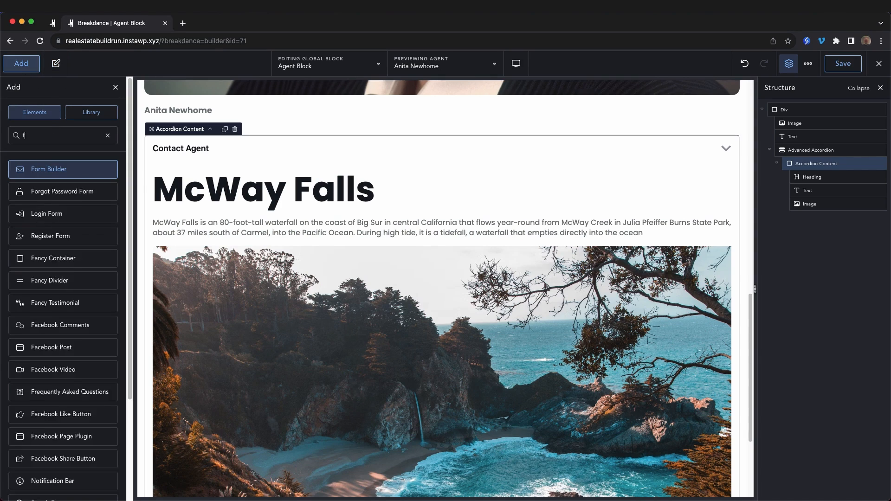
click(47, 168)
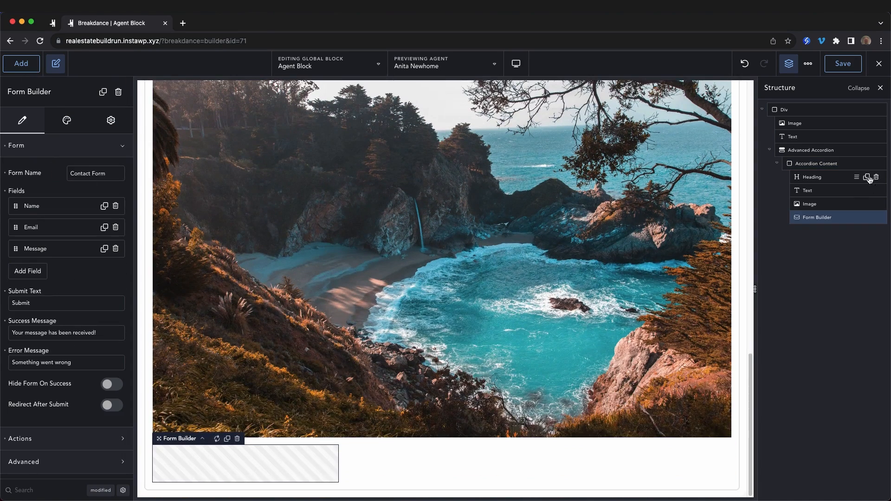
click(877, 178)
click(877, 178)
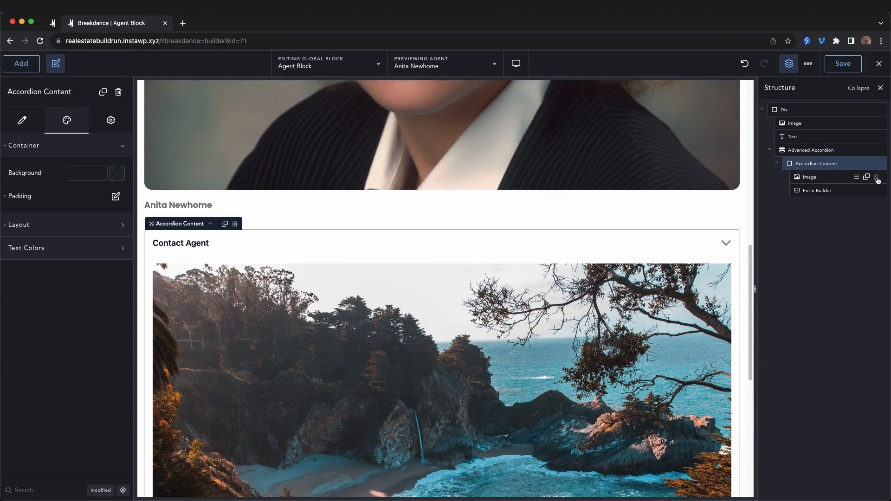
click(876, 178)
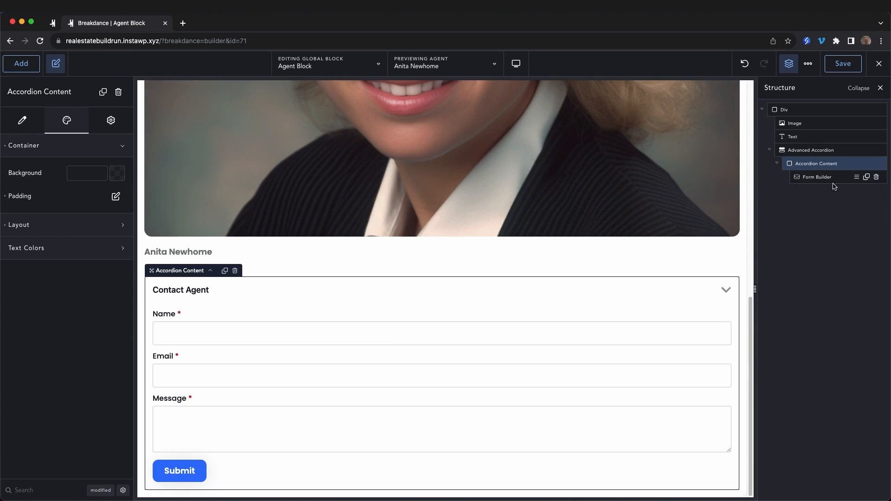
- Delete the contact form's Name field and add a new field of type Hidden
click(328, 338)
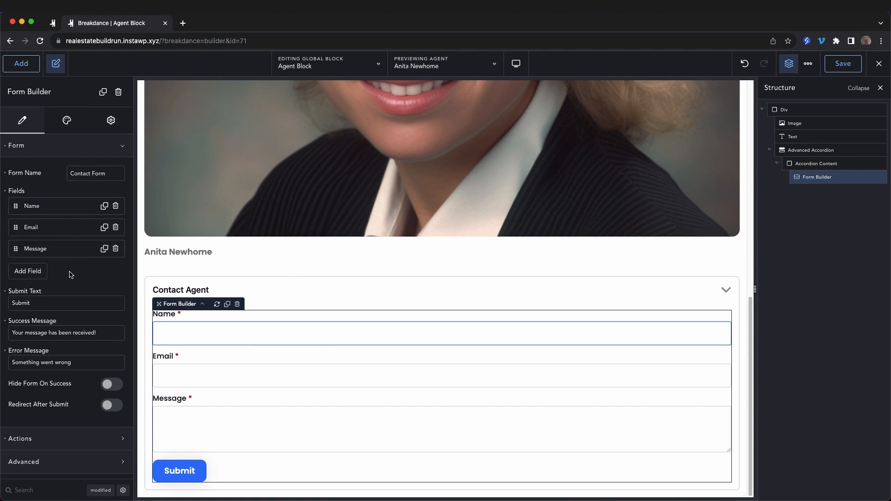
click(116, 207)
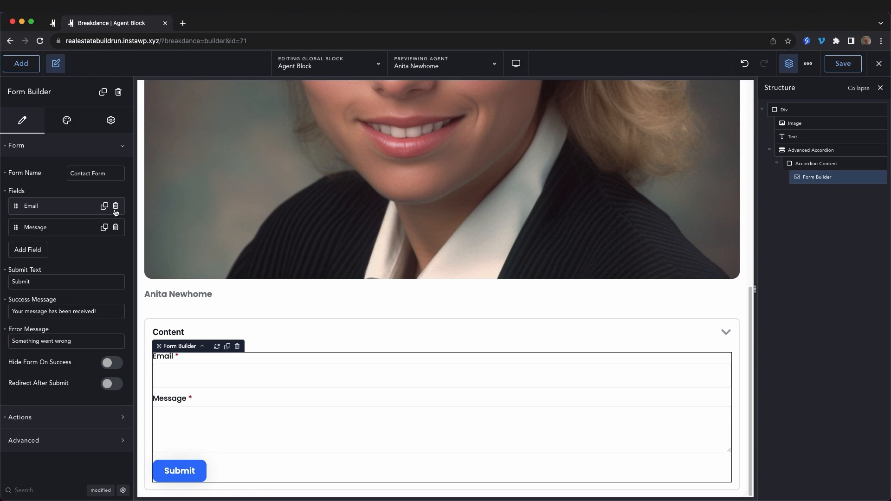
click(22, 250)
click(35, 284)
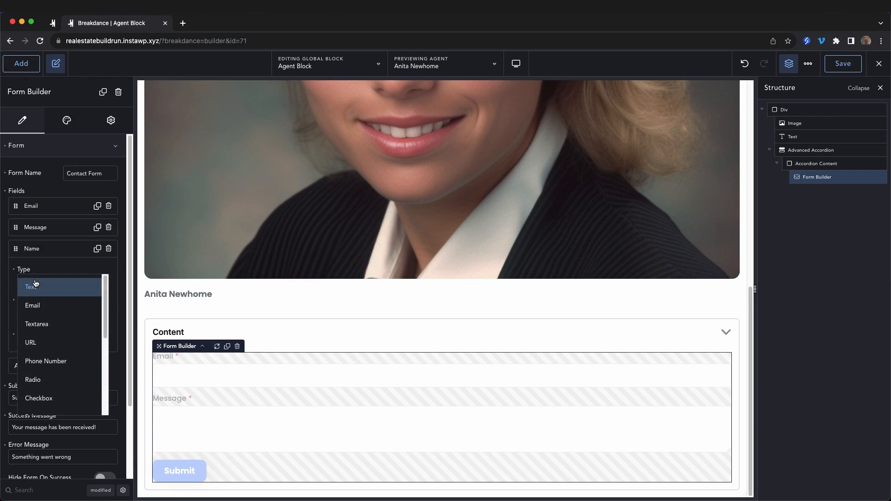
scroll(79, 331, down, 3)
scroll(79, 331, down, 3)
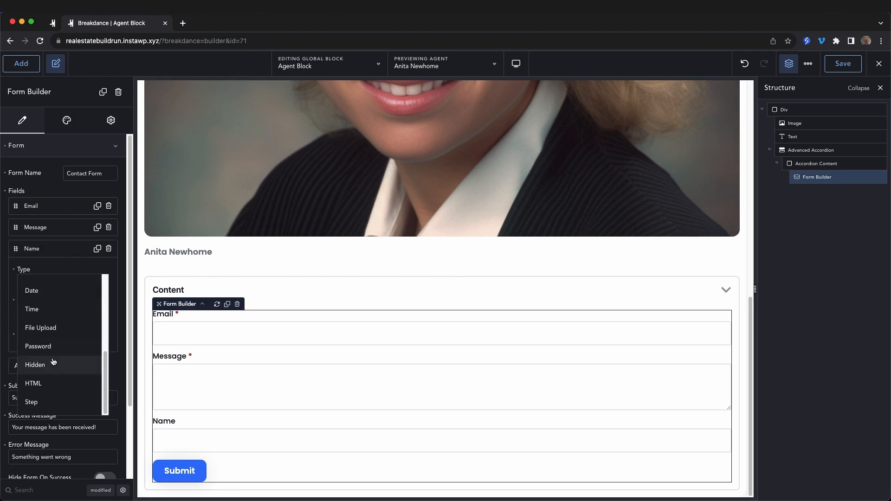
click(54, 362)
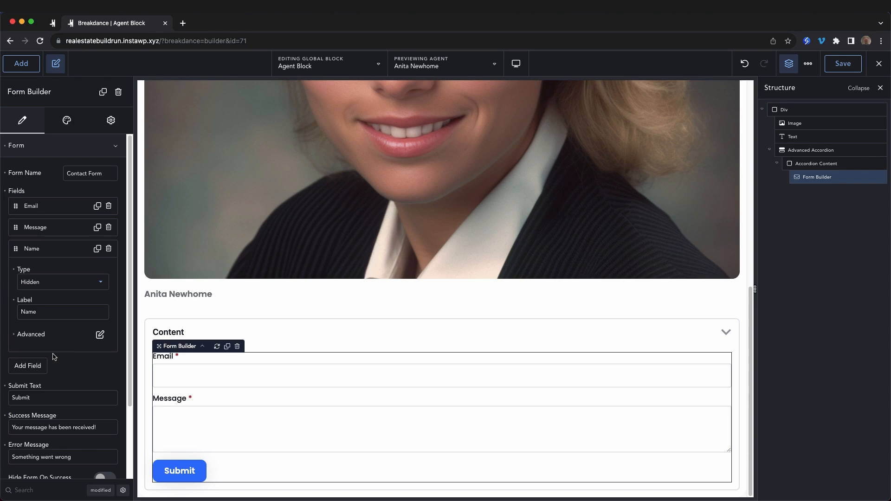
- Label the hidden field "Attn: Agent" and set its advanced value to the dynamic Post Title
double_click(40, 313)
text(Attn)
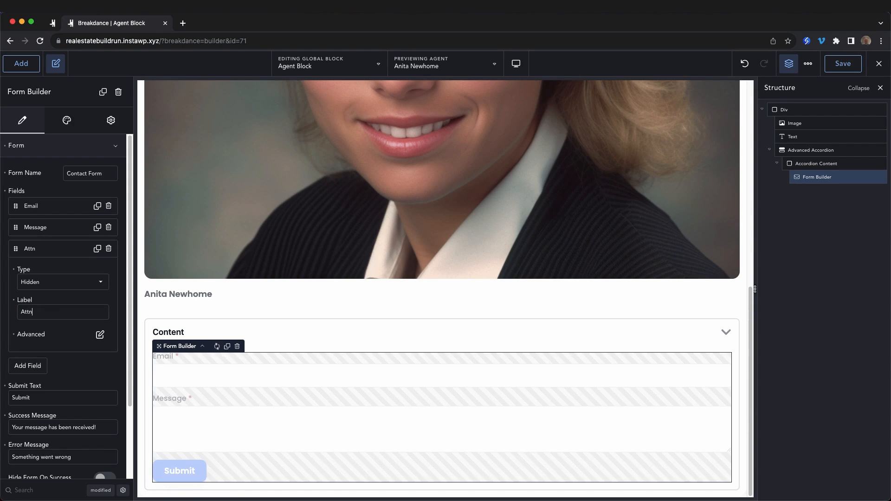
text(: Agent)
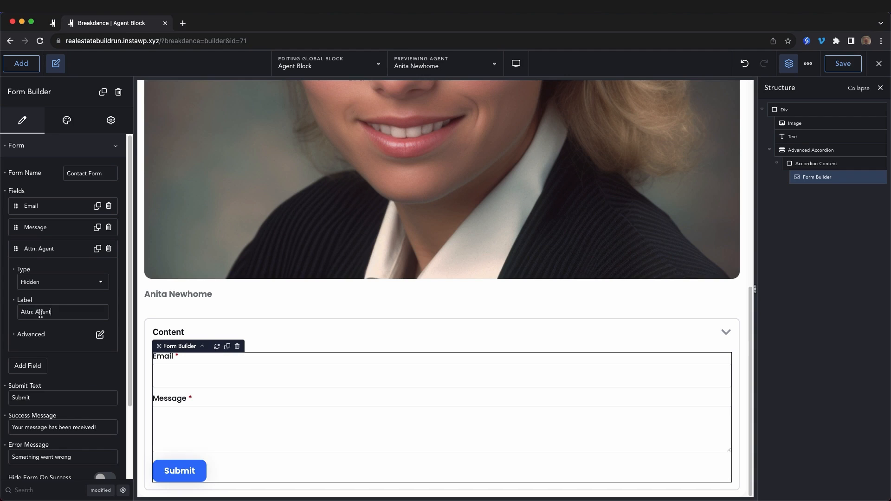
click(100, 335)
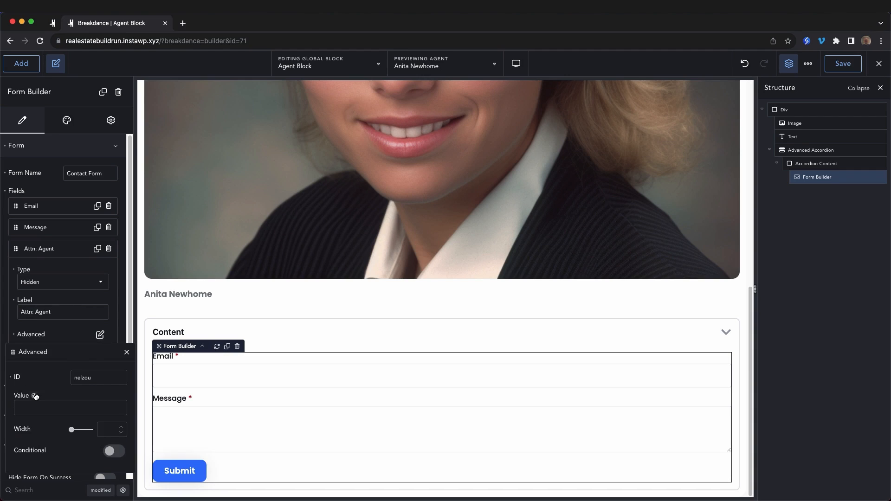
click(35, 396)
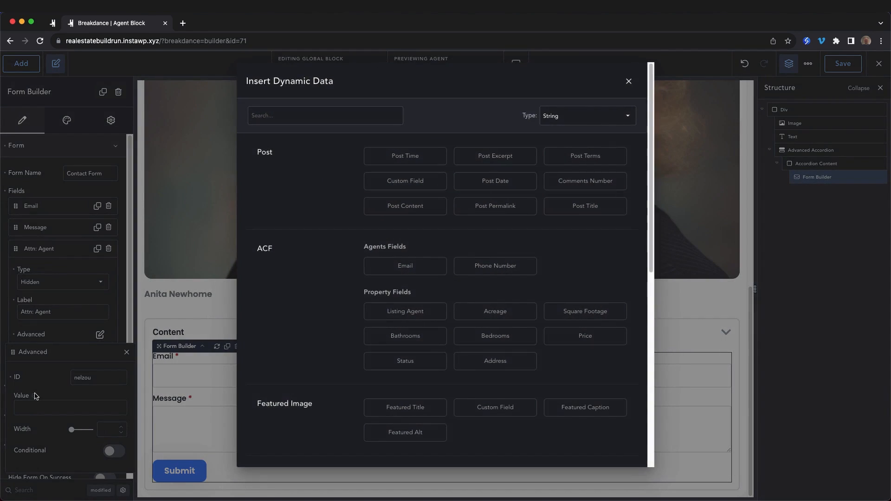
click(613, 205)
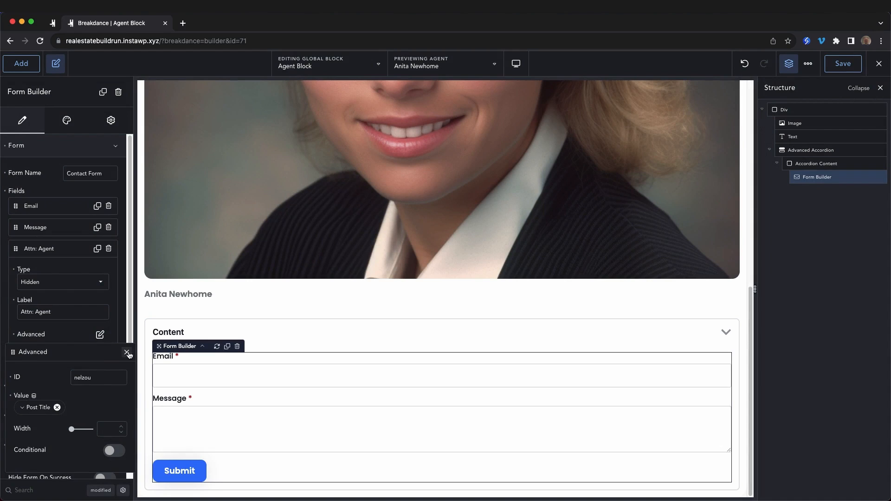
click(127, 352)
- Collapse the Attn: Agent field and move it above Email in the form's field order
click(31, 253)
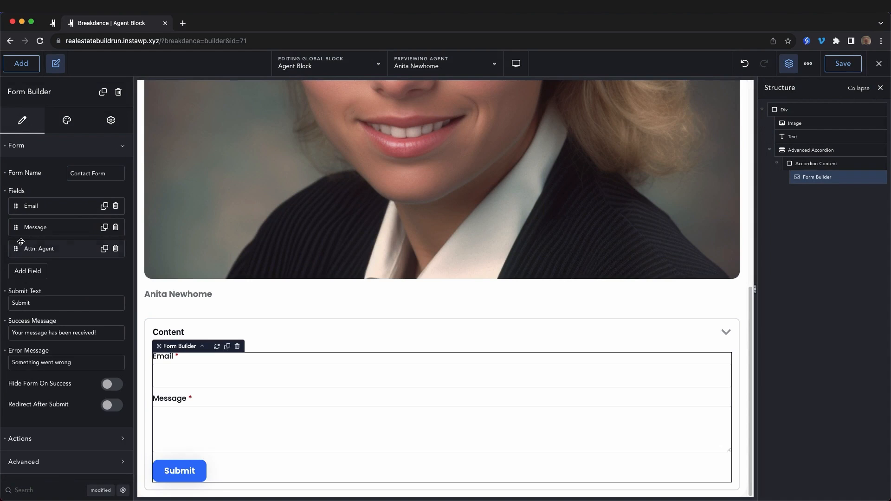
drag(15, 248, 18, 204)
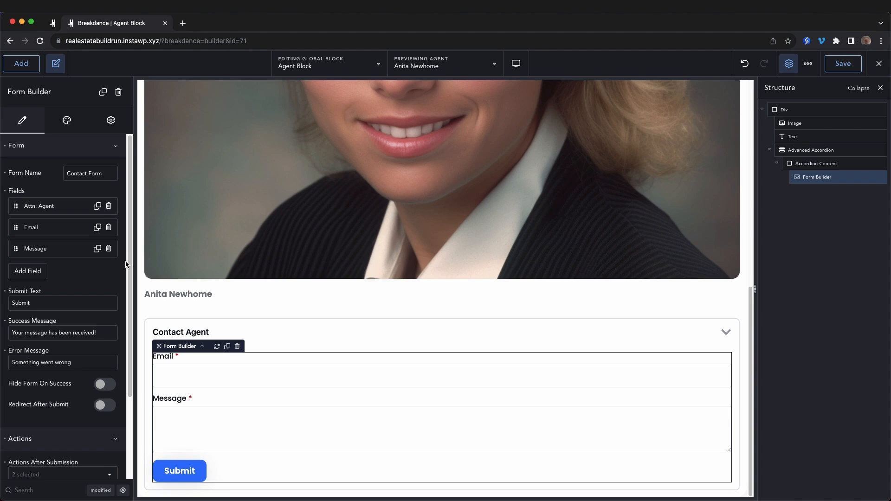
- Add a new field of type Email to the contact form and label it "Agent Email"
click(29, 273)
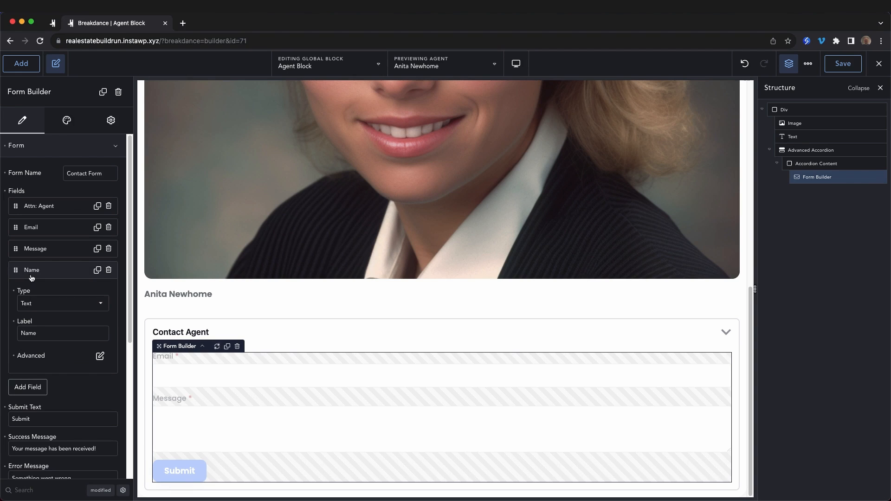
click(40, 304)
click(39, 327)
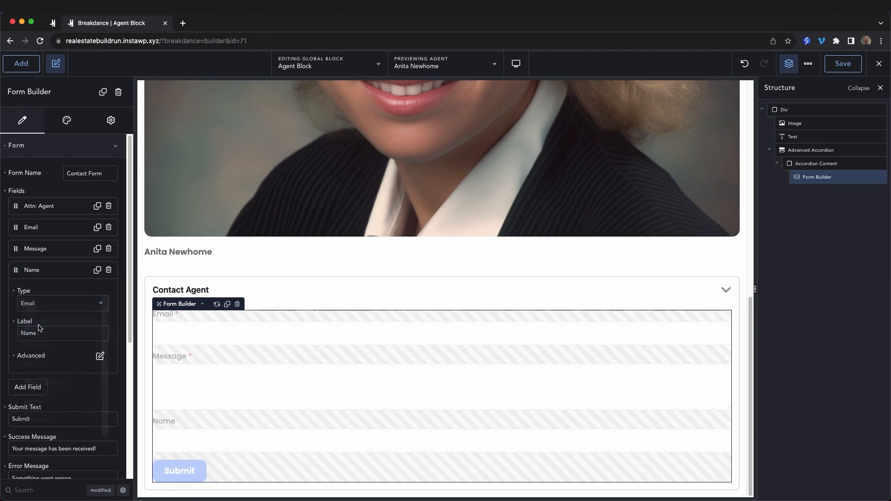
double_click(40, 332)
text(Agent Email)
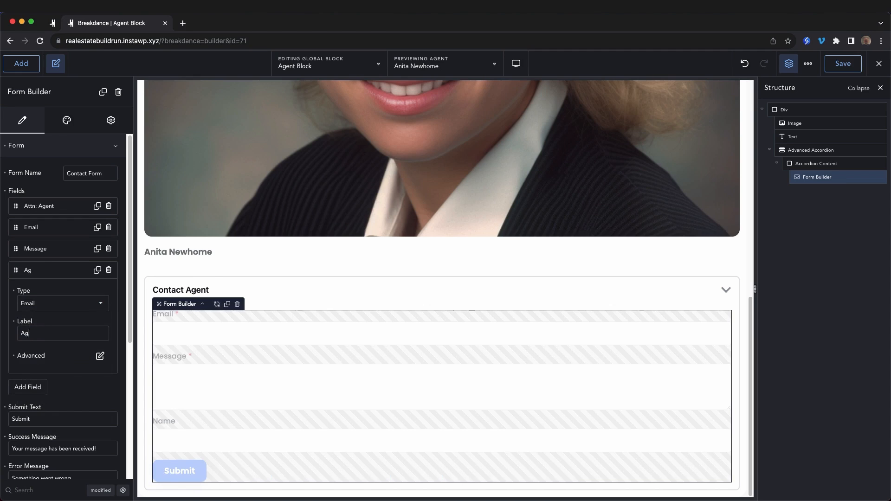
- Set the Agent Email field's advanced value to the dynamic ACF Agents field Email and collapse the field
click(100, 356)
click(34, 369)
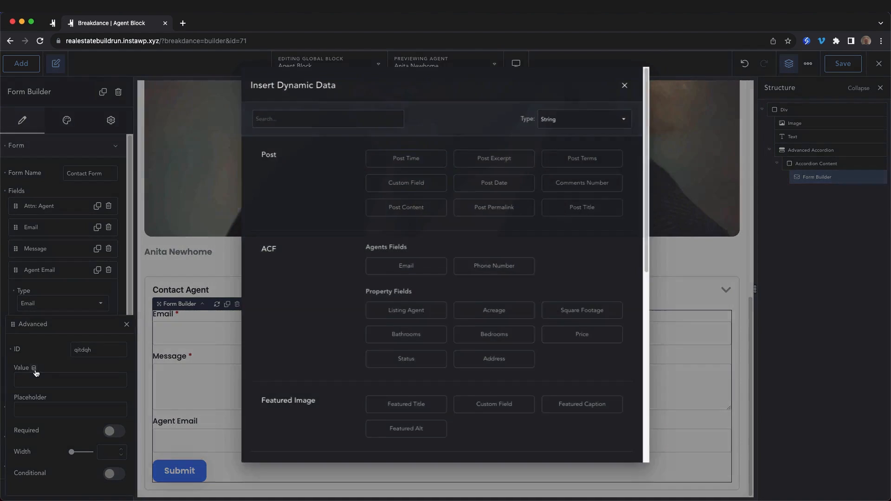
click(401, 265)
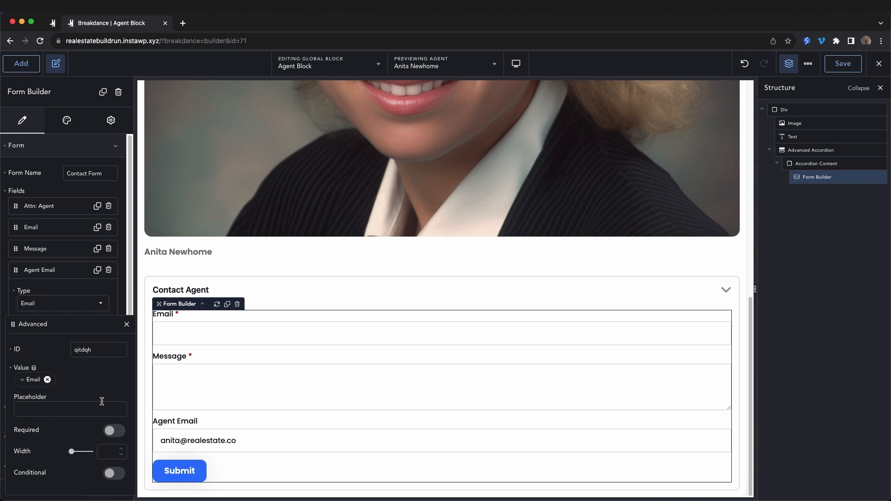
click(127, 324)
click(62, 274)
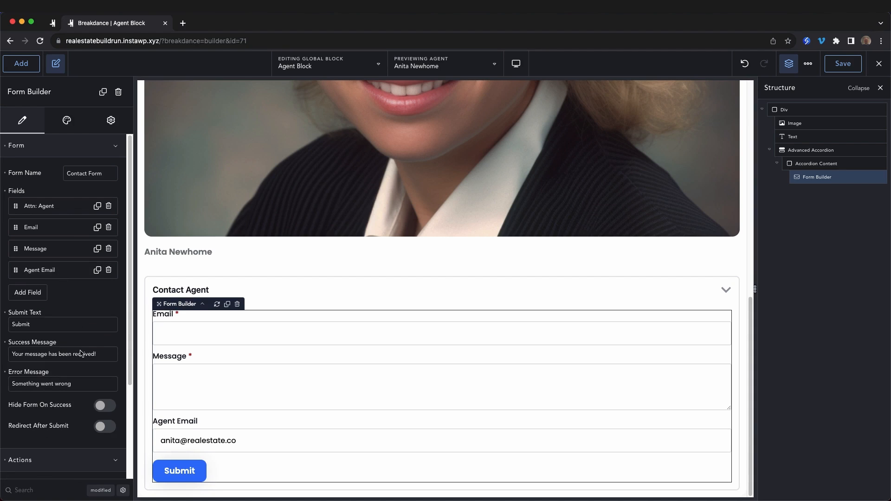
- In the form's Email action, replace the To Email address with the Agent Email field variable
scroll(62, 274, down, 5)
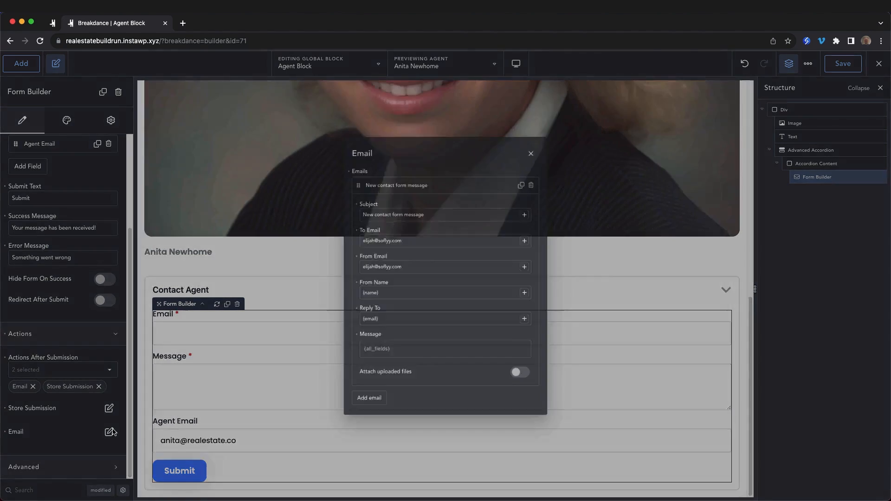
click(109, 431)
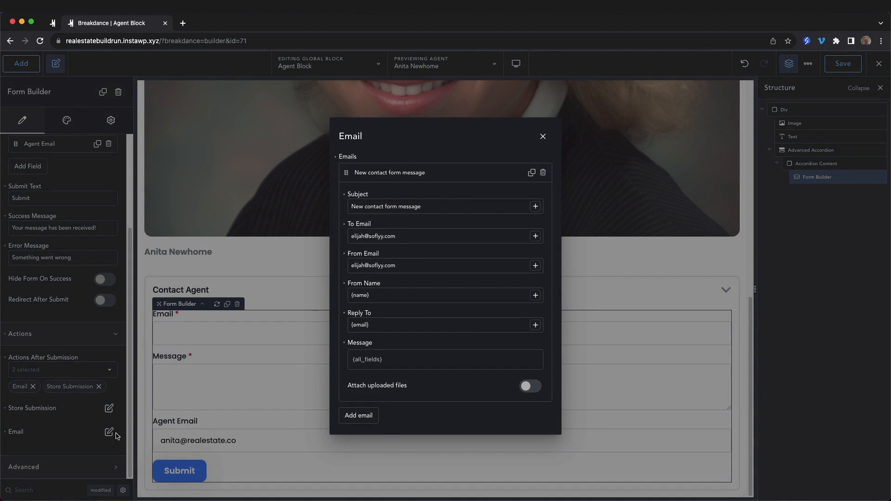
click(536, 237)
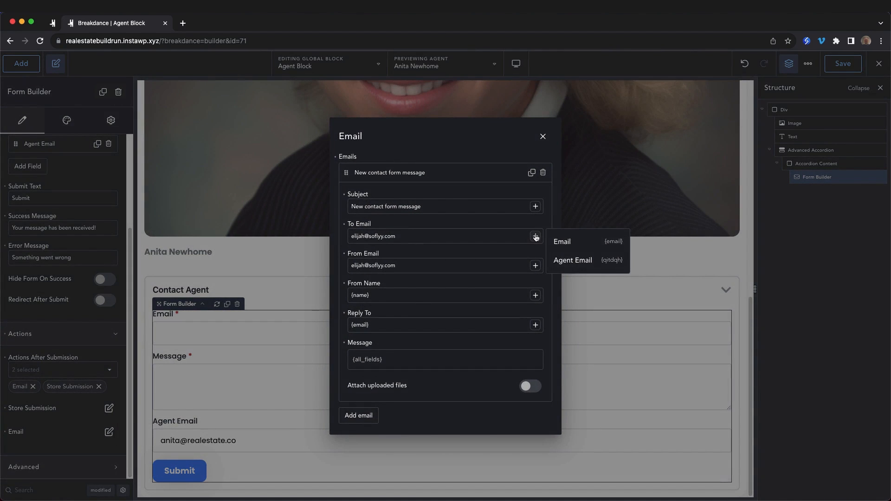
click(578, 260)
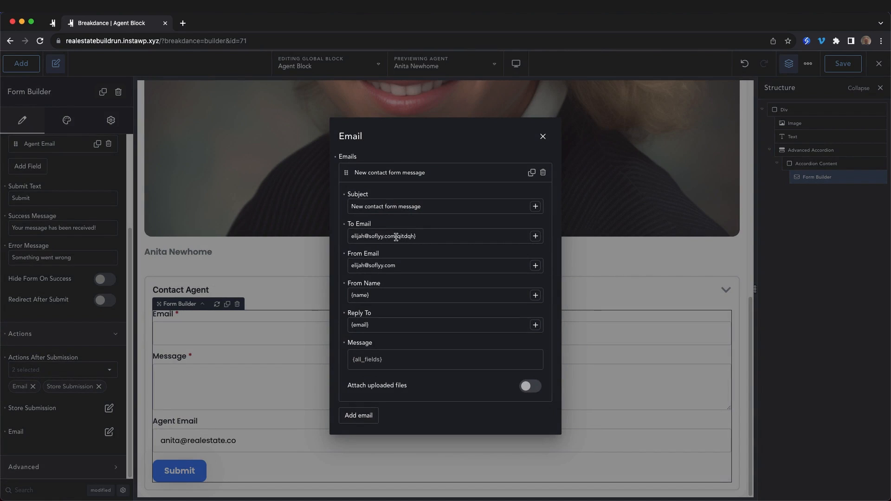
drag(396, 236, 351, 236)
key(BackSpace)
- Replace the notification email's subject with the Attn: Agent field variable followed by "- New Inquiry" and close the email settings
click(485, 206)
drag(485, 206, 348, 208)
click(536, 206)
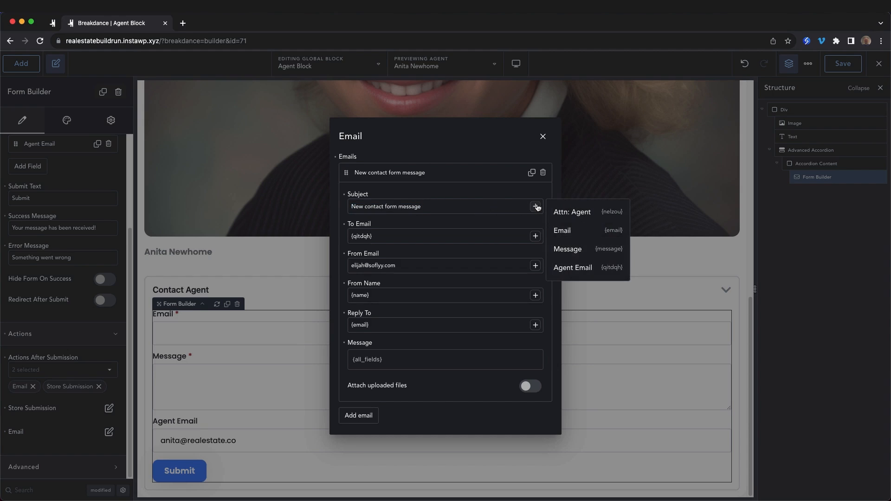
click(574, 212)
drag(421, 207, 328, 207)
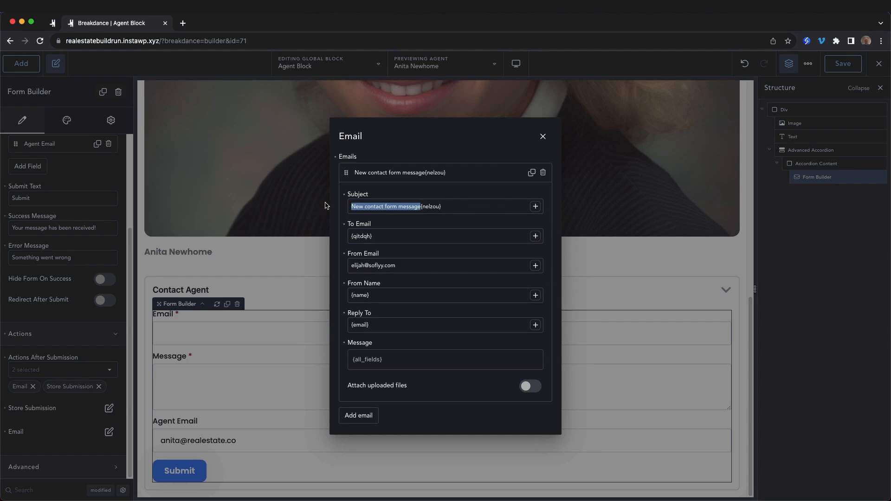
key(BackSpace)
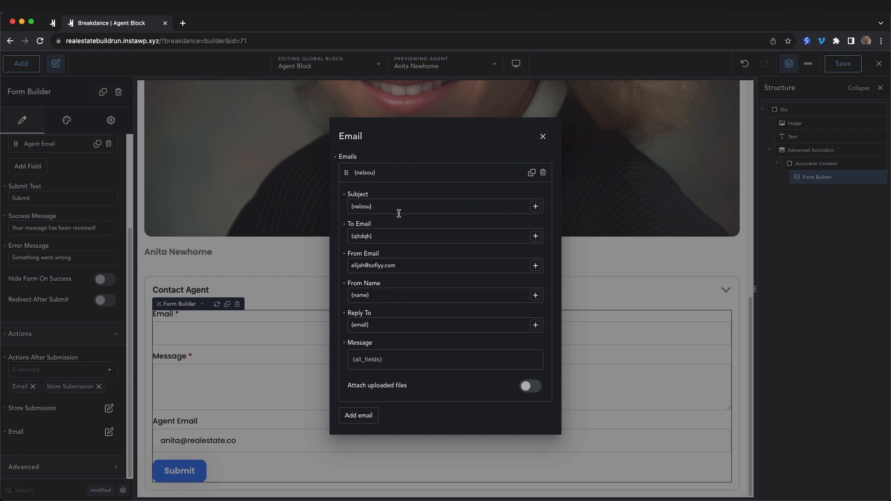
text(- New Inquiry)
click(542, 136)
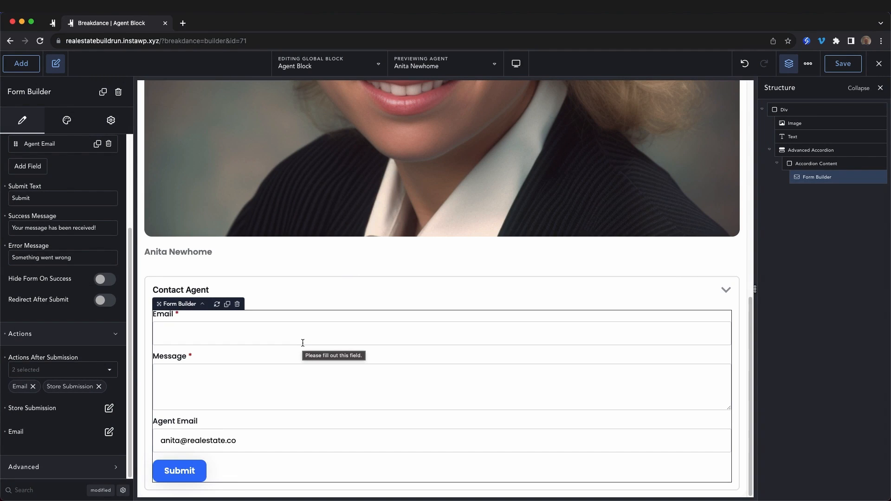
- Change the contact form's submit text to "Contact Agent"
scroll(28, 181, up, 3)
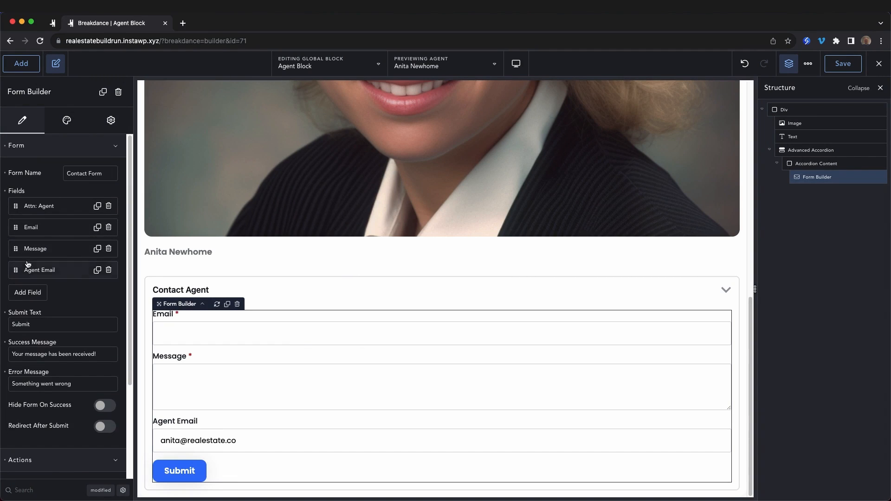
scroll(33, 275, down, 3)
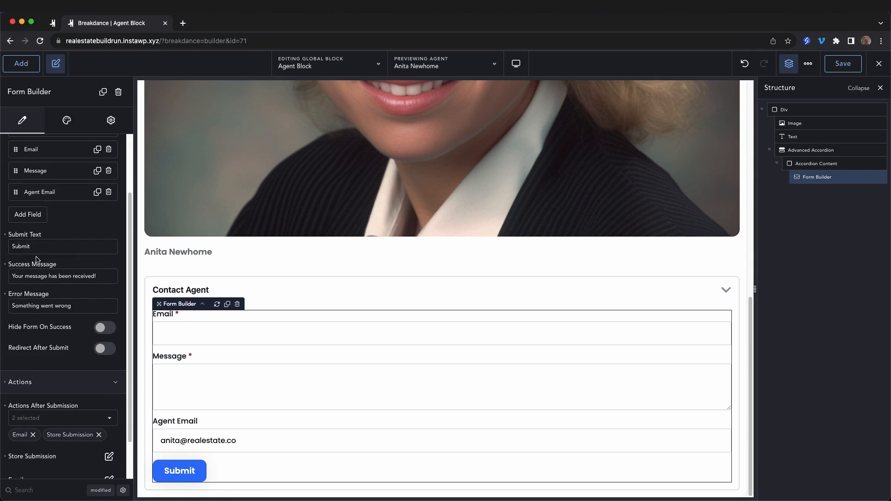
double_click(40, 249)
text(Contact Agent)
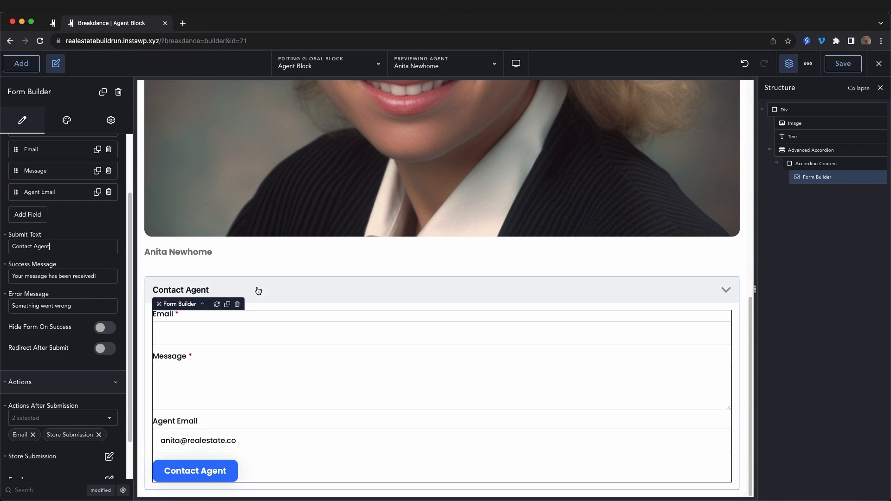
- Add an Icon List element to the accordion content and move it above the form
click(25, 68)
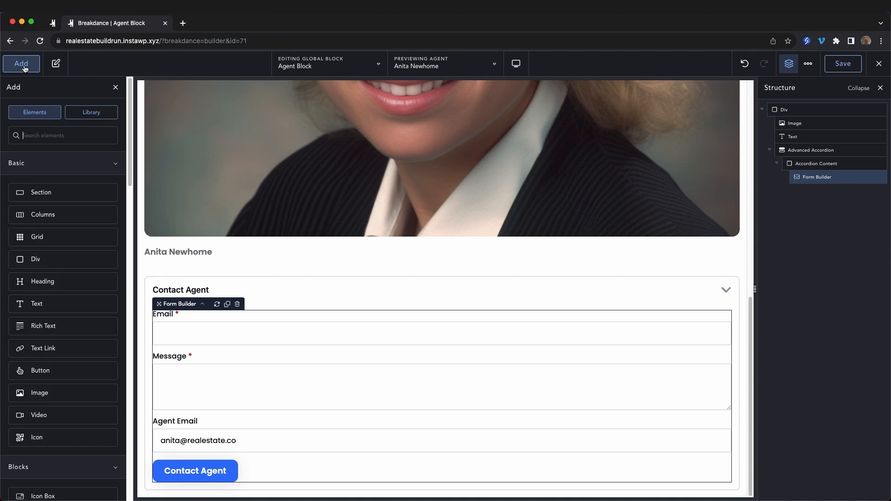
text(icon)
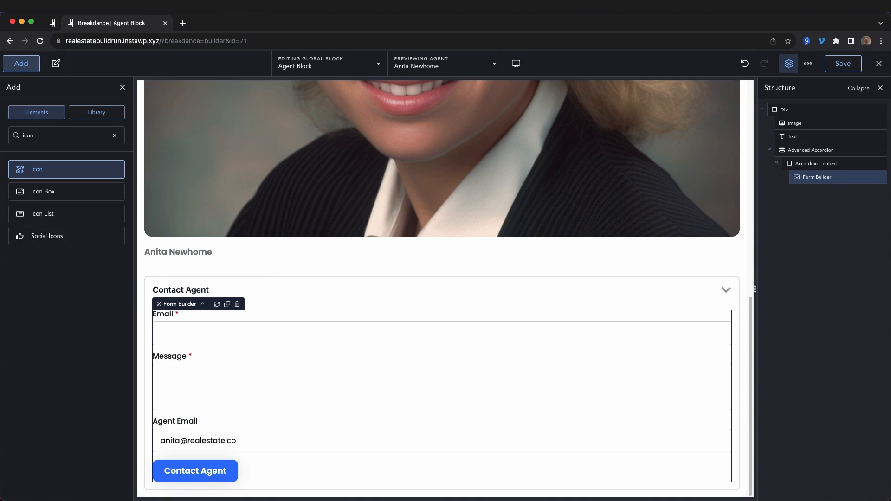
click(56, 213)
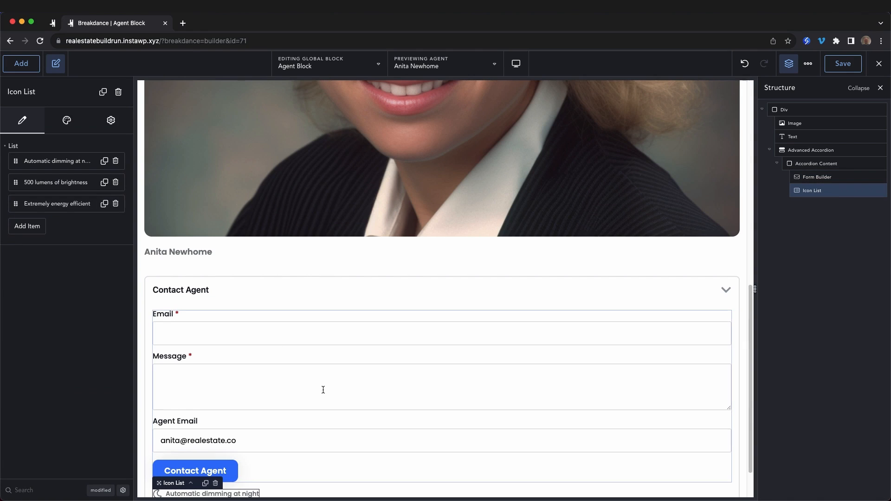
drag(183, 444, 189, 257)
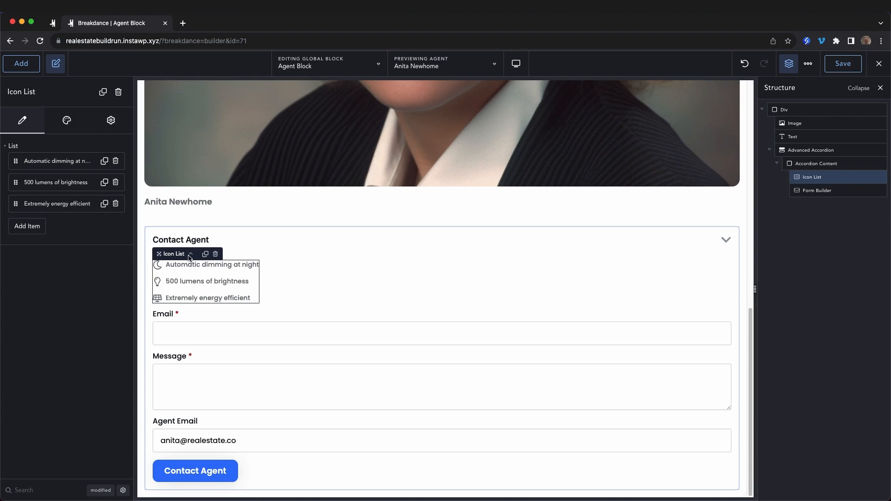
- Delete the "Extremely energy efficient" list item and set the first item's text to the dynamic ACF Phone Number
click(116, 204)
click(55, 160)
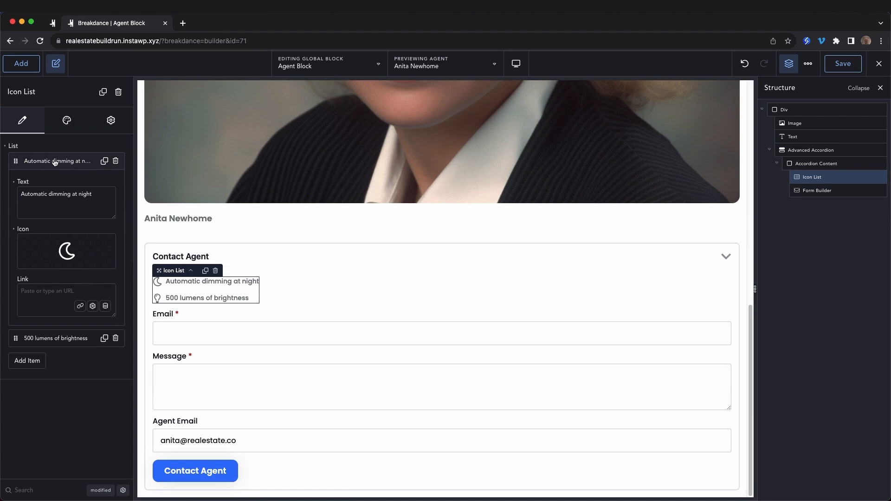
click(34, 182)
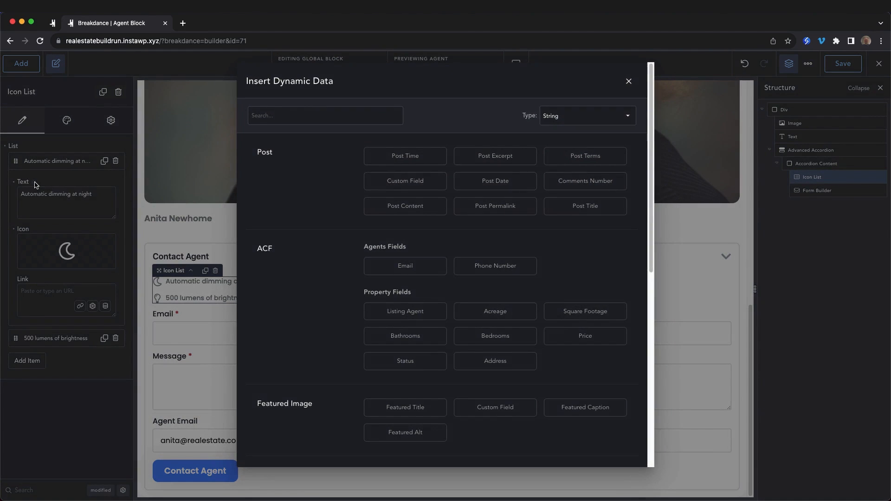
click(519, 266)
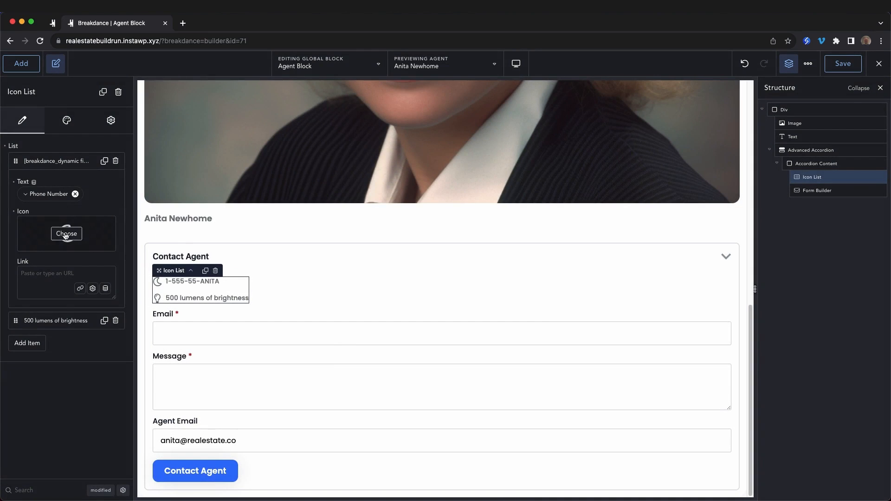
- Change the phone number item's icon to the "phone" icon and collapse the item
click(66, 234)
click(427, 196)
text(phone)
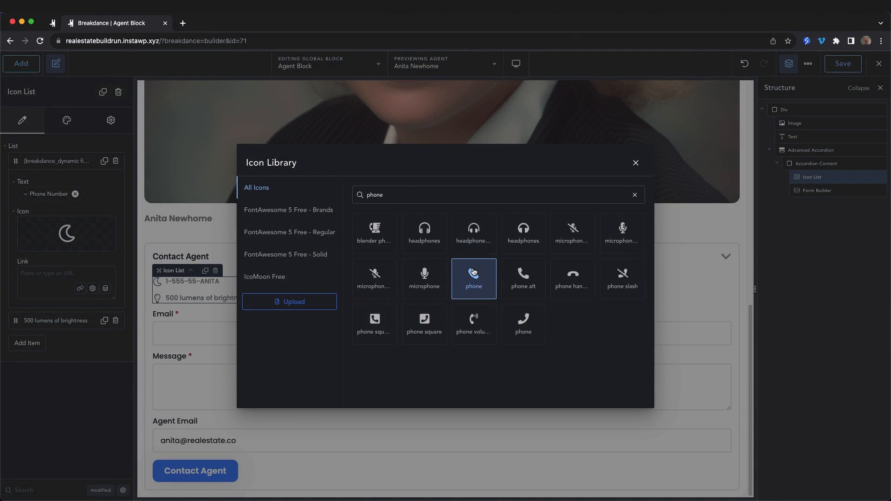
click(473, 272)
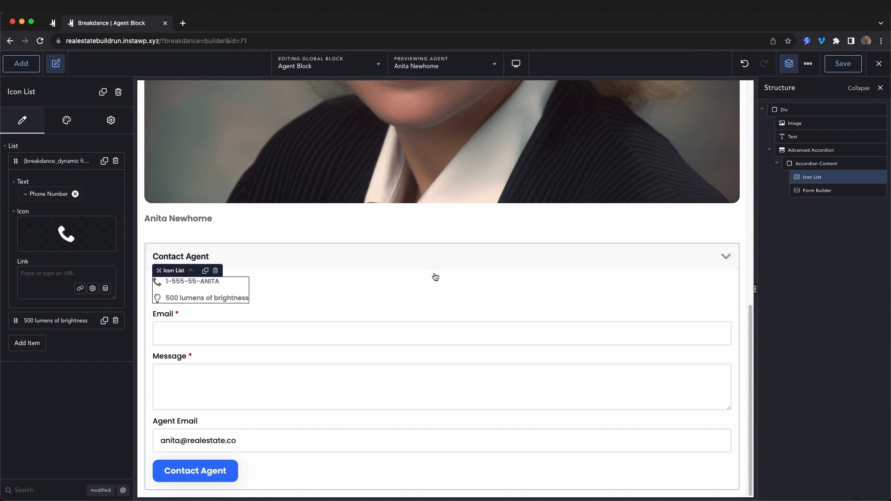
click(56, 160)
- Set the "500 lumens of brightness" item's text to the dynamic ACF Agents field Email
click(60, 184)
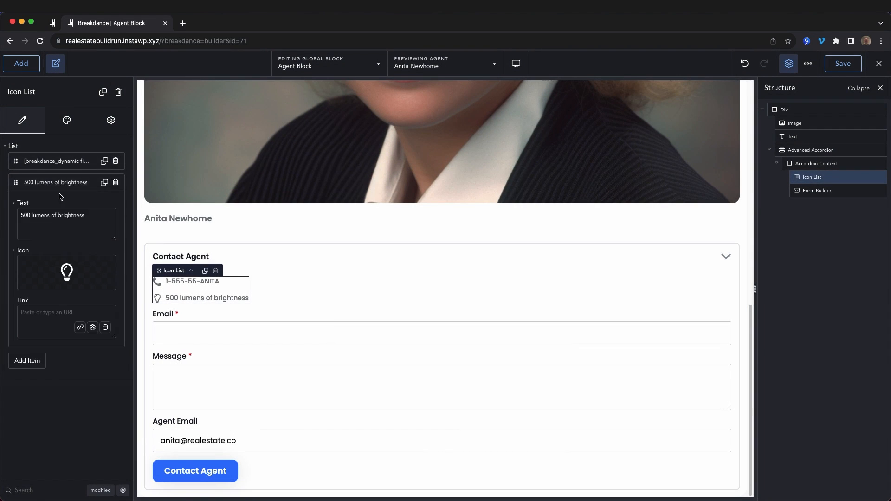
click(34, 204)
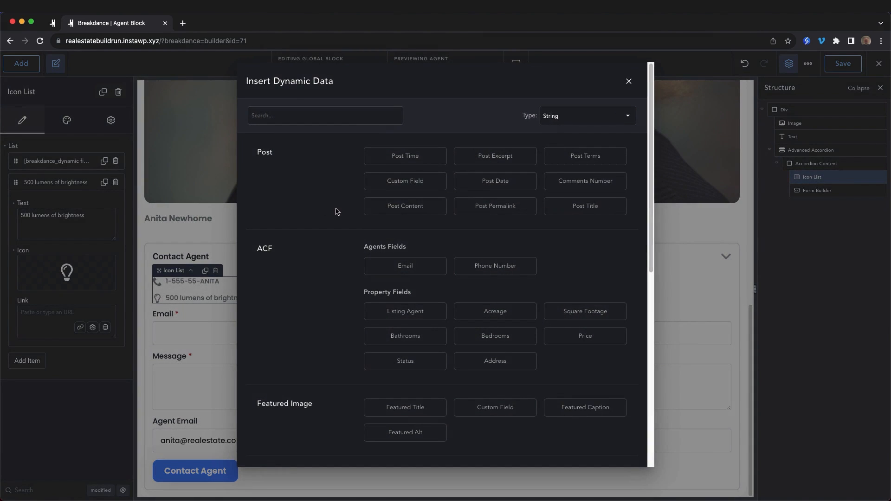
click(405, 265)
- Change the email list item's icon to the outlined "envelope" icon from the icon library
click(76, 261)
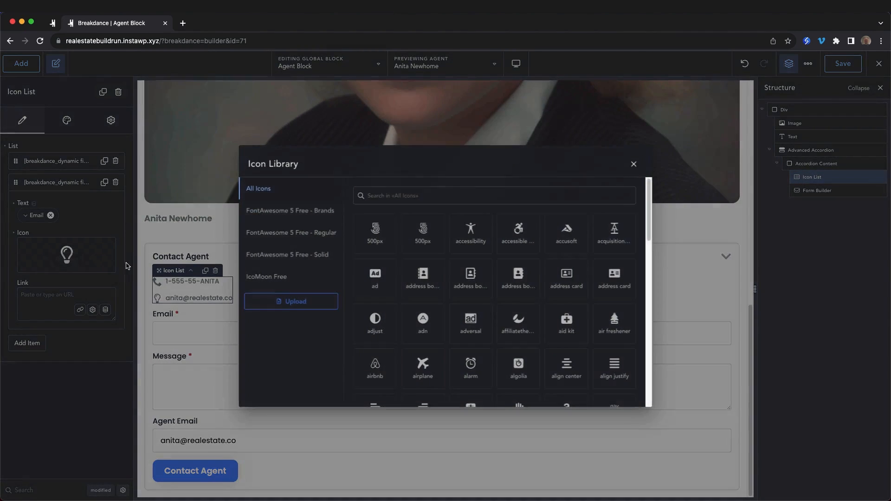
click(427, 194)
text(envelo)
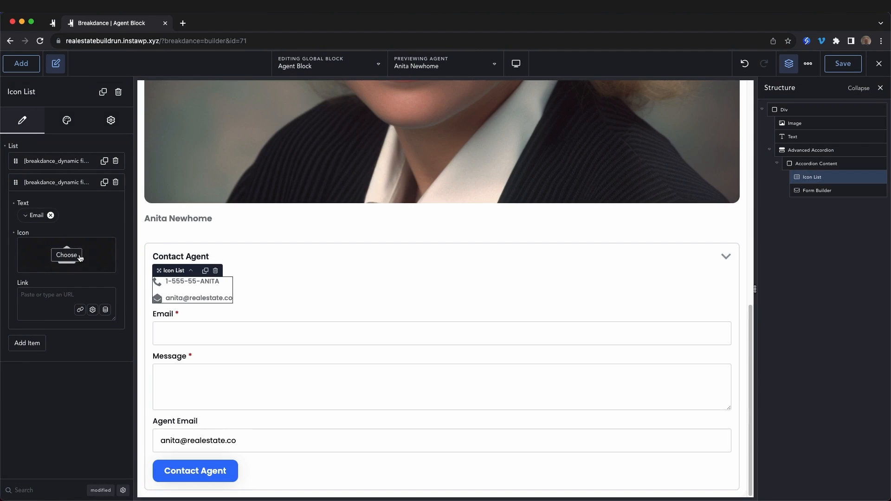
click(66, 254)
click(564, 243)
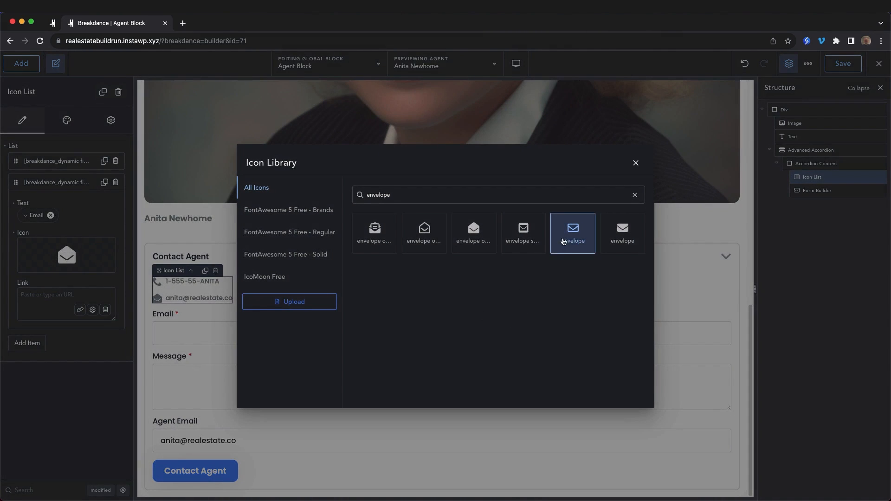
- Save the Agent Block and exit the builder to WordPress
click(320, 280)
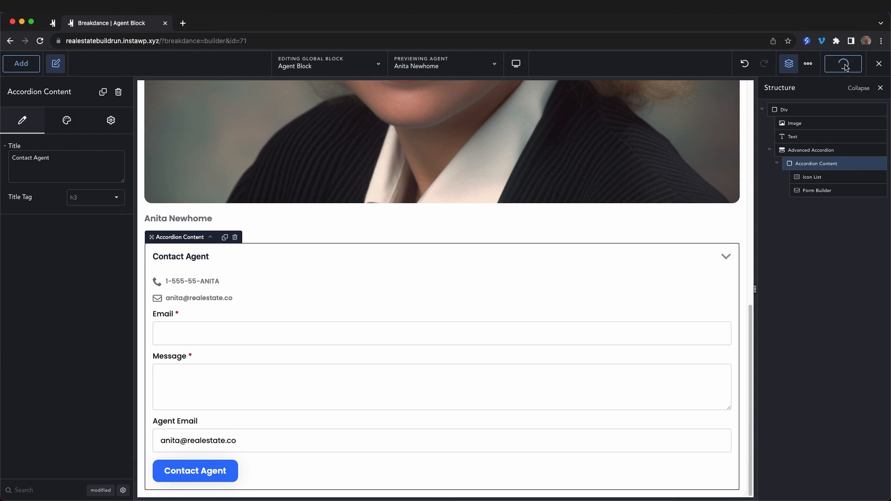
click(881, 67)
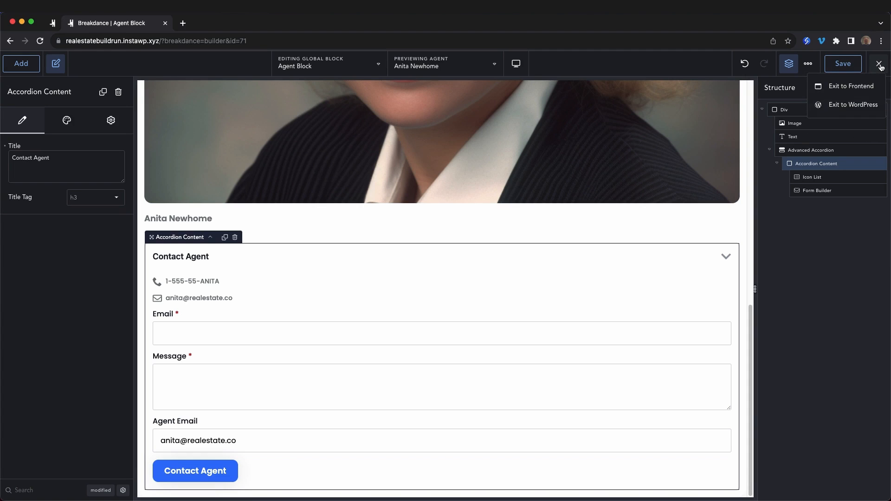
click(853, 104)
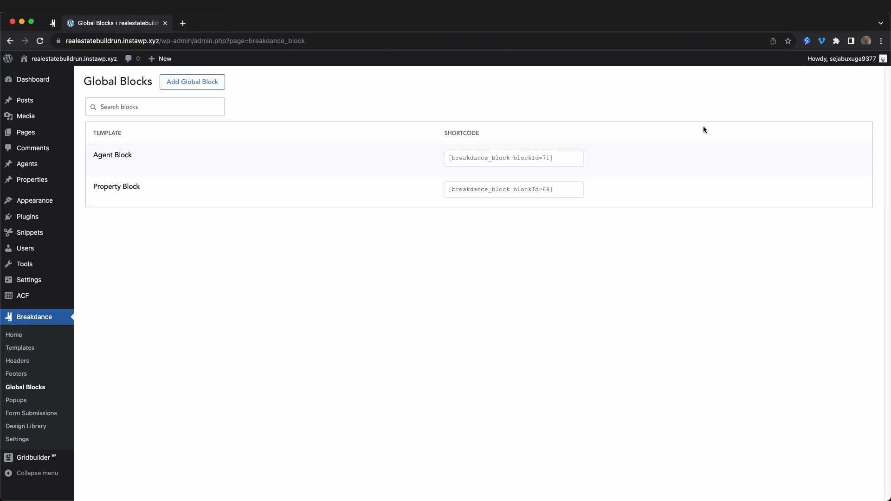
- Create a global block titled "Contact Us Block" and open it in the Breakdance builder
click(209, 86)
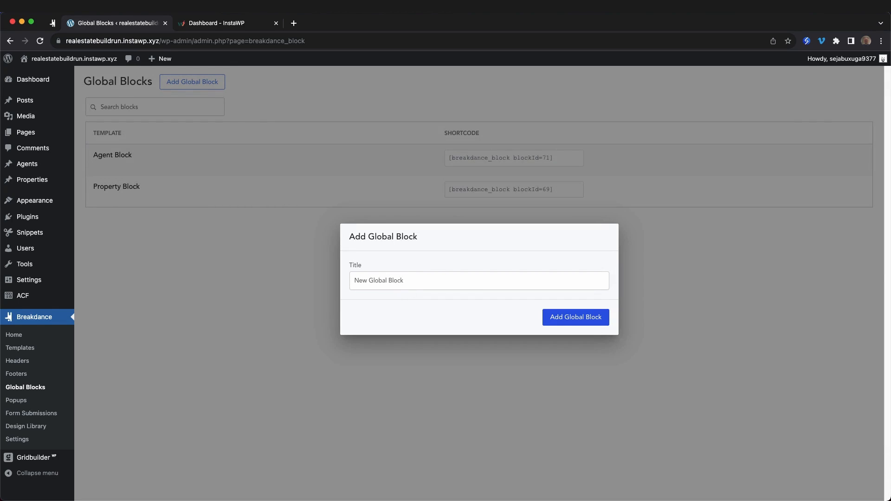
text(Contact Us Block)
click(599, 318)
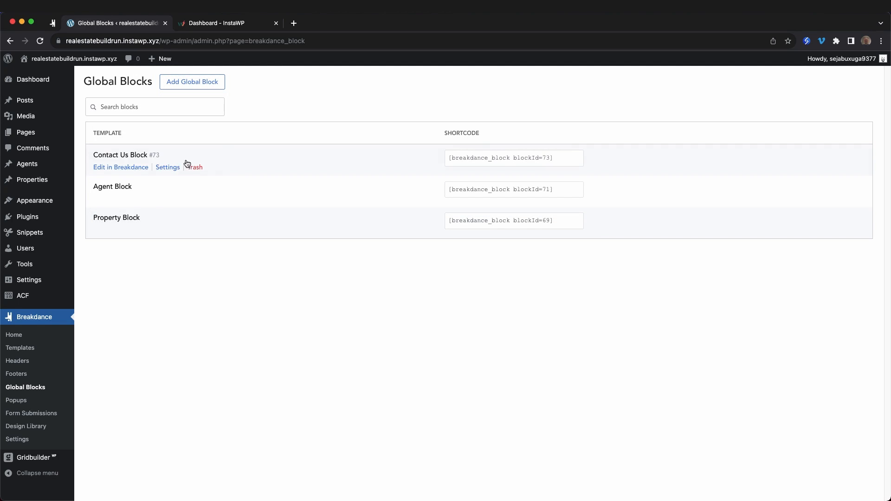
click(138, 168)
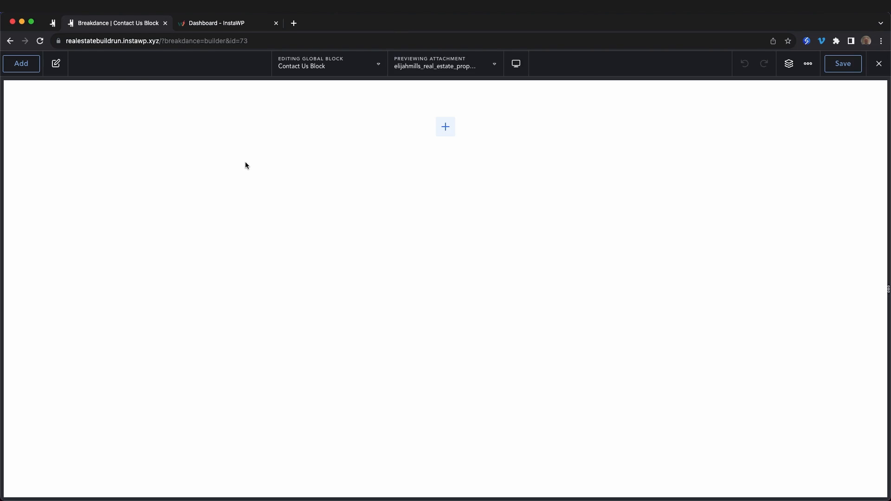
- Add a Div to the empty block and set its border radius to 24 px
click(21, 70)
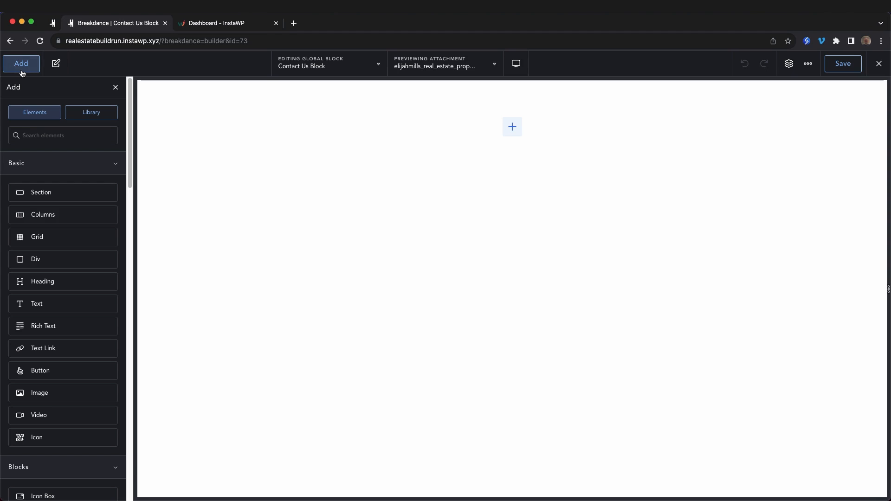
click(37, 259)
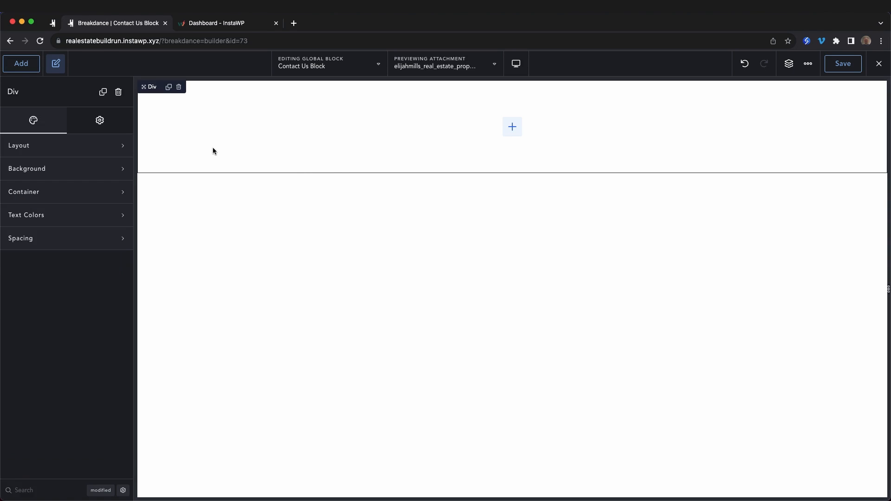
click(107, 198)
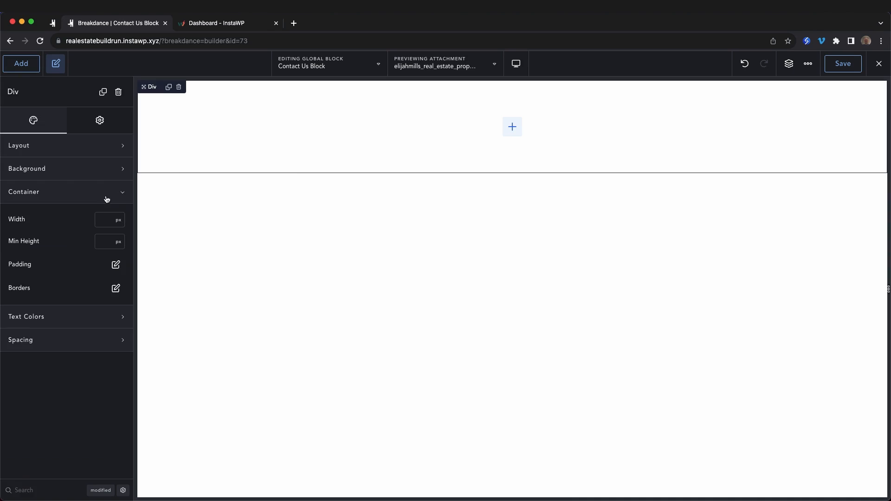
click(117, 288)
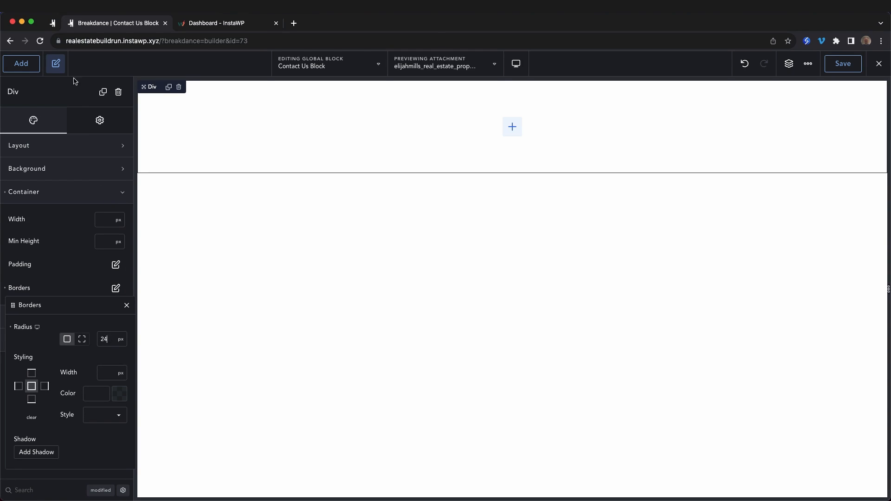
- Give the Div 15 px padding on all sides, a 100% width and a 100% minimum height
click(116, 265)
click(64, 320)
text(15)
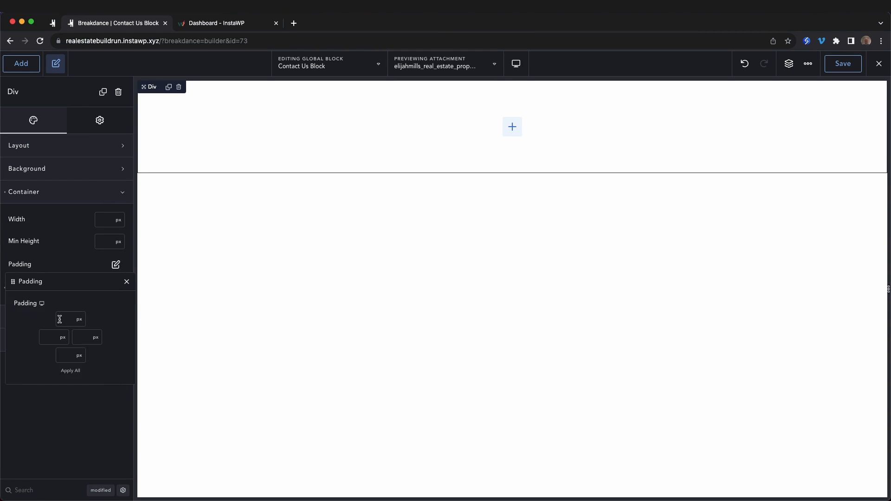
click(67, 371)
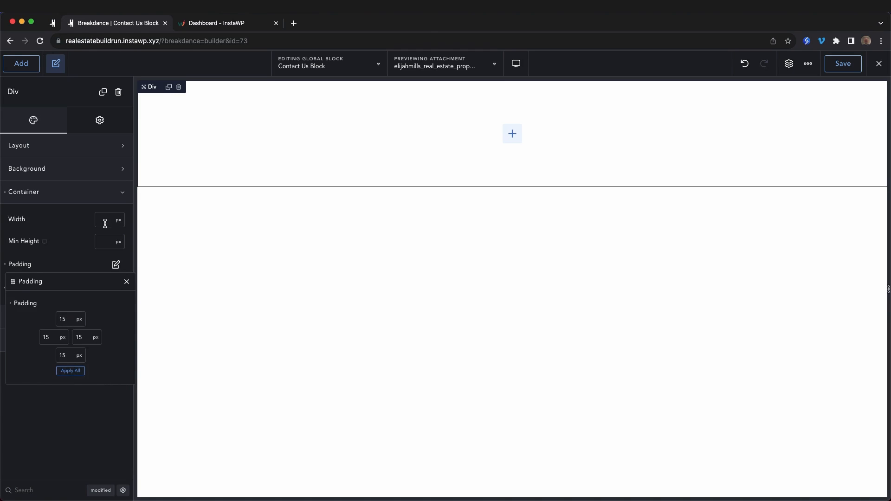
click(105, 220)
text(100%)
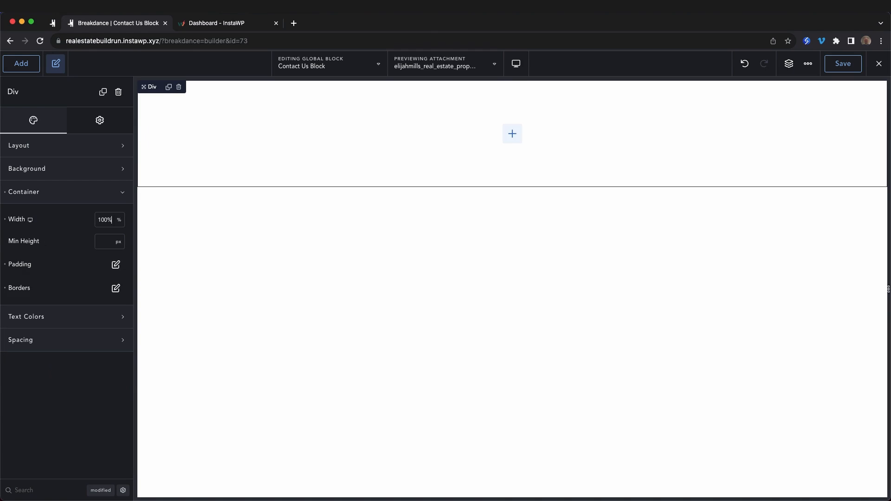
key(Tab)
key(Tab)
- Set the Div's background color to the Primary Dark global color
click(95, 170)
click(117, 196)
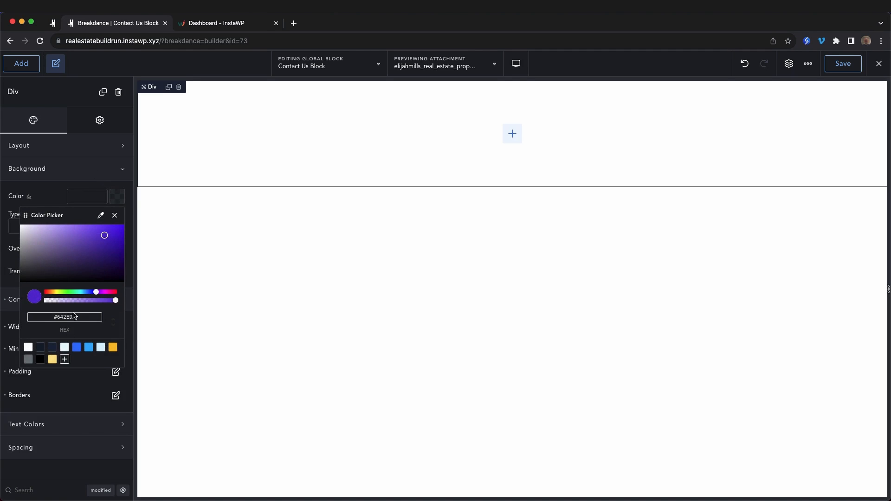
click(41, 348)
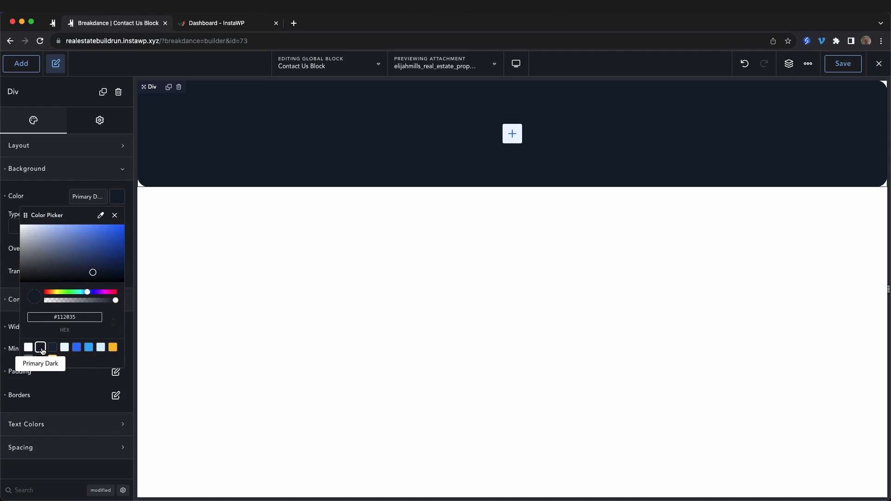
- Add an Icon element inside the Div and choose the house-with-laptop icon by searching the icon library for "house"
click(15, 65)
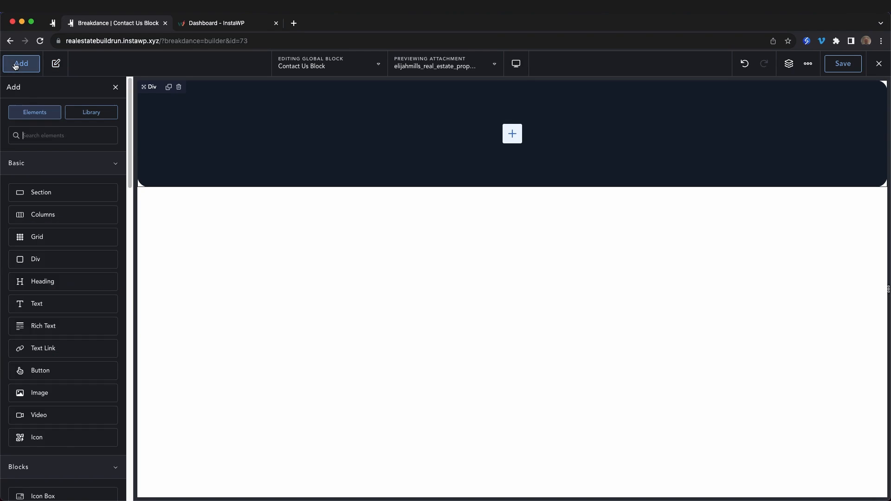
text(icon)
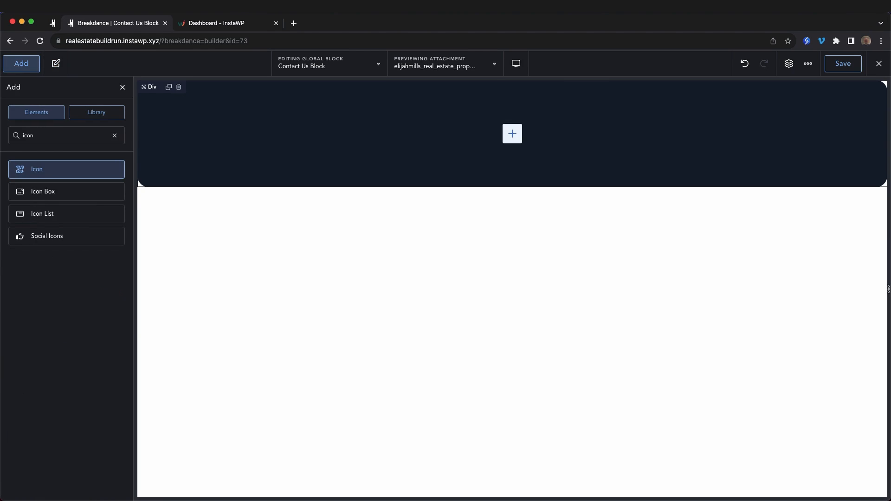
click(39, 171)
click(69, 168)
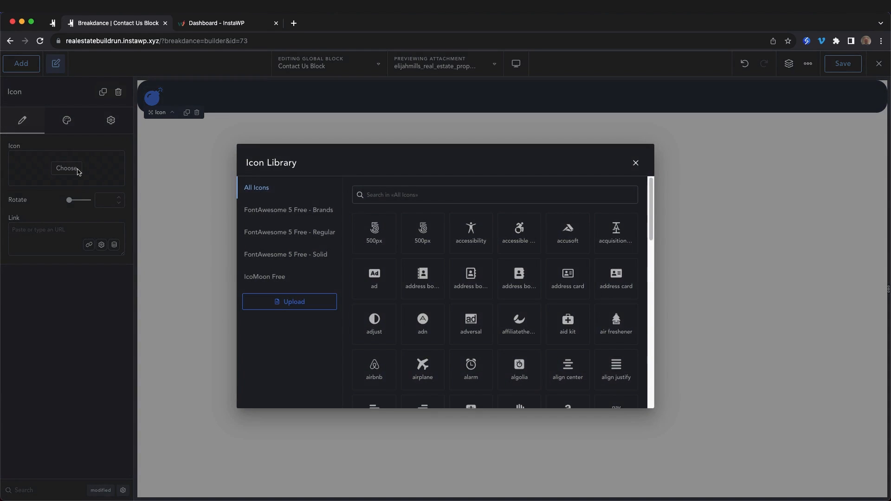
text(house)
click(474, 226)
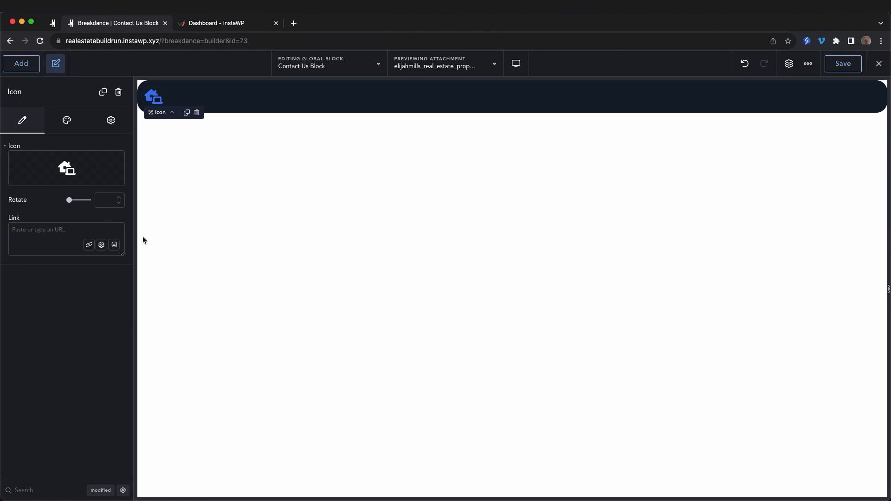
- Set the house icon's color to the yellow Accent global color
click(66, 120)
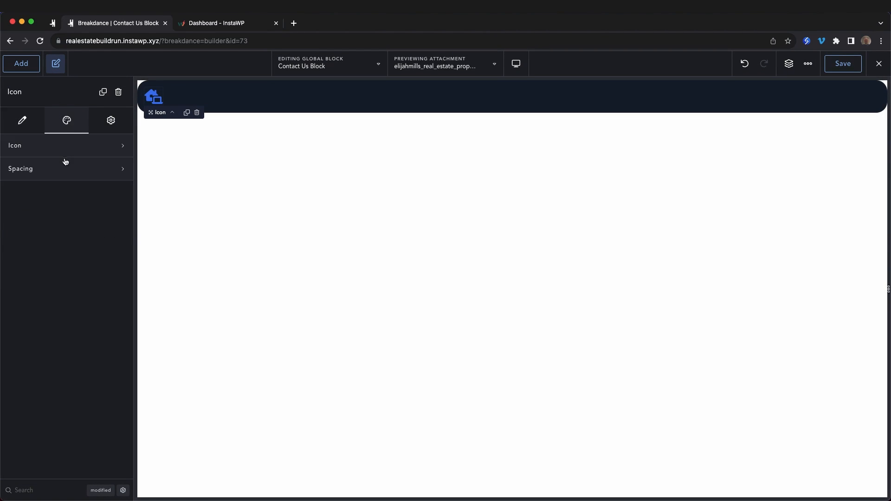
click(66, 145)
click(118, 179)
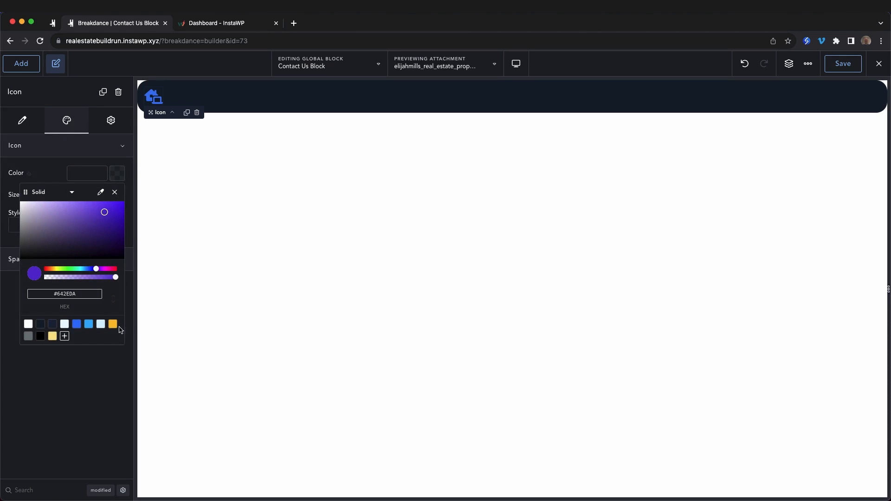
click(113, 325)
click(99, 372)
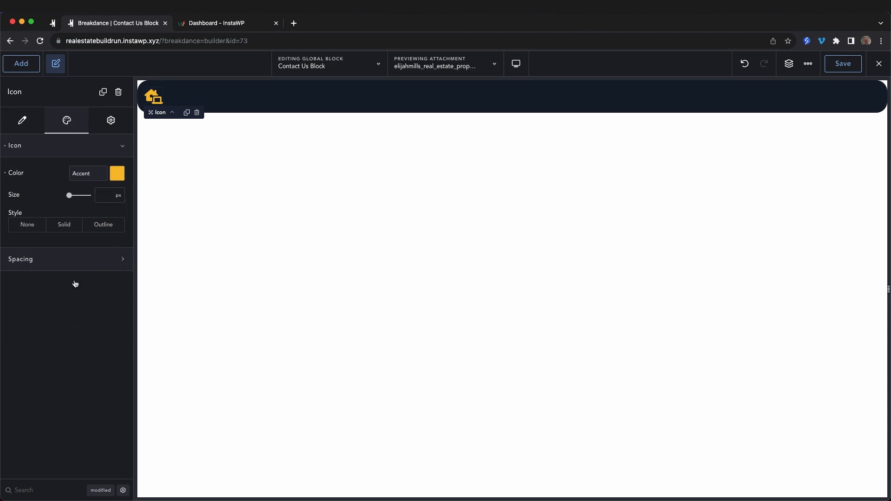
- Set the house icon's size to 128 px
drag(69, 195, 95, 199)
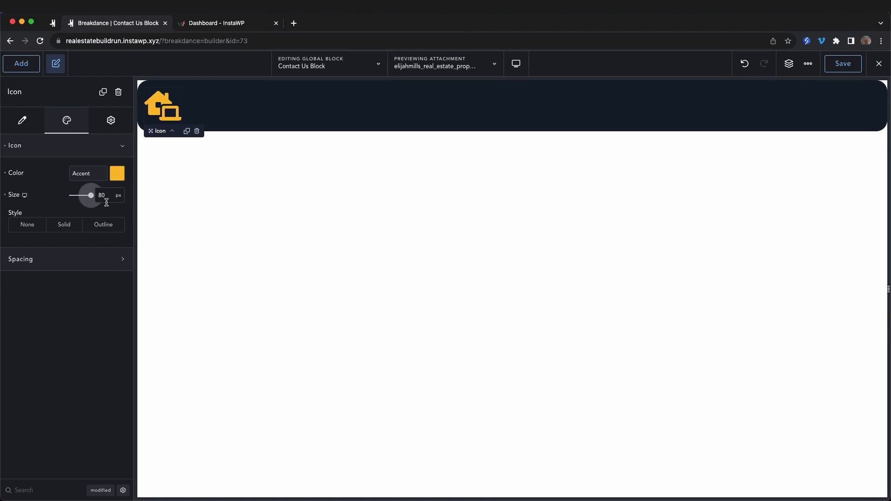
click(106, 195)
double_click(104, 195)
text(128)
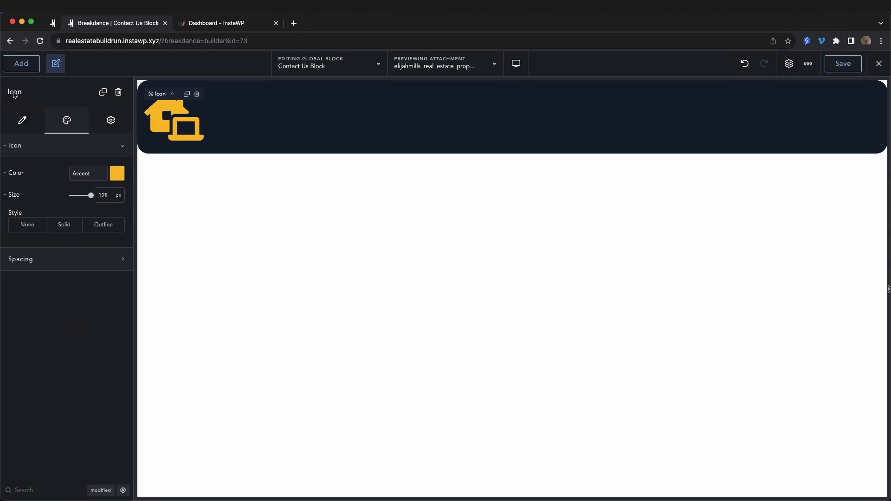
- Add a Text element below the house icon and set its typography color to White
click(18, 69)
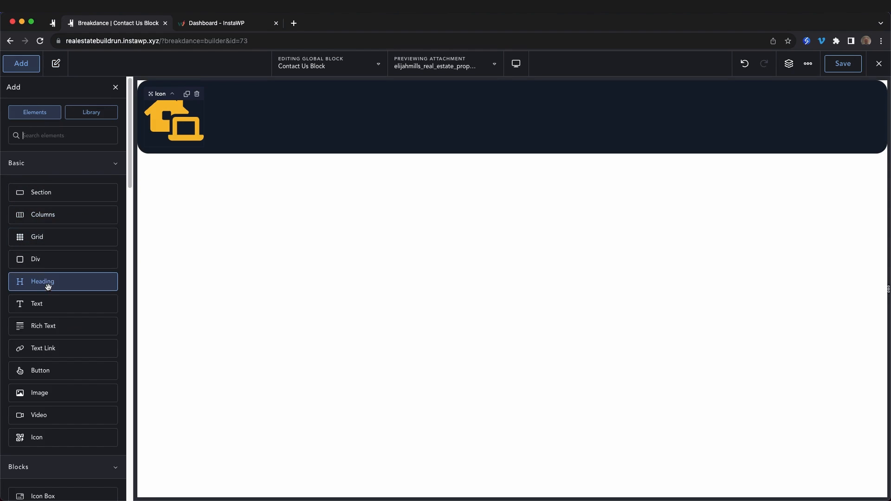
click(46, 305)
click(67, 121)
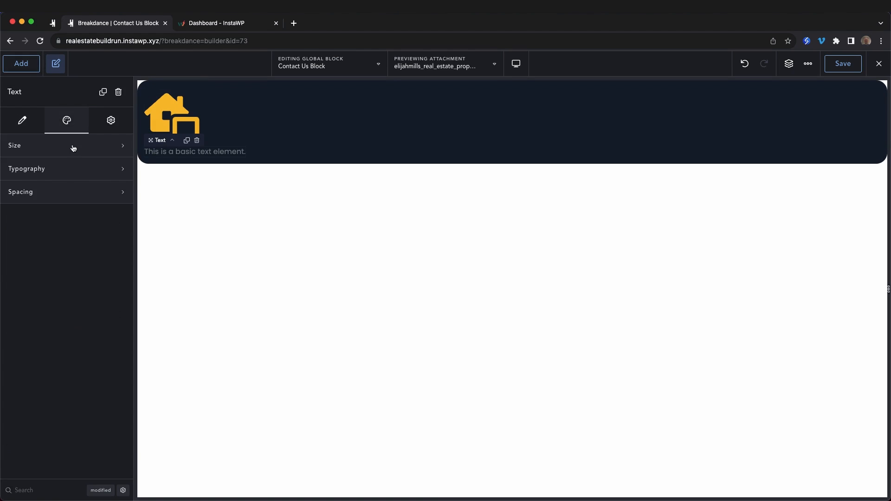
click(70, 147)
click(82, 201)
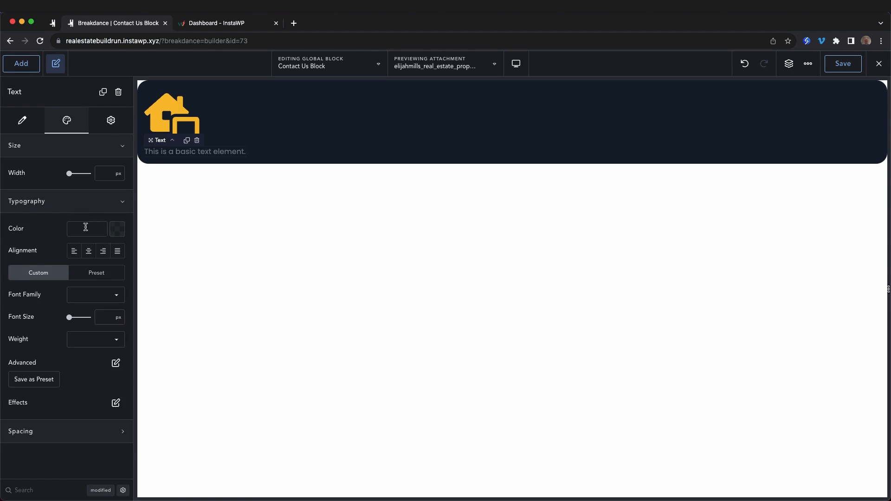
click(116, 230)
click(28, 380)
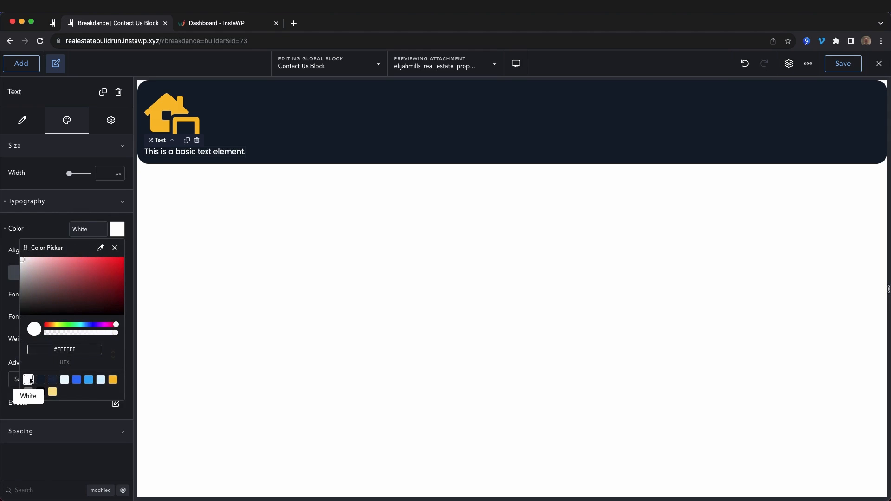
- Replace the placeholder text with "We're ready to make your property dreams come true."
click(37, 126)
click(38, 164)
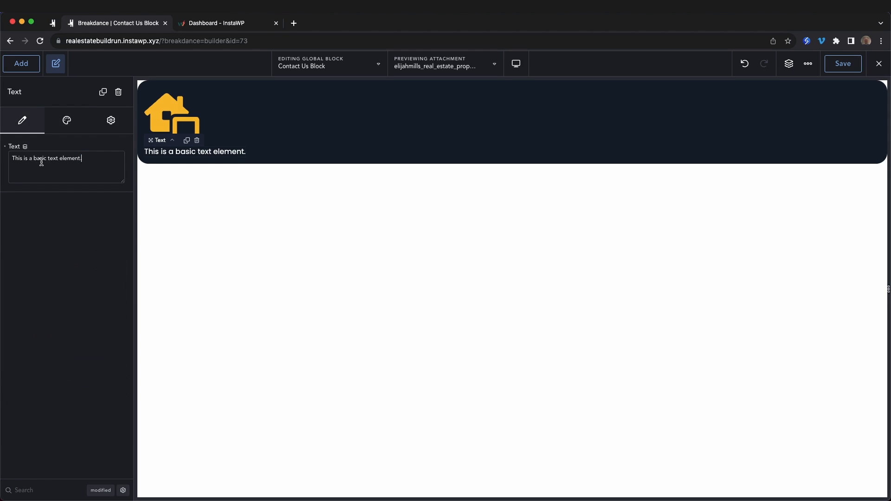
triple_click(42, 164)
text(We're read)
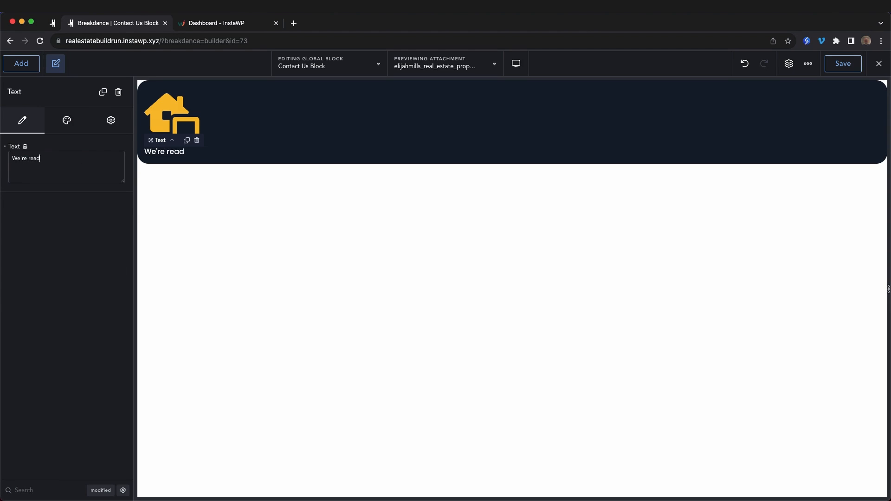
text(y to make your property d)
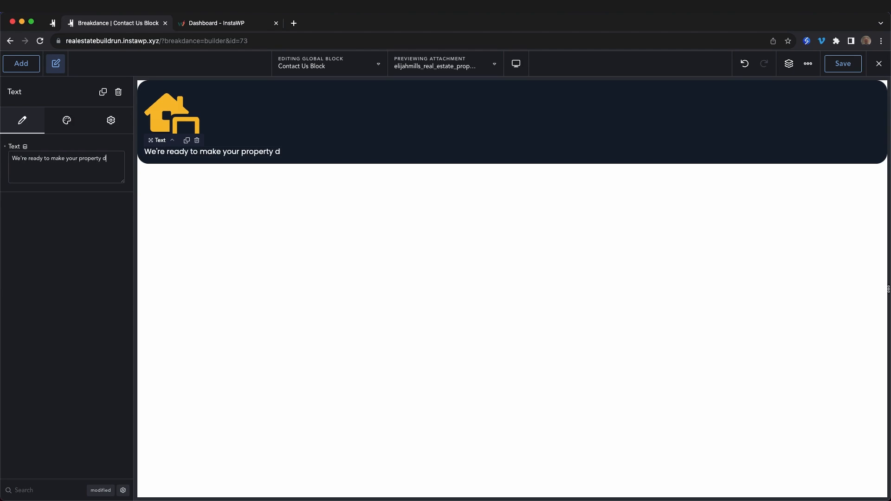
text(reams come true.)
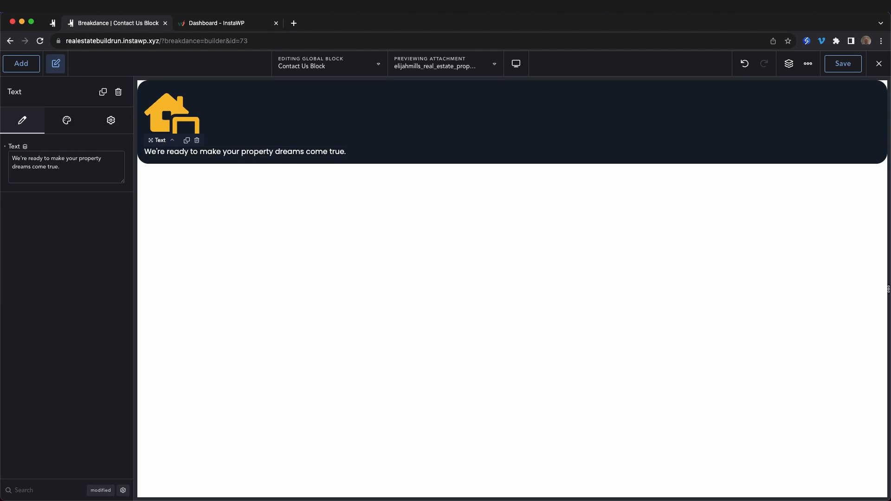
- Add a Button below the text, linked to /contact and labelled "Contact Us"
click(23, 69)
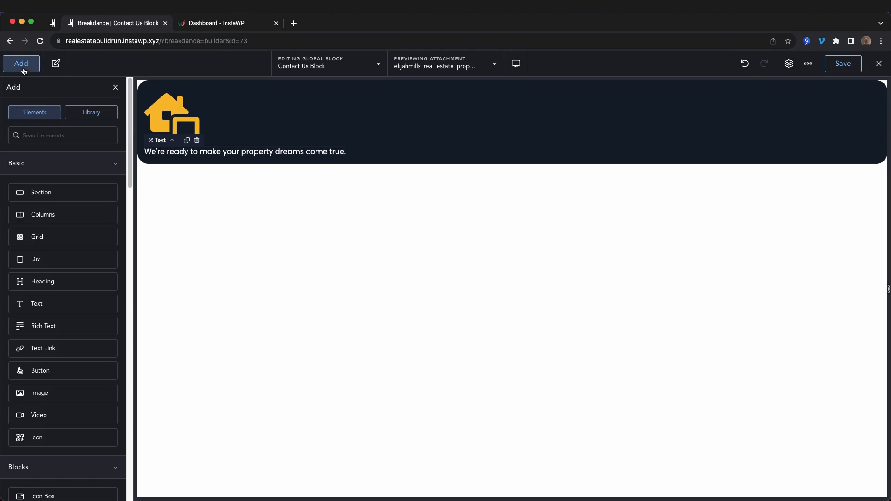
text(button)
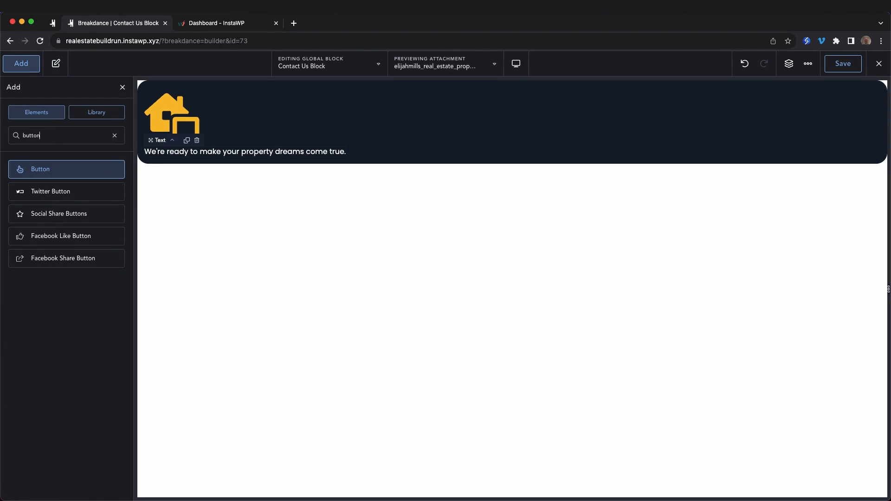
click(60, 169)
click(49, 188)
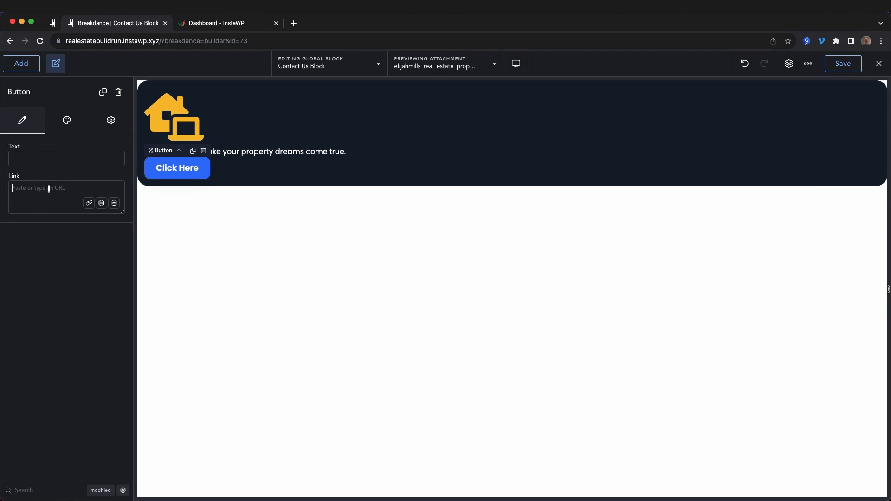
text(/con)
click(56, 161)
text(Contact Us)
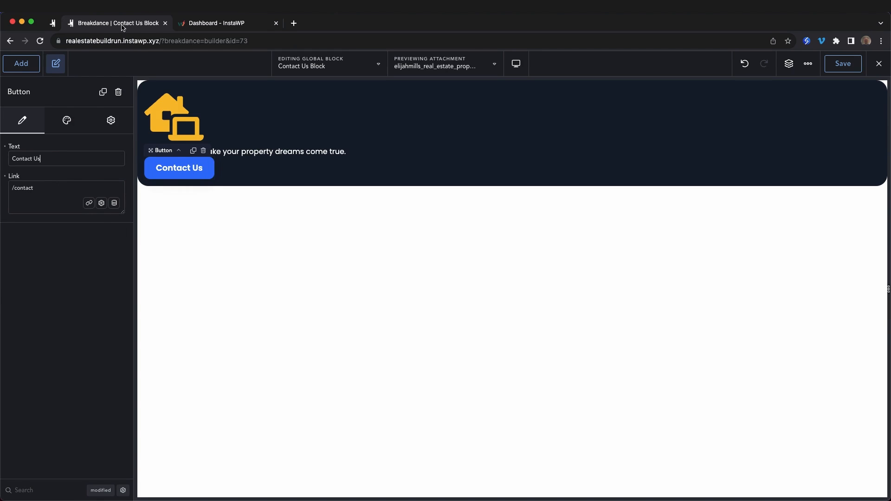
- Center-align the contents of the dark container and set the gap between them to 20 px
click(506, 173)
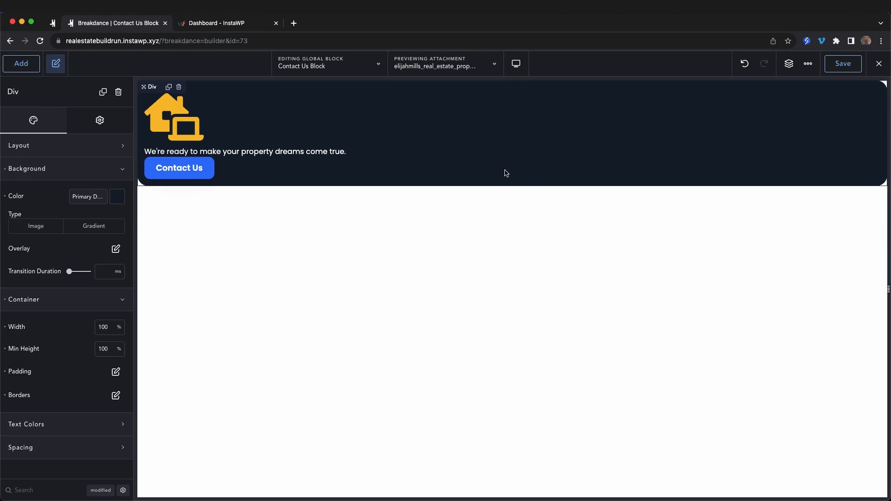
click(59, 145)
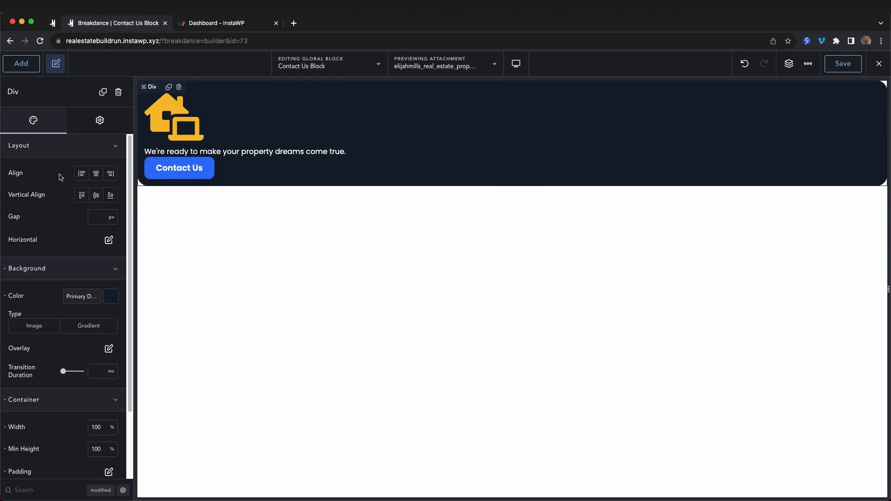
click(96, 175)
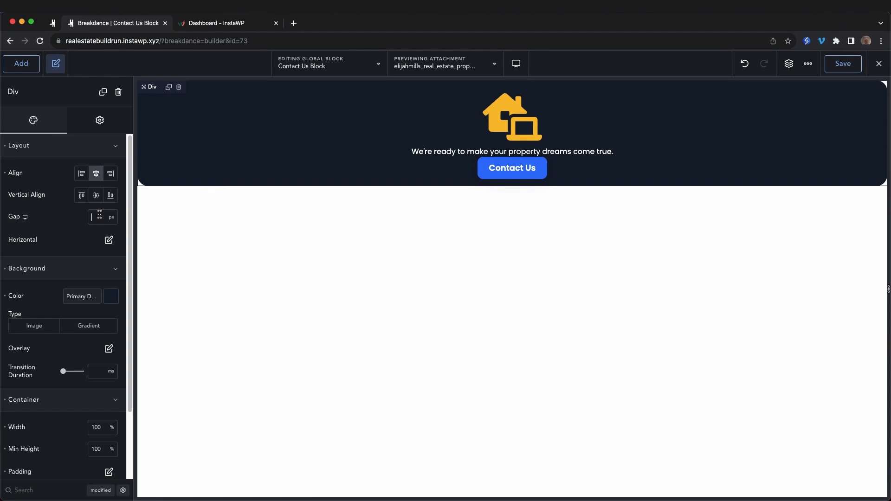
text(16)
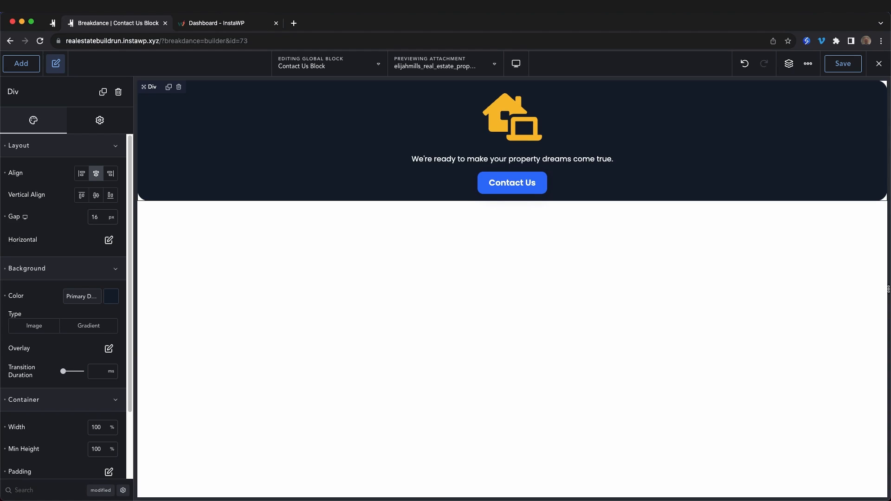
key(BackSpace)
key(BackSpace)
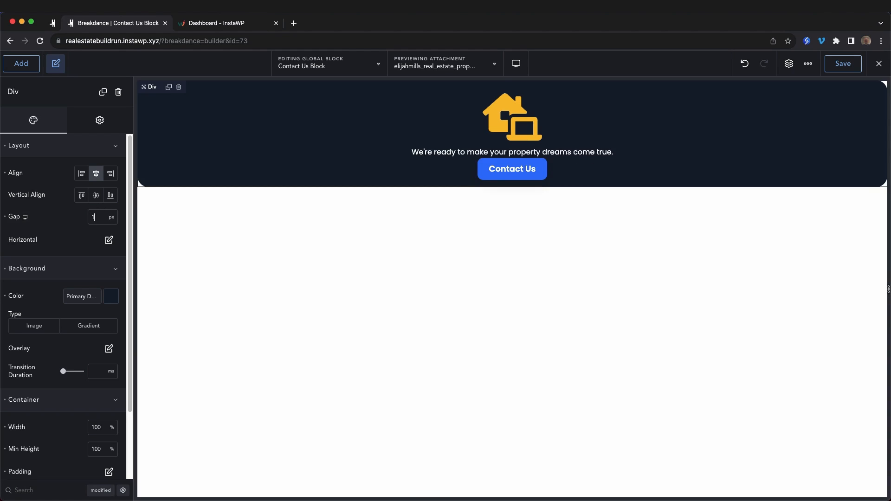
text(20)
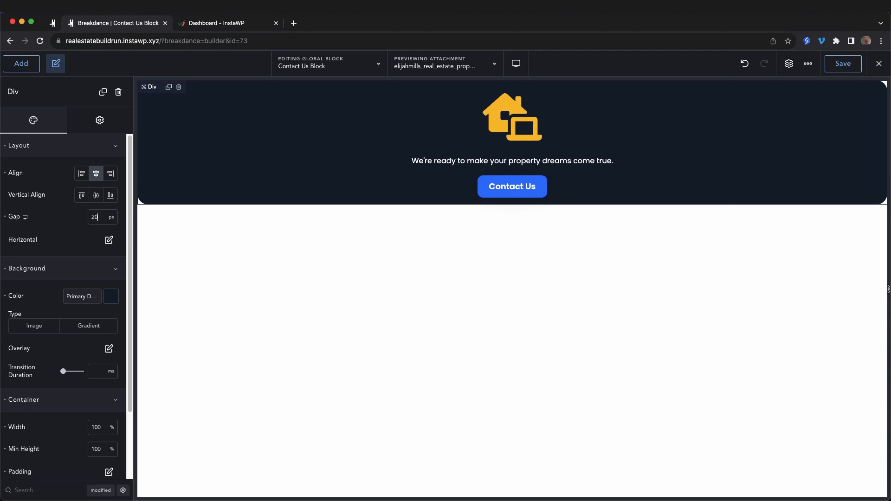
- Save the Contact Us Block and exit the builder to WordPress
click(858, 68)
click(880, 64)
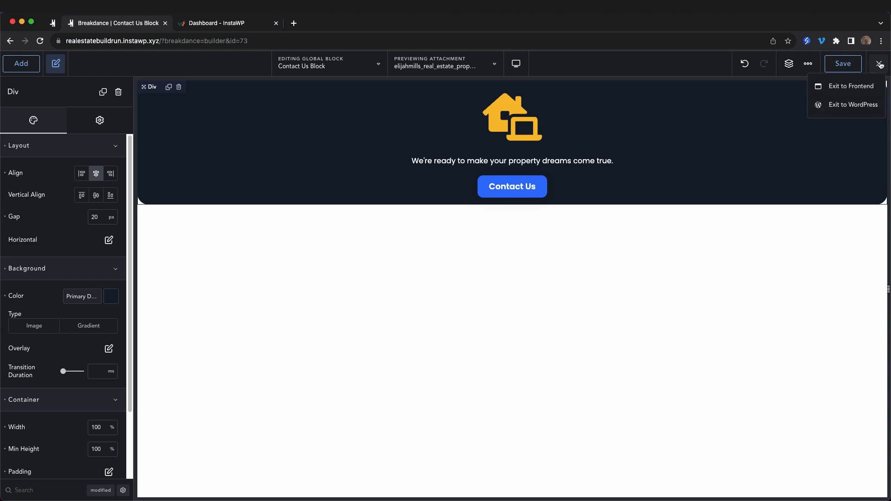
click(851, 106)
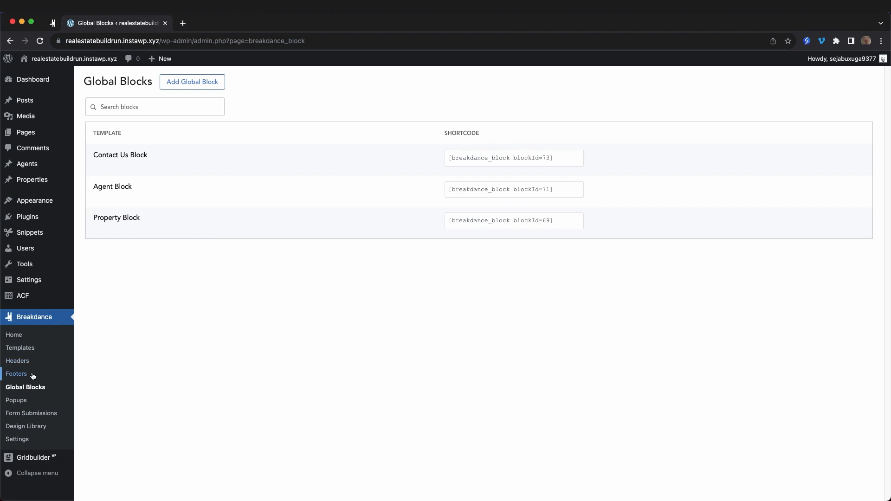
- Create a Breakdance header titled "Header" with its location set to Everywhere, and open it in the builder
click(16, 362)
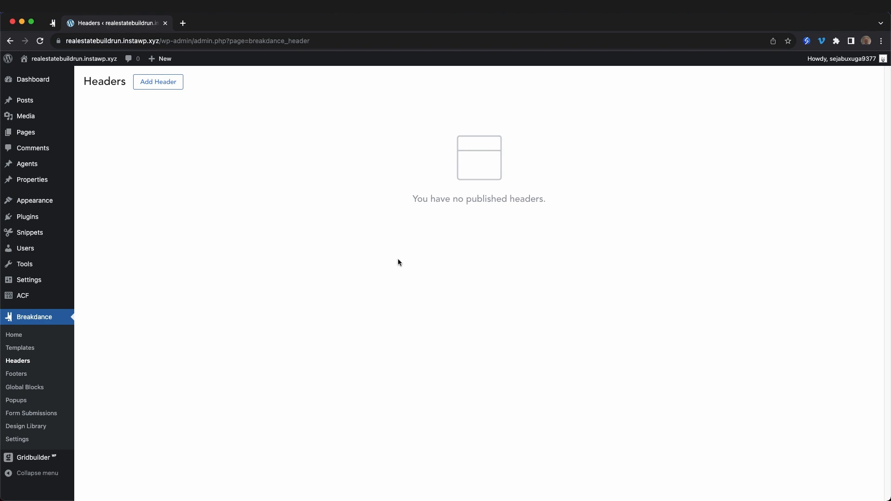
click(174, 84)
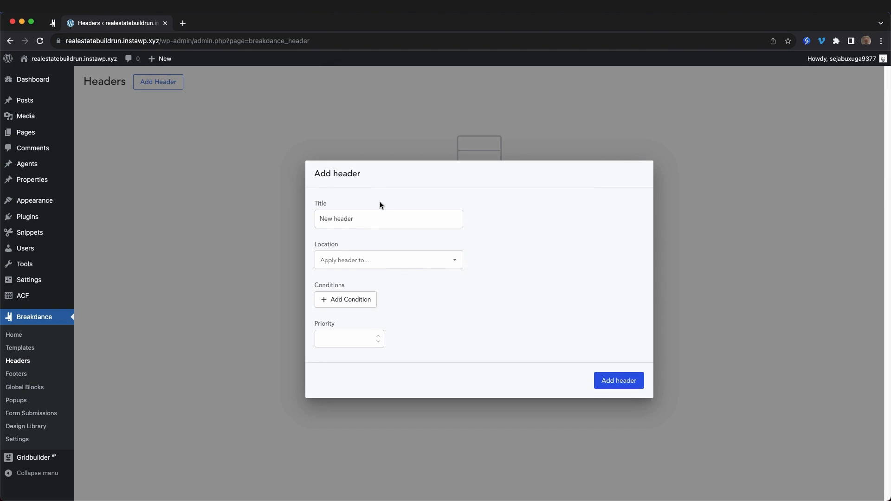
text(Header)
click(360, 262)
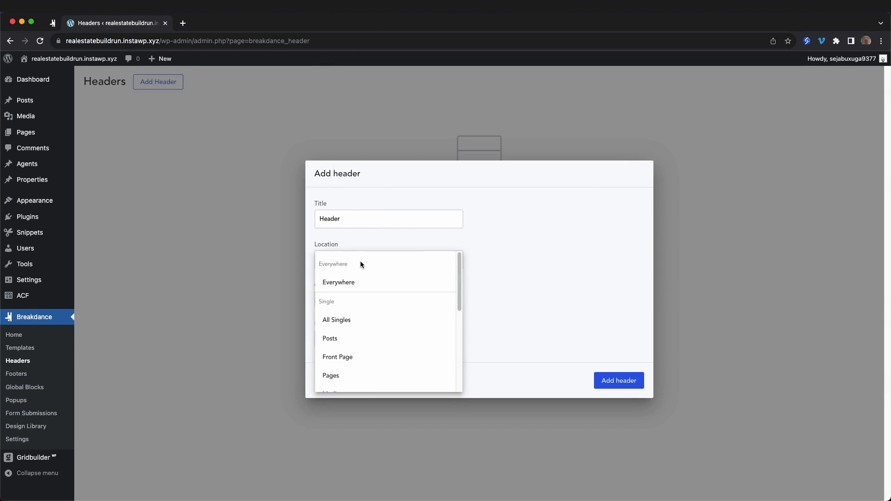
click(347, 281)
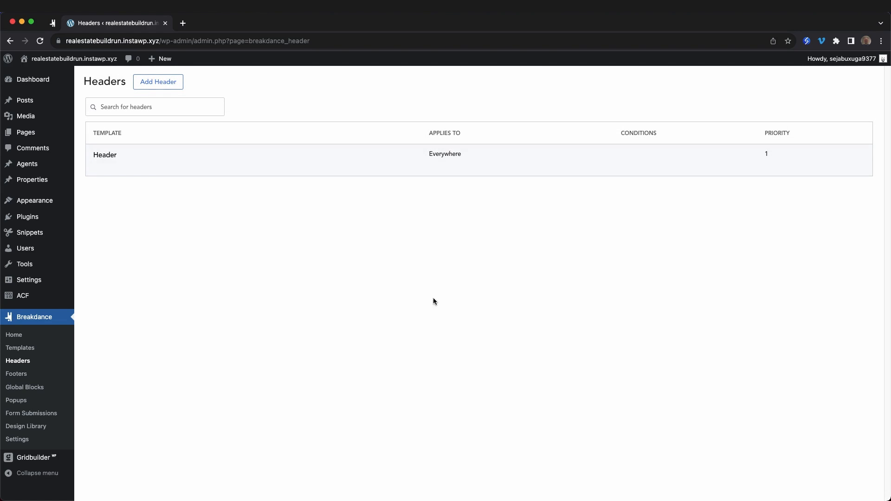
mouse_move(167, 175)
click(129, 167)
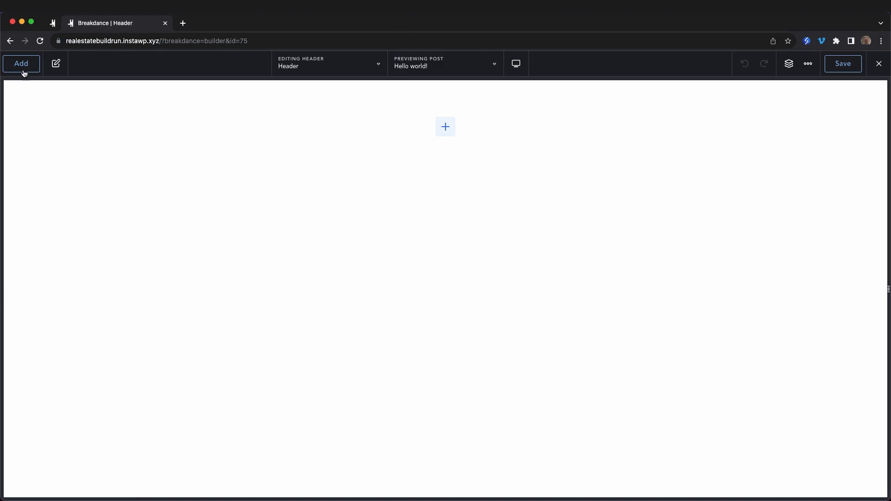
- Insert the navigation header from the Rent page of the Divine Real Estate design set
click(21, 68)
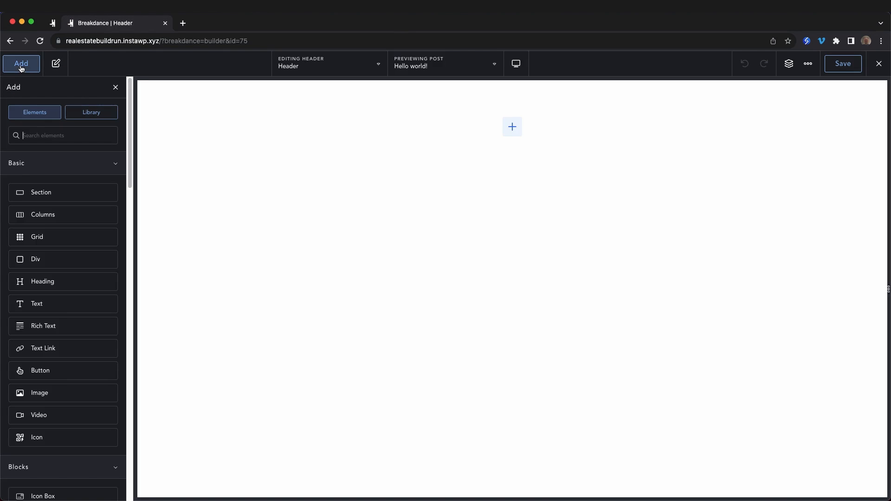
click(92, 113)
click(312, 86)
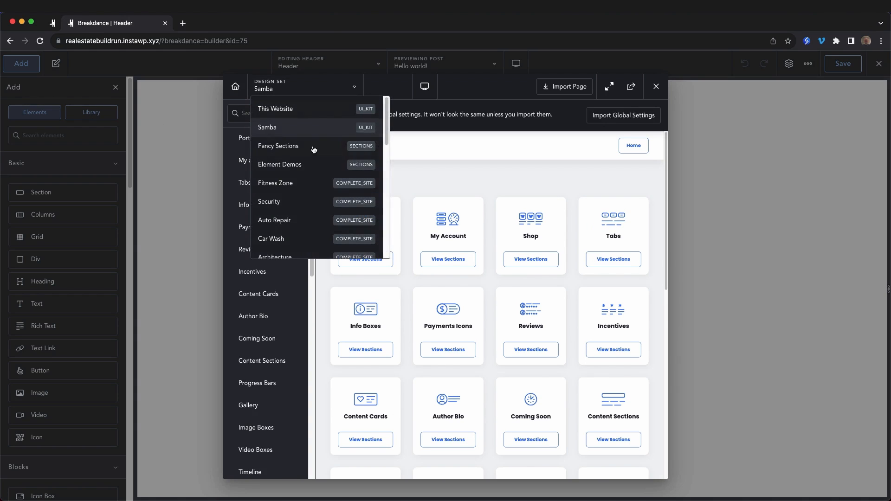
scroll(310, 205, down, 10)
scroll(308, 227, down, 3)
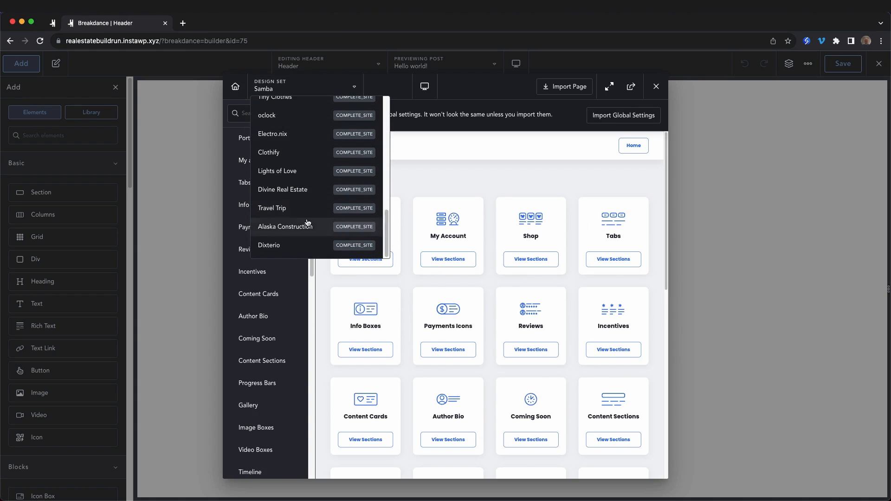
click(292, 186)
mouse_move(592, 212)
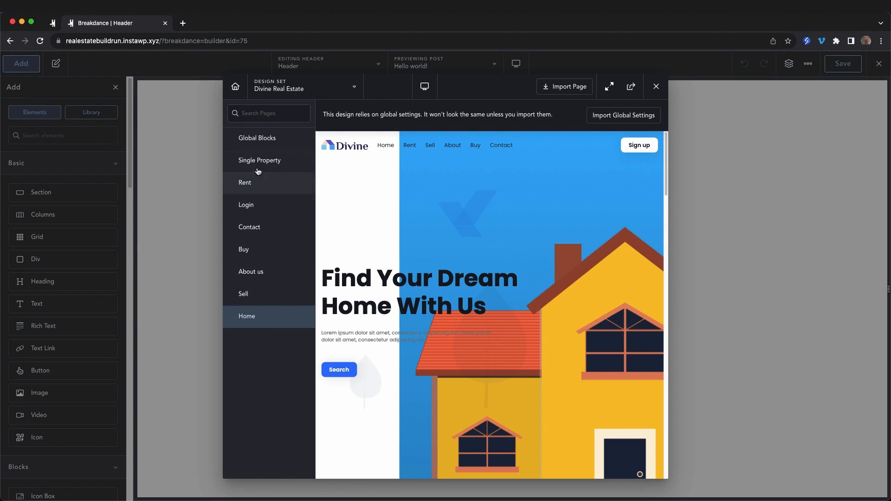
click(251, 184)
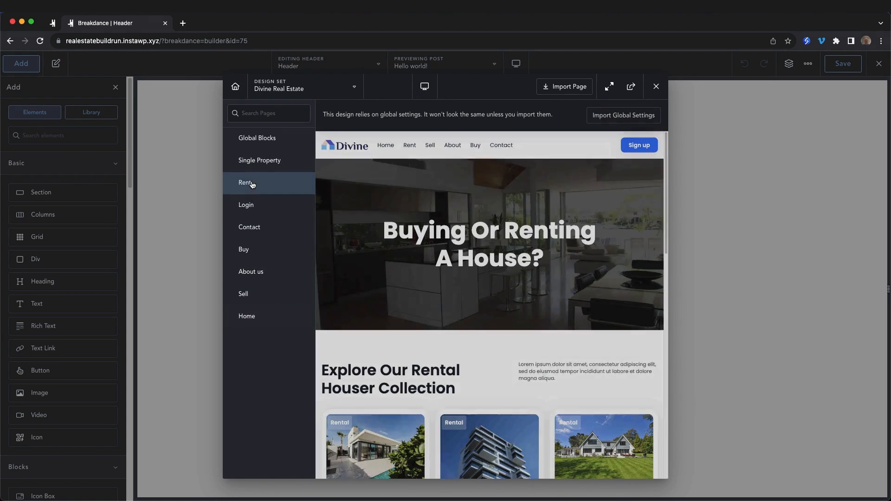
click(651, 146)
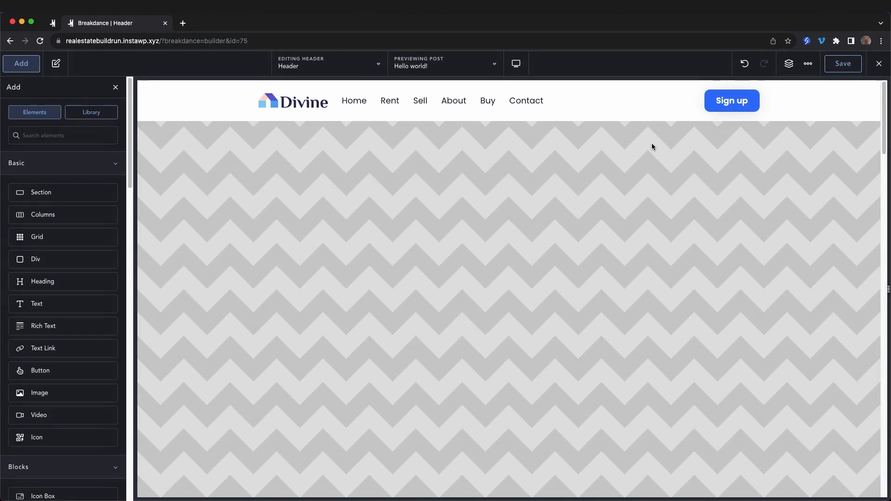
- Delete the Rent, Sell and Buy links from the header menu
click(631, 101)
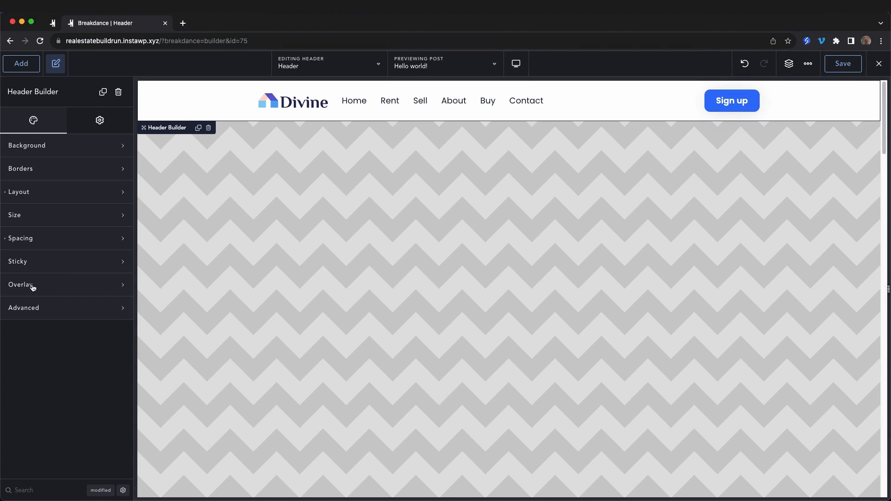
click(393, 101)
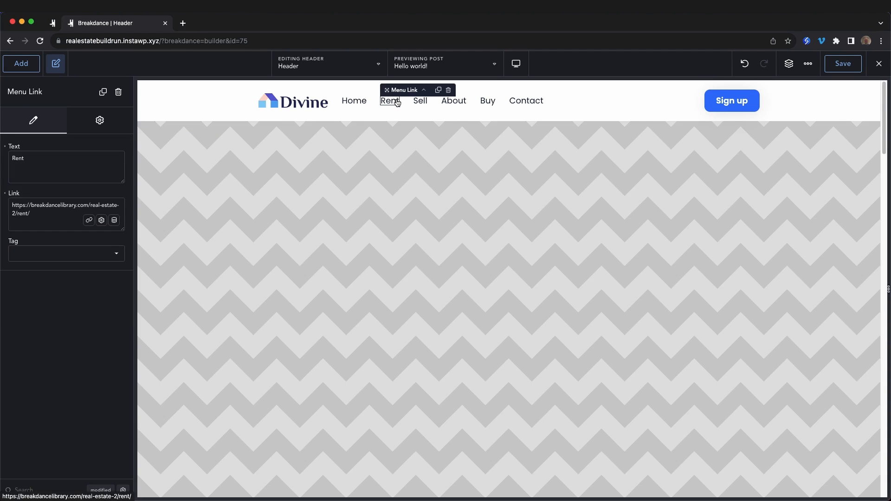
key(Delete)
click(398, 101)
key(Delete)
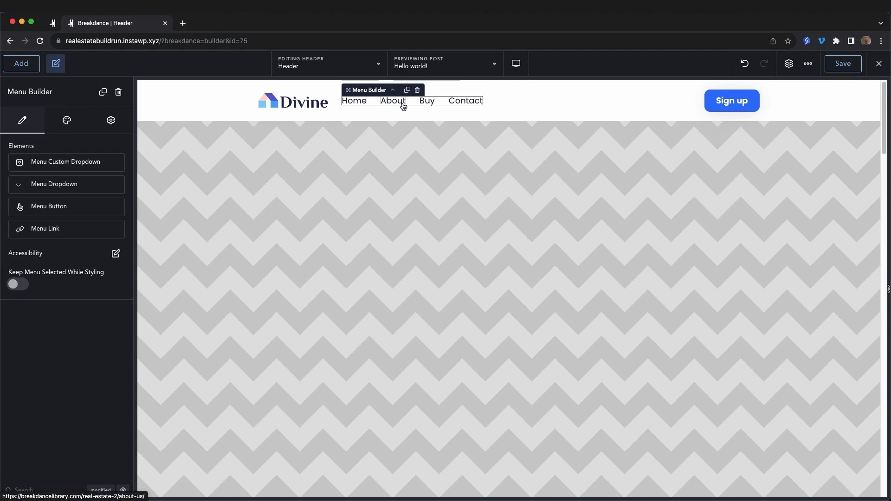
click(426, 101)
key(Delete)
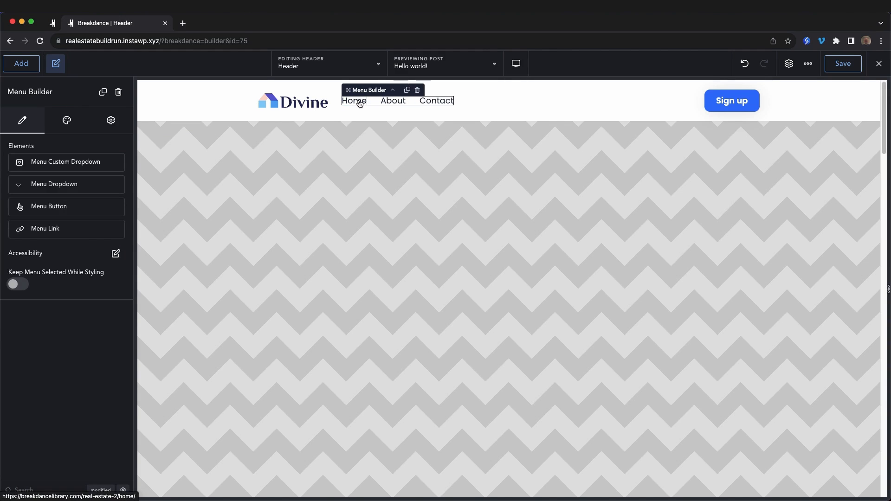
- Rename the About menu link as "Properties"
click(388, 102)
double_click(387, 102)
text(Proper)
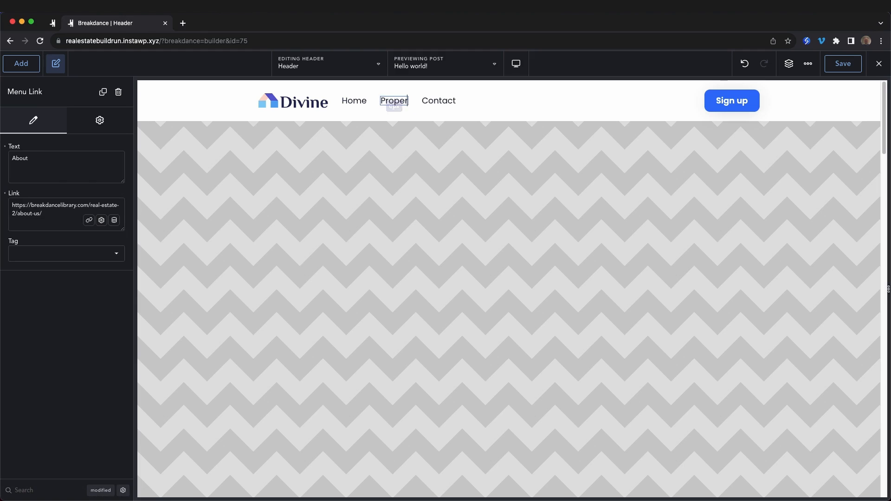
text(ties)
- Rename the Contact menu link as "Agents" and set its link to /agents
click(464, 103)
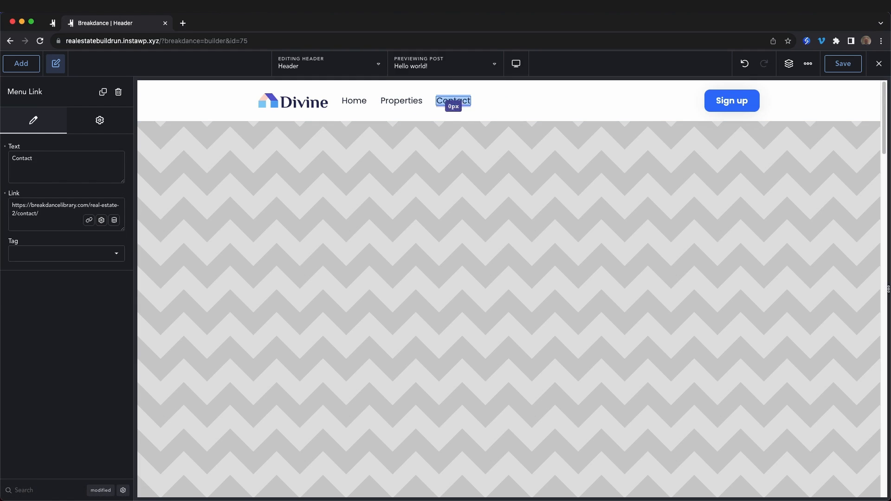
text(Agents)
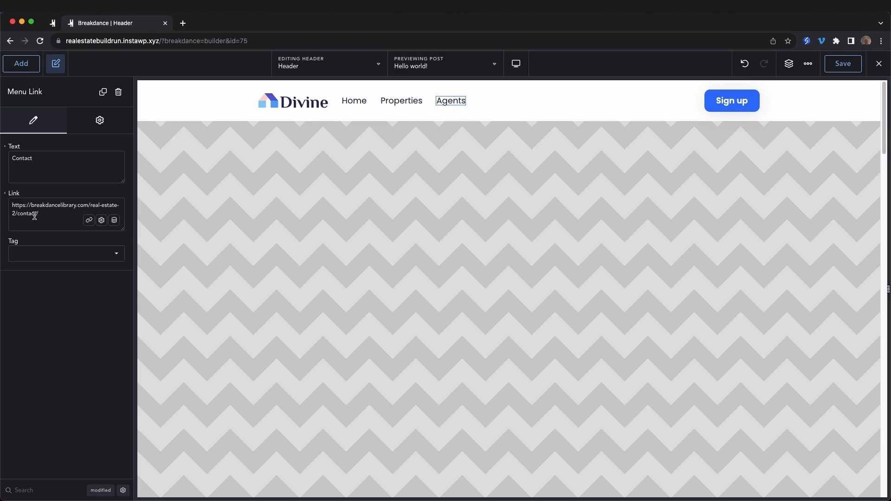
triple_click(35, 216)
text(/ag)
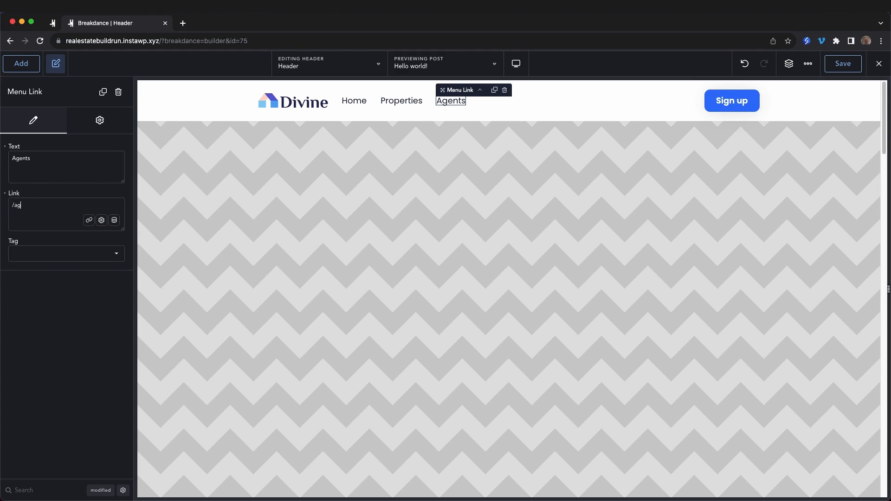
text(ents)
- Set the Properties menu link to /properties and the Home menu link to /
click(401, 101)
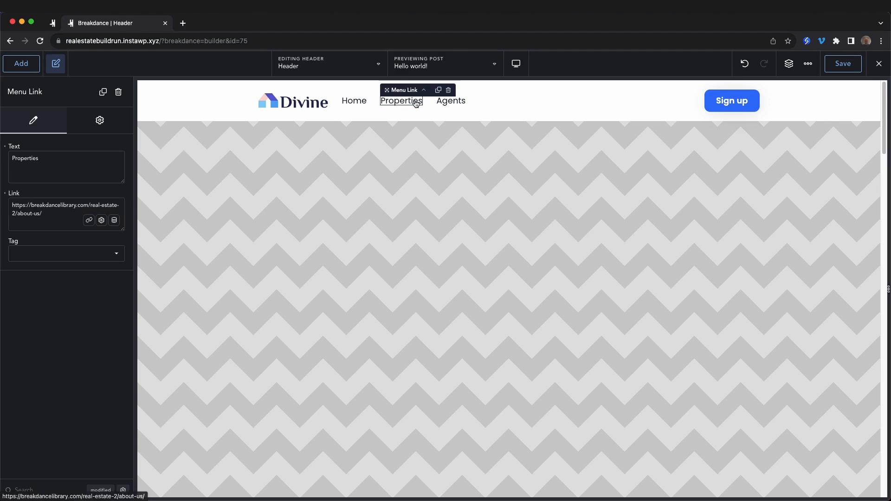
triple_click(32, 211)
text(/properties)
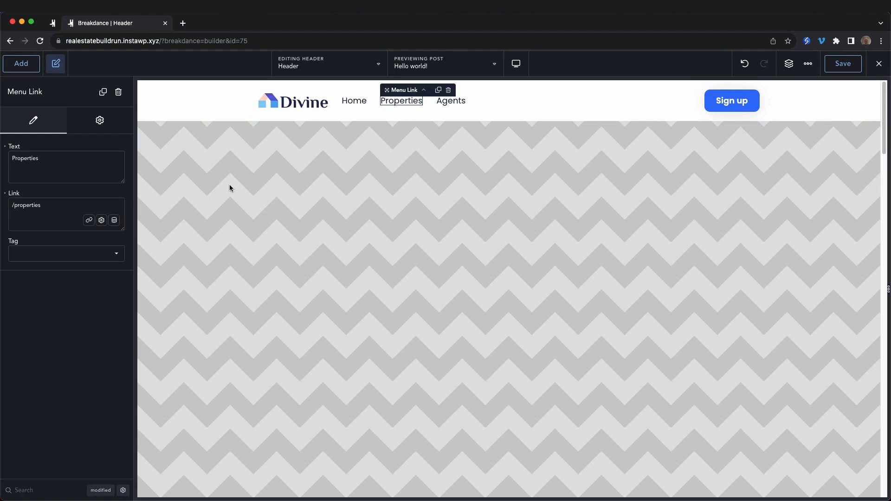
click(354, 100)
triple_click(73, 207)
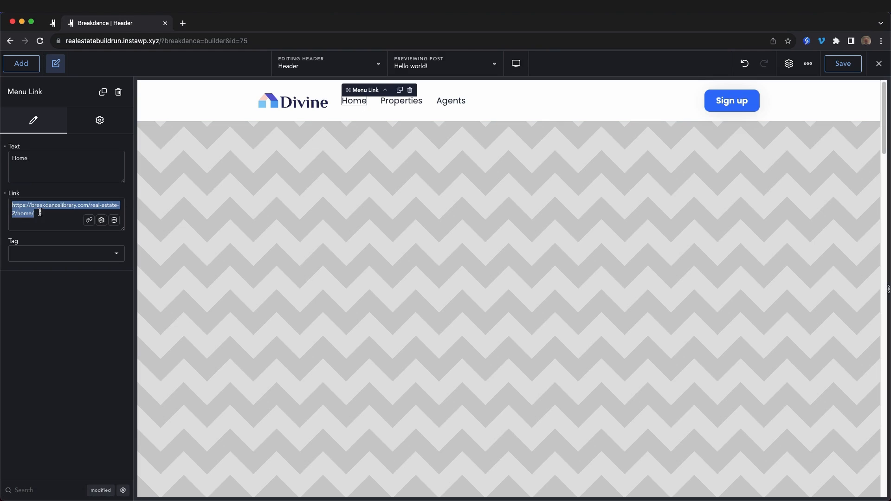
text(/)
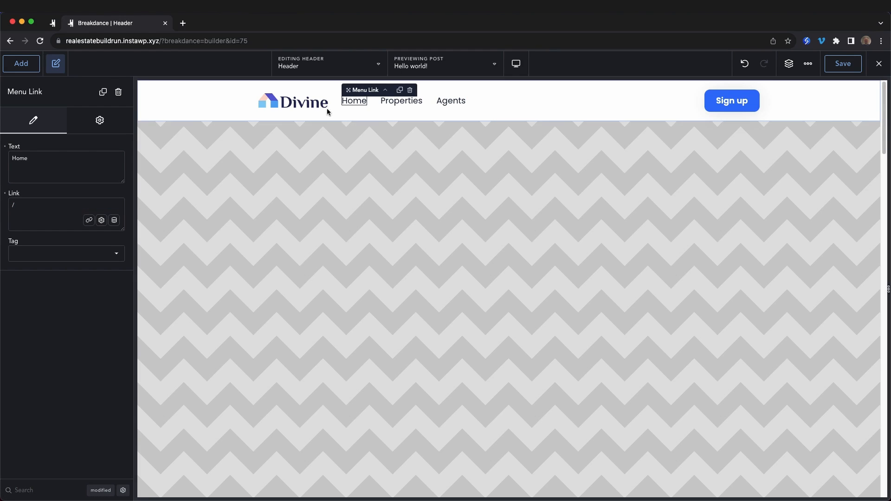
- Give the Divine logo image a URL link pointing to /
click(310, 103)
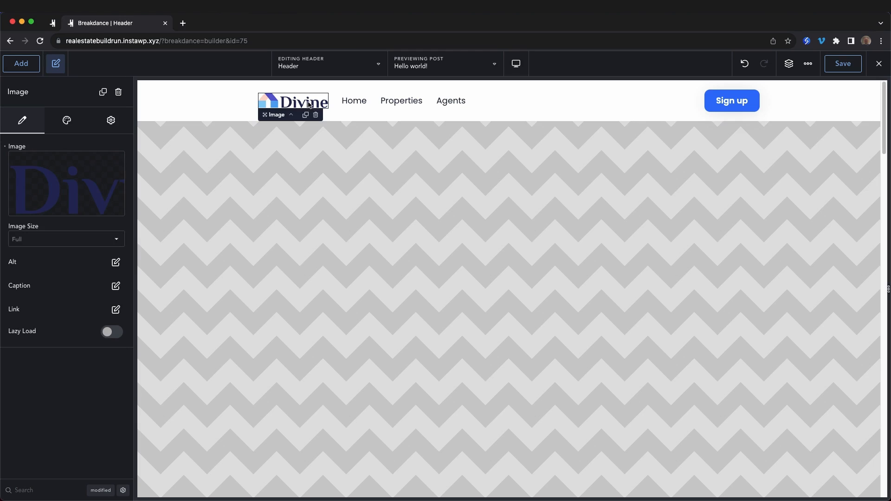
click(115, 310)
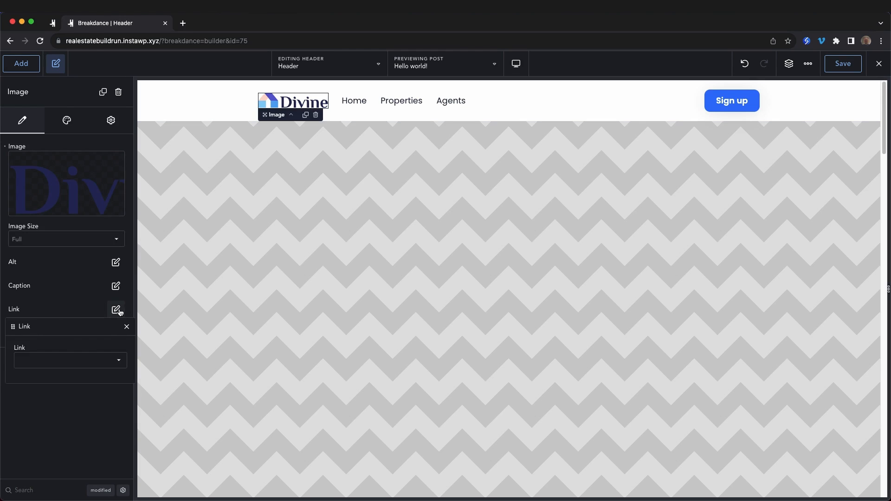
click(93, 362)
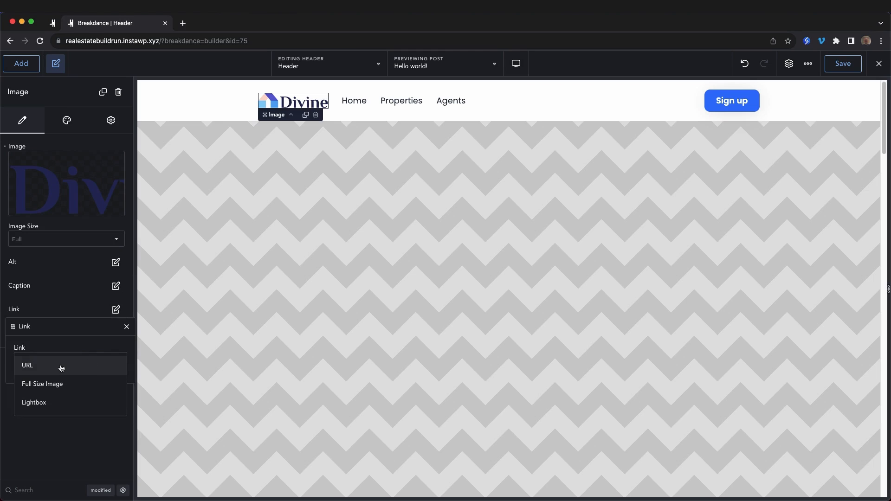
click(28, 366)
click(34, 396)
text(/)
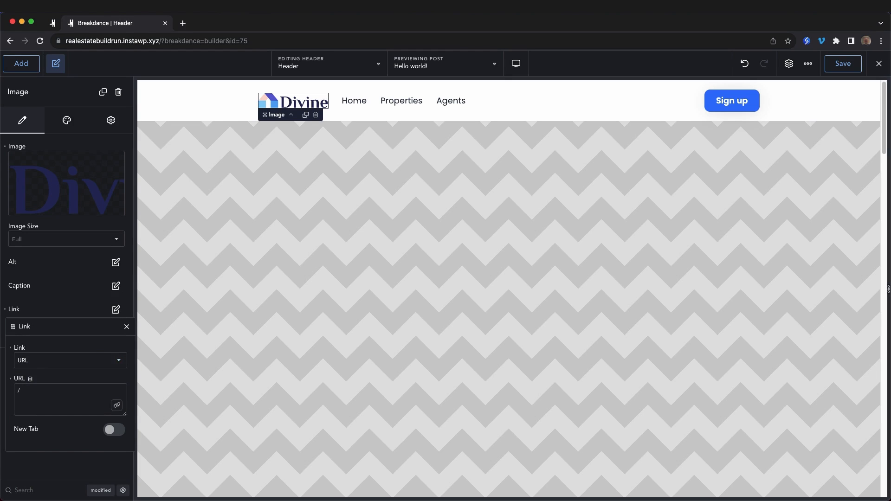
- Change the header's Sign up button text to "Contact Us" and set its link to /contact
click(125, 328)
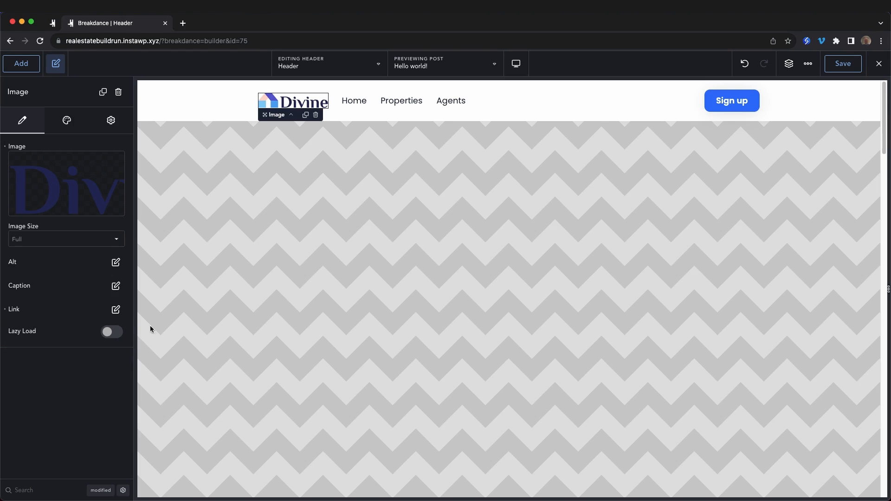
click(751, 105)
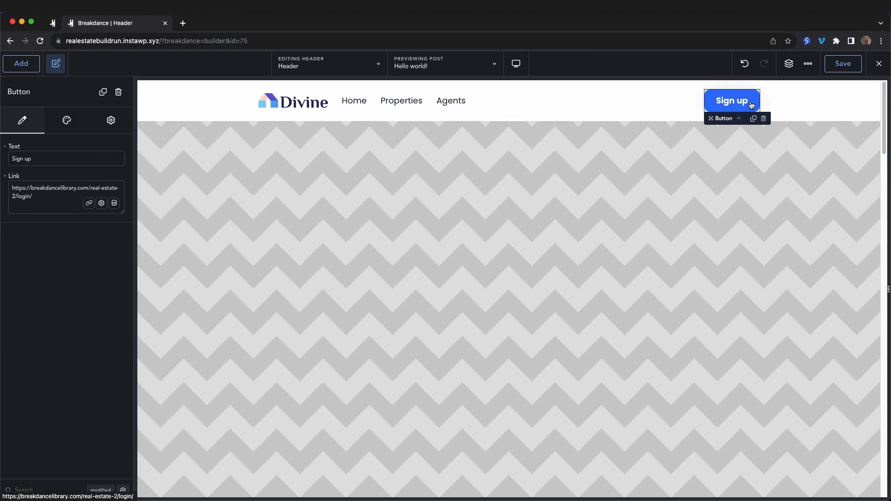
triple_click(47, 162)
text(Contact Us)
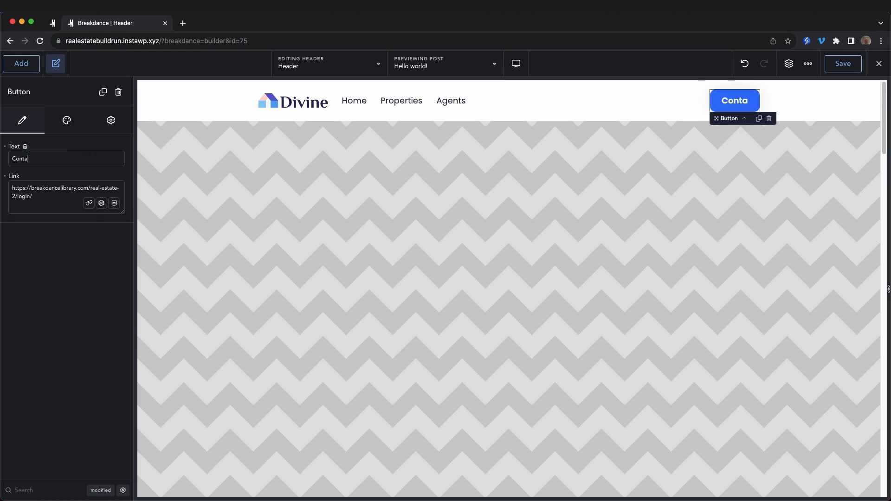
triple_click(28, 200)
text(/contact)
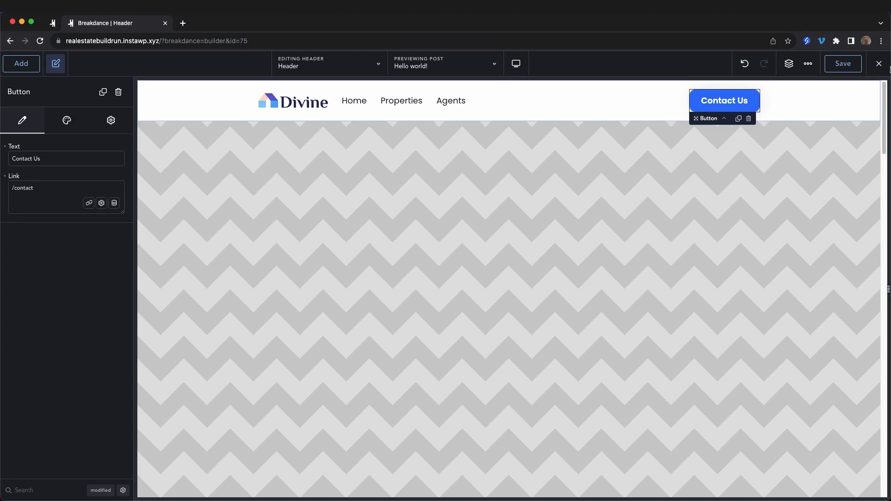
- Save the header and exit the builder to WordPress
click(850, 65)
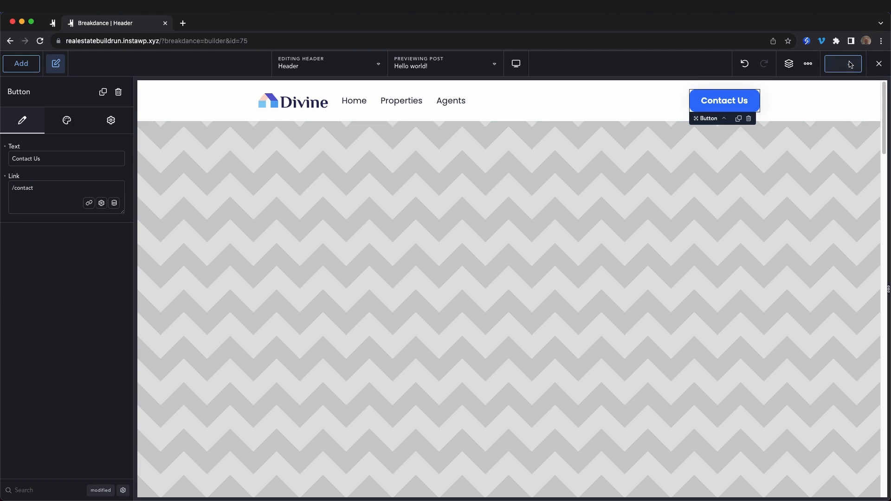
click(877, 70)
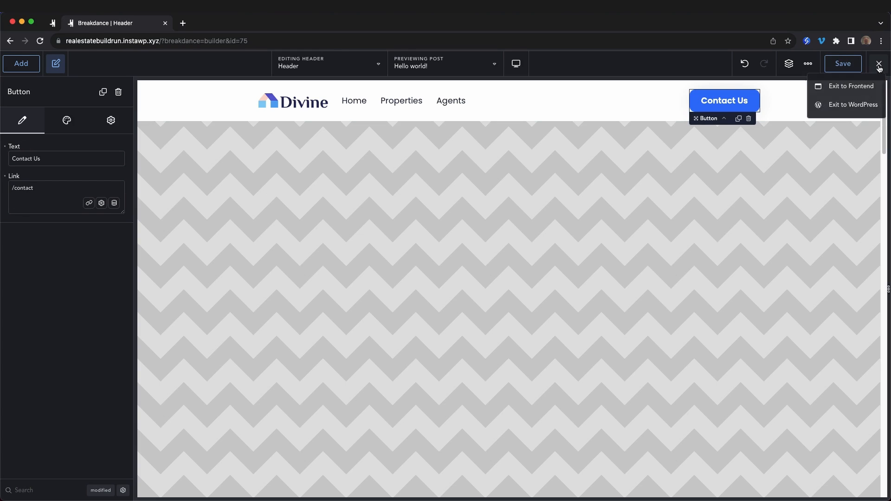
click(858, 106)
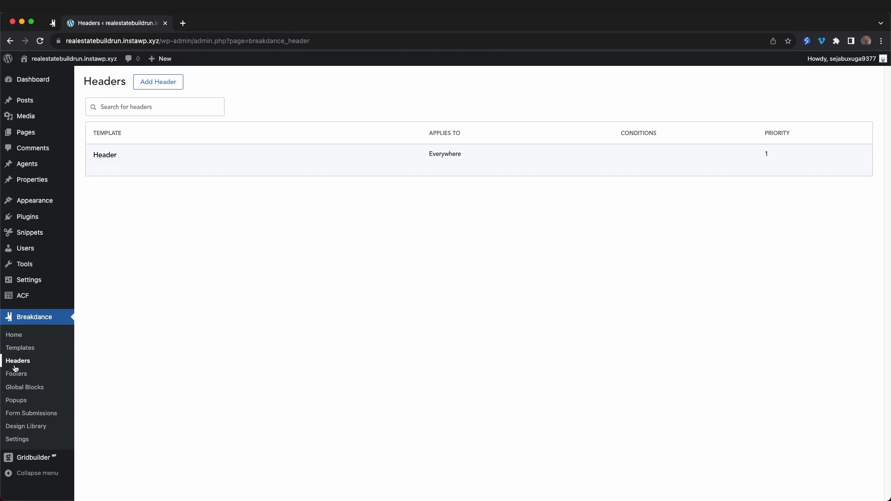
- Add a Breakdance footer titled "Footer" with its location set to Everywhere
click(14, 374)
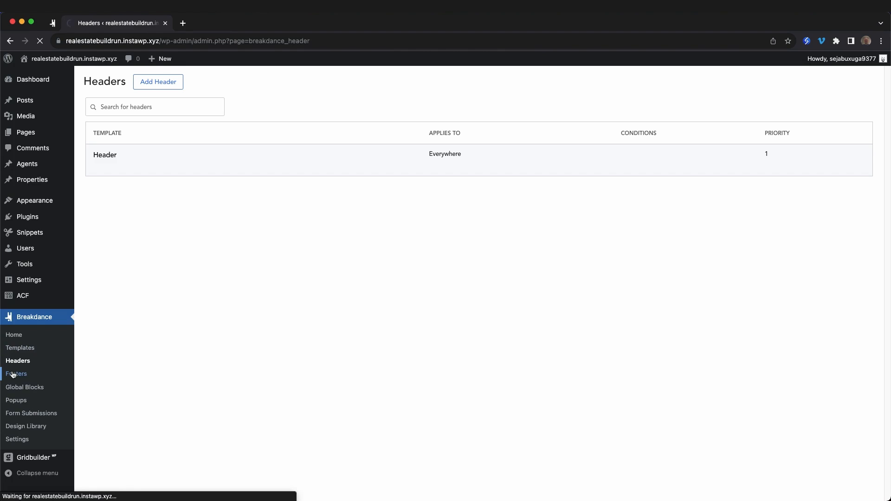
click(158, 82)
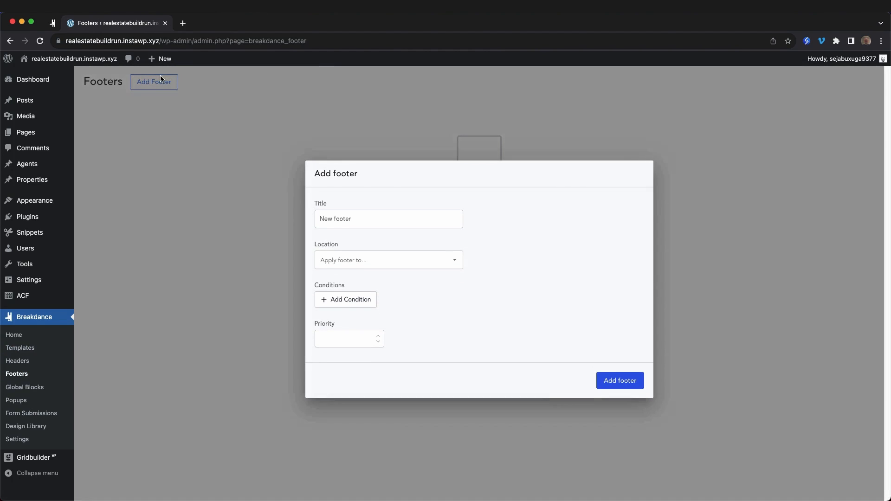
click(361, 213)
text(Footer)
click(379, 260)
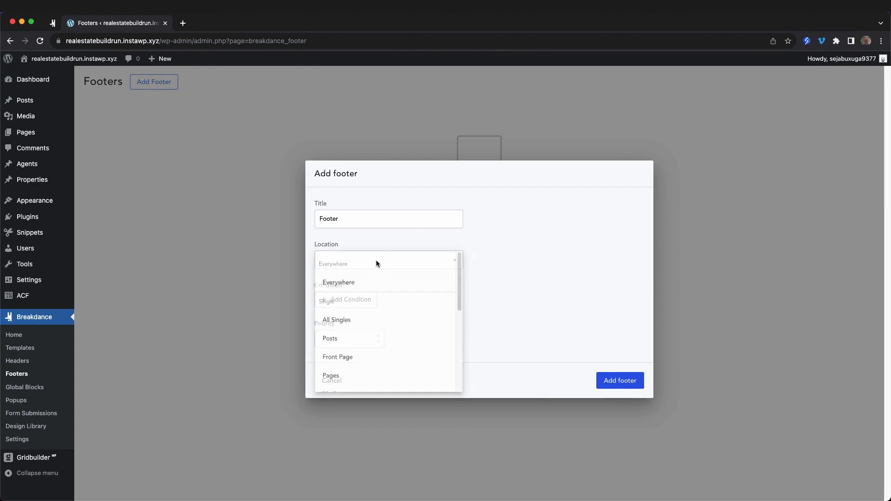
click(360, 280)
click(620, 381)
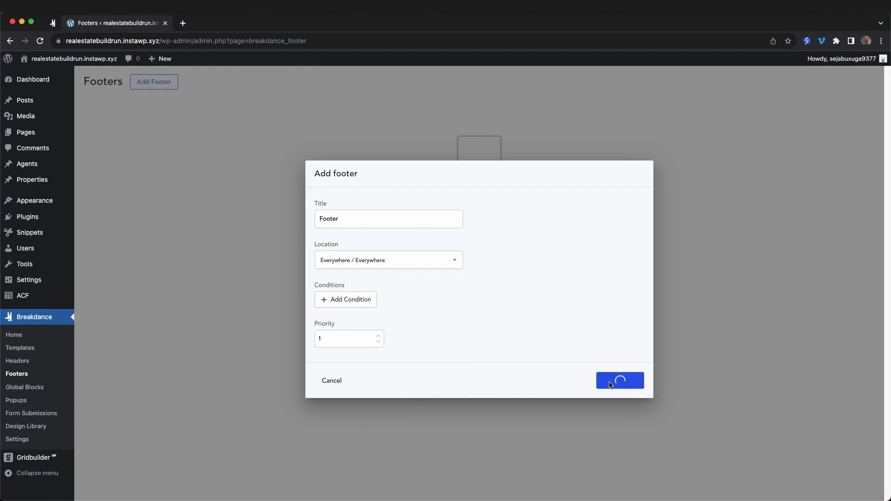
- Open the new footer in the Breakdance builder and add the newsletter and footer section from the Divine Real Estate design set
click(119, 168)
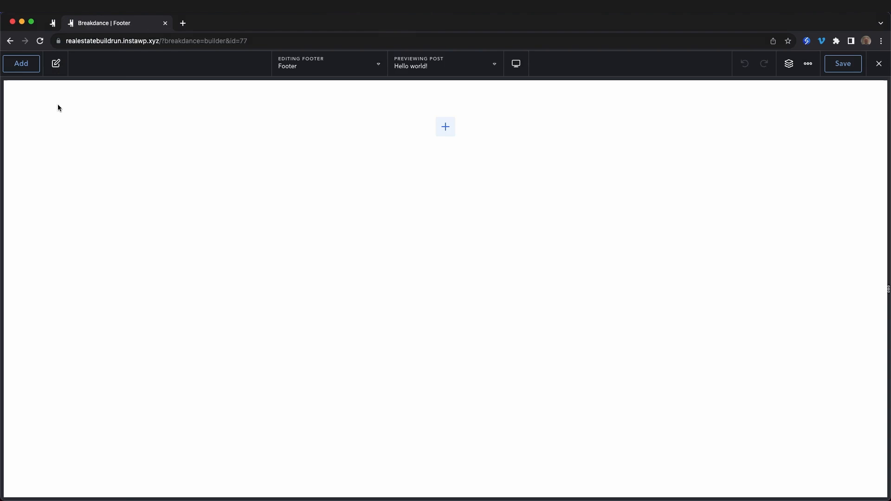
click(18, 67)
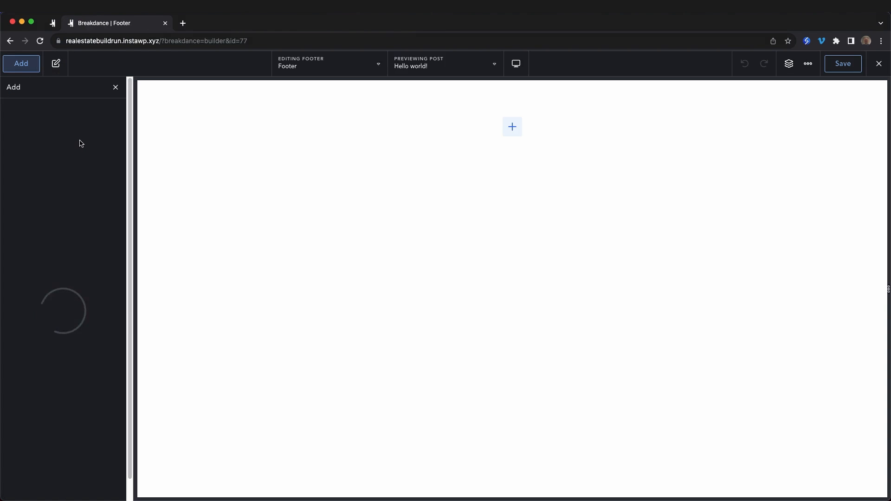
click(89, 113)
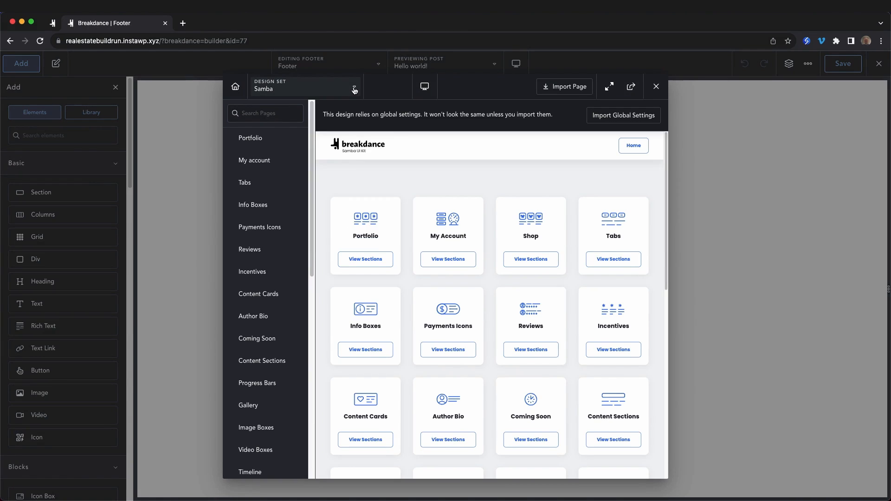
click(354, 87)
scroll(308, 232, down, 10)
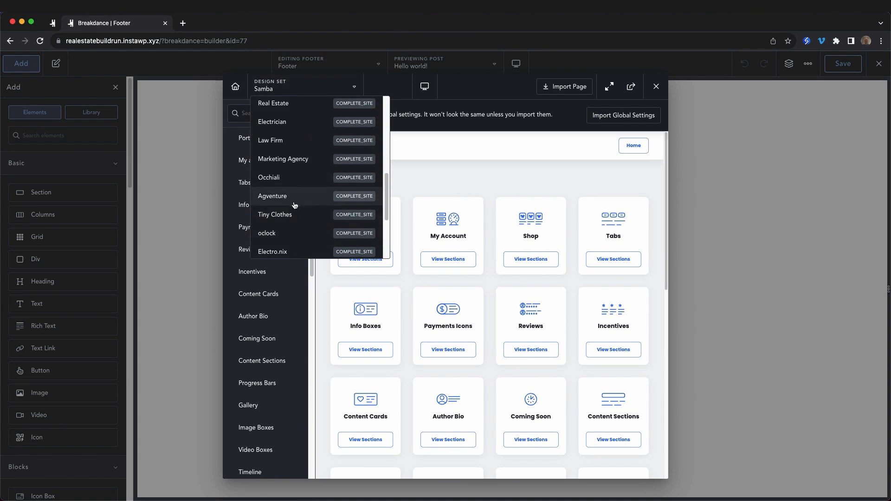
click(295, 234)
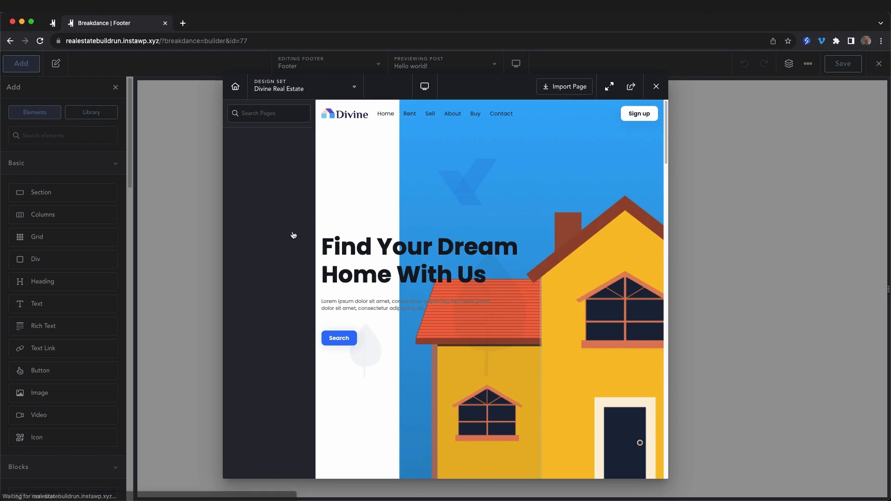
scroll(525, 279, down, 20)
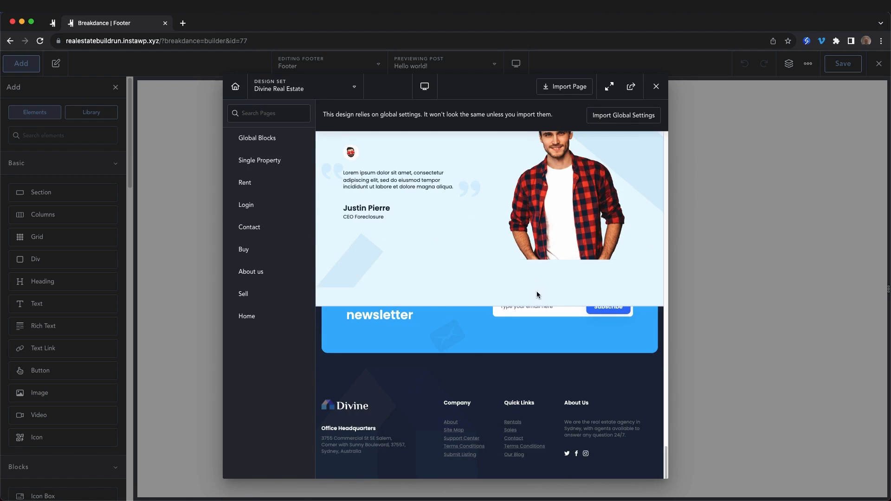
click(649, 320)
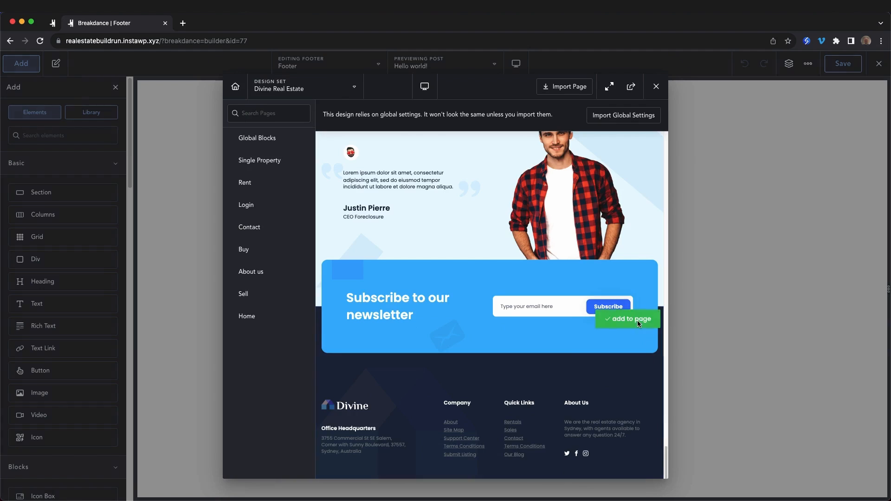
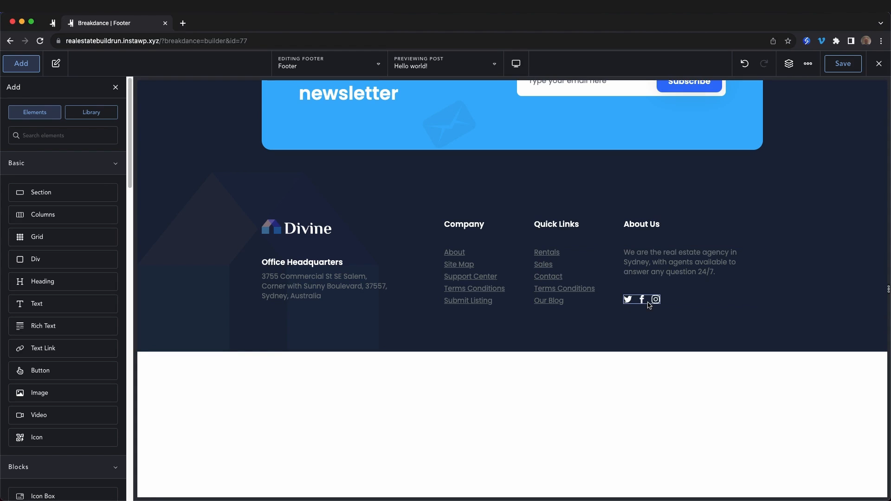
- Examine the after-submission action settings of the footer's newsletter form
click(617, 86)
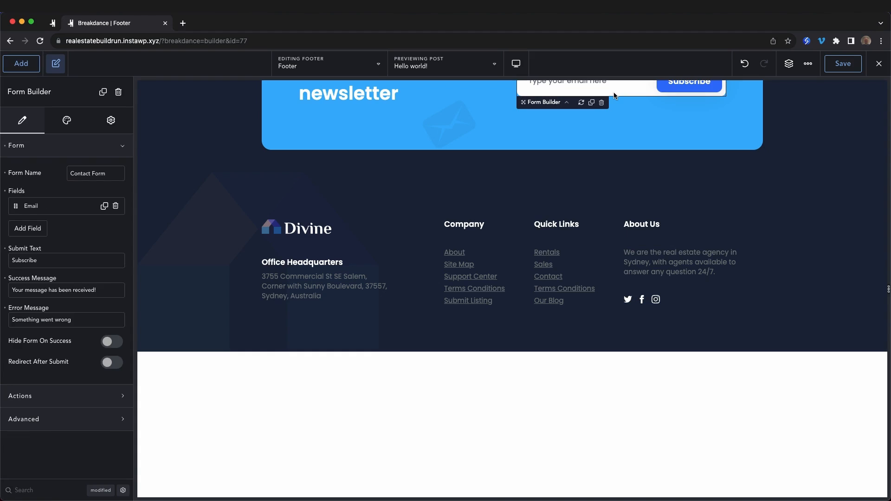
click(103, 402)
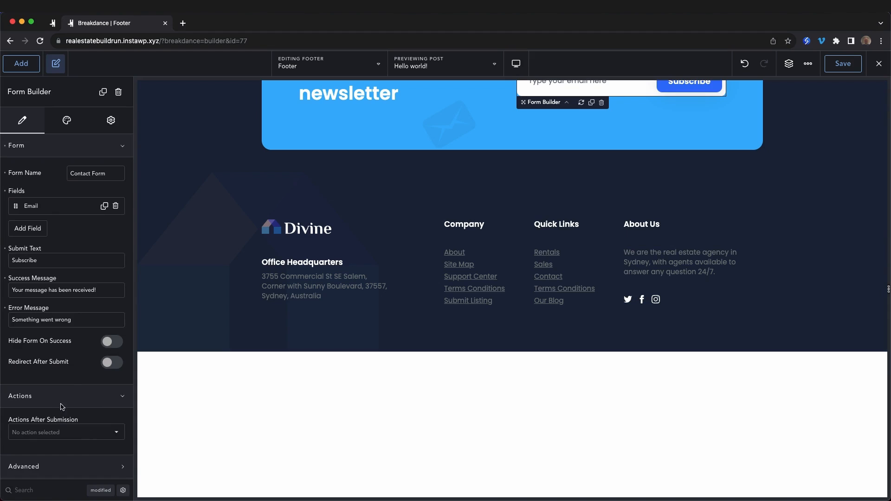
click(74, 397)
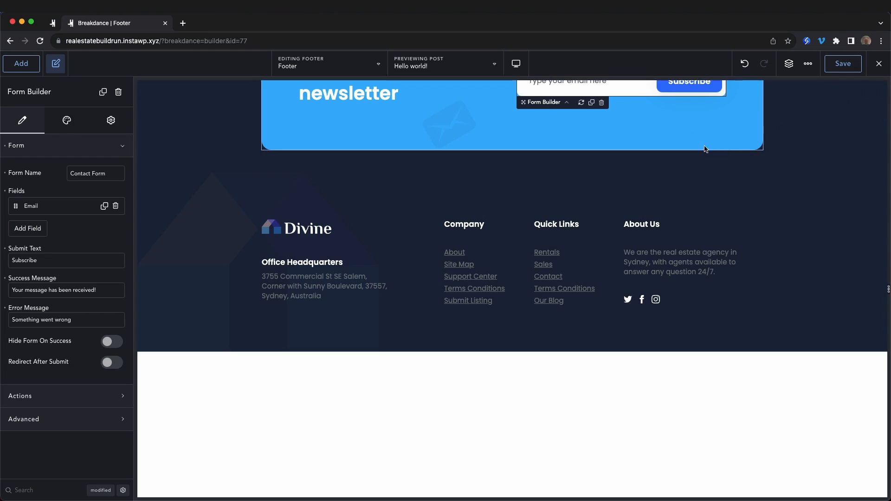
- Save the footer and exit the builder to WordPress
click(842, 65)
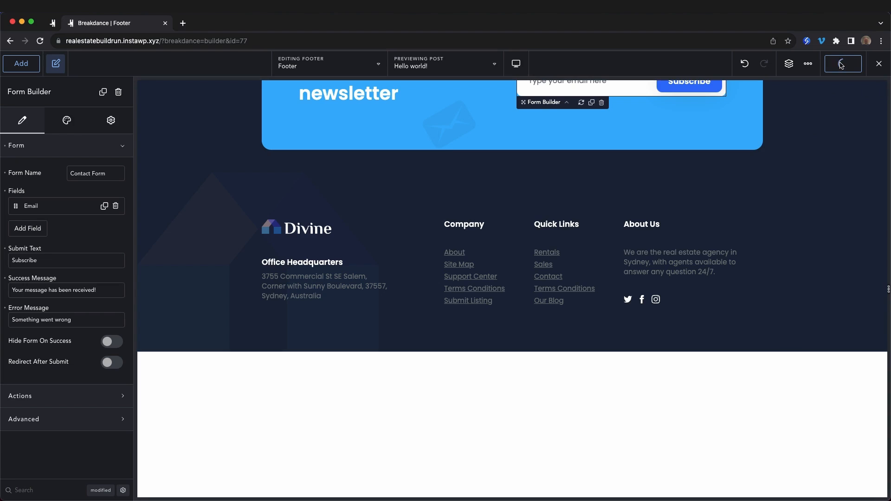
click(879, 65)
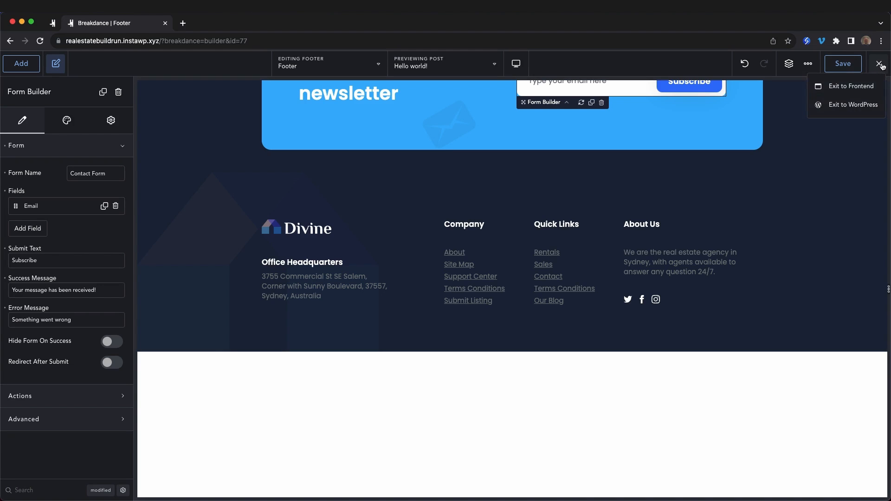
click(845, 104)
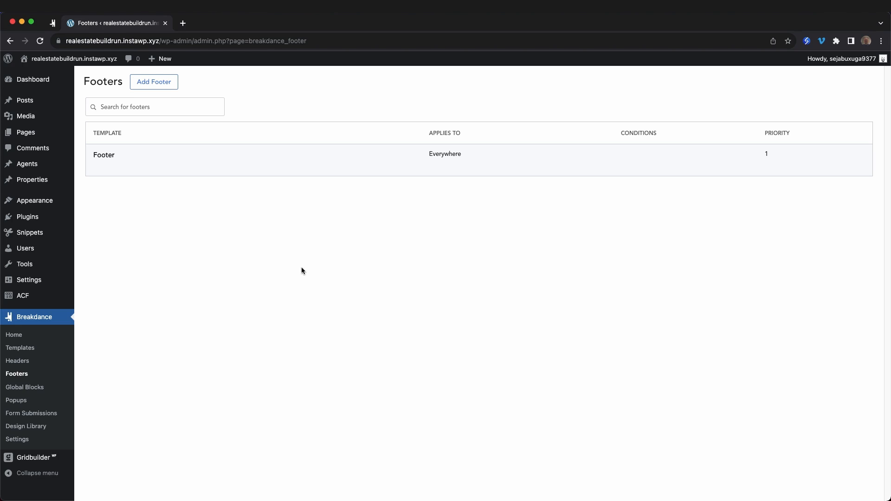
- Add a Post Archive template to the Breakdance templates
click(30, 349)
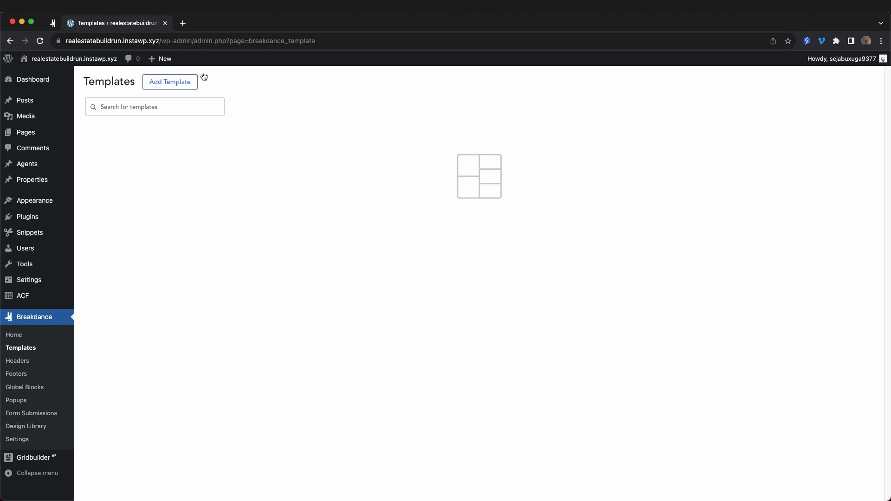
click(170, 81)
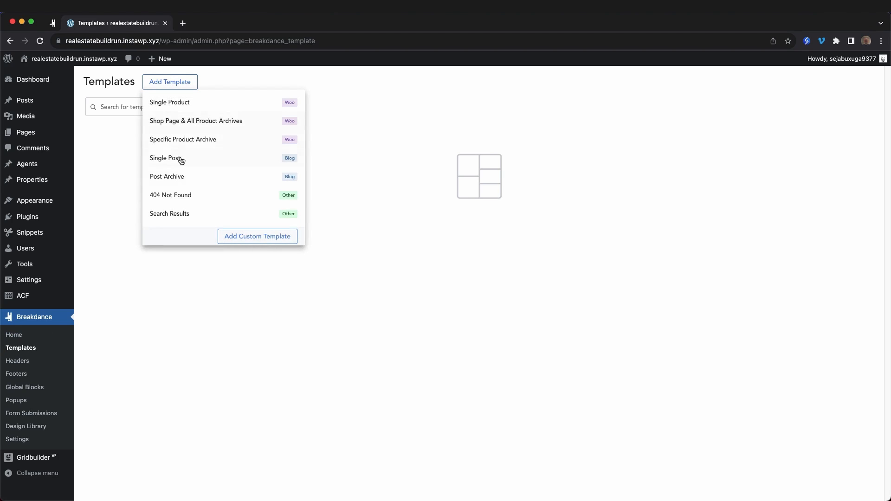
click(179, 177)
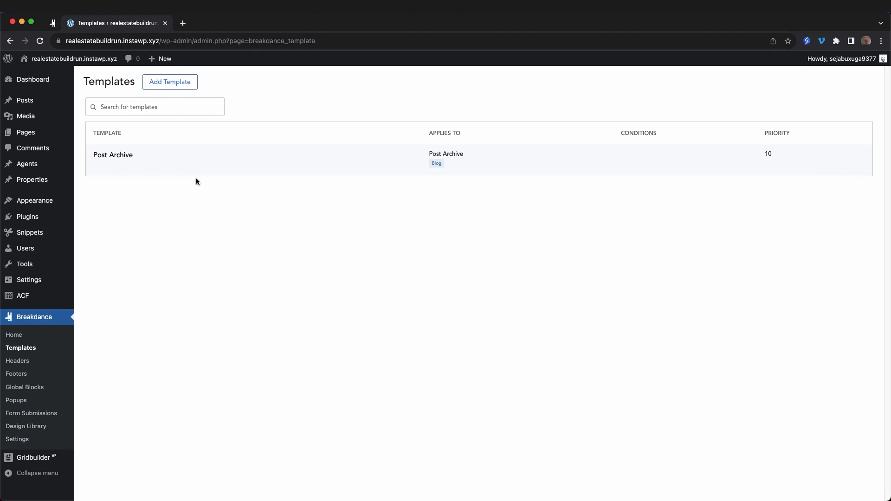
- Open the Post Archive template's advanced settings and change its title to "Property Archive"
mouse_move(203, 149)
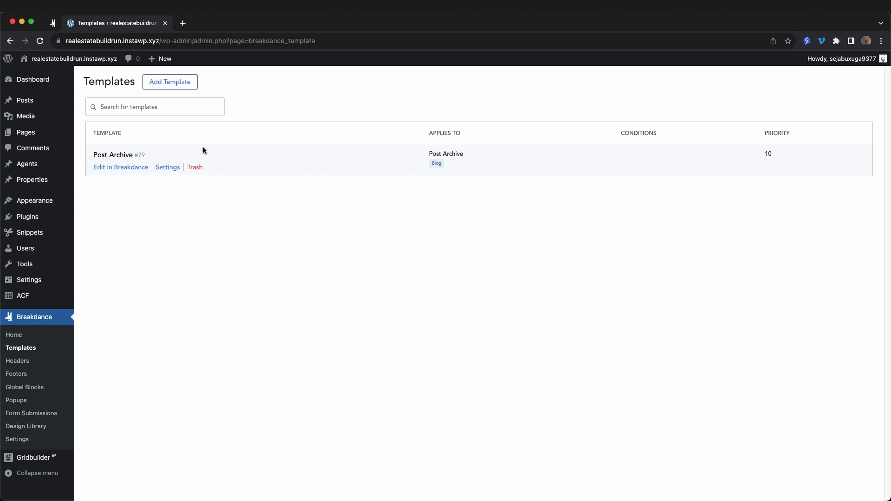
click(167, 168)
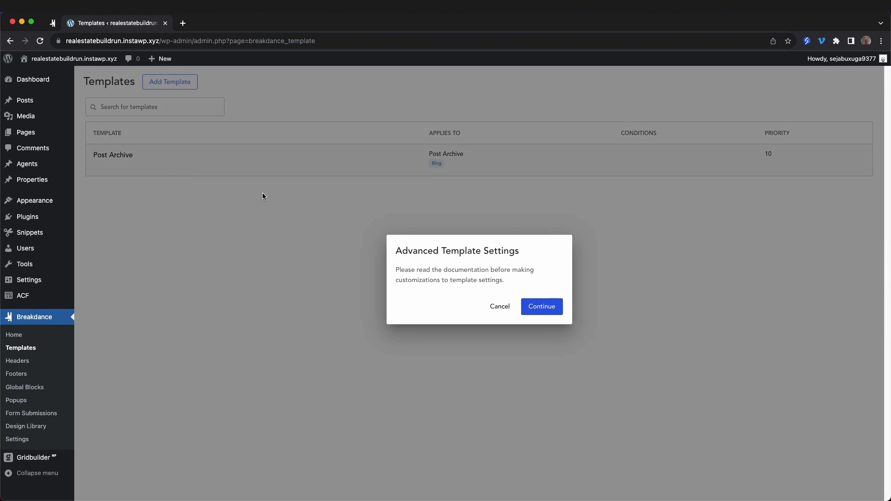
click(541, 307)
double_click(390, 224)
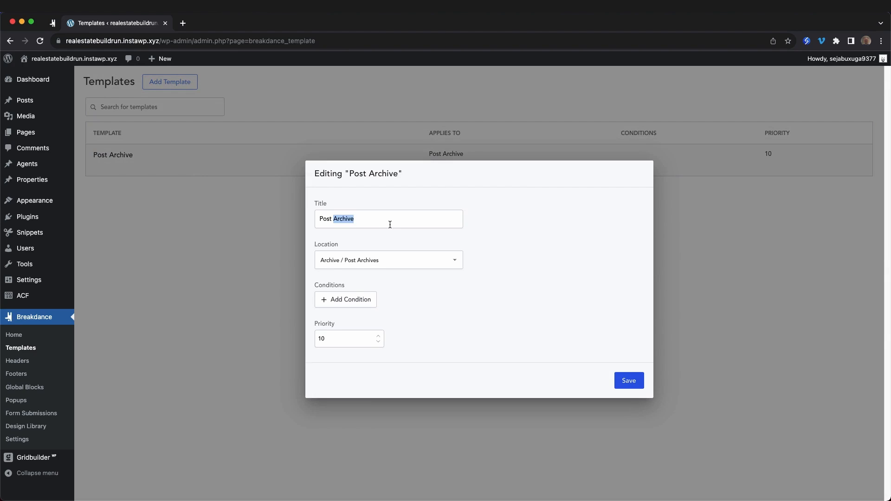
click(388, 224)
triple_click(388, 223)
text(Property Archiv)
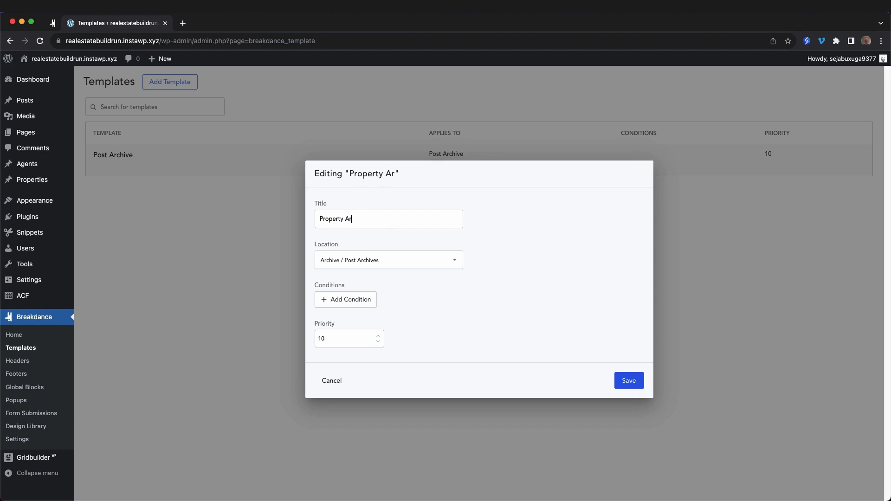
- Set the Property Archive template's location to Post Type Archive
click(373, 260)
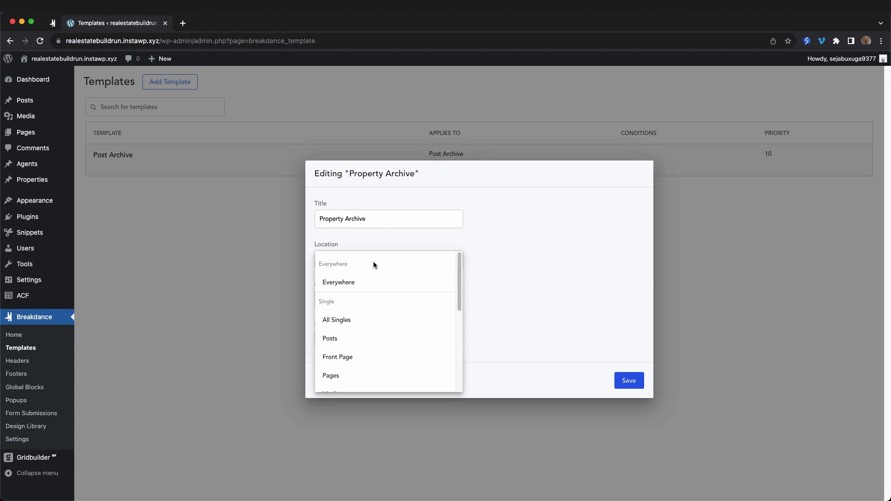
scroll(400, 316, down, 10)
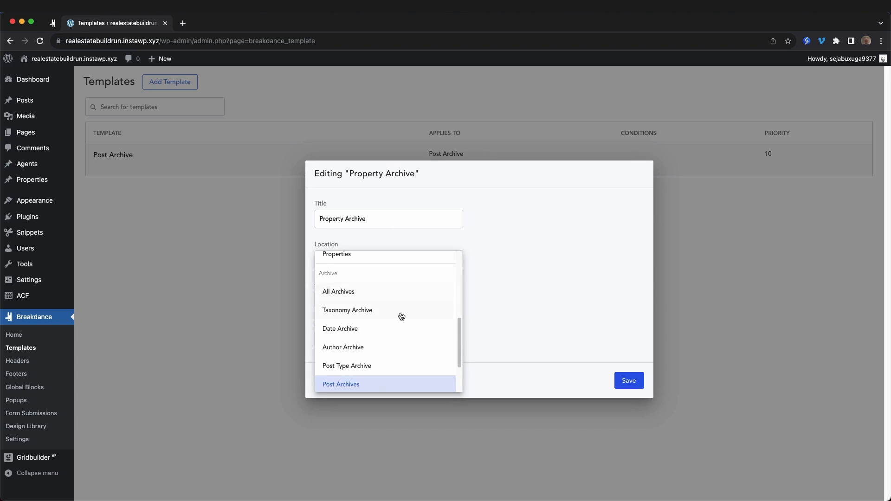
click(399, 319)
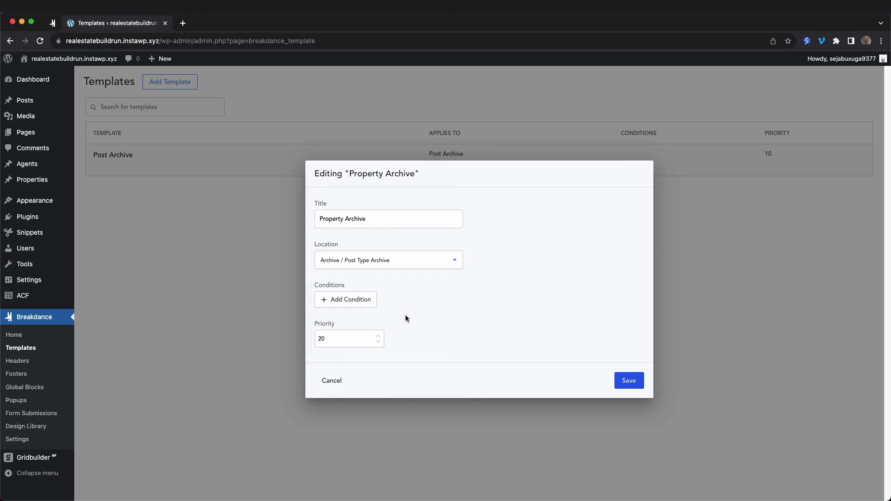
- Add the condition "Post Type is Properties" to the Property Archive template and save its settings
click(356, 298)
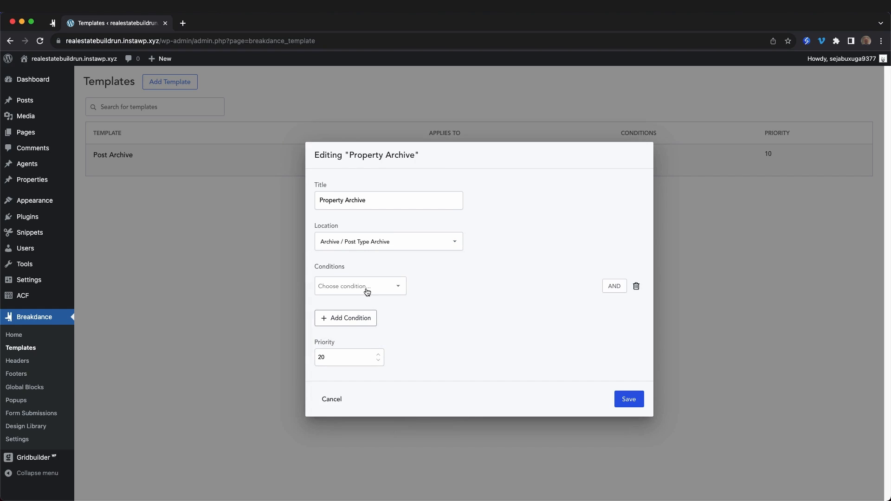
click(328, 310)
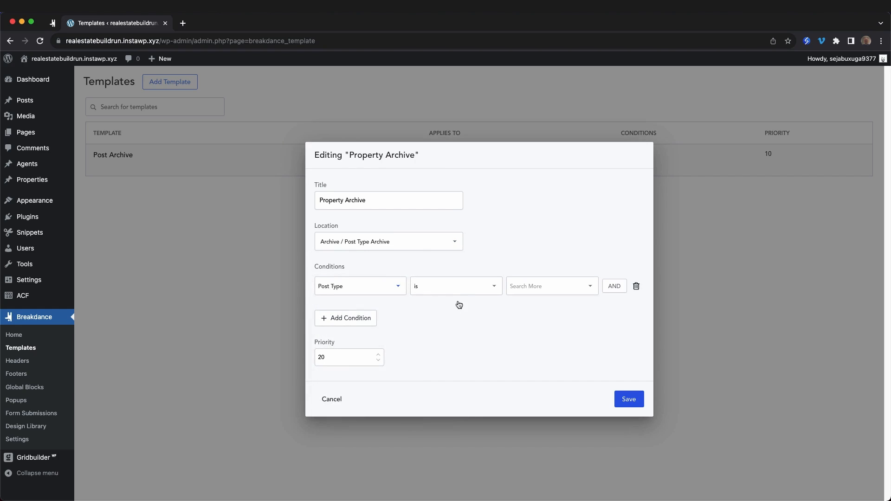
click(561, 289)
click(523, 376)
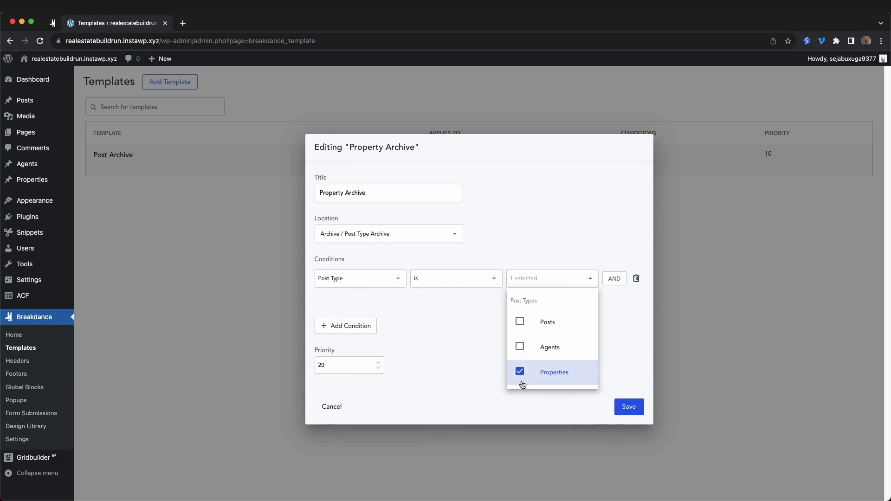
click(489, 365)
click(628, 406)
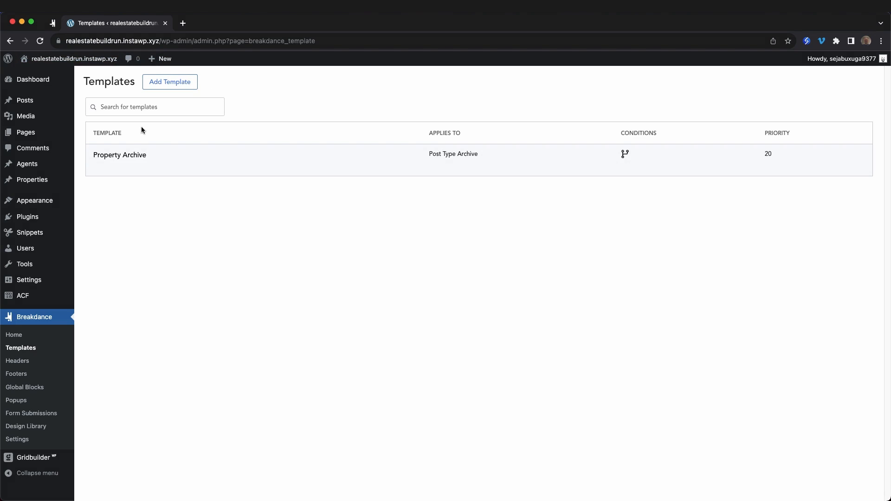
- Open the Property Archive template in the Breakdance builder and load the Divine Real Estate design set from the library
mouse_move(115, 165)
click(115, 167)
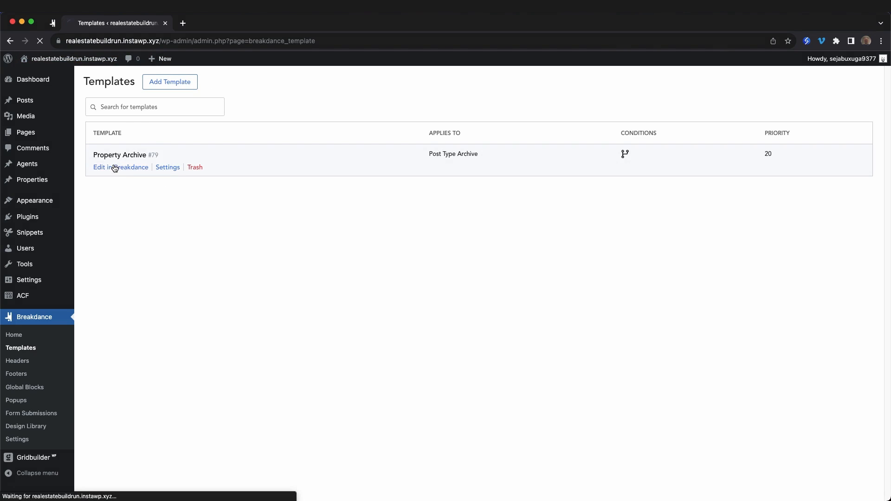
click(29, 69)
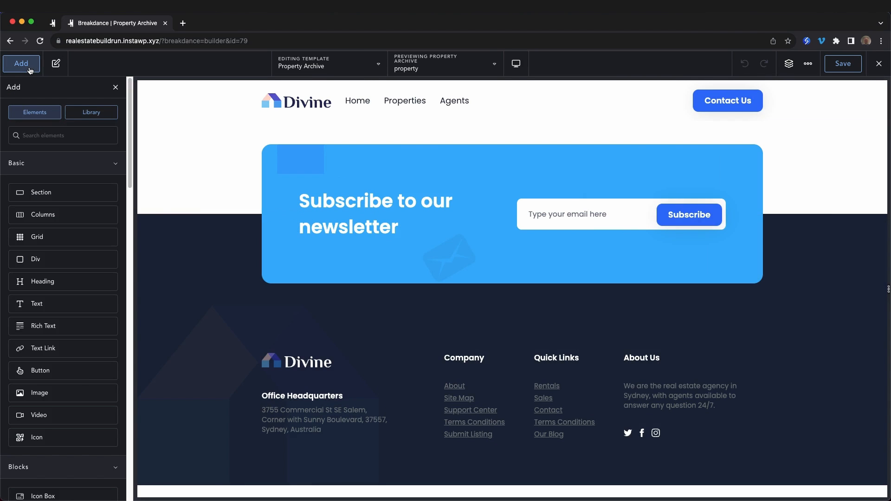
click(91, 112)
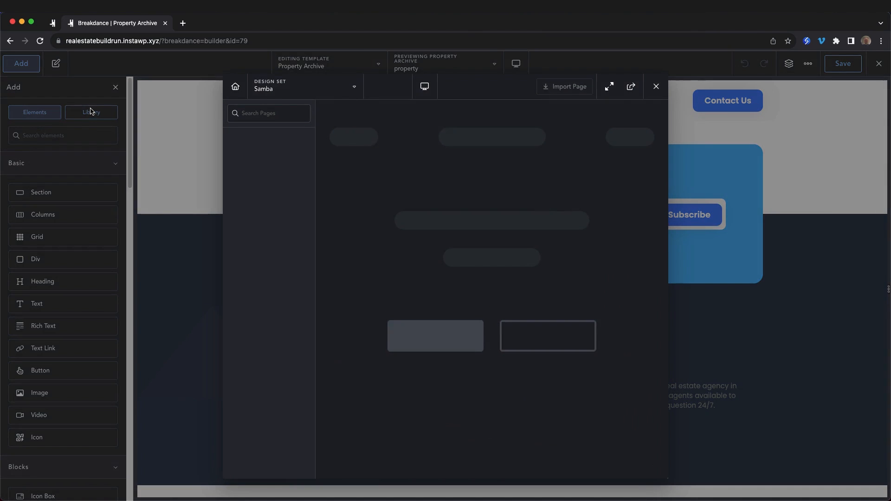
click(303, 92)
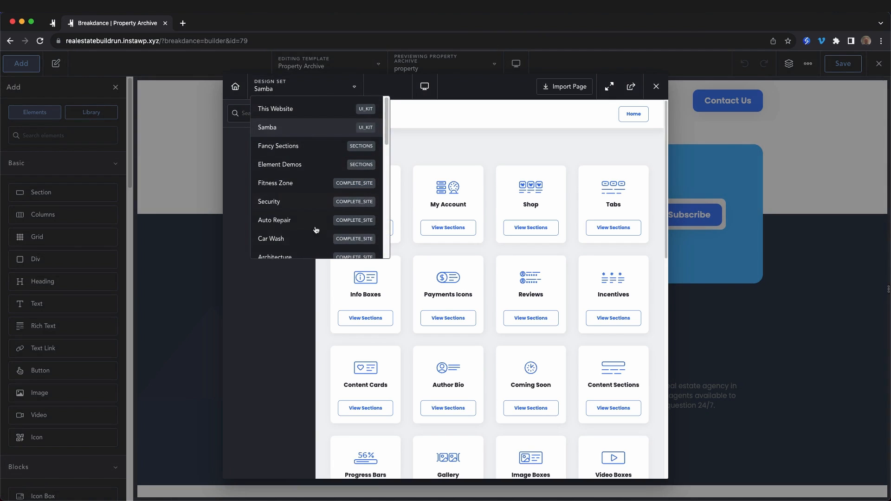
scroll(307, 246, down, 5)
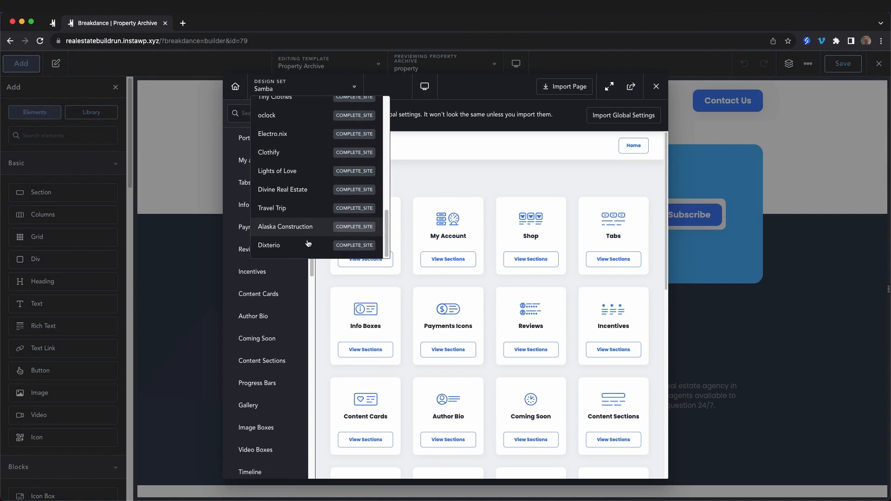
click(302, 189)
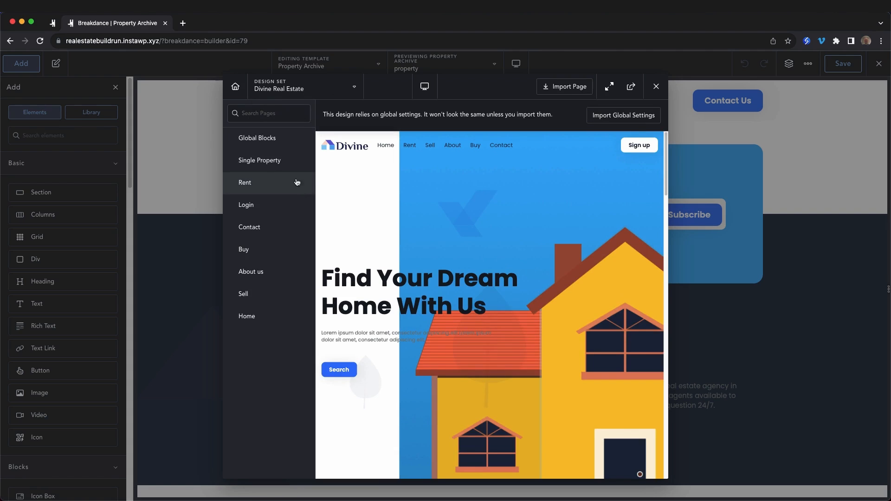
- Insert the "Buy Luxury Property" hero section from the design set's Buy page into the template
click(257, 249)
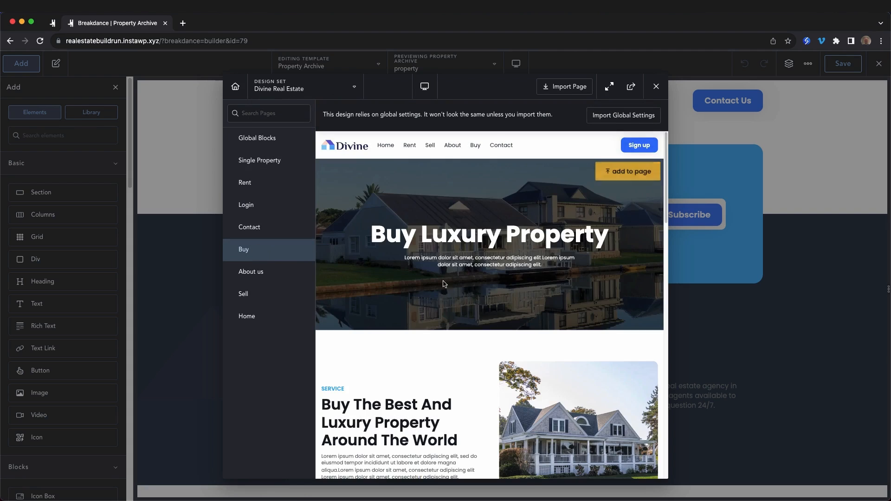
scroll(599, 283, down, 4)
scroll(464, 299, down, 5)
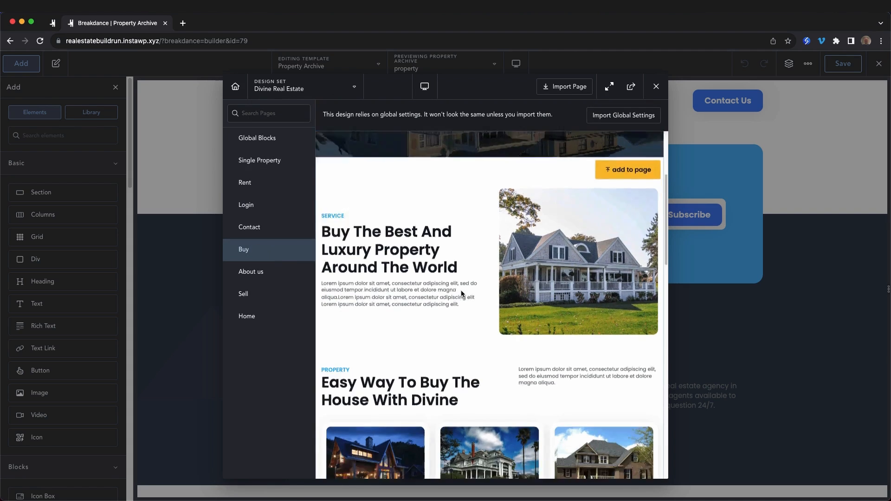
scroll(502, 372, down, 3)
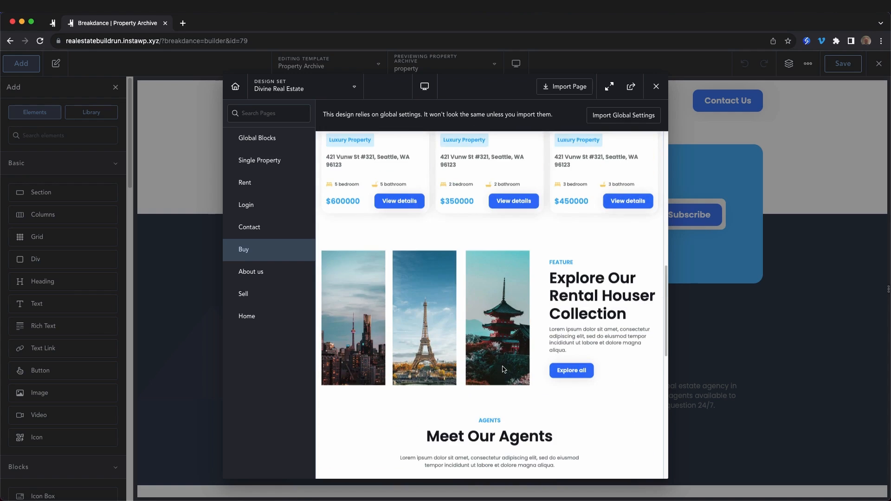
scroll(603, 279, up, 10)
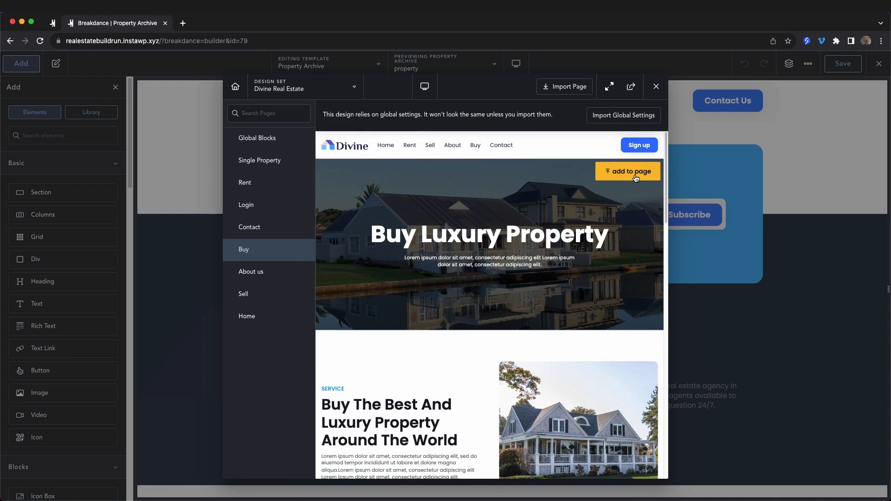
click(631, 172)
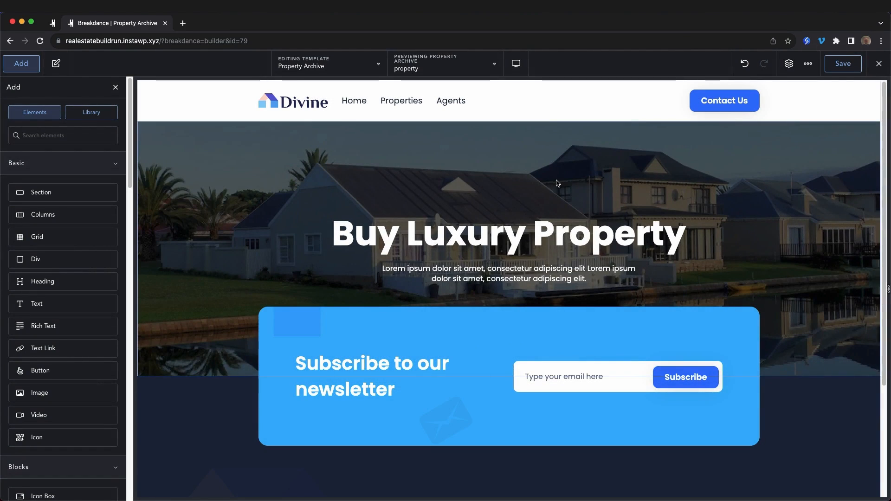
- Insert the Buy page's section with the "Buy The Best And Luxury Property" text and property listings below the hero
click(16, 69)
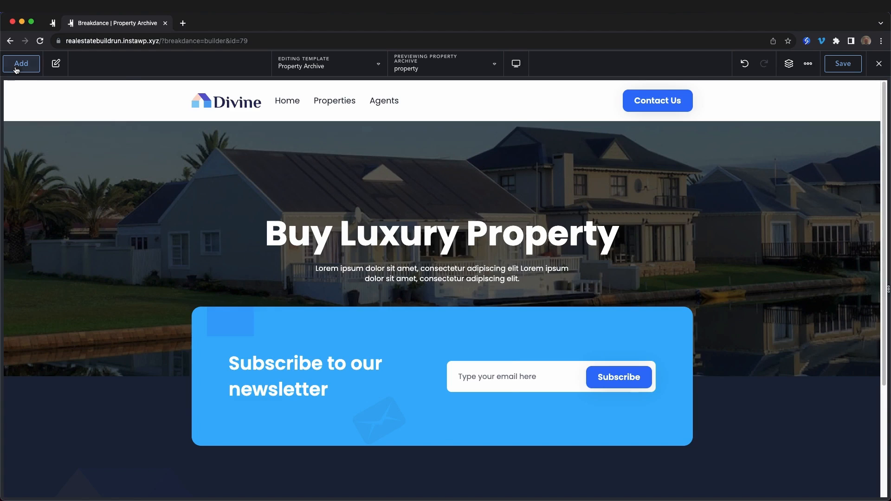
click(15, 69)
click(91, 112)
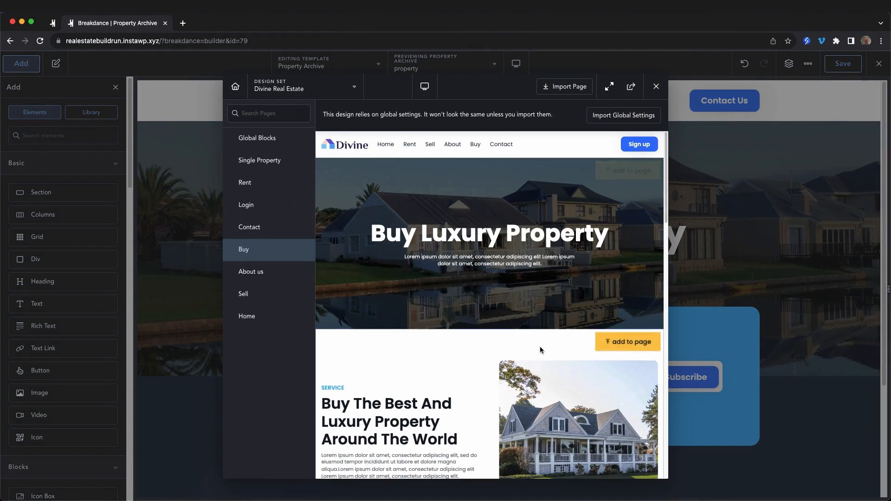
scroll(540, 349, down, 10)
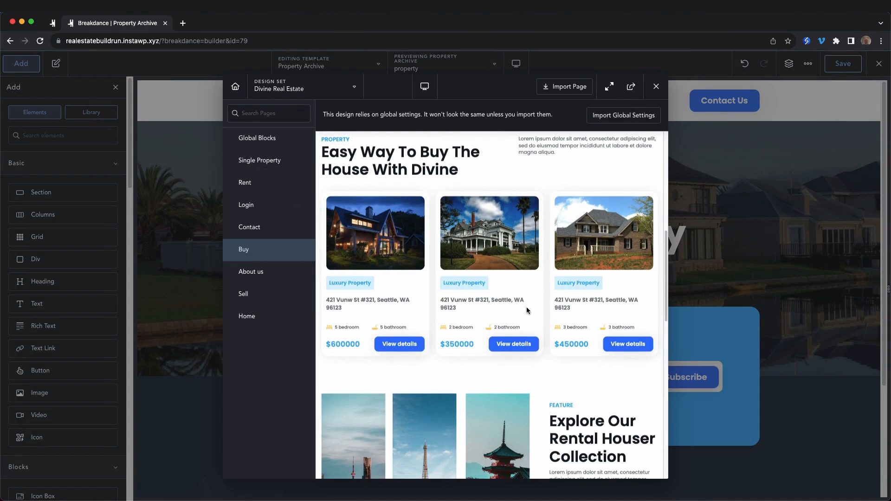
scroll(542, 278, up, 3)
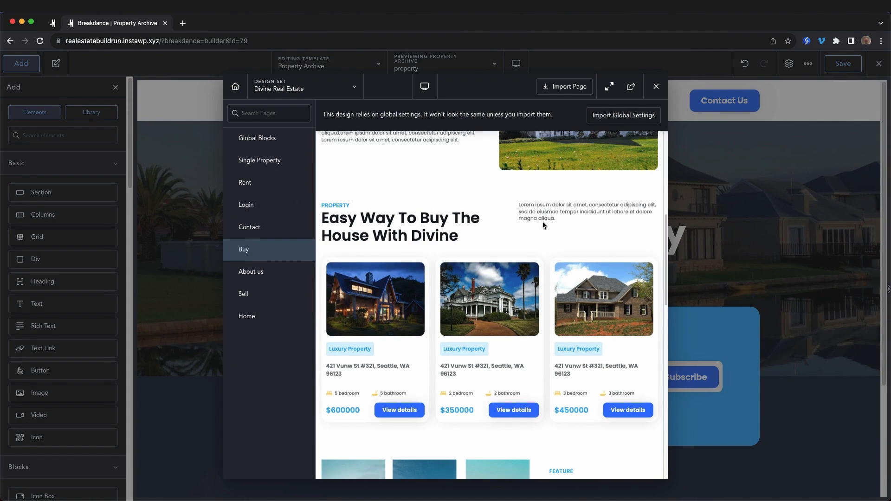
scroll(542, 222, up, 4)
click(628, 163)
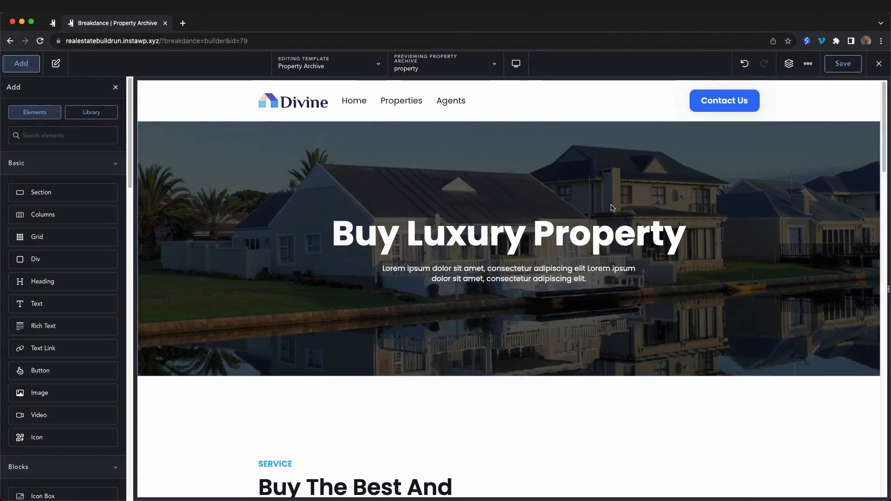
- Delete the service columns with the house image and the paragraph beside the "Easy Way To Buy The House With Divine" heading
scroll(651, 263, down, 7)
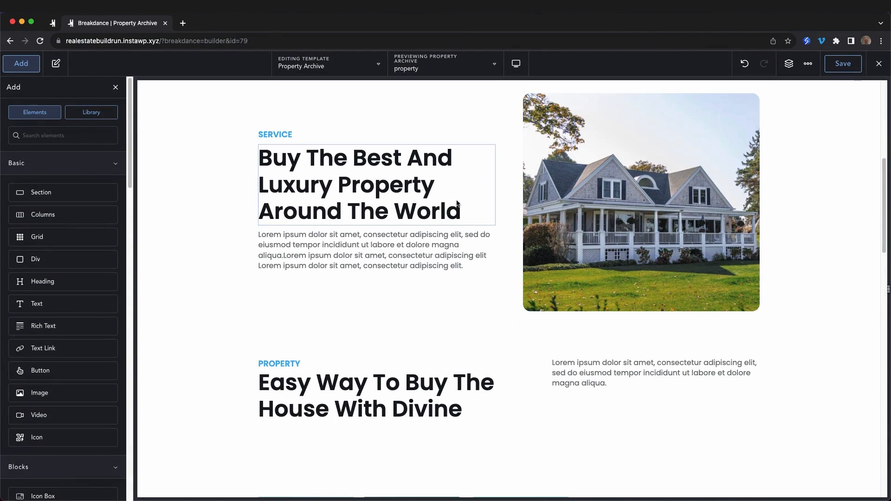
click(508, 295)
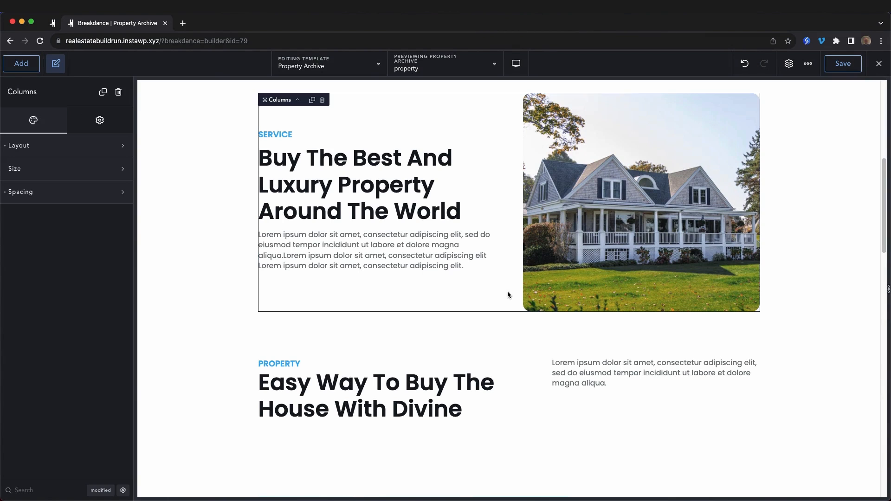
key(Delete)
scroll(580, 304, down, 3)
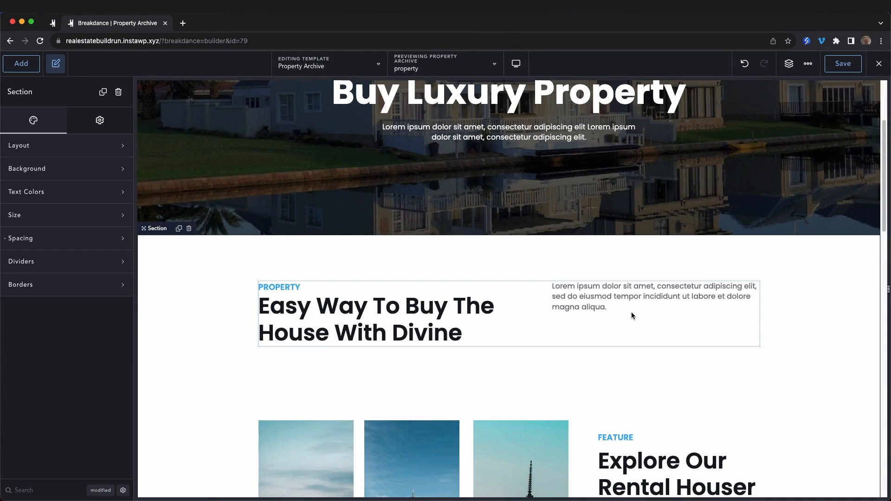
click(634, 306)
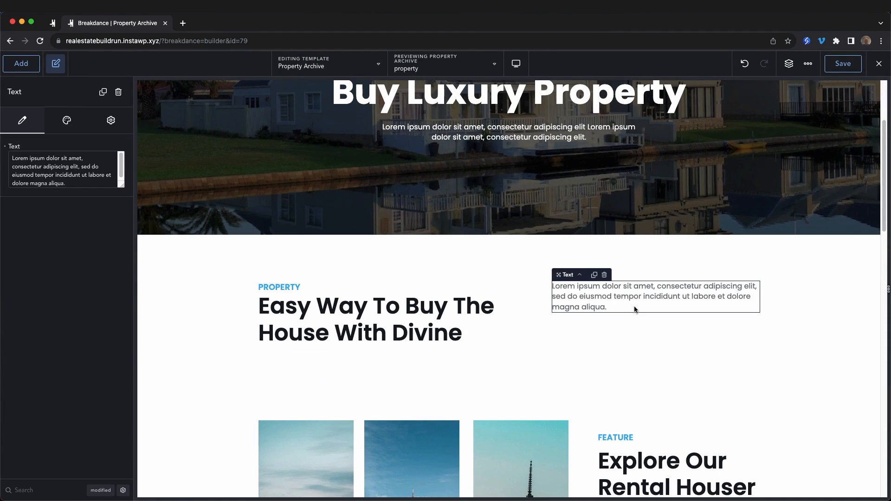
key(Delete)
- Change the small blue label to "properties" and the heading beneath it to "Click. You're Home."
double_click(285, 289)
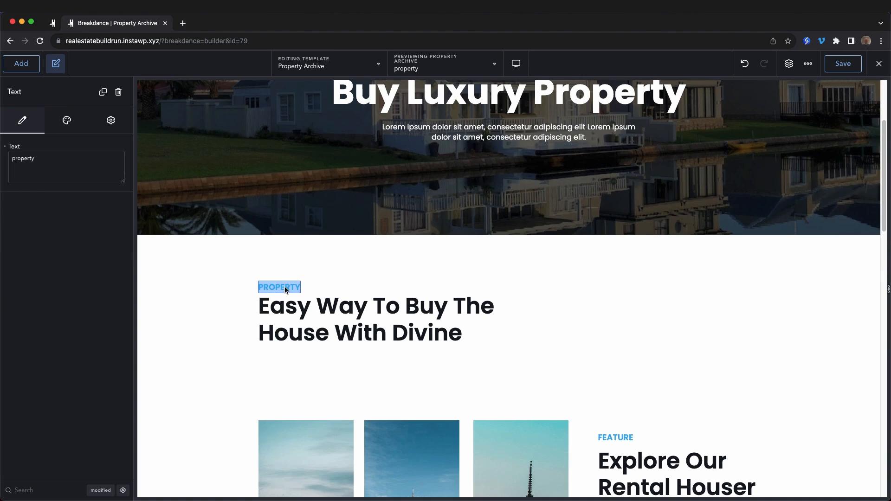
text(propertie)
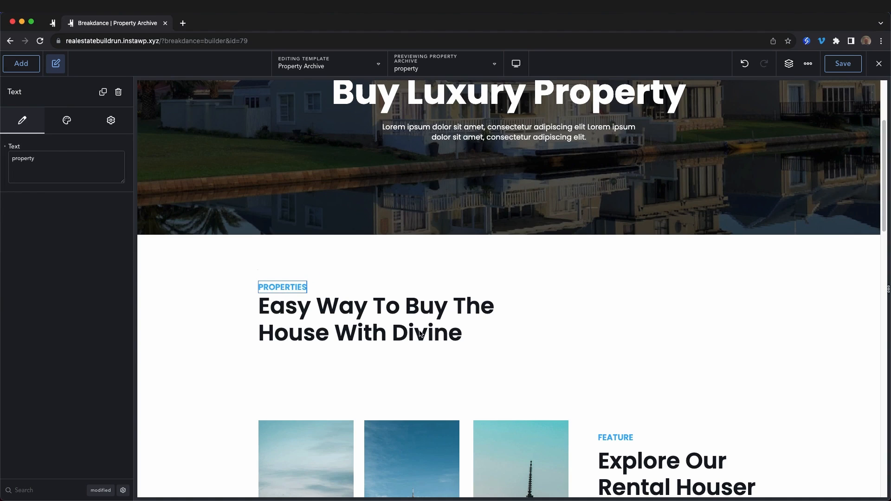
double_click(420, 333)
text(Click. Y)
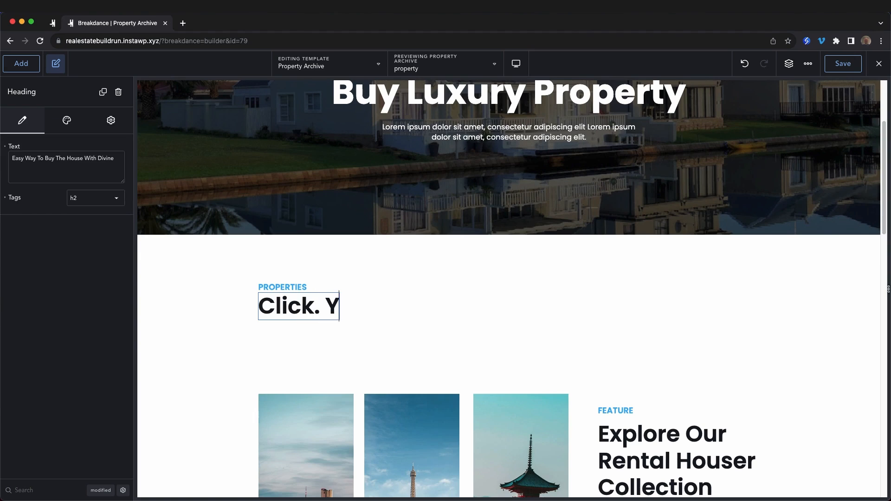
text(ou're Home.)
- Add a text element under the heading with lorem ipsum placeholder text, trimmed to end at "mauris varius auctor."
click(503, 312)
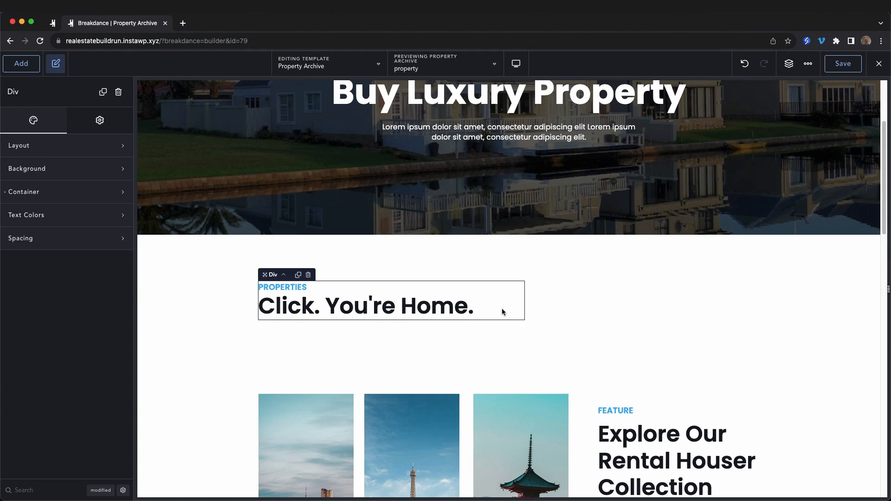
click(33, 57)
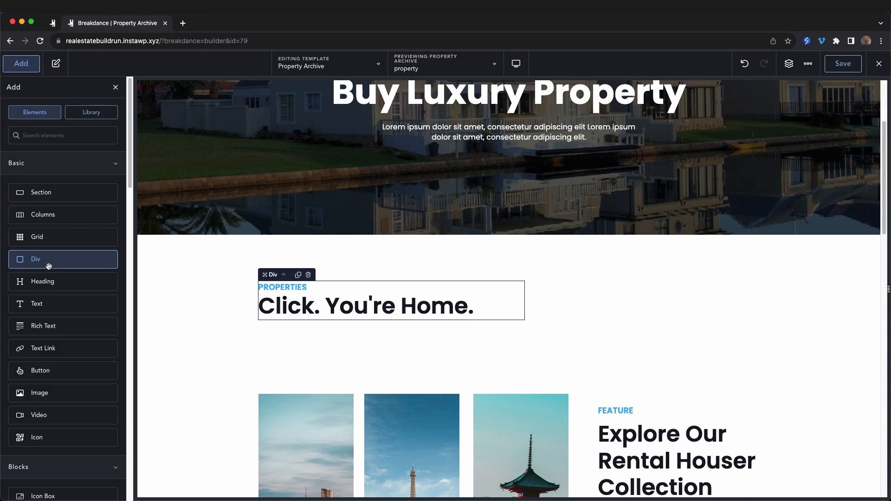
click(49, 309)
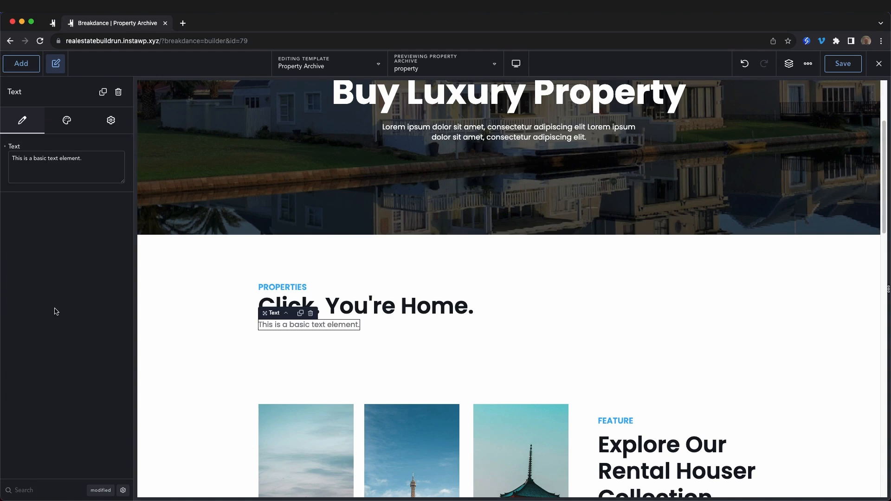
text(lipsu)
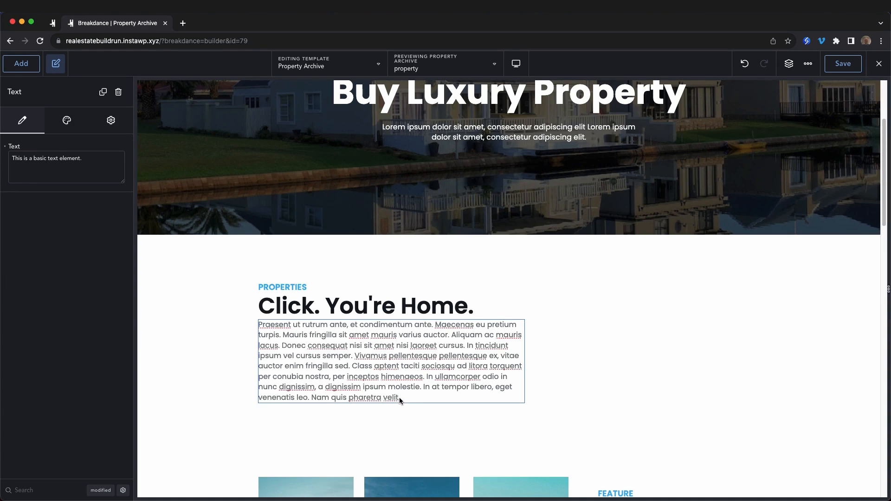
drag(399, 397, 449, 335)
key(BackSpace)
- Centre-align the contents of the div holding the label, heading and paragraph, and show the page's element structure
click(538, 300)
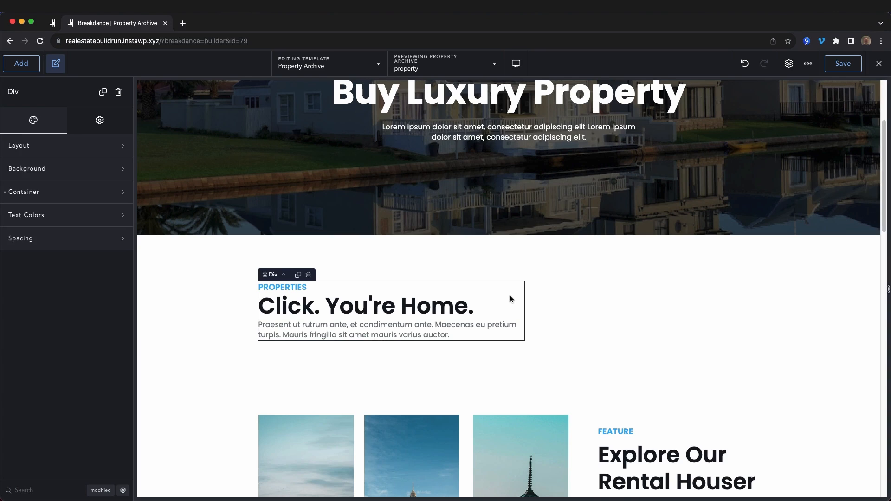
click(44, 153)
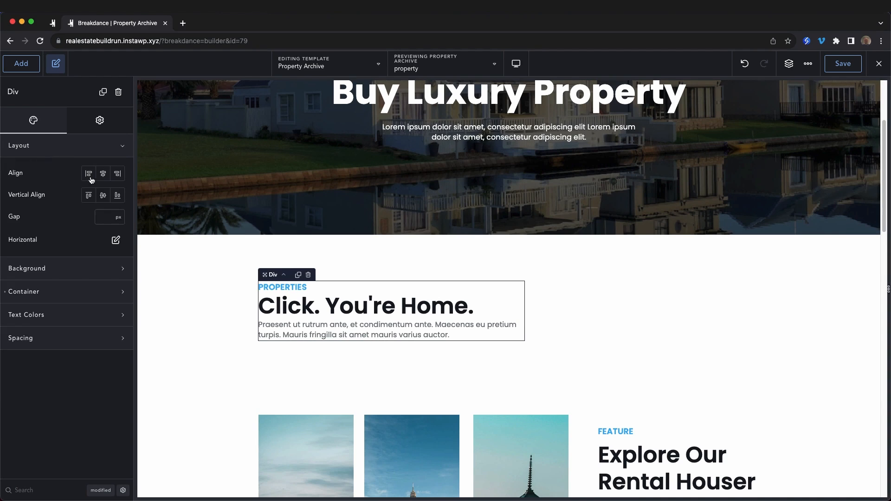
click(103, 173)
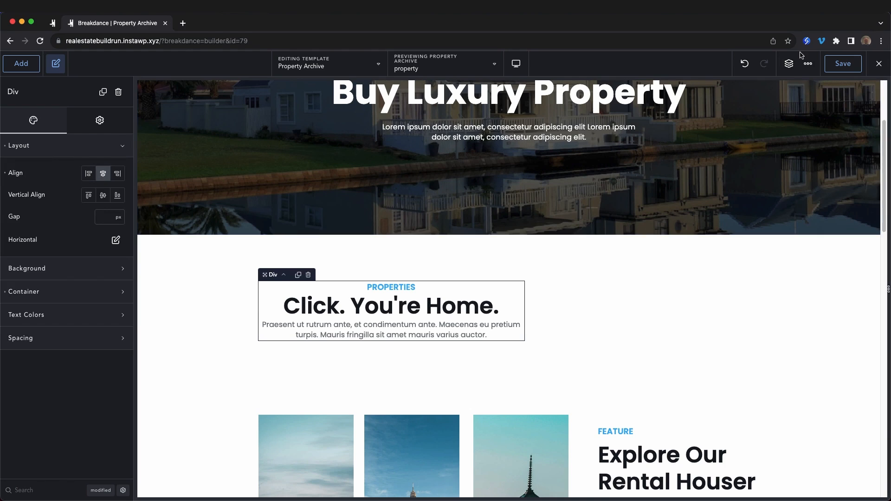
click(789, 64)
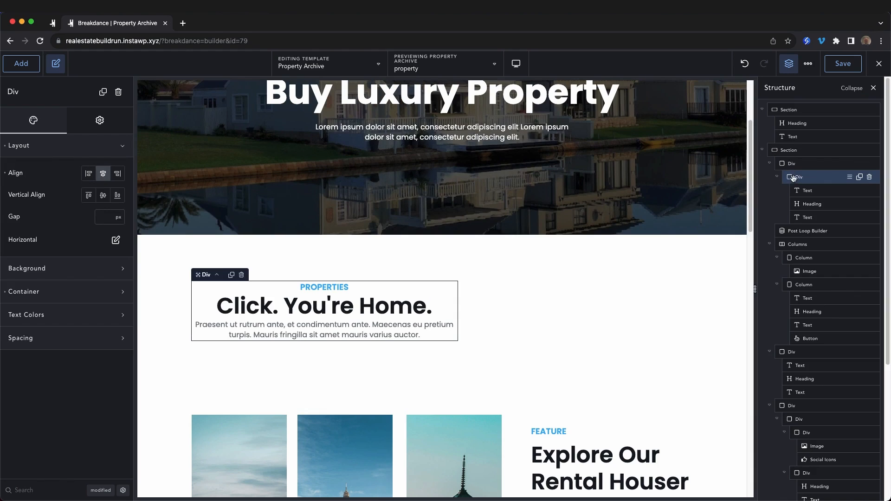
- Move the intro div out of its parent div directly into the section and centre-align the section's contents
drag(796, 180, 792, 166)
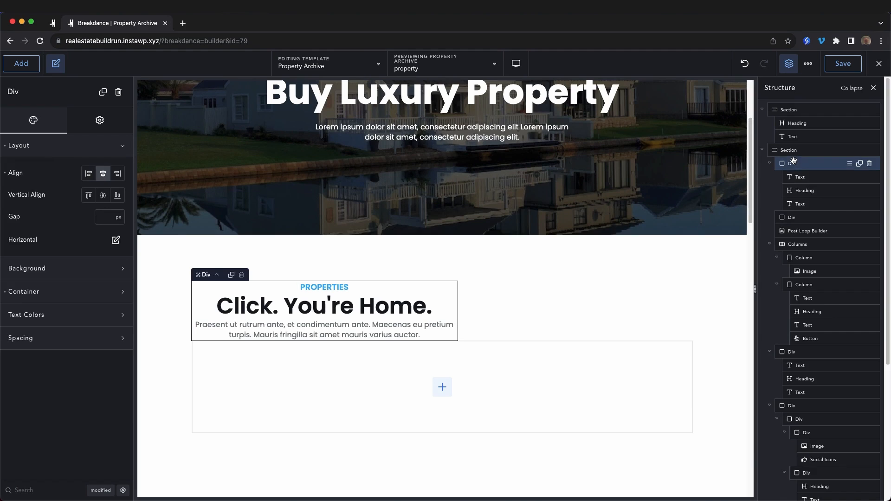
click(584, 278)
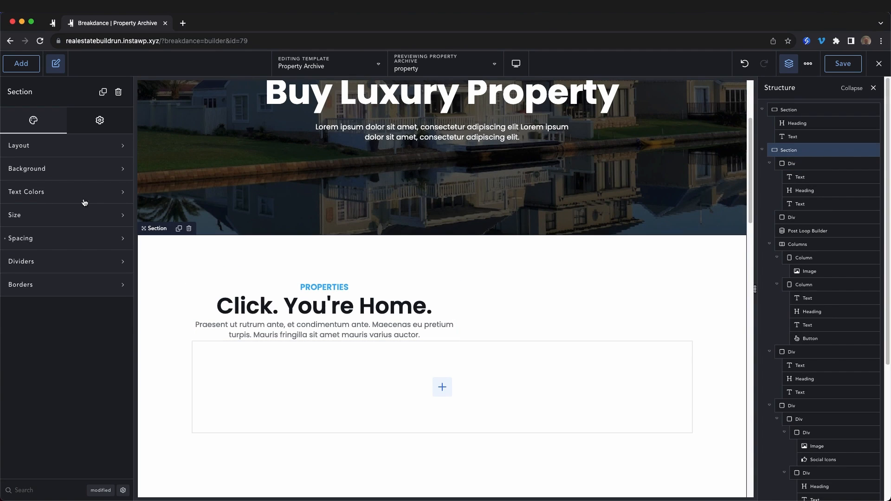
click(103, 174)
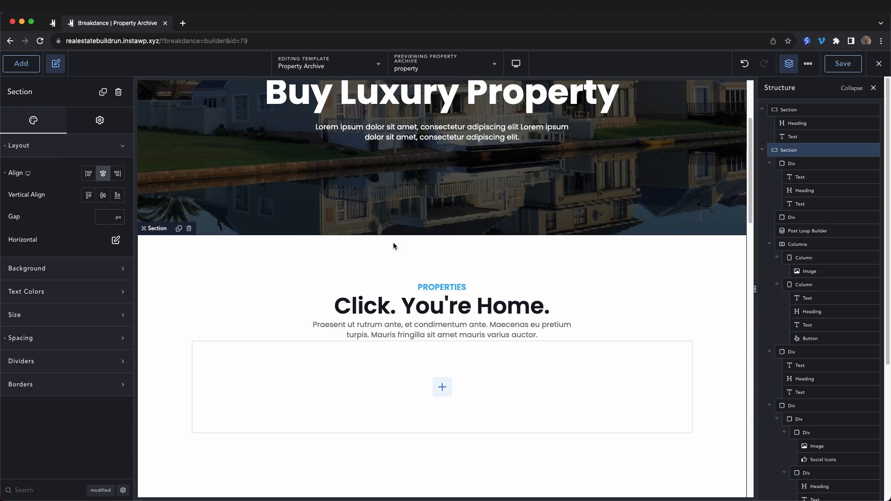
- Delete the empty div left beneath the intro text and select the first Post Loop Builder
click(619, 361)
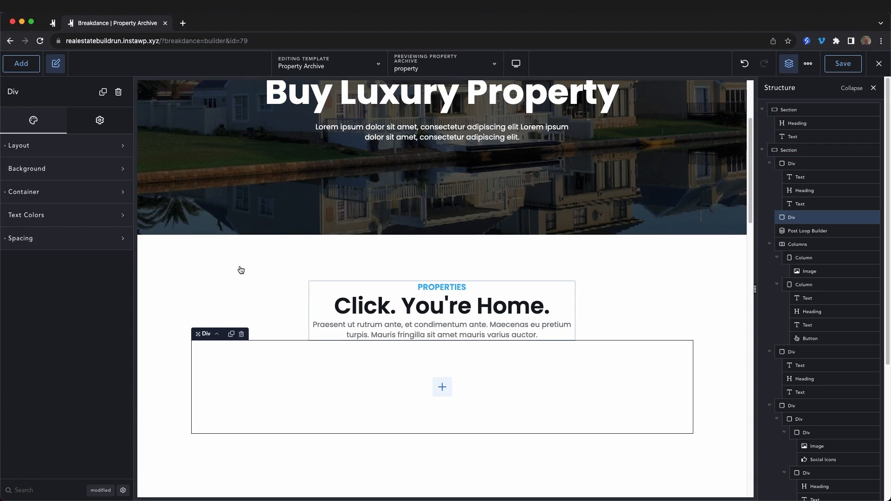
click(118, 92)
click(810, 218)
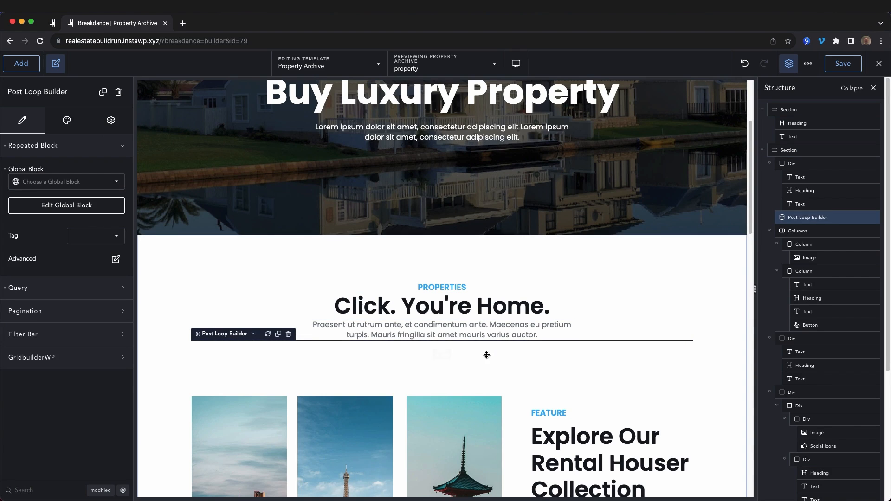
- Delete the divs below the city-image columns holding the "Meet Our Agents" intro, the agent cards and the second "Explore Our Rental Houser Collection" heading
scroll(594, 365, down, 3)
scroll(592, 365, down, 8)
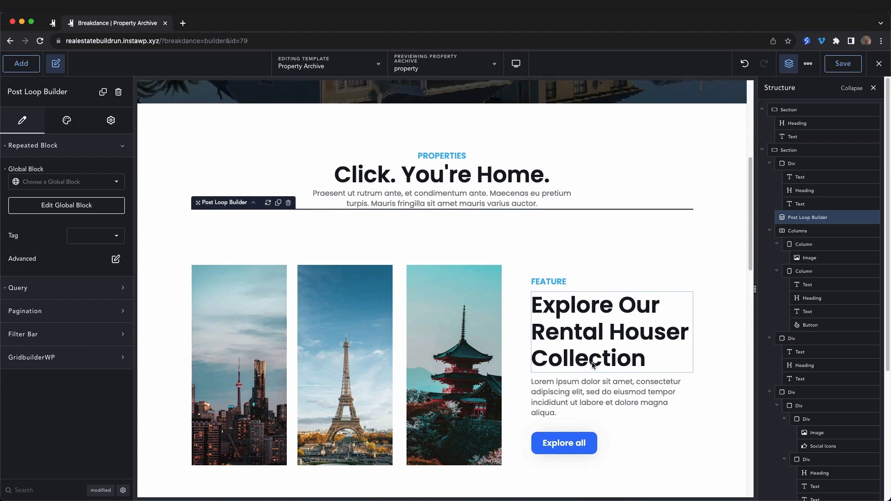
scroll(381, 353, down, 4)
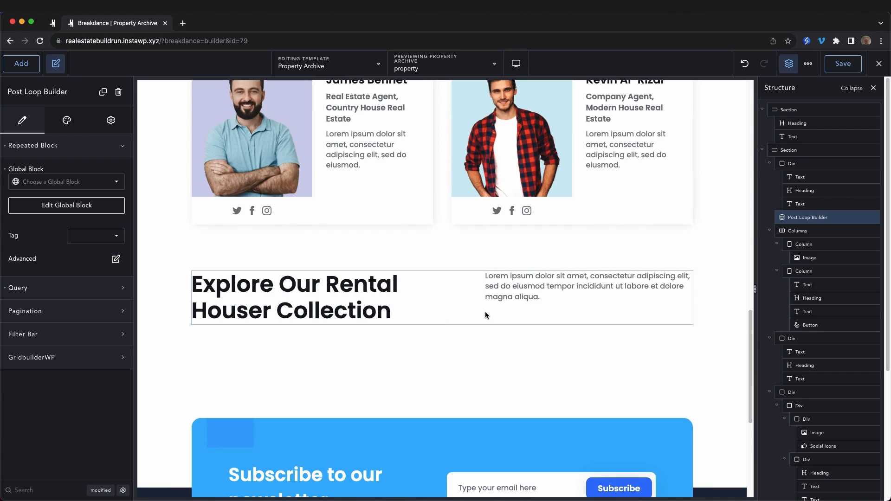
click(773, 232)
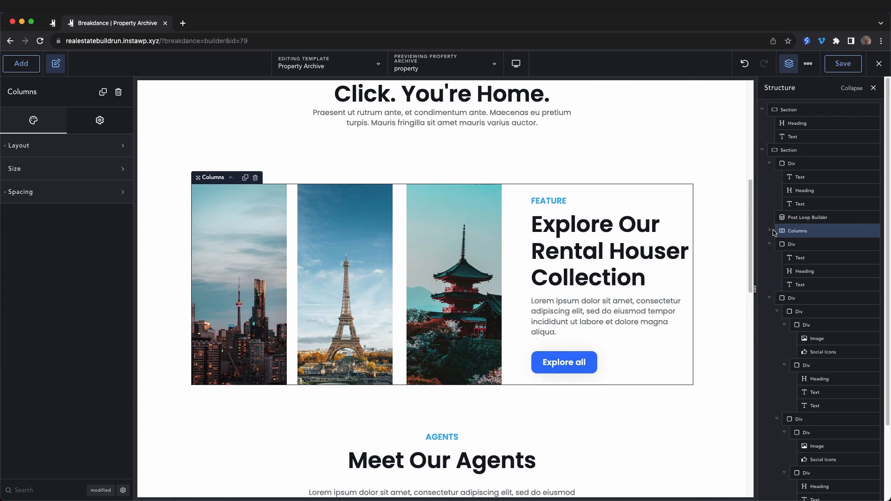
mouse_move(869, 234)
click(799, 246)
click(870, 247)
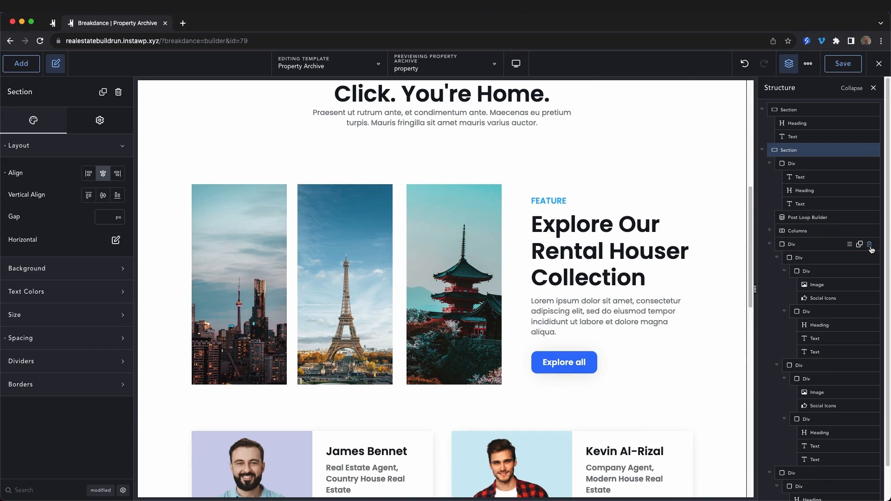
click(870, 244)
click(870, 246)
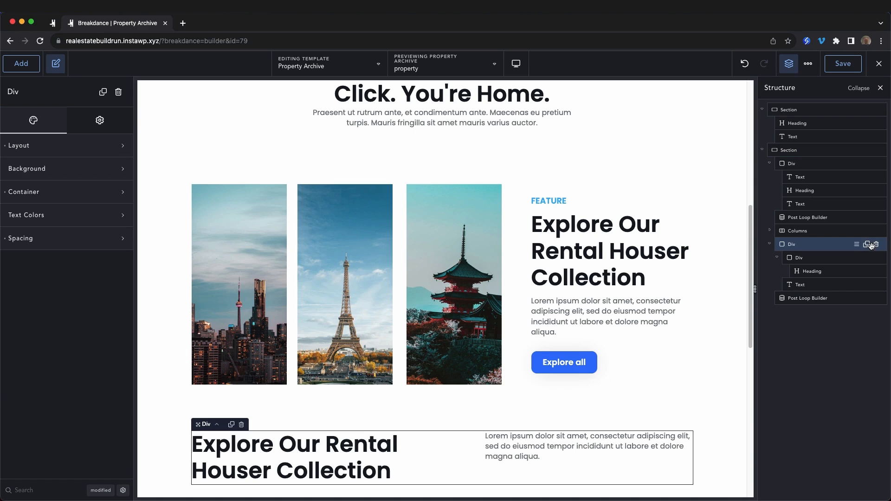
click(872, 245)
scroll(522, 219, down, 5)
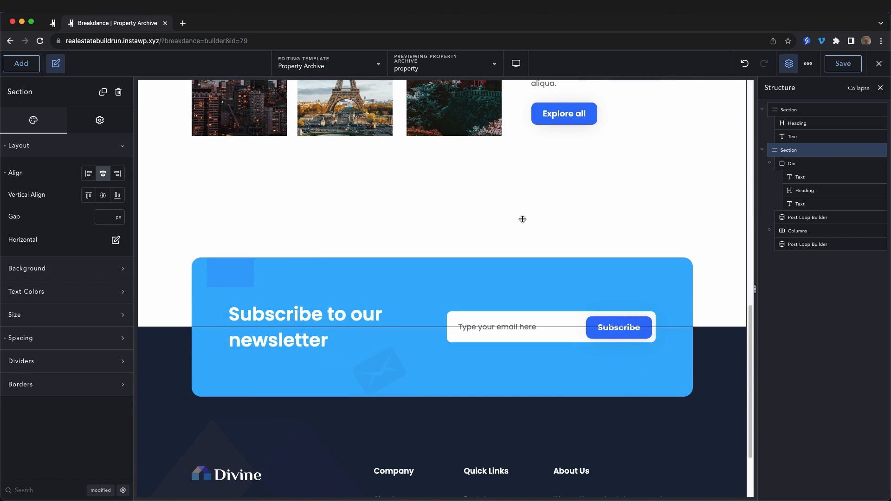
- Change the "Feature" label beside the city images to "BOOK A TOUR"
scroll(523, 219, up, 7)
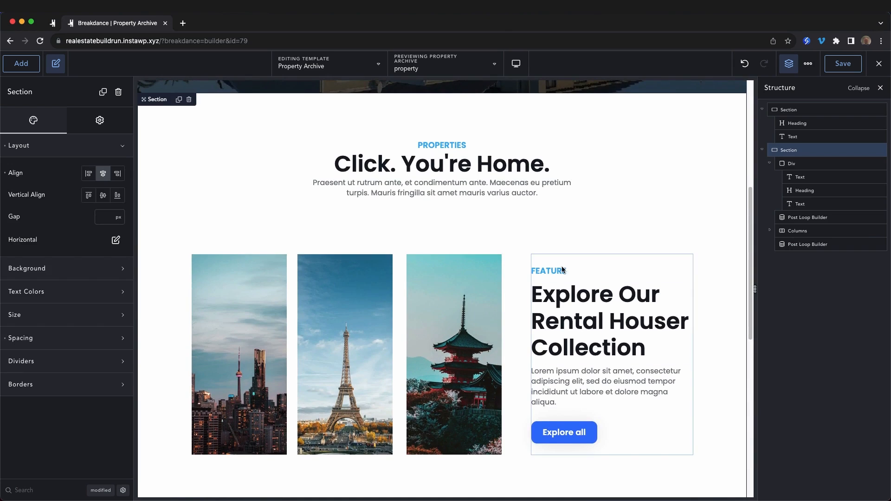
click(563, 272)
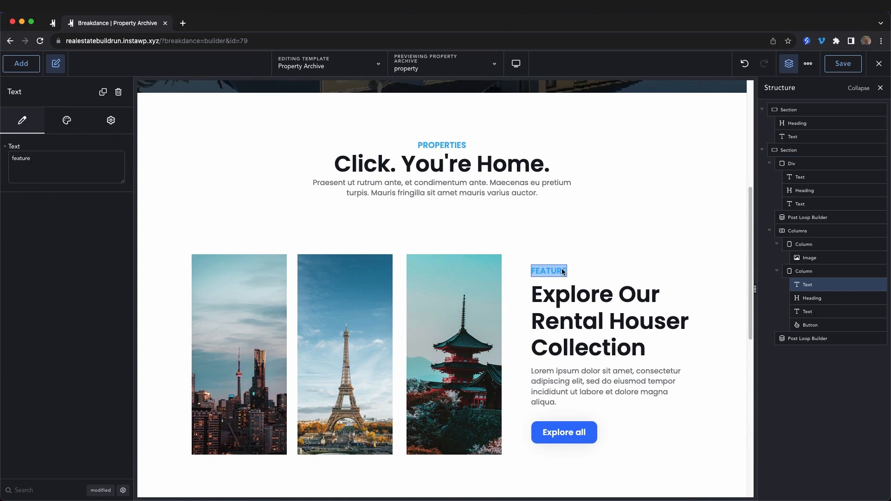
text(BOOK A TOUR)
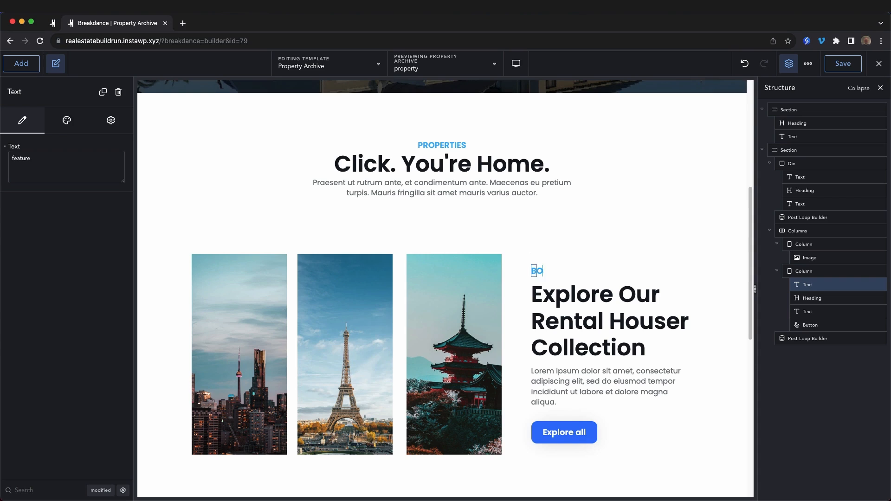
- Replace the heading beneath the "BOOK A TOUR" label with "View One Of Our Beautiful Homes Today"
triple_click(551, 290)
text(View One Of OUr Beau)
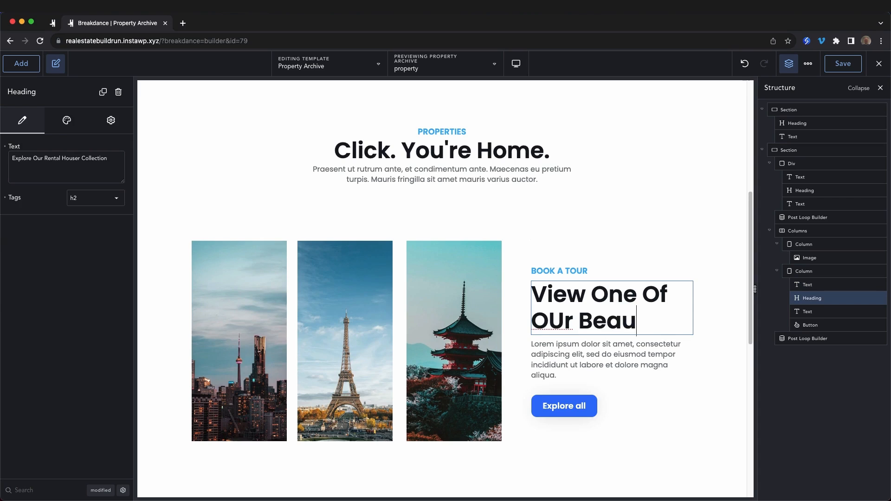
key(BackSpace)
key(BackSpace)
key(BackSpace)
key(BackSpace)
key(BackSpace)
key(BackSpace)
key(BackSpace)
text(ur Beauti)
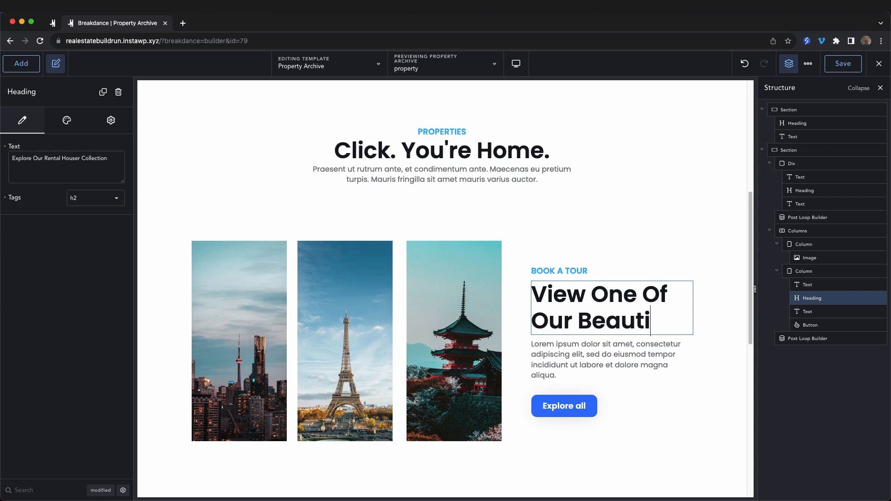
text(ful Homes Today)
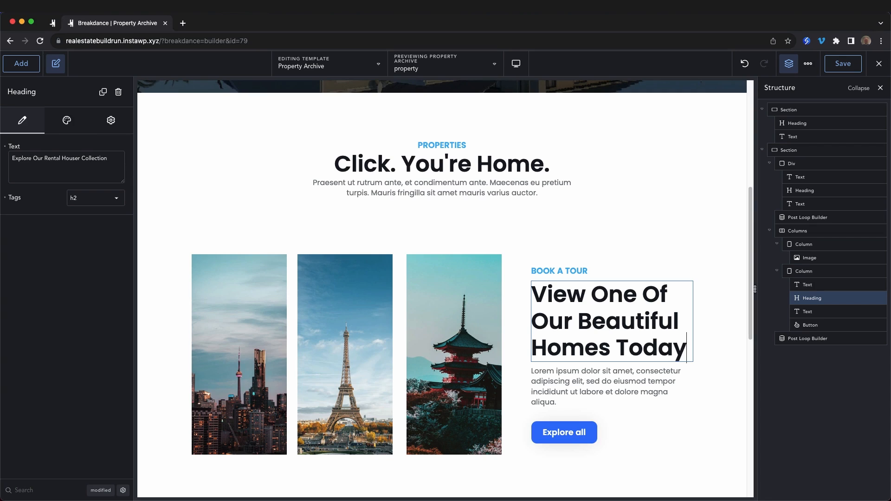
- Change the "Explore all" button's text to "Contact Us" and link it to /contact
click(570, 439)
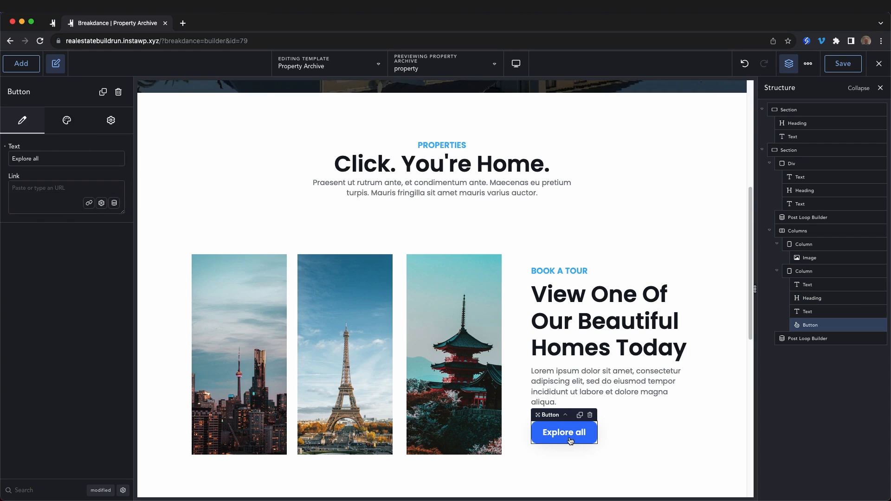
triple_click(48, 167)
text(Contact Us)
key(Tab)
text(/contact)
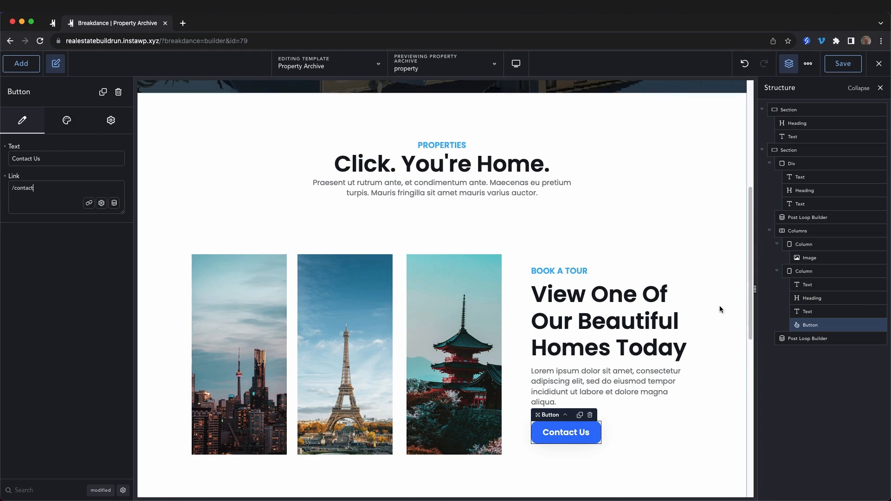
click(711, 300)
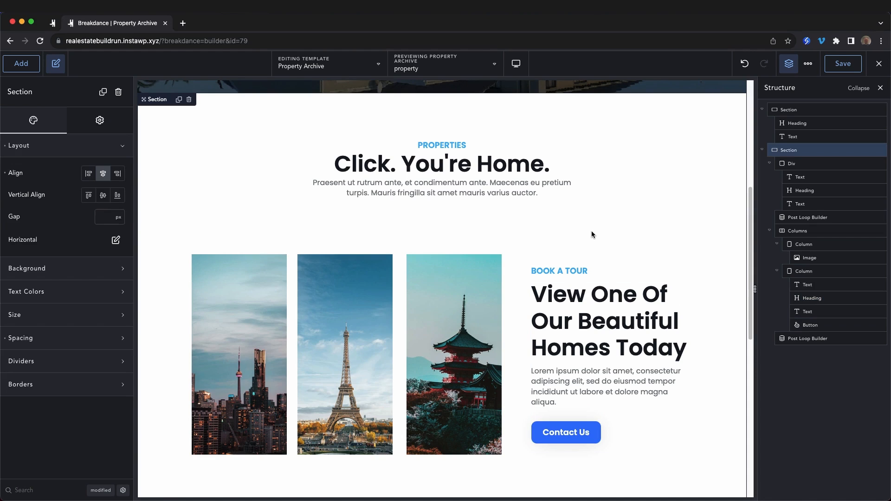
- Set the first Post Loop Builder under the intro text to repeat the Property Block global block
click(796, 218)
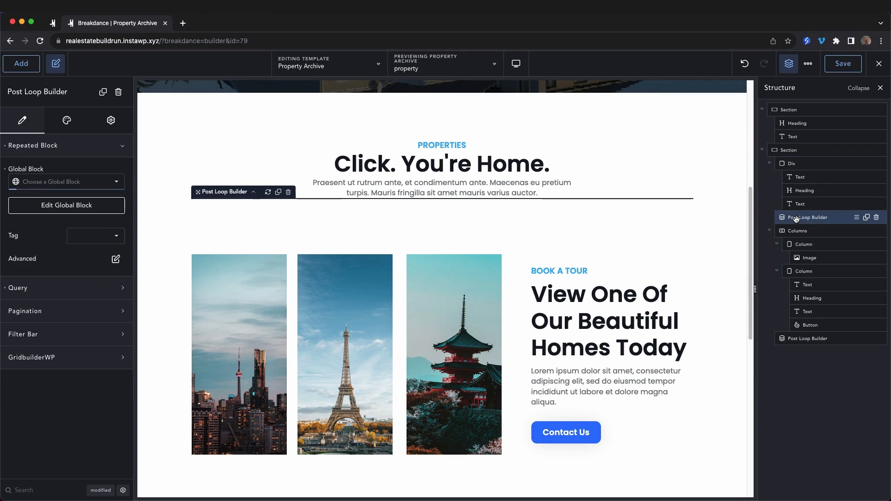
click(107, 186)
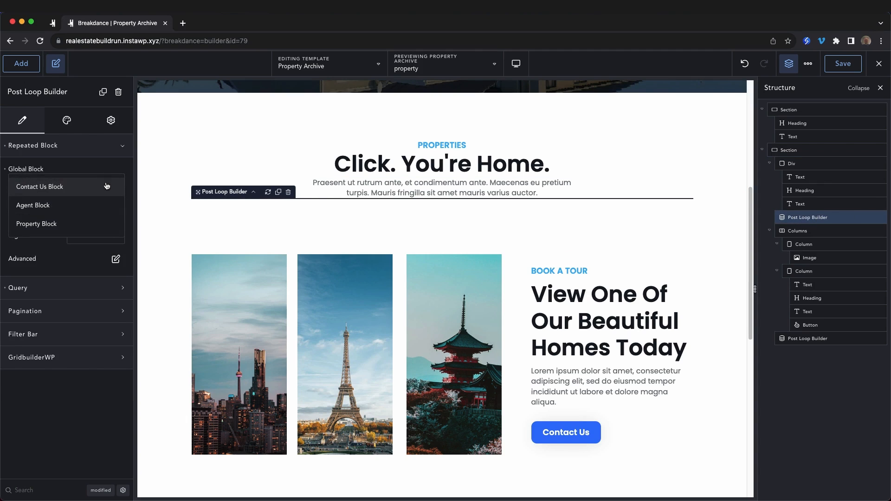
click(42, 223)
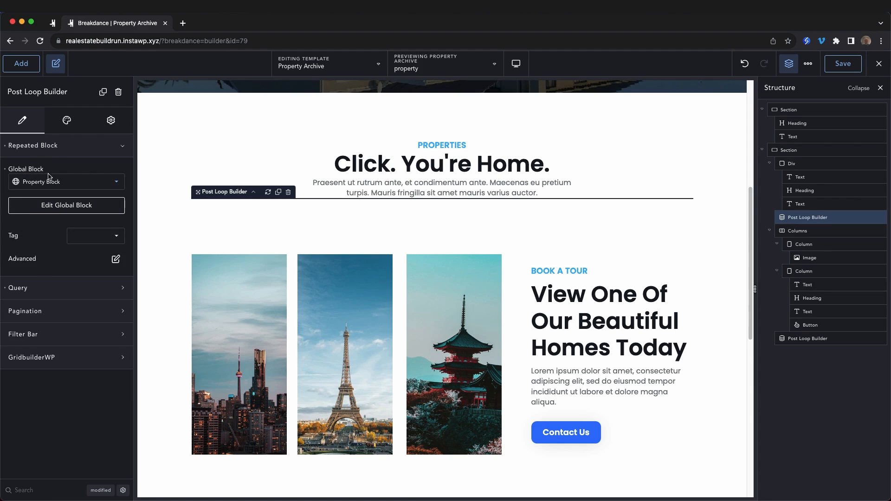
- Try to load properties by re-selecting Properties as the included post type in the loop's custom query and applying it
click(50, 147)
click(54, 169)
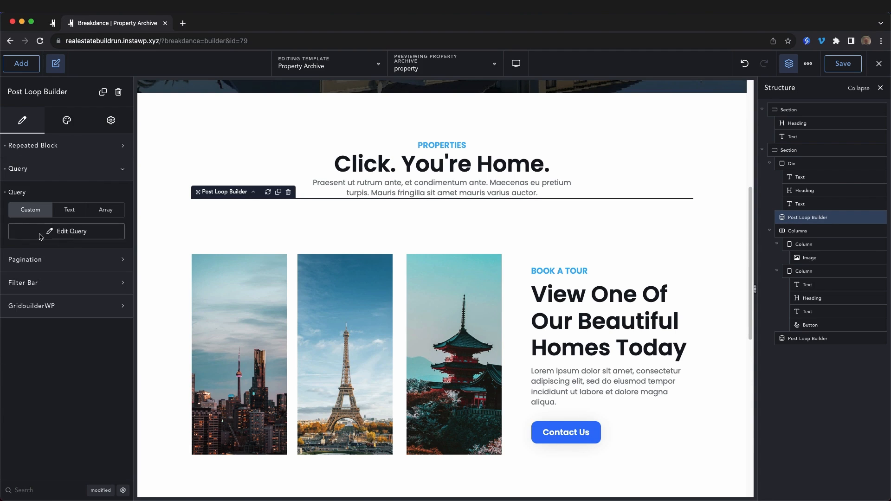
click(76, 236)
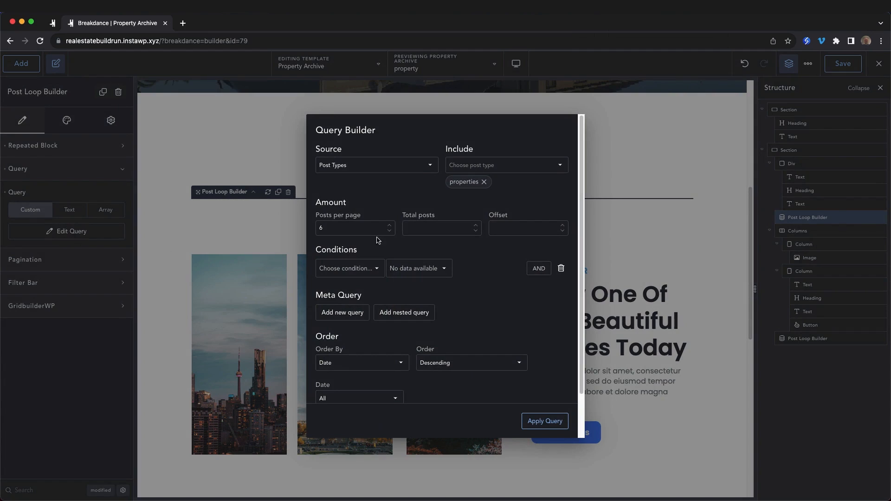
click(484, 182)
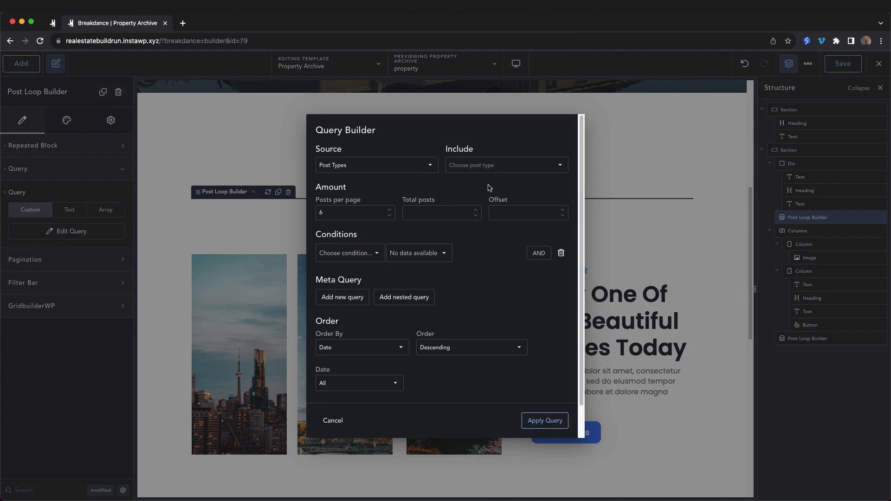
click(515, 168)
click(483, 274)
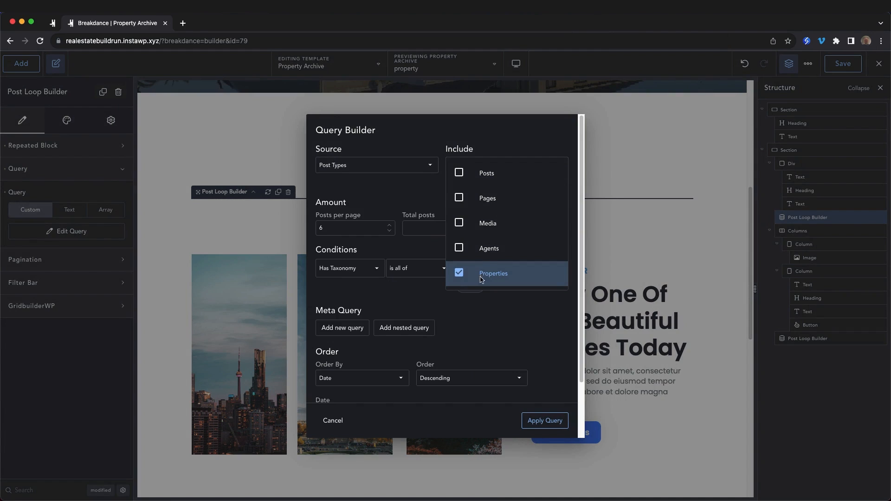
click(508, 336)
click(560, 421)
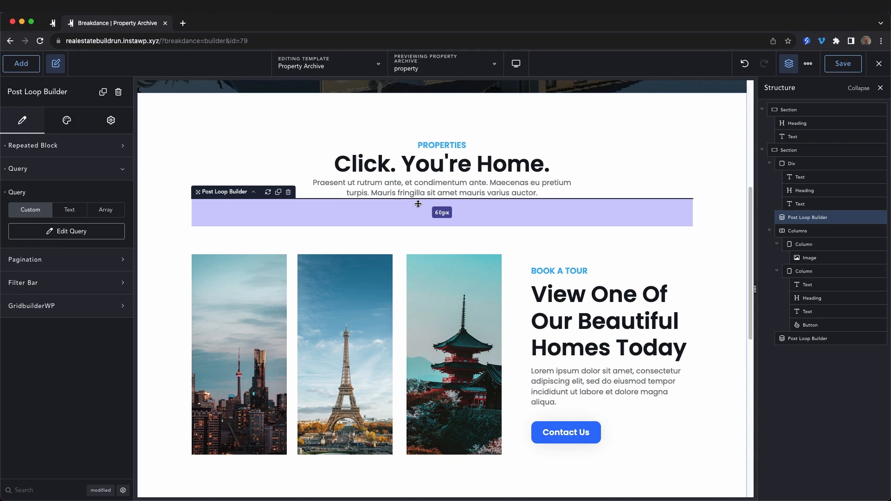
- Reset the loop's custom query to its default and look over the resulting property cards
click(5, 169)
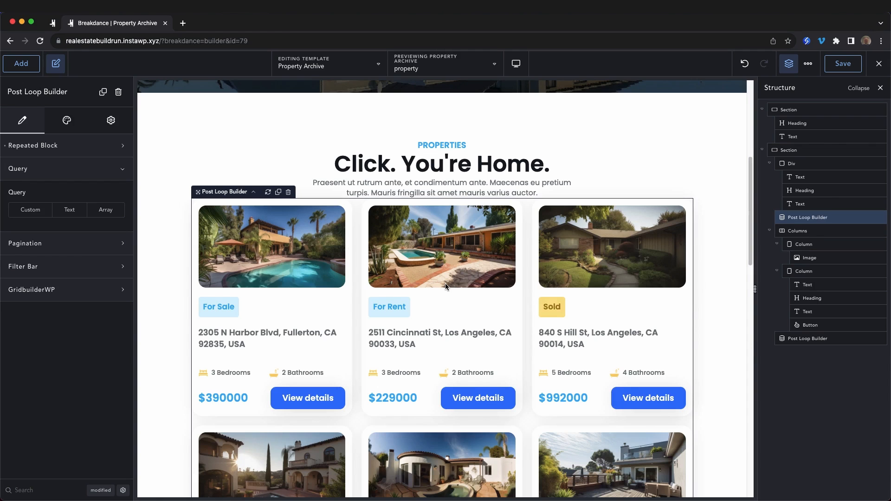
scroll(456, 285, down, 7)
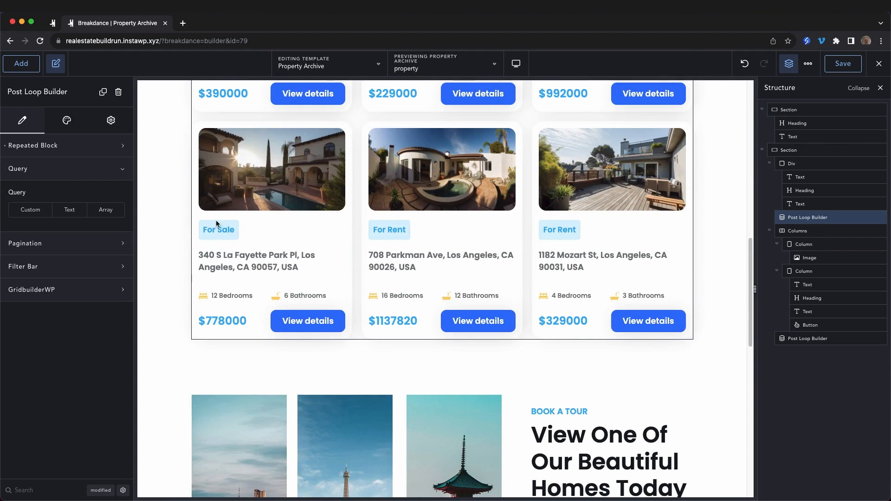
scroll(418, 239, up, 6)
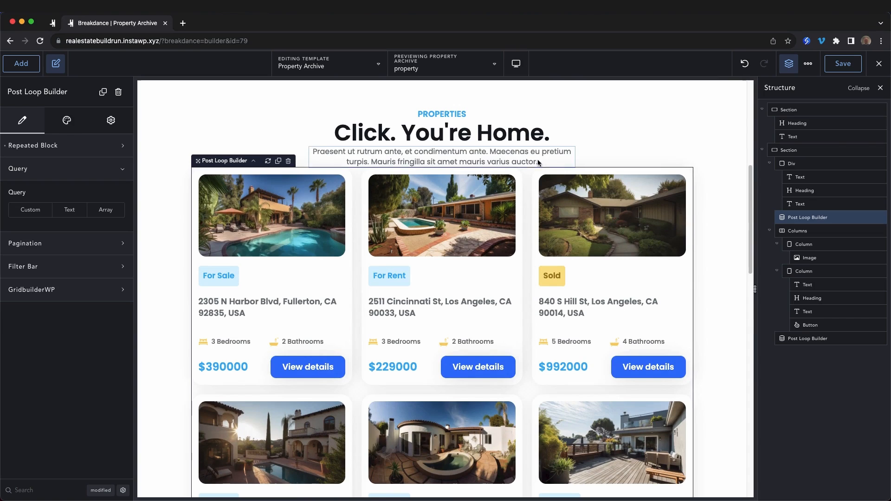
- Set the bottom margin of the intro paragraph above the property cards to 40 px
click(539, 163)
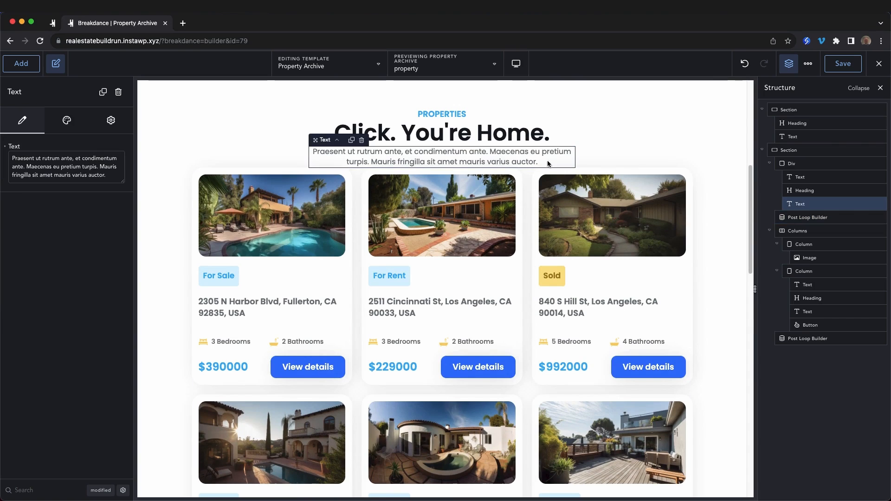
click(72, 128)
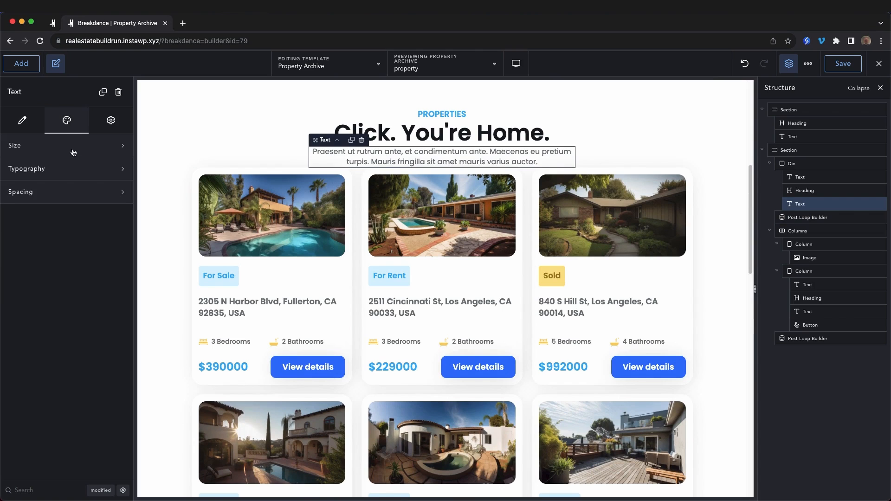
click(56, 191)
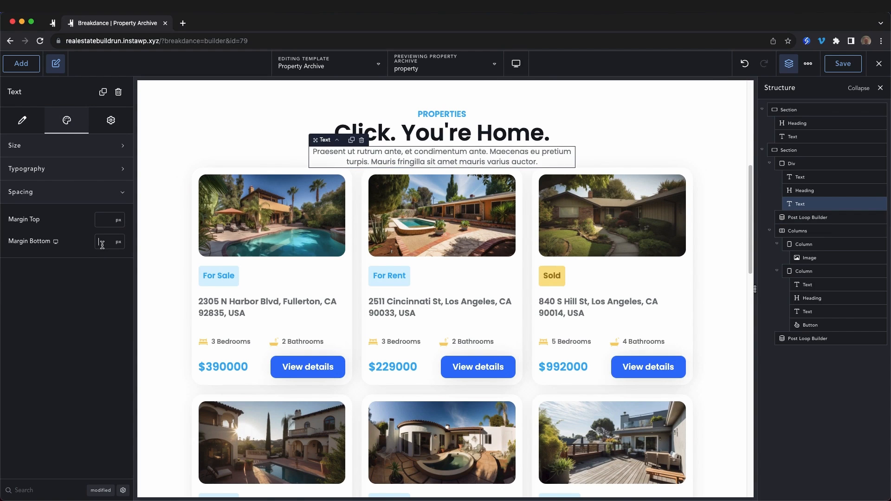
text(40)
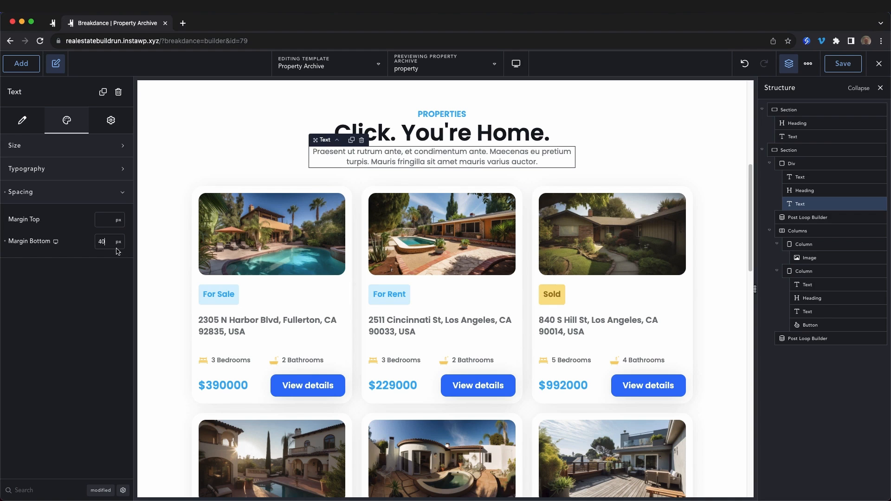
- Insert a two-column Columns element with a narrow first and wide second column directly after the first property loop
click(501, 283)
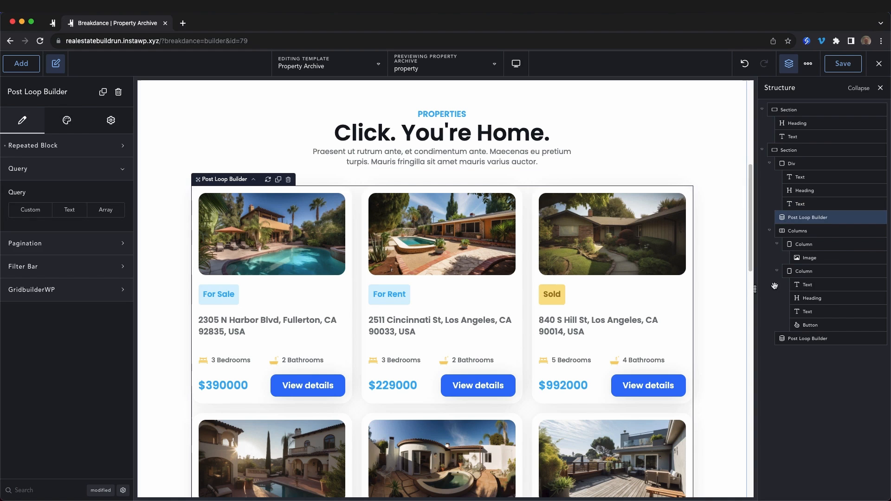
click(770, 231)
scroll(683, 271, up, 5)
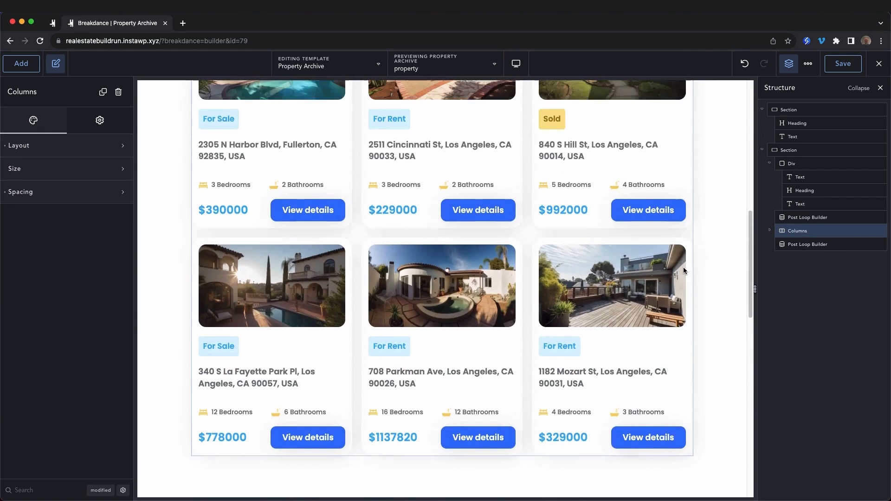
scroll(684, 270, up, 4)
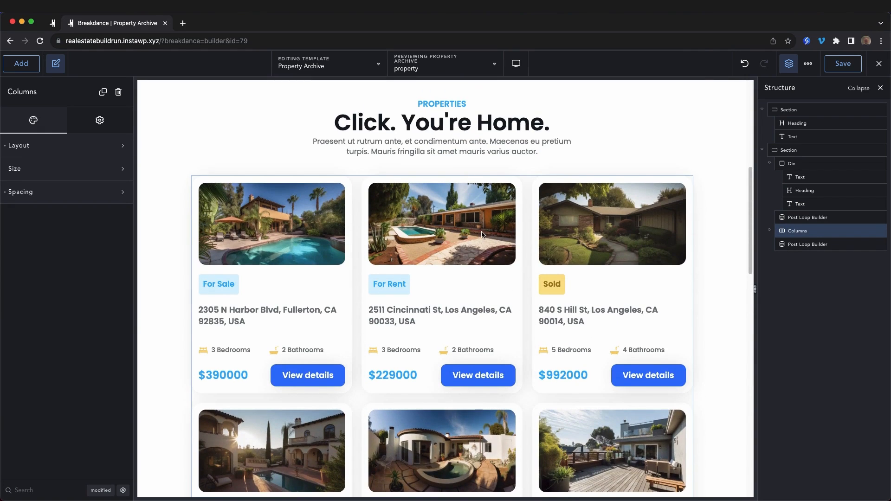
click(809, 218)
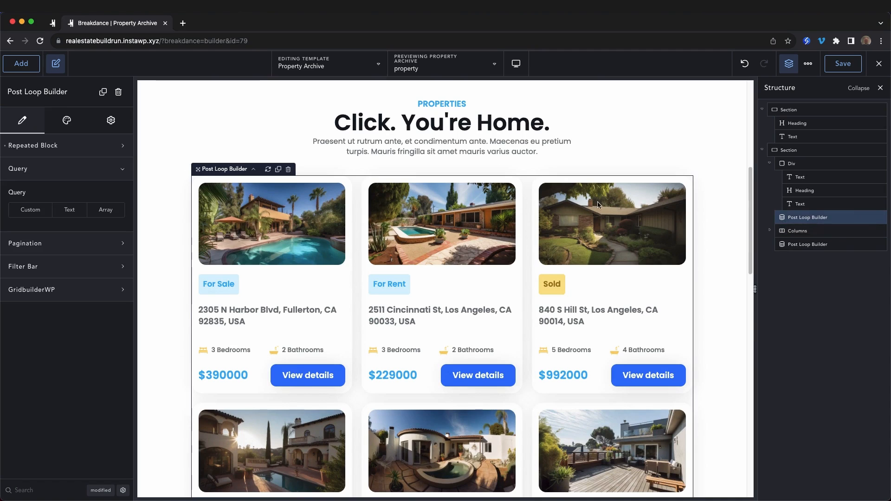
click(20, 63)
text(columns)
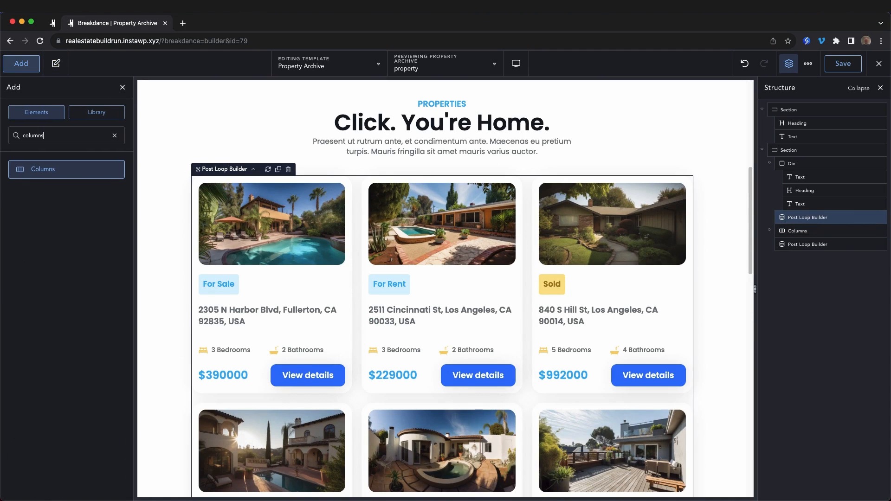
click(44, 169)
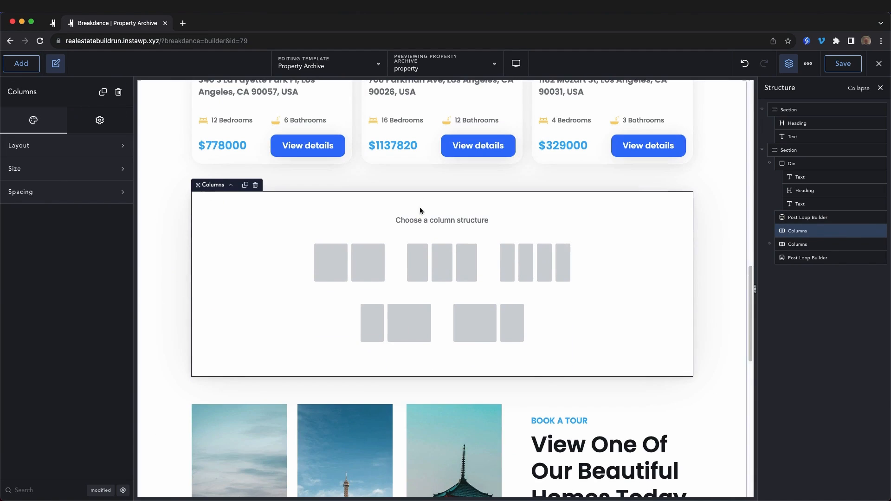
click(399, 327)
scroll(467, 280, up, 2)
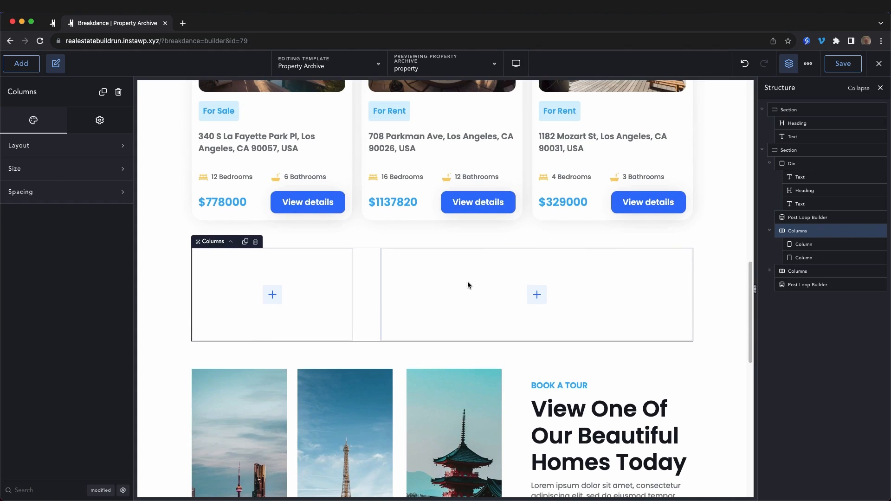
- Move the first property Post Loop Builder into the wide second column and set its grid to 2 items per row
drag(801, 218, 812, 258)
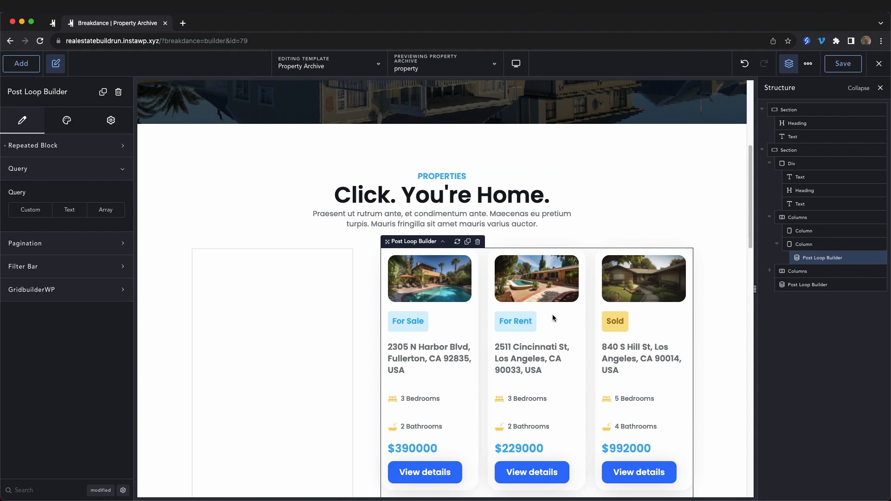
scroll(552, 318, down, 1)
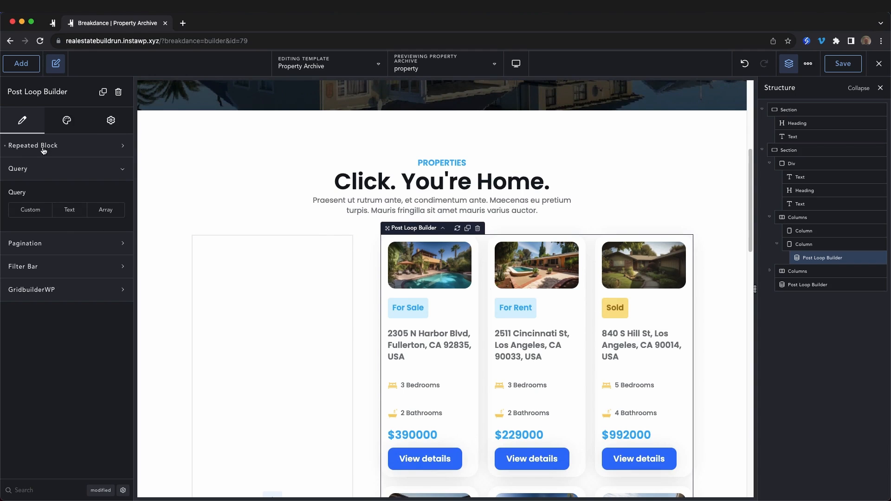
click(59, 121)
click(41, 146)
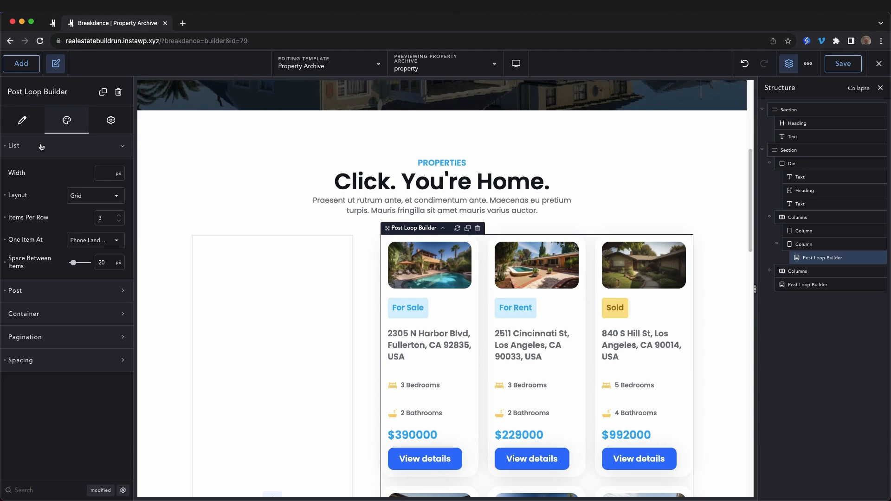
click(119, 221)
scroll(629, 285, down, 10)
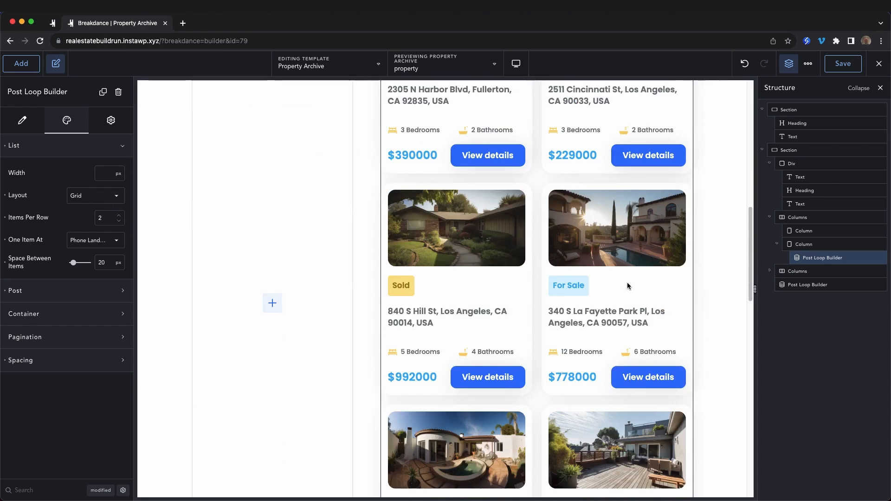
scroll(630, 286, up, 10)
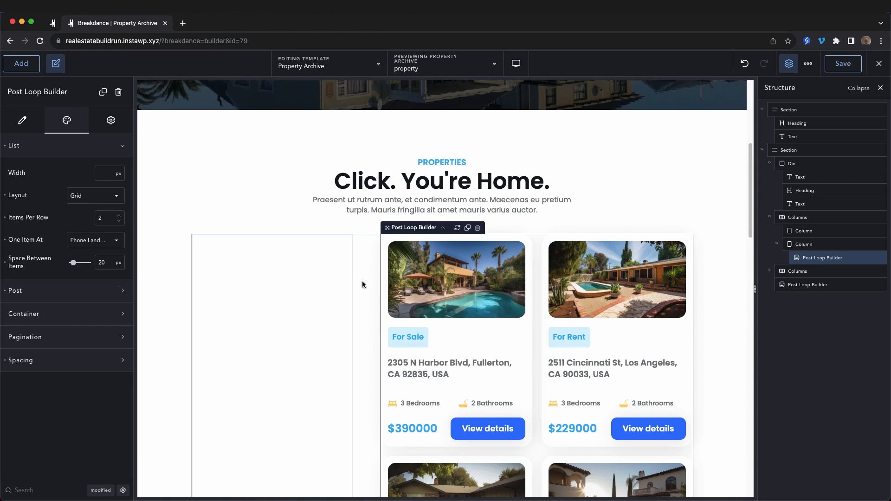
- Set the width of the empty first column beside the property grid to 30%
click(363, 282)
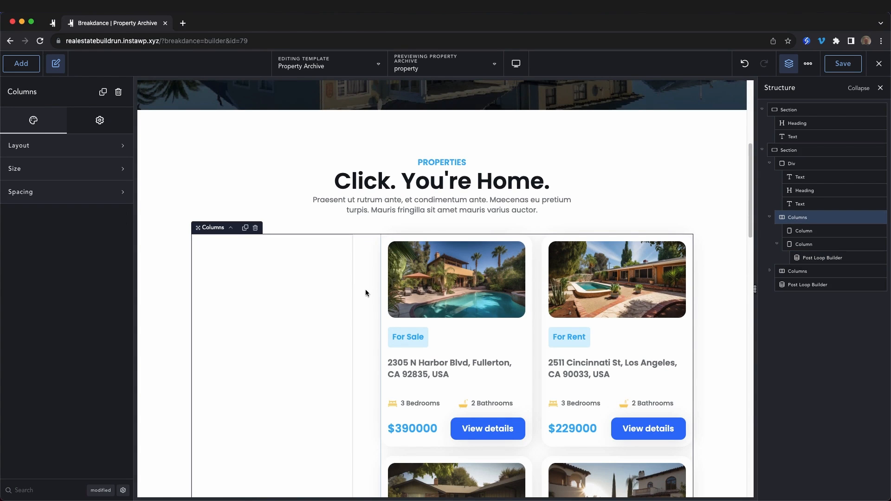
click(310, 282)
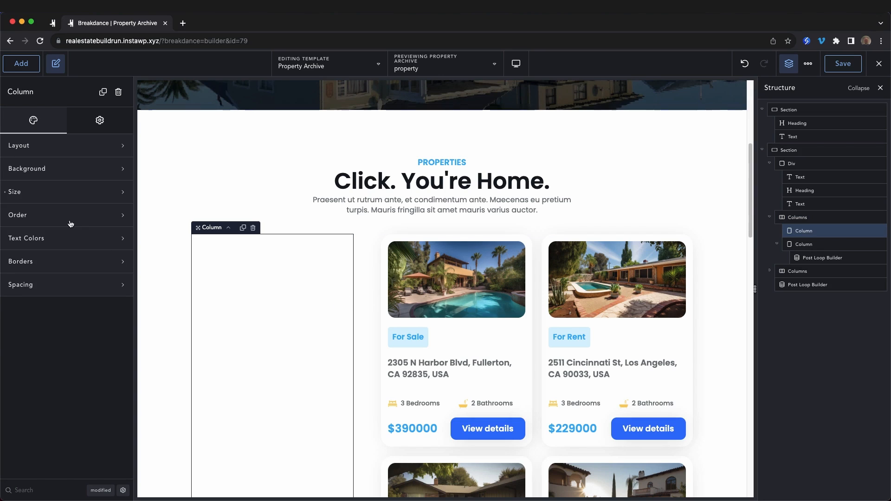
click(47, 200)
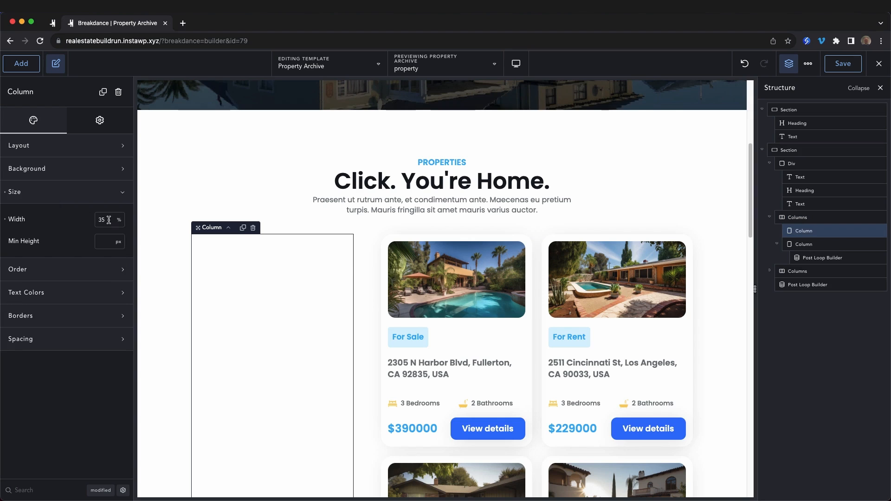
key(BackSpace)
text(0)
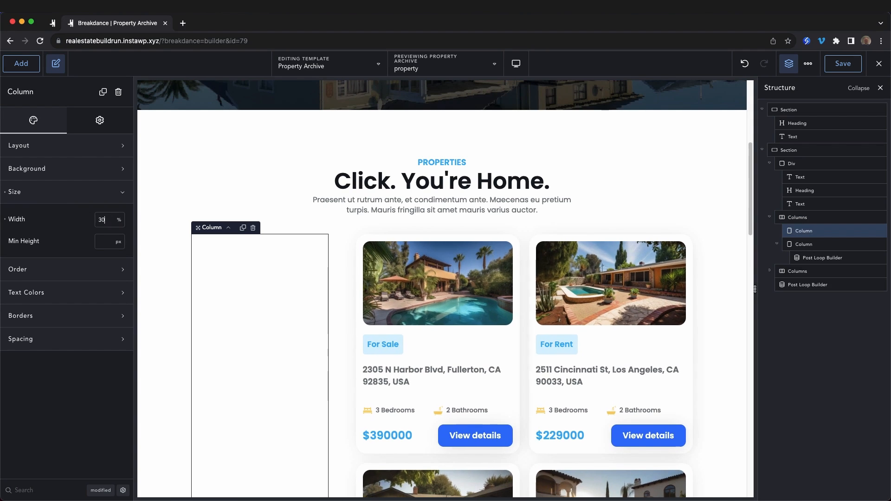
- Add the Contact Us Block global block as a static item at position 4 in the property loop's advanced repeated-block settings
click(450, 301)
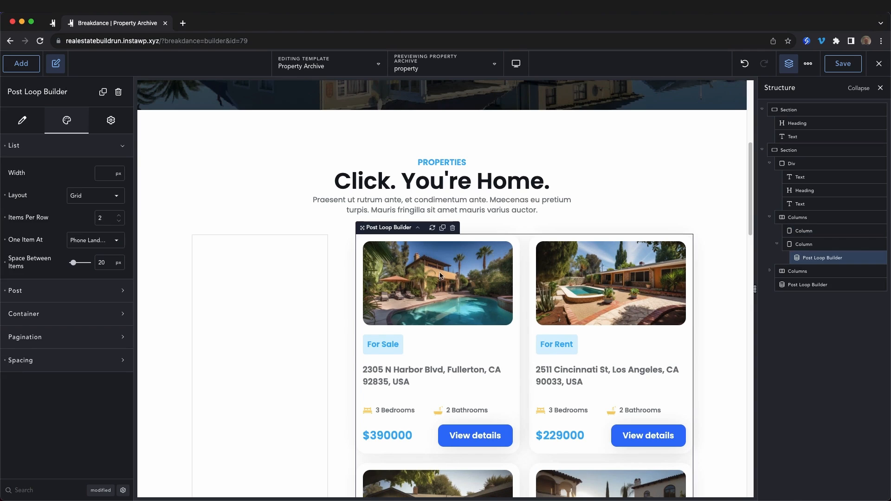
scroll(473, 304, down, 3)
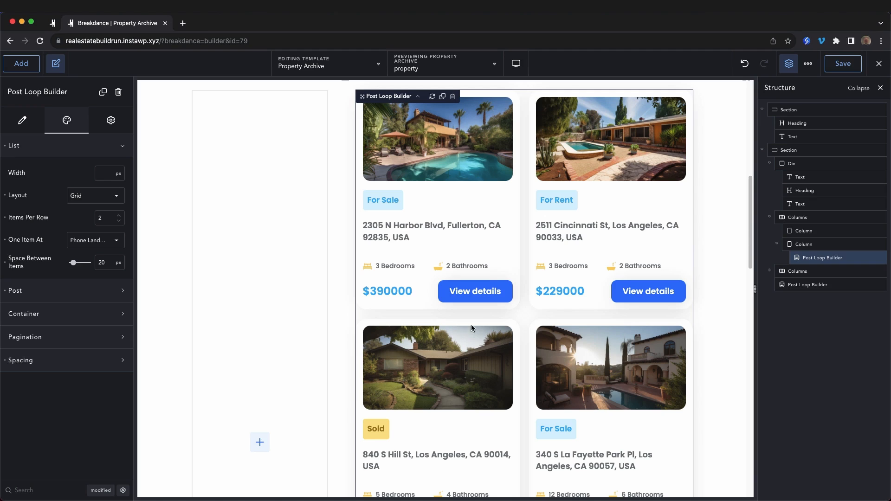
click(39, 148)
click(26, 127)
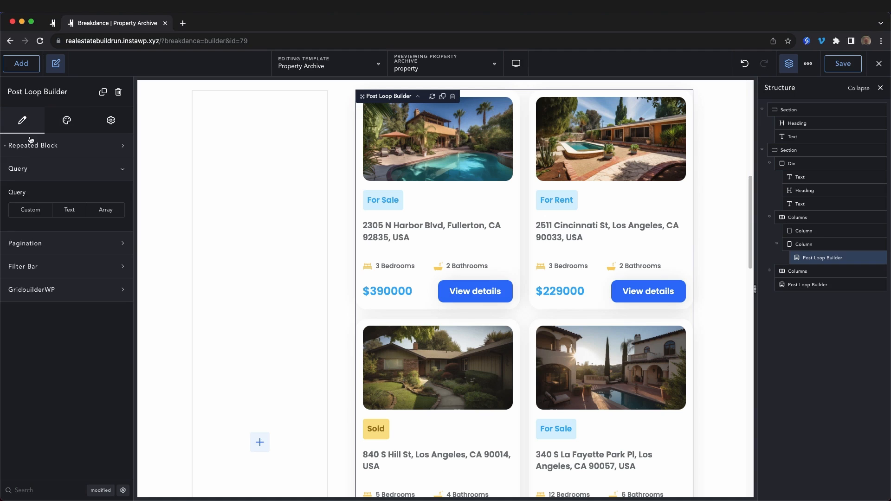
click(31, 147)
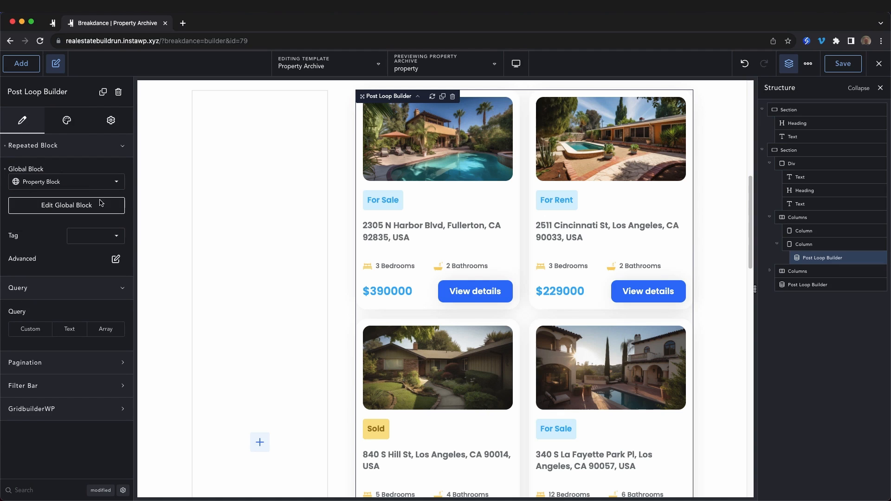
click(116, 260)
click(32, 351)
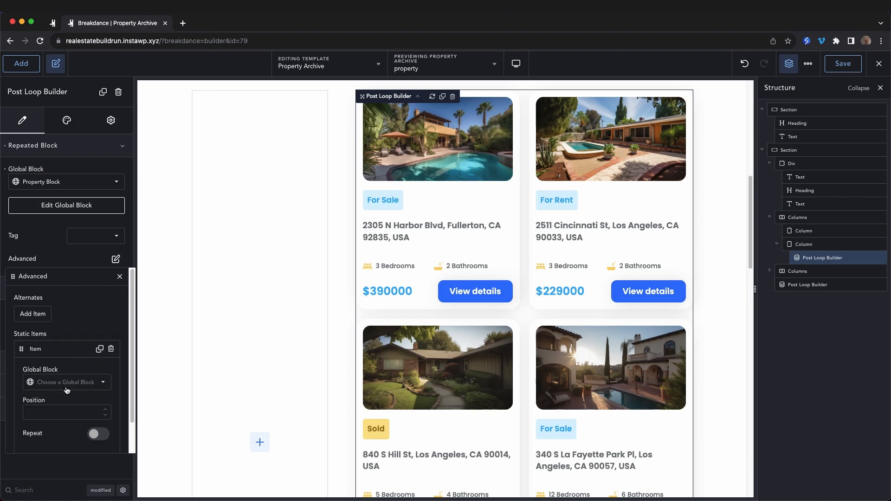
click(69, 383)
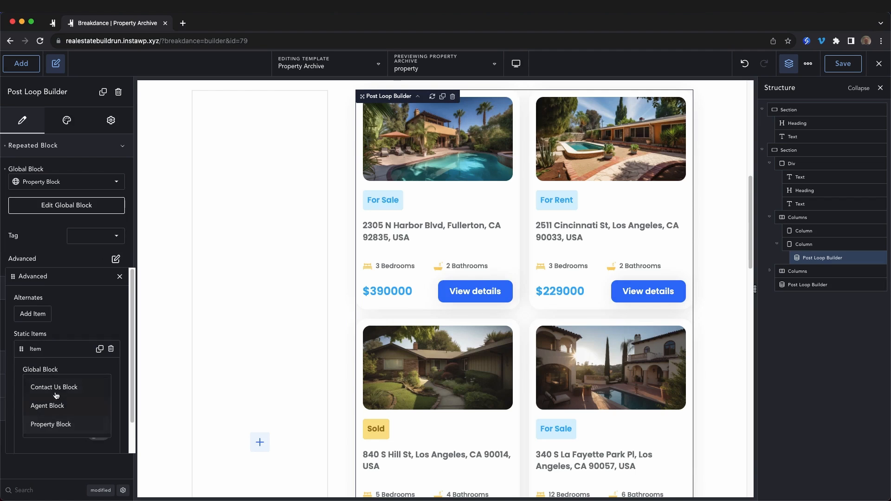
click(56, 388)
scroll(56, 390, down, 3)
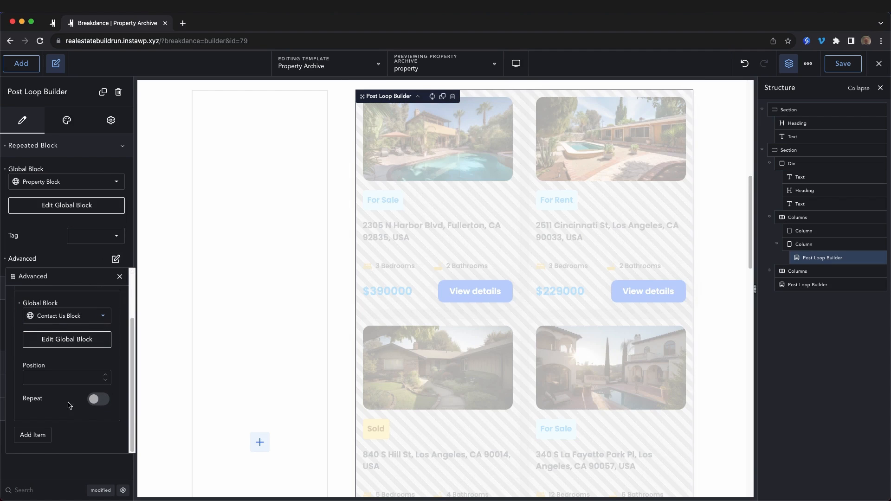
click(45, 379)
text(4)
- Examine how the Contact Us card sits among the property cards in the two-per-row grid
scroll(637, 292, down, 5)
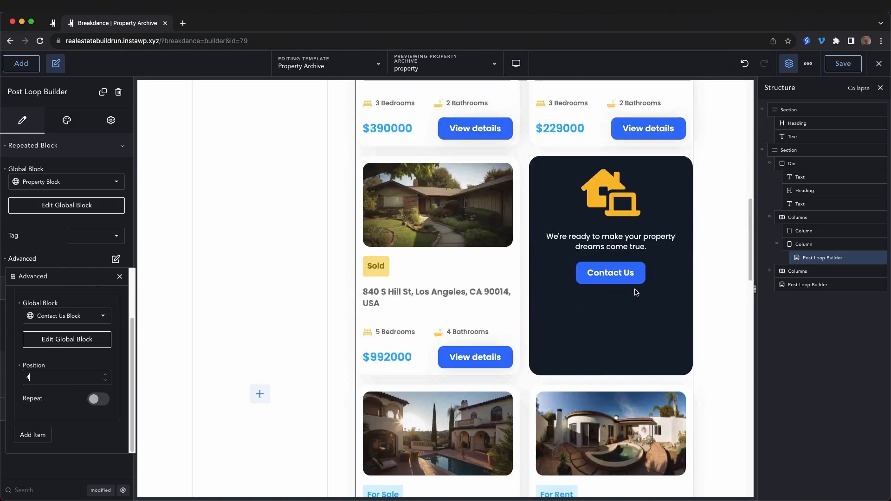
scroll(659, 251, up, 2)
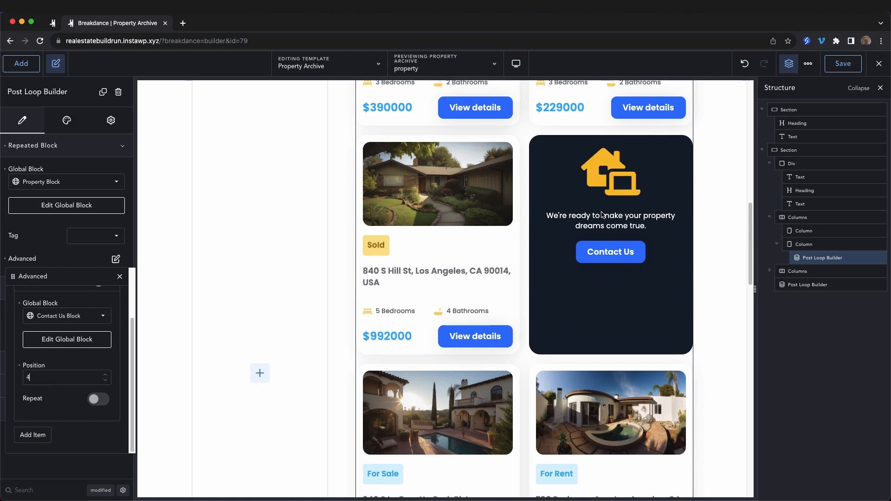
scroll(632, 211, down, 8)
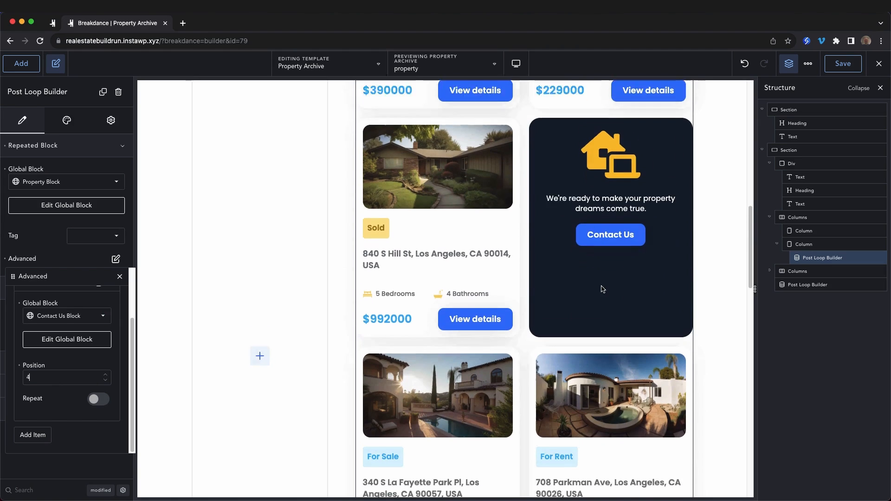
scroll(627, 267, up, 12)
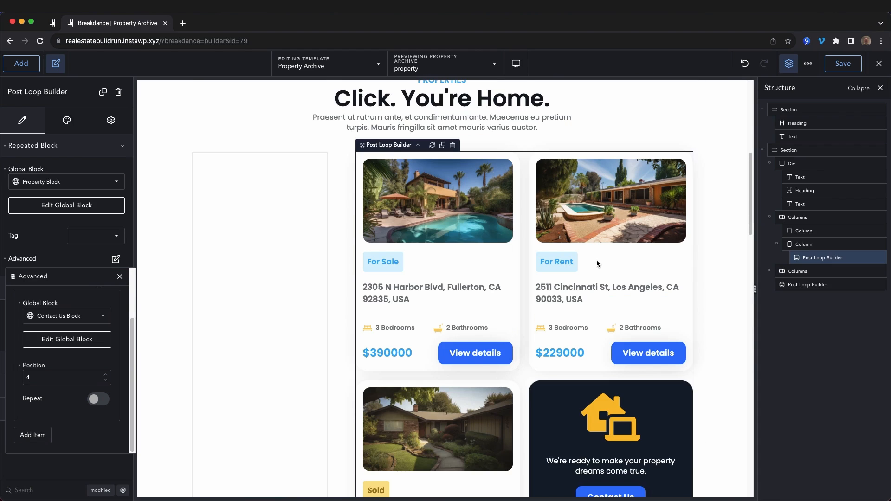
scroll(580, 258, down, 3)
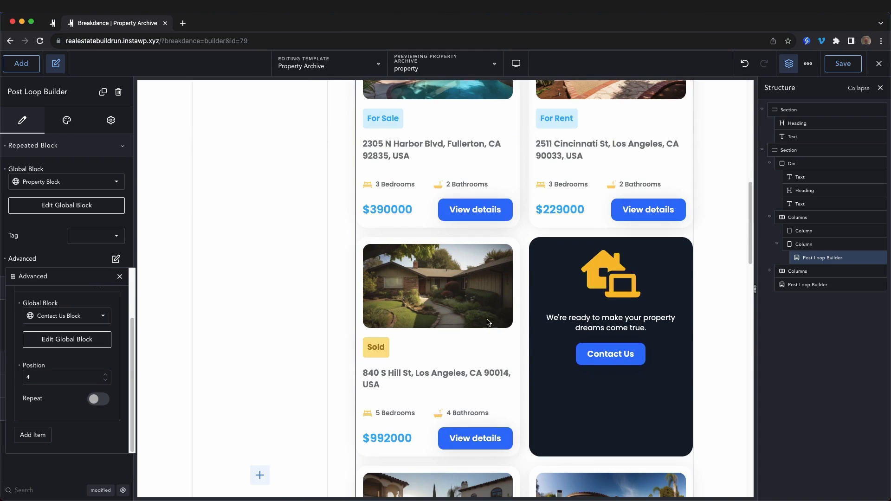
scroll(564, 304, down, 4)
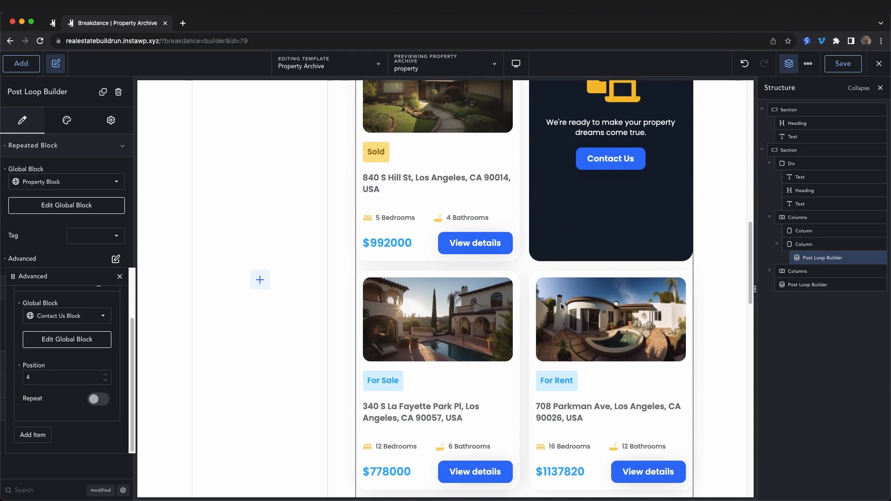
scroll(559, 307, up, 4)
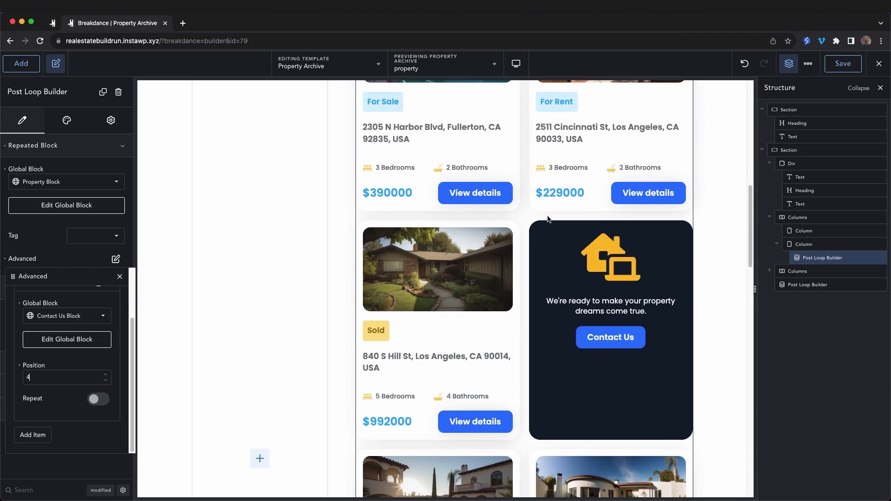
scroll(492, 198, up, 2)
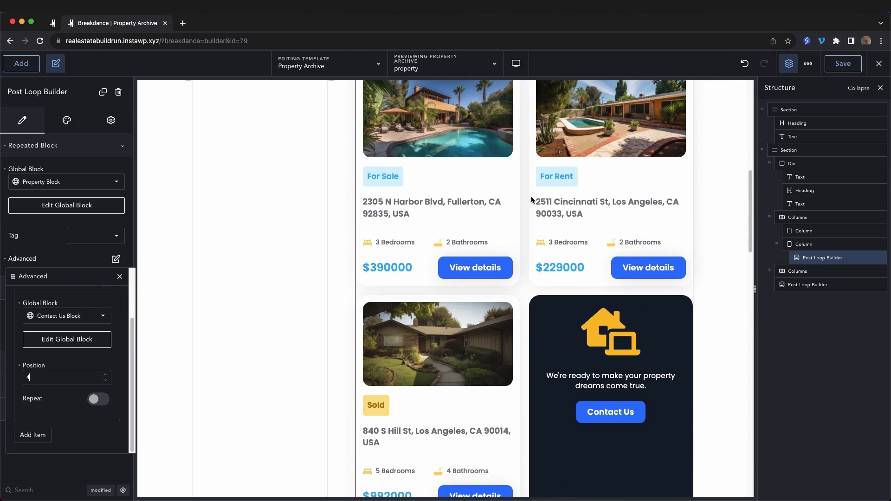
scroll(532, 200, down, 3)
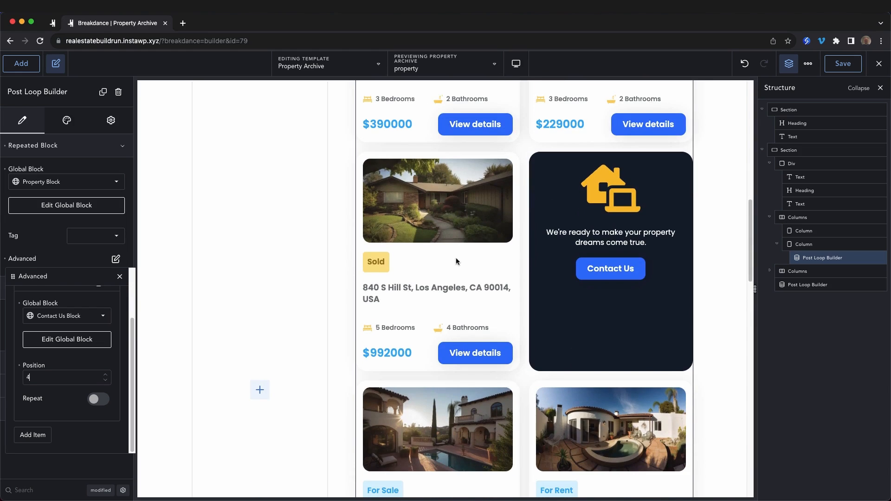
scroll(461, 428, down, 3)
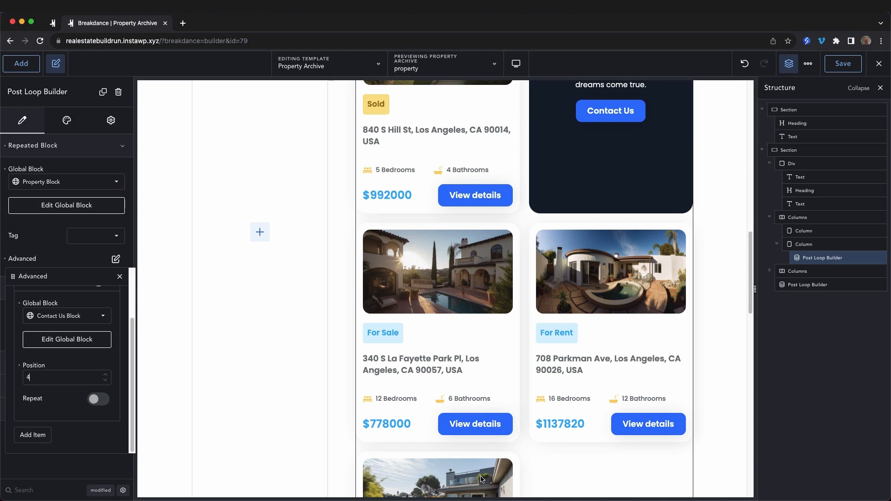
- Open the WordPress admin in a separate tab and go to the site's Reading Settings
click(73, 260)
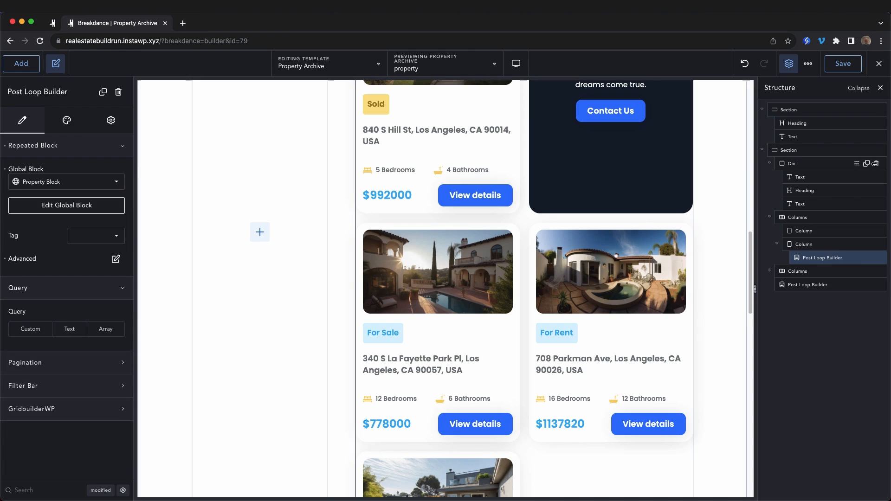
click(879, 63)
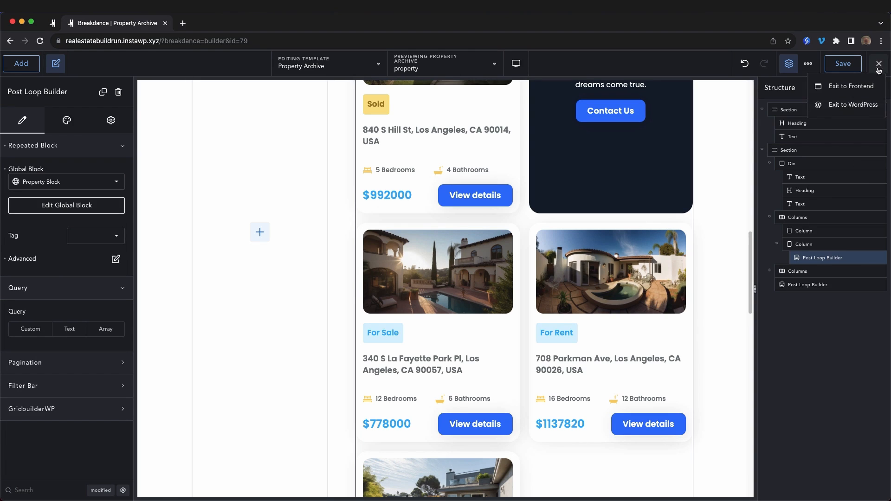
right_click(843, 105)
click(820, 107)
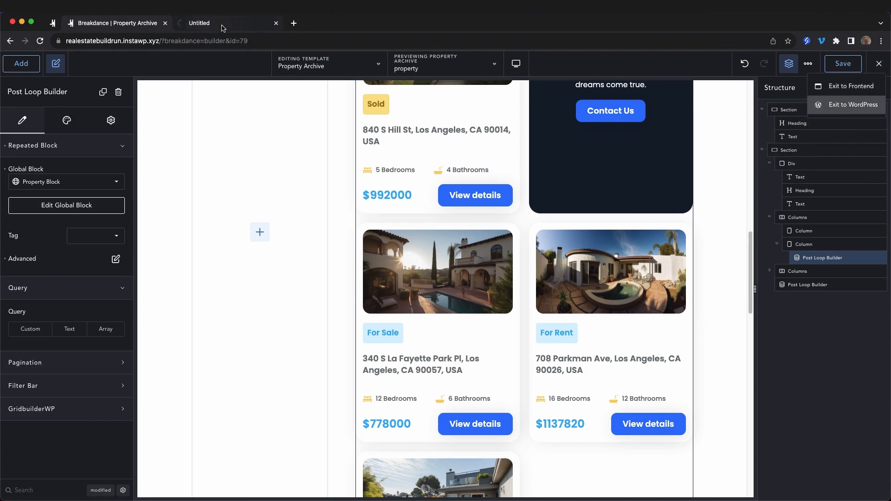
drag(223, 28, 113, 28)
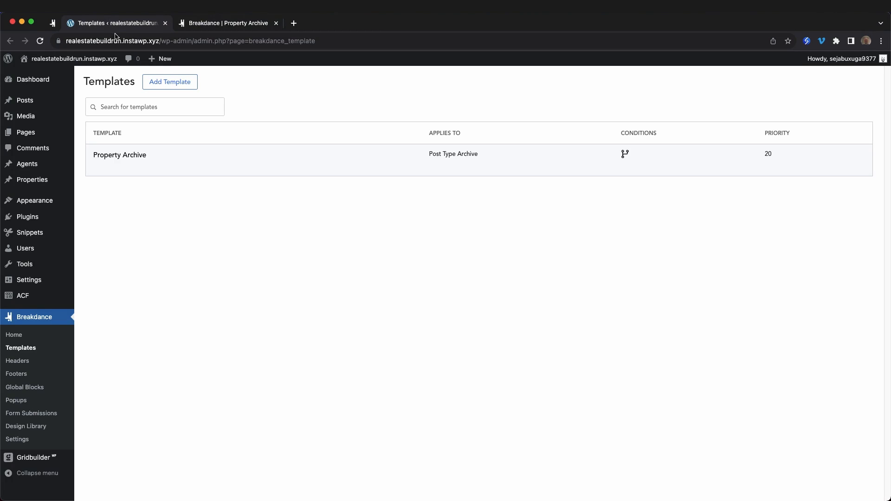
mouse_move(21, 284)
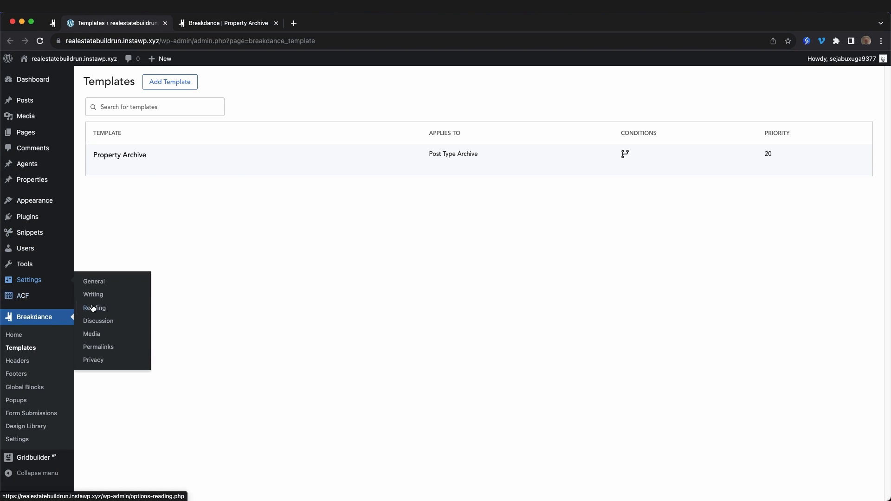
click(105, 313)
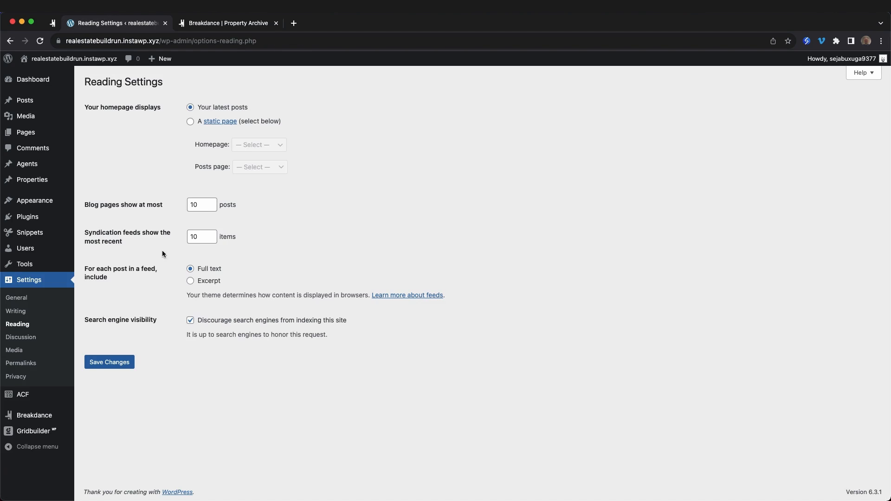
- Limit blog pages to at most 5 posts, save the reading settings, and return to the Property Archive builder
double_click(195, 202)
key(BackSpace)
text(5)
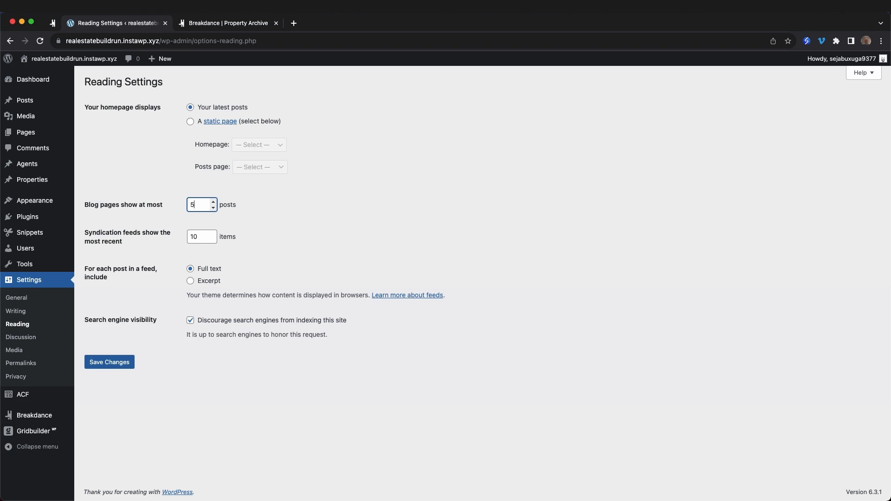
click(99, 368)
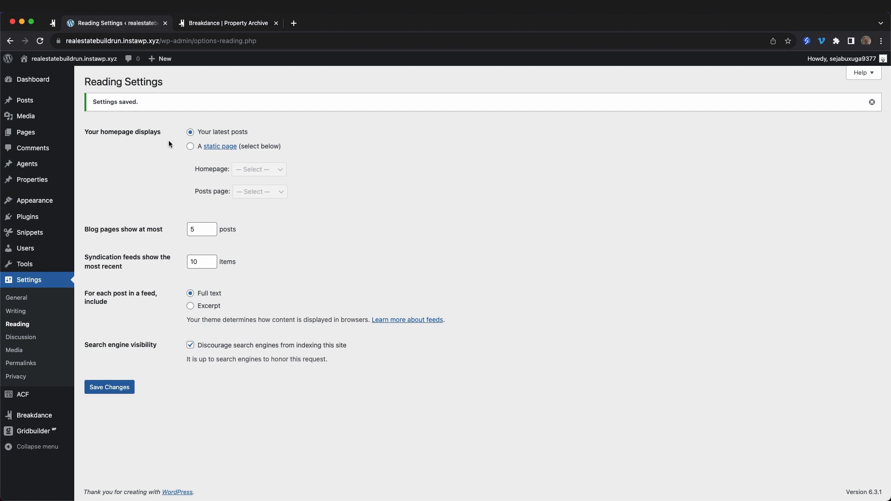
click(164, 23)
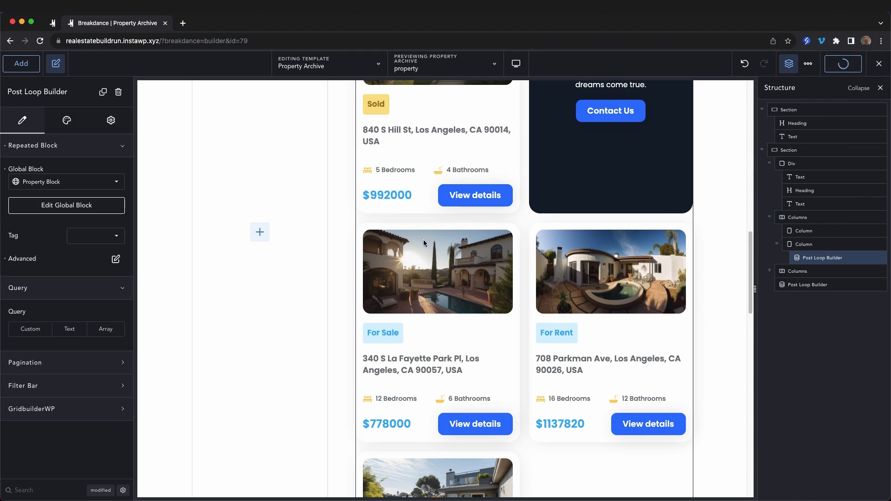
- Save and reload the Property Archive template, and examine how the property cards and contact card fill the grid rows
key(super+r)
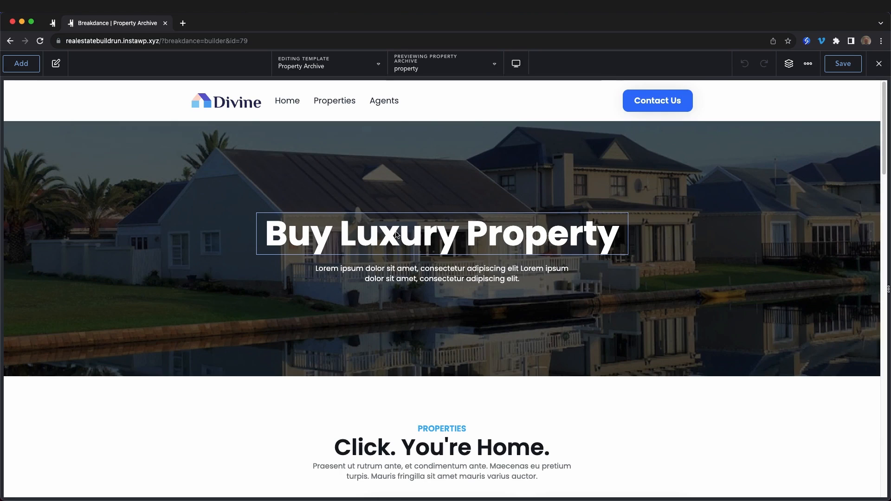
scroll(395, 232, down, 2)
scroll(396, 234, down, 5)
click(559, 269)
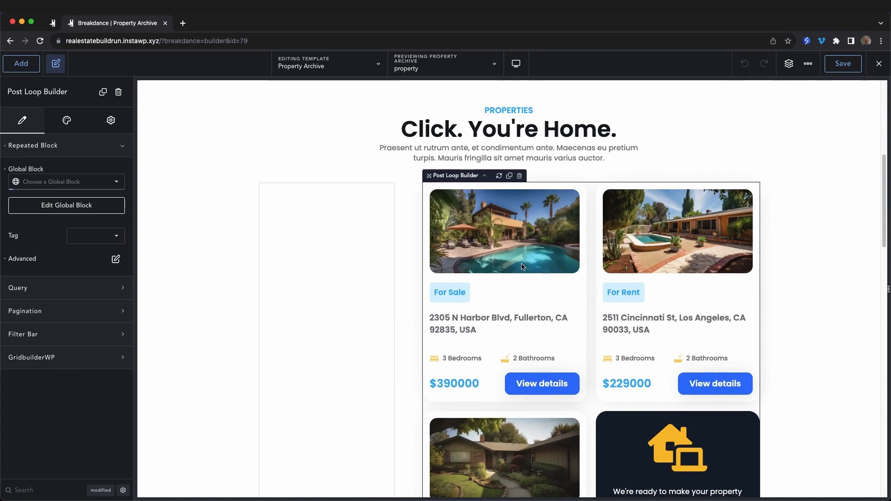
scroll(559, 269, down, 9)
scroll(592, 277, down, 3)
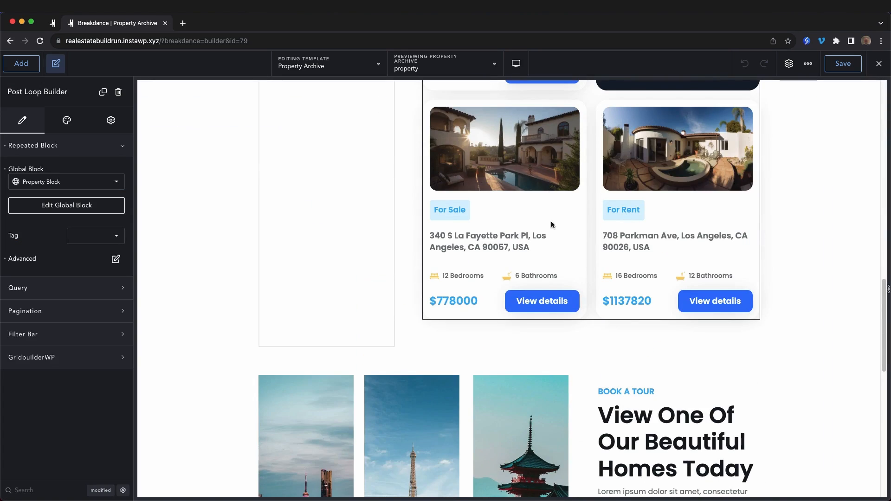
scroll(561, 235, up, 6)
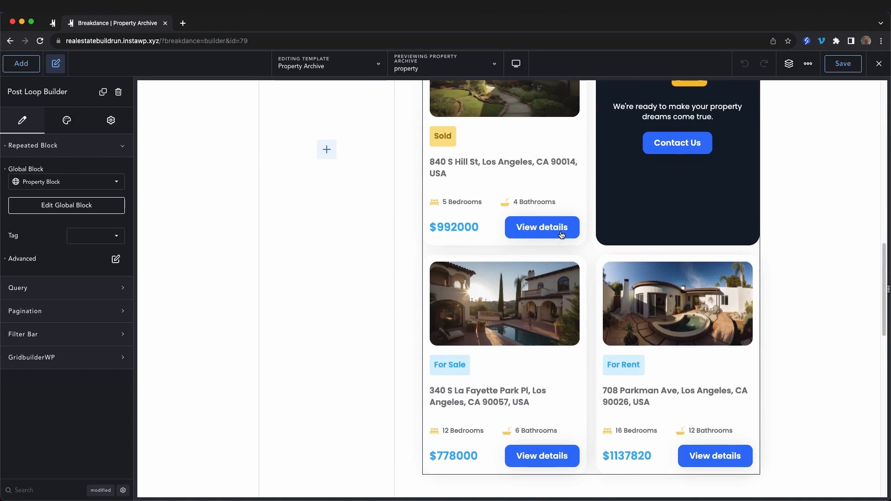
scroll(561, 234, up, 2)
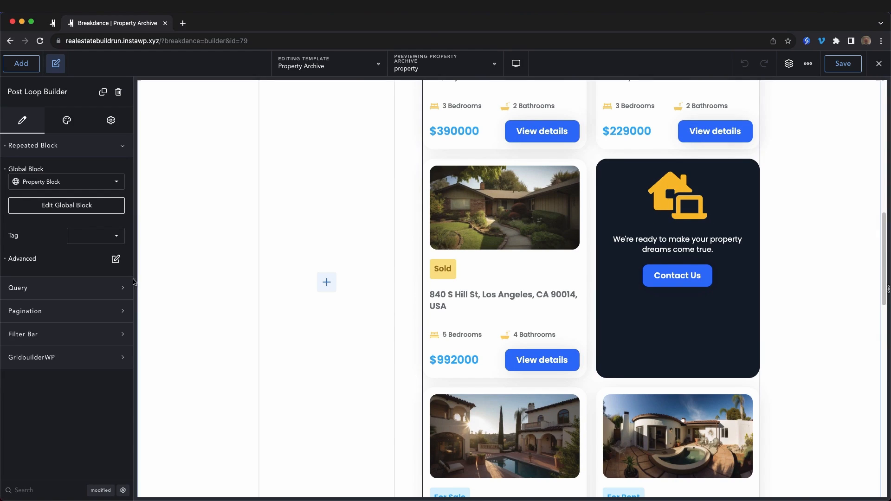
- Open the Contact Us Block from the loop's static item, vertically centre the content of its Div, and save it
click(115, 259)
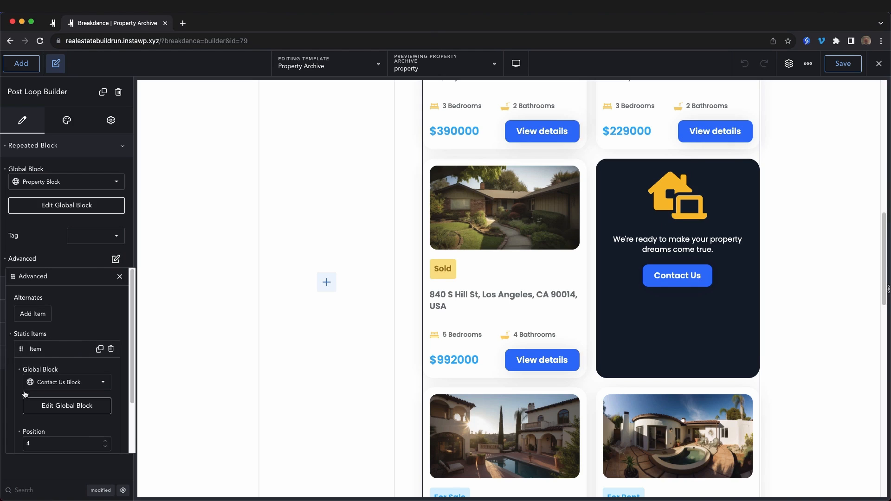
scroll(67, 371, down, 2)
click(68, 344)
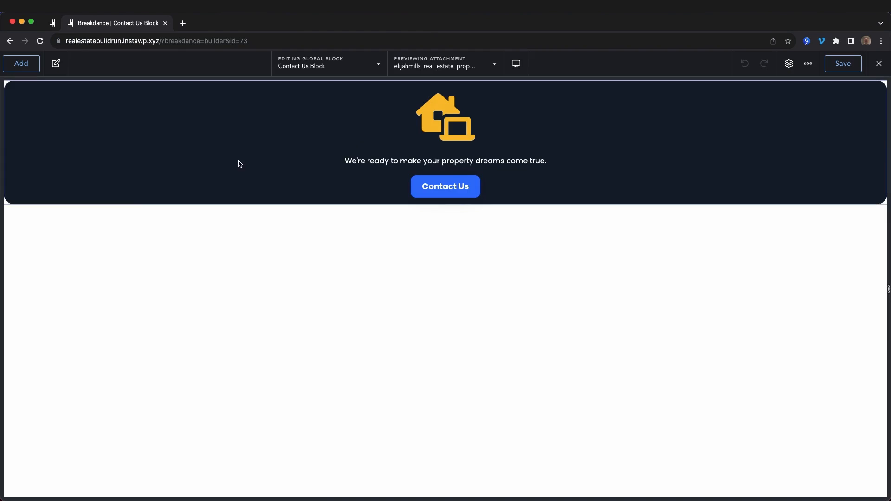
click(240, 163)
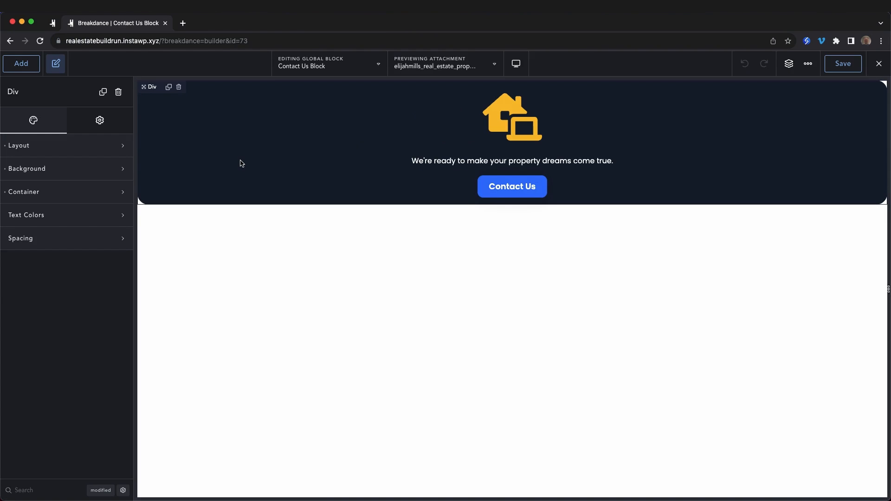
click(59, 153)
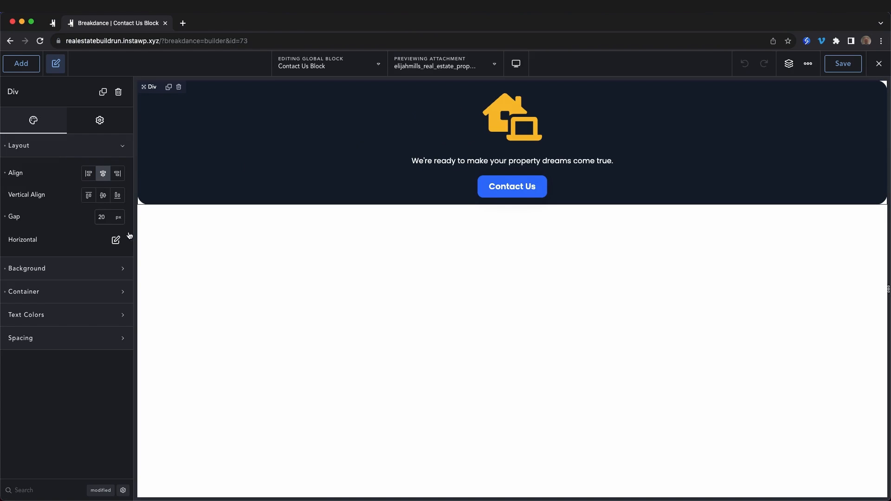
click(104, 196)
click(845, 64)
- Switch back to the Property Archive template and check the contact card's content alignment within the property grid
click(347, 66)
click(323, 118)
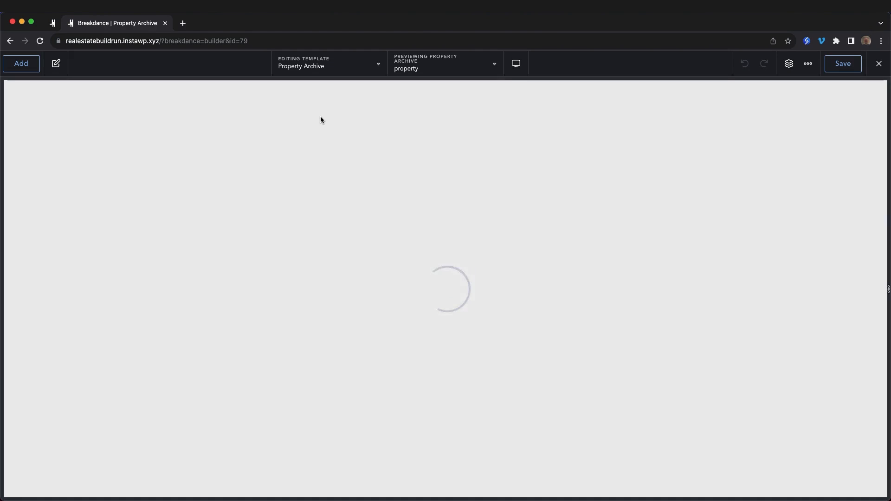
scroll(390, 183, down, 10)
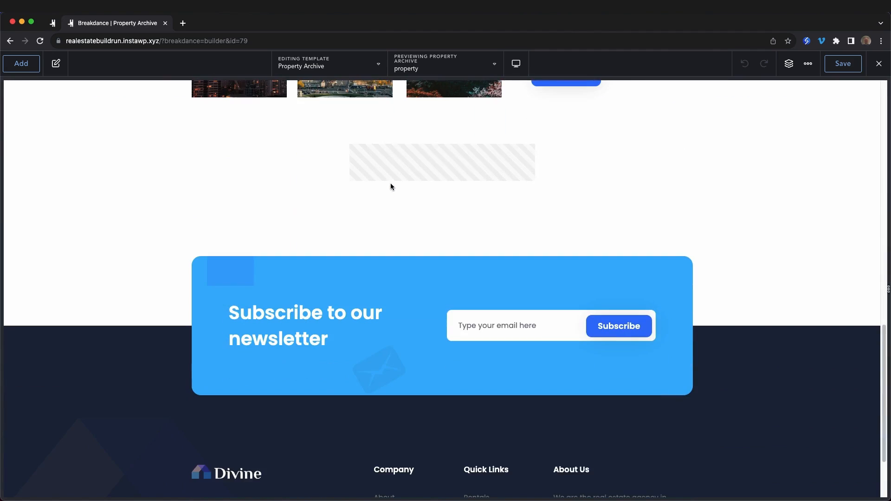
scroll(390, 186, up, 15)
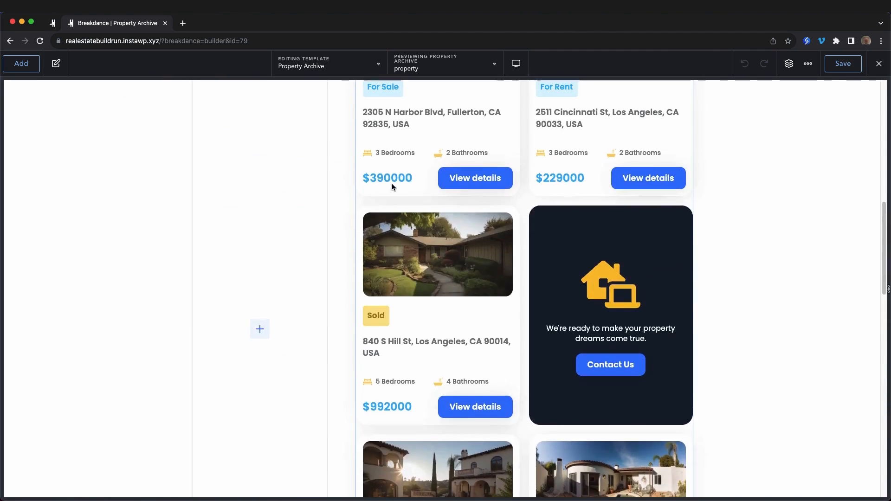
scroll(392, 183, up, 3)
scroll(521, 183, down, 4)
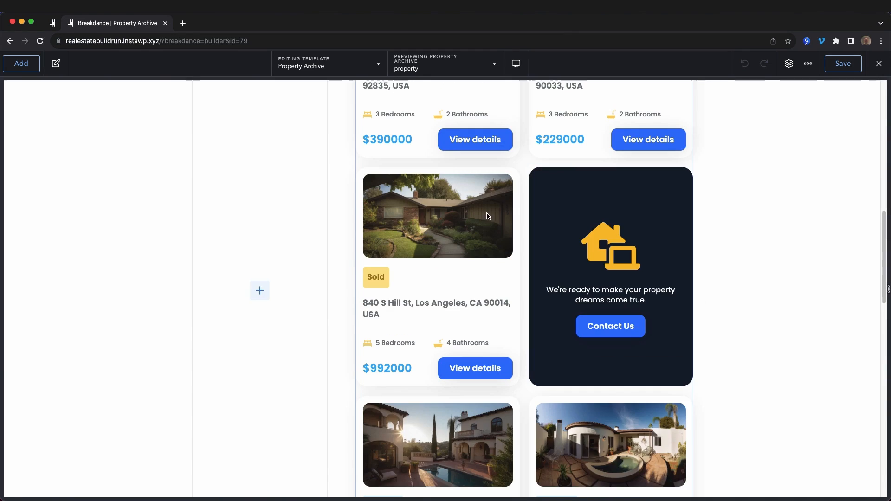
- Set the property Post Loop Builder's pagination to Numbers and check it below the grid
click(521, 183)
click(56, 316)
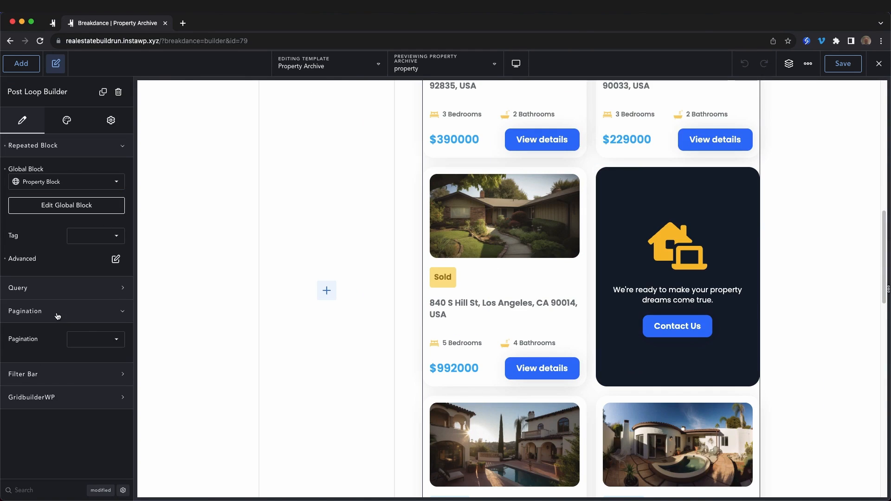
click(91, 339)
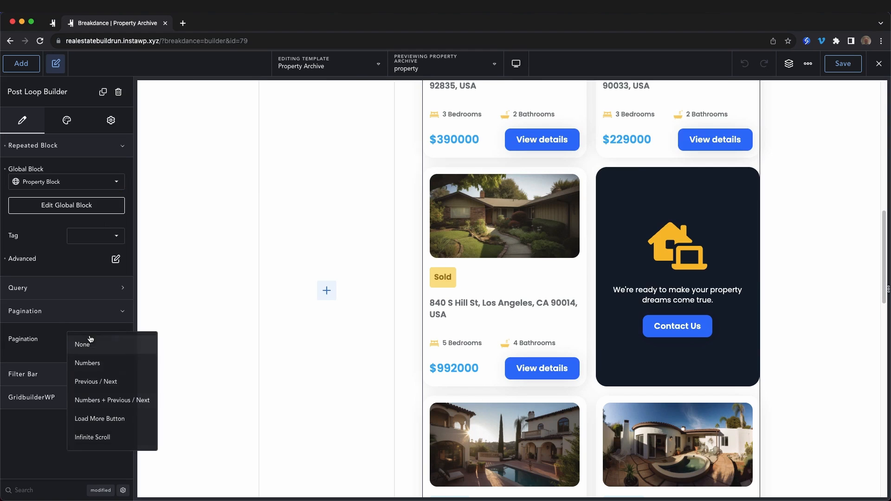
click(91, 364)
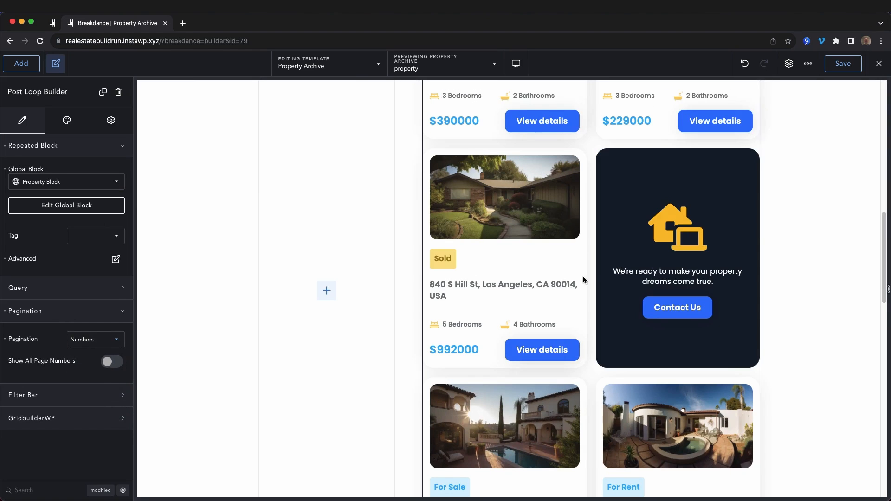
scroll(582, 278, down, 6)
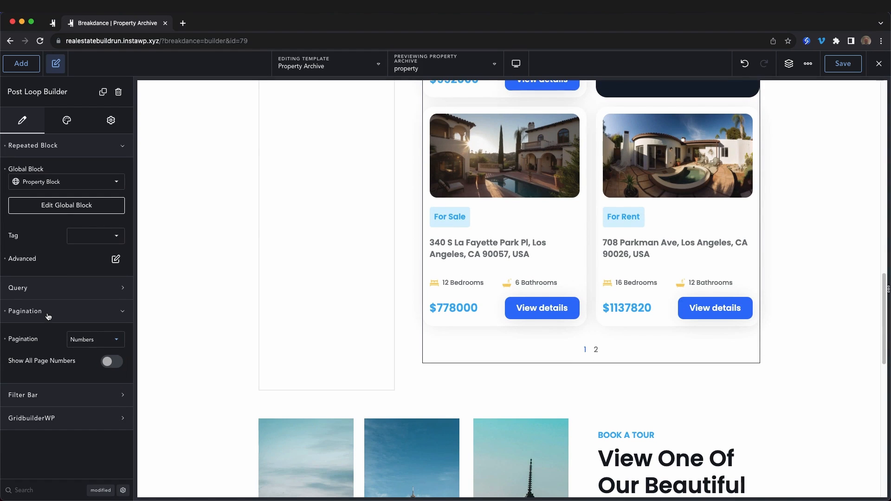
click(93, 344)
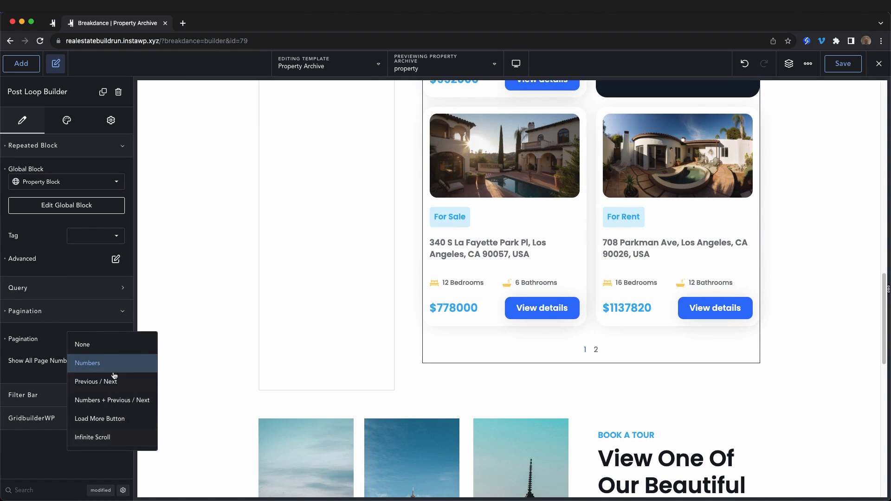
click(111, 364)
- Enable GridbuilderWP on the property Post Loop Builder
click(30, 314)
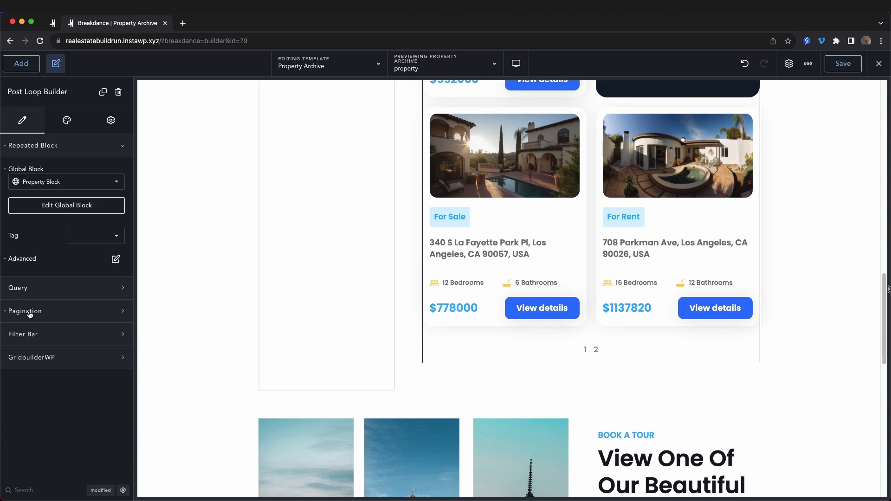
click(60, 357)
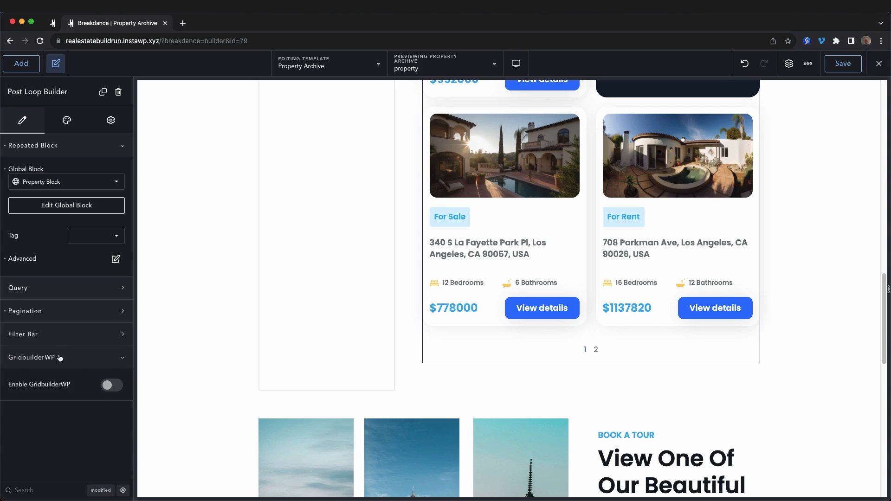
click(110, 384)
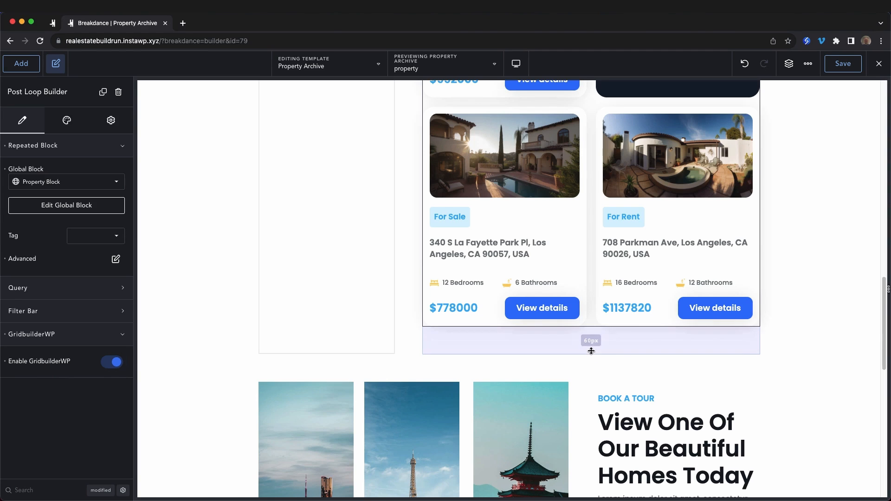
- Add a GridbuilderWP Facet element to the empty first column beside the property grid
scroll(528, 297, up, 10)
click(339, 182)
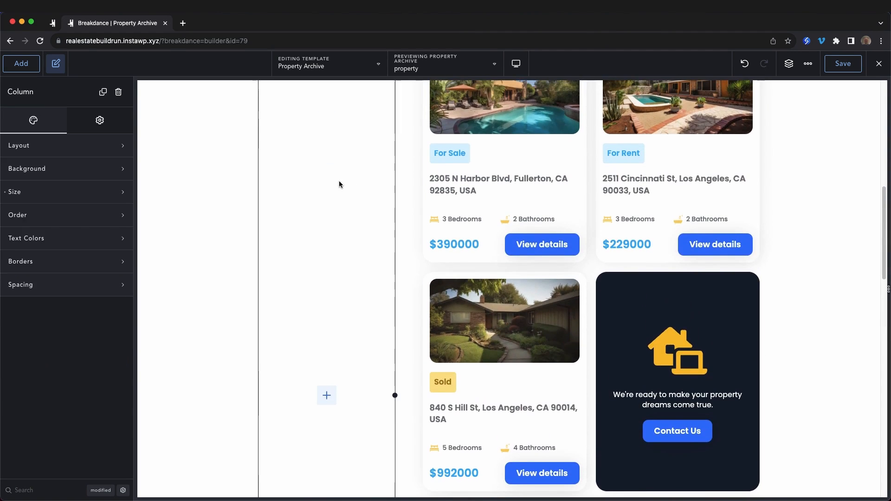
scroll(371, 227, up, 5)
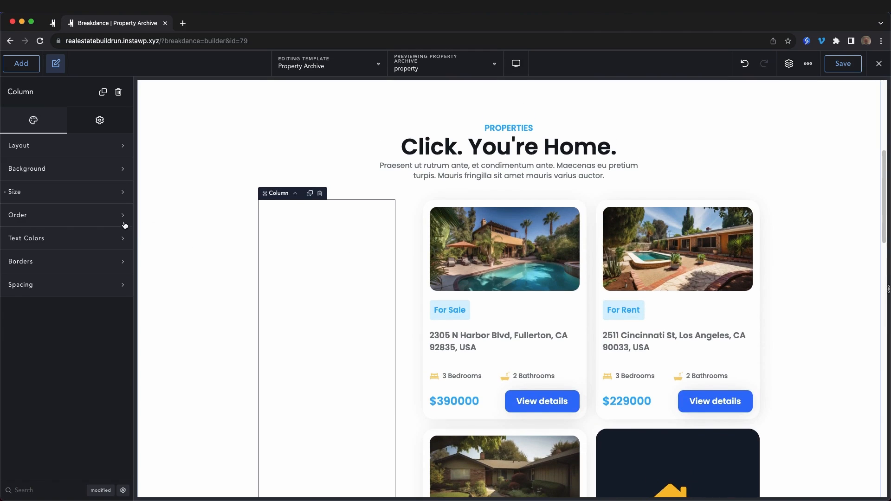
click(21, 65)
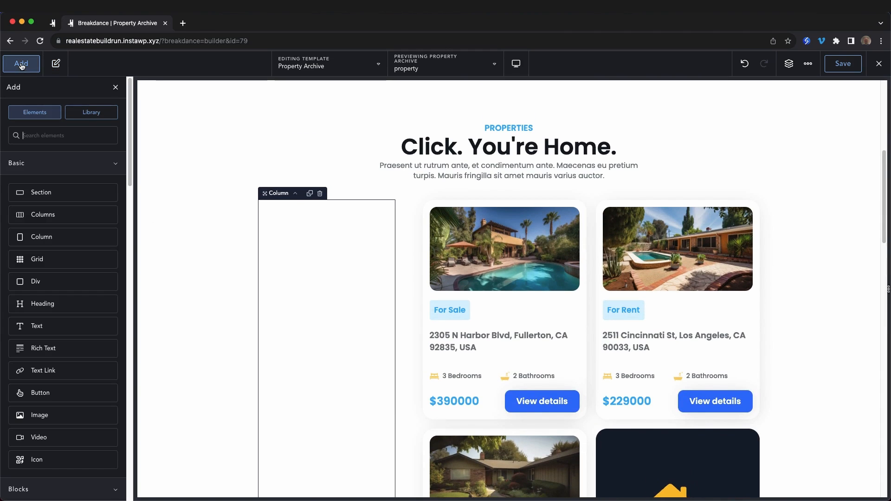
text(facet)
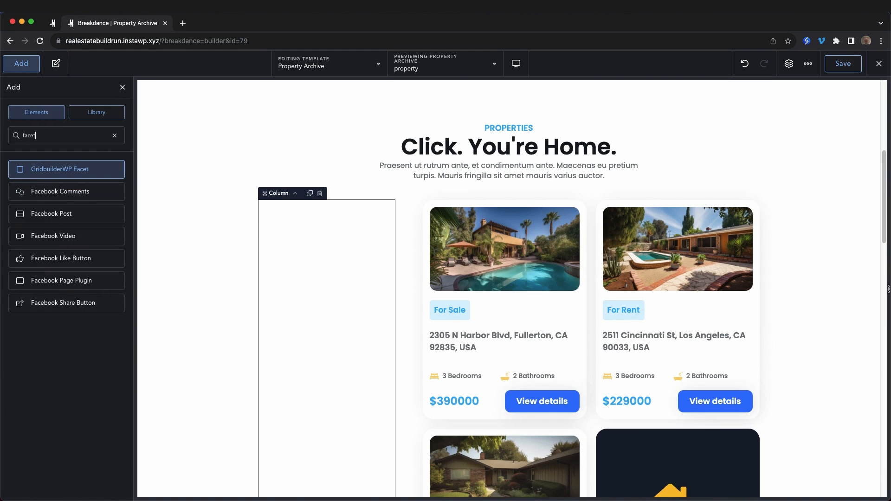
click(67, 170)
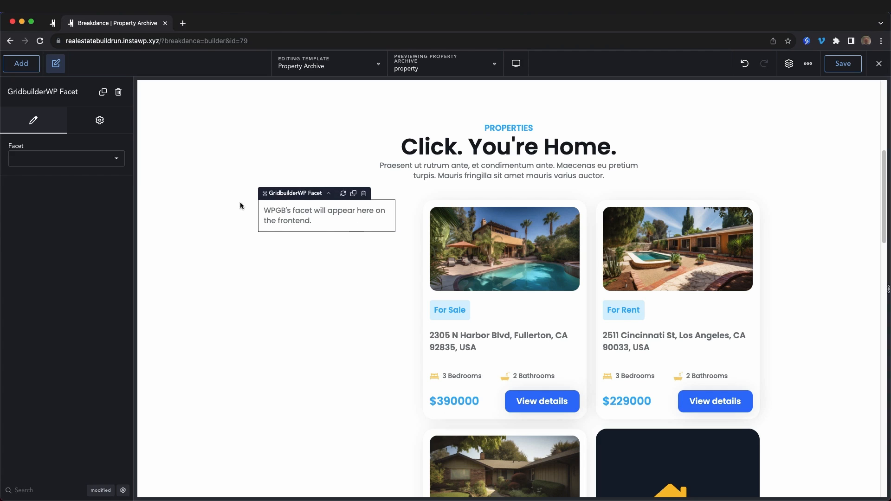
- Assign the Location facet to the element and add duplicates below it for Property Status and Price
click(97, 158)
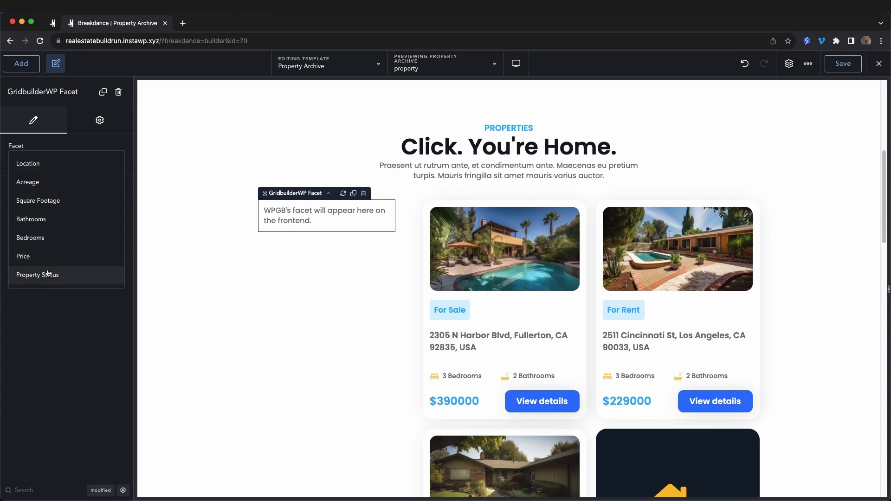
click(27, 163)
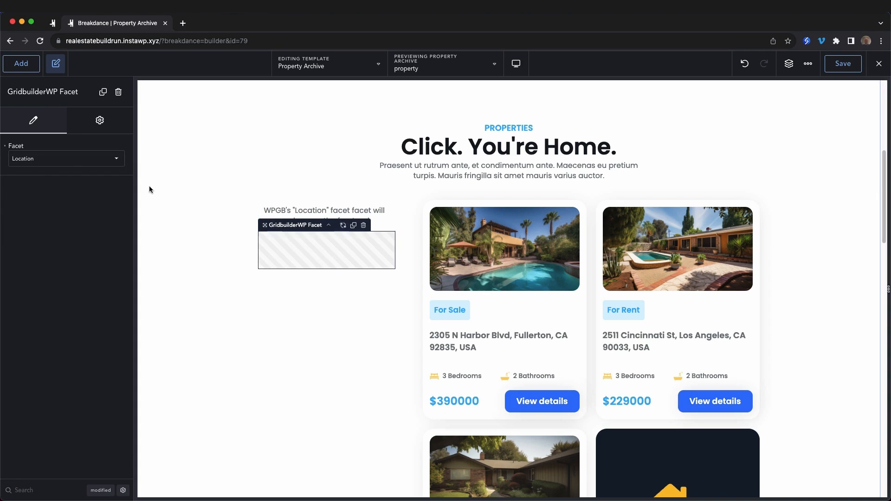
click(65, 158)
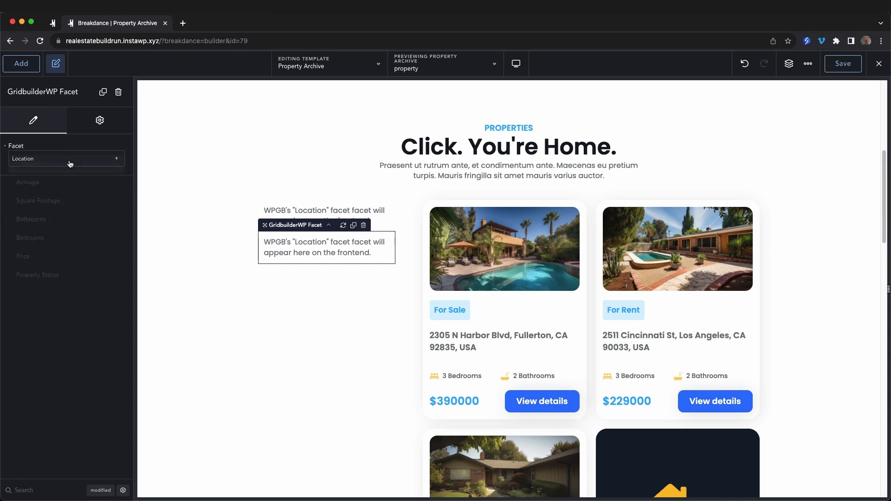
click(41, 276)
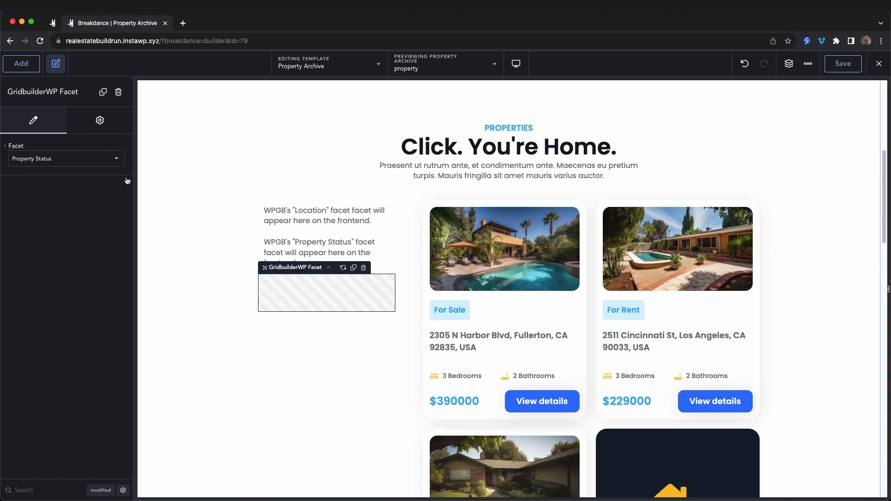
click(65, 158)
click(33, 258)
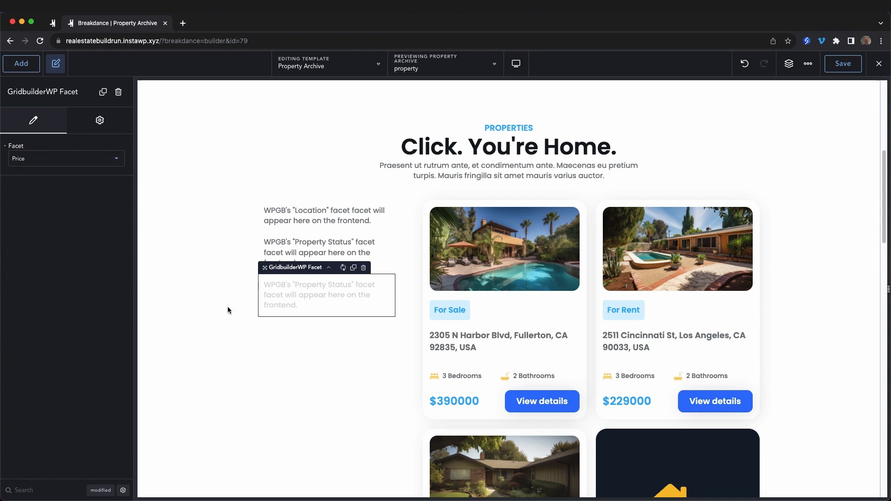
- Extend the side column with duplicated facet elements set to Bedrooms, Bathrooms, Square Footage and Acreage
click(65, 159)
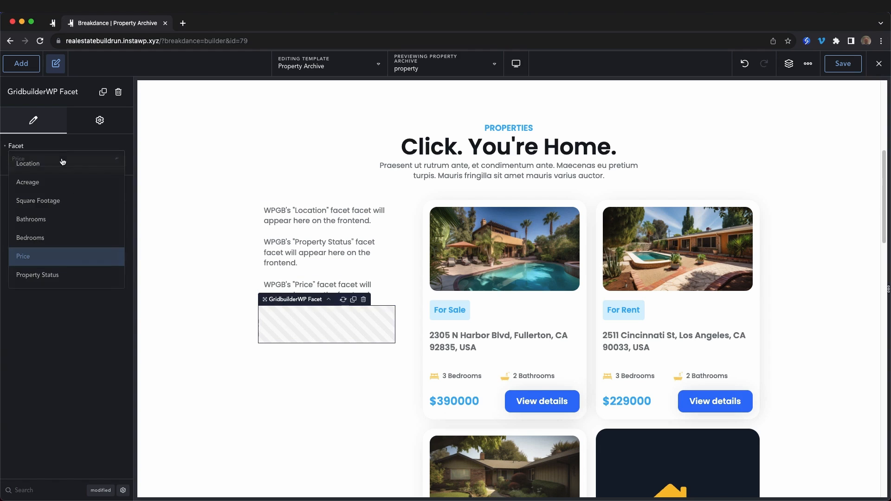
click(46, 237)
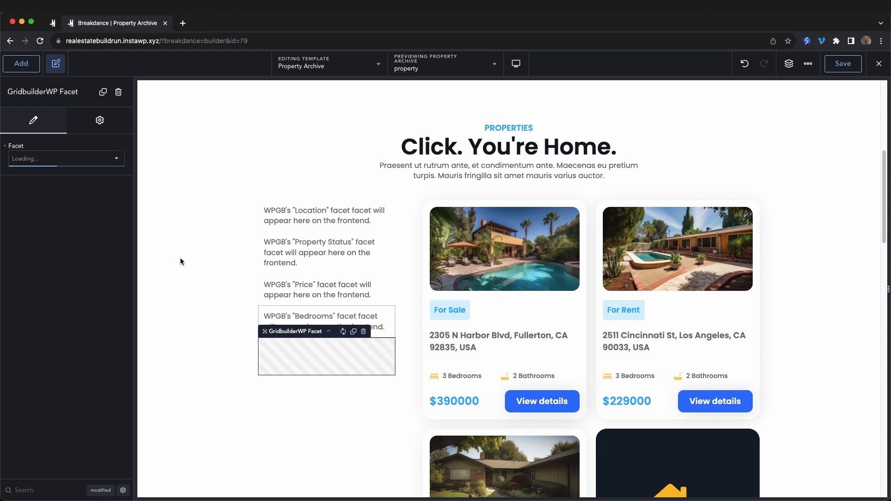
click(42, 158)
click(38, 221)
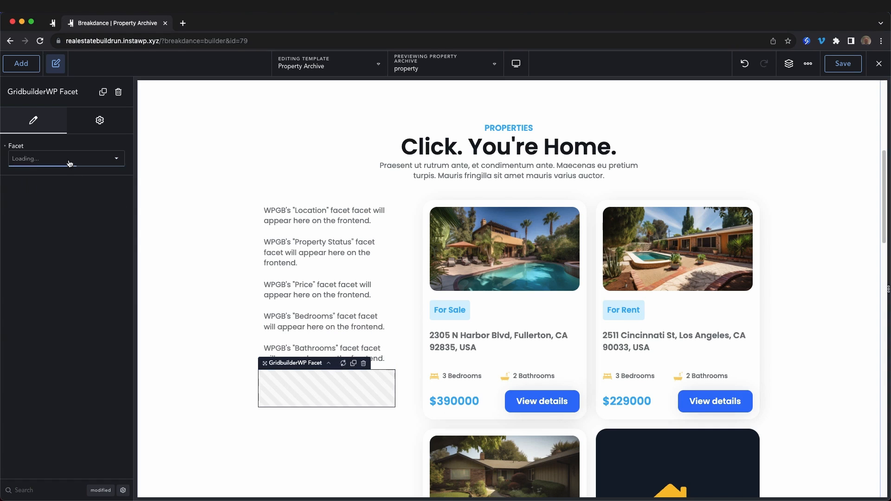
click(42, 158)
click(51, 205)
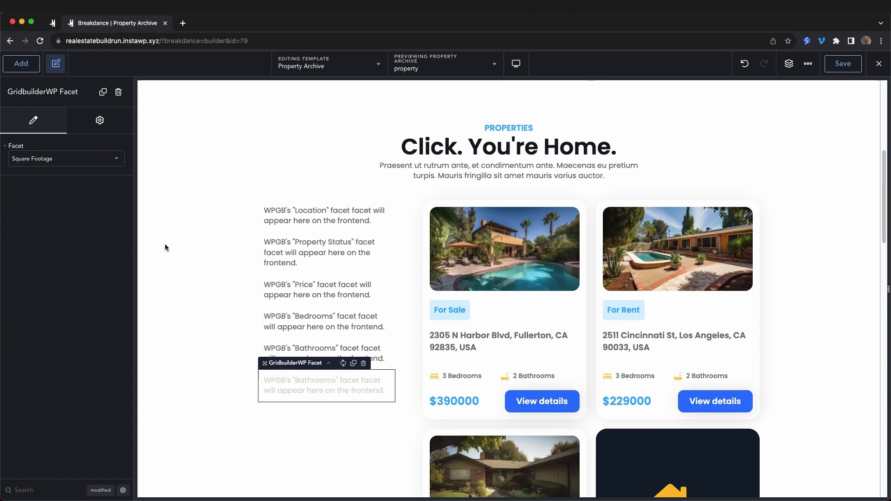
scroll(298, 290, down, 3)
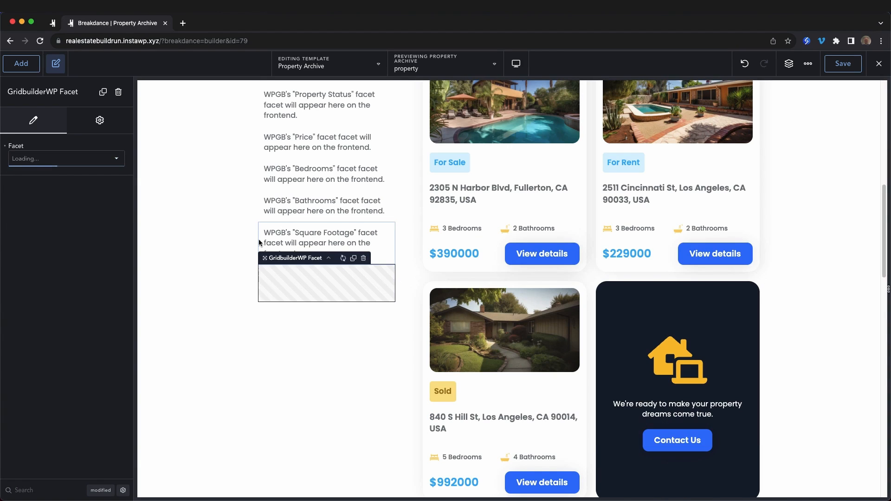
click(59, 159)
click(44, 184)
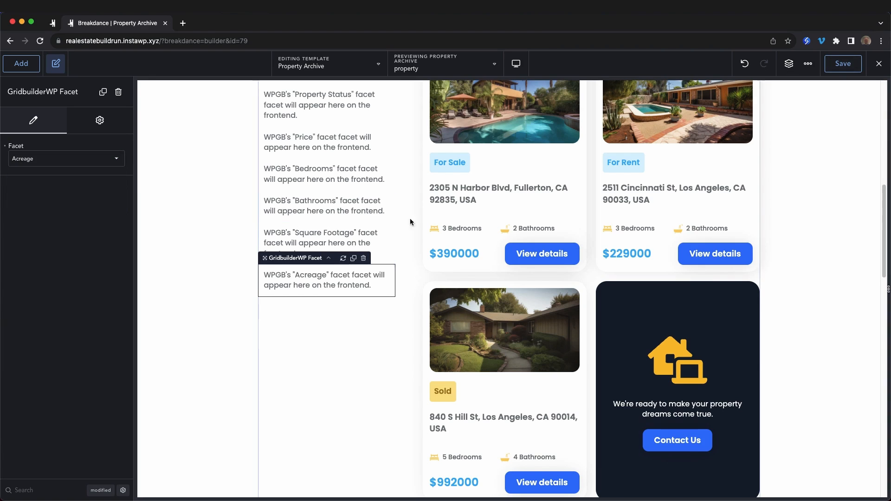
- Open the WordPress admin in a new tab and go to Gridbuilder's list of all facets
scroll(641, 336, down, 10)
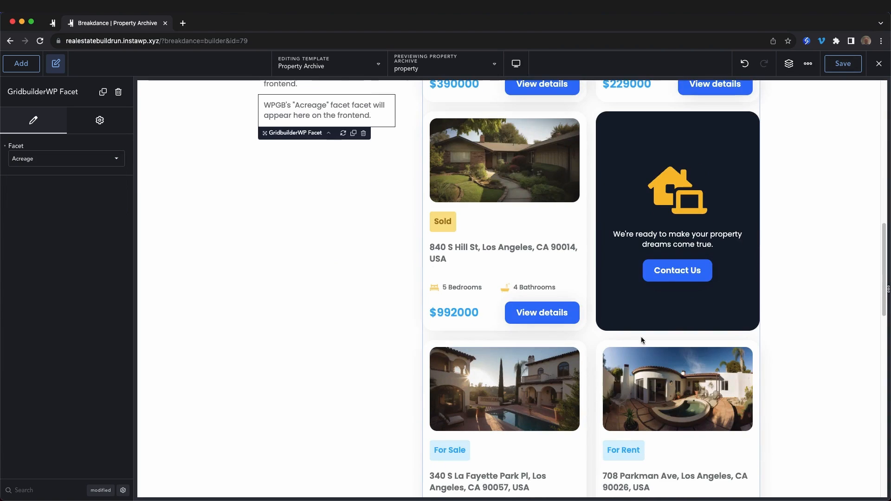
scroll(590, 305, up, 8)
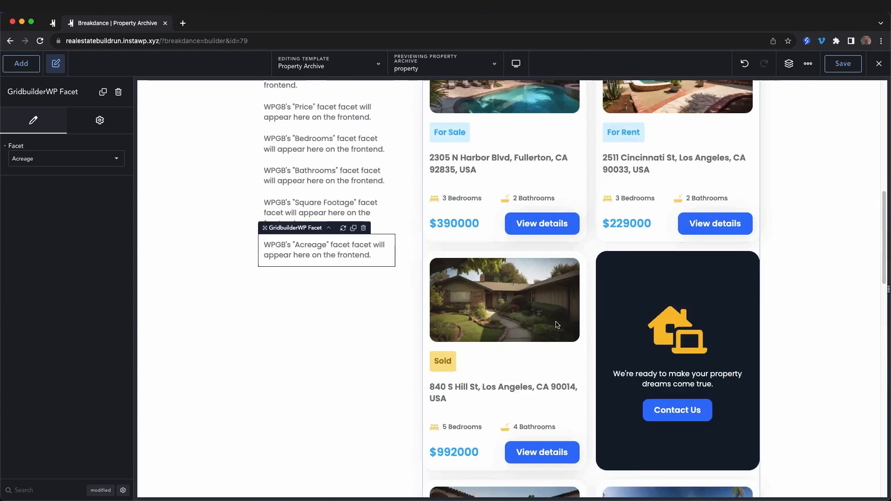
click(879, 64)
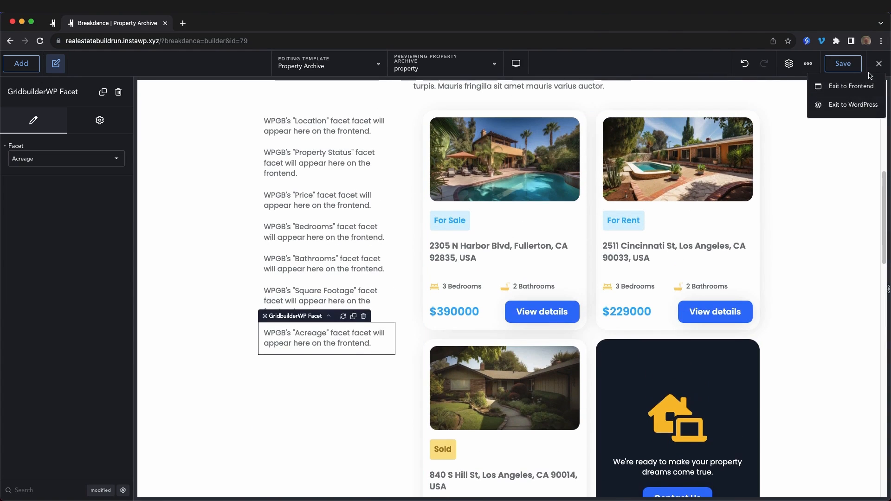
right_click(852, 105)
click(761, 103)
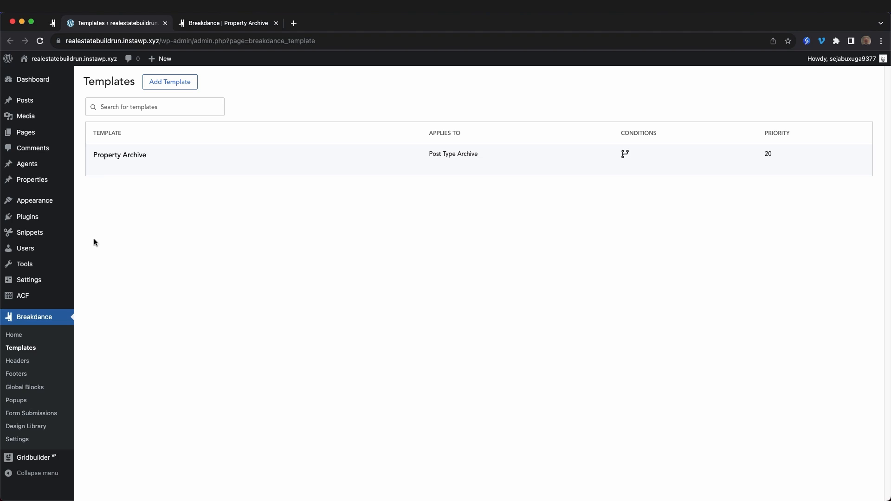
mouse_move(26, 459)
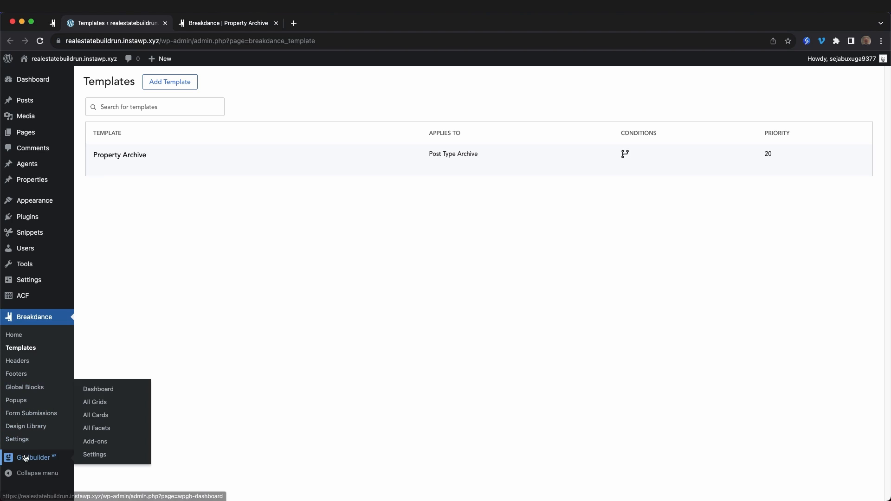
click(104, 429)
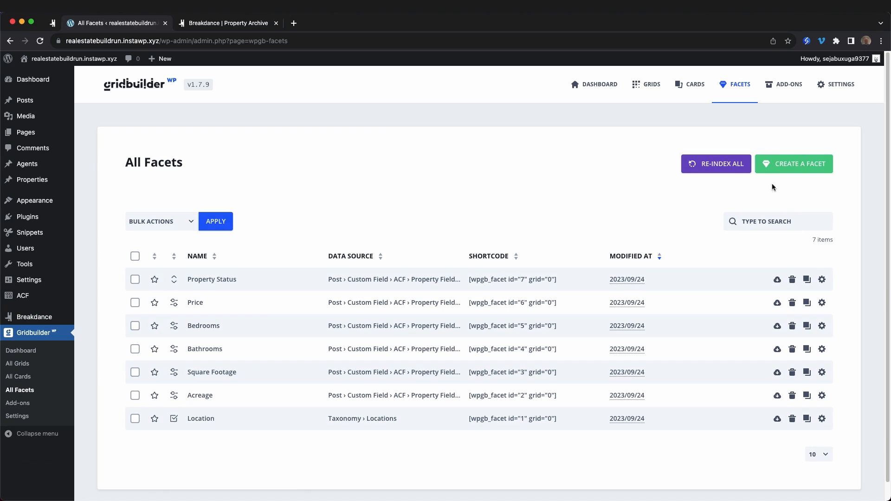
- Create a new facet with Pagination as both its name and title
click(768, 172)
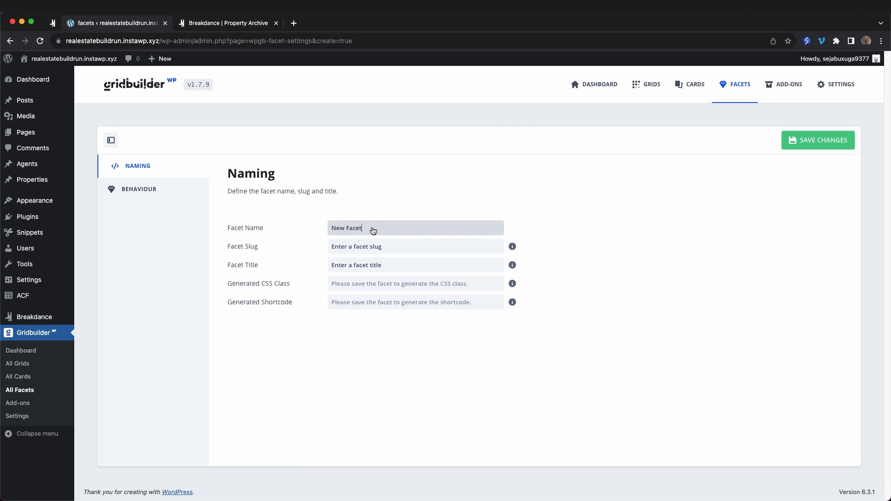
text(Pagination)
key(Tab)
key(Tab)
text(Patin)
key(BackSpace)
key(BackSpace)
text(gination)
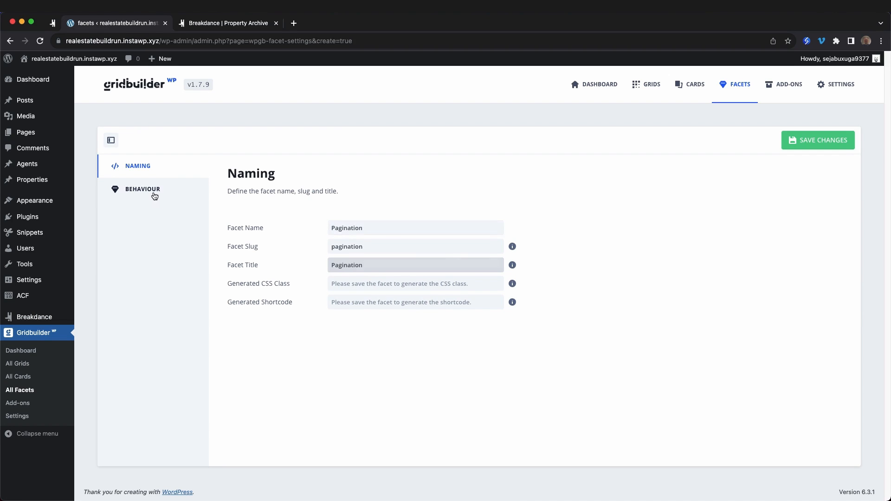
- Set the Pagination facet's action to Load, keep the numbered Pagination loading type, and save the facet
click(153, 194)
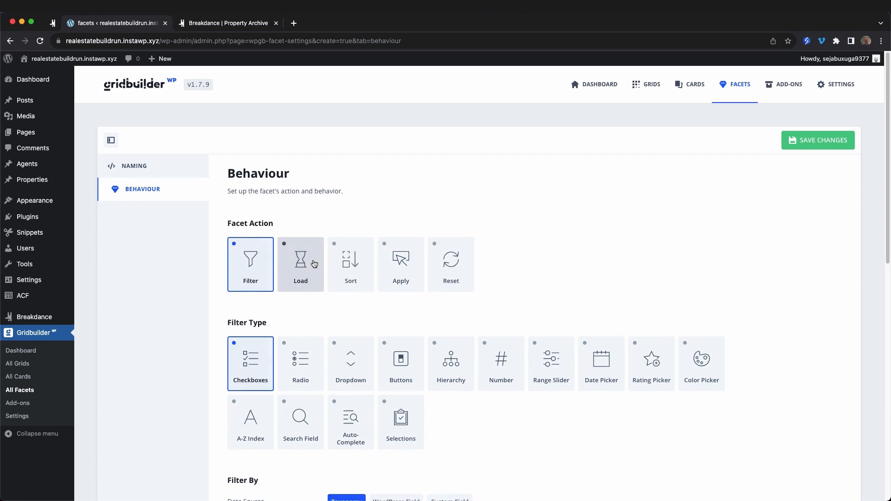
click(315, 260)
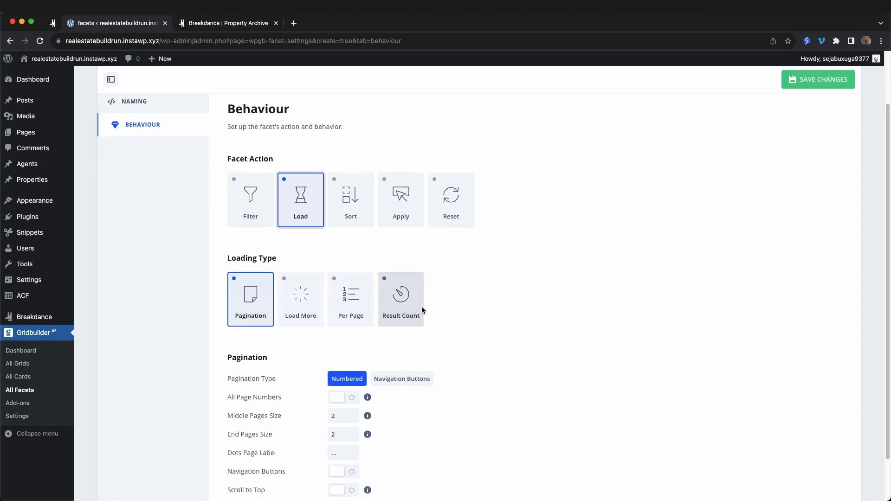
scroll(246, 309, down, 2)
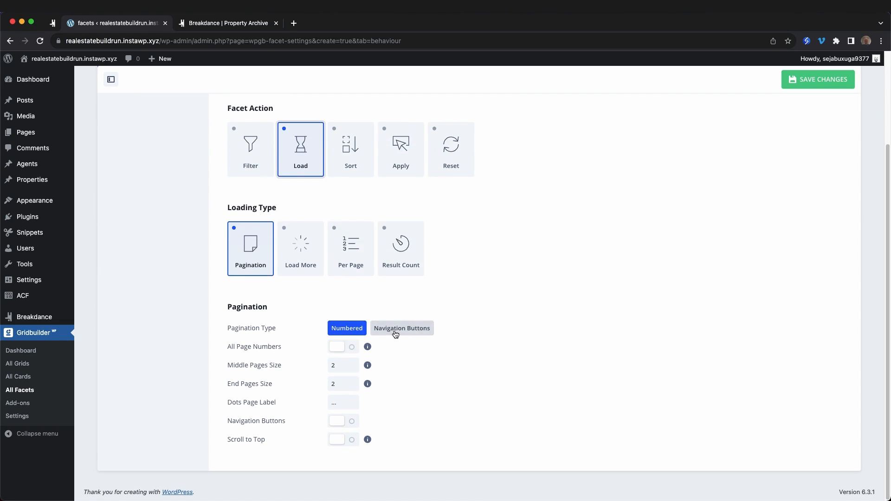
click(822, 80)
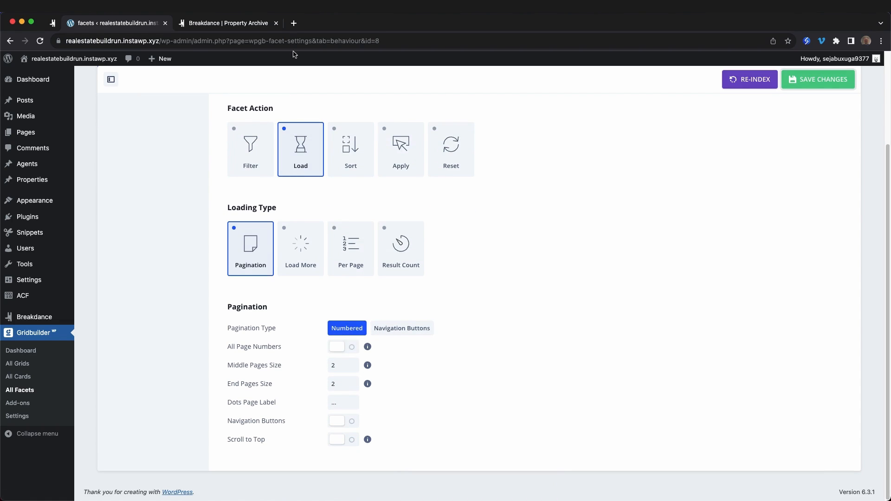
- Switch back to the Property Archive template and add a GridbuilderWP Facet set to Pagination below the property grid
click(222, 24)
scroll(640, 273, down, 8)
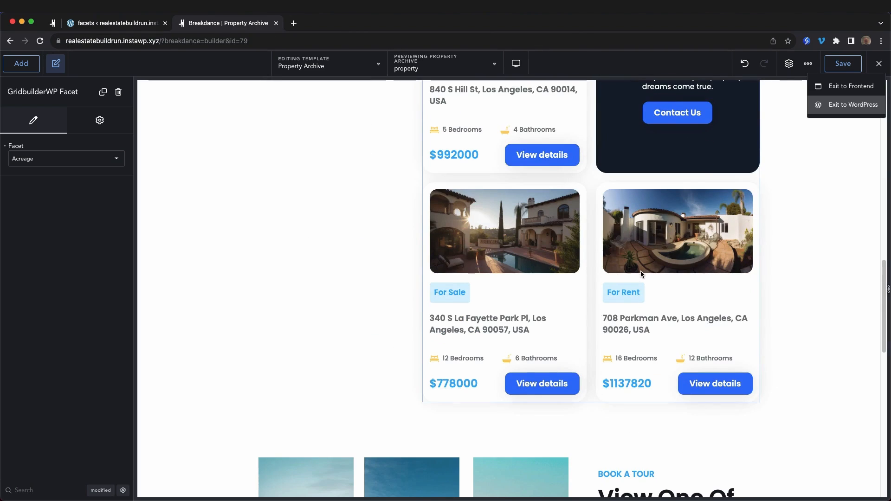
click(591, 404)
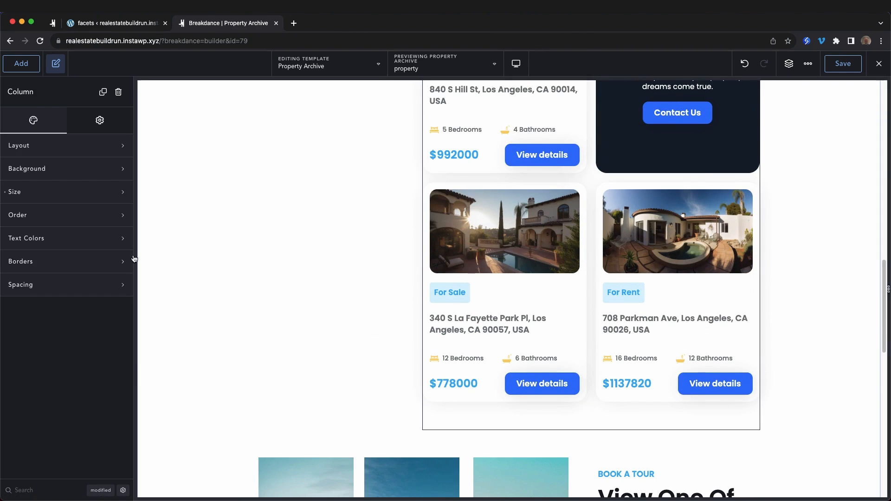
click(16, 67)
text(facet)
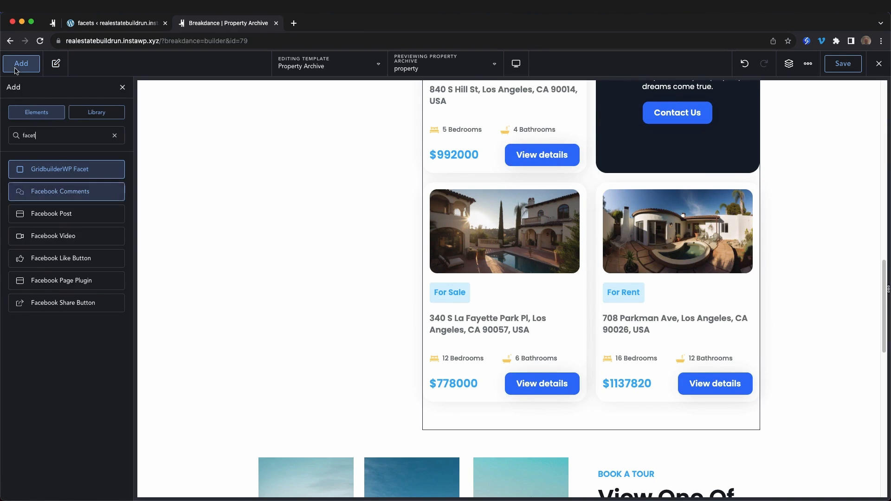
click(54, 169)
click(55, 160)
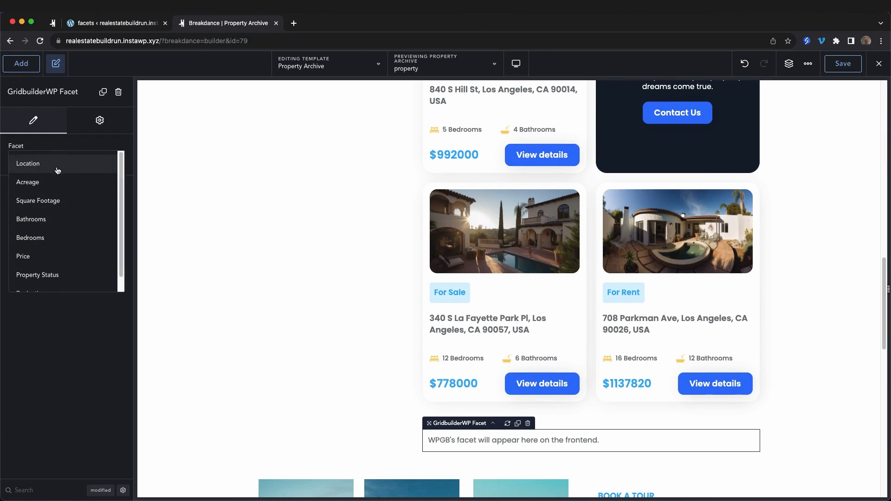
scroll(74, 240, down, 1)
click(90, 279)
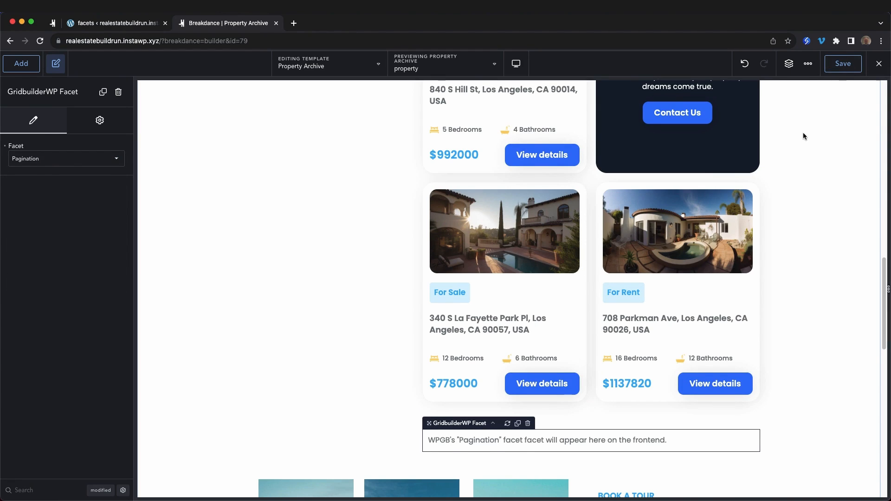
- Set the container bottom margin of the columns holding the facets and property grid to 40 px, and save the template
scroll(806, 134, down, 10)
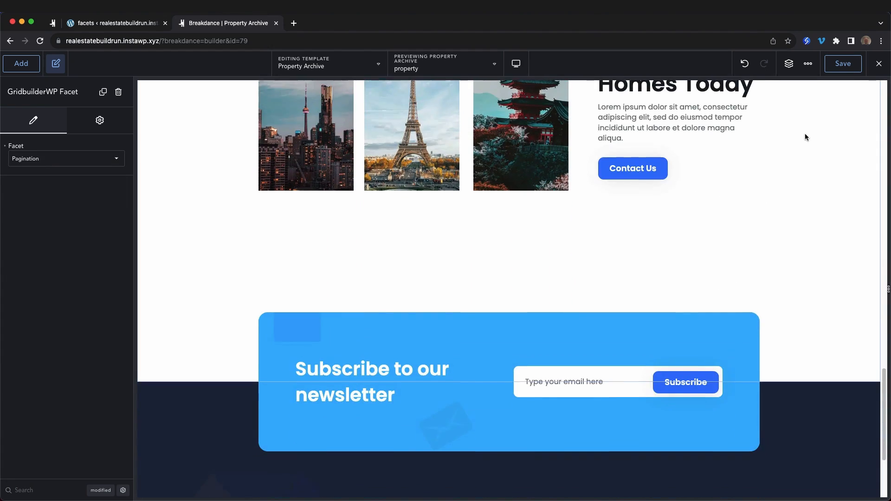
scroll(806, 134, down, 3)
scroll(804, 137, up, 15)
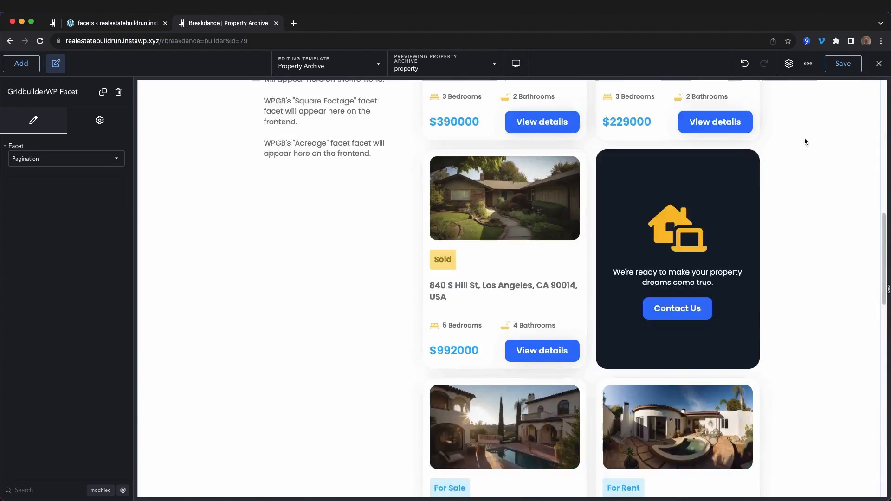
scroll(804, 138, down, 12)
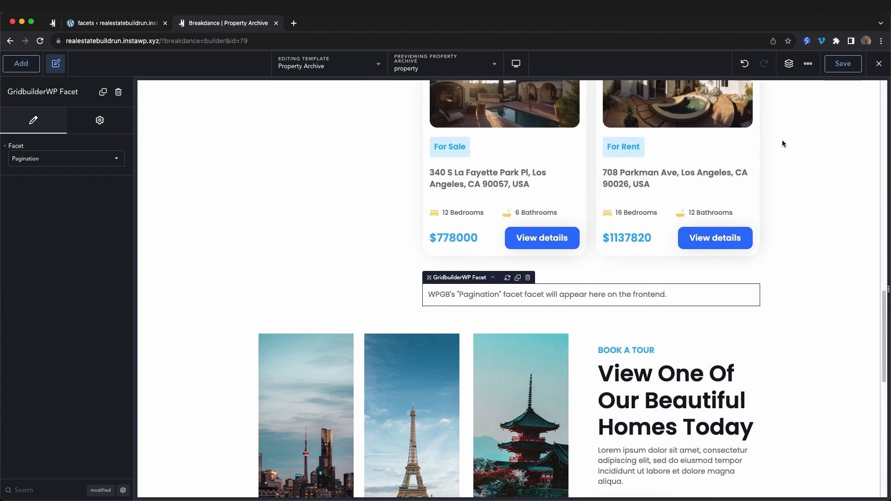
click(461, 317)
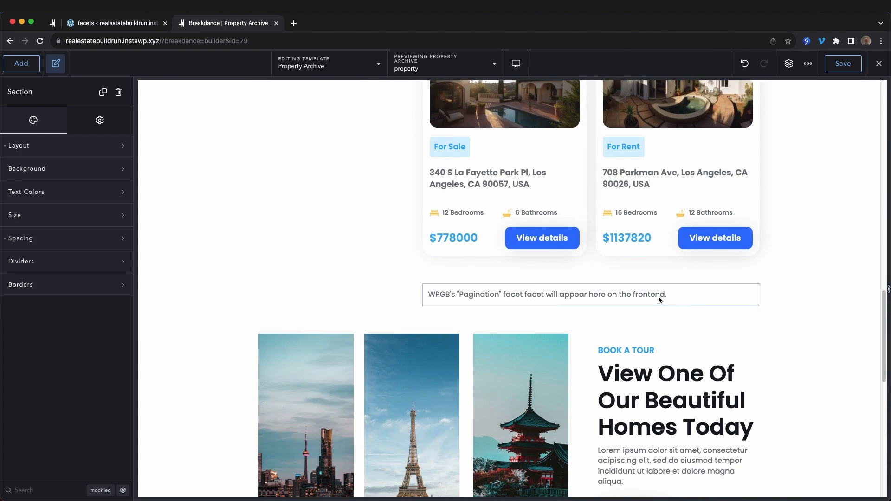
click(736, 299)
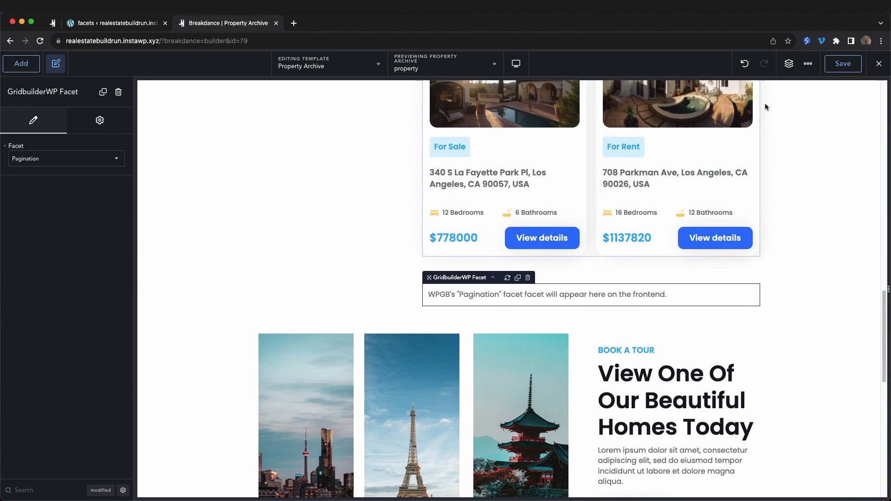
click(789, 63)
click(804, 218)
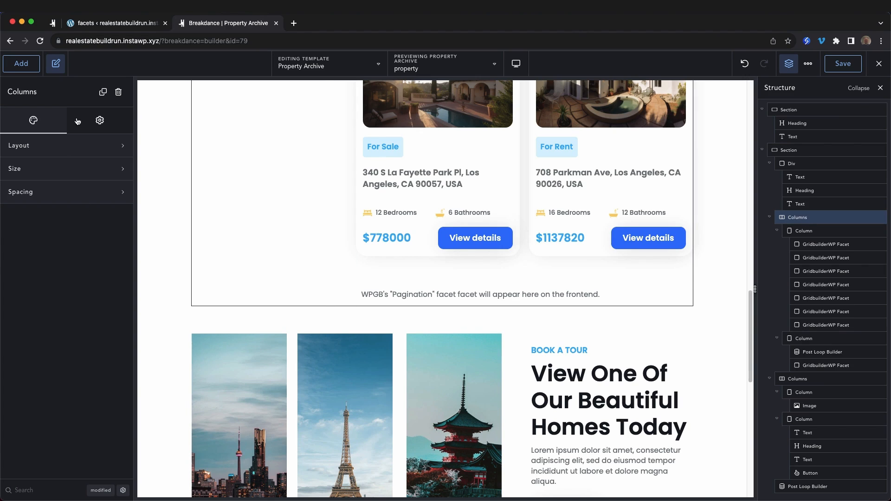
click(45, 192)
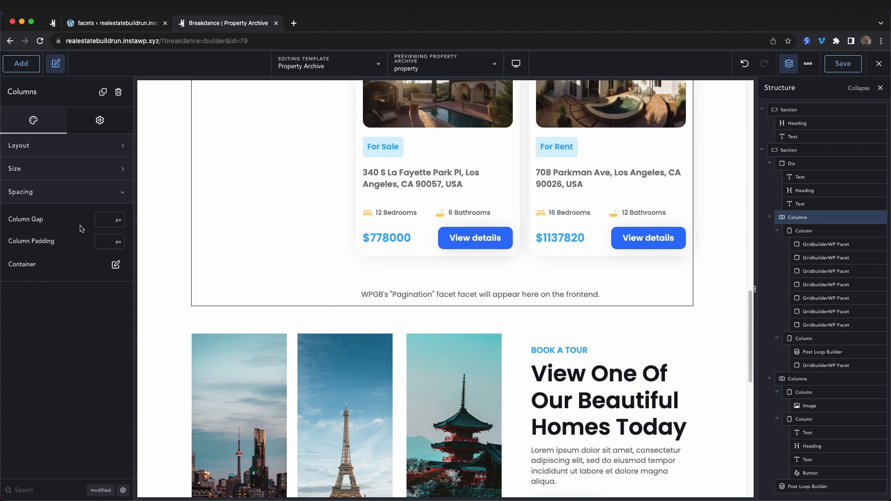
click(116, 265)
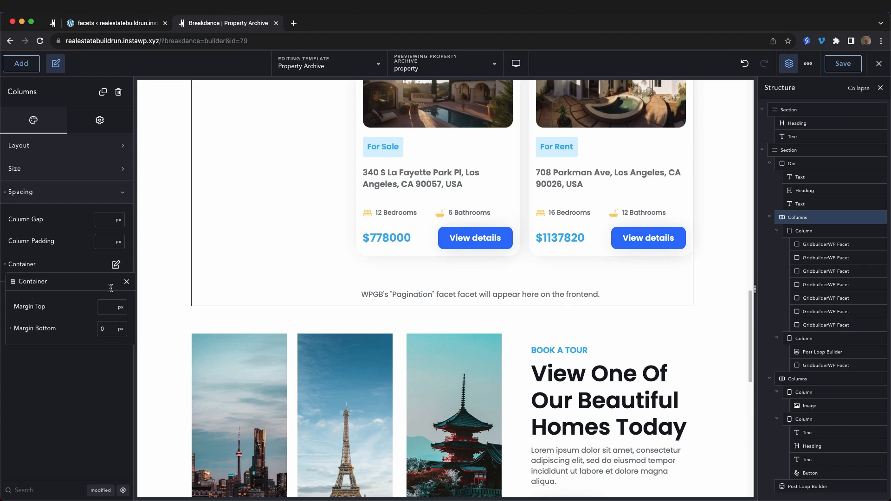
double_click(105, 329)
text(40)
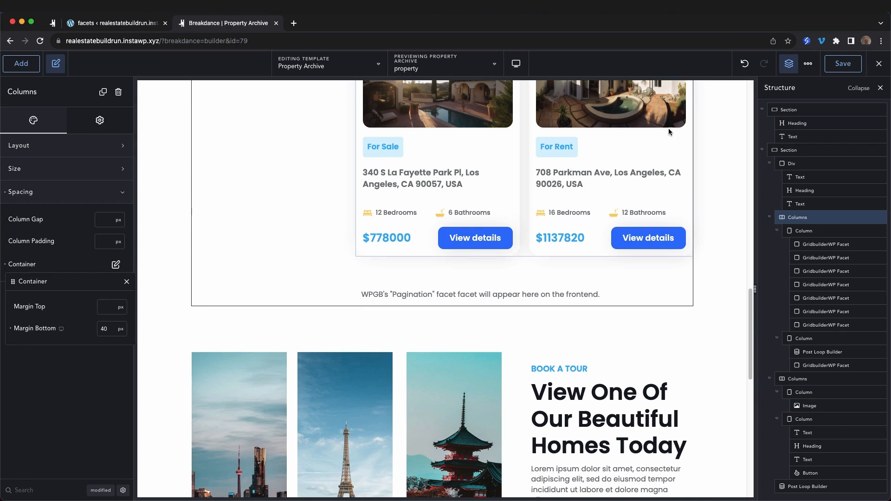
click(843, 64)
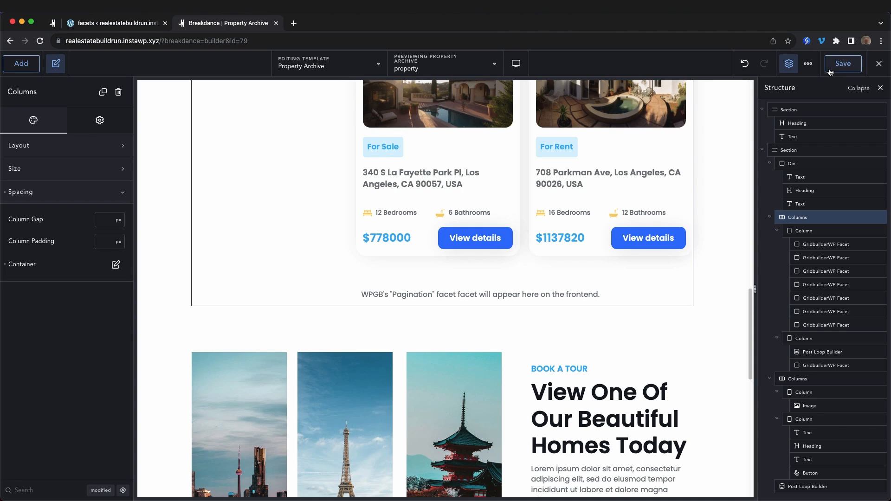
- Open the Properties page on the frontend and check the filters, the property grid and the area below it for pagination
click(875, 65)
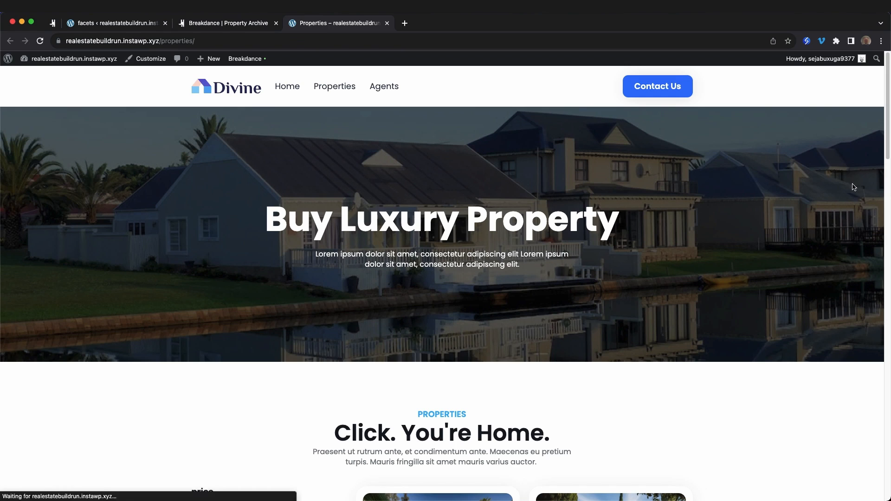
drag(266, 217, 691, 235)
click(693, 234)
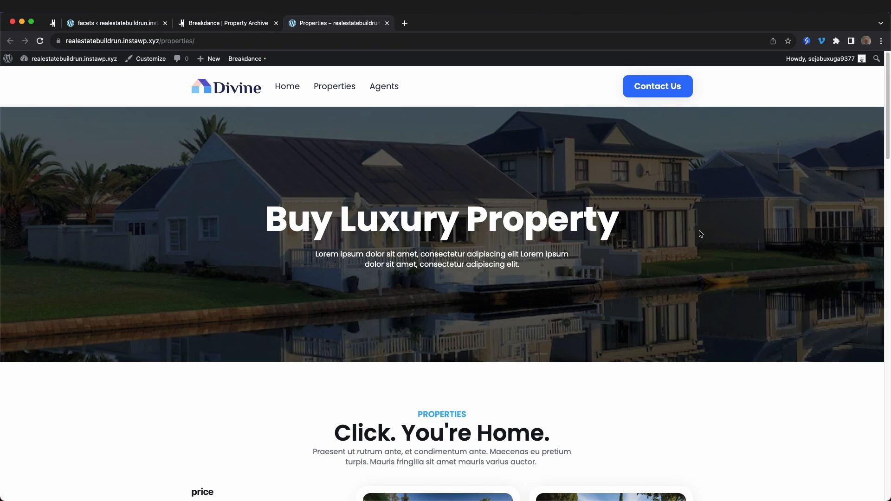
scroll(652, 237, down, 8)
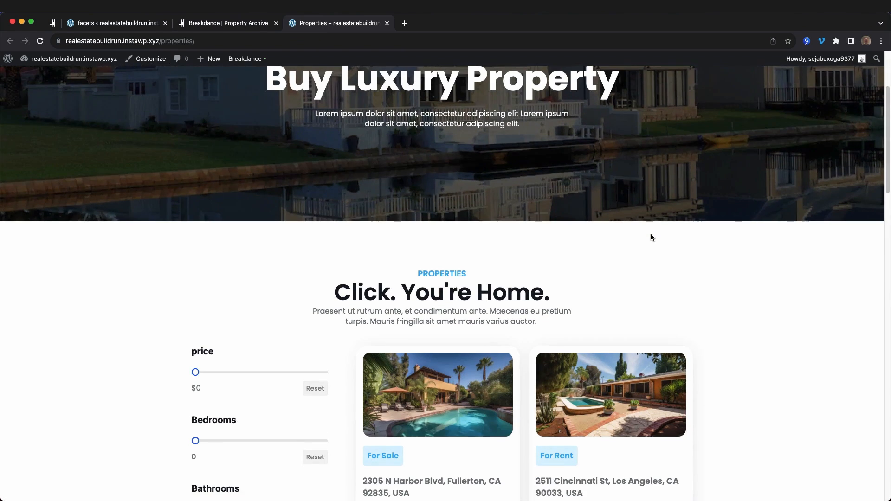
scroll(652, 236, up, 4)
scroll(652, 237, down, 7)
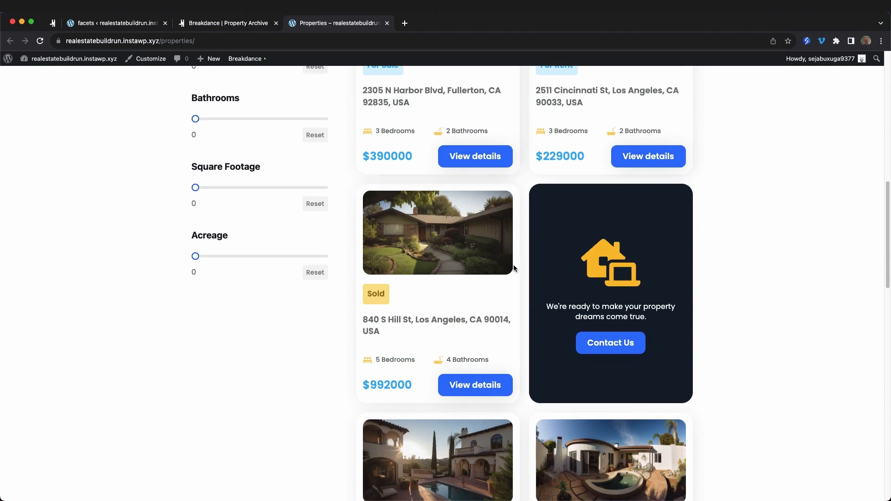
scroll(425, 251, down, 5)
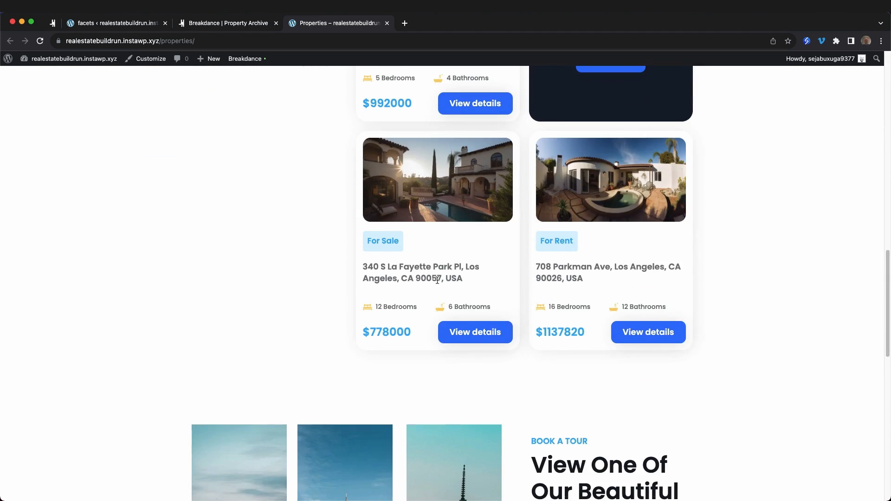
scroll(425, 251, up, 5)
- Return to the Property Archive template, delete the leftover Post Loop Builder at the end of the section, and save
click(220, 23)
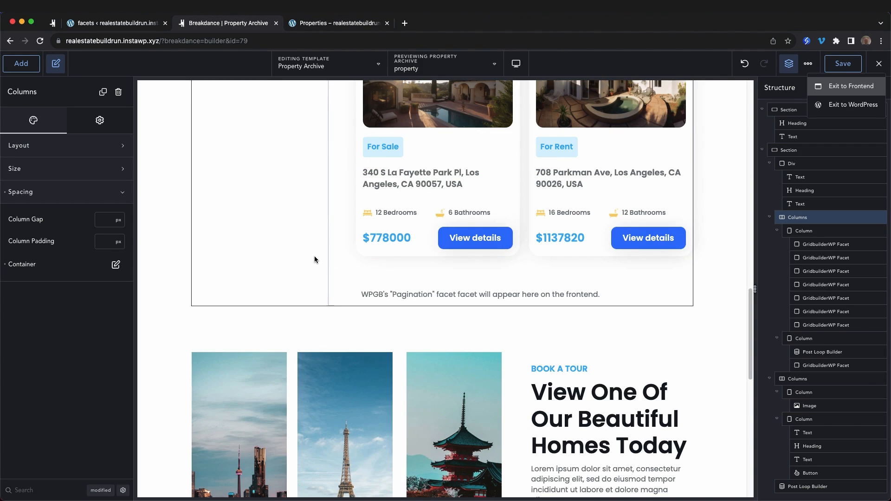
scroll(333, 262, down, 3)
click(804, 488)
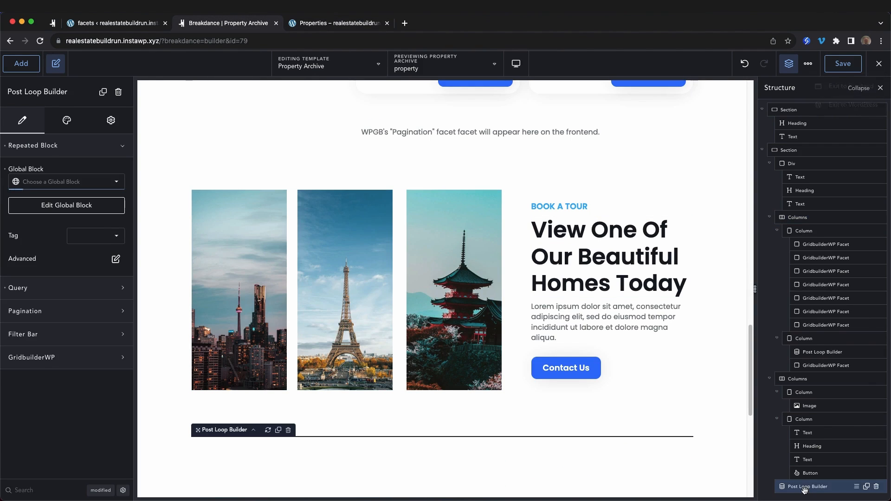
key(Delete)
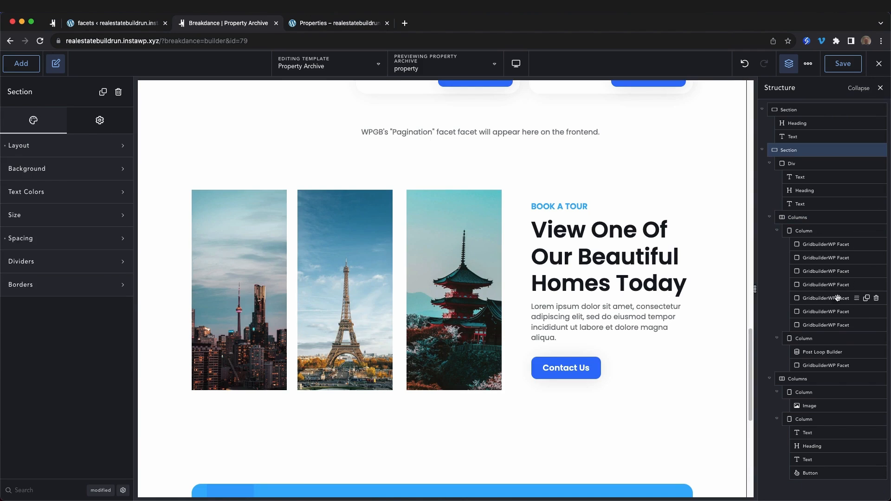
click(833, 70)
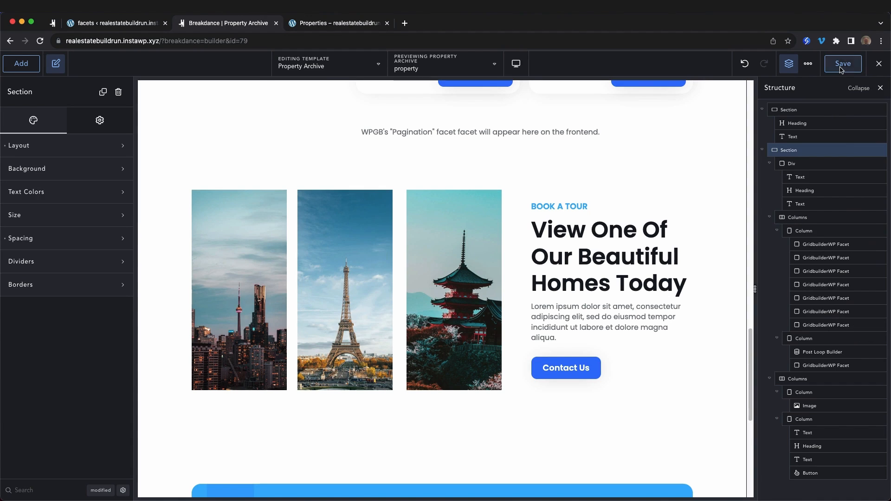
- Reload the Properties page on the frontend and examine the facet filters and the Pagination facet below the property grid
click(336, 28)
scroll(536, 181, up, 10)
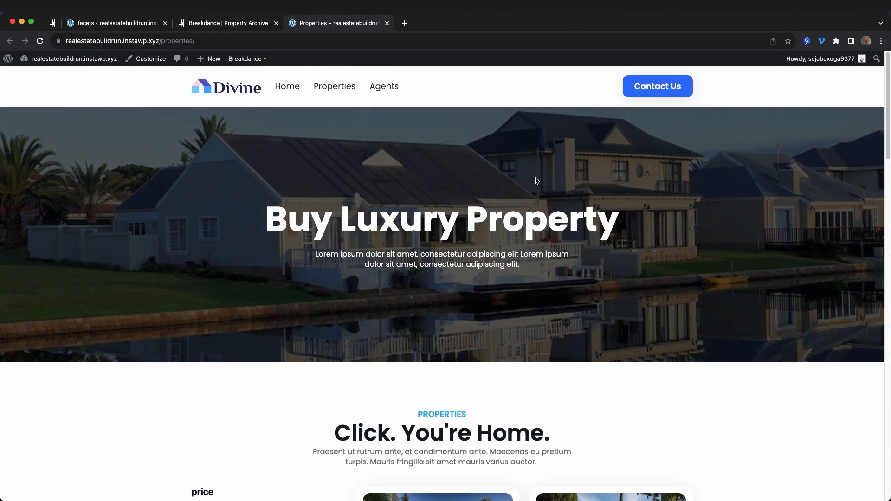
key(super+r)
scroll(515, 260, down, 6)
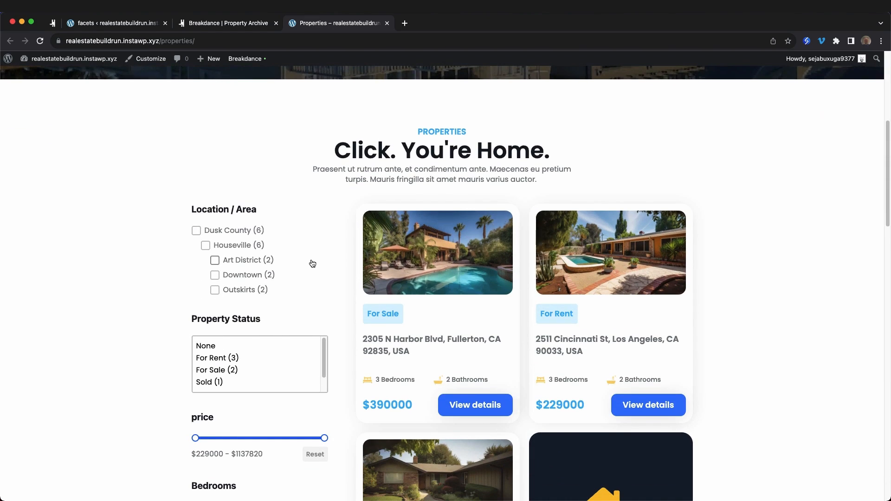
scroll(312, 262, down, 7)
scroll(312, 263, down, 5)
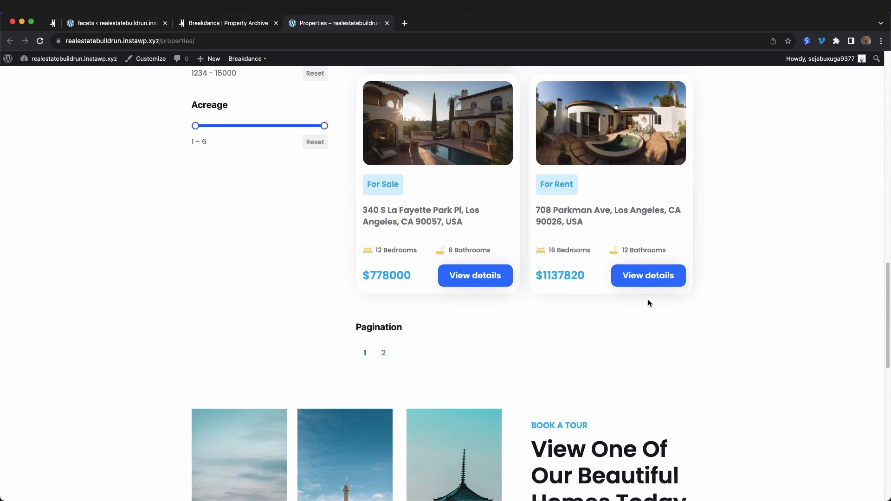
scroll(378, 355, up, 6)
scroll(388, 418, down, 4)
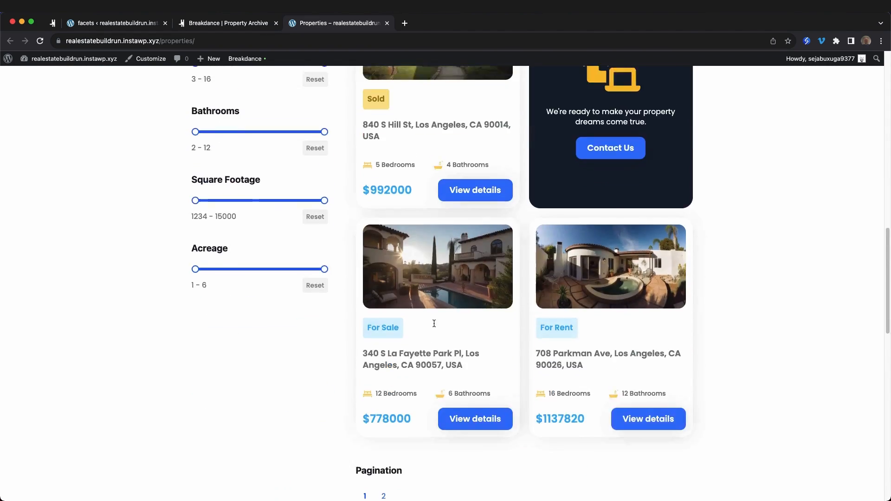
scroll(418, 409, down, 1)
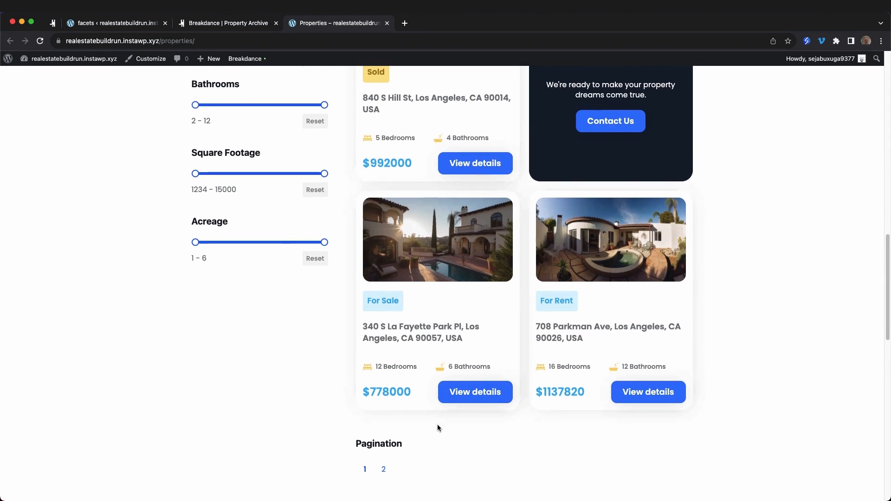
drag(391, 468, 424, 446)
click(361, 442)
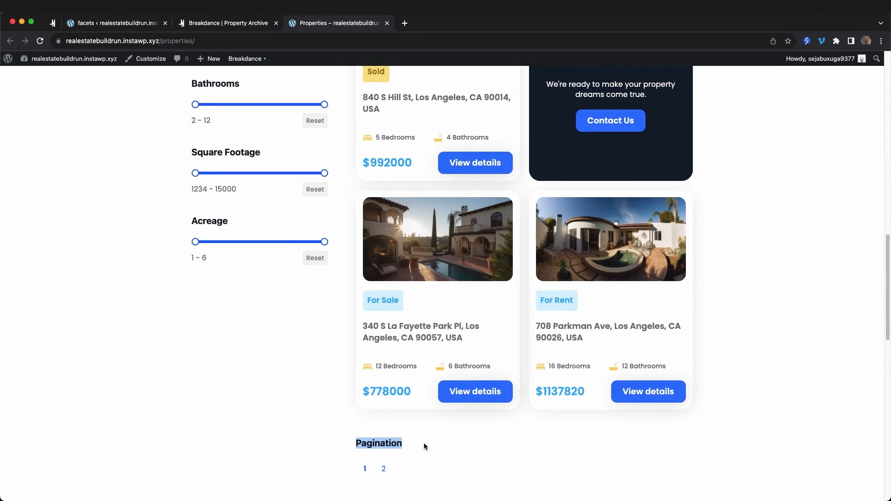
click(424, 446)
- Switch to the Pagination facet's settings, set its pagination type to Navigation Buttons, and save the changes
click(117, 23)
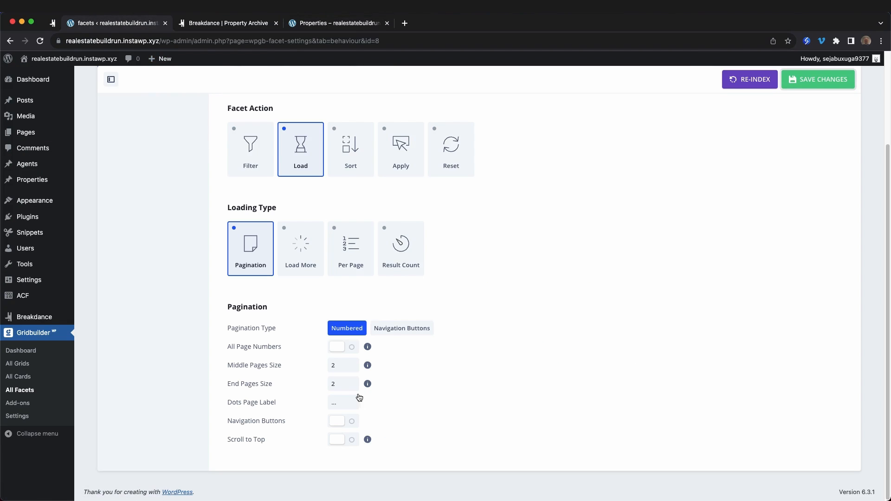
click(397, 330)
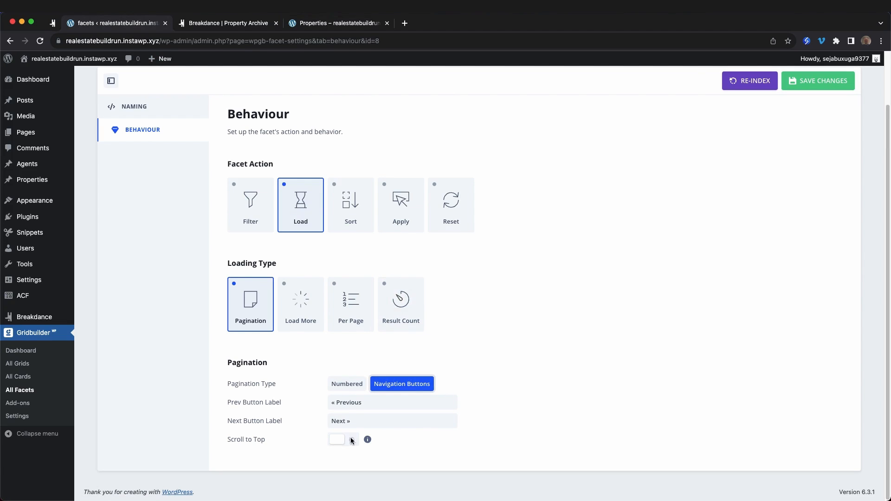
click(817, 81)
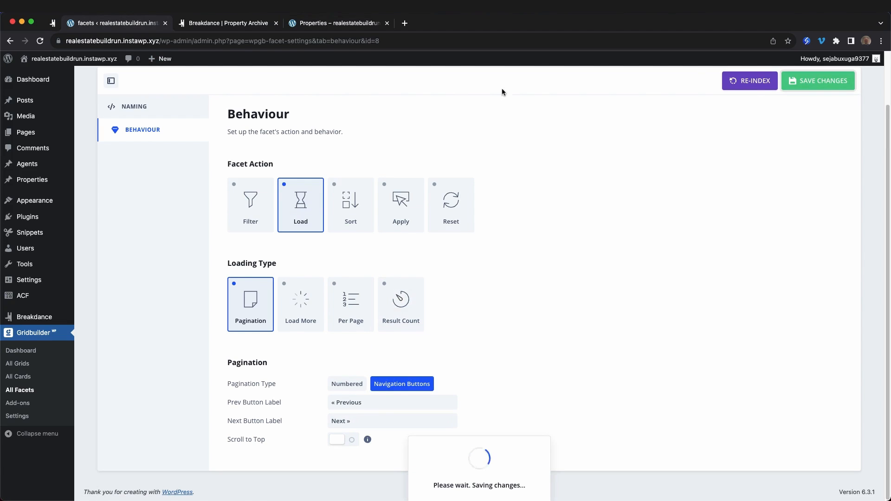
- Reload the frontend Properties page and check the navigation-button pagination below the property grid
click(344, 23)
key(super+r)
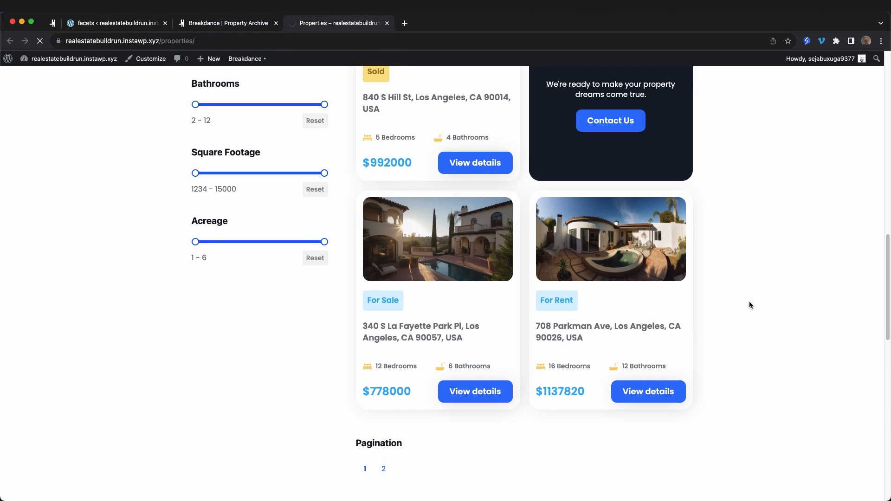
scroll(721, 298, down, 8)
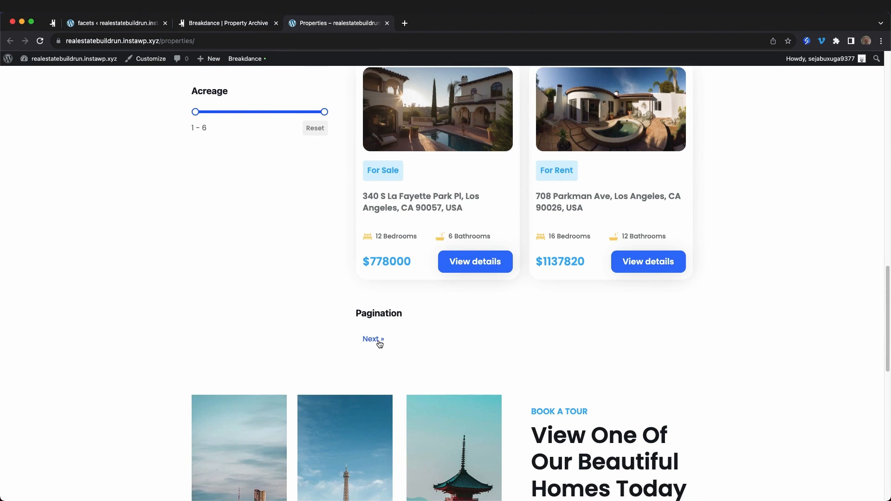
- Clear the facet title of the Pagination facet in Gridbuilder and save the changes
click(236, 26)
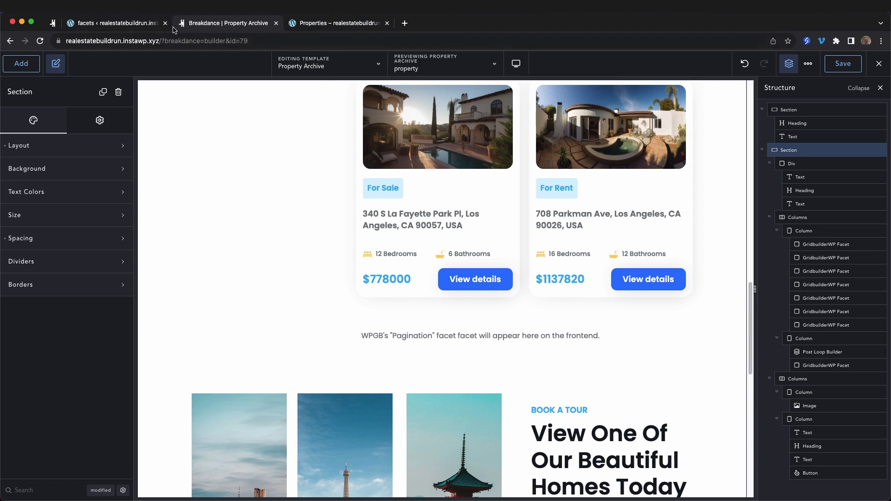
click(137, 26)
scroll(247, 247, up, 2)
click(160, 174)
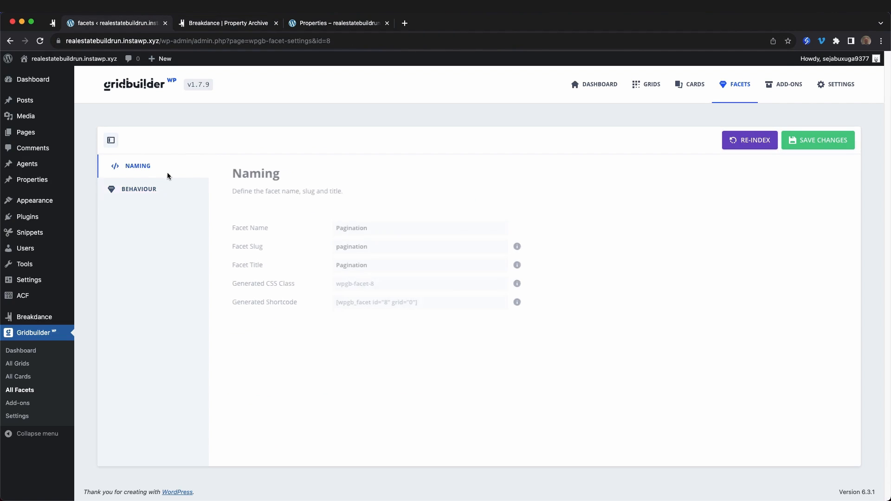
drag(383, 267, 309, 267)
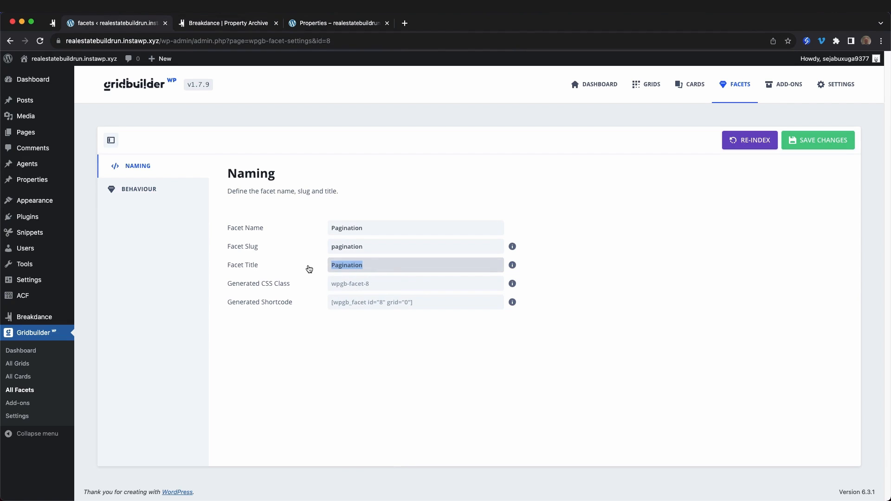
key(BackSpace)
click(810, 143)
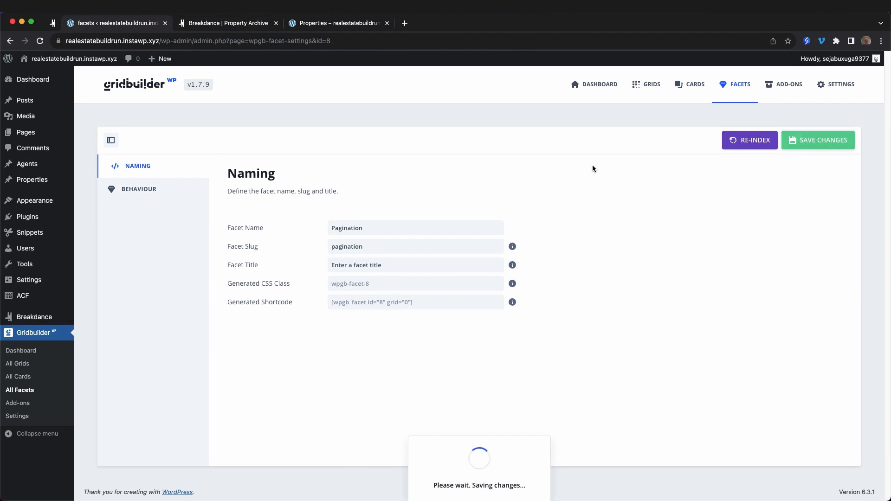
- Reload the Properties page on the front end and check the pagination below the listings and the filters
click(346, 28)
key(super+r)
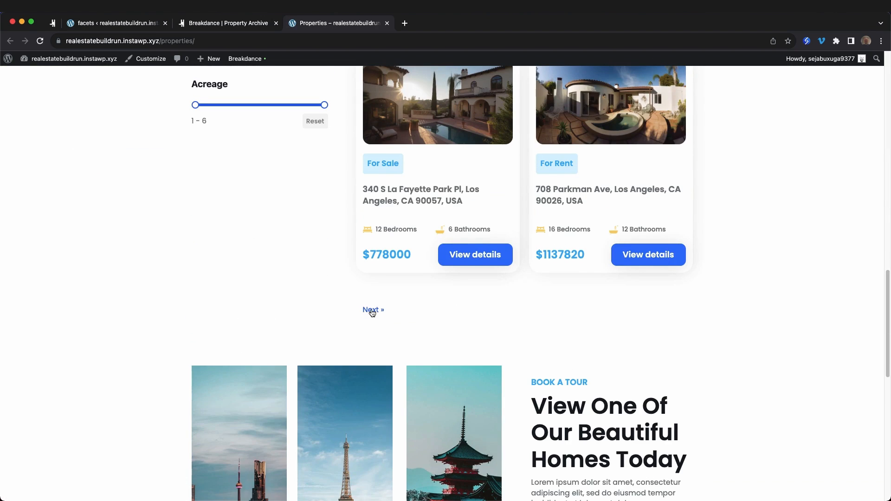
scroll(479, 340, up, 6)
scroll(479, 339, up, 7)
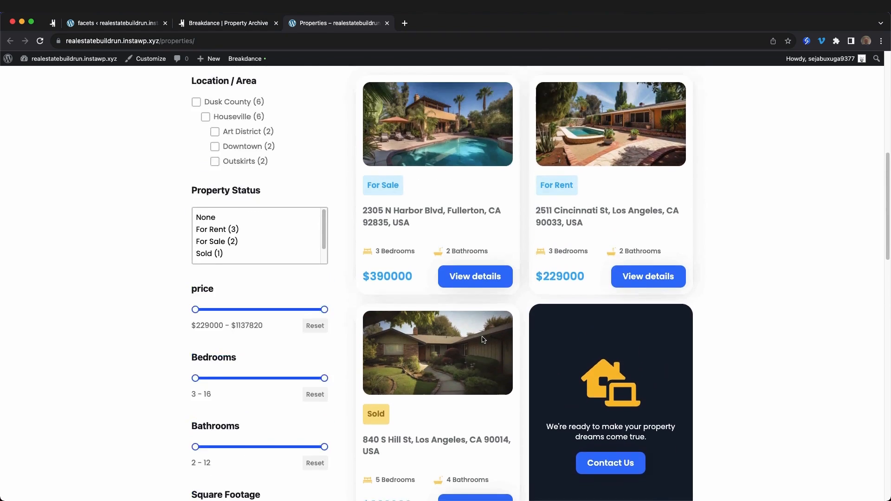
scroll(314, 236, down, 2)
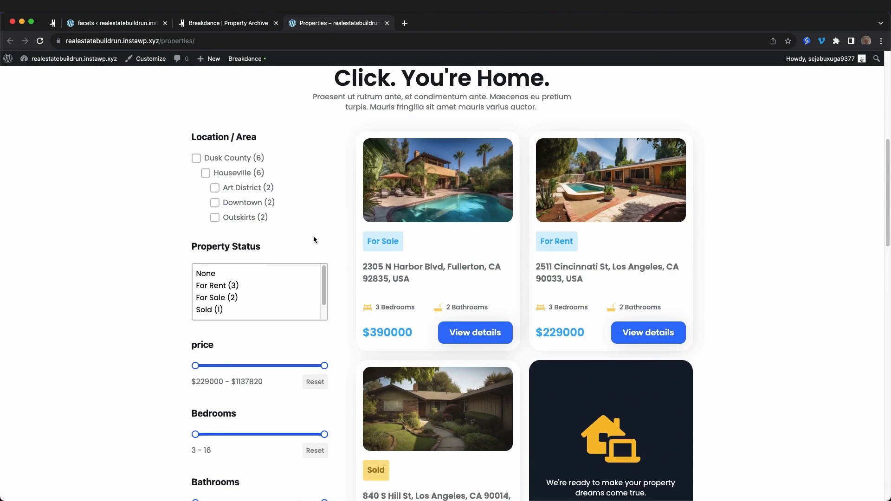
- Test the location and status filters with Outskirts and For Rent, and switch them to Dusk County and None
click(215, 218)
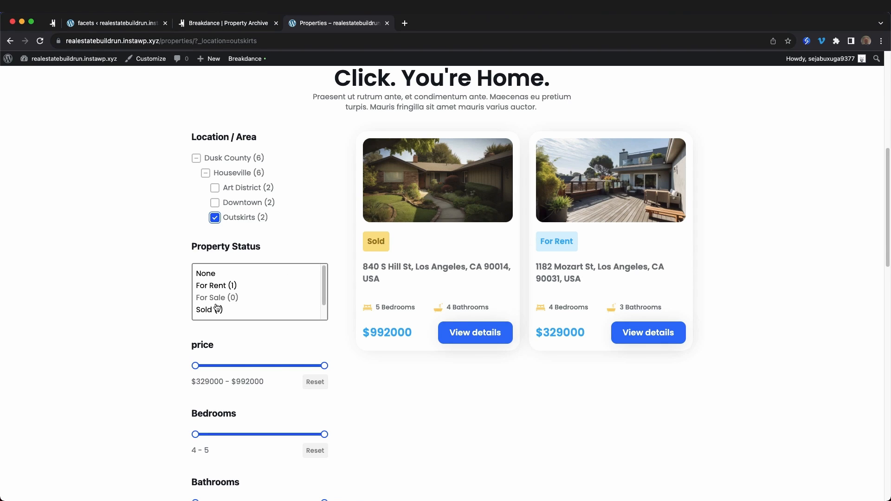
click(227, 286)
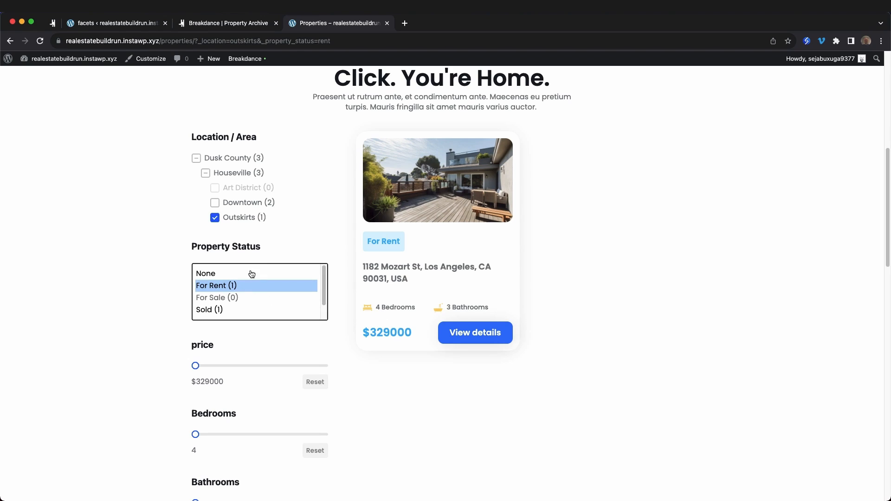
click(197, 158)
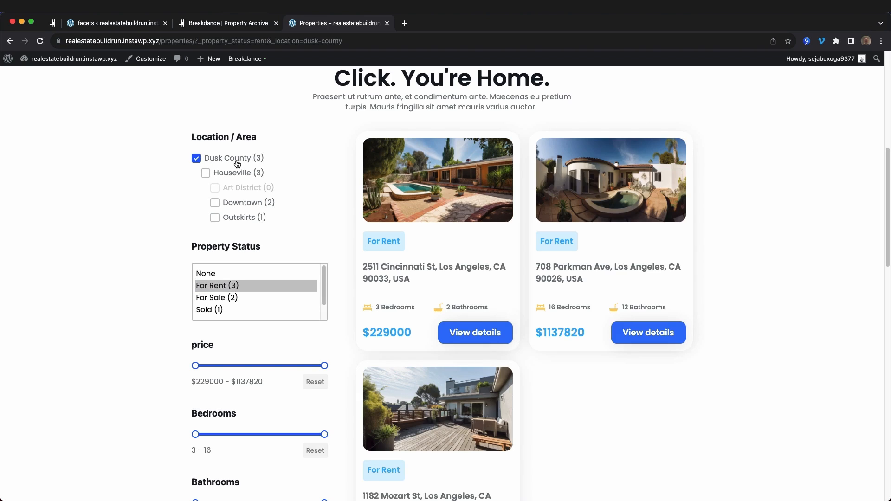
click(214, 275)
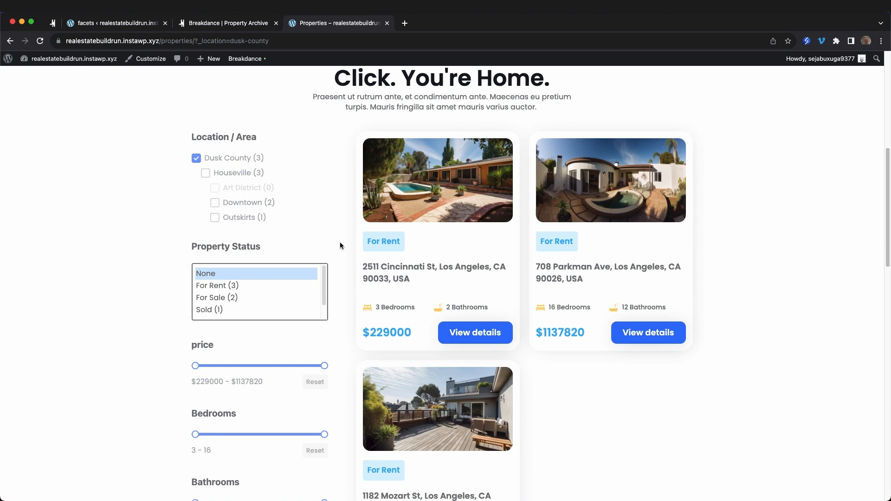
- Narrow the listings to a minimum price of $876788 and a maximum of 9 bedrooms
scroll(352, 243, down, 3)
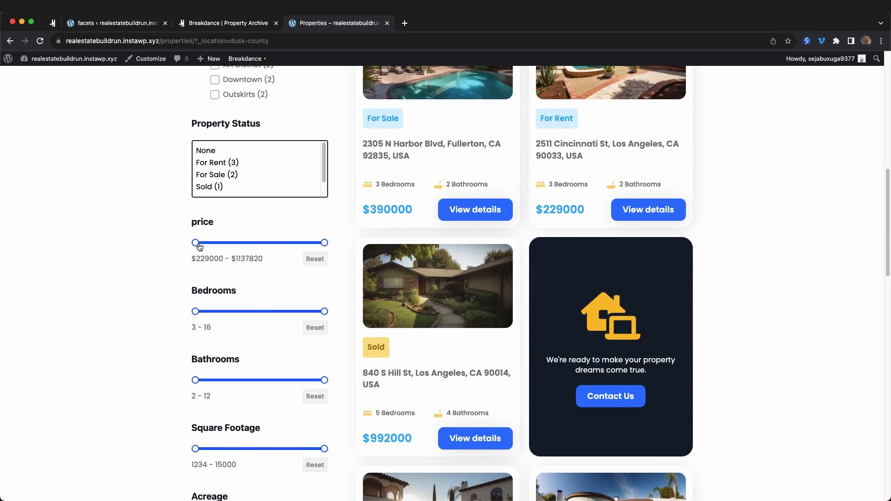
drag(195, 243, 292, 243)
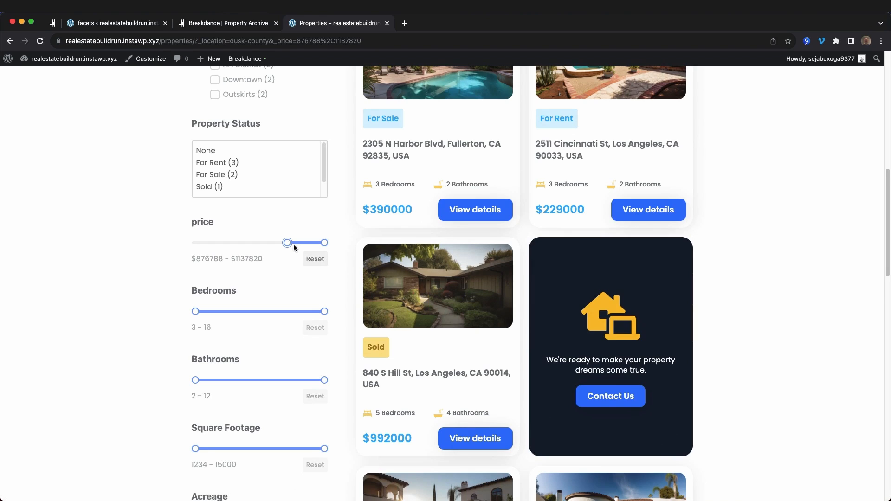
drag(324, 311, 244, 314)
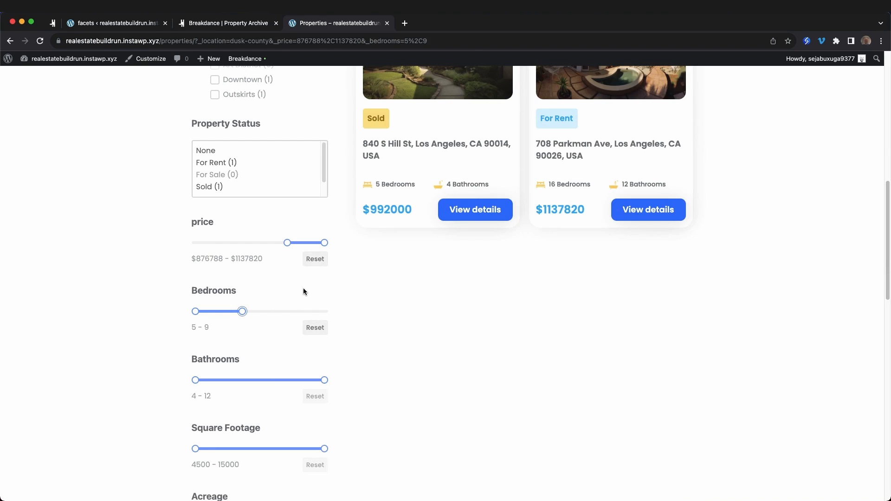
- Examine how the remaining filter ranges and options, including Bathrooms and Square Footage, adapt to the filtered listings
scroll(309, 284, down, 5)
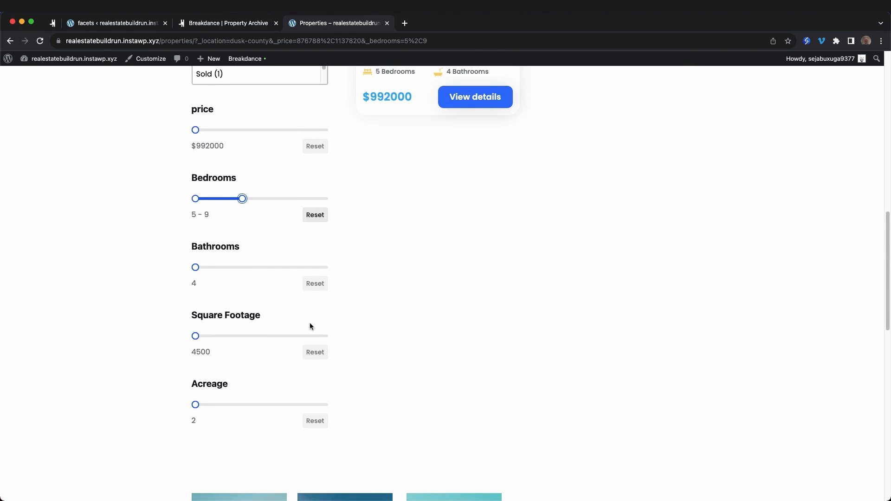
scroll(325, 316, up, 2)
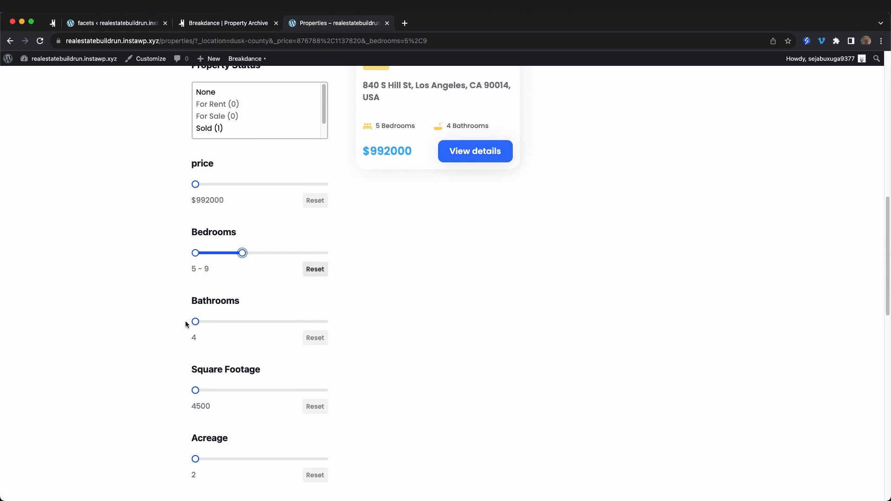
scroll(255, 330, up, 4)
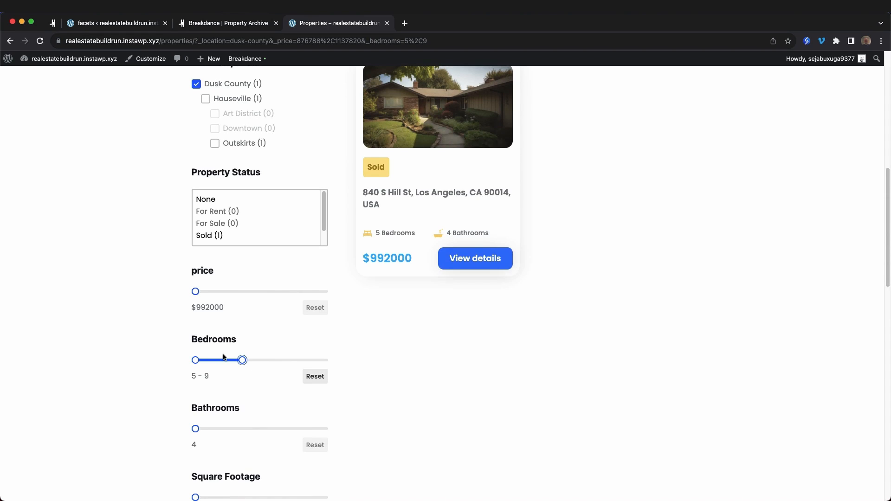
scroll(208, 357, down, 2)
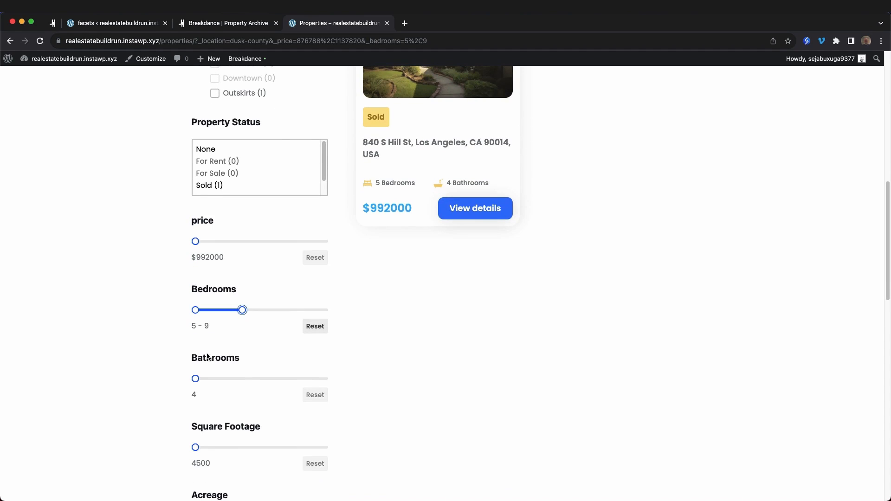
drag(250, 357, 190, 364)
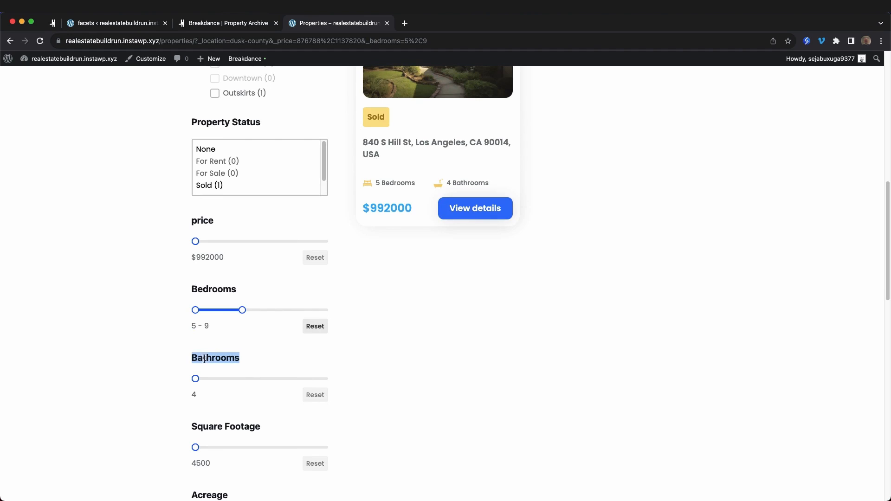
click(204, 360)
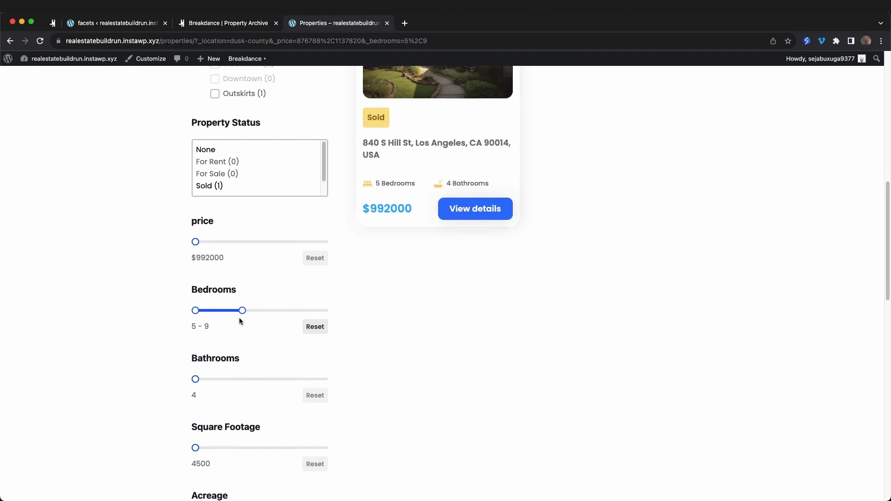
scroll(240, 318, up, 2)
scroll(240, 342, down, 2)
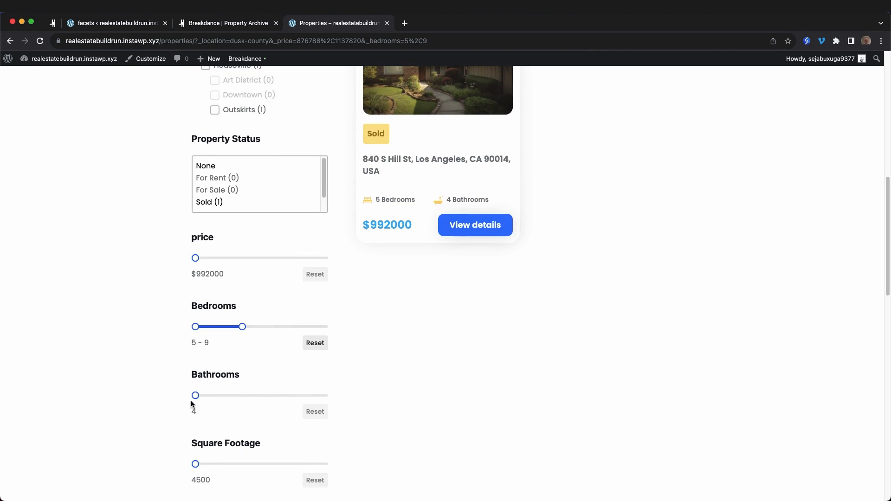
scroll(262, 366, up, 3)
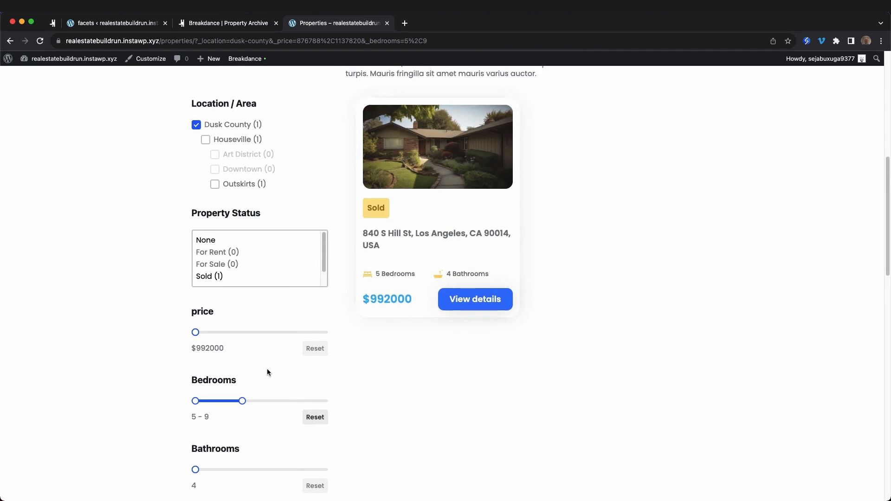
- Reset the Bedrooms and price filters and deselect Dusk County to restore the full property list
click(316, 430)
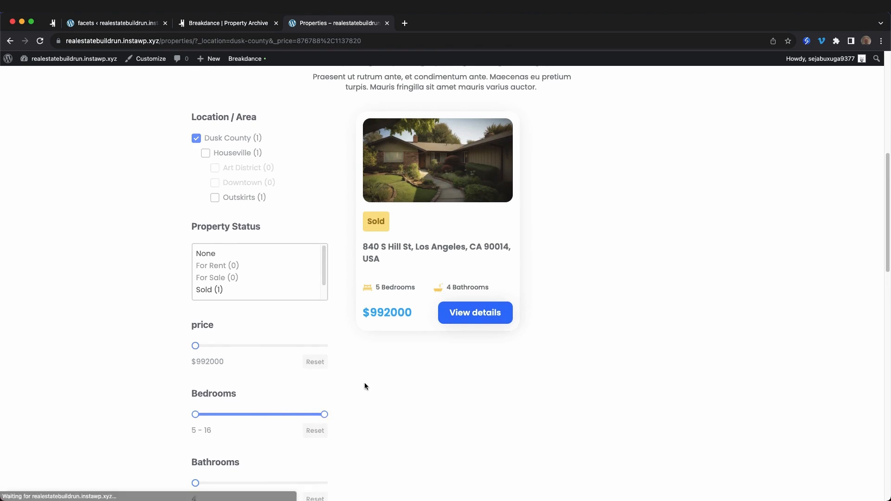
scroll(323, 418, down, 3)
click(316, 424)
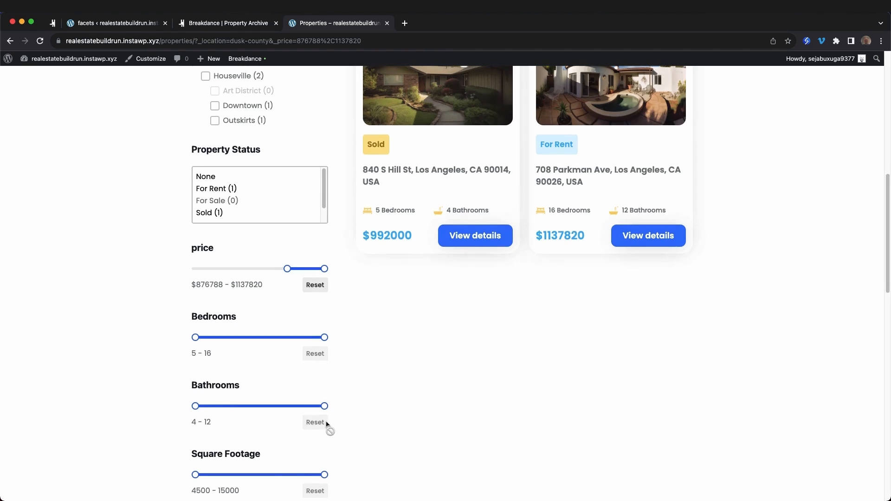
scroll(211, 202, up, 3)
click(197, 195)
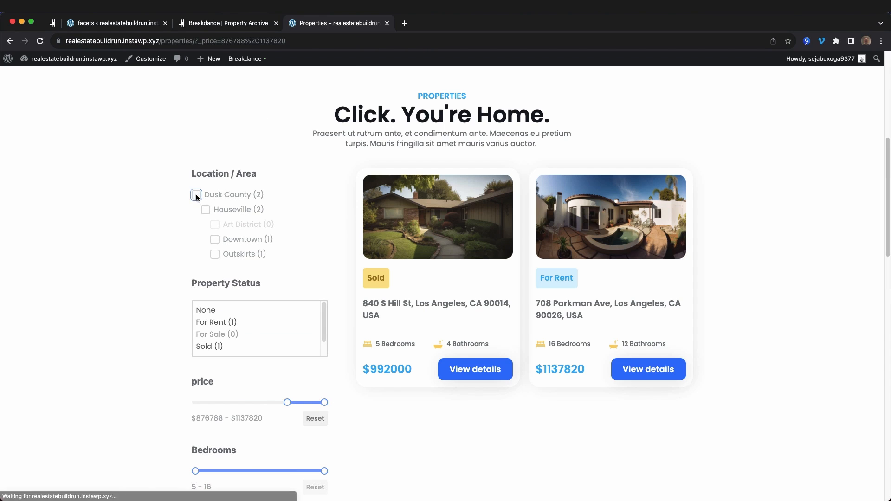
click(316, 419)
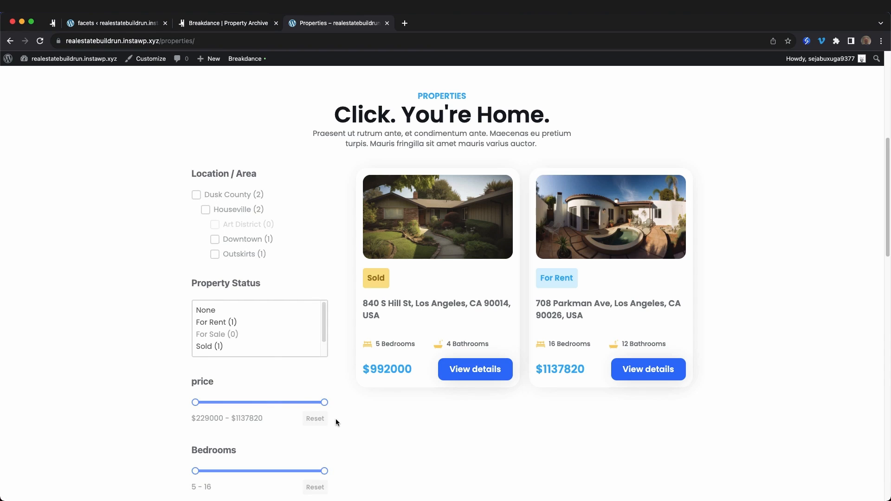
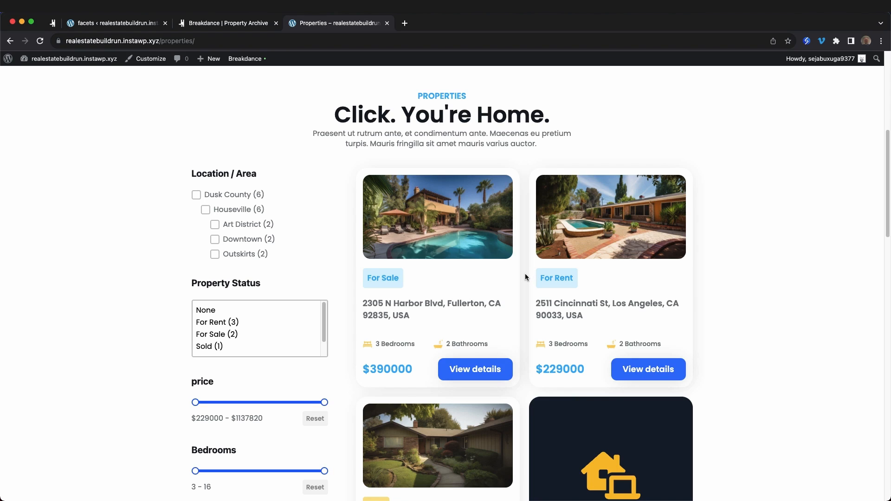
- Review the whole Properties page from the listings down to the footer and back up to the hero section
scroll(524, 277, down, 15)
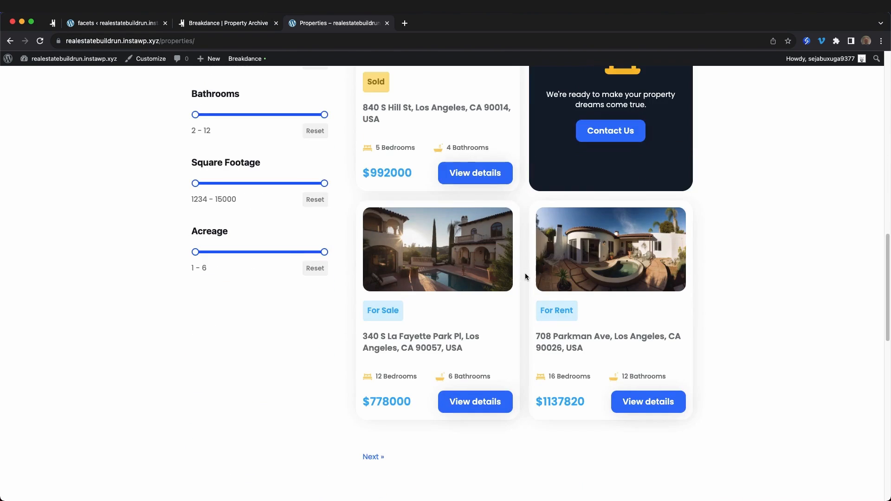
scroll(523, 281, down, 9)
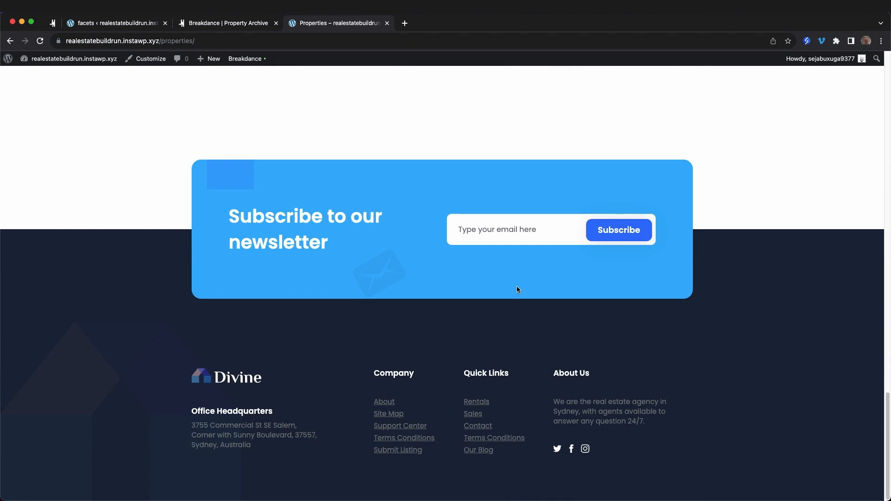
scroll(518, 283, up, 20)
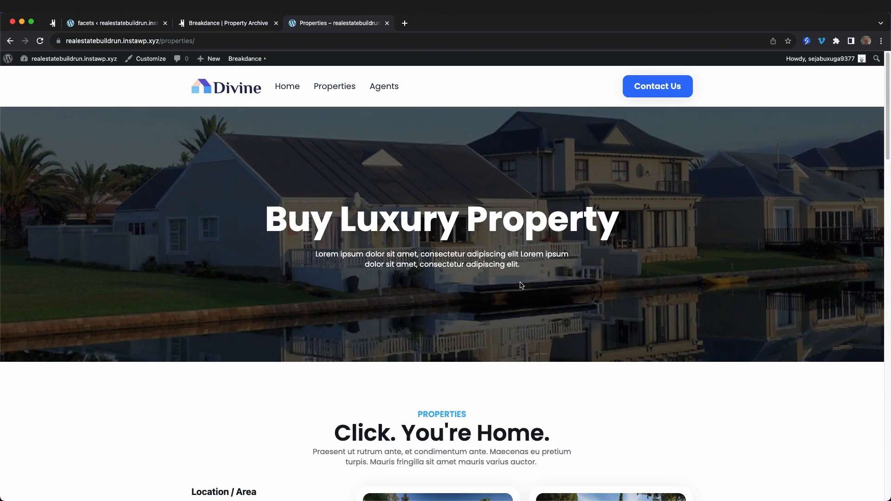
- Close the facet settings and Properties pages and exit the Property Archive builder to WordPress
click(164, 23)
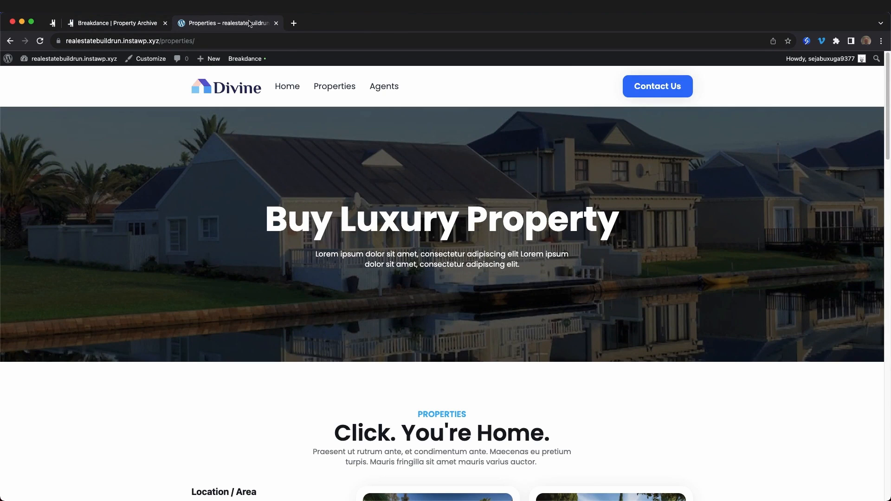
key(super+w)
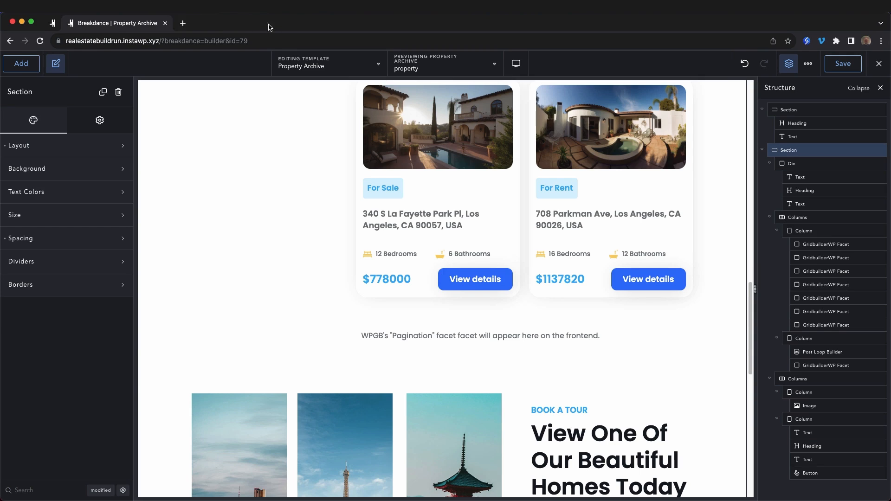
click(878, 65)
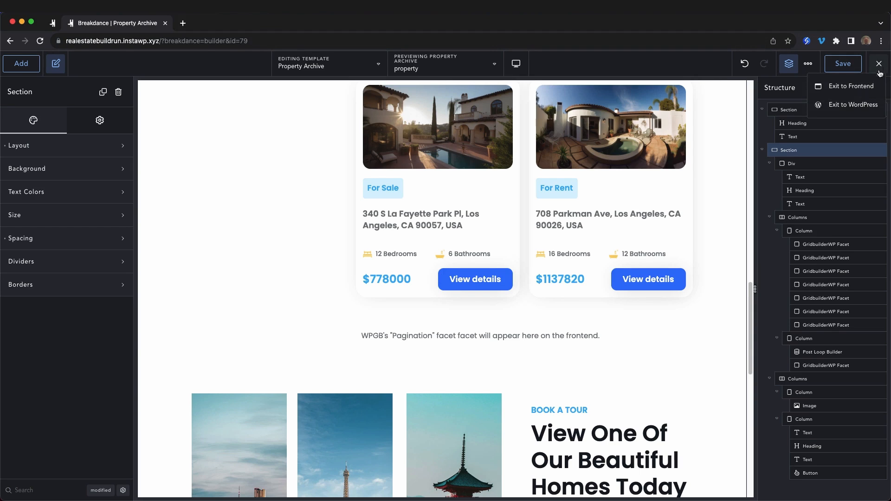
click(860, 105)
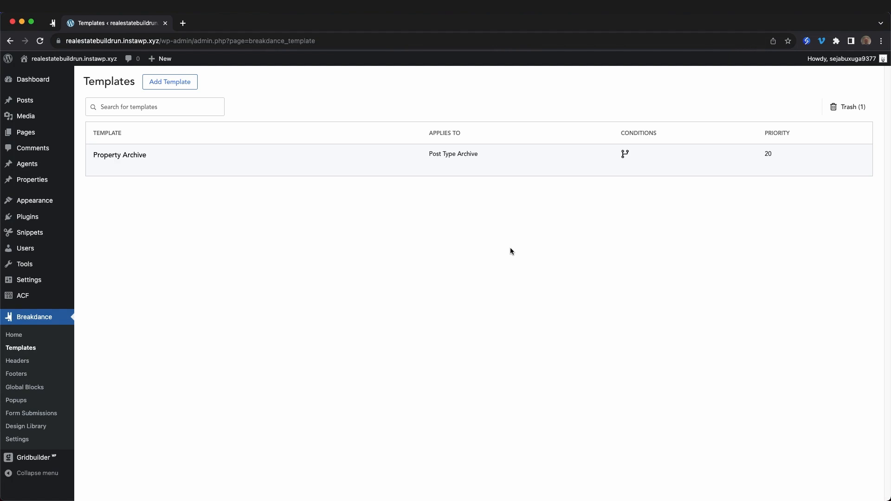
- Add a Post Archive template, title it Agents Archive and set its location to Post Type Archive
click(181, 92)
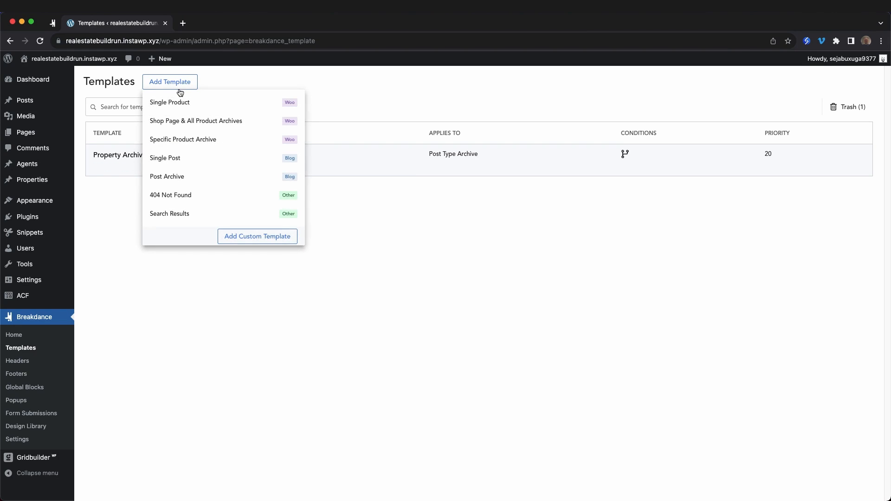
click(169, 181)
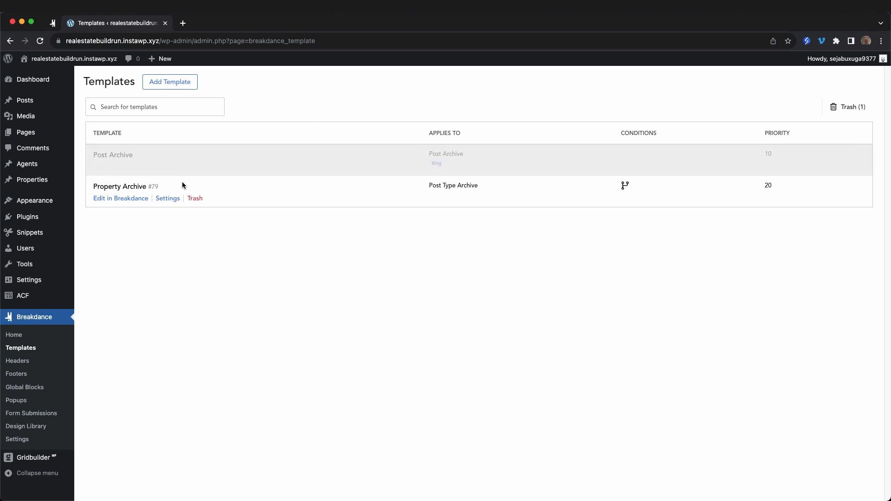
click(160, 168)
triple_click(357, 215)
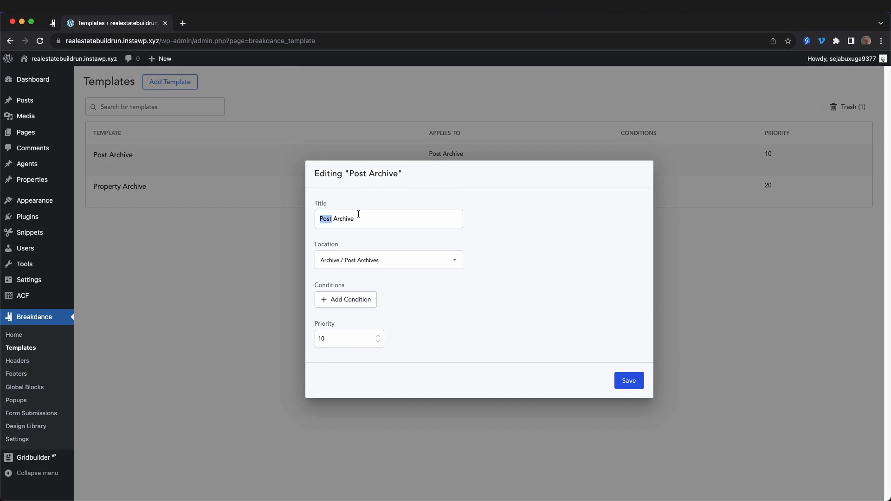
text(Agents Arch)
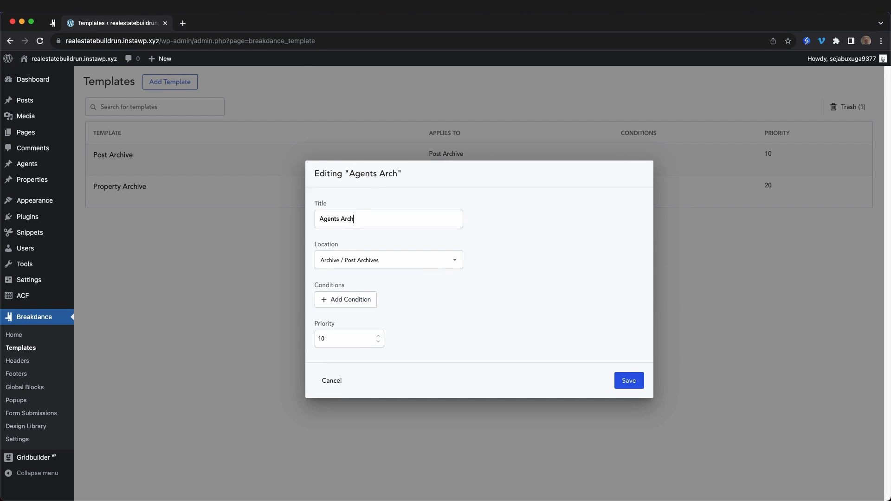
click(407, 258)
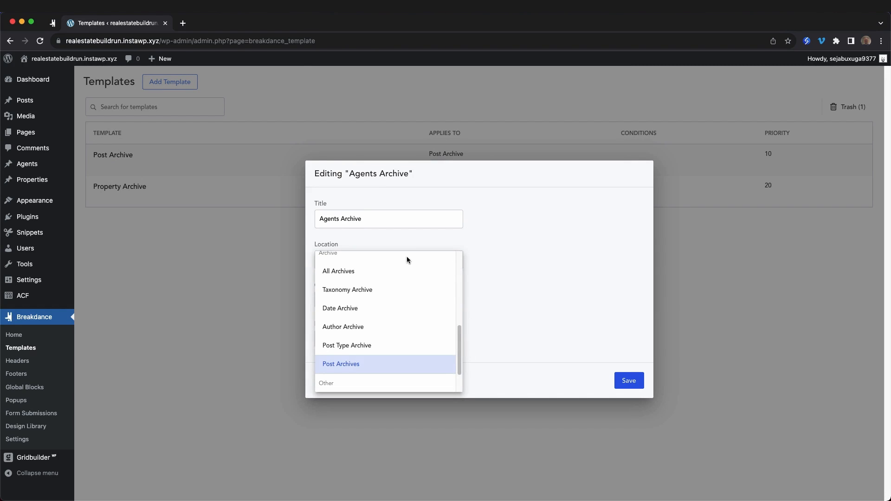
click(365, 344)
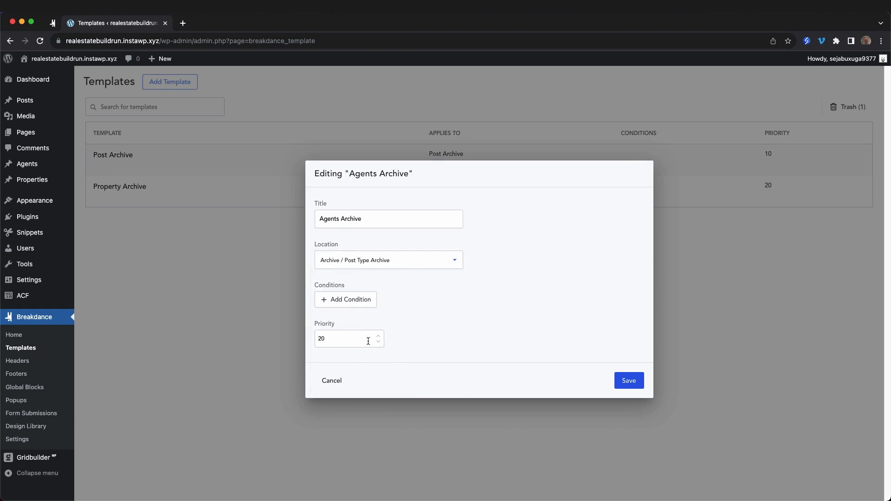
- Add the condition that Post Type is Agents and save the Agents Archive template settings
click(365, 308)
click(367, 290)
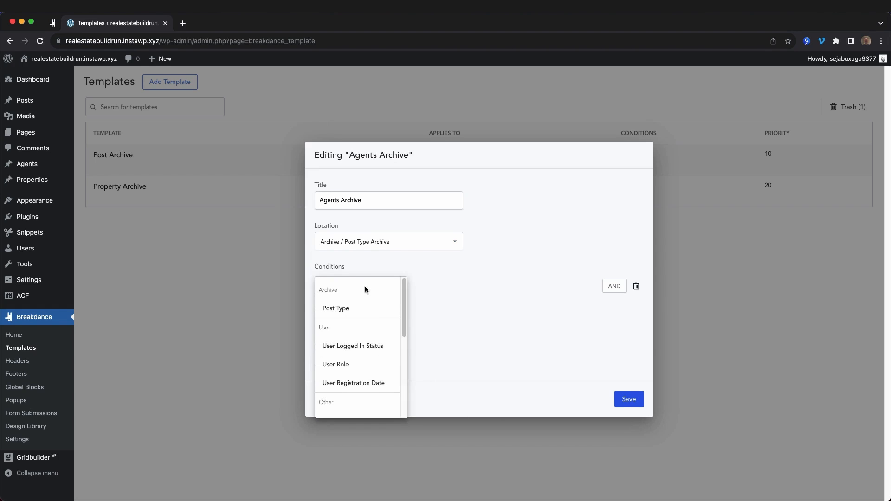
click(344, 308)
click(541, 283)
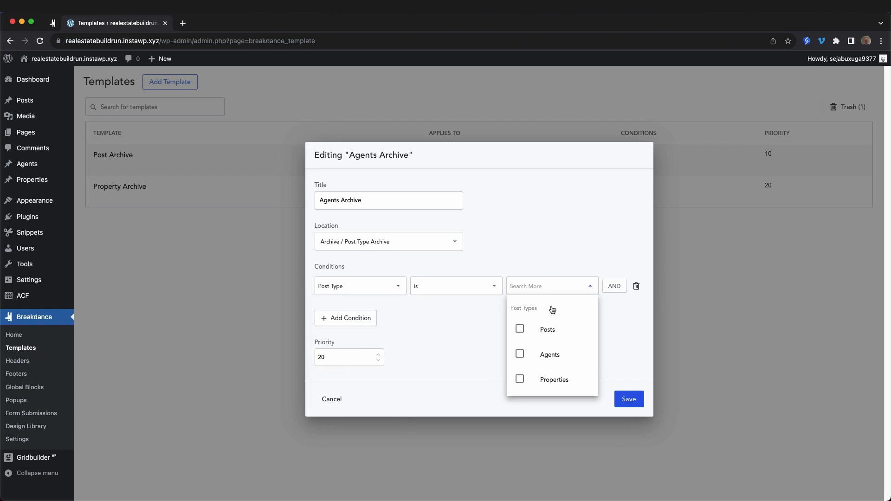
click(511, 359)
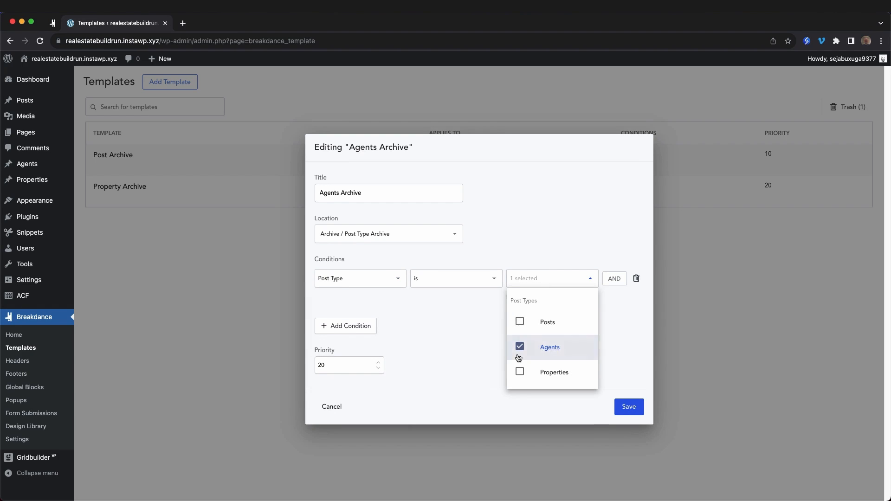
click(629, 406)
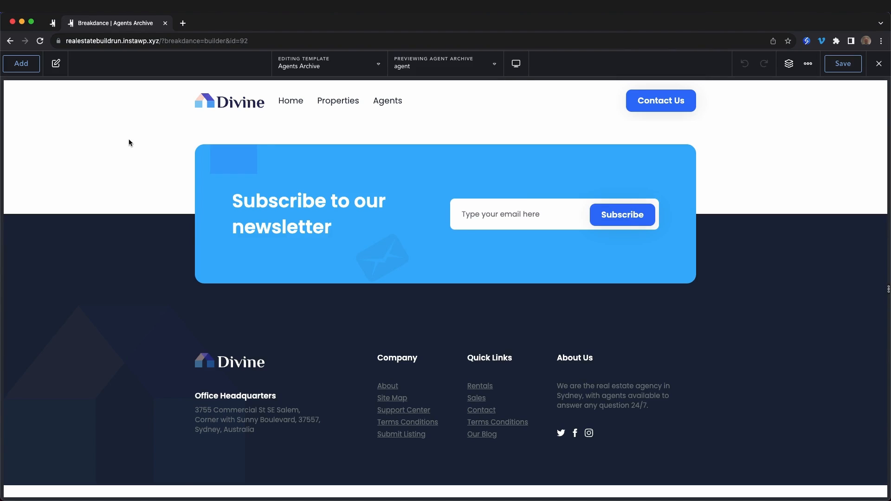
- Insert a section with a Post Loop Builder that repeats the Agent Block global block
click(21, 65)
click(45, 197)
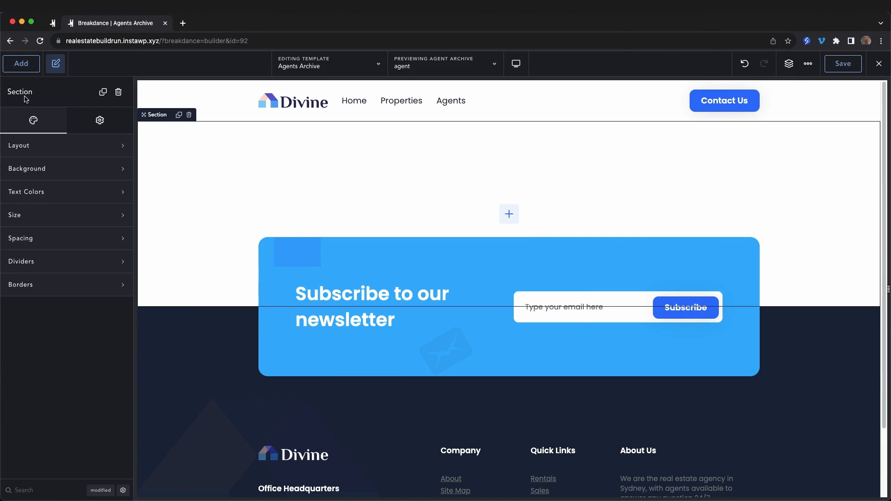
click(21, 64)
text(post lo)
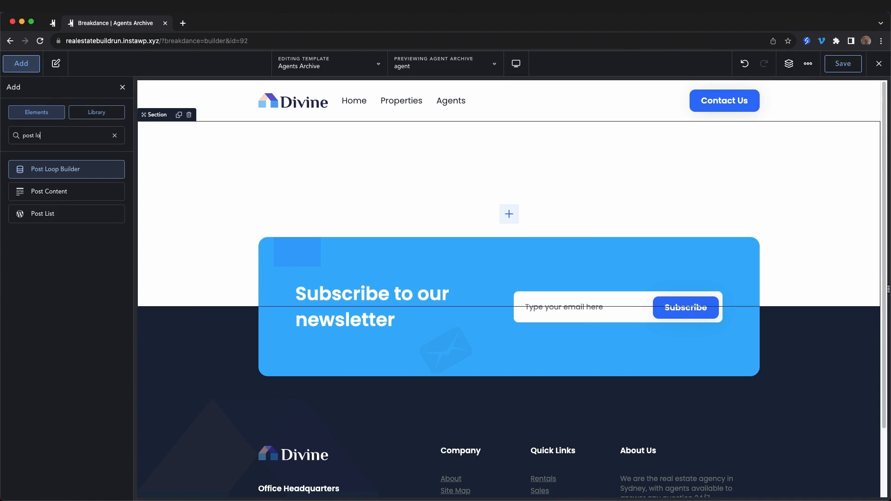
text(op)
click(91, 170)
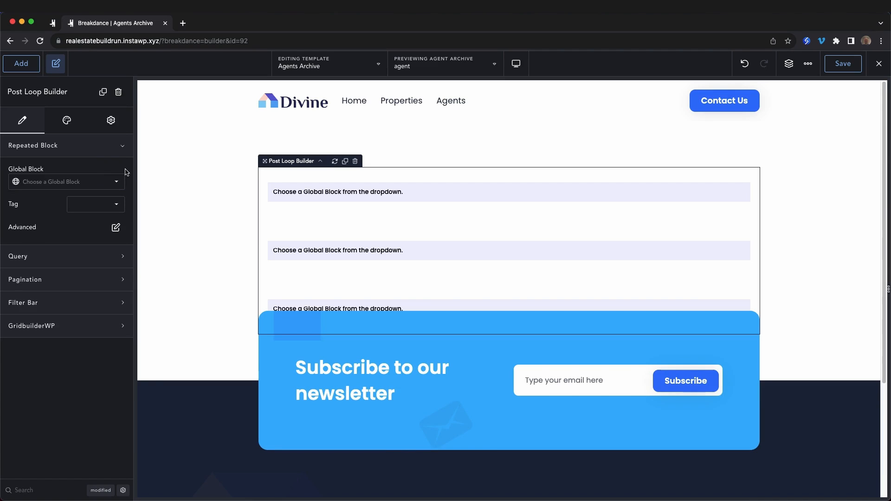
click(113, 180)
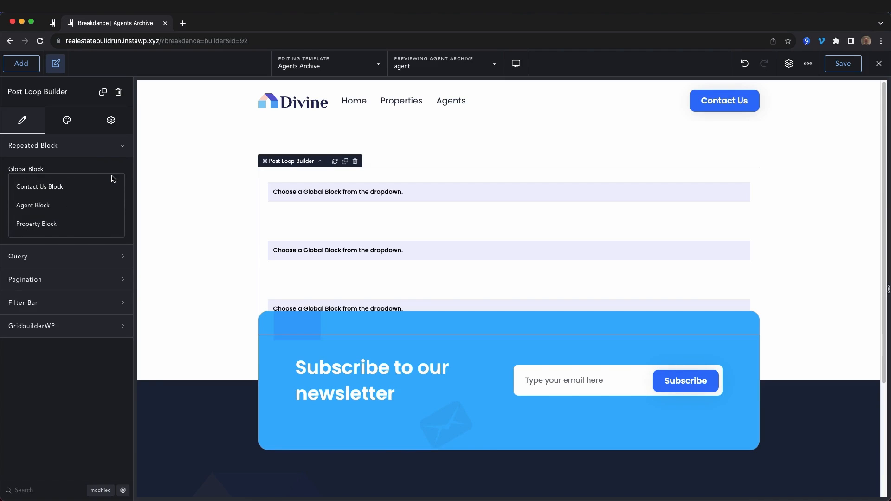
click(50, 205)
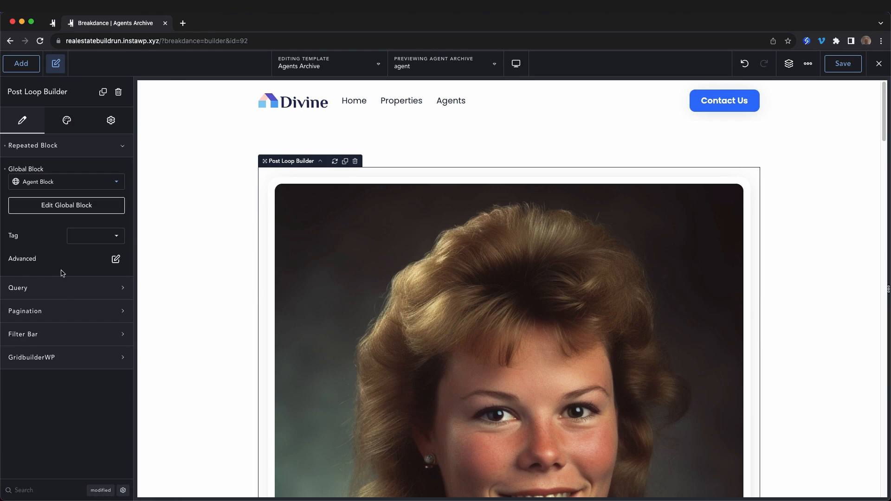
- Lay out the agent list as a grid with 3 items per row, switching to one item at Tablet Portrait
click(64, 126)
click(51, 144)
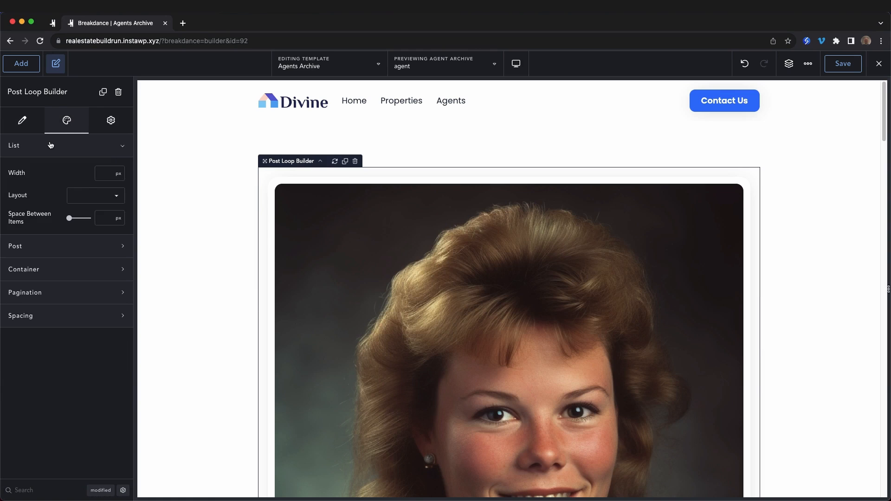
click(108, 195)
click(99, 216)
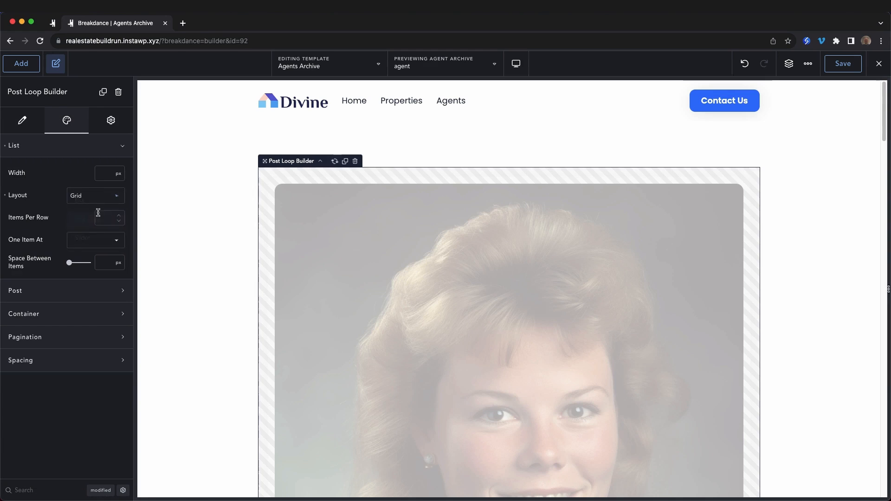
text(3)
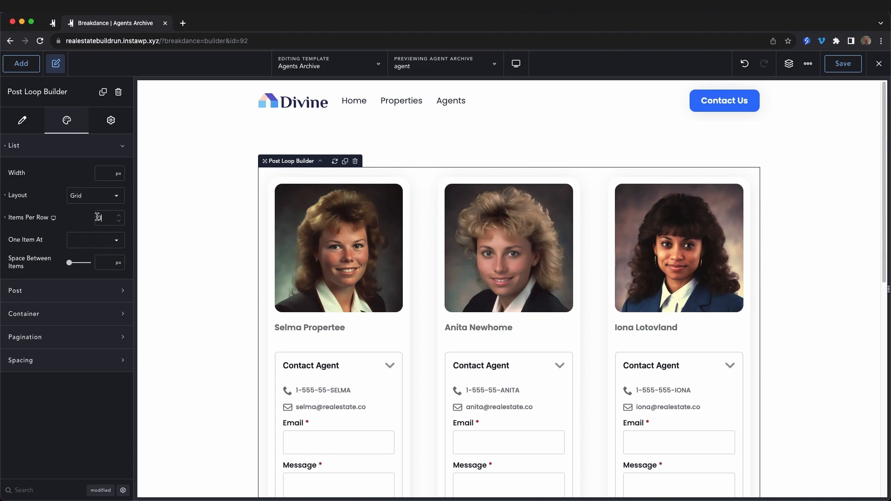
scroll(588, 277, down, 4)
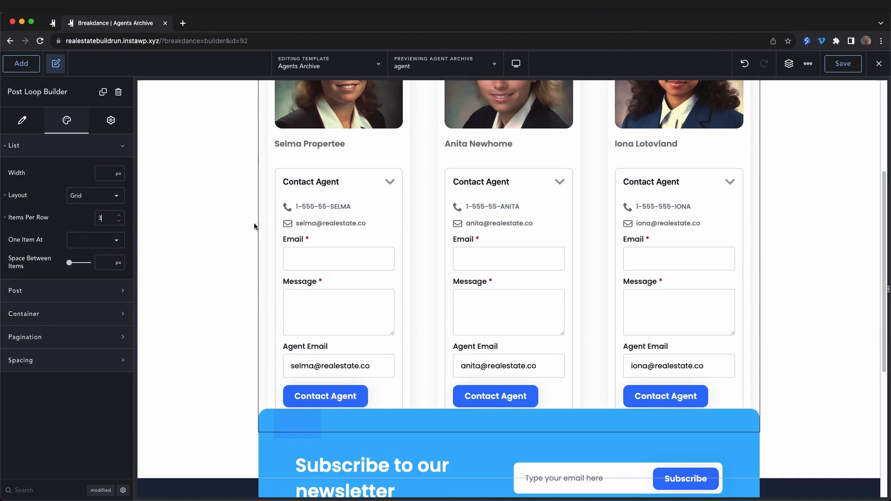
scroll(604, 235, up, 1)
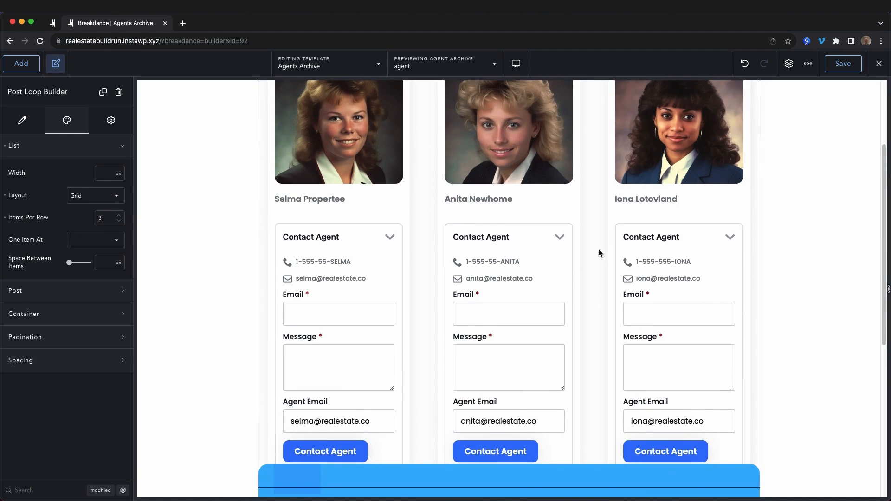
scroll(599, 251, up, 1)
click(106, 239)
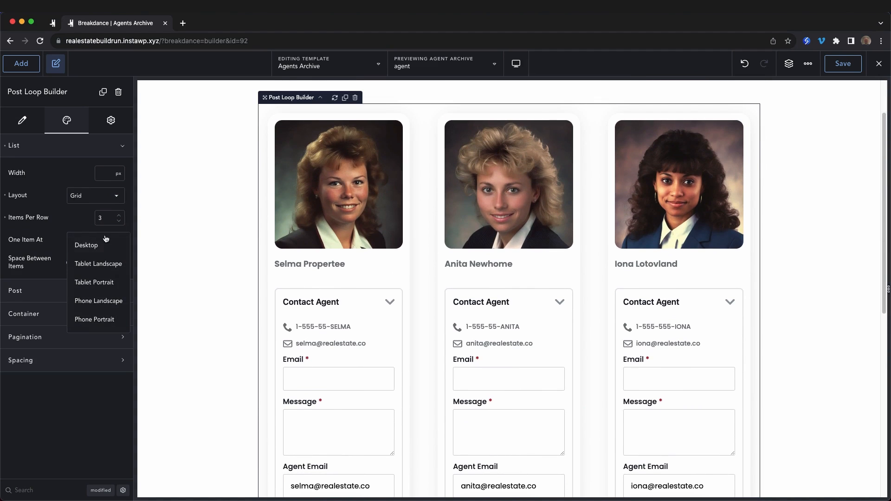
click(105, 283)
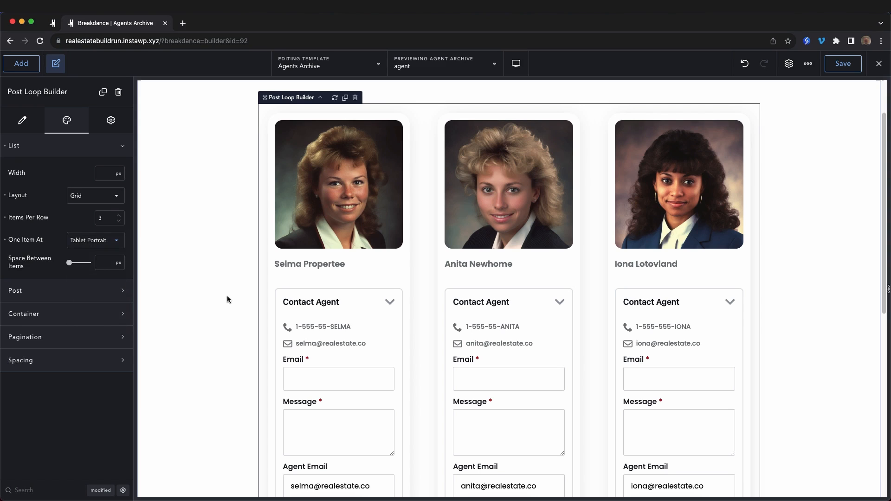
- Collapse the Contact Agent accordion on all three agent cards in the preview
click(390, 302)
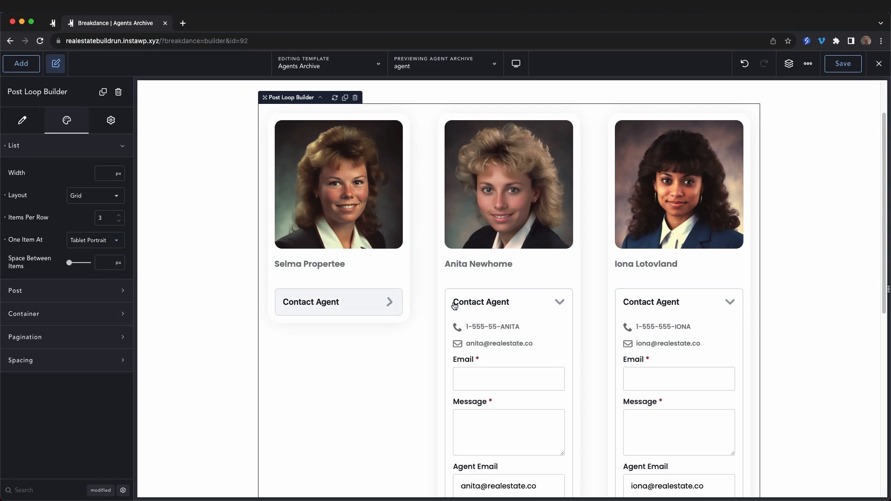
click(559, 302)
click(714, 302)
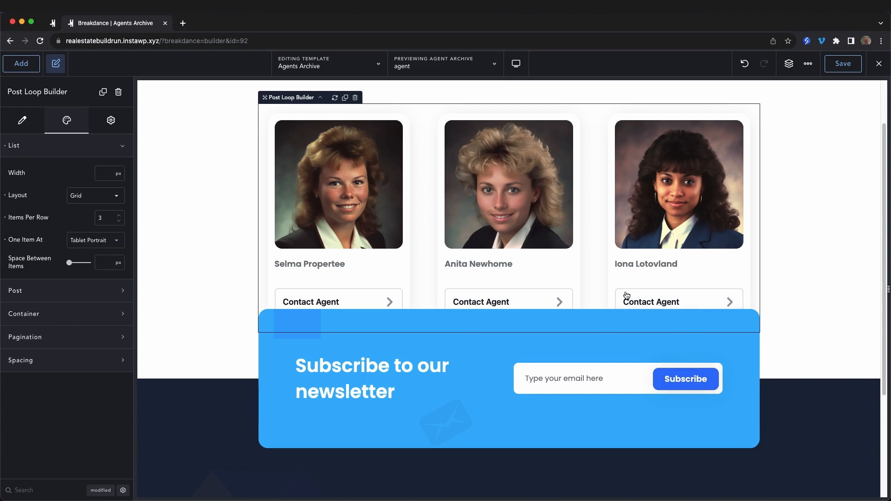
- Give the agents section a bottom padding of 128 px and raise it gradually to 215 px
click(818, 326)
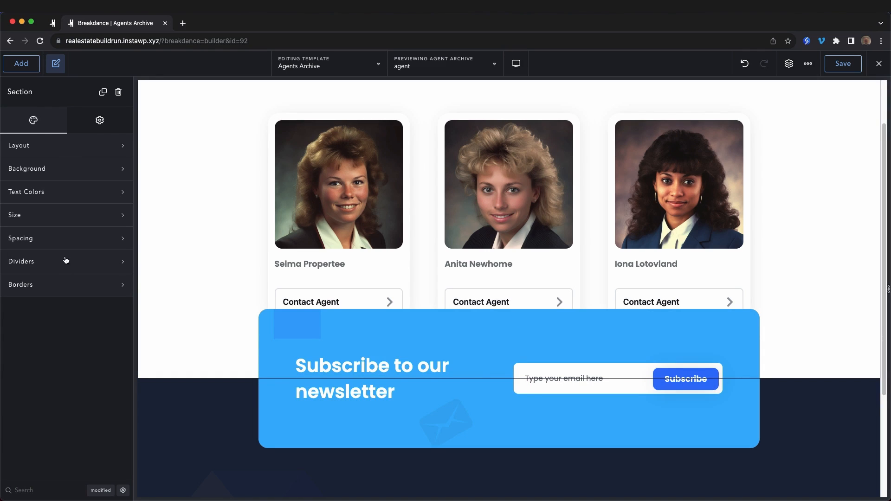
click(66, 239)
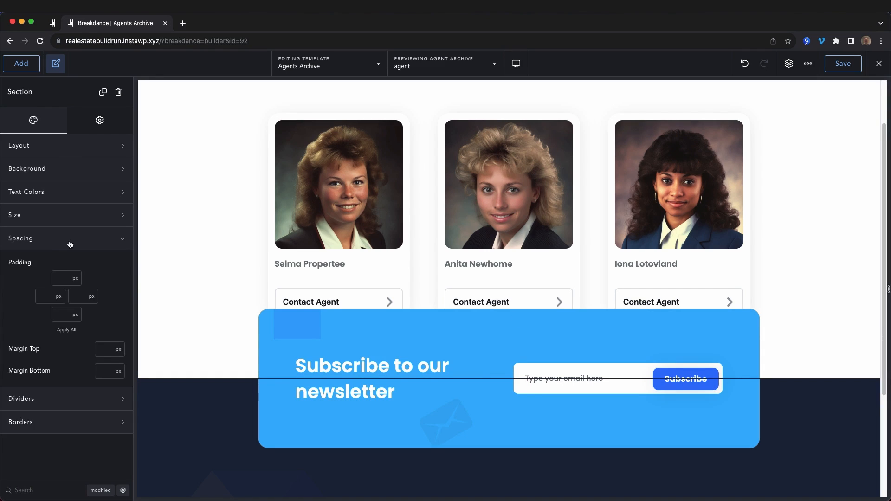
click(61, 316)
text(128)
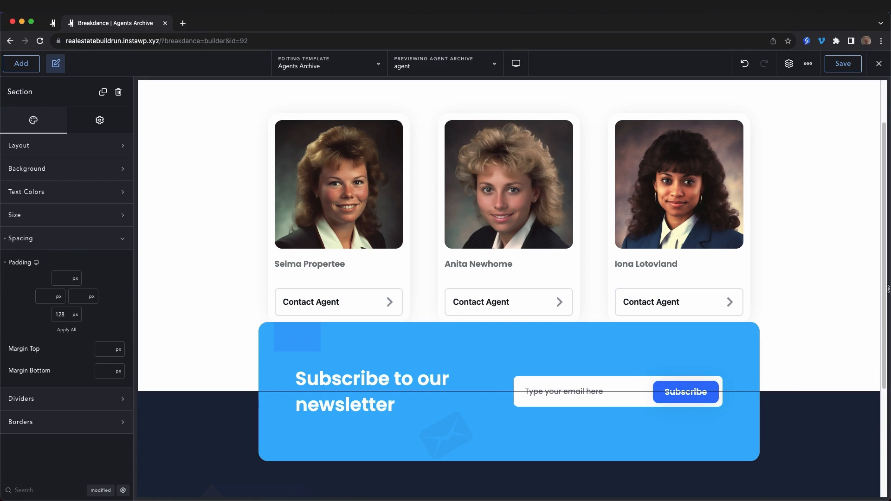
key(Up)
key(Up)
key(Up)
key(Up)
key(Up)
key(Up)
key(Up)
key(Up)
key(Up)
key(Up)
key(Up)
key(Up)
key(Up)
key(Up)
key(Up)
key(Up)
key(Up)
key(Up)
key(Up)
key(Up)
key(Up)
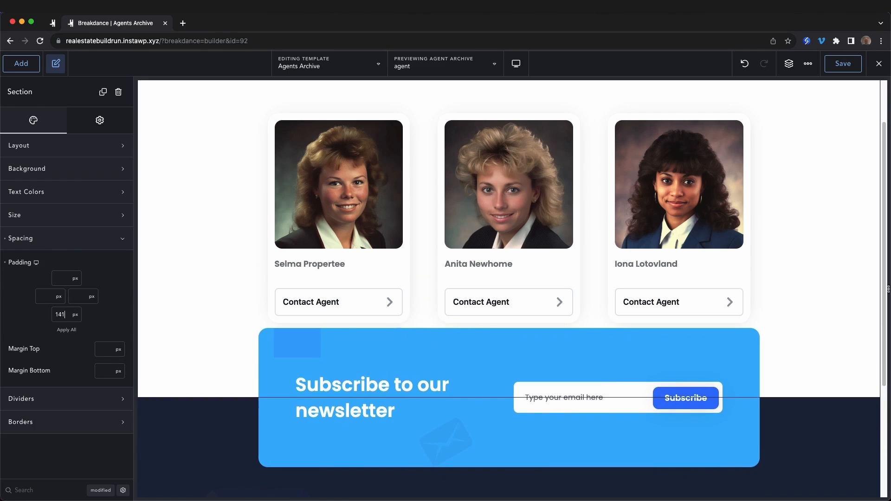
key(Up)
key(Up)
key(Up)
key(Up)
key(Up)
key(Up)
key(Up)
key(Up)
key(Up)
key(Up)
key(Up)
key(Up)
key(Up)
key(Up)
key(Up)
key(Up)
key(Up)
key(Up)
key(Up)
key(Up)
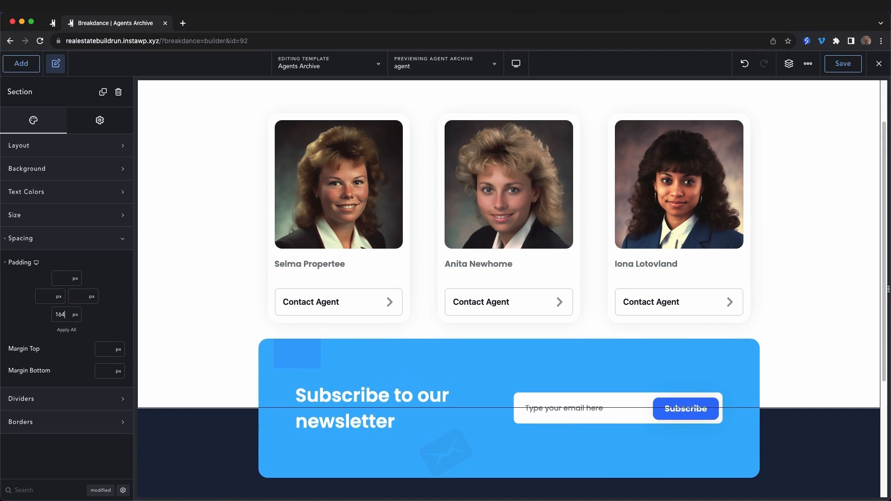
key(Up)
key(Up)
key(Up)
key(Up)
key(Up)
key(Up)
key(Up)
key(Up)
key(Up)
key(Up)
key(Up)
key(Up)
key(Up)
key(Up)
key(Up)
key(Up)
key(Up)
key(Up)
key(Up)
key(Up)
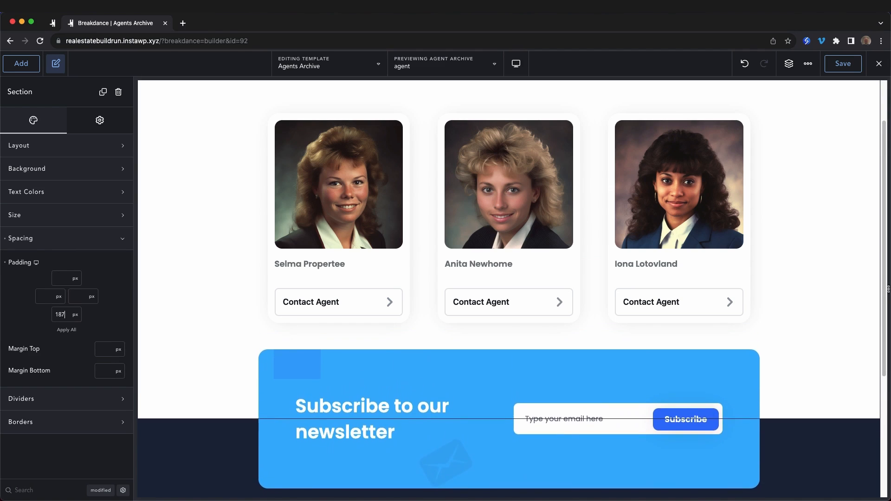
key(Up)
key(Up)
key(Up)
key(Up)
key(Up)
key(Up)
key(Up)
key(Up)
key(Up)
key(Up)
key(Up)
key(Up)
key(Up)
key(Up)
key(Up)
key(Up)
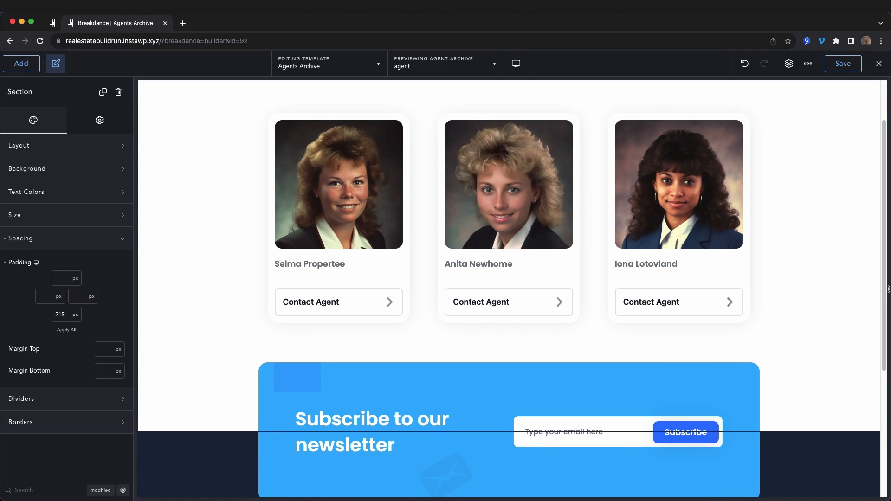
- Set the agents section's bottom padding to 256 px
key(BackSpace)
key(BackSpace)
key(BackSpace)
text(256)
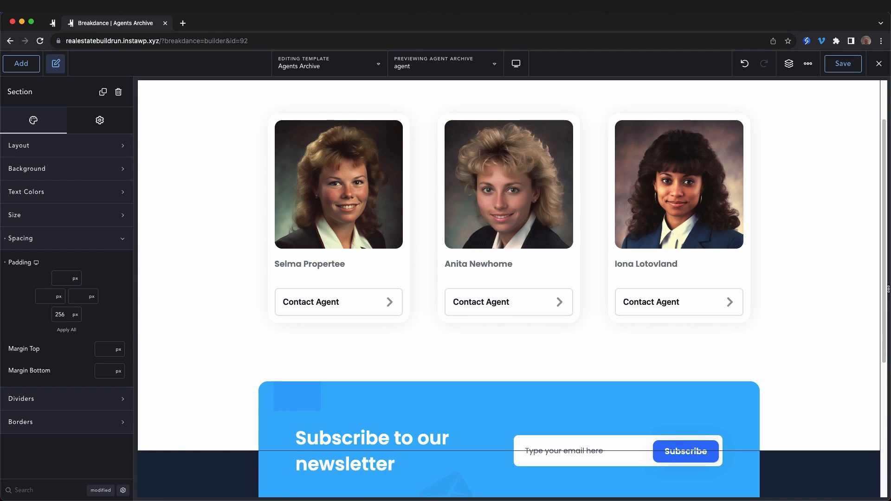
scroll(792, 358, up, 2)
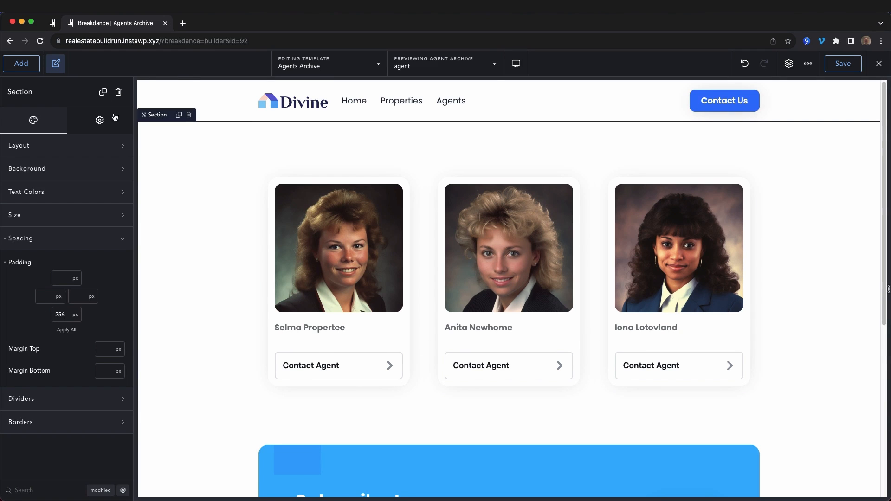
- Add the "Know Us With Numbers" section from the Divine Real Estate design set to the Agents Archive template
click(21, 65)
click(81, 111)
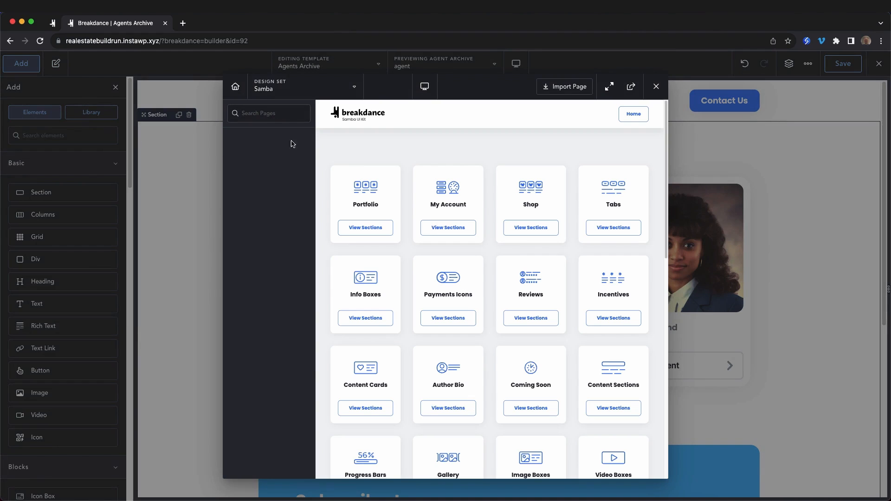
click(314, 82)
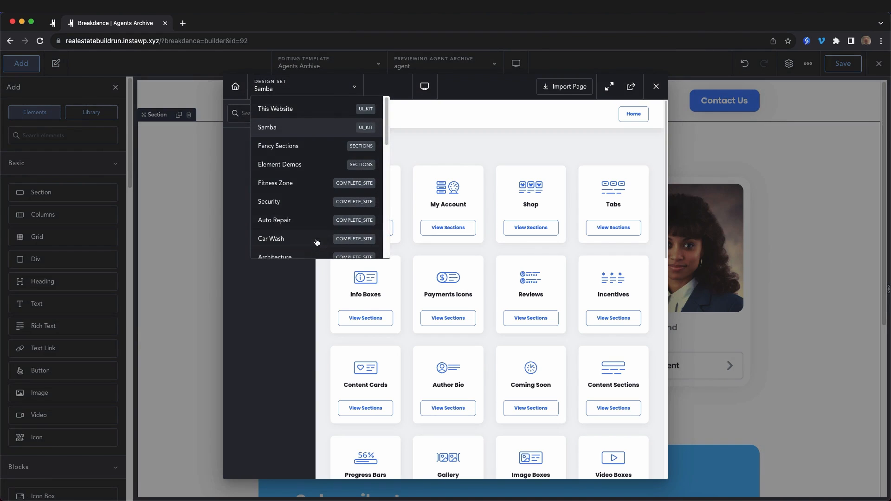
scroll(318, 234, down, 5)
scroll(318, 231, down, 5)
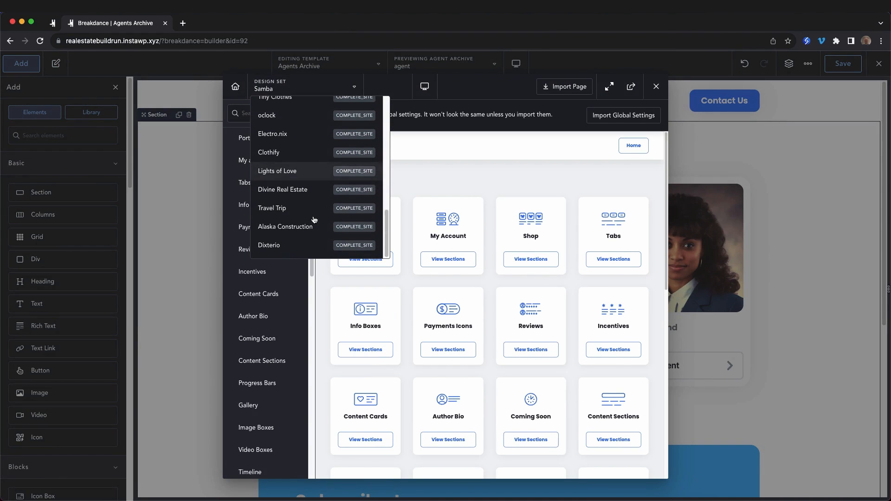
click(295, 190)
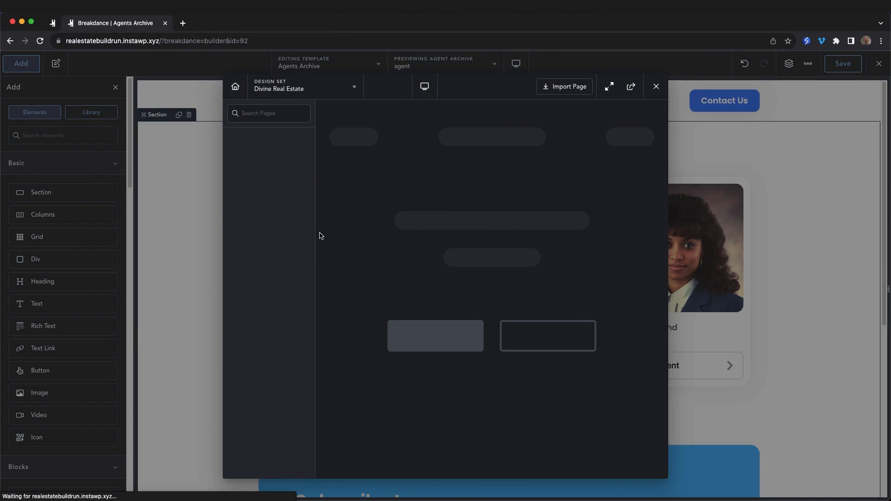
scroll(580, 246, down, 10)
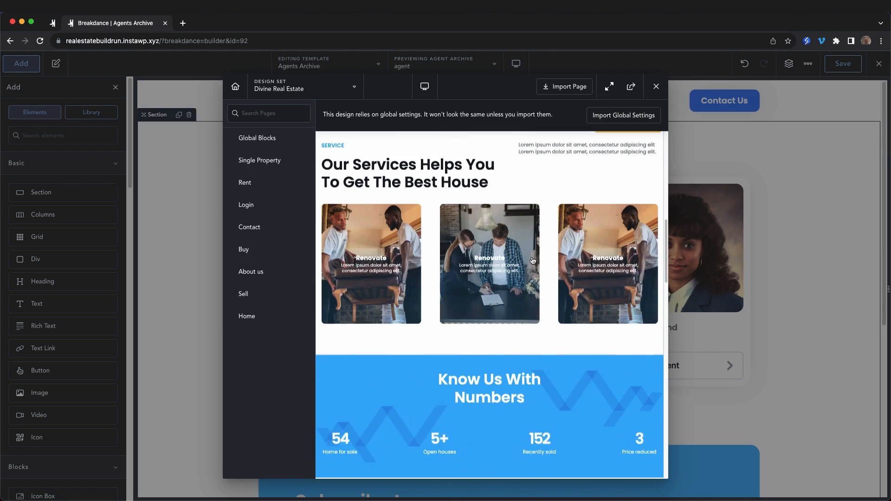
scroll(548, 311, down, 3)
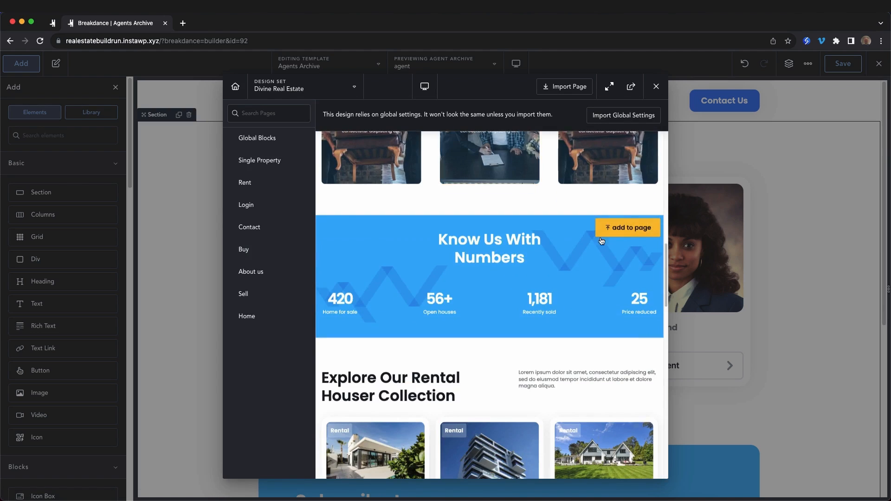
click(623, 231)
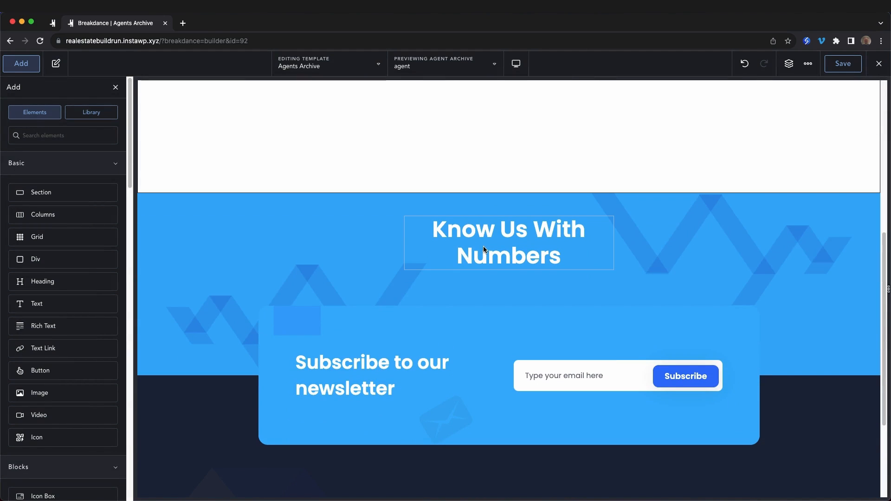
- Move the imported numbers section above the agents section in the page structure
click(789, 64)
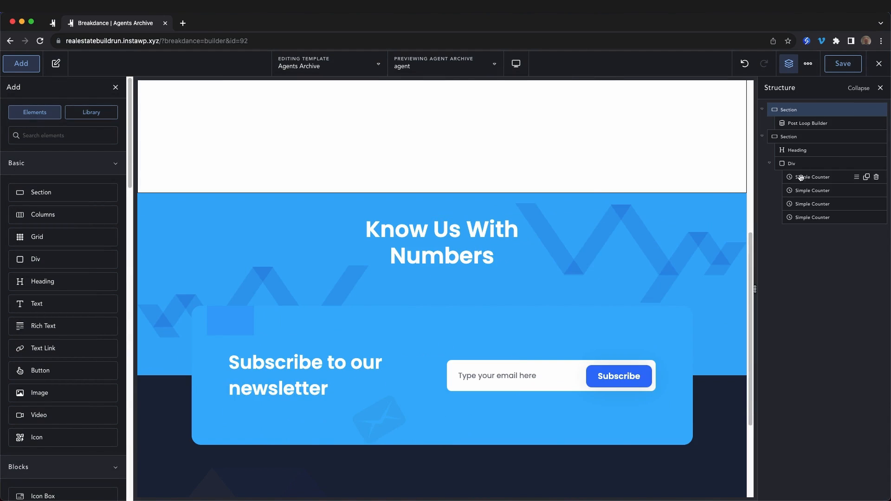
click(762, 137)
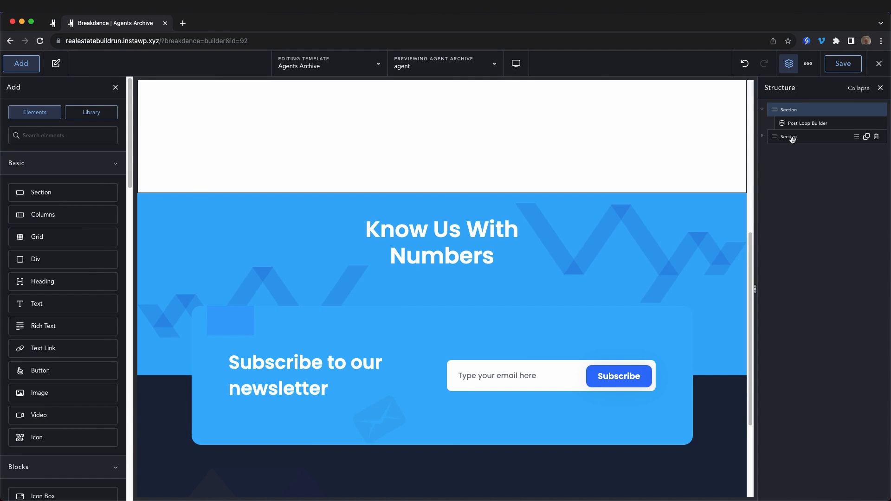
drag(792, 138, 802, 107)
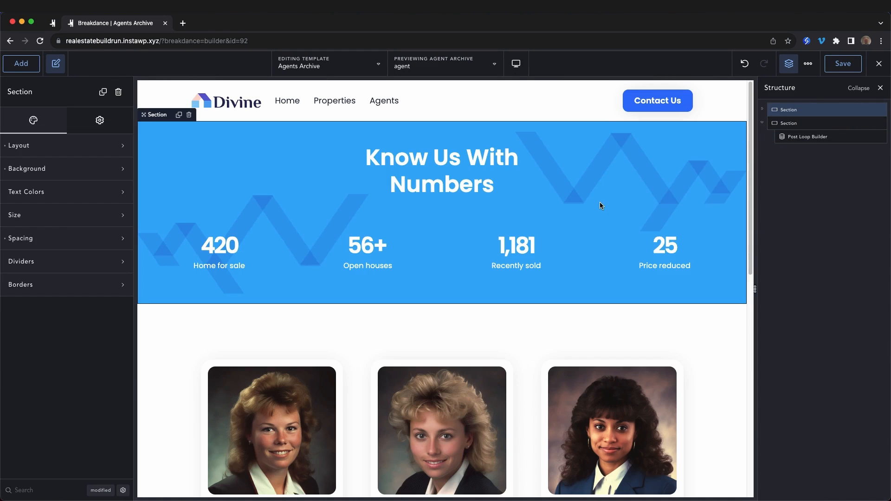
- Change the heading of the blue numbers section to "Our Agents Are Pros"
double_click(442, 158)
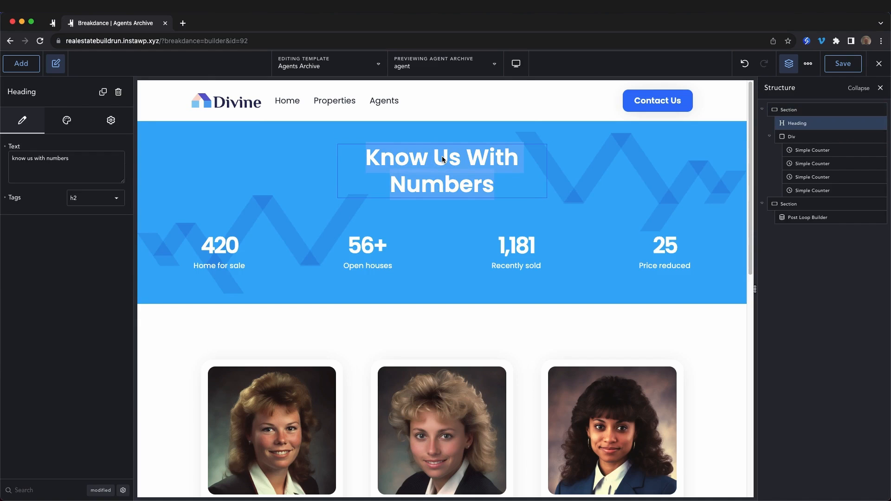
text(OUr Ag)
key(BackSpace)
key(BackSpace)
key(BackSpace)
key(BackSpace)
key(BackSpace)
text(ur Agents ARe Pr)
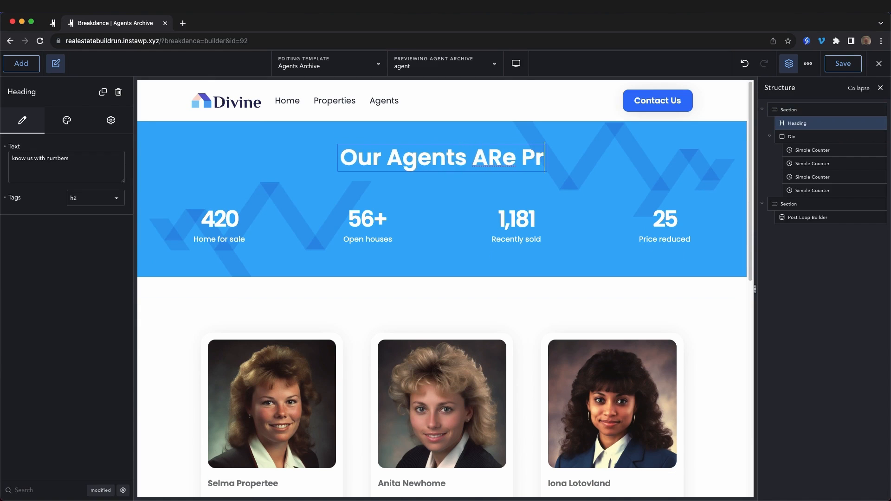
key(BackSpace)
key(BackSpace)
key(BackSpace)
key(BackSpace)
key(BackSpace)
text(re Pros)
click(366, 291)
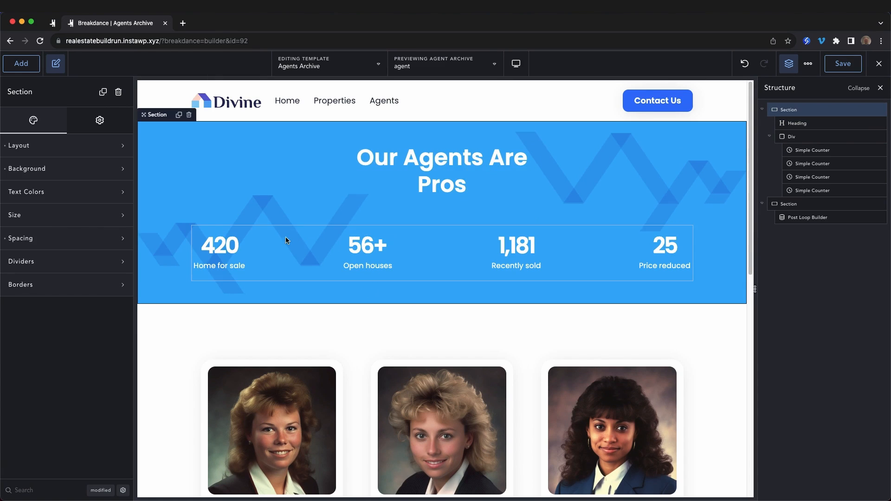
- Save the Agents Archive template and open its front-end page in a new browser tab
scroll(580, 271, down, 2)
scroll(556, 272, down, 5)
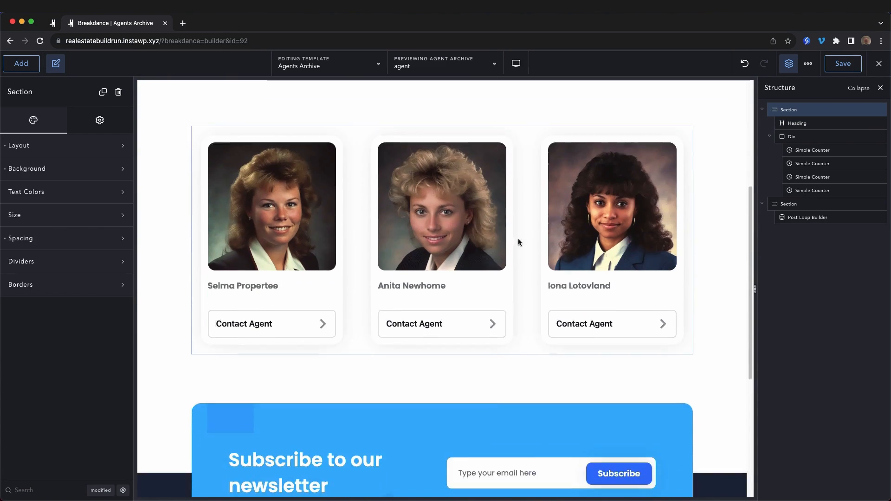
scroll(418, 372, up, 5)
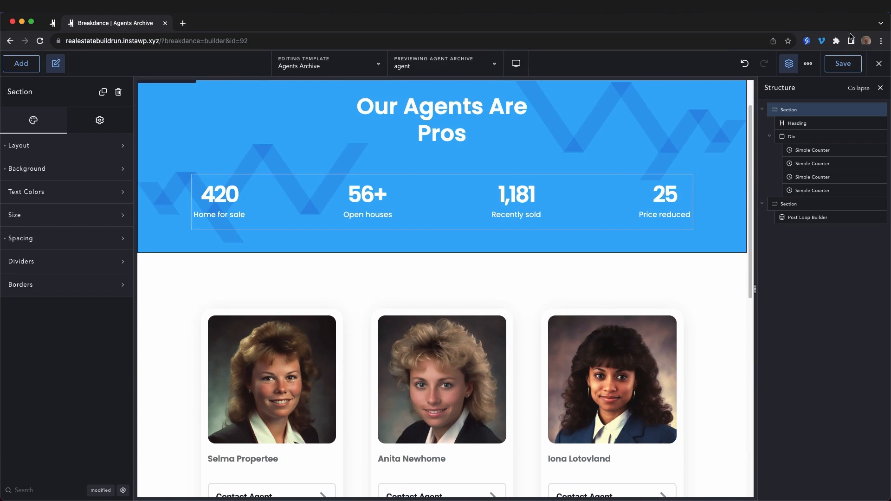
click(844, 68)
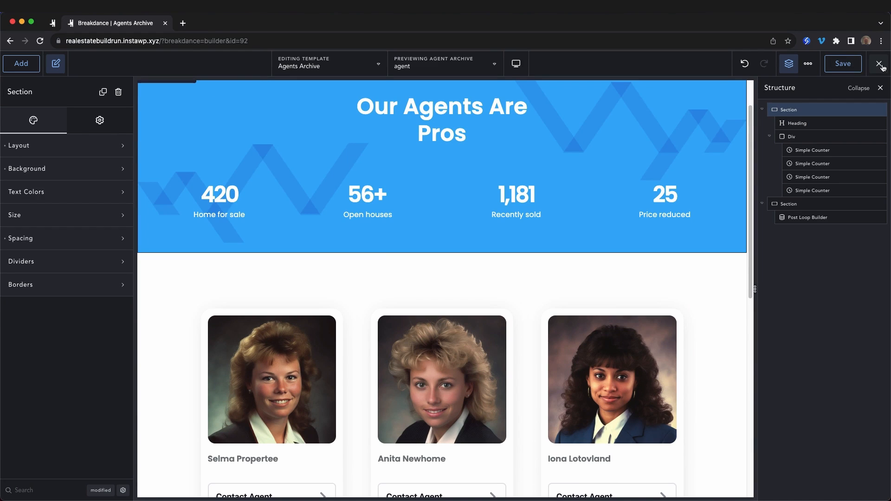
mouse_move(880, 68)
right_click(856, 88)
click(856, 89)
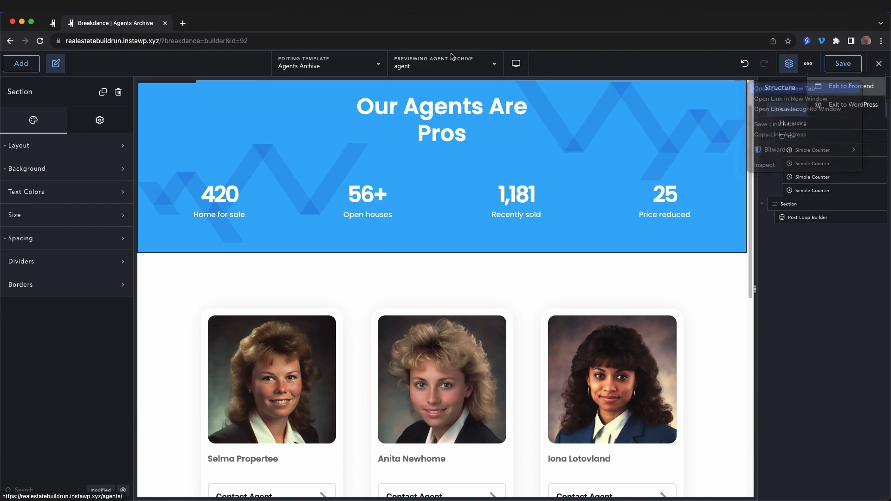
click(202, 30)
- Check the live Agents page by expanding the Contact Agent accordion on each agent card and reviewing the layout
scroll(815, 314, down, 10)
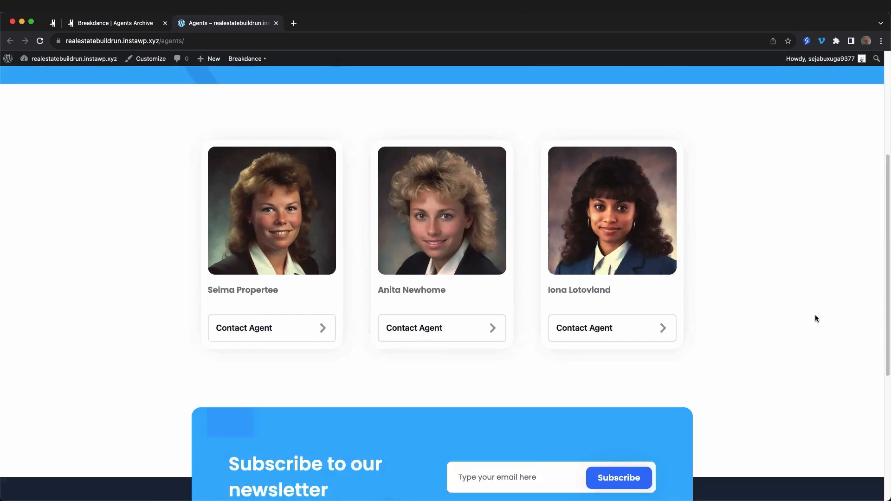
click(399, 256)
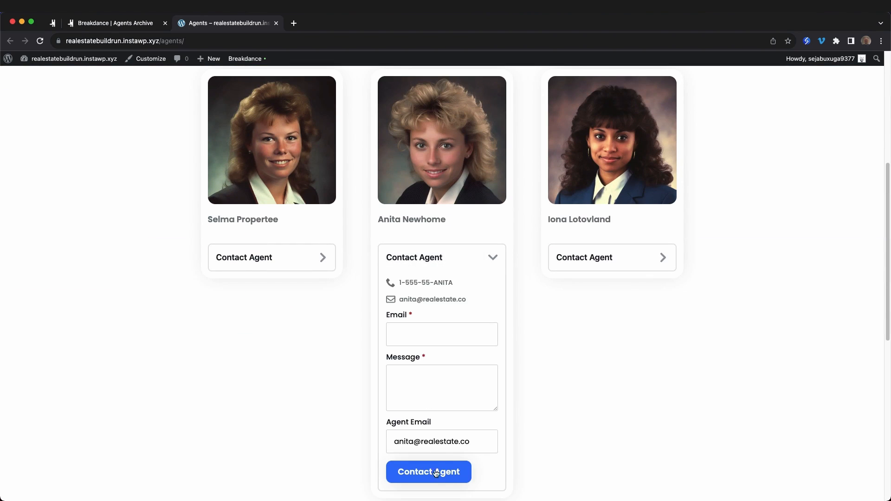
click(447, 257)
click(307, 258)
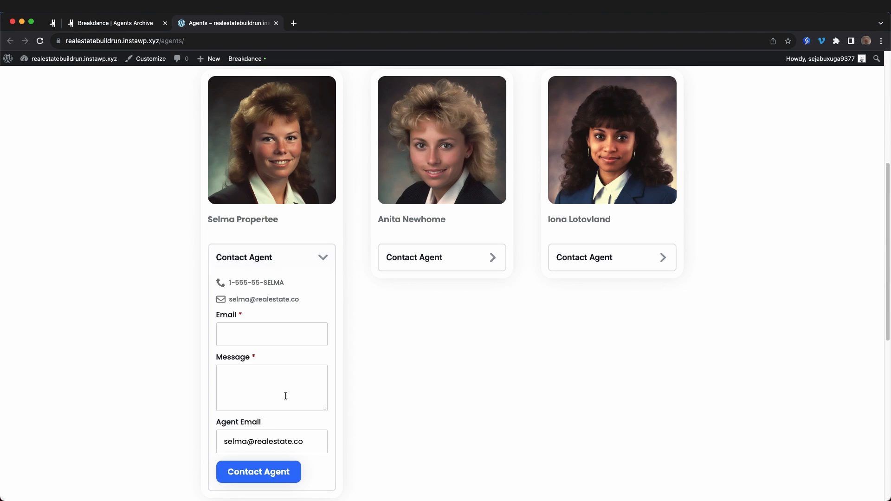
click(609, 262)
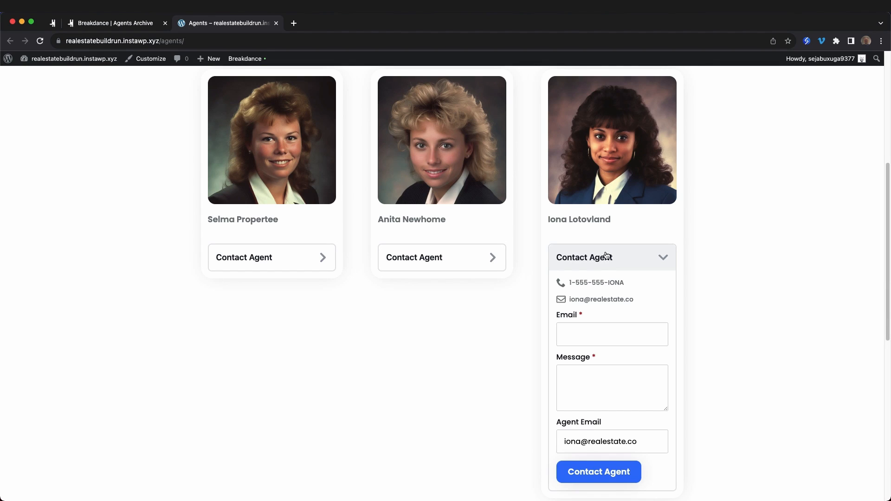
click(606, 255)
scroll(448, 306, up, 5)
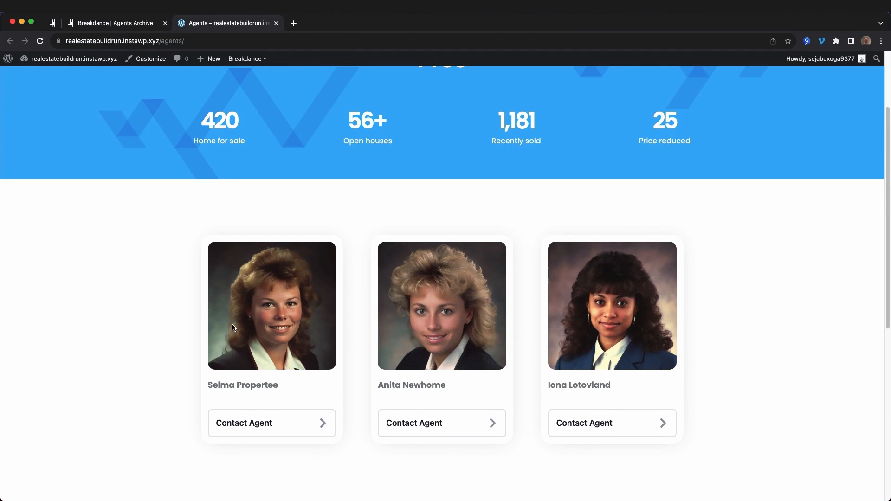
scroll(419, 310, up, 3)
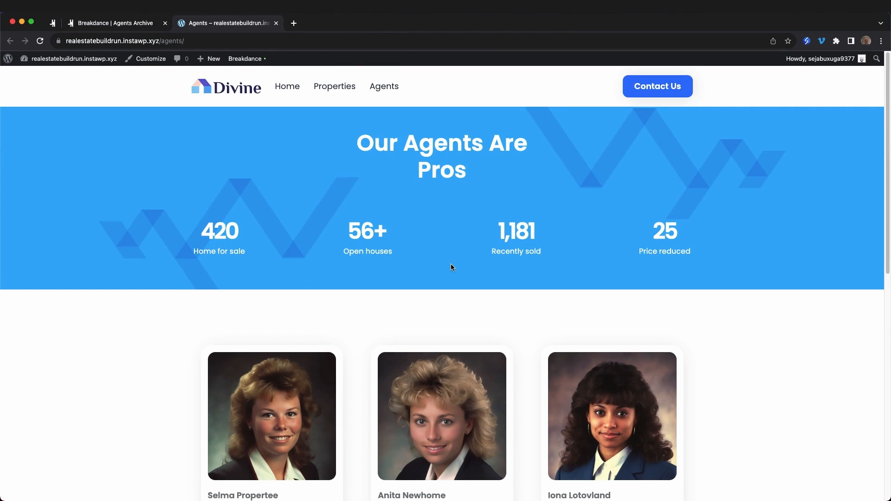
- Return from the live page and builder to the WordPress templates list and add a Single Post template
click(276, 26)
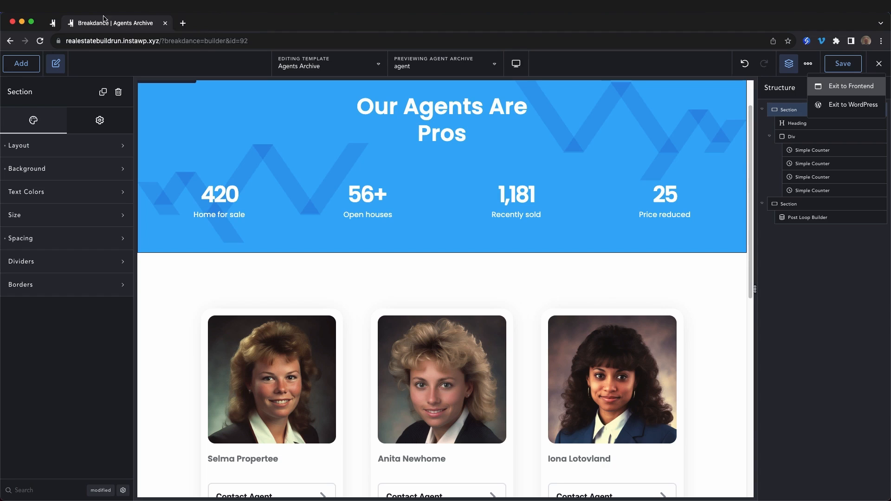
click(846, 105)
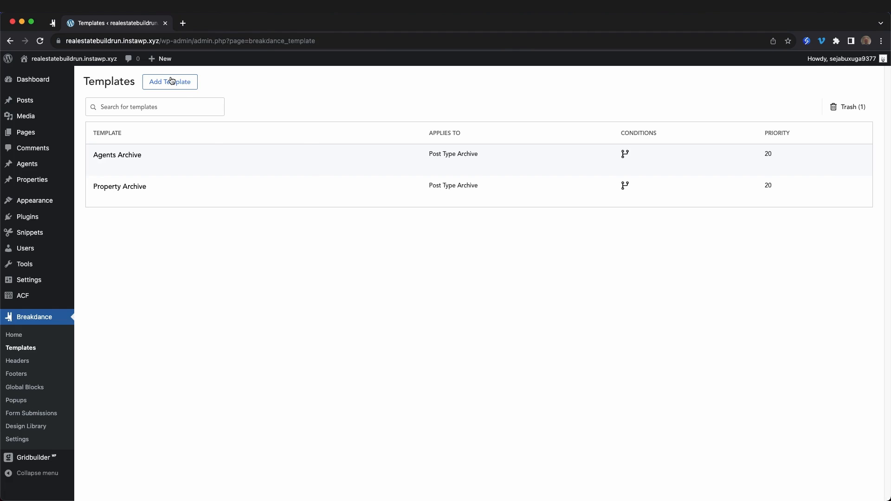
click(172, 82)
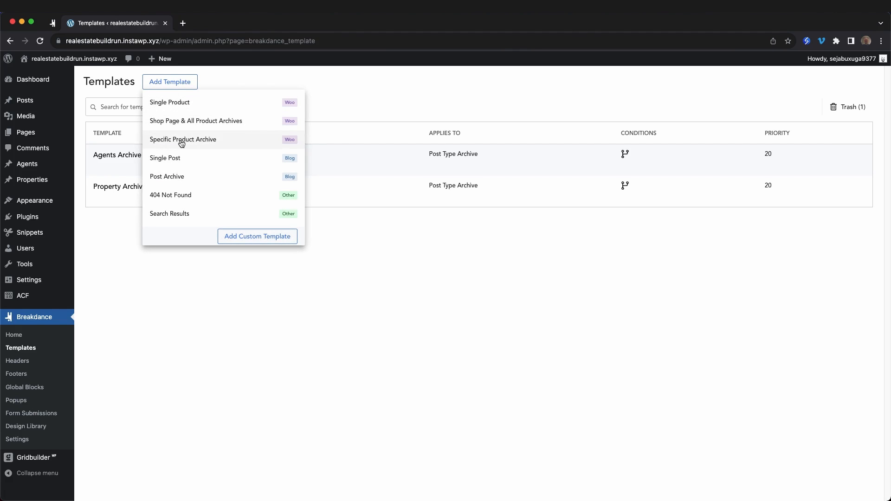
click(182, 158)
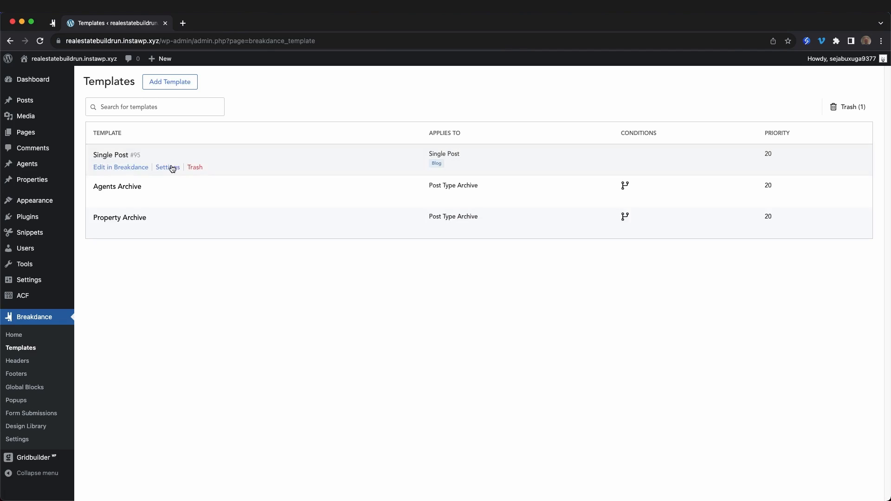
- Retitle the new template "Single Property", set its location to Single / Properties and save its settings
click(169, 168)
click(549, 308)
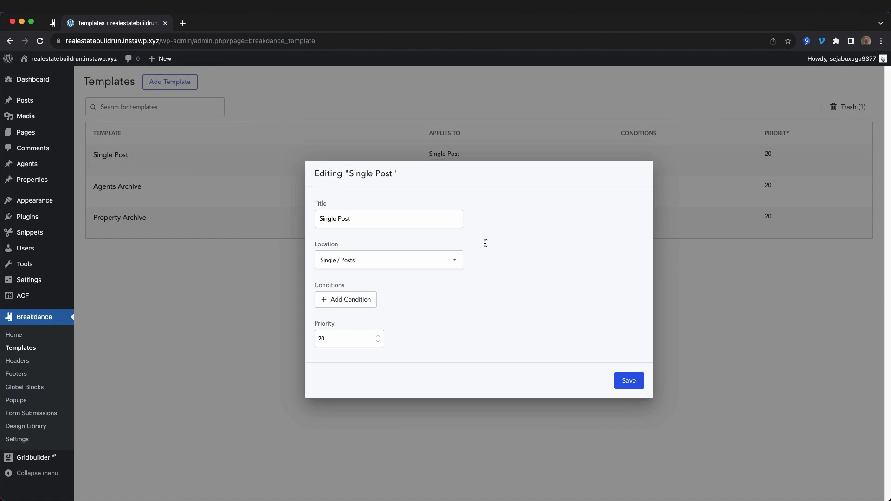
triple_click(382, 221)
text(Single Property)
click(366, 260)
scroll(358, 309, down, 2)
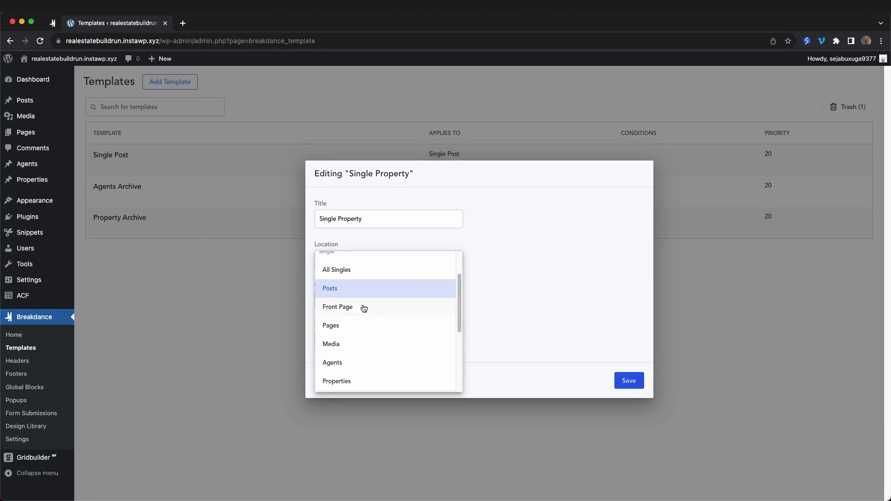
scroll(354, 336, down, 2)
click(346, 326)
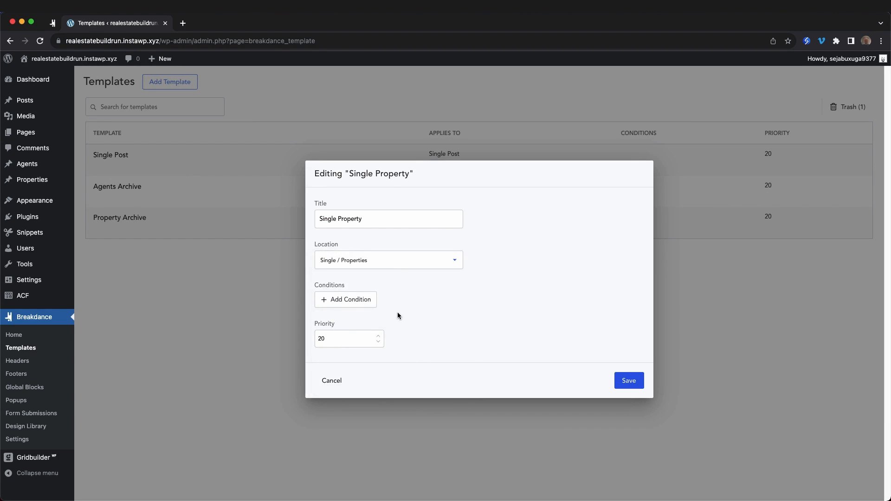
click(626, 381)
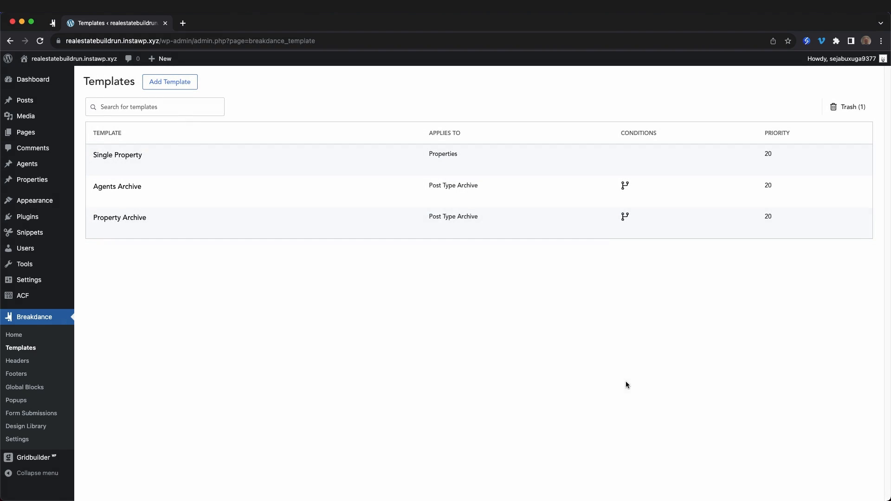
- Open the Single Property template in the builder and import the Single Property page from the Divine Real Estate design set
click(126, 168)
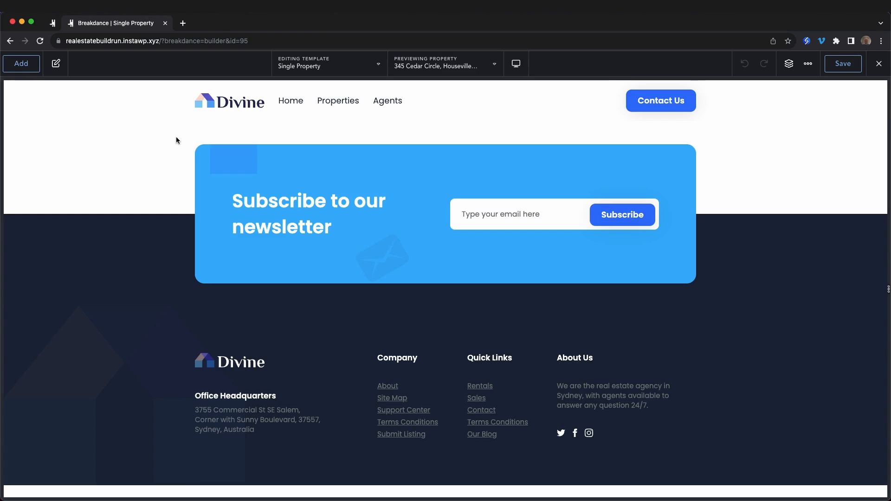
click(21, 63)
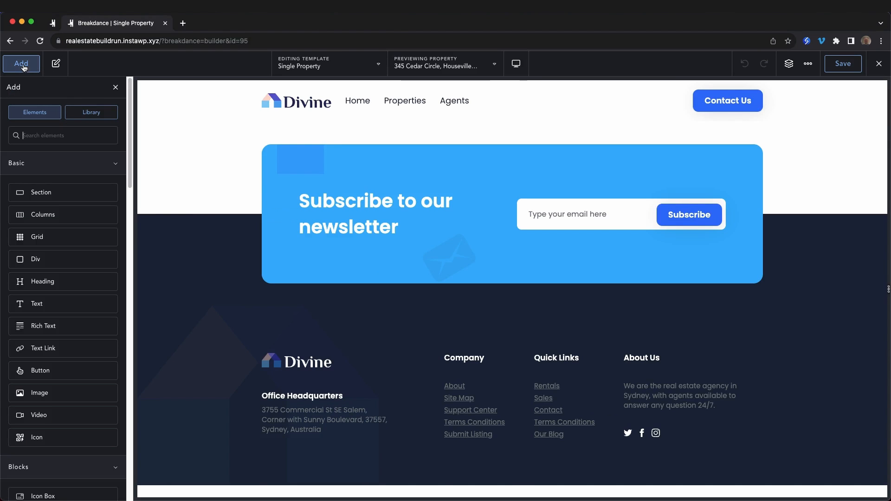
click(89, 111)
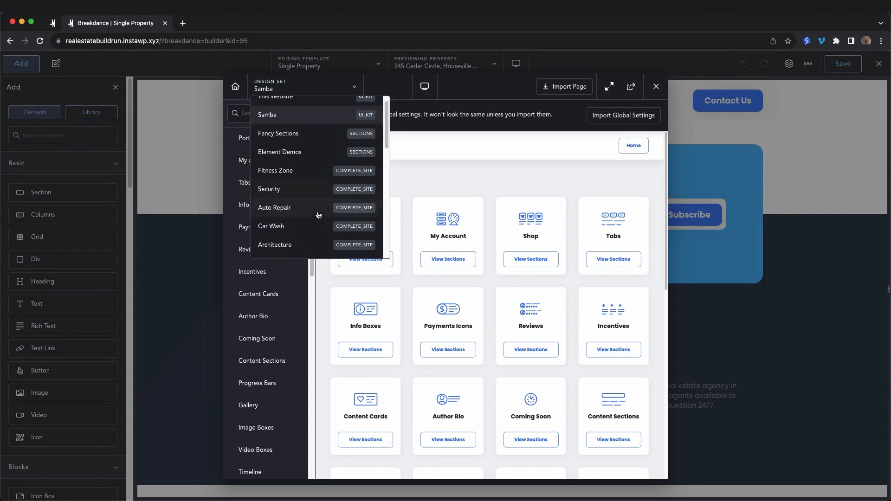
scroll(314, 213, down, 10)
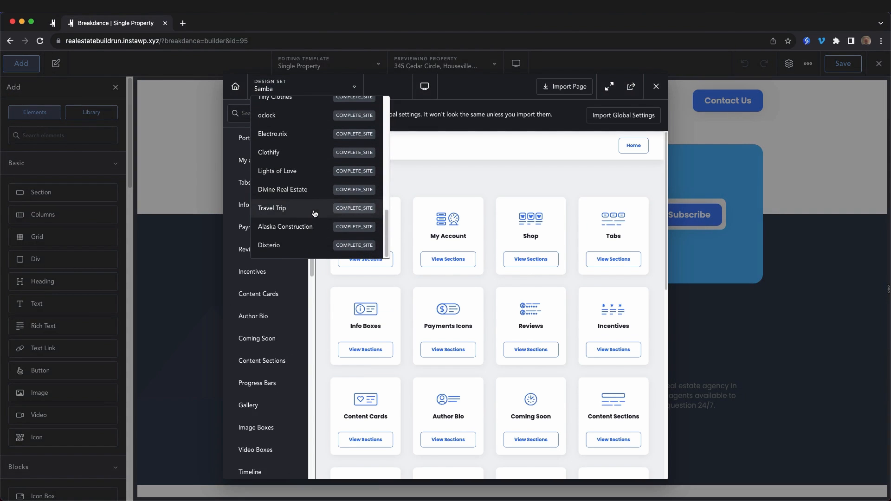
click(281, 190)
click(258, 158)
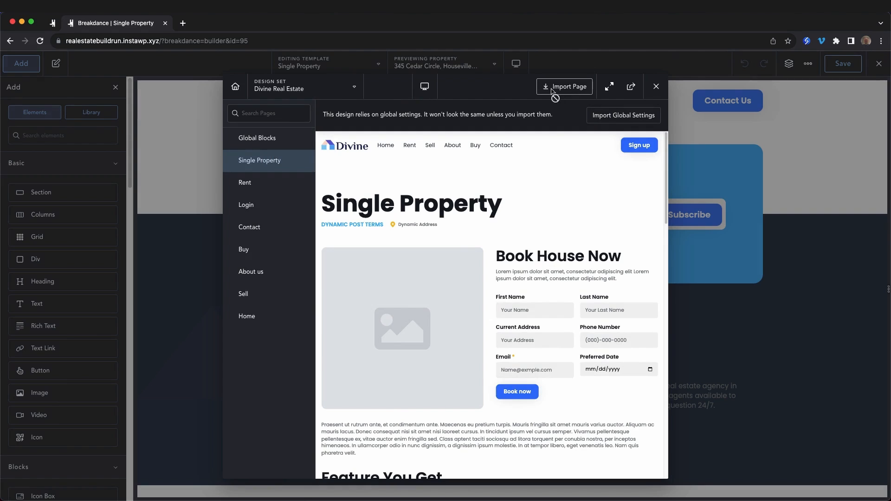
click(565, 86)
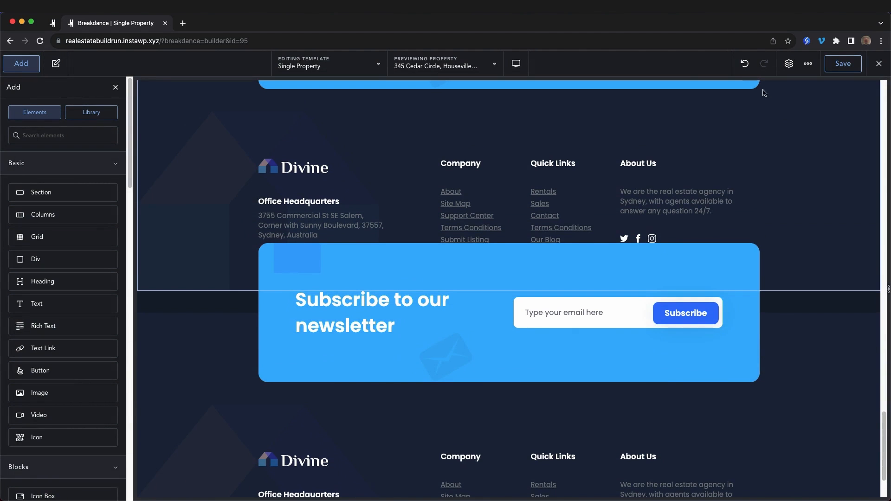
- Delete the imported header builder, the bottom links section and the duplicate newsletter footer section from the template
click(789, 64)
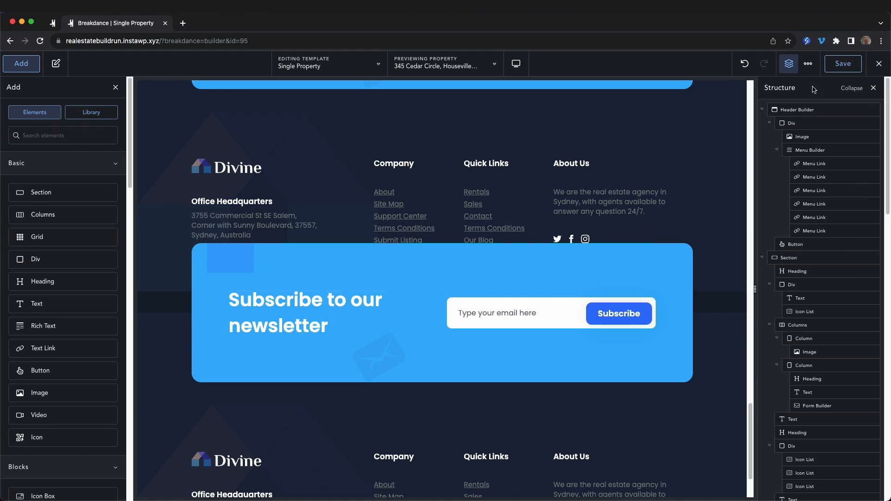
click(872, 110)
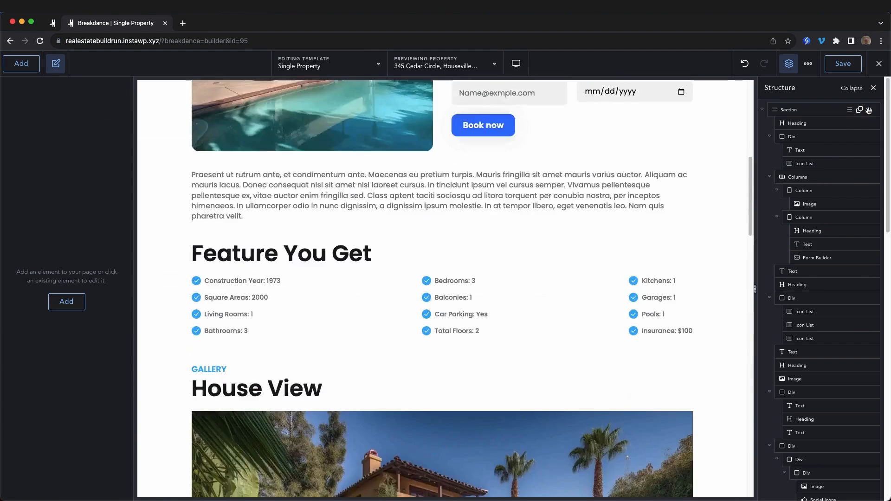
scroll(796, 294, down, 15)
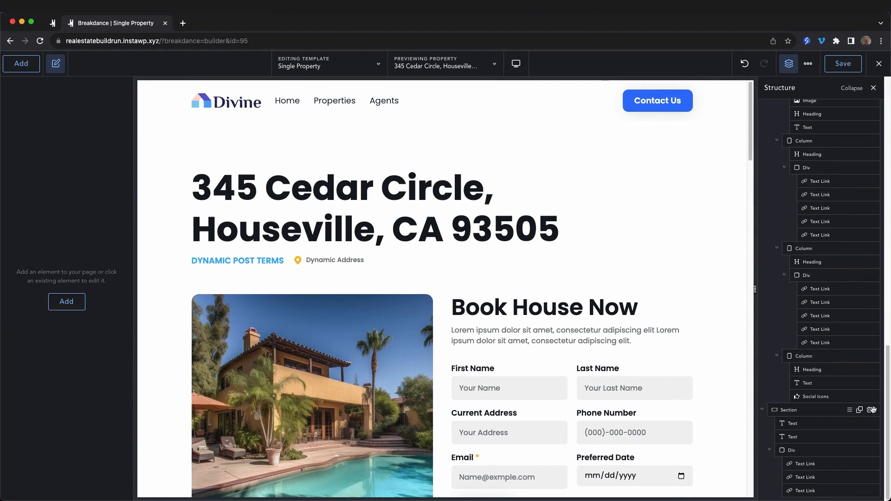
click(869, 410)
scroll(591, 236, down, 9)
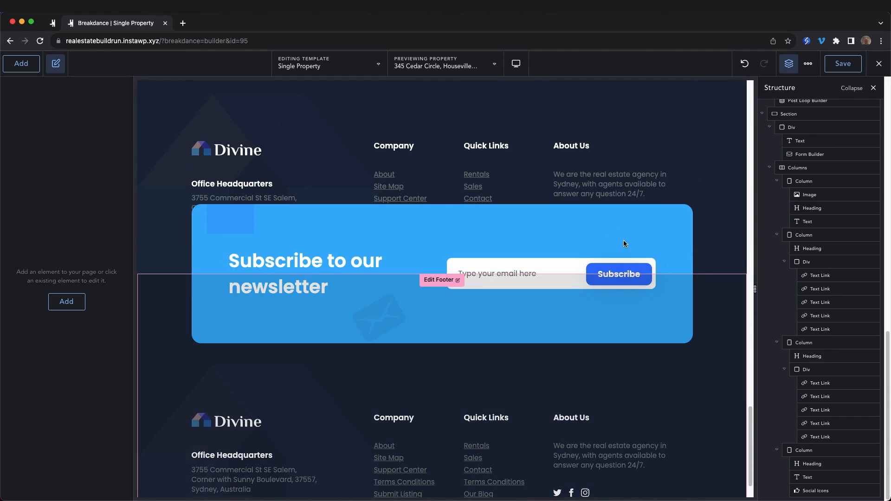
scroll(624, 243, up, 5)
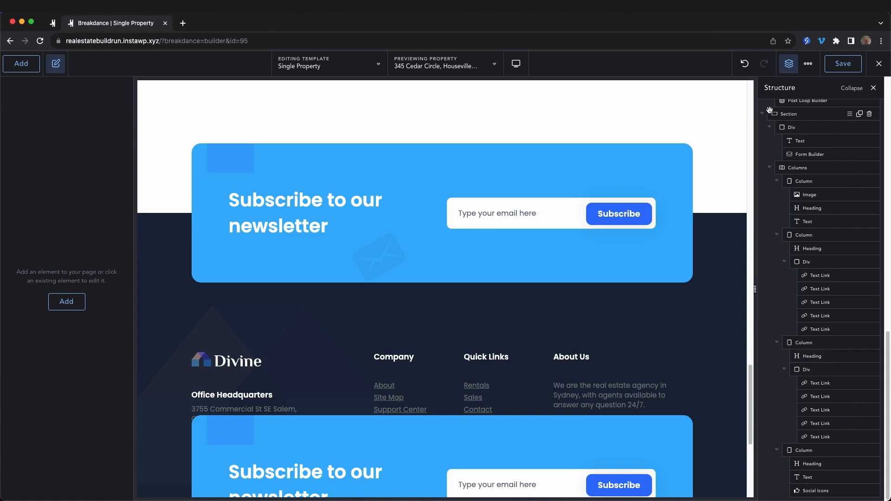
click(793, 116)
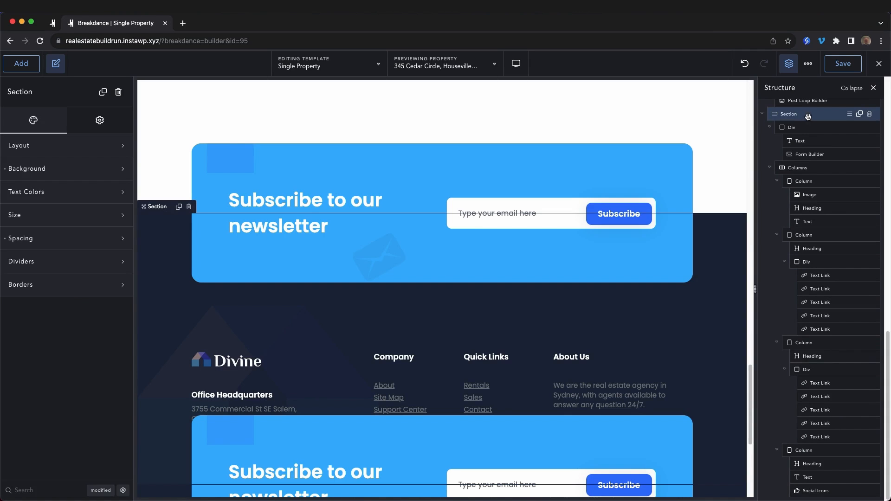
click(870, 115)
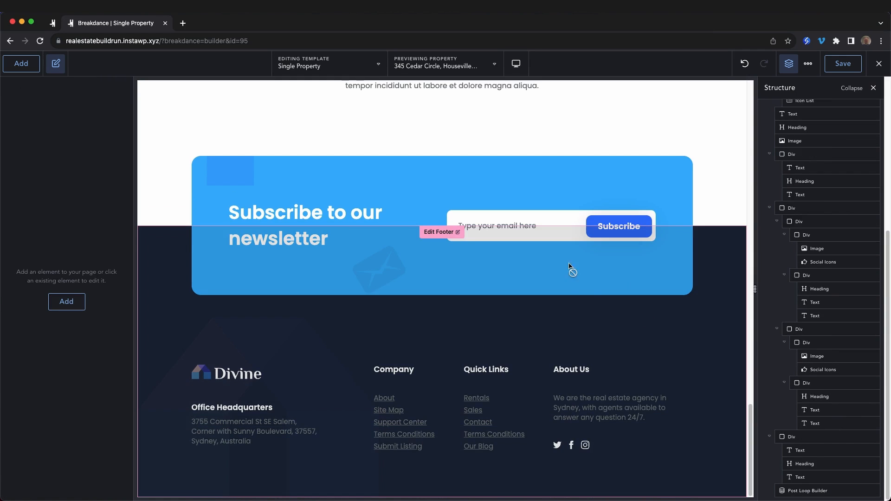
- Delete the "Dynamic Post Terms" text beneath the property title
scroll(570, 267, up, 20)
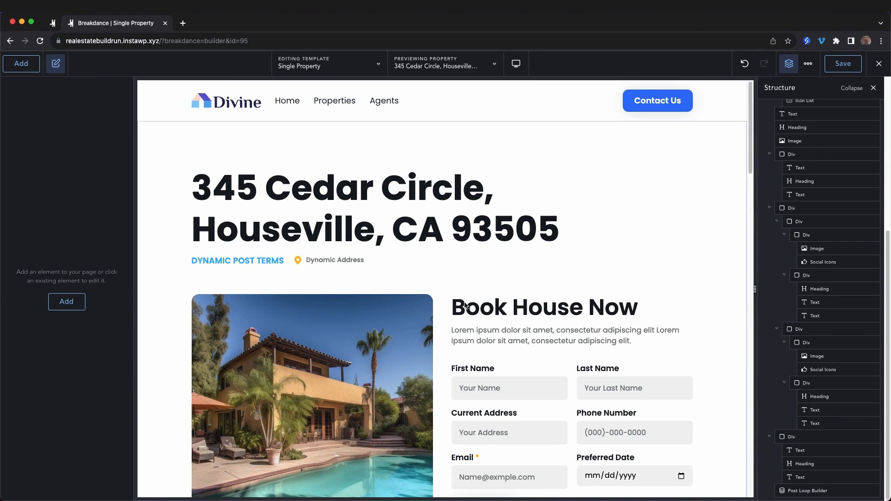
scroll(689, 278, down, 5)
scroll(690, 278, up, 4)
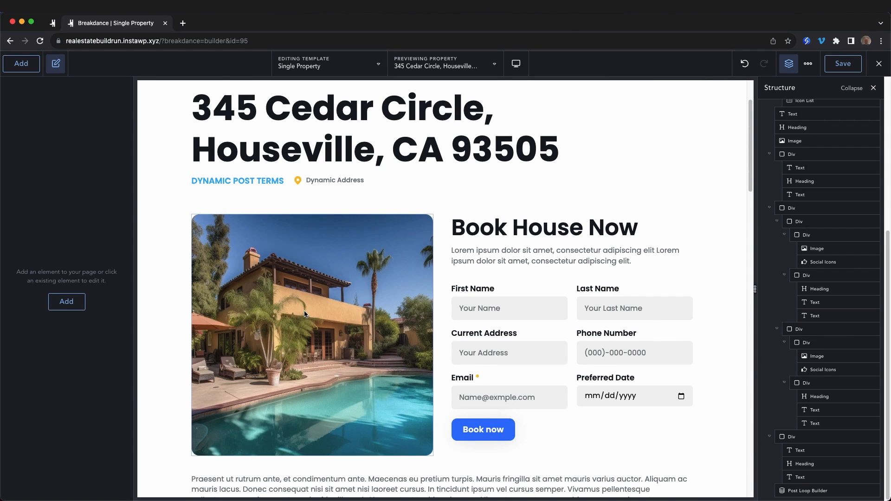
click(247, 181)
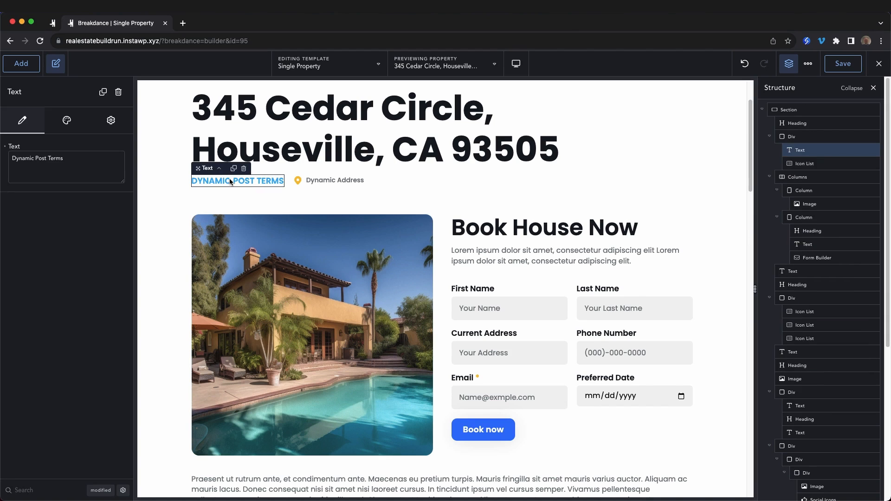
key(Delete)
- Replace the "Dynamic Address" icon list text with the ACF property field Address as dynamic data
click(233, 180)
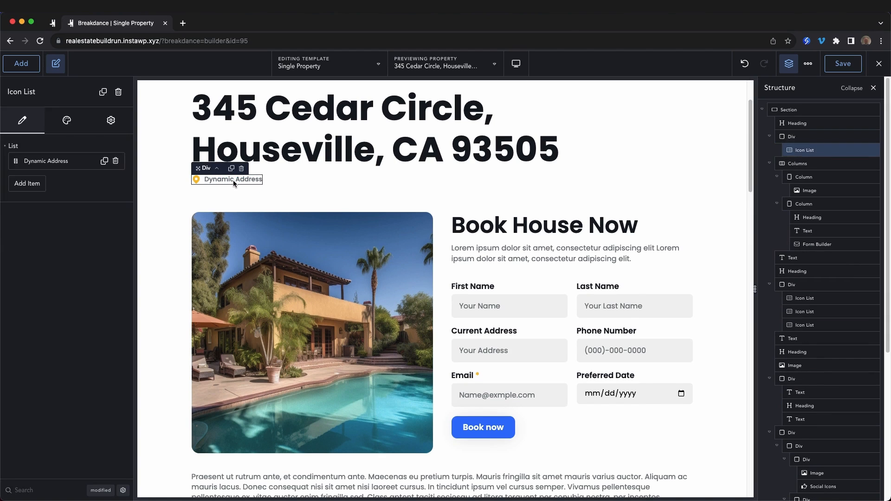
click(233, 180)
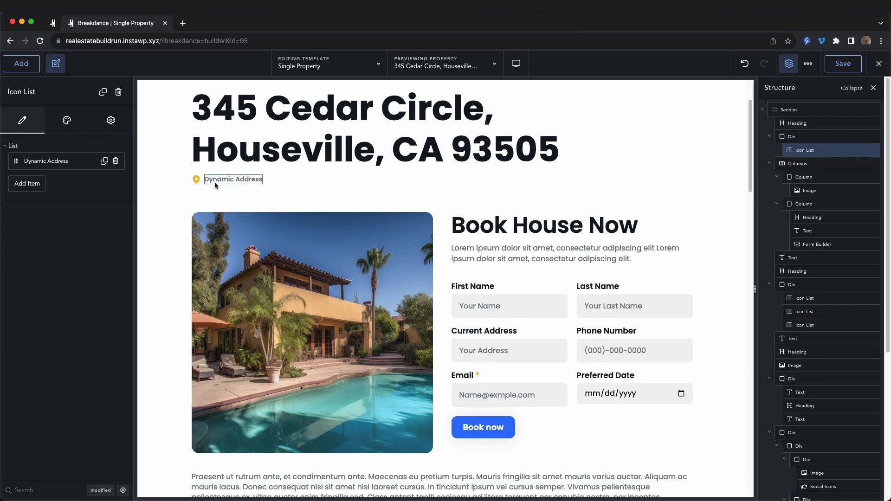
click(81, 162)
click(33, 182)
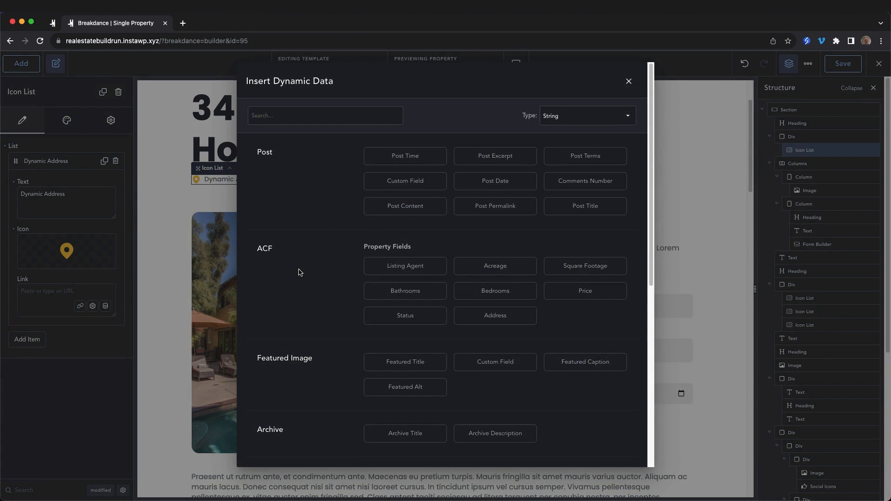
click(468, 318)
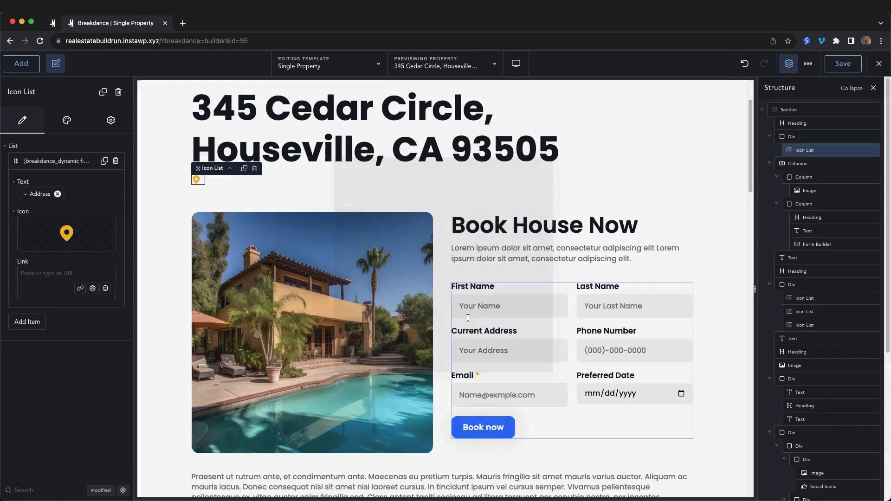
- Check the title and featured image bindings, and change the booking form's heading to "Book A Tour Now"
click(420, 156)
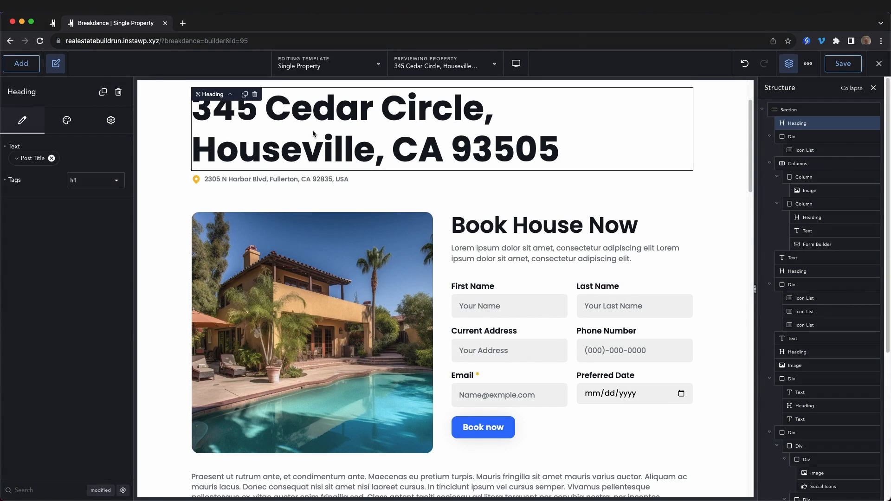
click(270, 264)
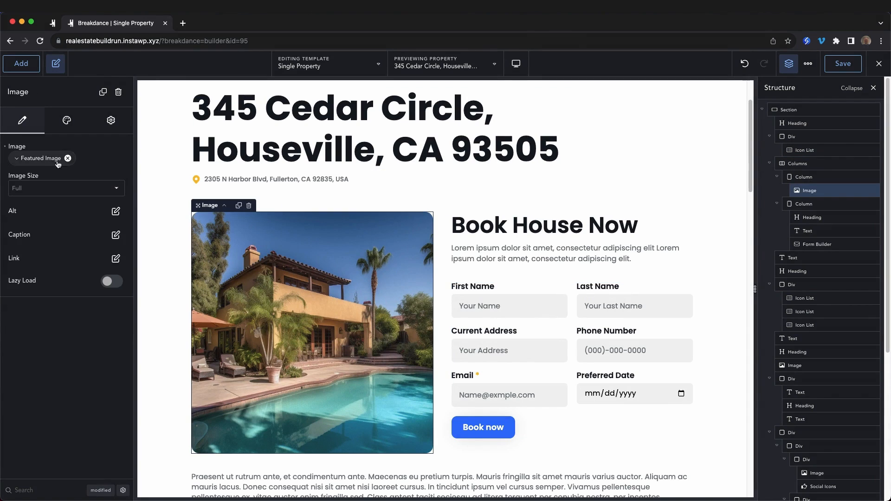
scroll(510, 255, down, 1)
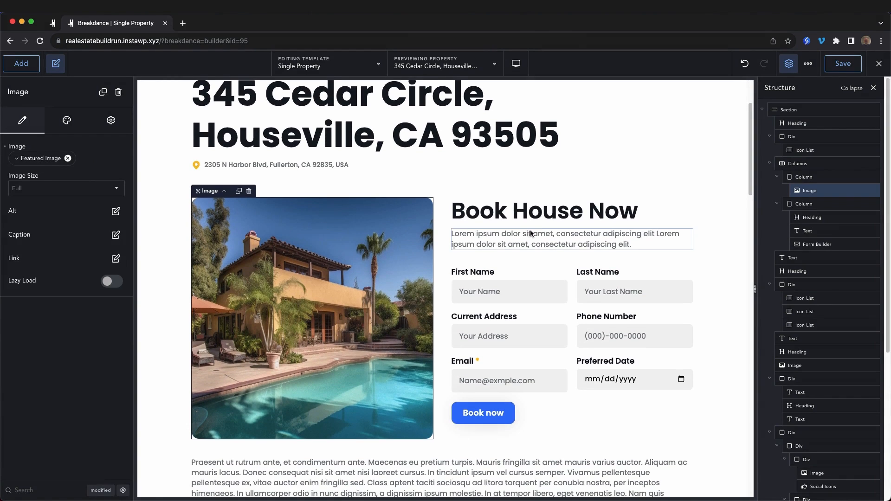
double_click(527, 214)
triple_click(526, 214)
text(Book)
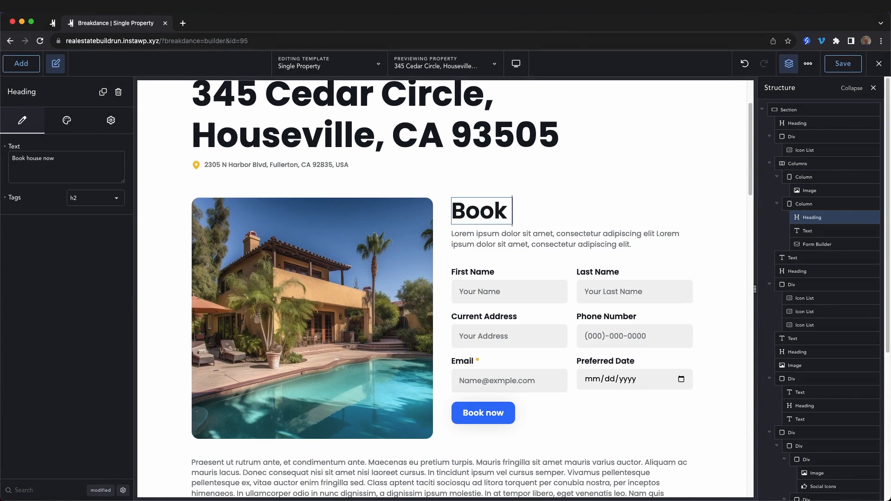
text( A Tour Now)
- Delete the "Meet Our Agents" intro block and the agent cards beneath it
scroll(665, 174, down, 5)
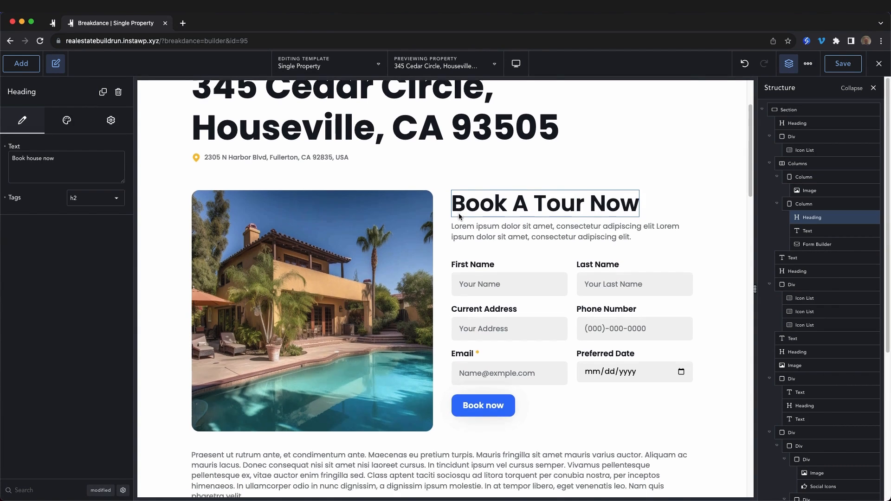
scroll(569, 177, up, 4)
click(578, 223)
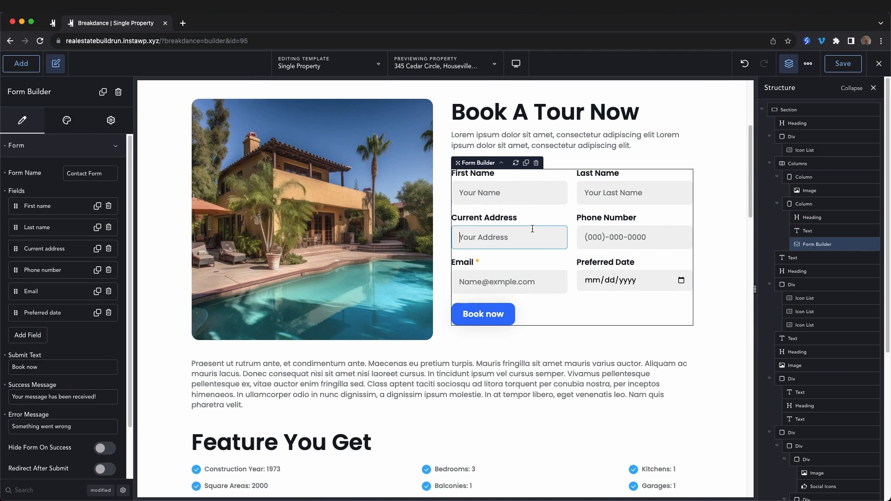
scroll(555, 232, down, 2)
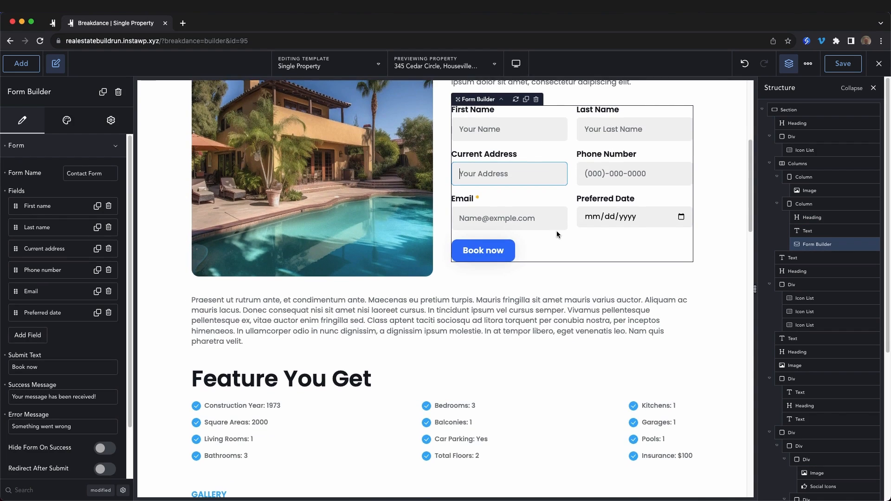
scroll(558, 230, down, 10)
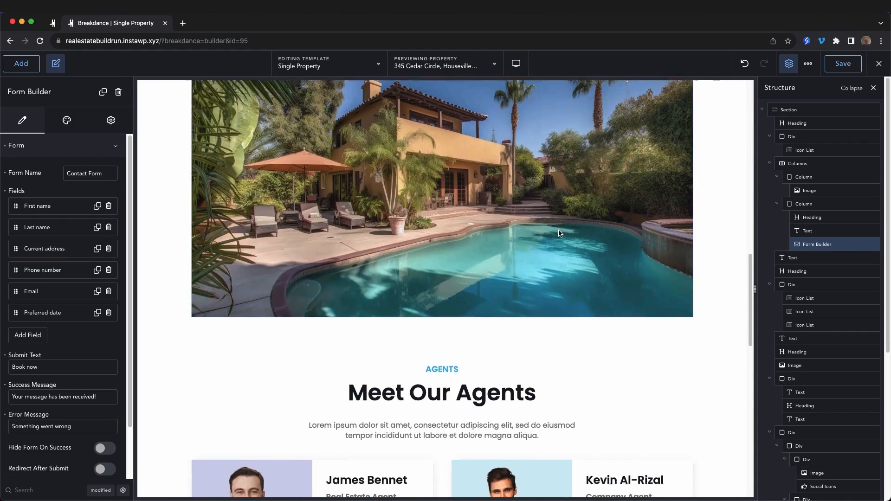
scroll(559, 230, down, 4)
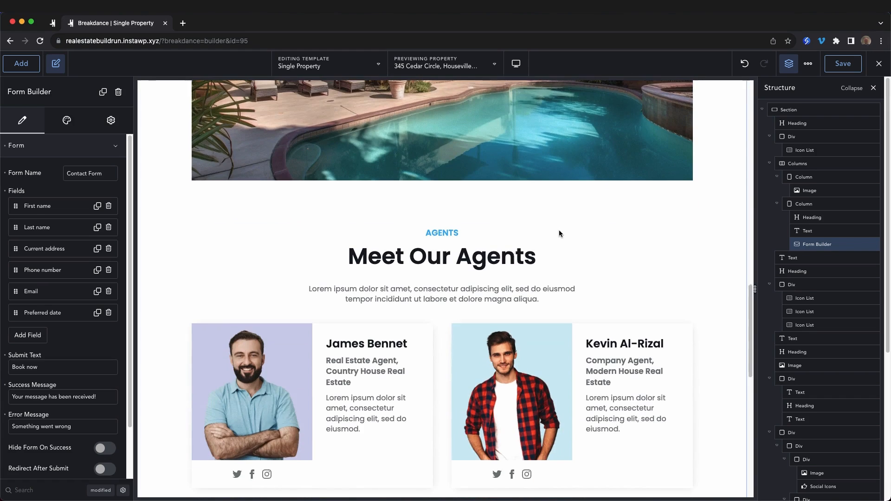
click(686, 286)
key(Delete)
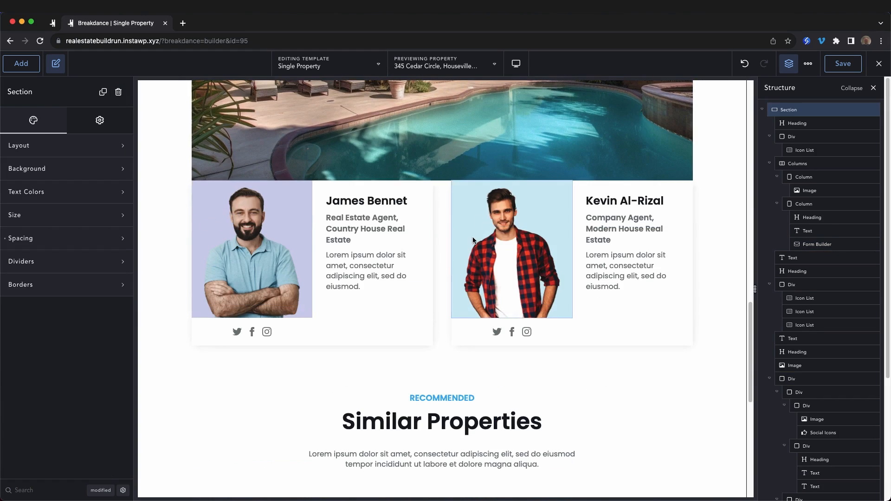
click(441, 286)
click(119, 92)
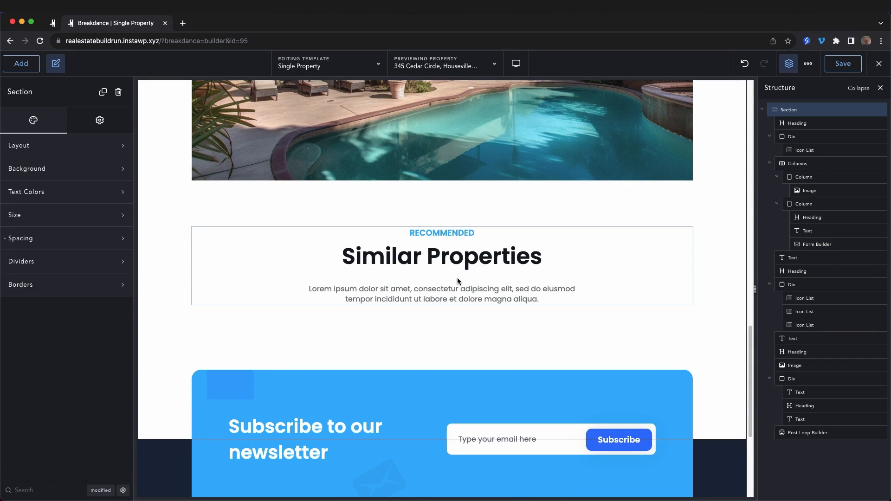
- Add a Gallery element directly below the House View image
scroll(546, 272, up, 5)
click(546, 272)
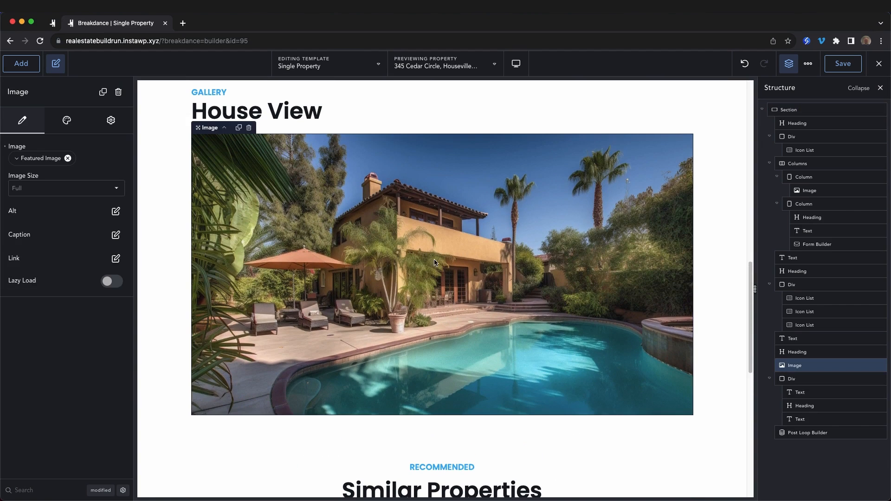
click(19, 66)
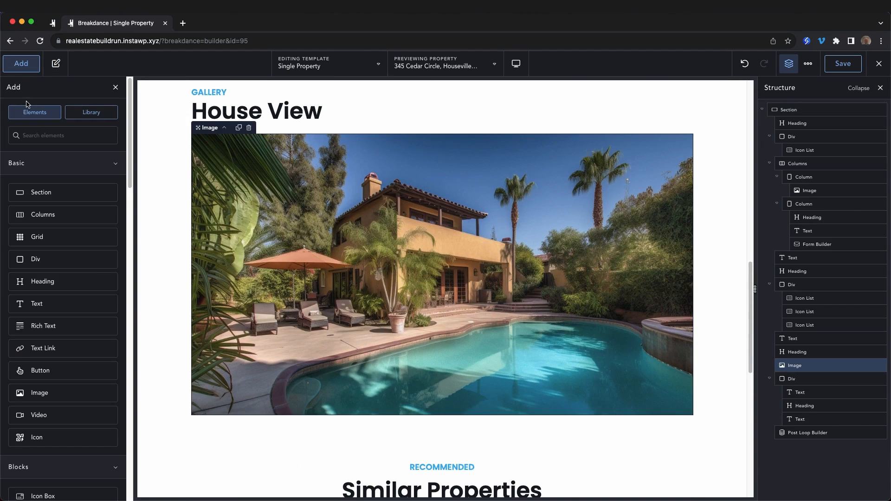
text(image)
key(BackSpace)
key(BackSpace)
key(BackSpace)
key(BackSpace)
key(BackSpace)
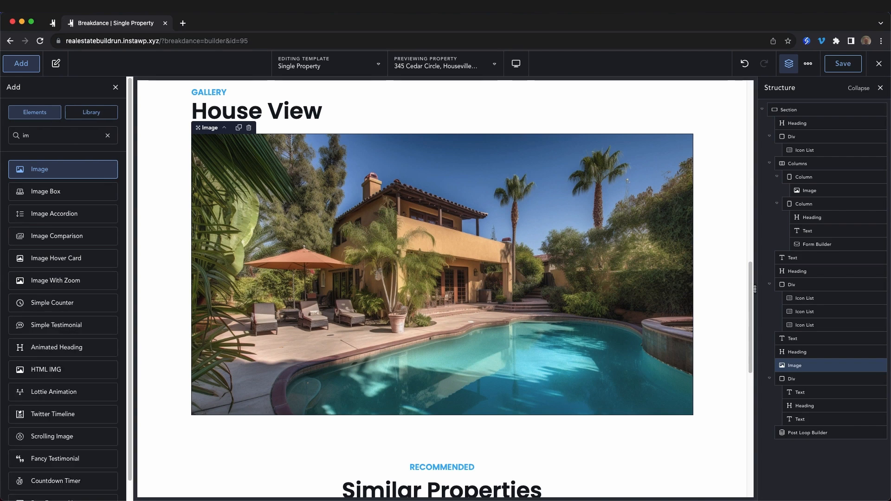
text(gallery)
click(52, 174)
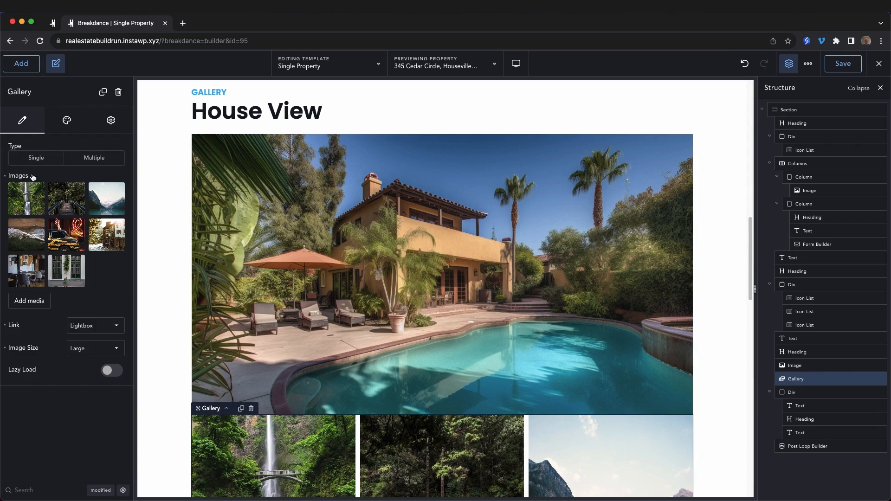
- Bind the gallery's images to the ACF property field Images, and delete the featured image under the House View heading
click(33, 177)
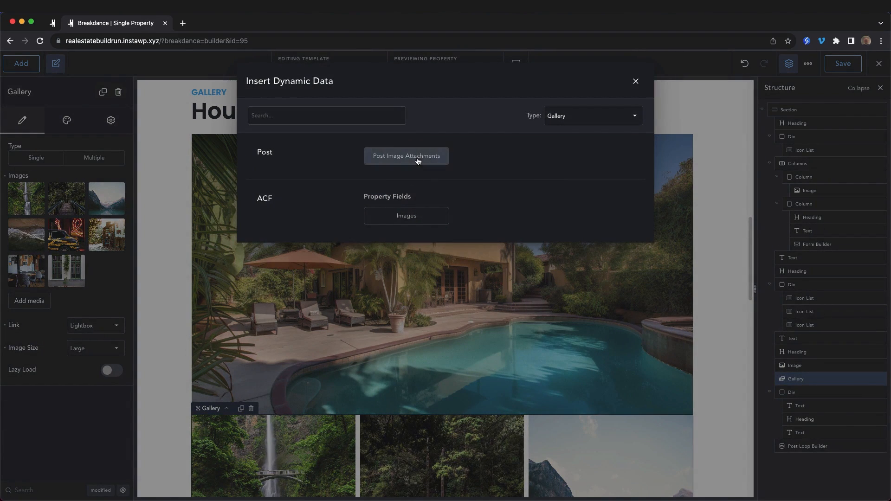
click(419, 219)
click(414, 241)
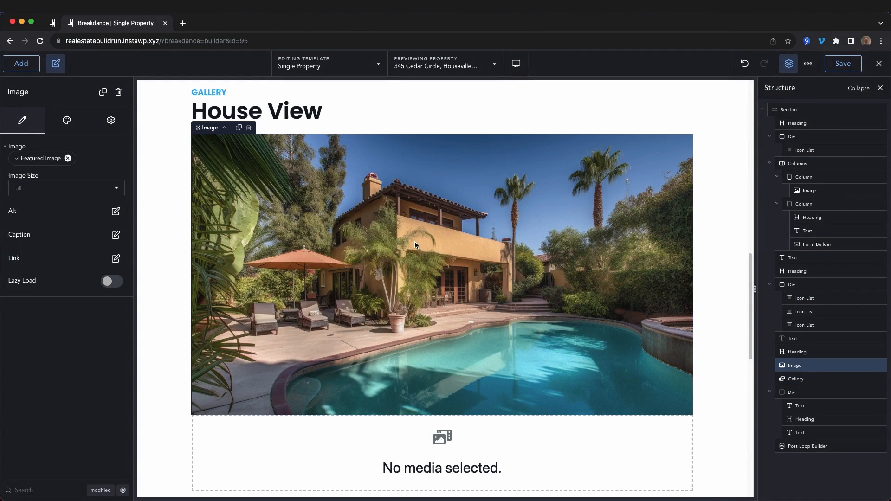
click(248, 127)
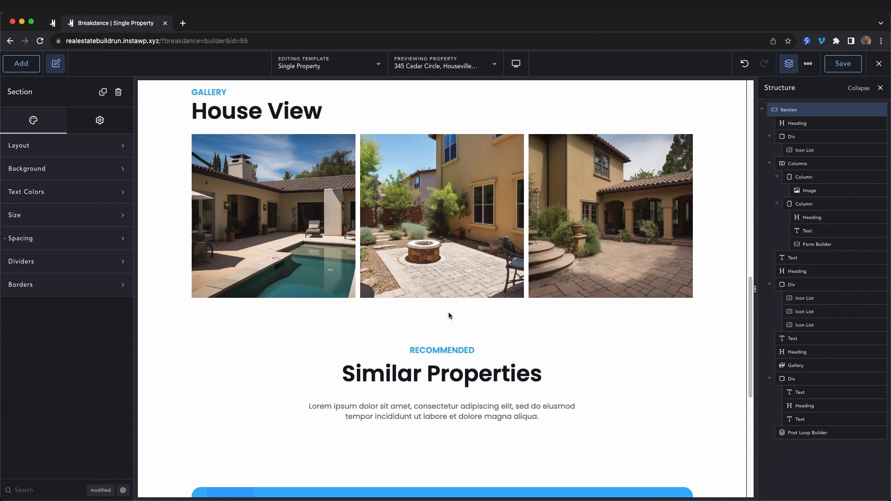
- Delete the icon list block with the property features and its "Feature You Get" heading
scroll(445, 313, up, 2)
scroll(440, 317, up, 4)
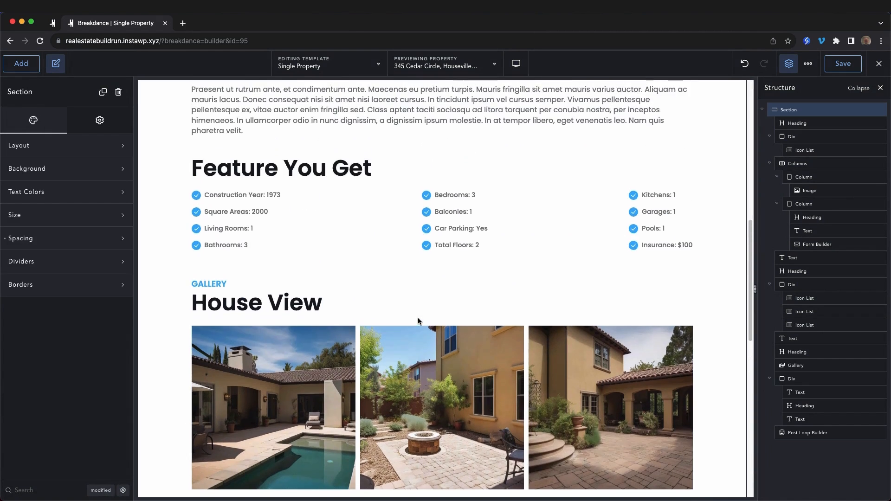
click(367, 299)
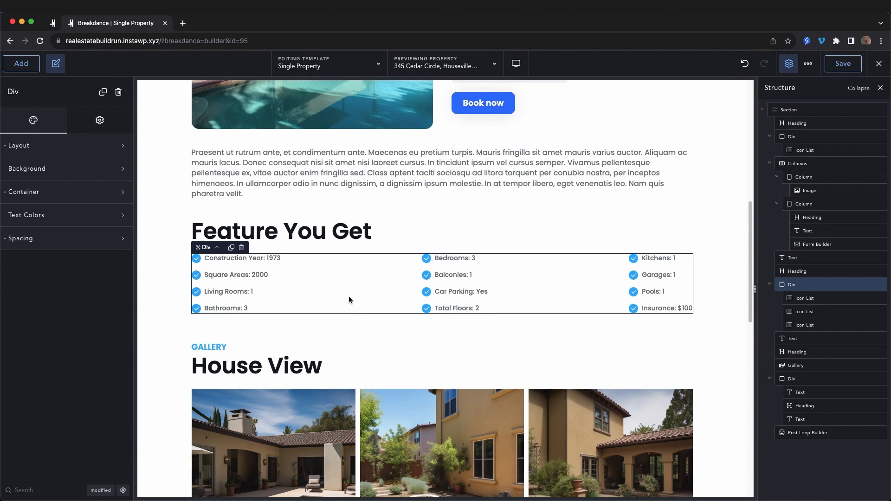
click(118, 91)
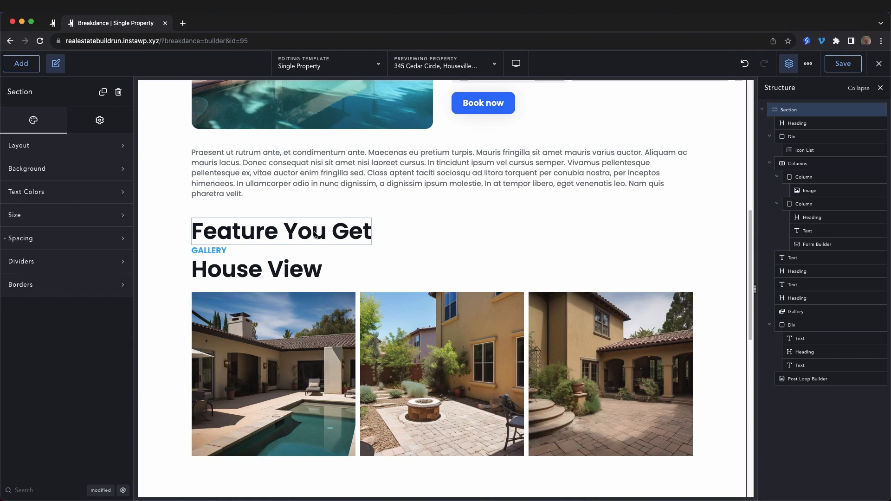
click(278, 232)
click(118, 91)
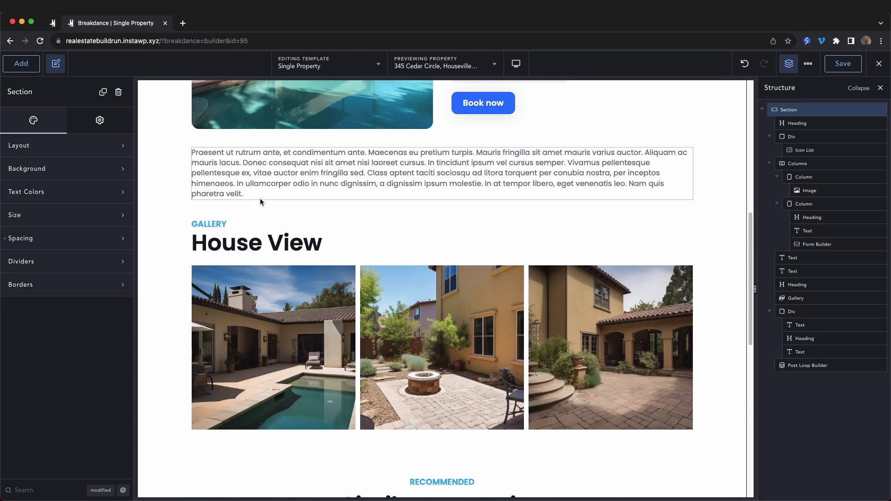
- Duplicate the "Gallery" label and "House View" heading, and arrange the copies as two label-and-heading pairs
click(207, 224)
click(244, 241)
click(230, 224)
click(220, 223)
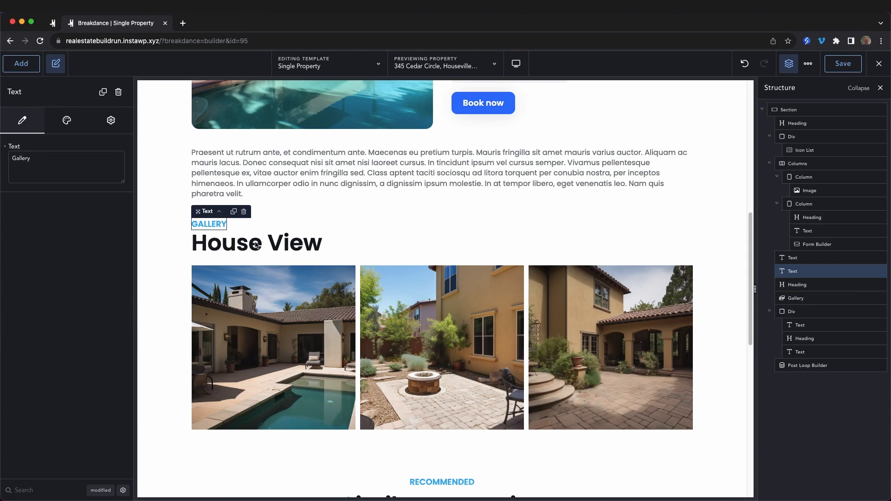
key(super+d)
click(248, 257)
key(super+d)
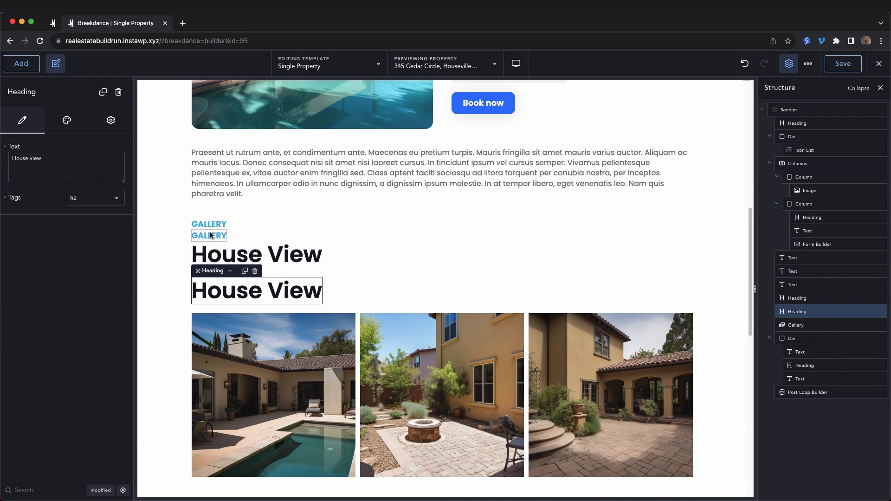
drag(210, 232, 208, 275)
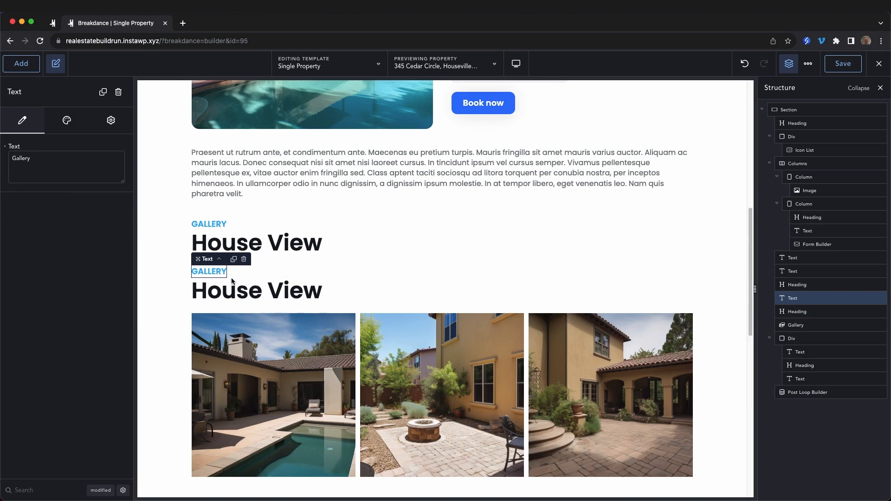
- Change the upper pair's heading to "Wonderful Perks" and its label to "Features"
click(244, 242)
triple_click(254, 243)
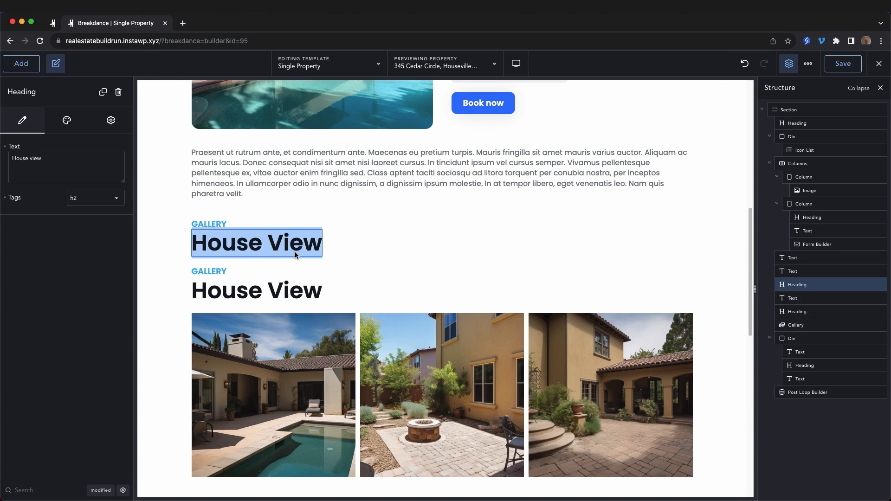
text(Wonderful Perks)
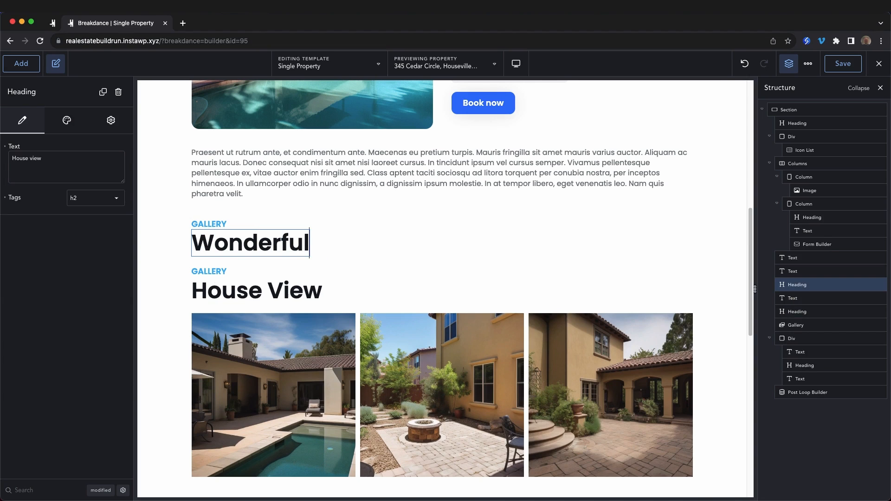
double_click(220, 227)
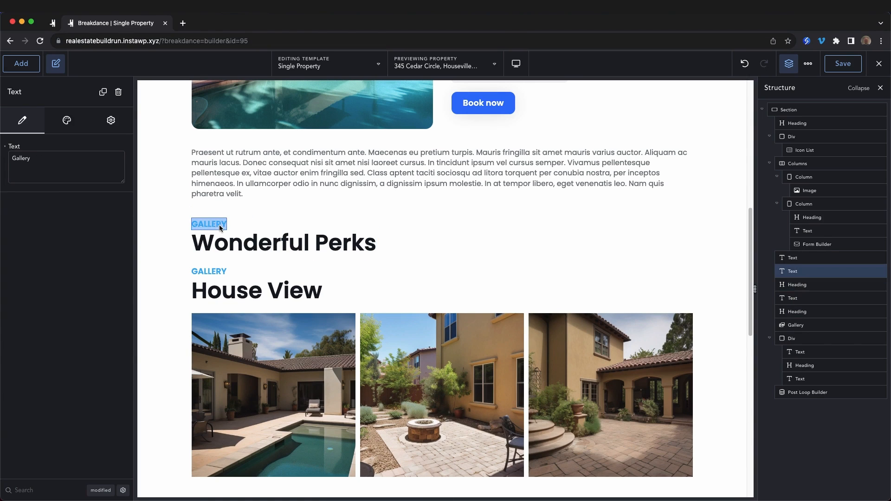
text(Features)
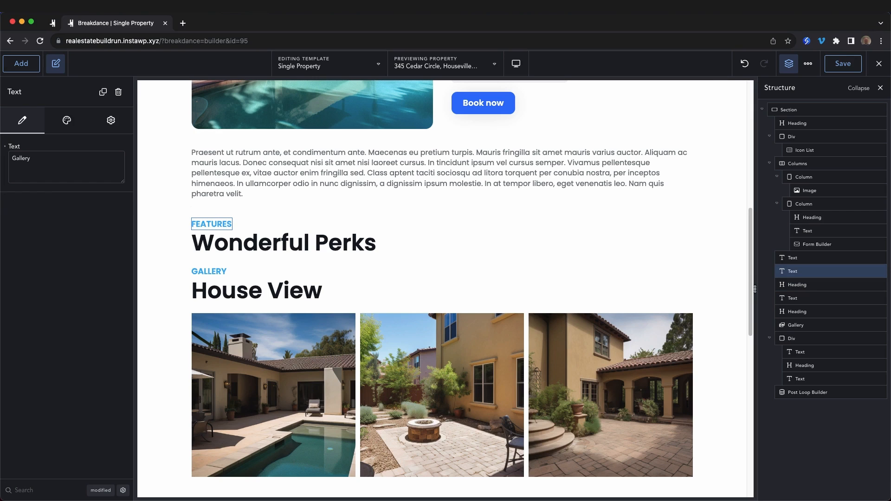
click(311, 252)
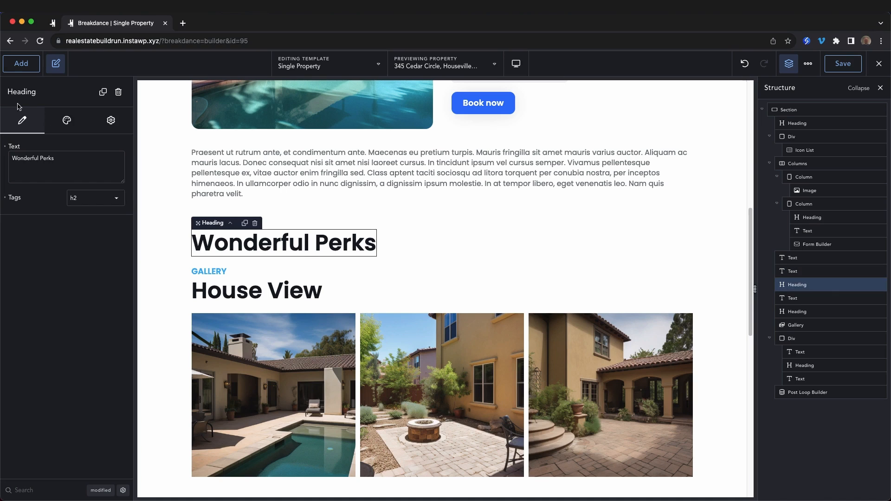
- Browse the Single Property and Home pages of the Divine Real Estate design library for a block suited to property features
click(21, 64)
click(91, 112)
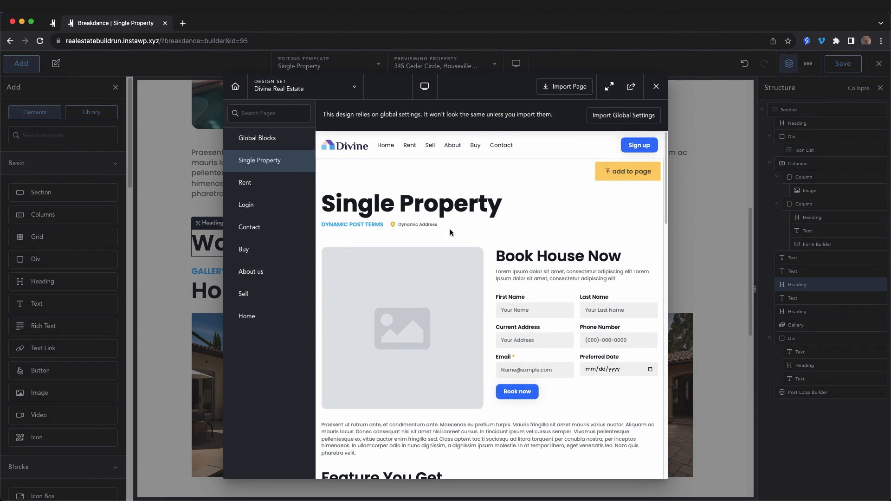
scroll(431, 247, down, 5)
scroll(431, 250, down, 10)
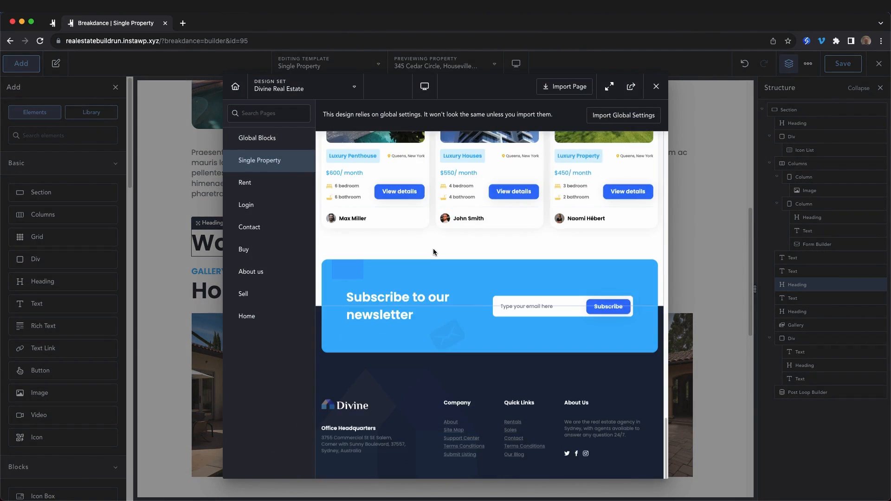
scroll(433, 250, up, 5)
scroll(434, 254, up, 5)
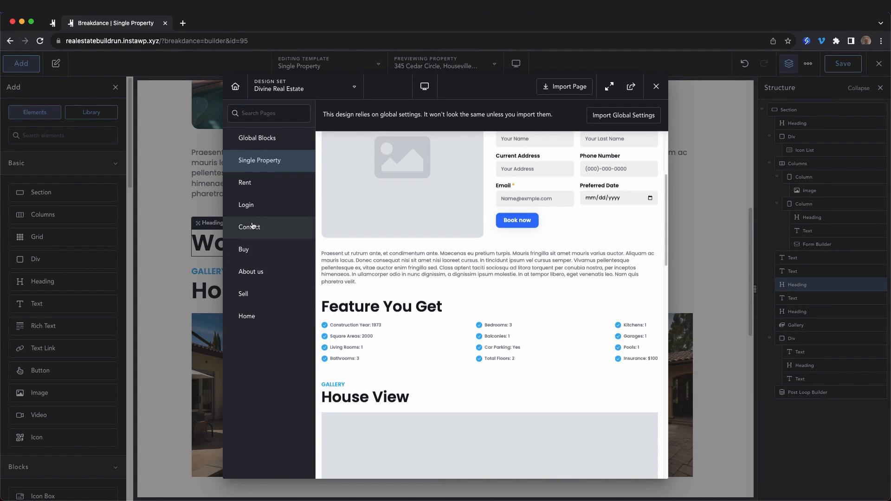
click(247, 316)
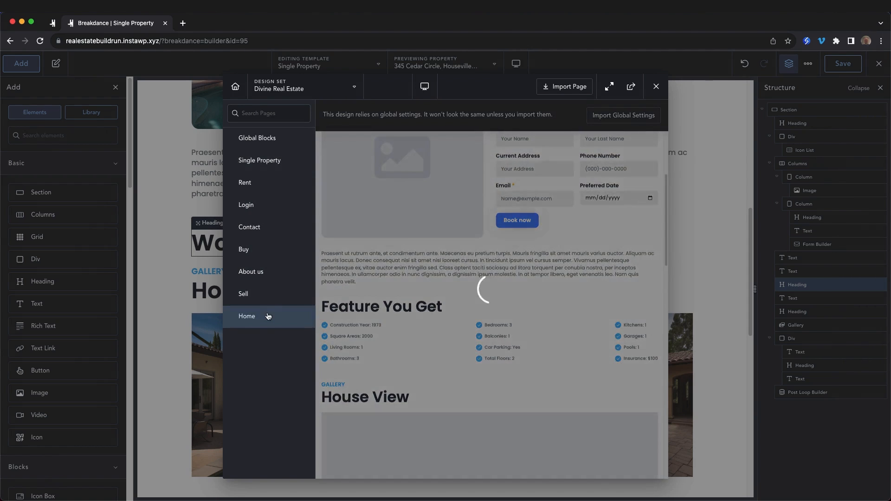
scroll(512, 288, down, 10)
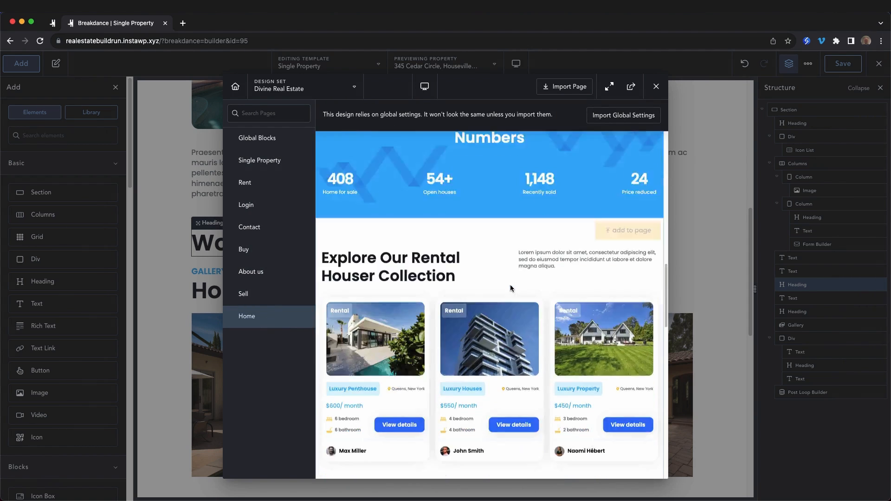
scroll(511, 288, down, 10)
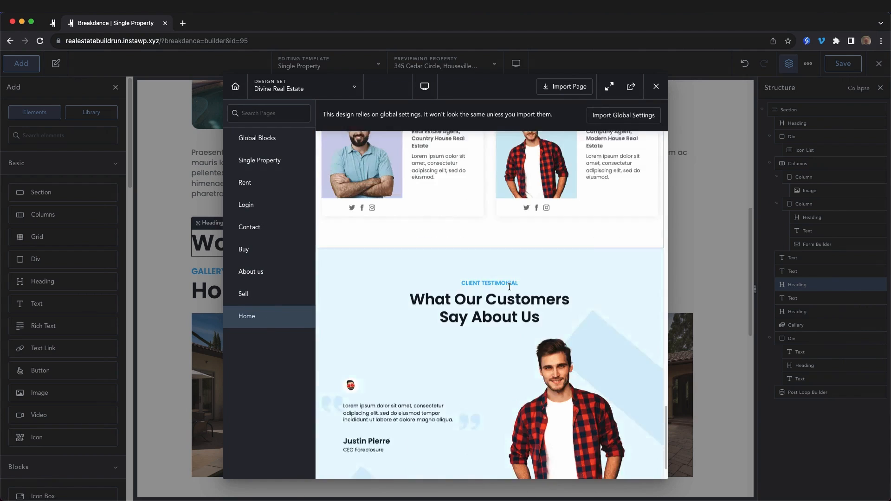
- Add the Sell page's section containing "Post Property Ad To Sell Or Rent Online For Free!" and "How It Works" to the template
click(248, 290)
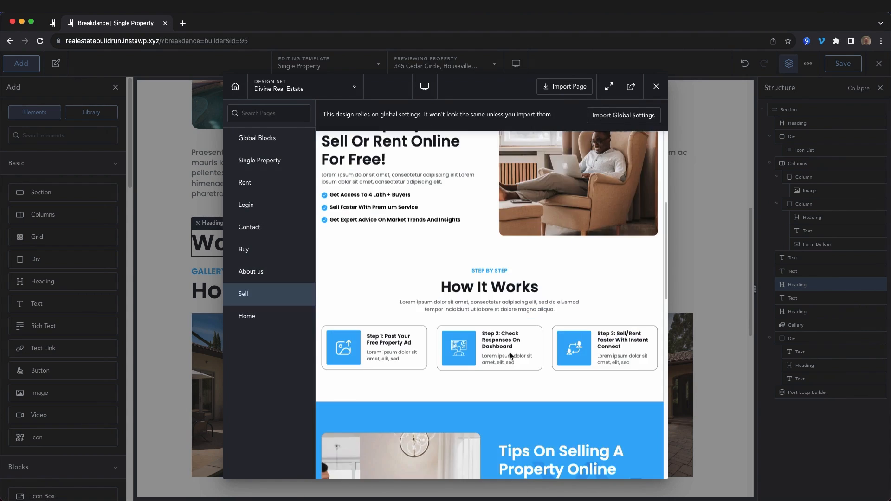
scroll(580, 316, down, 2)
scroll(623, 236, up, 5)
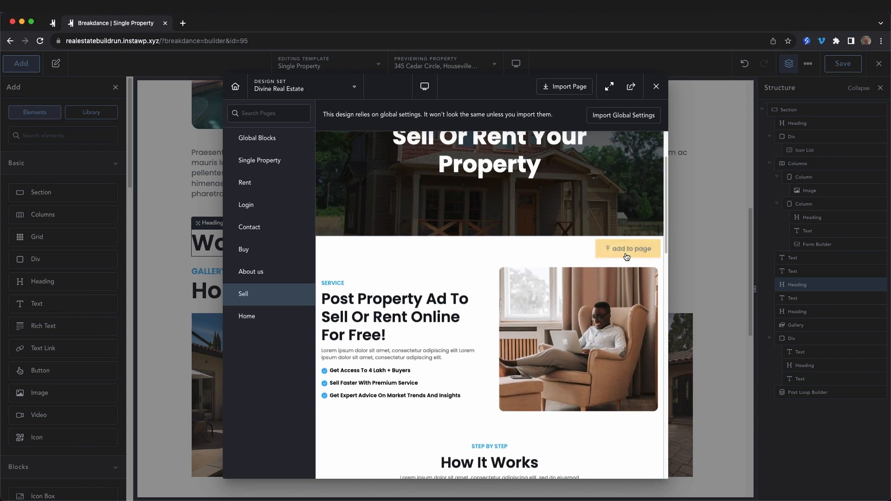
click(627, 250)
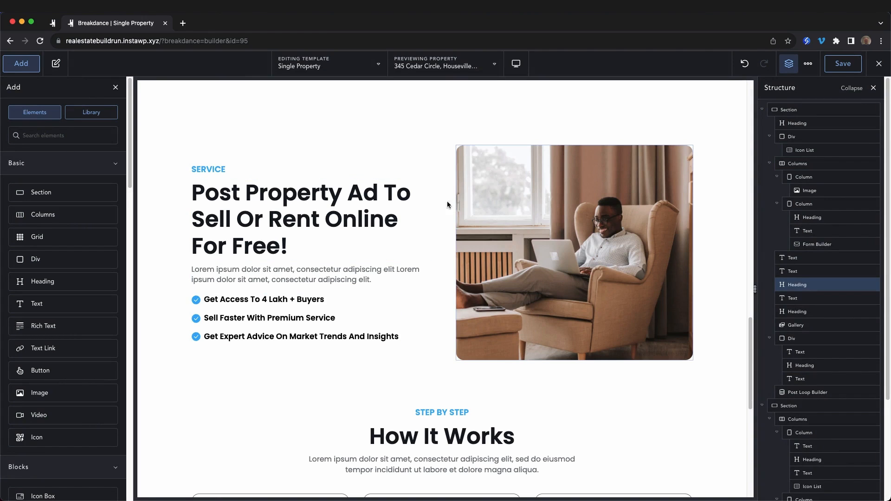
- Delete the "Post Property Ad To Sell Or Rent Online For Free!" columns from the imported section
scroll(441, 222, up, 1)
click(440, 226)
key(Delete)
key(Delete)
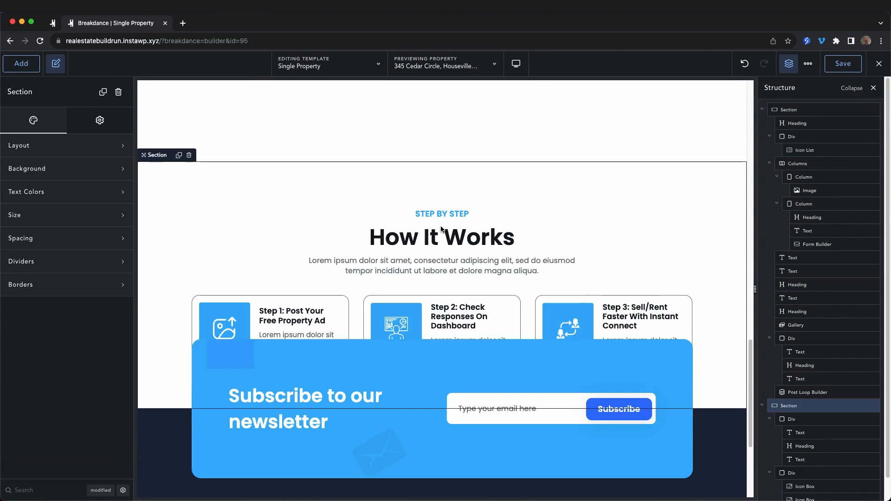
- Move the "How It Works" intro block beneath the Wonderful Perks heading and delete it there
click(578, 218)
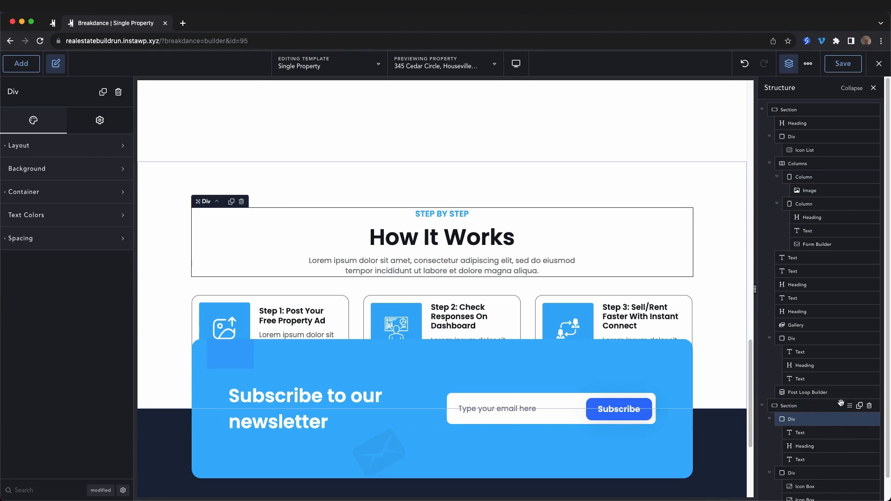
click(762, 111)
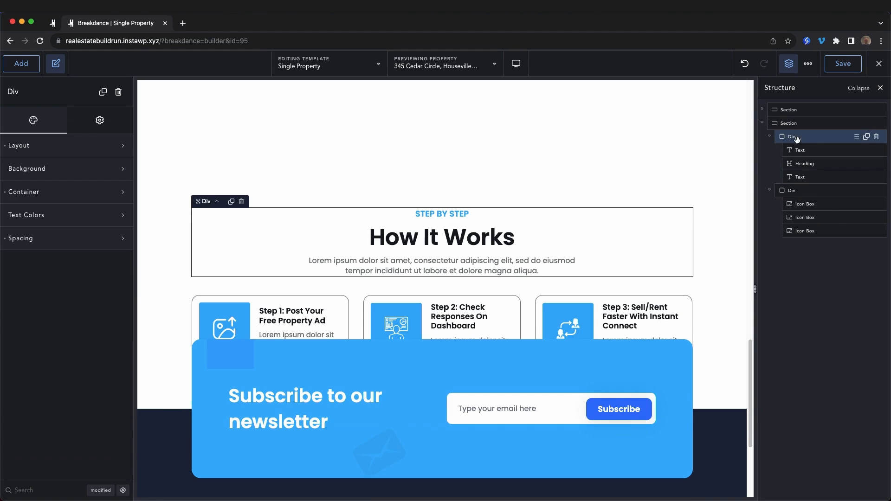
click(763, 111)
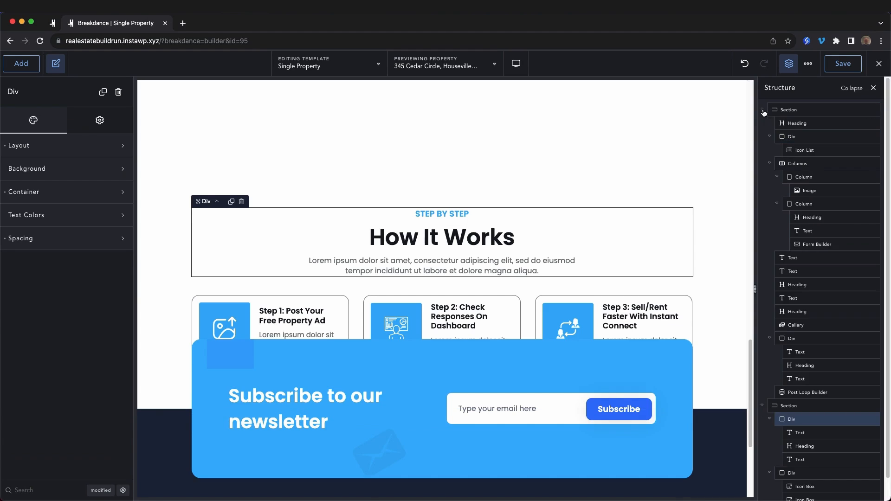
click(792, 414)
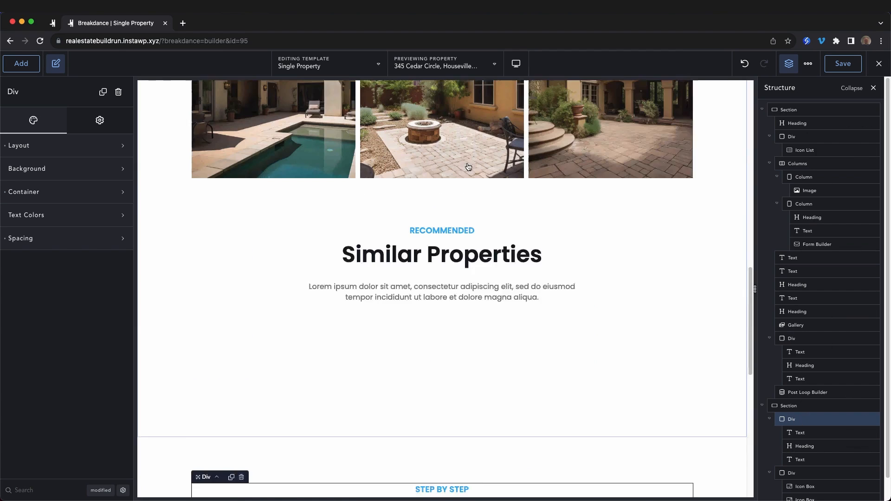
scroll(341, 284, up, 4)
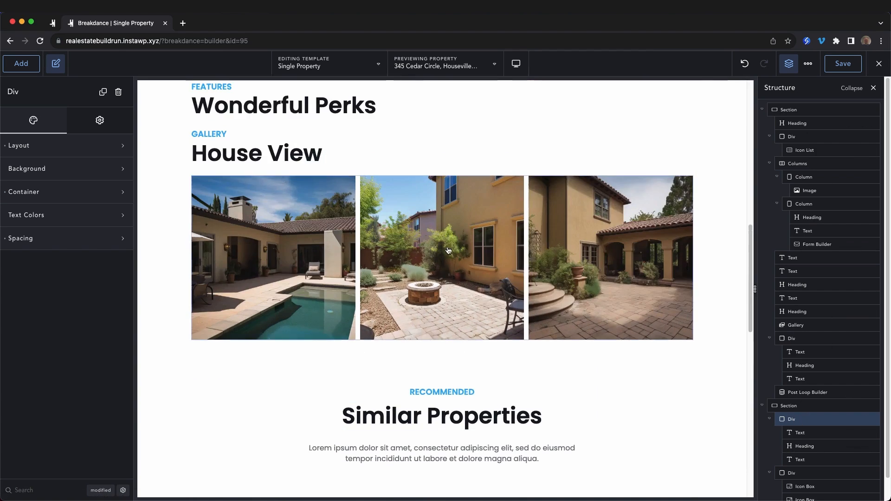
click(290, 105)
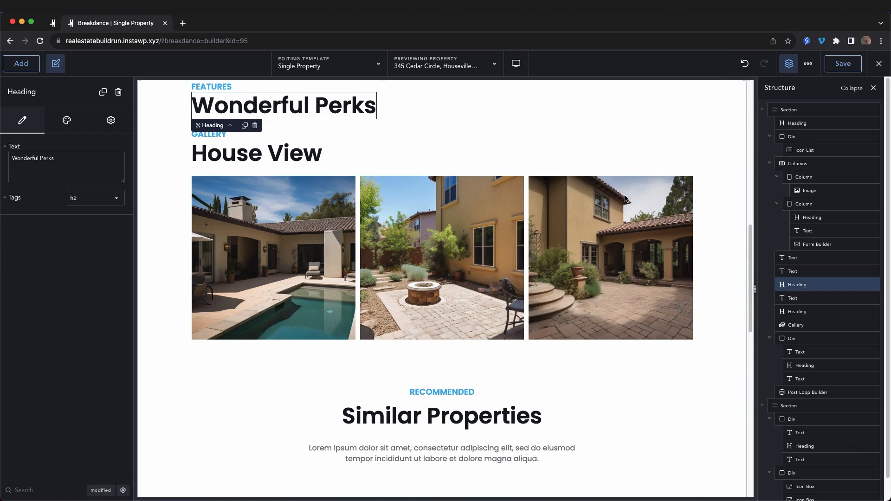
drag(792, 417, 798, 293)
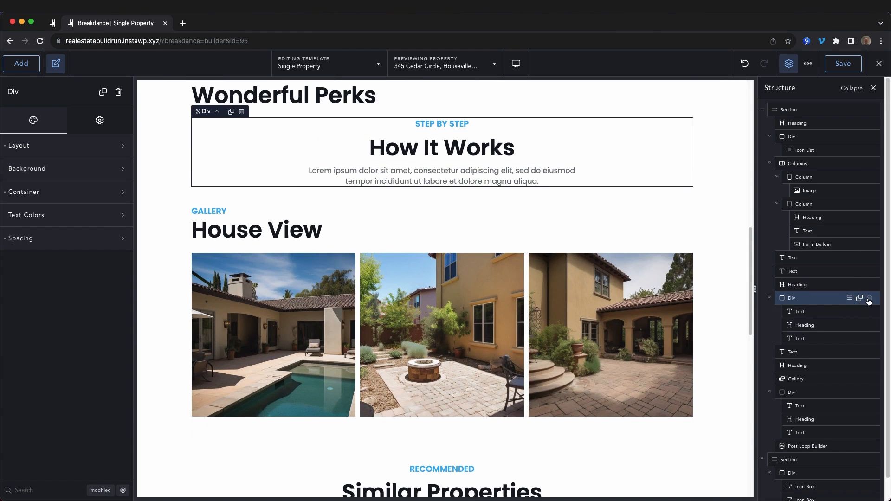
click(869, 298)
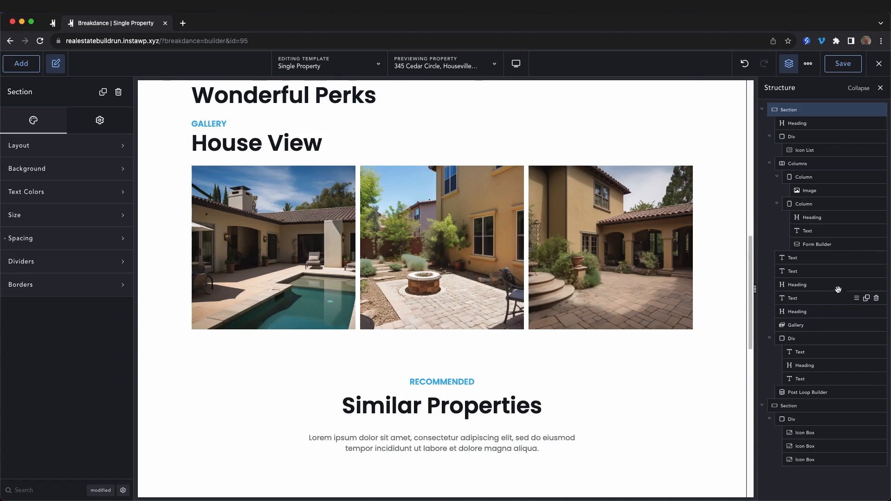
- Move the block of three step icon boxes from the imported section to directly below the Wonderful Perks heading
click(796, 420)
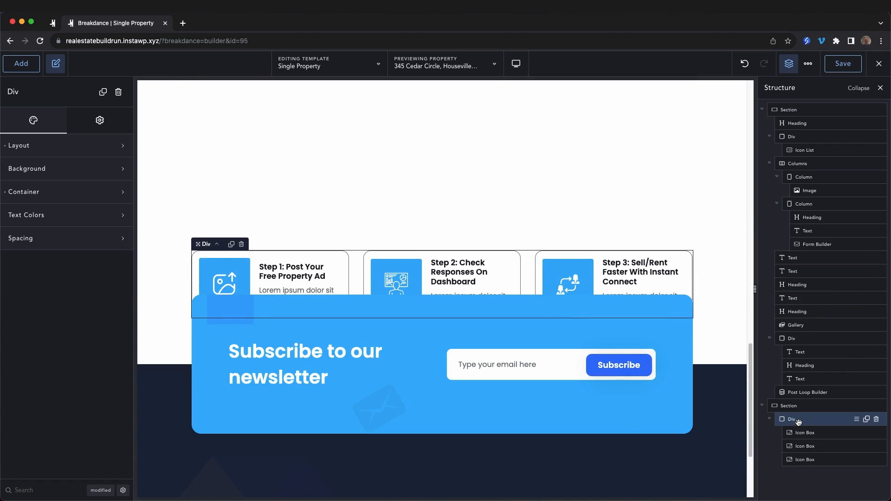
drag(798, 420, 794, 298)
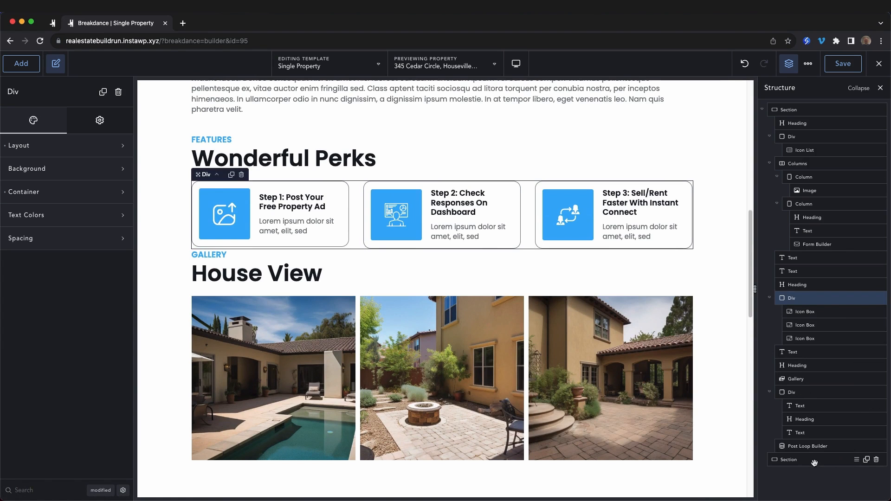
- Delete the leftover imported section at the end of the template's structure
click(875, 460)
scroll(456, 323, up, 10)
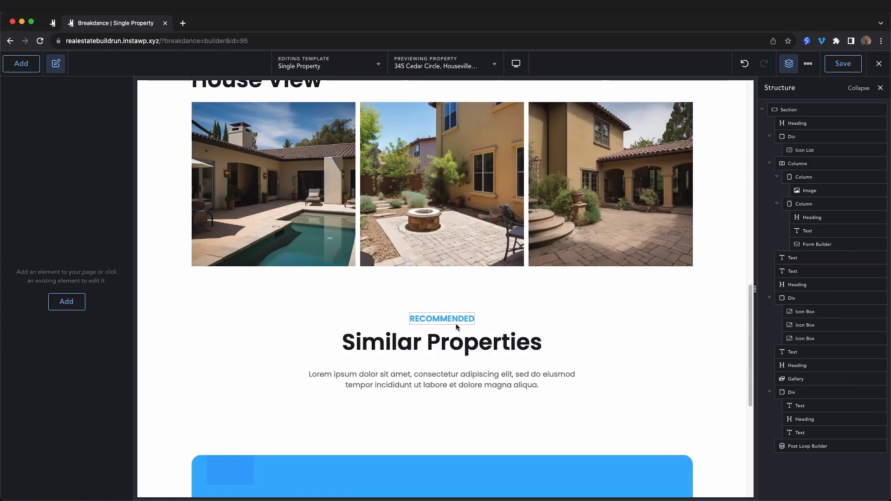
- Replace the icon of the first Wonderful Perks icon box with the landmark icon, found by searching for "land"
click(297, 325)
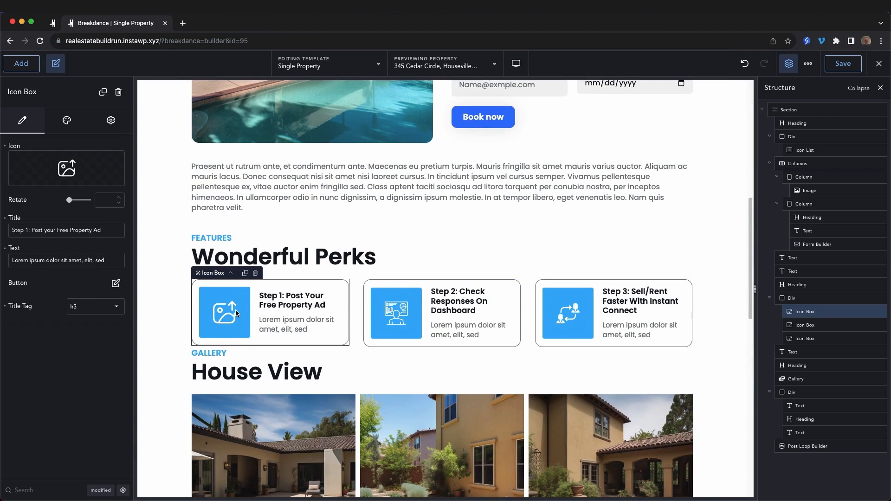
click(356, 314)
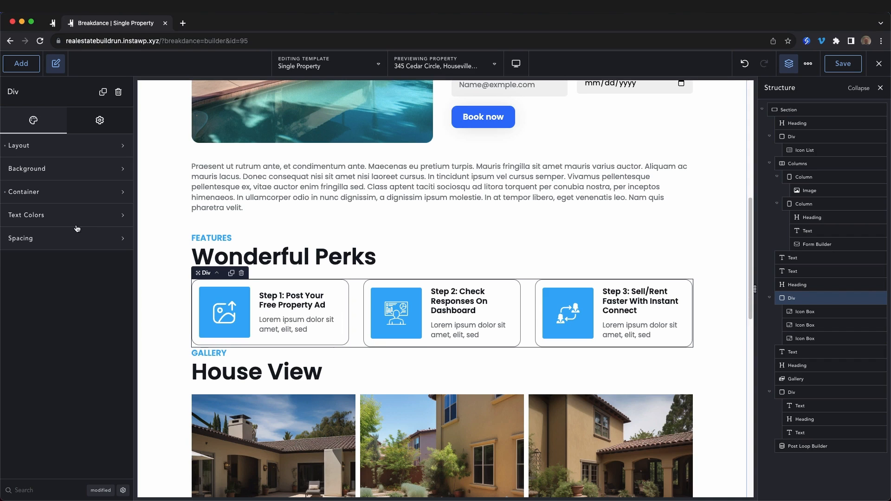
click(274, 318)
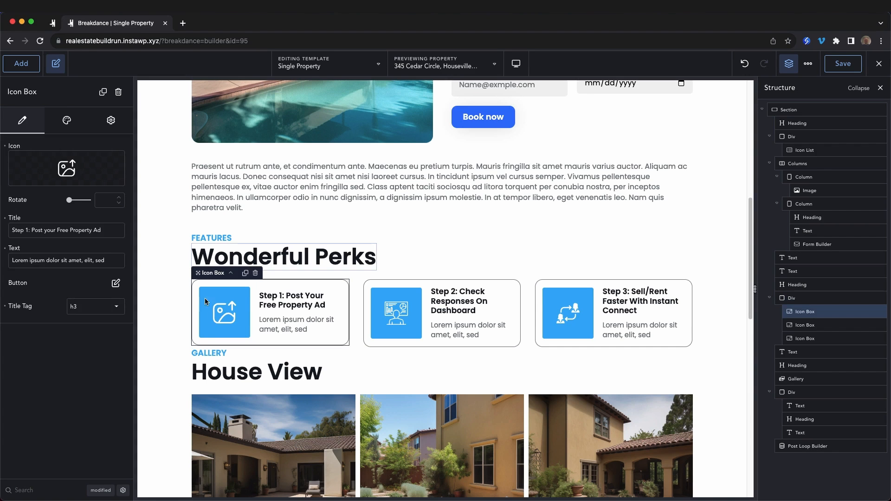
click(60, 168)
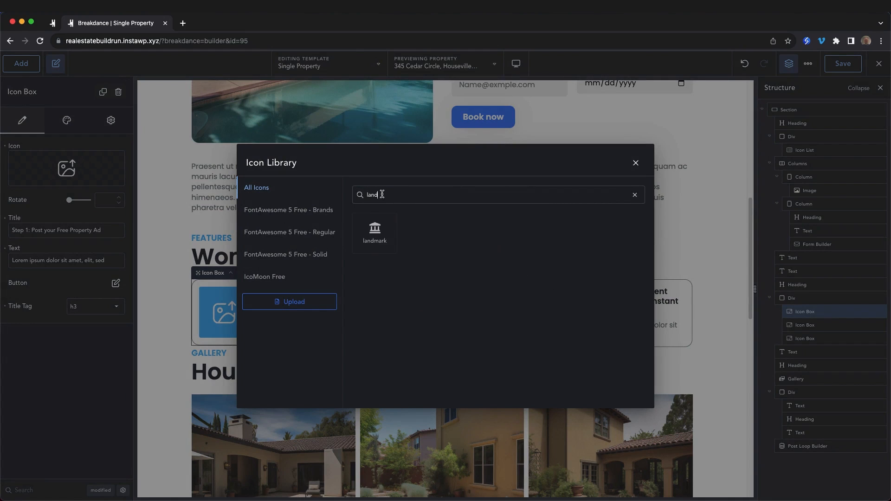
click(374, 230)
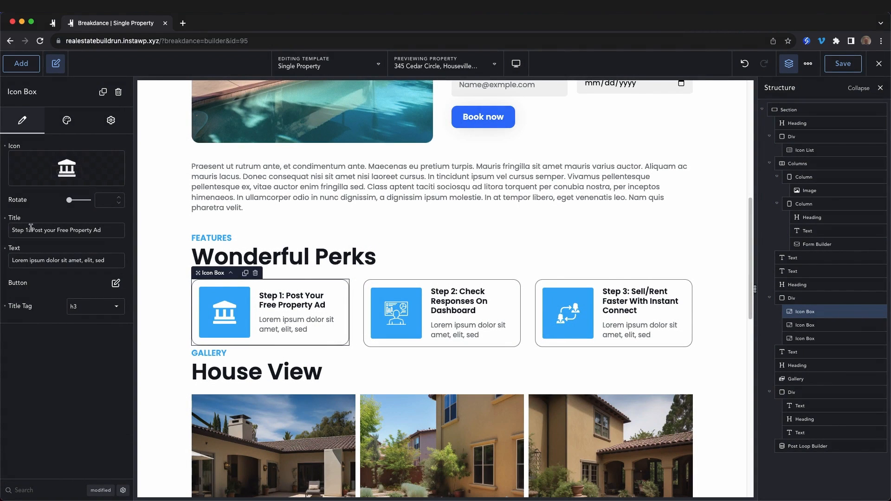
- Set the first icon box's title to the dynamic Acreage field with "Acres" appended
triple_click(83, 232)
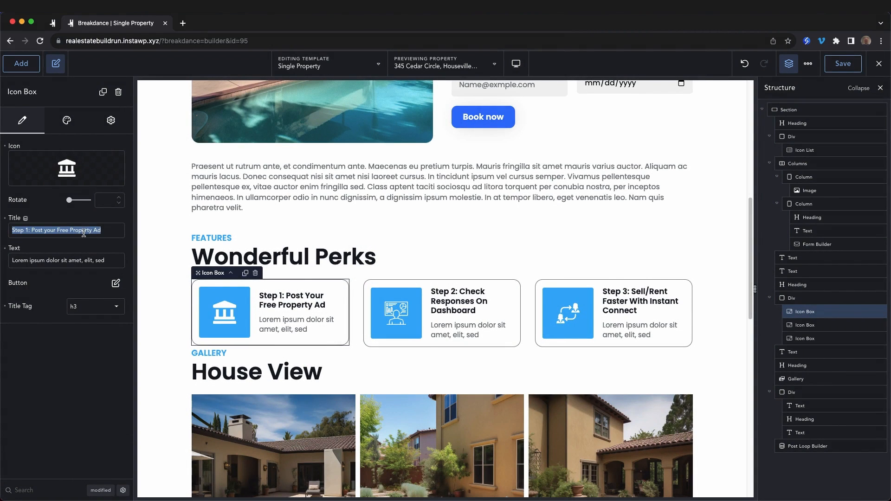
click(26, 219)
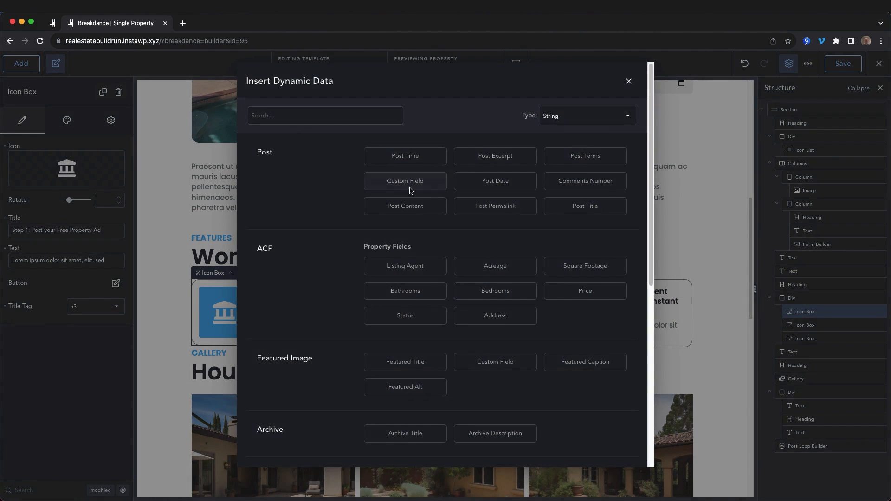
click(501, 269)
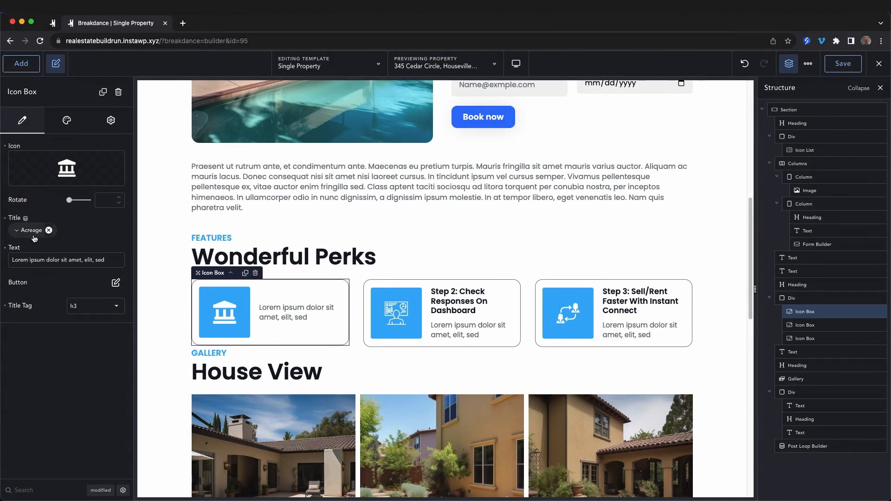
click(19, 231)
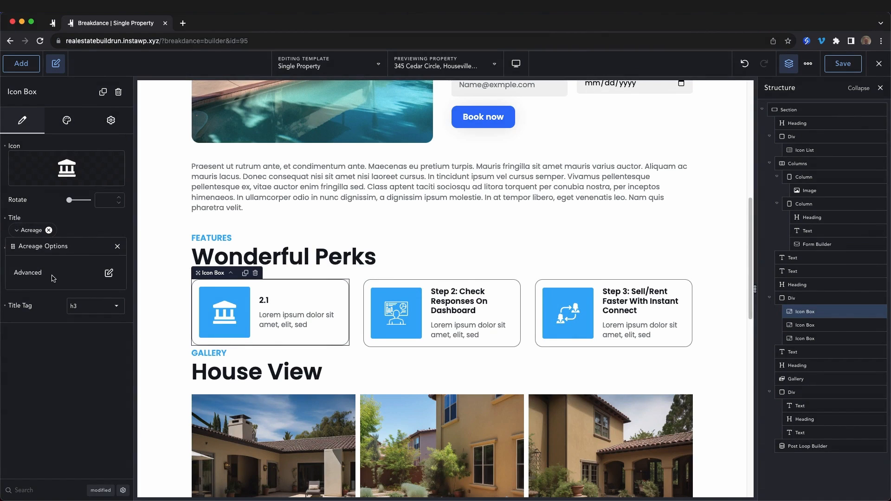
click(109, 273)
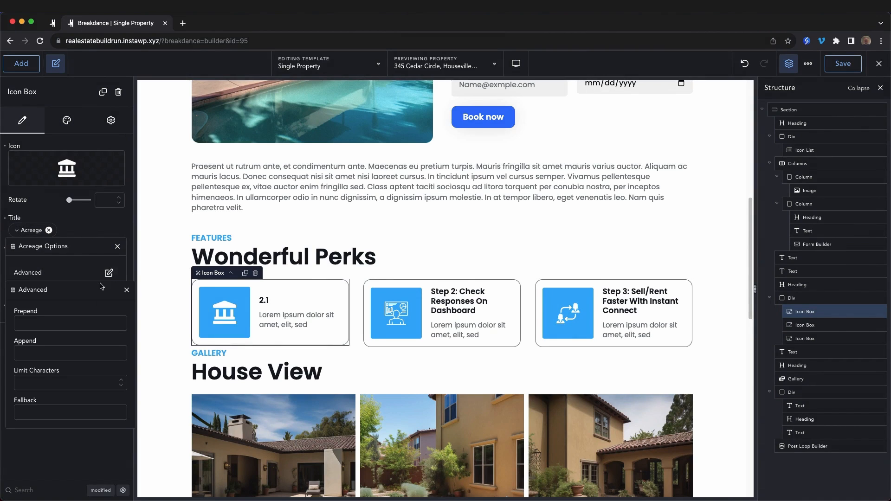
click(50, 355)
text(Acres)
click(126, 290)
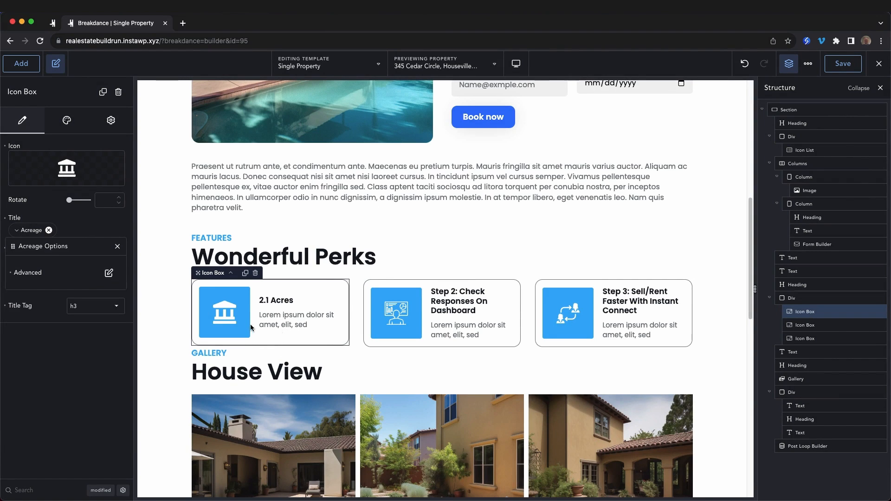
- Search the icon library for "house" and give the second icon box the house icon with a person inside
click(436, 310)
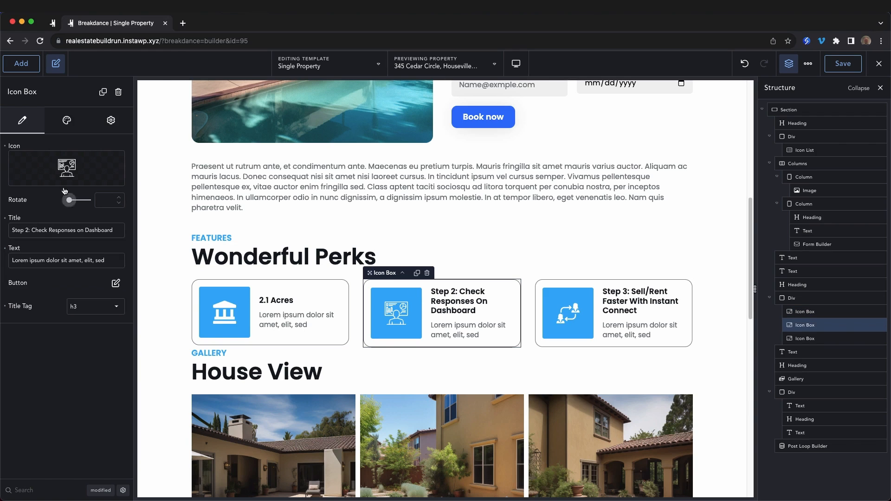
click(66, 168)
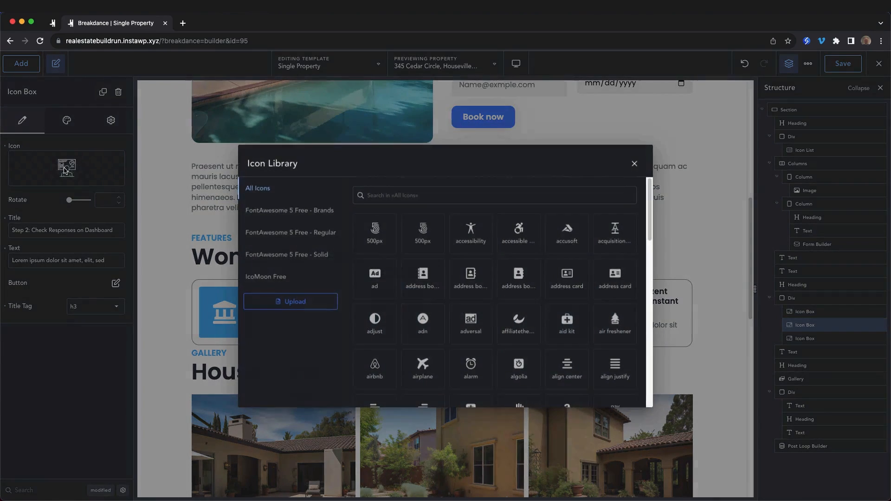
click(382, 194)
text(house)
click(424, 190)
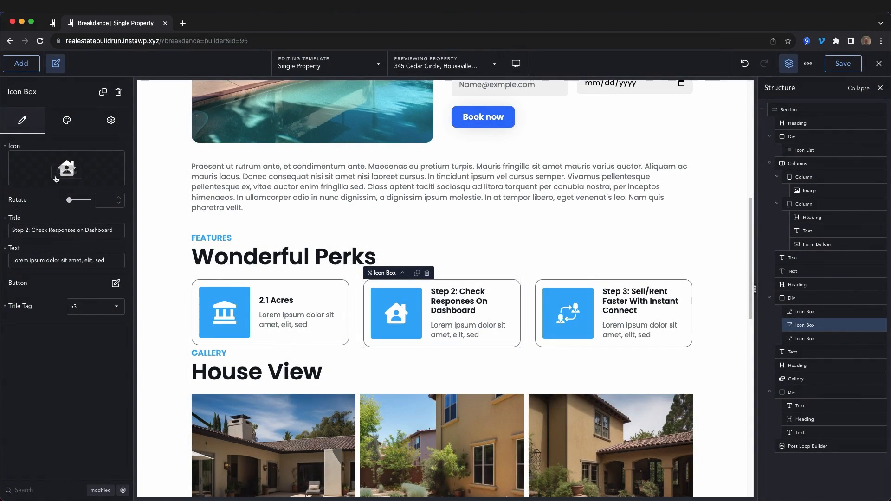
- Set the second icon box's title to the dynamic Square Footage field with "Square Feet" appended
click(26, 218)
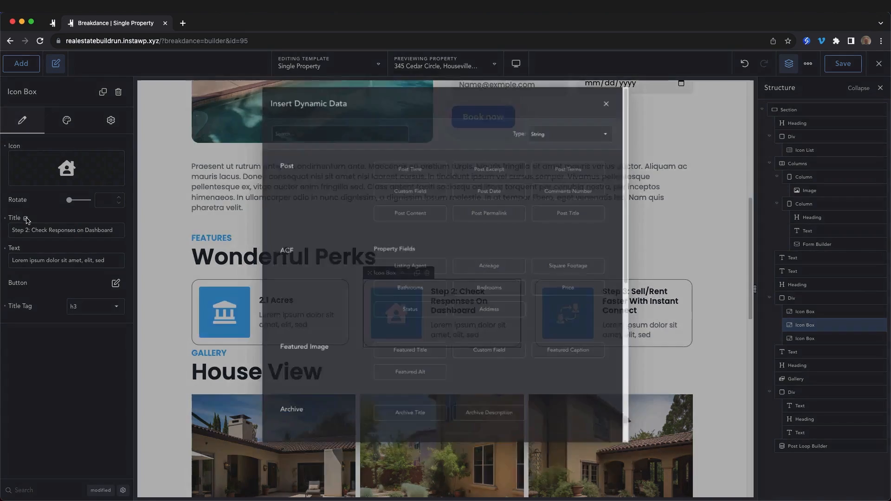
click(585, 267)
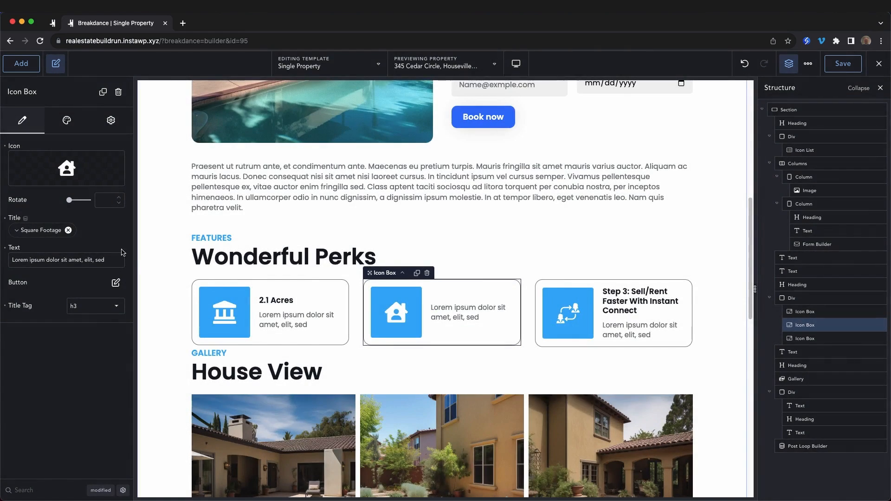
click(19, 231)
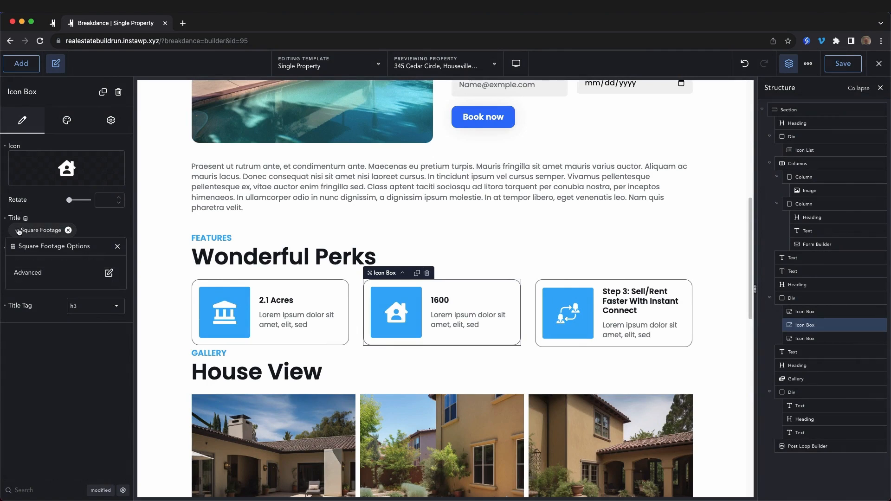
click(108, 273)
text(Square Feet)
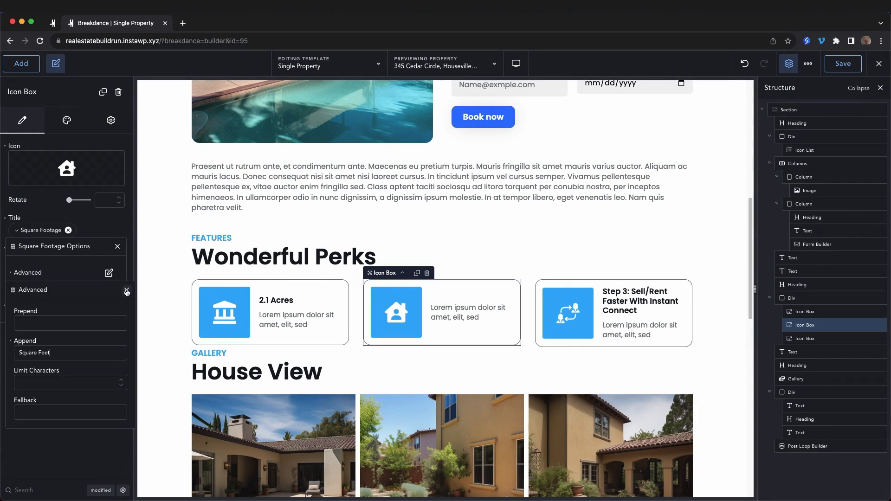
click(127, 291)
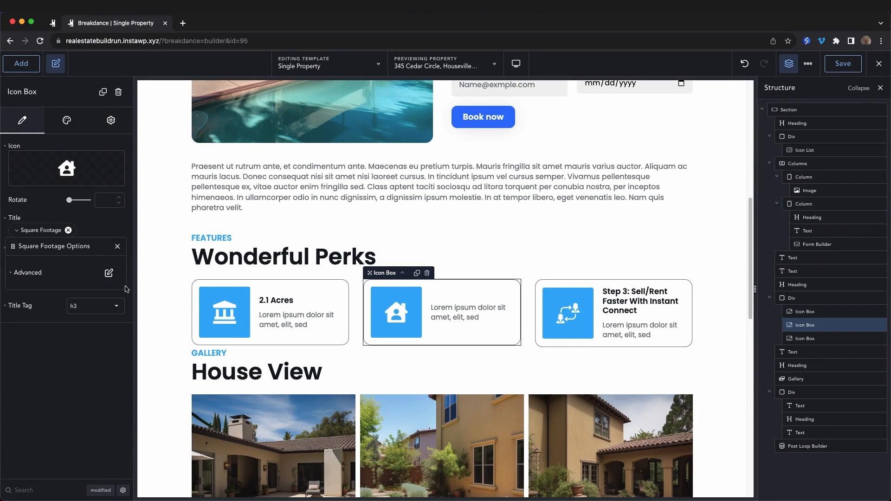
click(118, 246)
- Replace the third icon box's icon with the bed icon, found by searching for "bed"
click(688, 307)
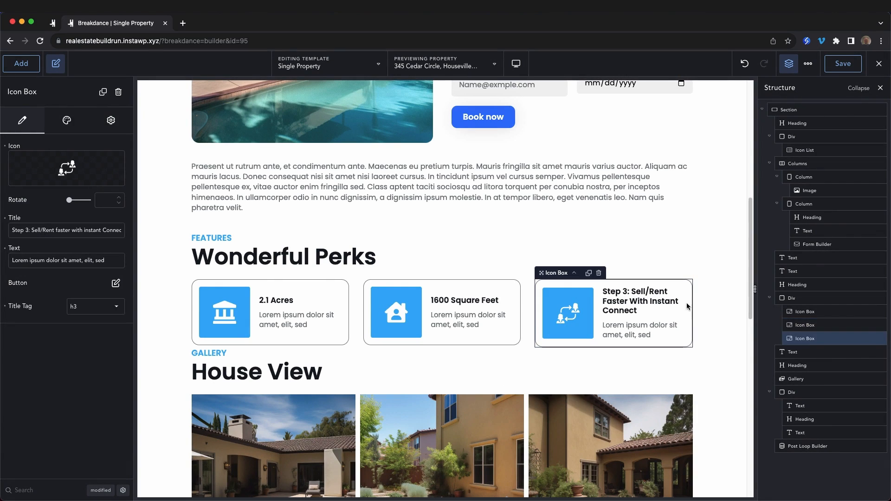
click(67, 174)
click(370, 199)
text(bed)
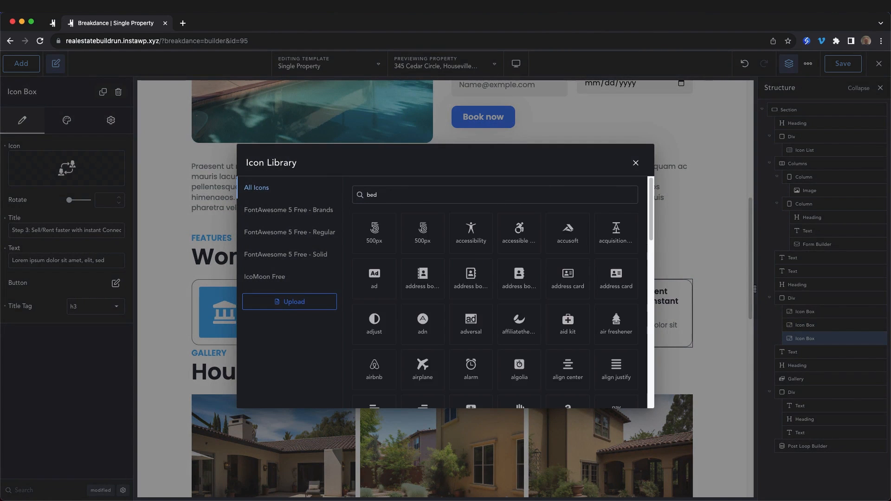
click(378, 234)
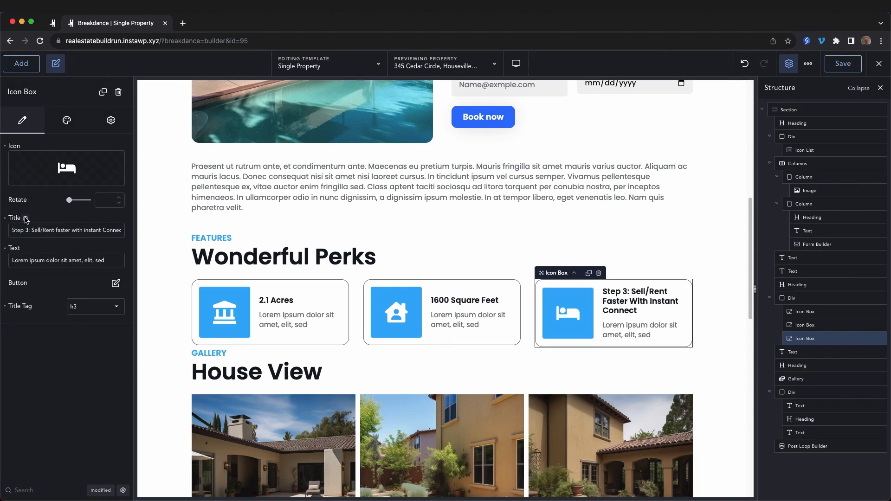
- Set the third icon box's title to the dynamic Bedrooms field with "Bedrooms" appended
click(26, 219)
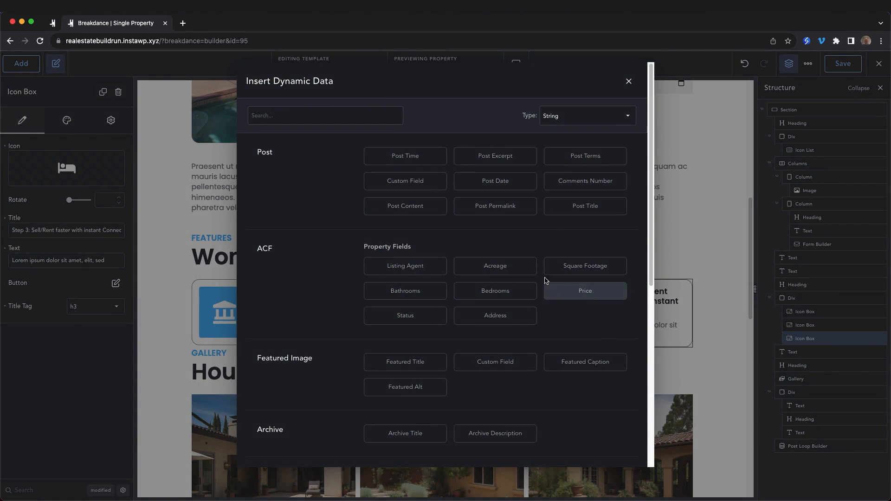
click(485, 292)
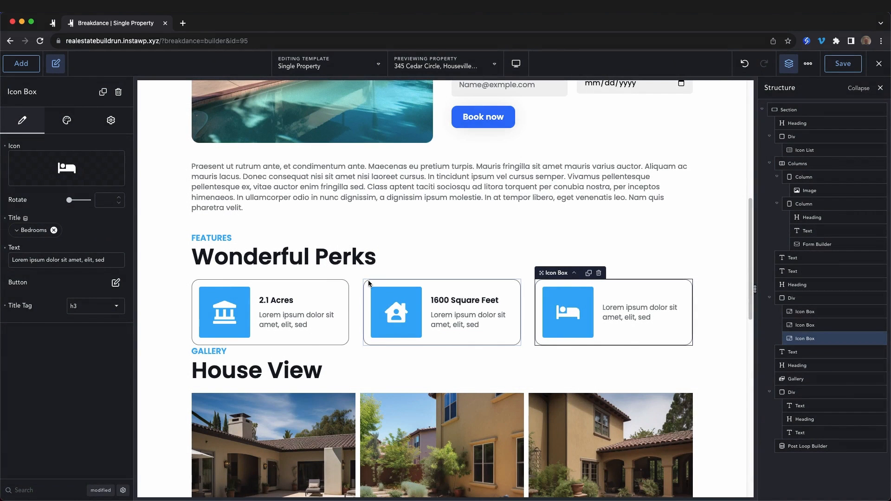
click(27, 230)
click(108, 272)
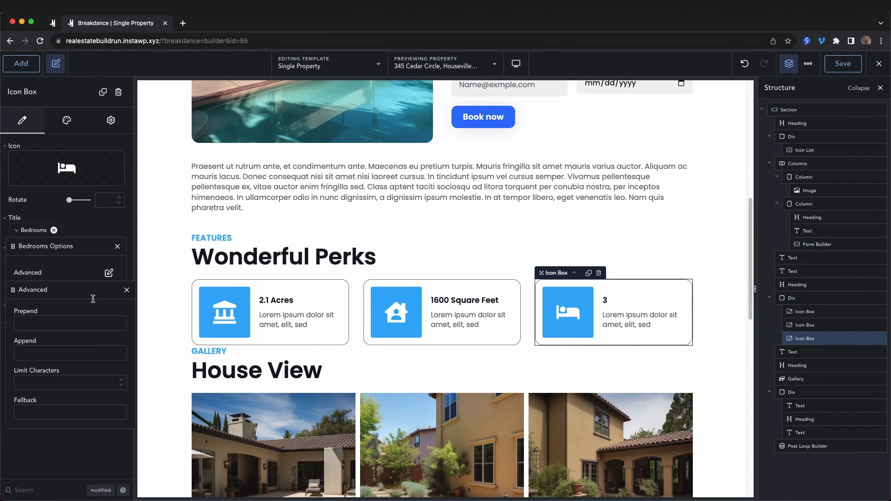
- Give the div holding the three icon boxes a bottom margin of 40 px and save the template
click(525, 334)
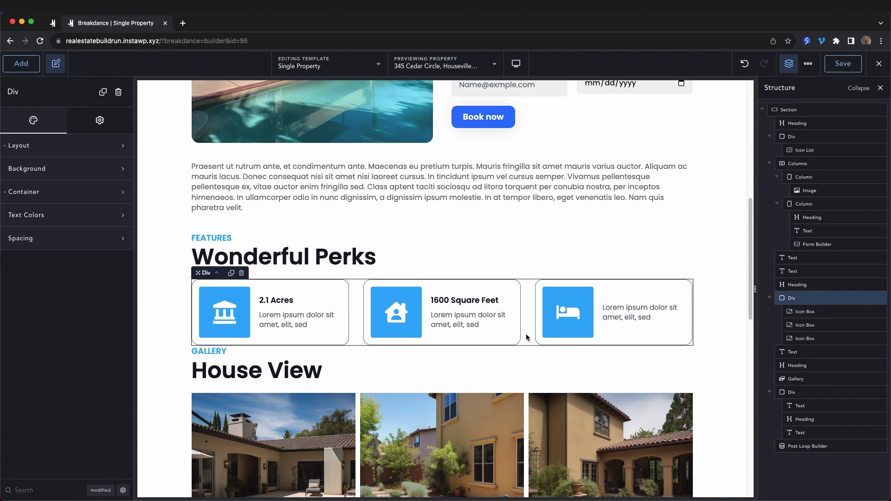
click(65, 238)
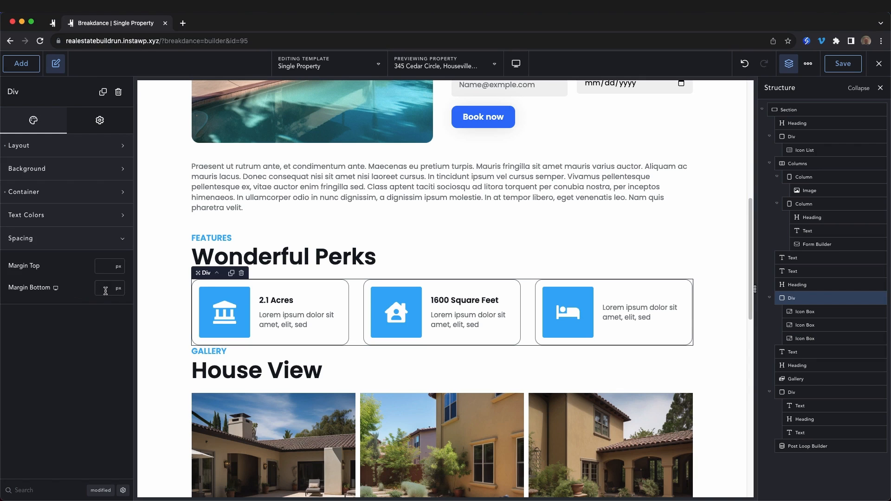
text(40)
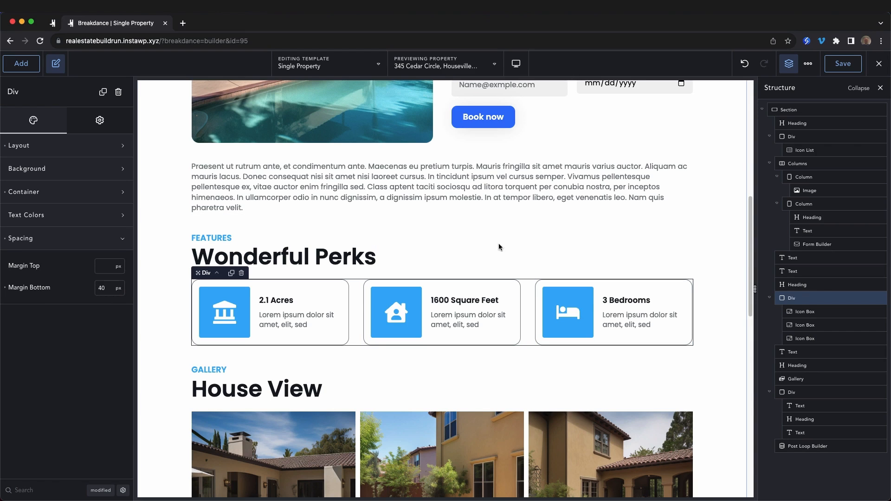
scroll(486, 255, down, 3)
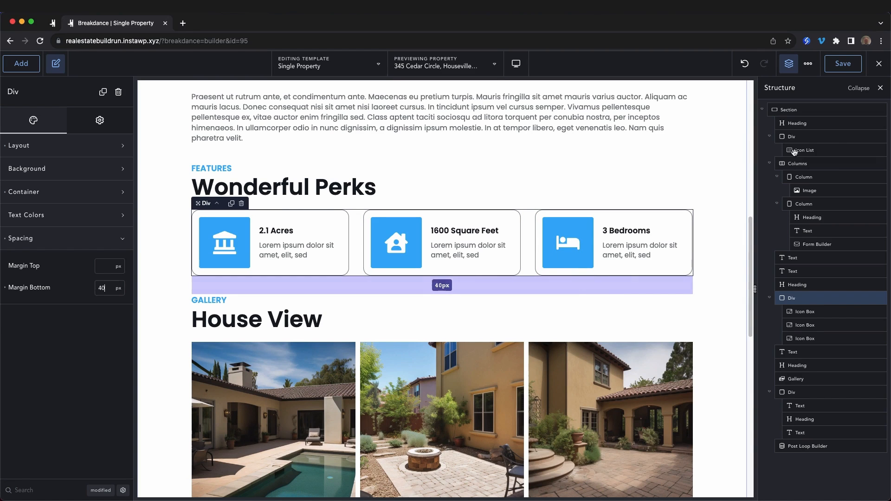
click(848, 70)
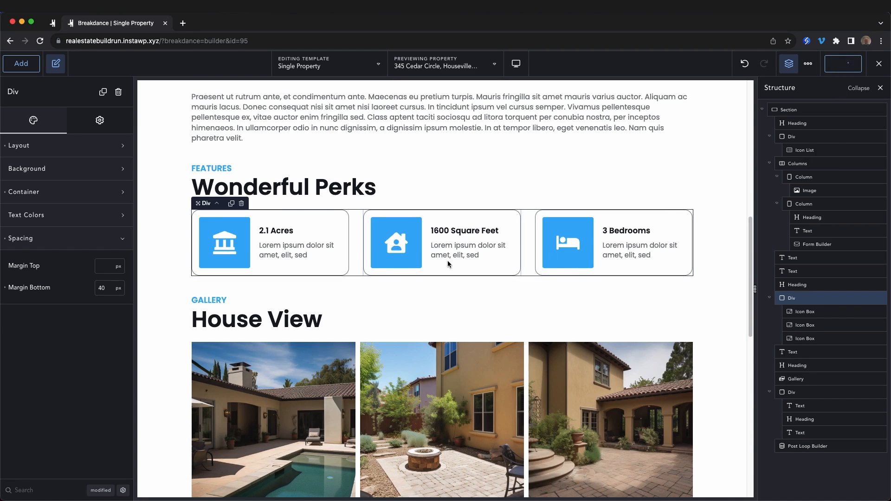
- Add a Google Map element directly below the description paragraph above the Features heading
scroll(527, 330, up, 3)
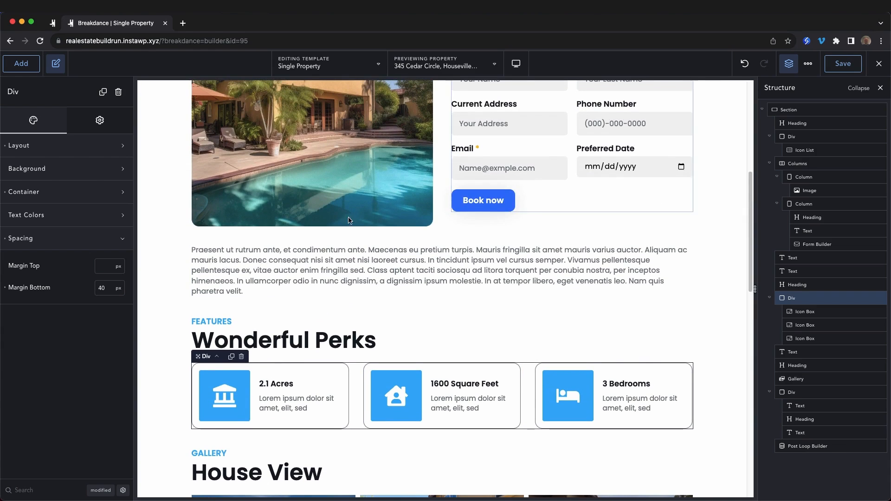
click(278, 282)
click(16, 66)
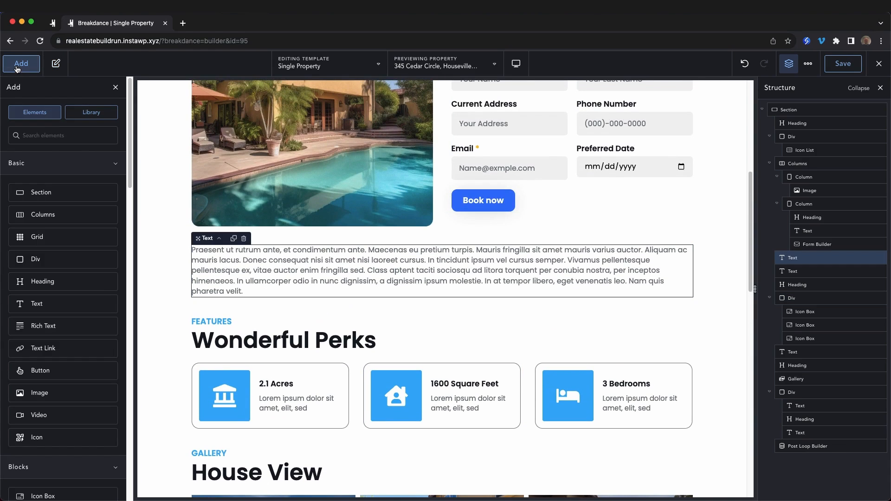
text(map)
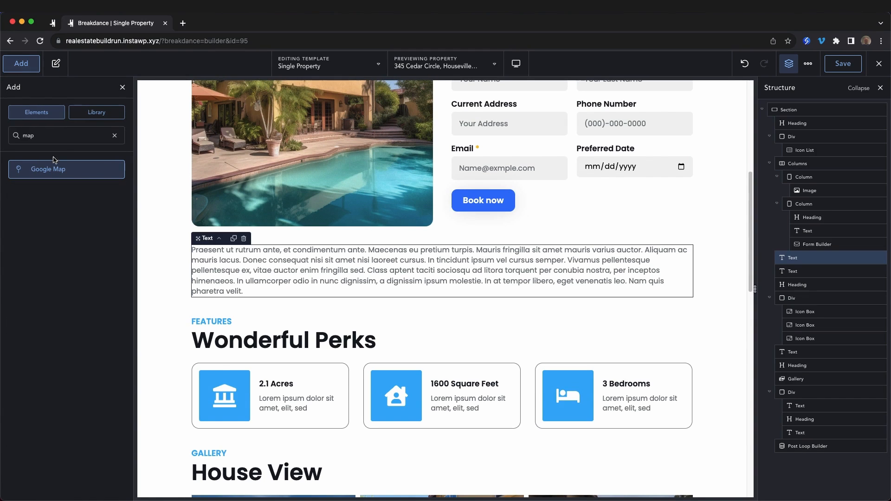
click(54, 168)
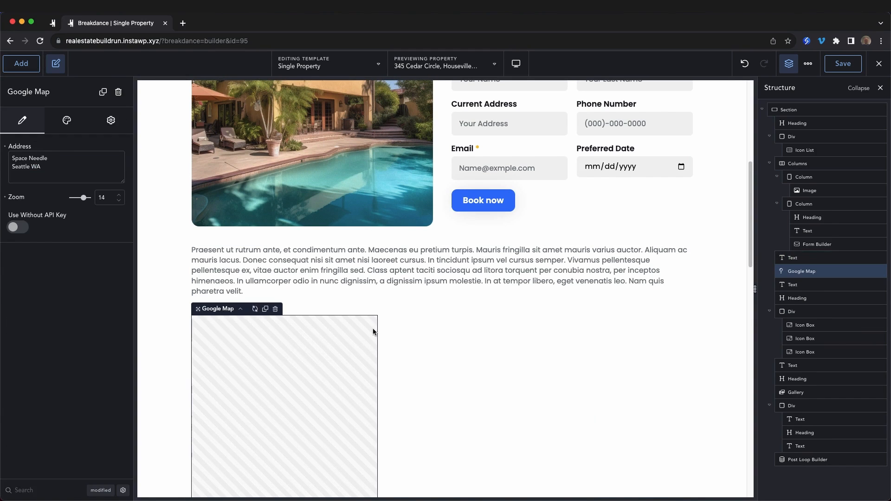
- Let the Google Map work without an API key and set its address to the dynamic ACF Address field
scroll(386, 303, down, 3)
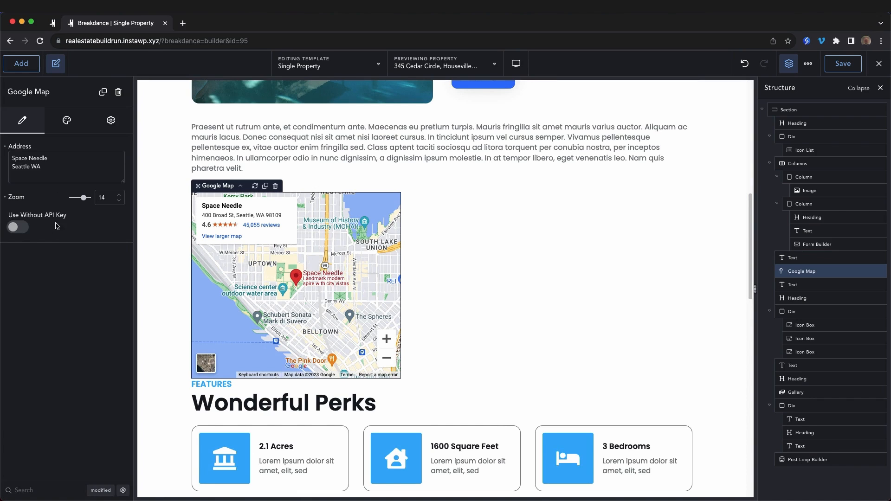
click(19, 227)
click(36, 148)
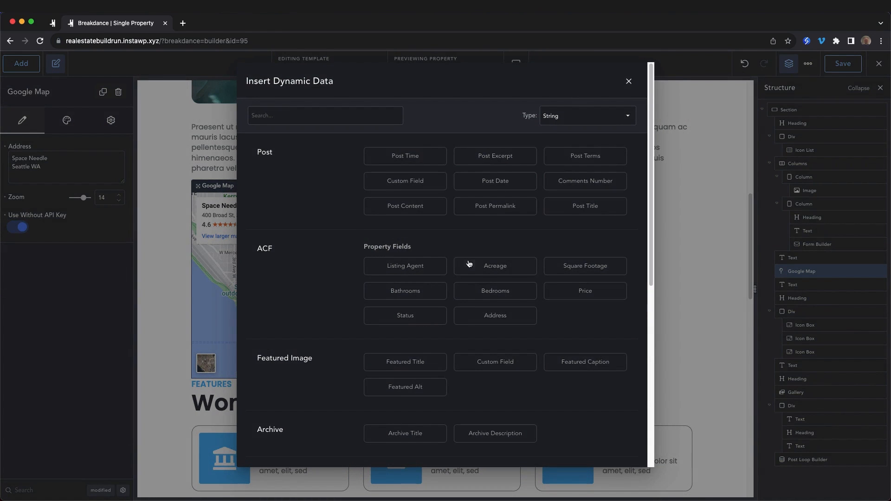
click(510, 315)
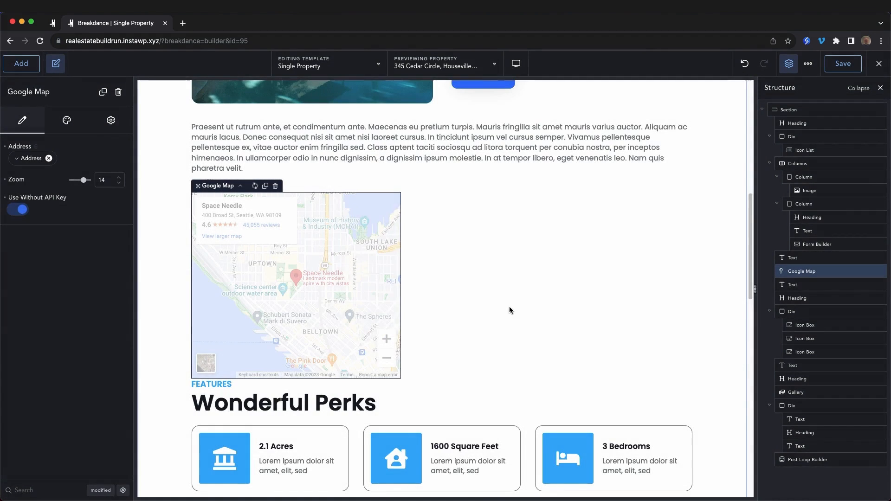
- Set the Google Map's width to 100% and its bottom margin to 40 px
click(66, 120)
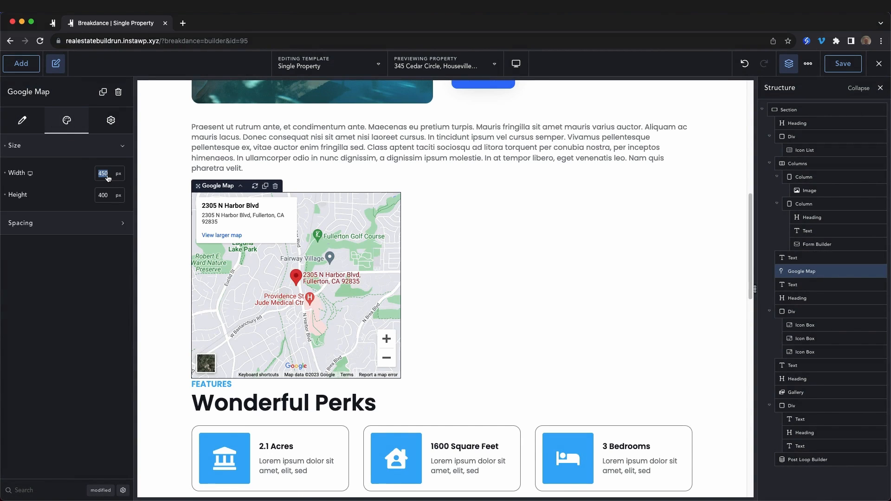
text(100%)
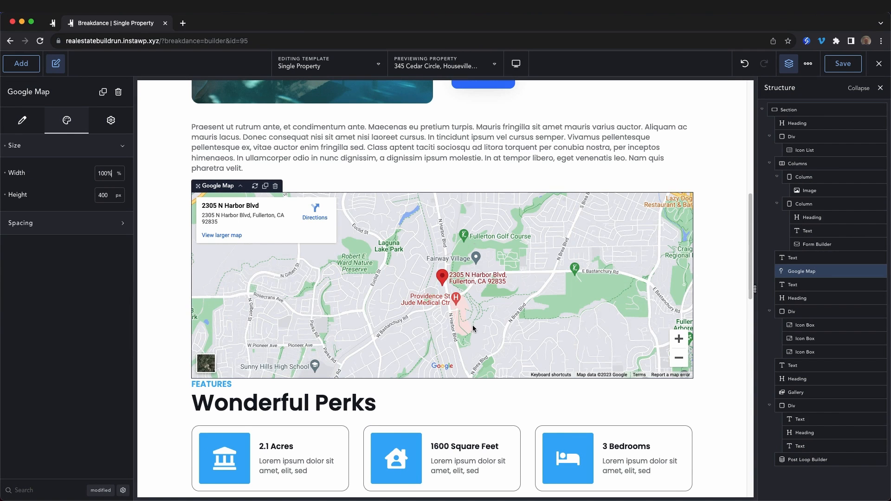
click(55, 221)
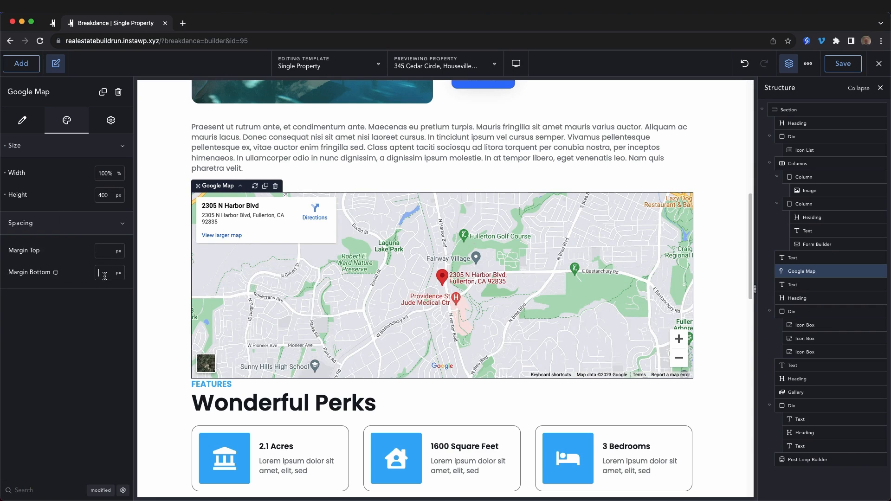
text(40)
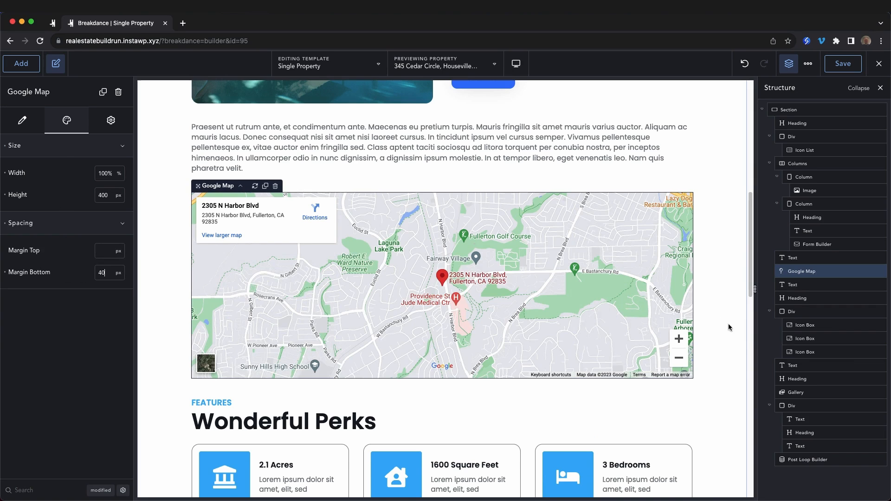
click(741, 357)
- Review the whole property template from the title heading through the map, perks and gallery to the Similar Properties block
scroll(740, 366, up, 10)
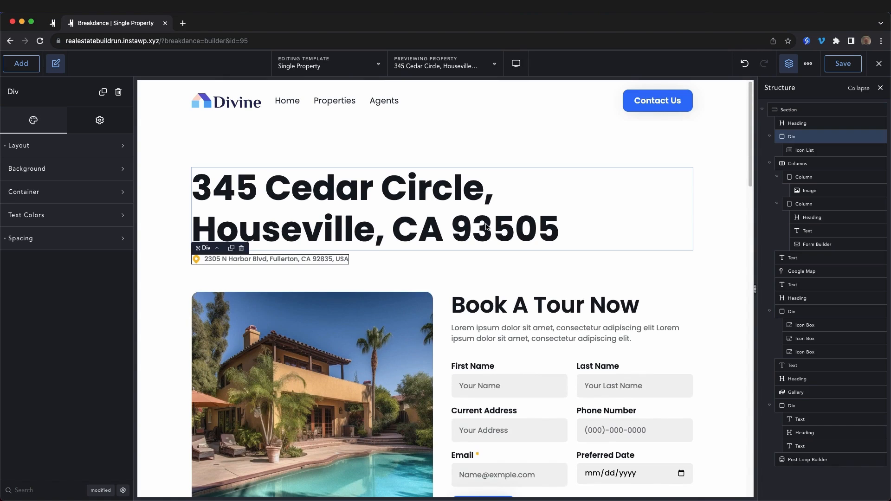
click(487, 227)
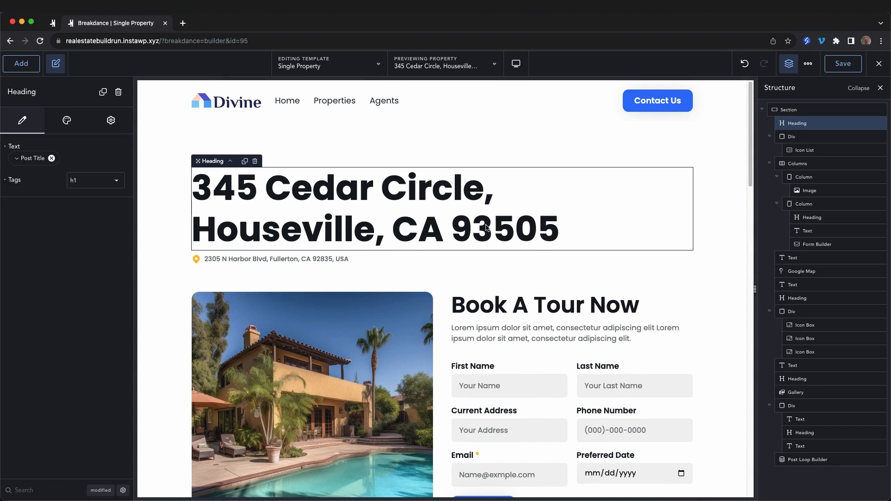
scroll(511, 230, down, 2)
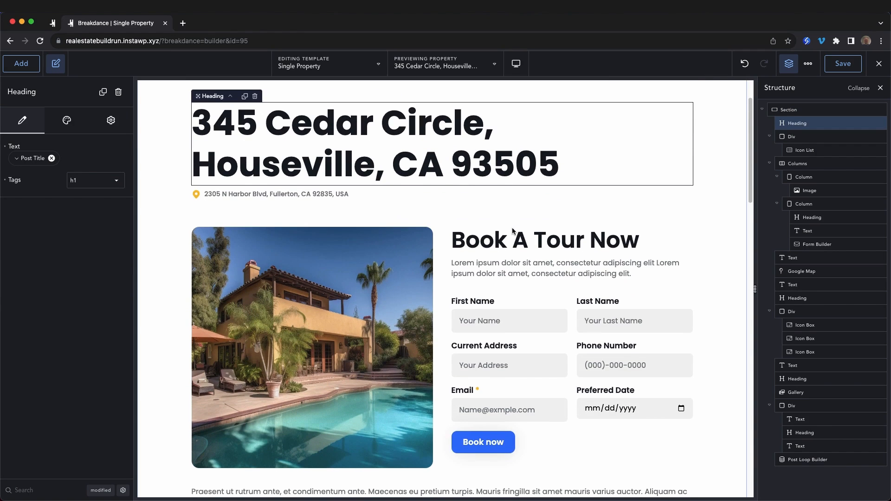
scroll(512, 231, down, 15)
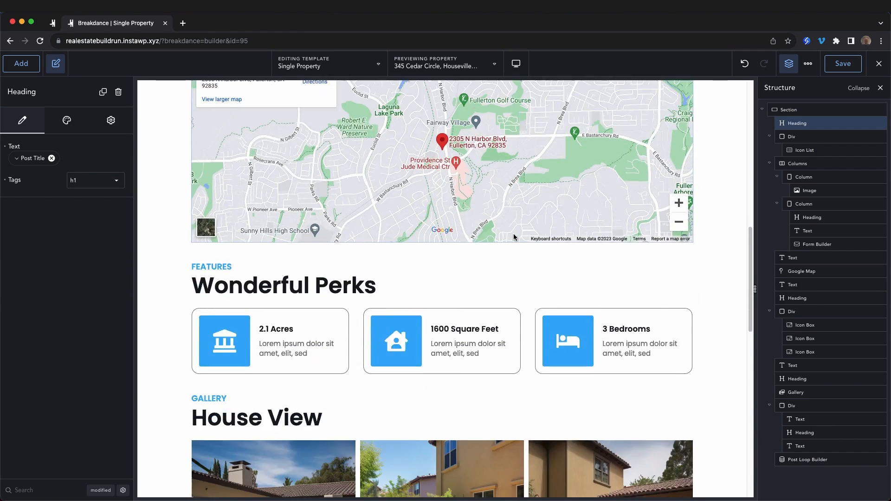
scroll(512, 238, down, 10)
scroll(512, 238, up, 5)
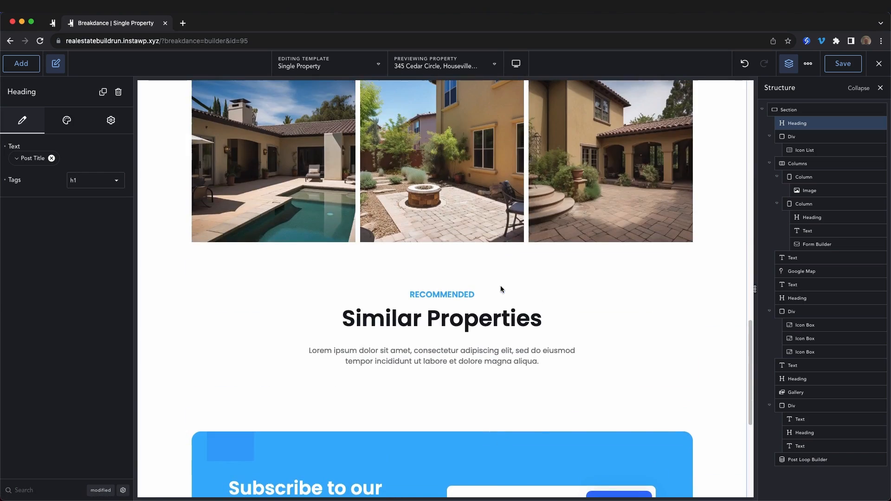
scroll(509, 348, up, 20)
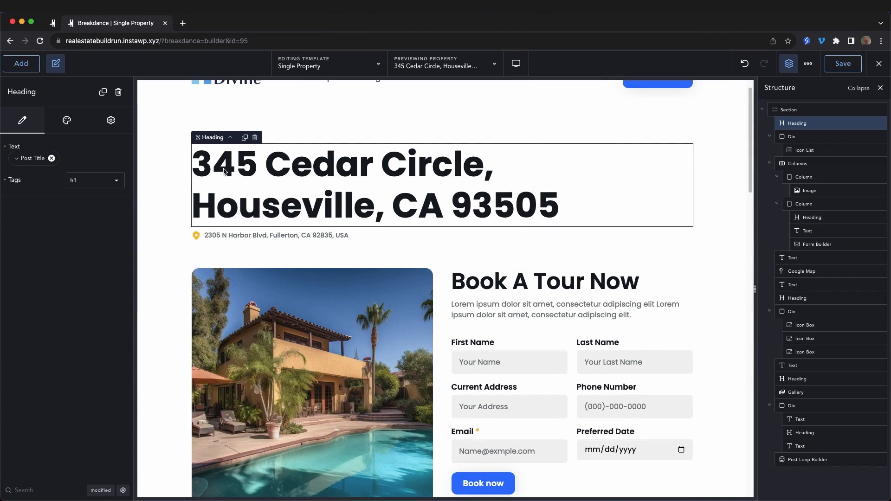
scroll(575, 228, down, 20)
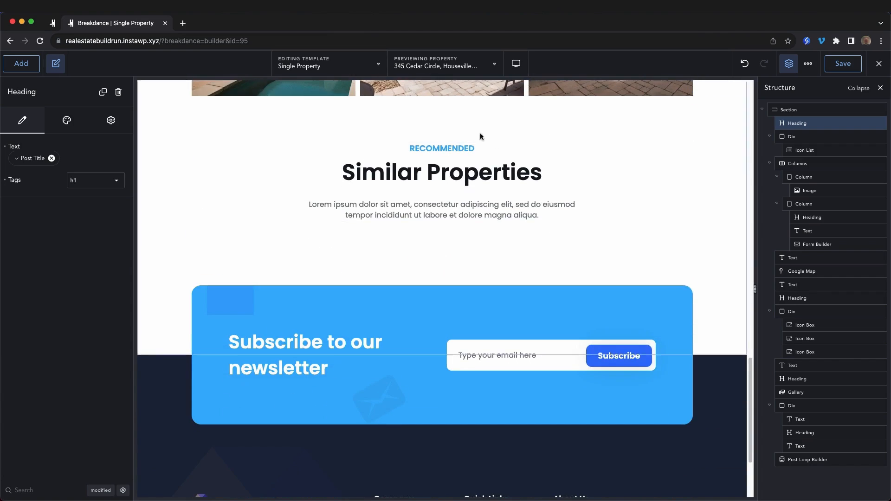
- Change the "Similar Properties" heading text to "Listing Agent"
click(457, 180)
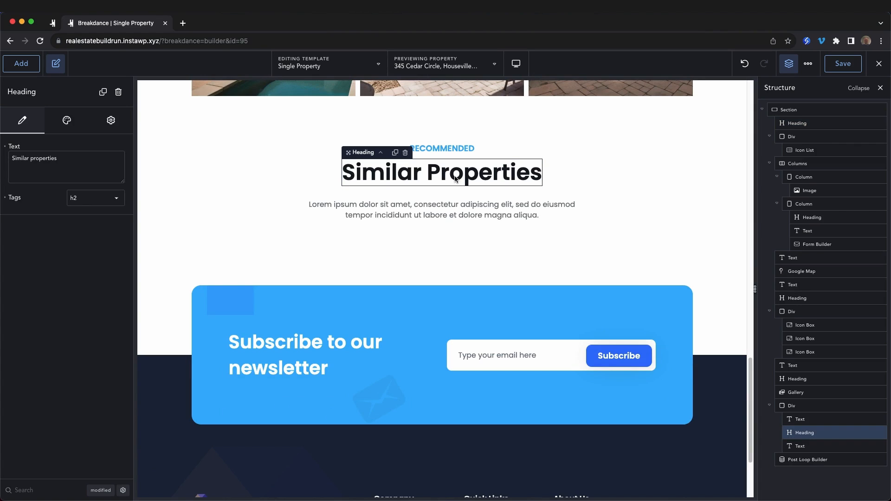
triple_click(455, 178)
text(Listing Age)
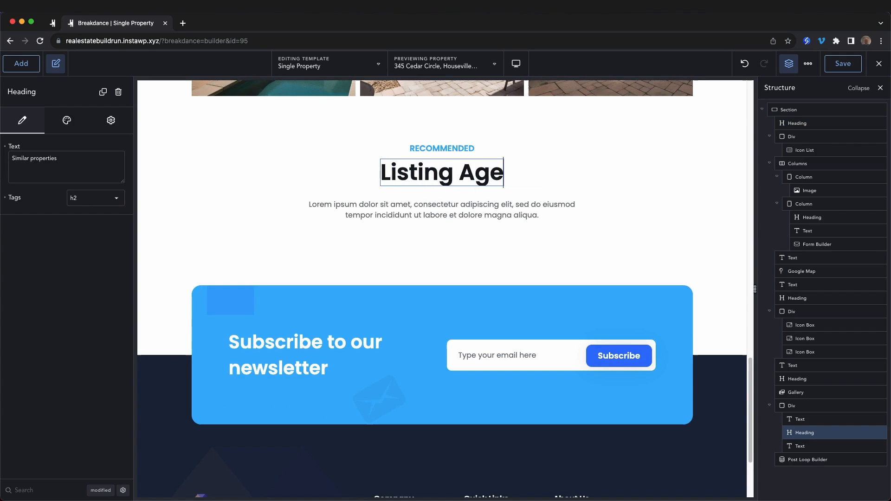
text(nt)
- Replace the "Recommended" label above the Listing Agent heading with "Meet the"
double_click(455, 150)
text(Meet the Agent)
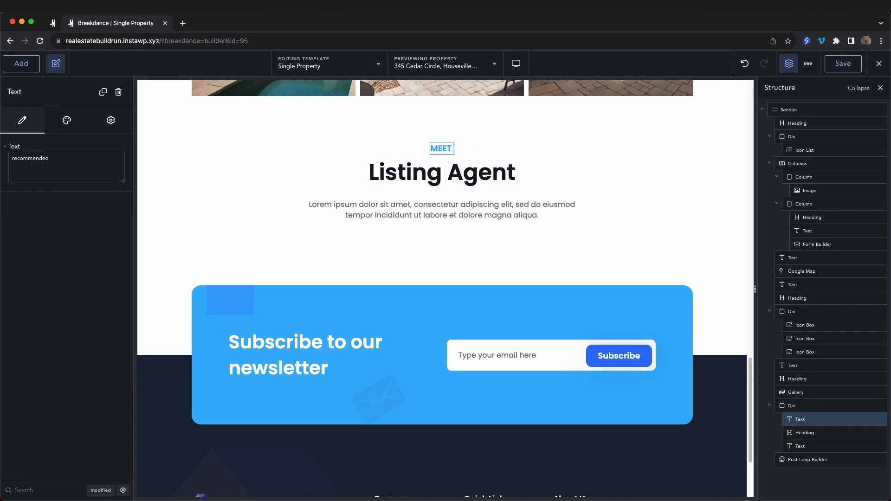
key(BackSpace)
key(BackSpace)
key(BackSpace)
key(BackSpace)
key(BackSpace)
click(523, 218)
- Add a Post Loop Builder at the end of the section and assign the Agent Block as its global block
click(466, 238)
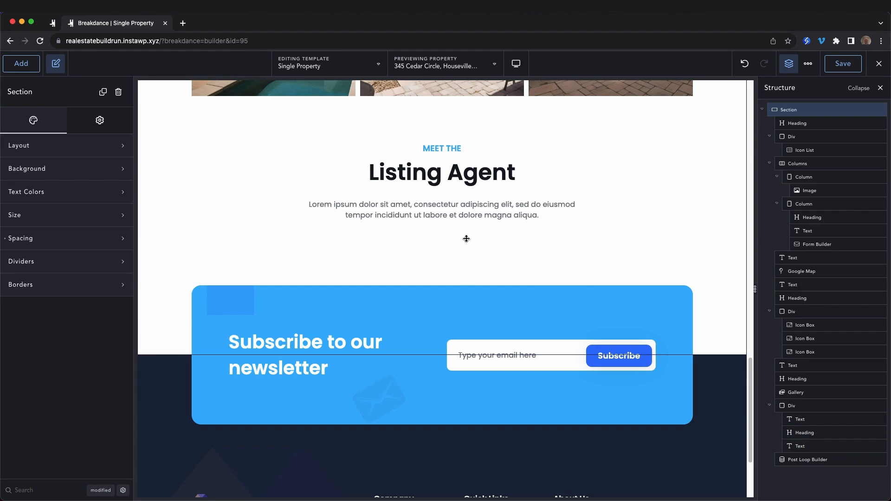
click(17, 64)
text(pos)
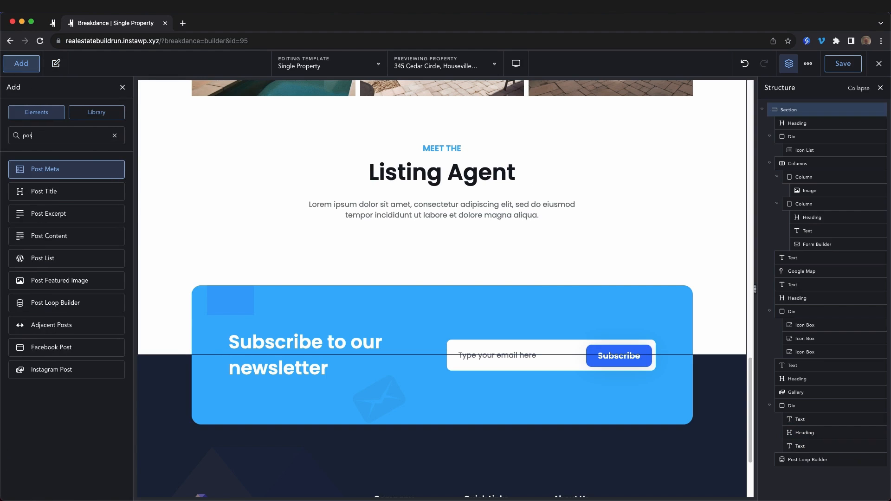
text(t loop)
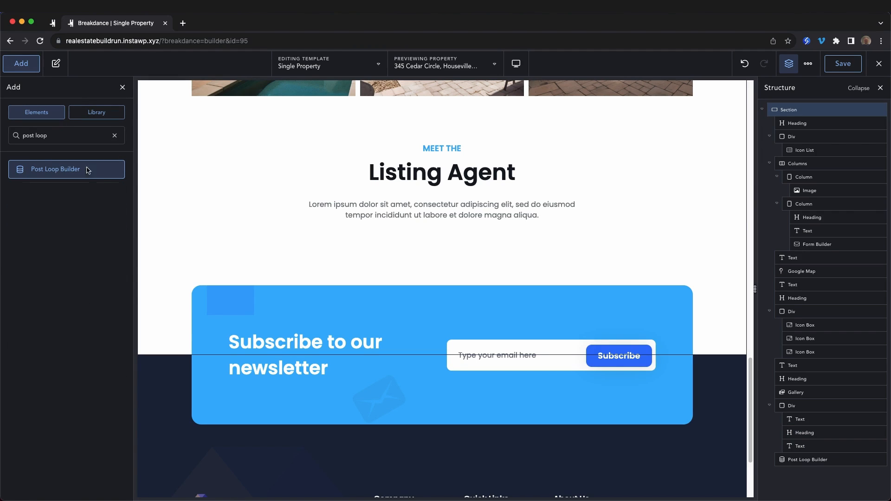
click(77, 174)
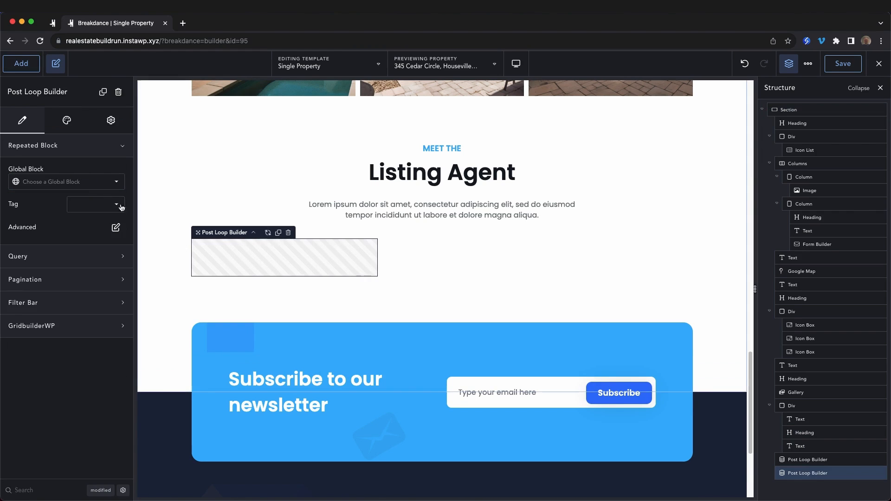
click(104, 188)
click(61, 205)
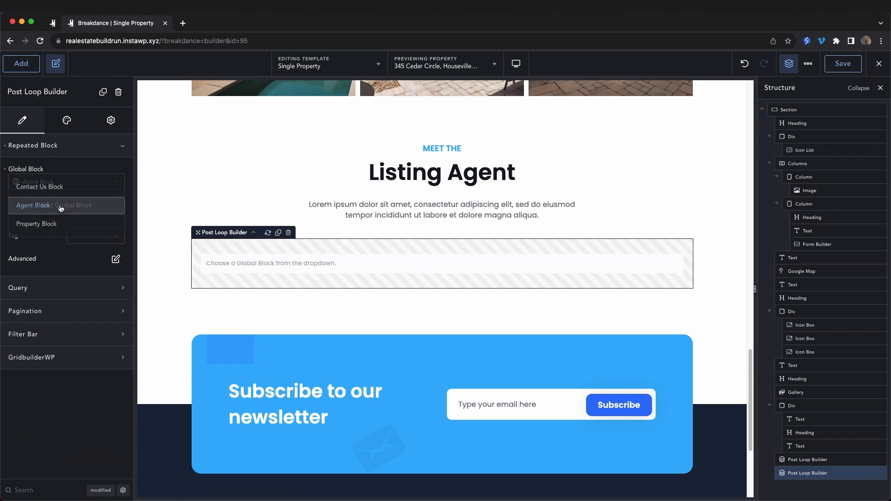
- Apply a custom query to the agent loop with ACF Relationship as source and its field selected, then collapse the Contact Agent accordion
click(50, 290)
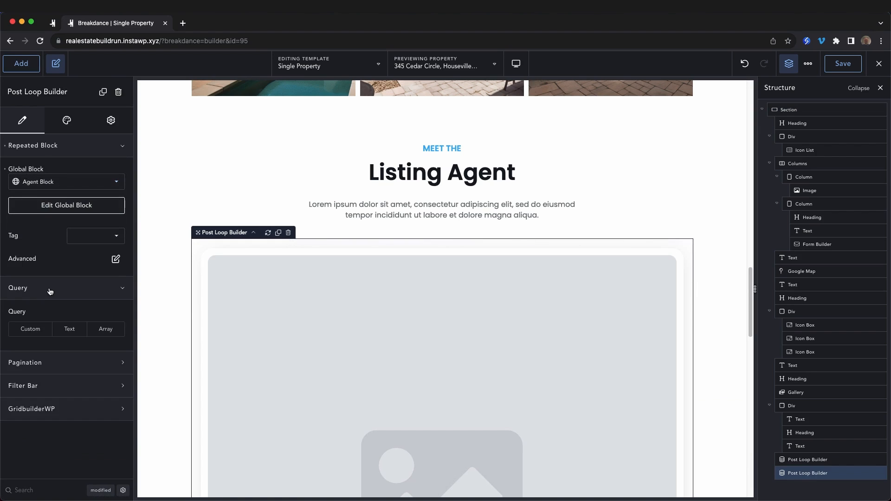
click(38, 330)
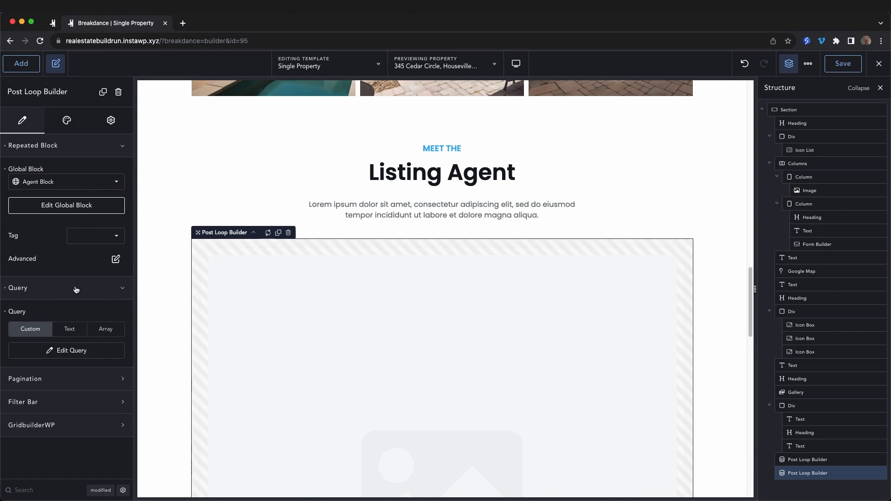
click(70, 351)
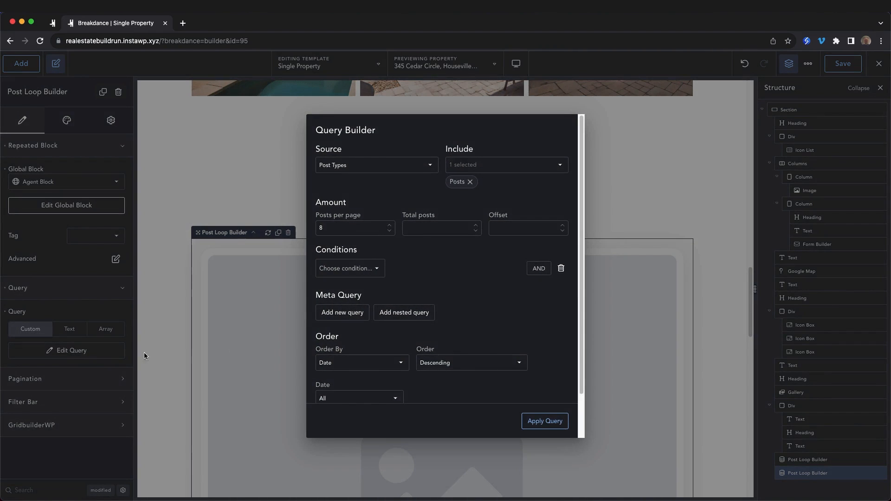
click(391, 166)
click(362, 207)
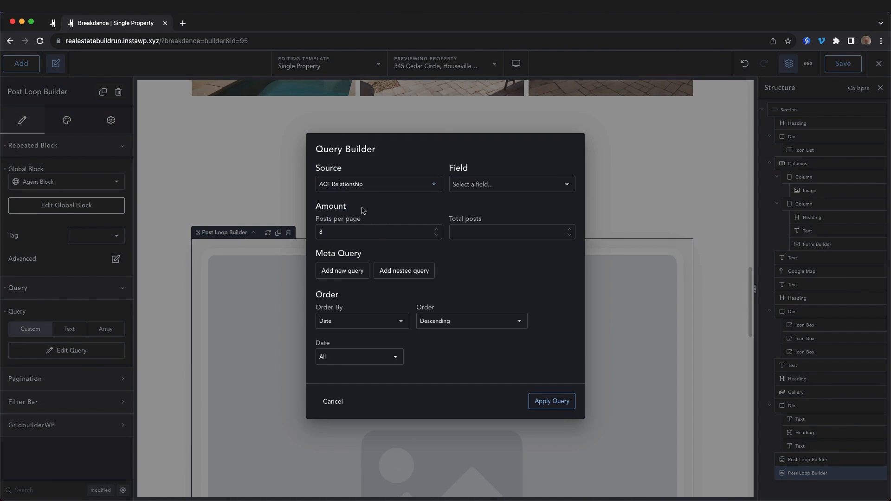
click(498, 186)
click(494, 191)
click(544, 397)
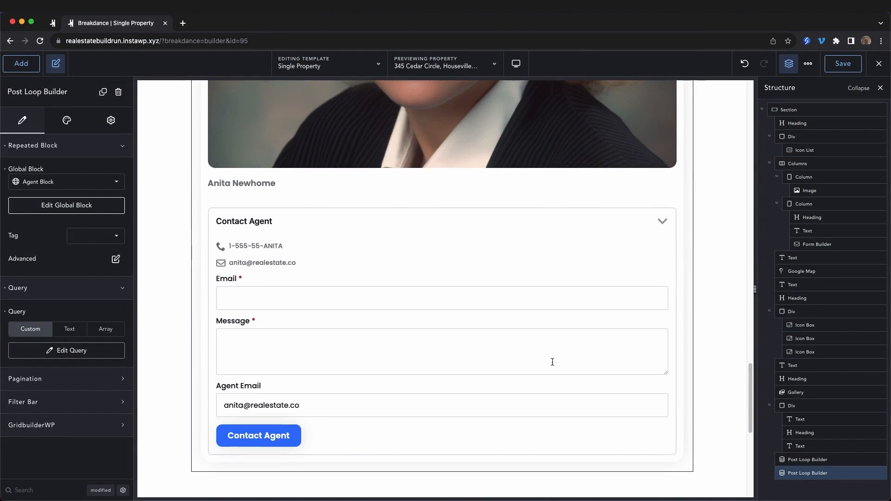
click(434, 218)
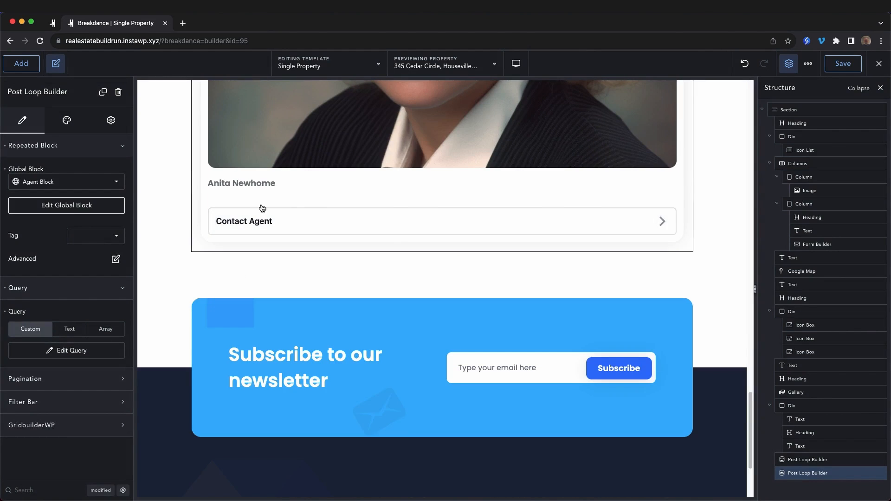
- Add a Columns element with two equal columns at the end of the section, below the agent loop
scroll(511, 278, up, 3)
scroll(511, 278, up, 5)
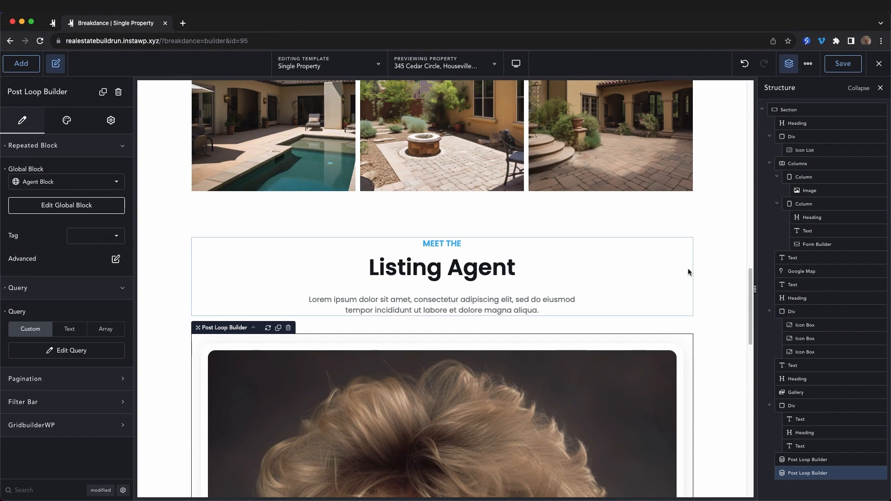
click(644, 275)
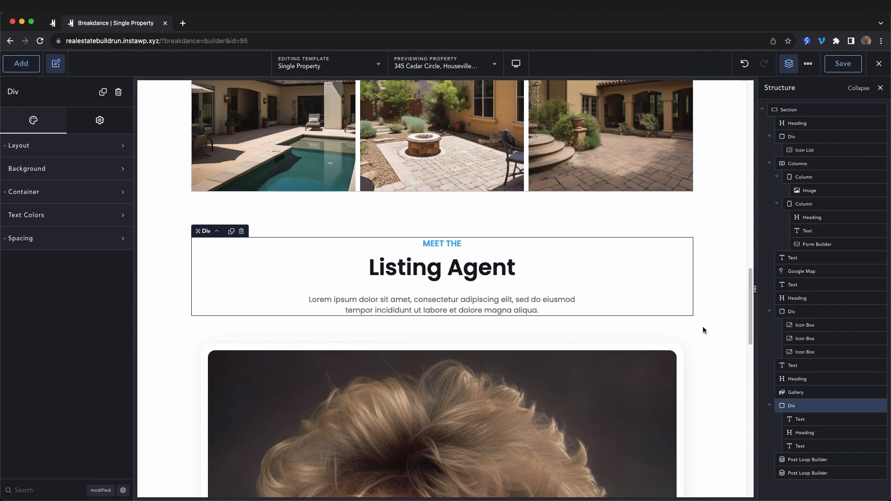
click(713, 314)
click(20, 71)
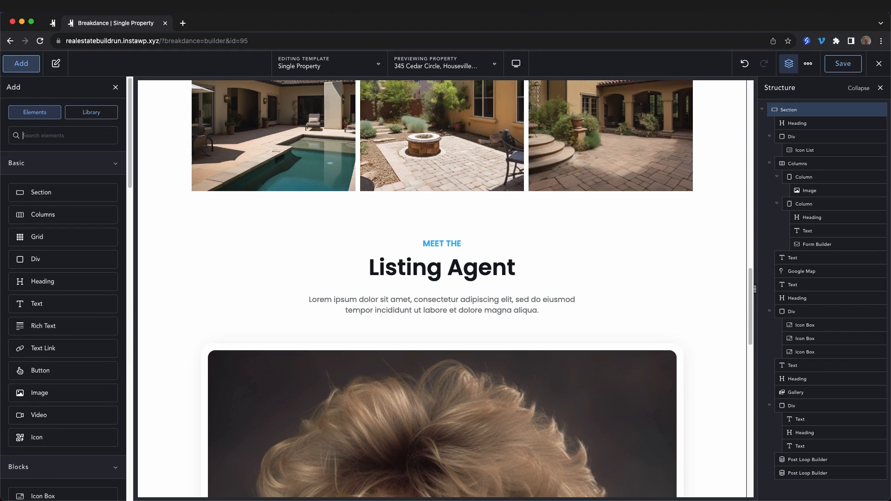
click(33, 259)
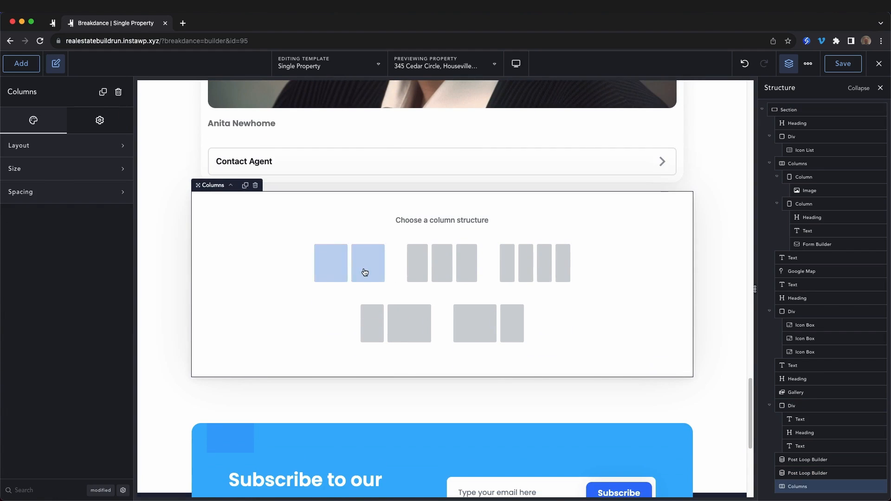
click(363, 271)
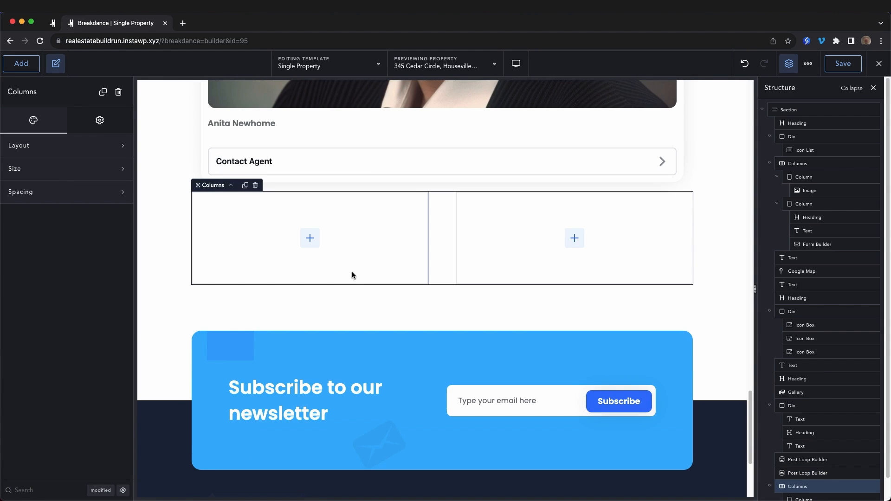
- Move the Agent Block's Post Loop Builder into the second of the new columns
scroll(352, 274, up, 3)
click(198, 239)
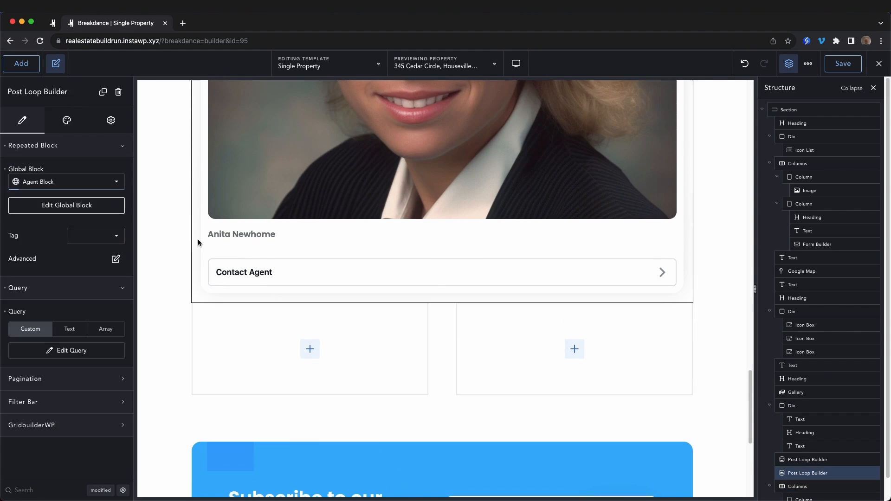
drag(197, 238, 508, 351)
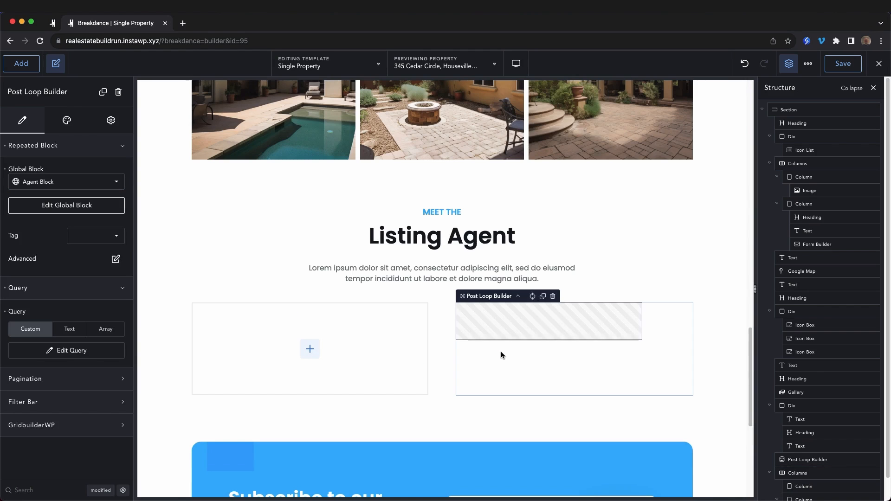
- Move the Meet The text, Listing Agent heading and description into the first column, and collapse the Contact Agent accordion
click(461, 234)
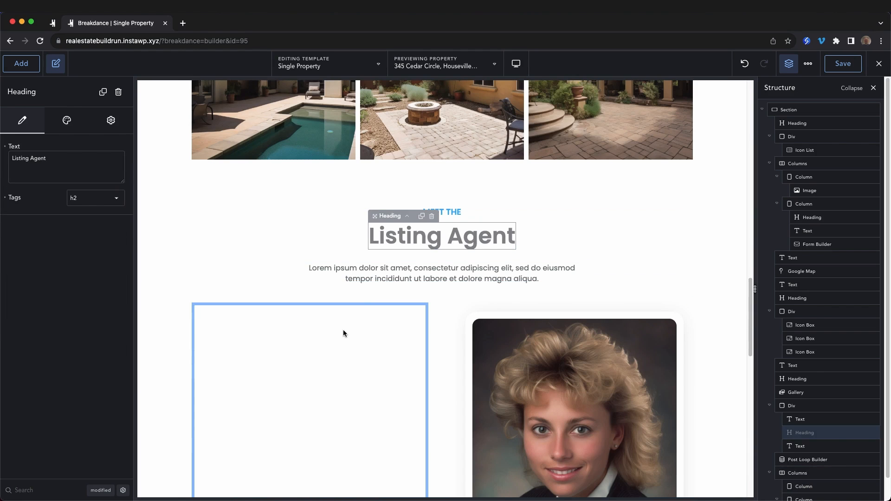
drag(340, 333, 341, 313)
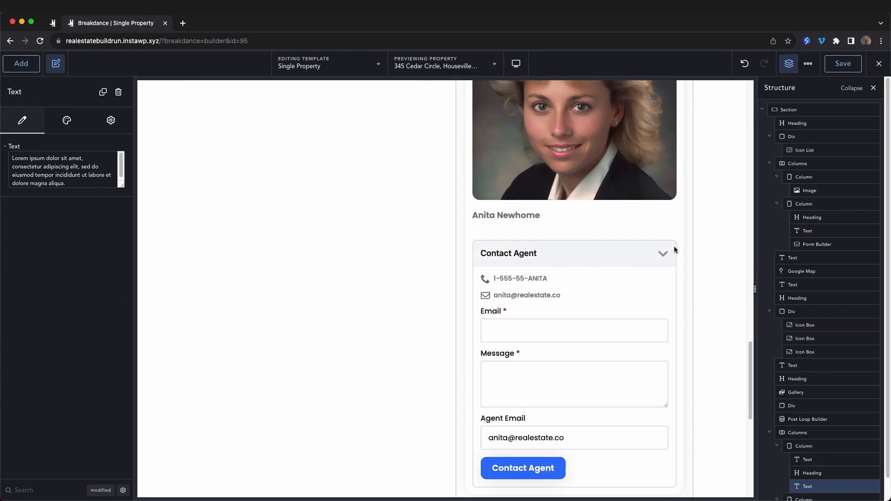
click(664, 256)
scroll(442, 268, up, 6)
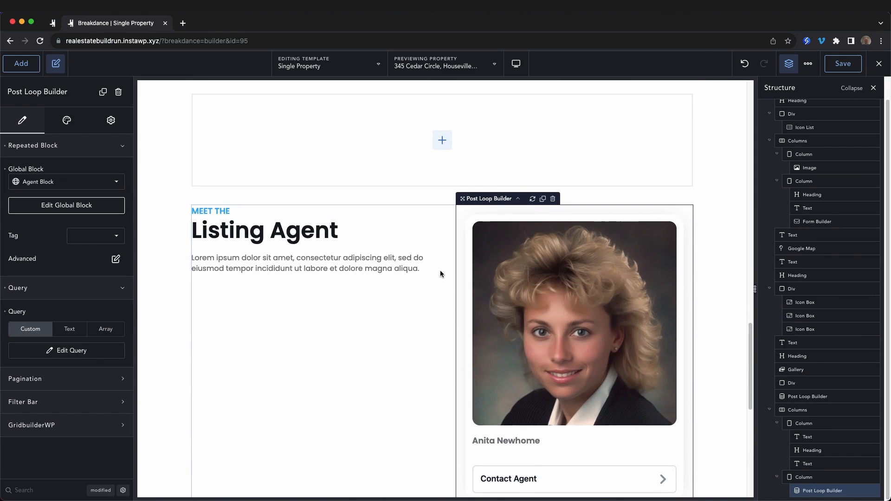
- Delete the empty Div below the house gallery and set the Gallery's bottom margin to 40 px
click(575, 235)
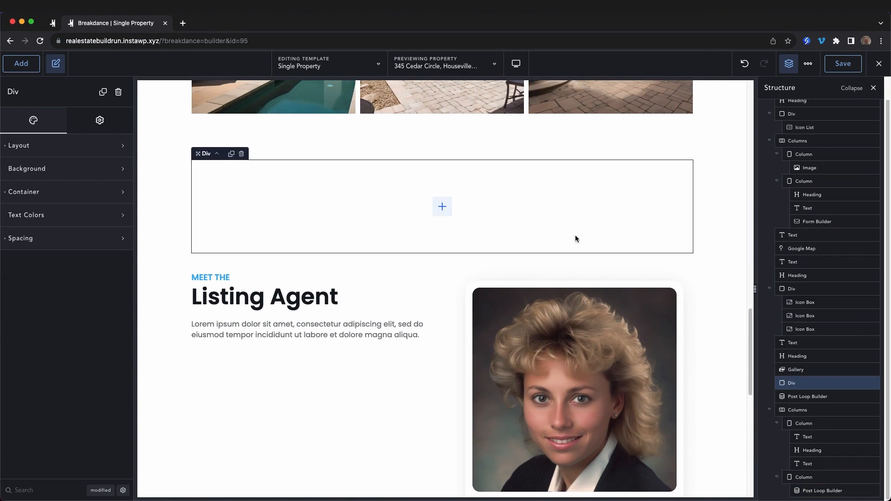
click(118, 92)
scroll(484, 266, up, 2)
click(200, 194)
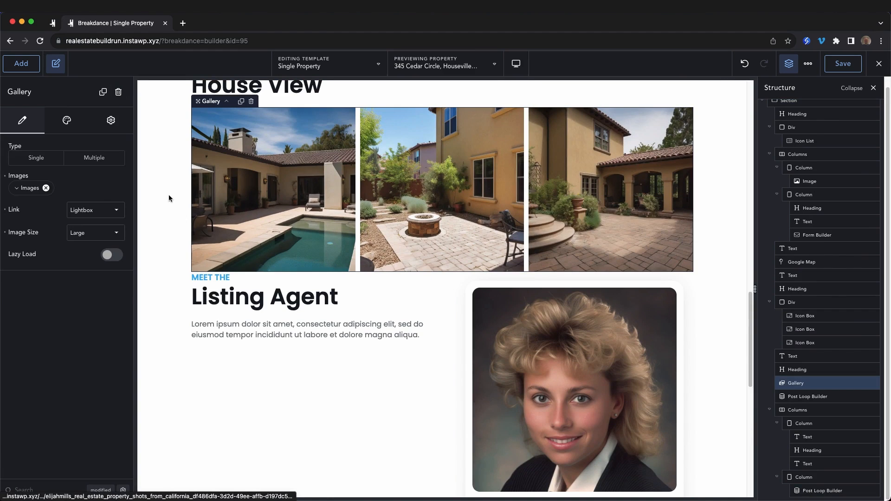
click(65, 122)
click(57, 236)
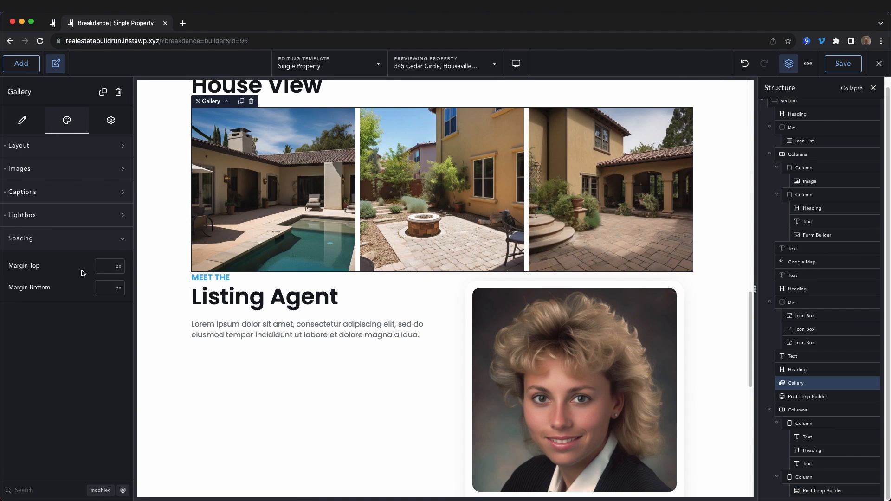
click(106, 288)
text(40)
click(712, 327)
scroll(712, 328, down, 4)
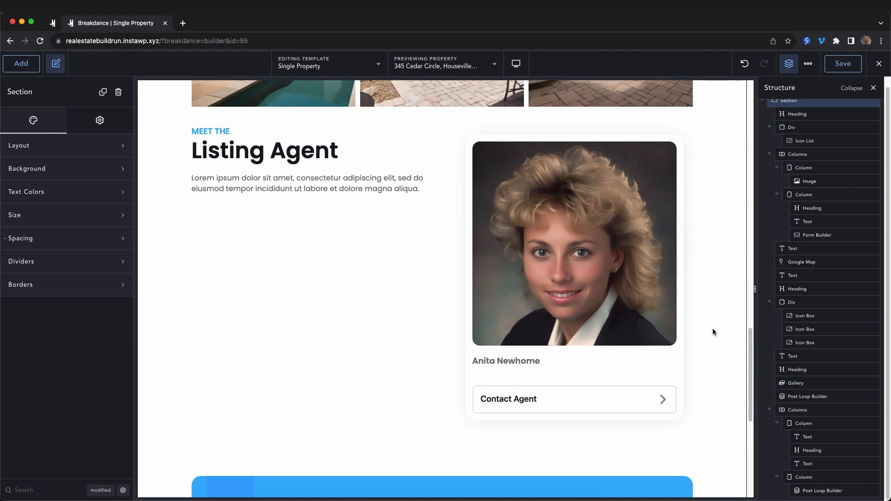
- Expand the Contact Agent accordion on the agent card to check its contents, and collapse it again
click(540, 409)
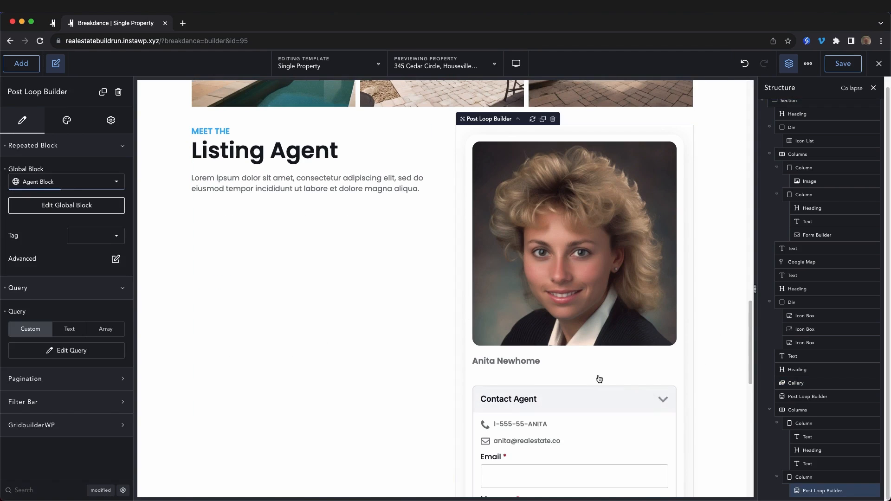
scroll(597, 379, down, 3)
click(668, 276)
scroll(672, 282, up, 4)
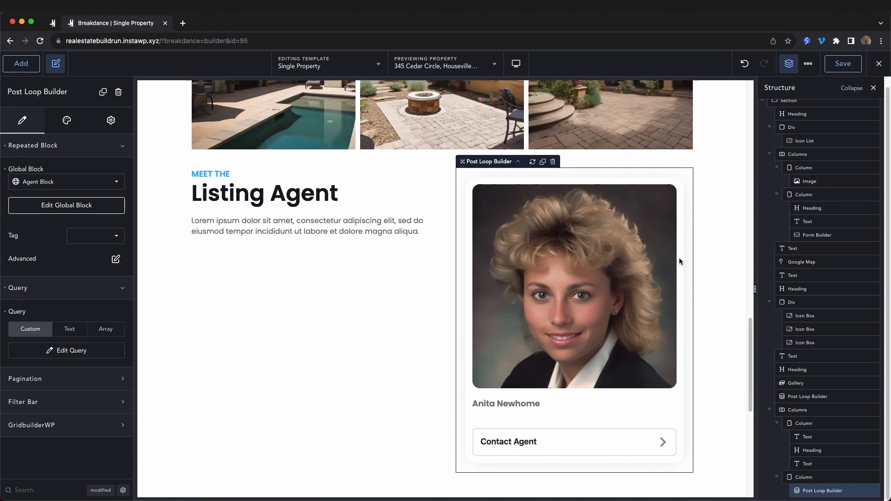
- Save the Single Property template and open the previewed property's frontend page in a new tab
scroll(465, 263, up, 6)
click(858, 69)
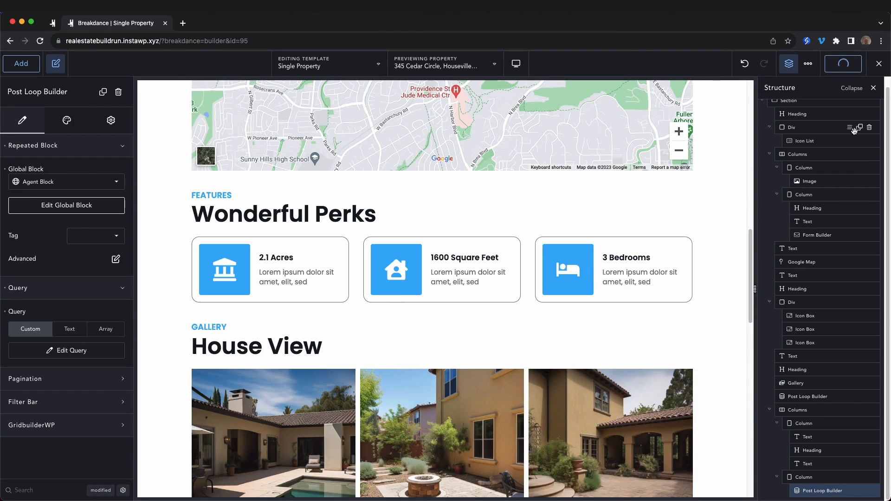
mouse_move(876, 67)
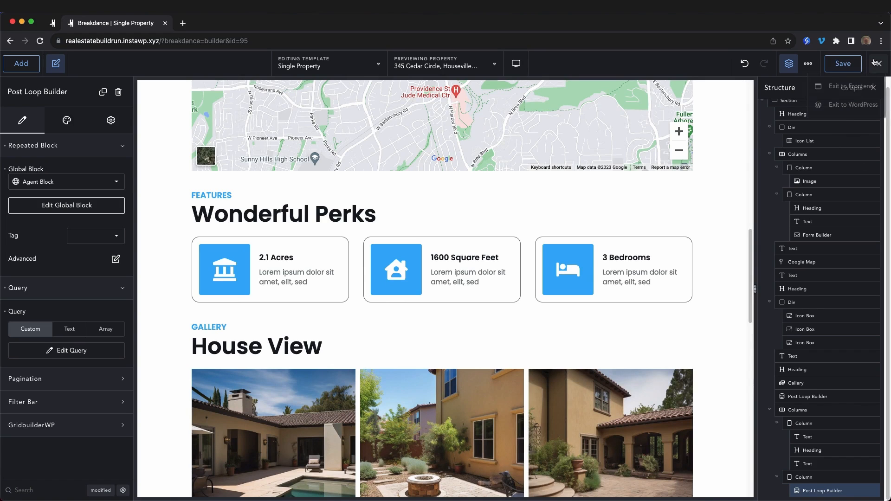
right_click(822, 88)
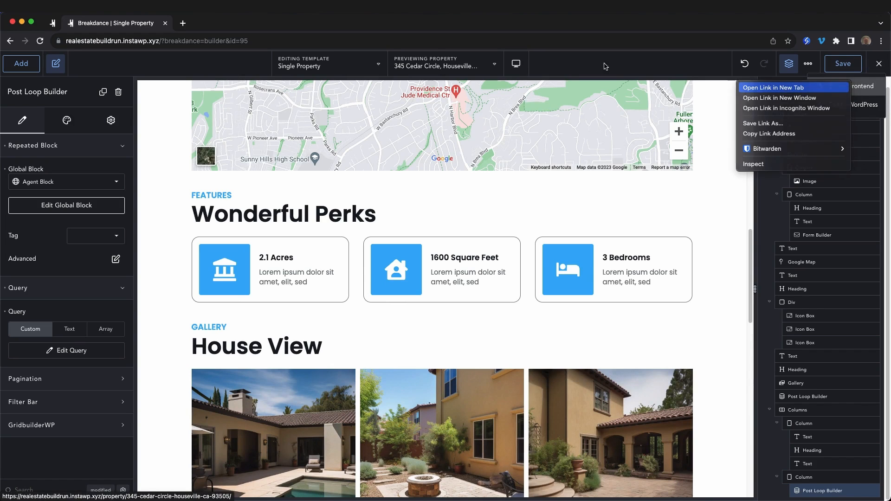
key(Return)
click(218, 25)
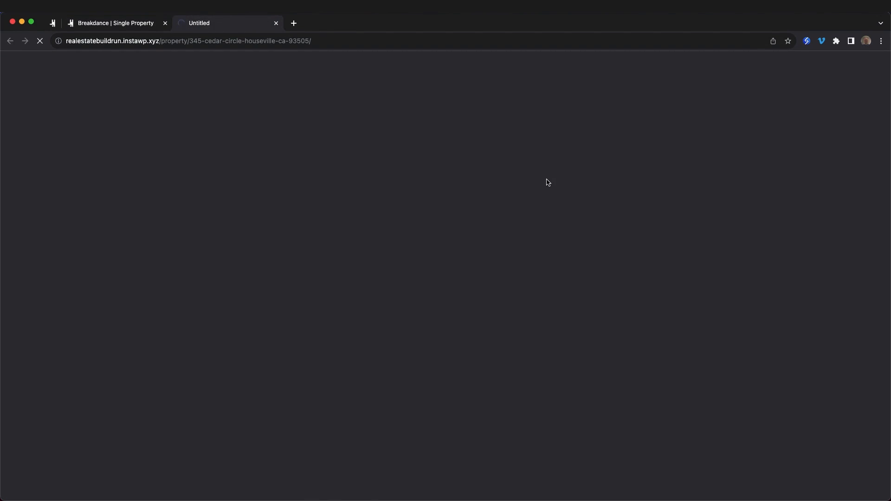
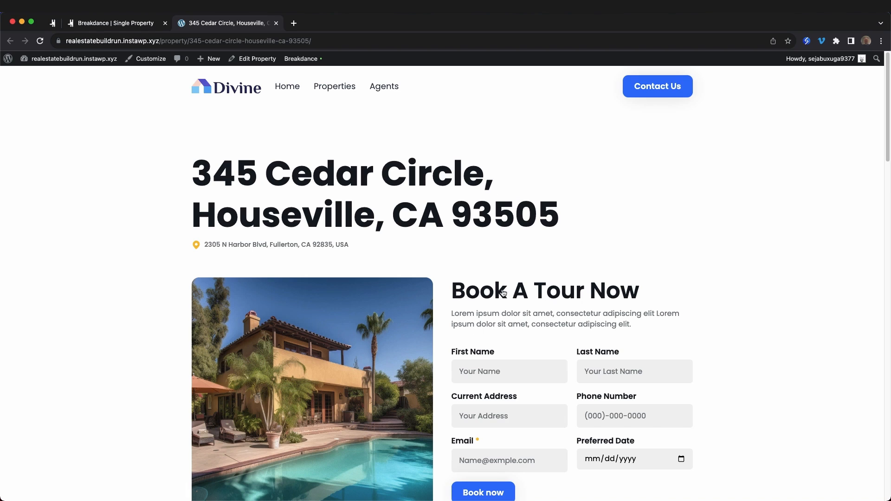
- Review the property page from the booking form through the map and perks, and preview the House View gallery images in the lightbox
scroll(688, 276, down, 5)
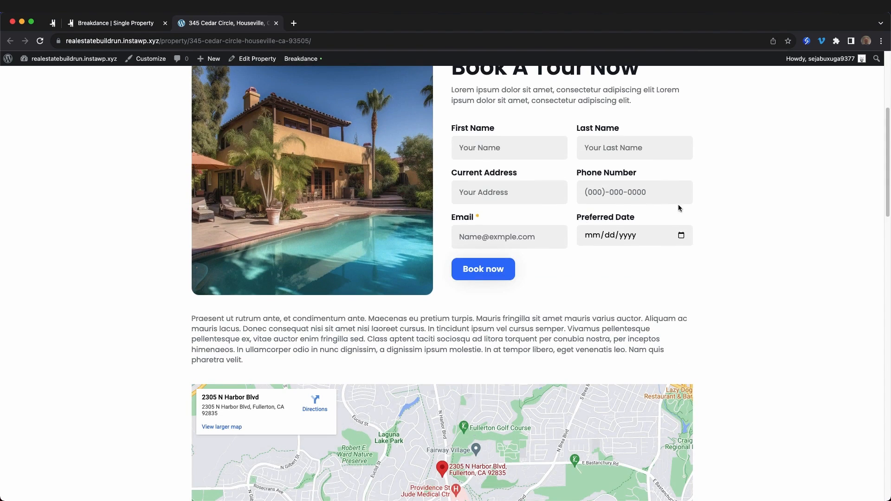
scroll(679, 207, down, 3)
scroll(554, 239, down, 2)
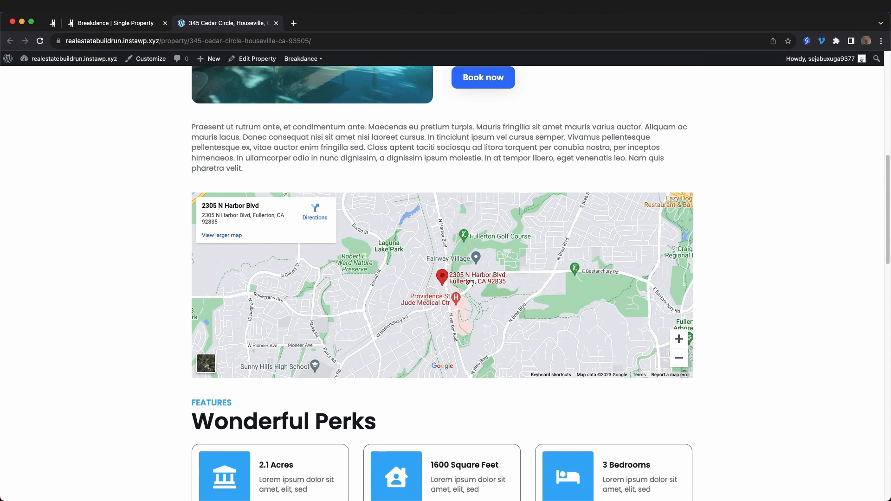
scroll(255, 218, down, 8)
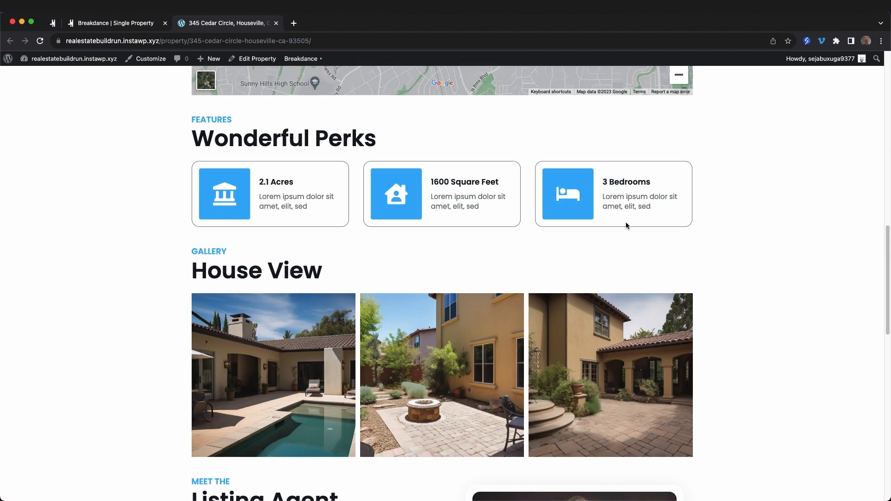
scroll(672, 234, down, 2)
click(510, 307)
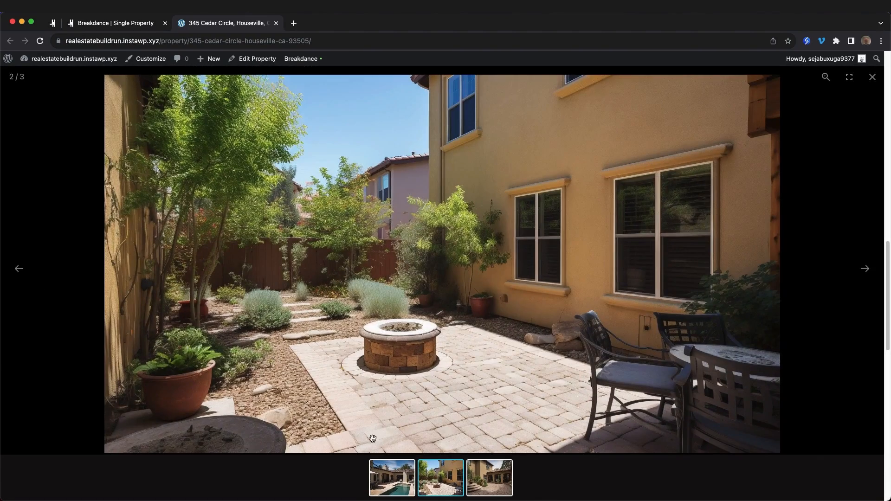
click(395, 485)
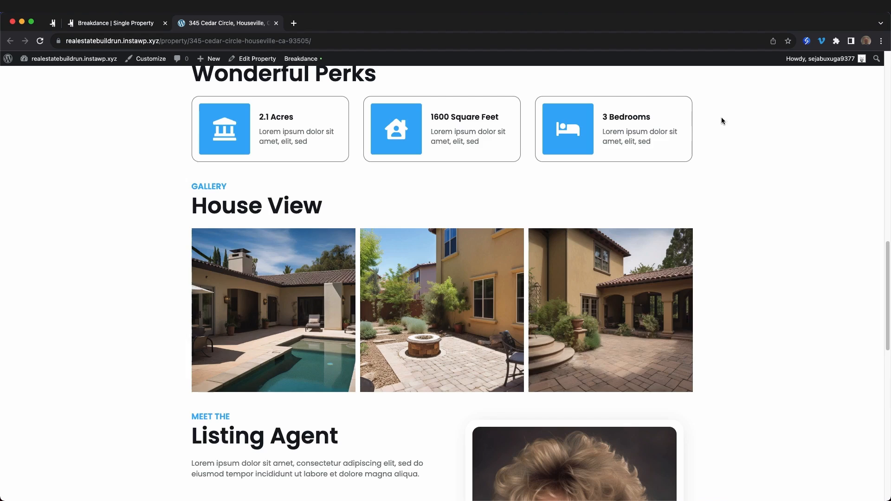
- Examine the Listing Agent section on the live page, expanding and collapsing the Contact Agent accordion to check its contact details and form
scroll(724, 139, down, 5)
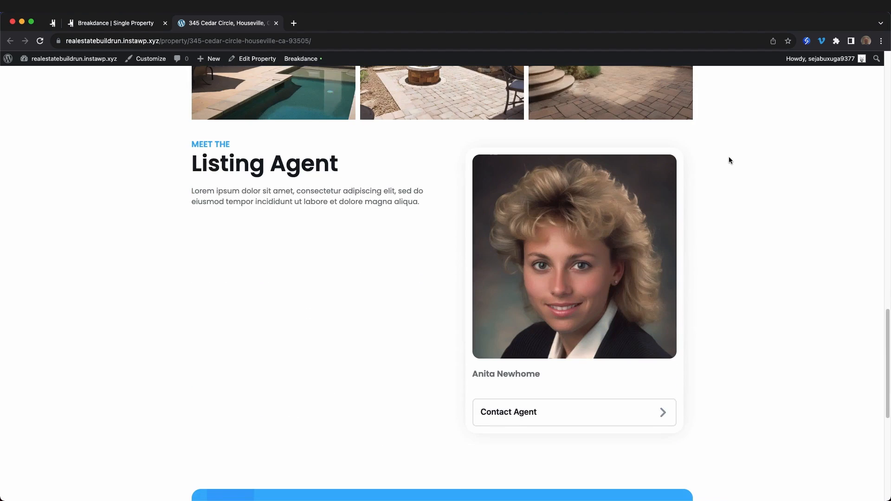
click(570, 417)
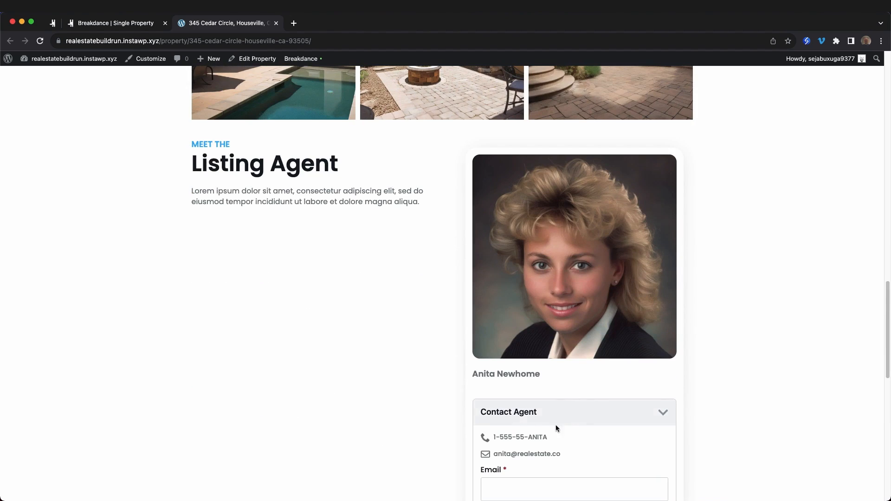
click(583, 410)
scroll(587, 366, down, 2)
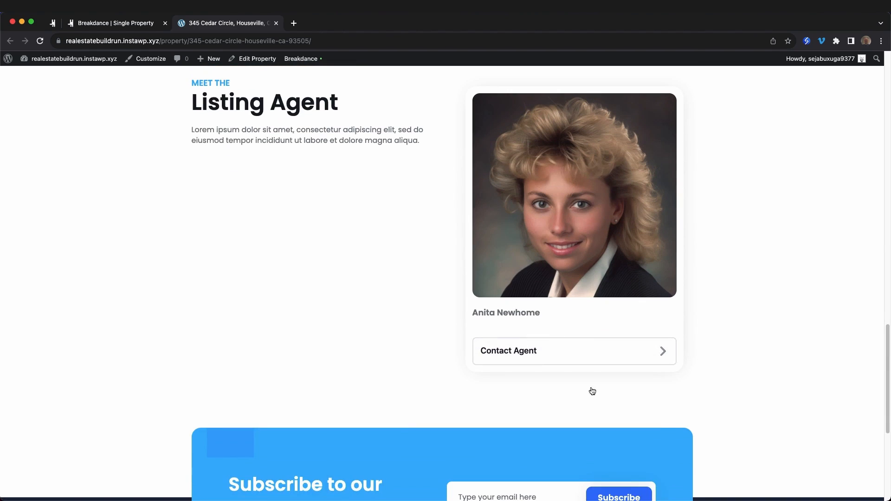
click(549, 362)
scroll(599, 379, down, 2)
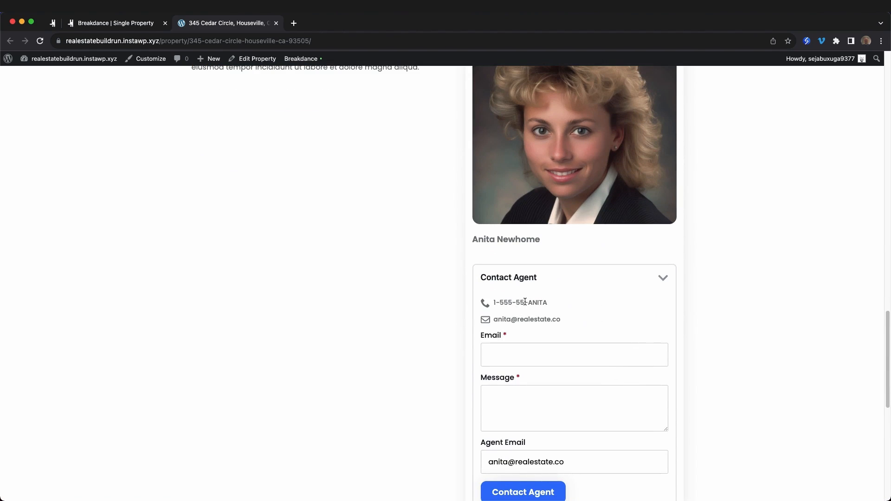
scroll(621, 332, down, 2)
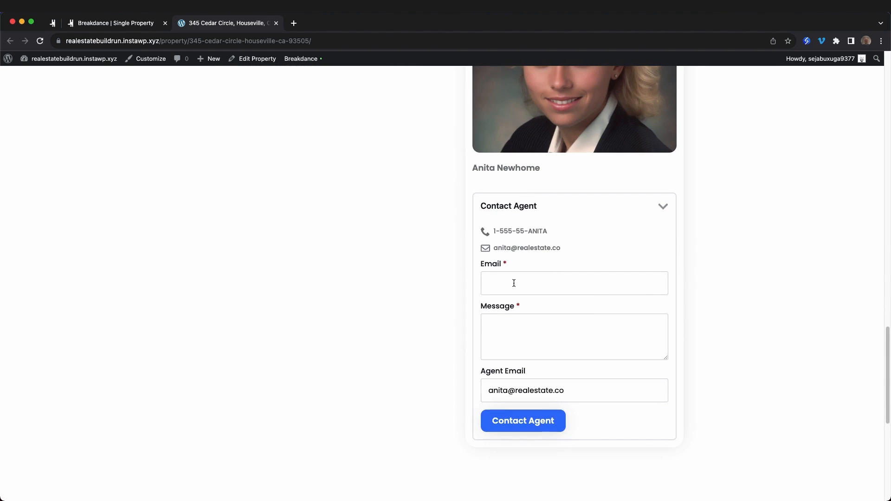
click(656, 213)
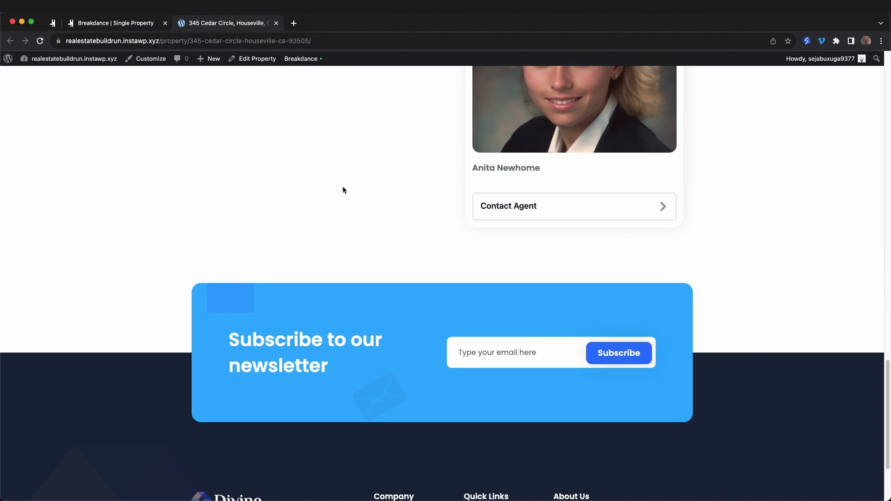
- Exit the Single Property template to the WordPress admin and open the list of pages
click(277, 23)
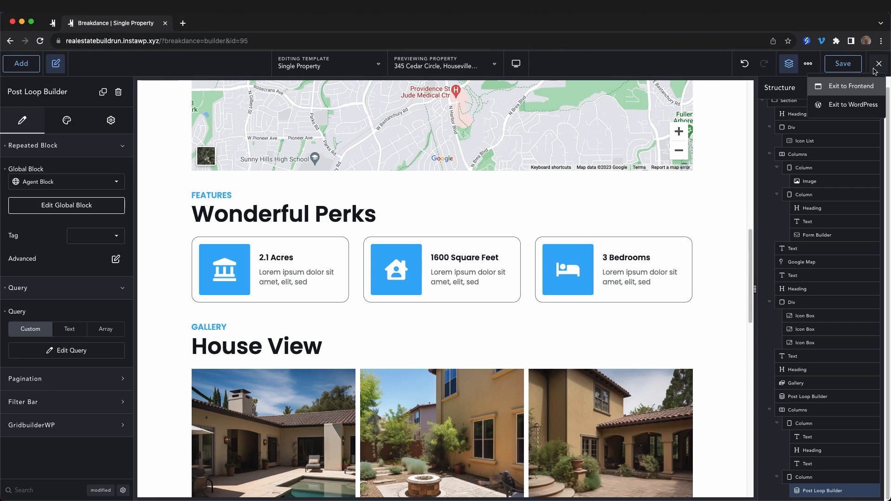
click(853, 106)
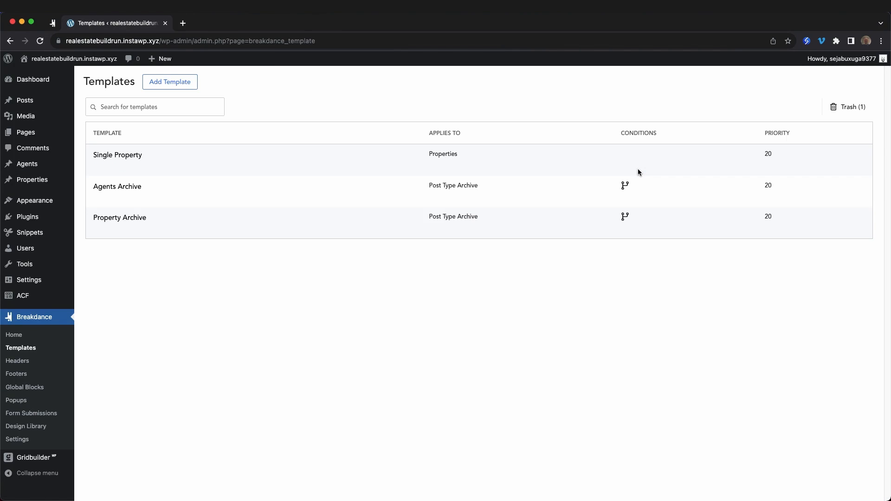
mouse_move(51, 98)
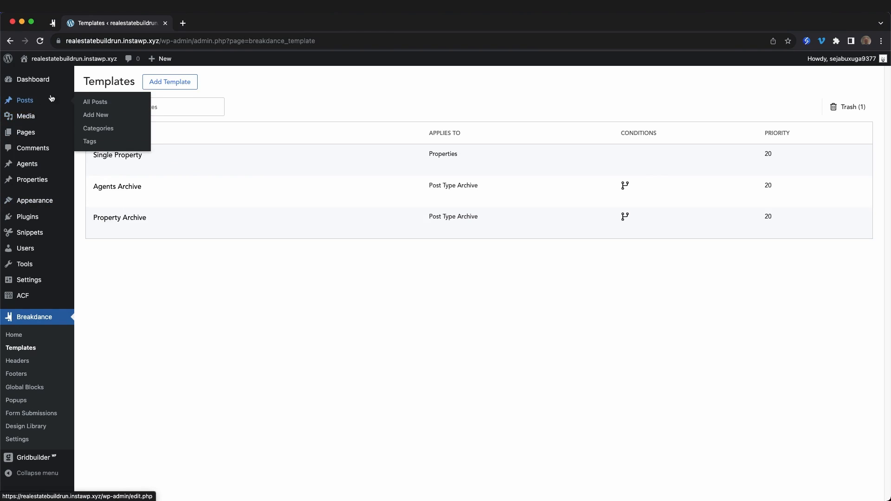
click(33, 130)
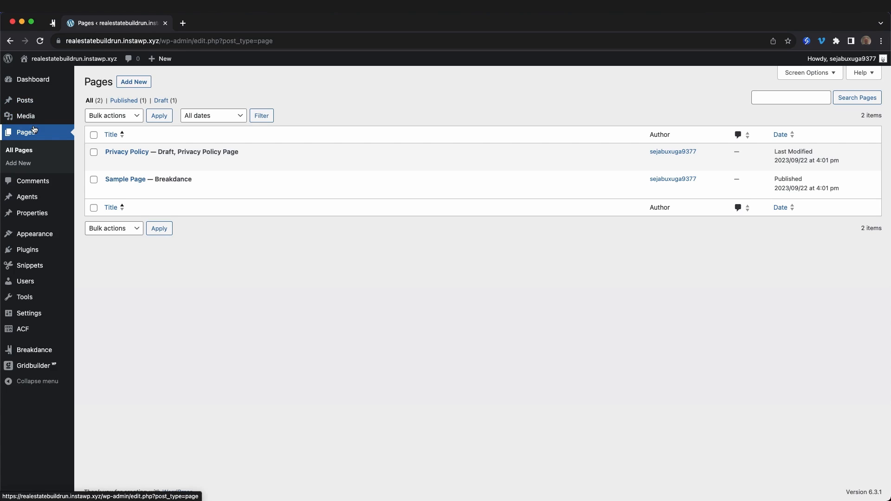
- Add a new page titled Contact and publish it
click(136, 82)
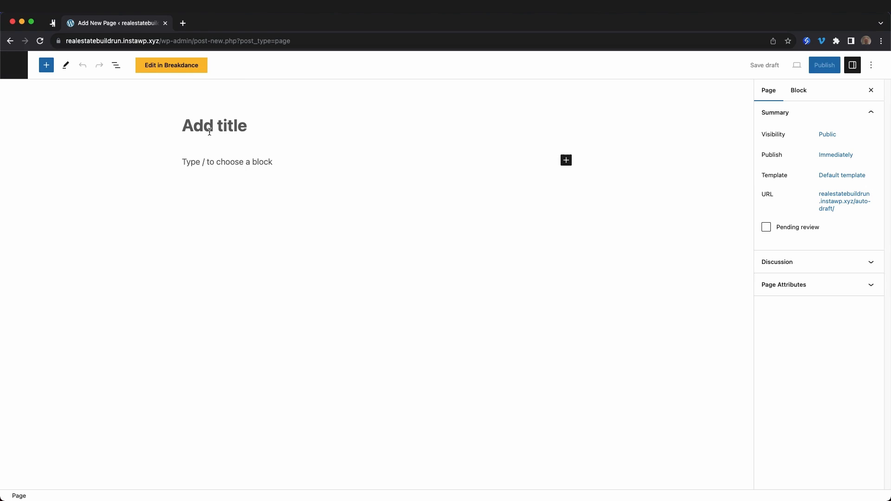
click(209, 132)
text(Contact)
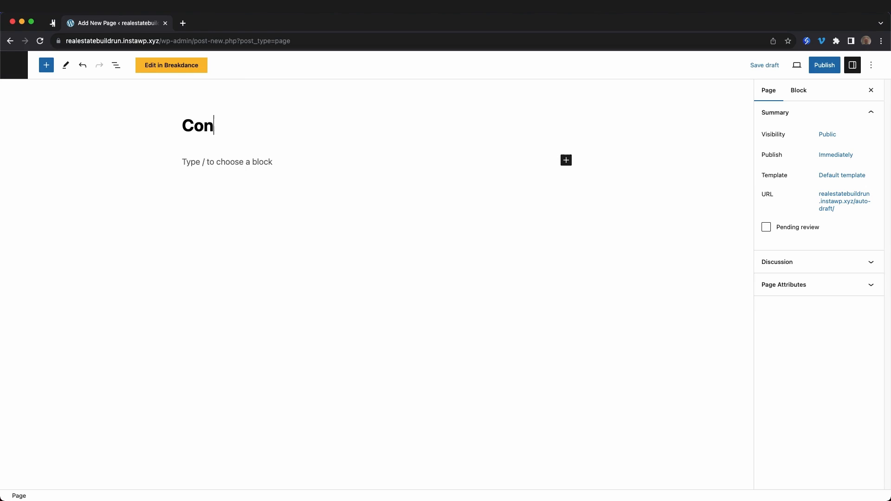
click(837, 65)
click(800, 65)
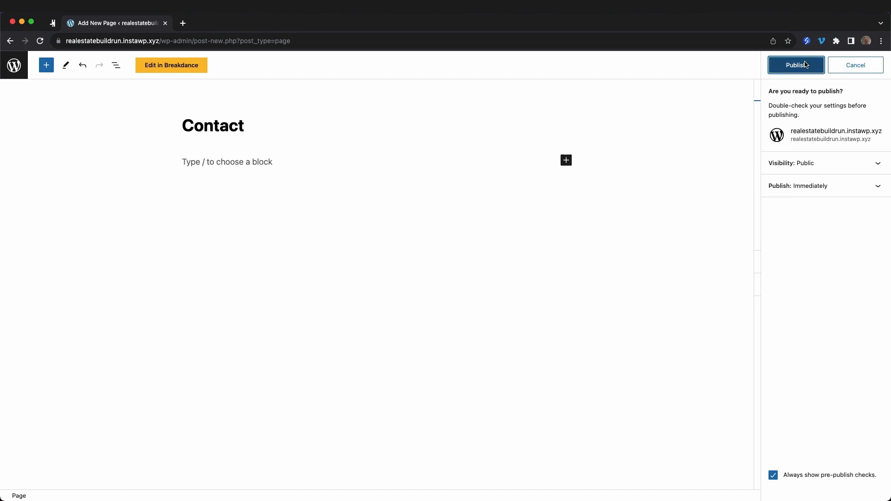
- Open the Contact page in Breakdance and load the Divine Real Estate design set from the design library
click(188, 67)
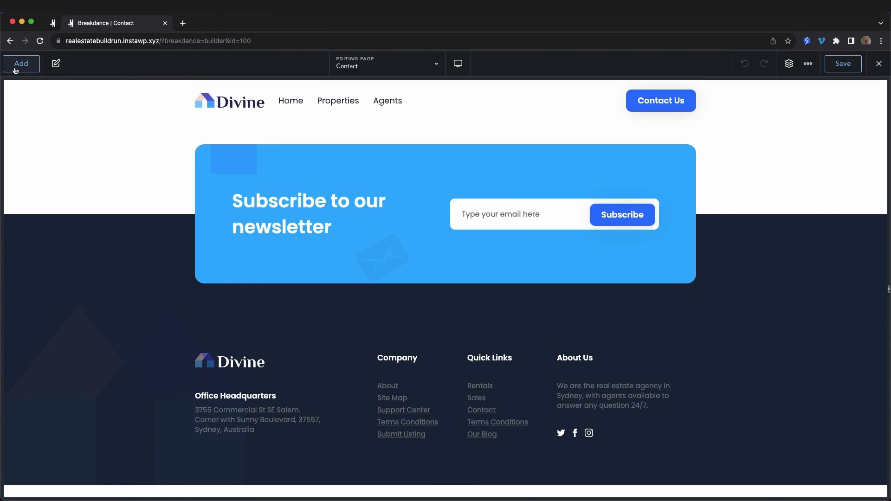
click(20, 64)
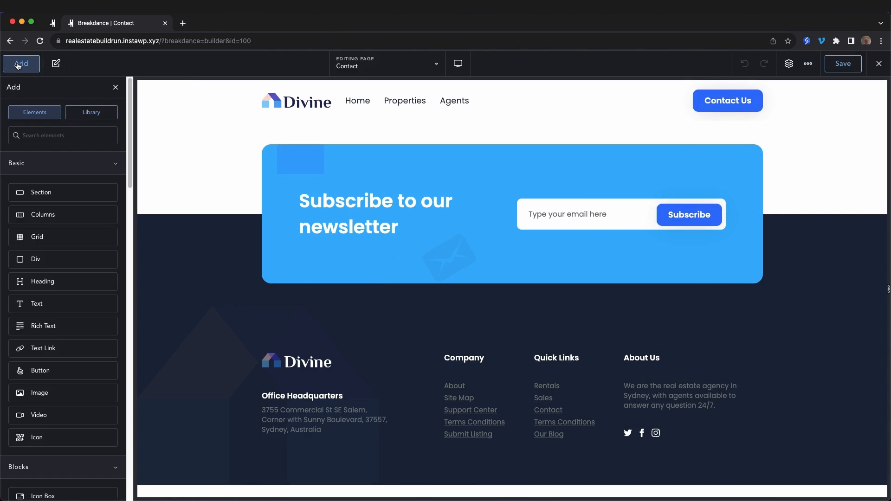
click(93, 113)
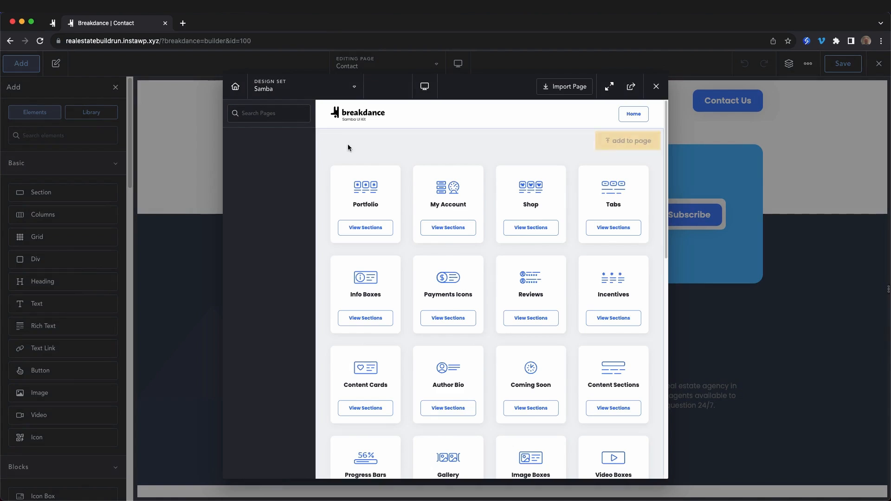
click(323, 92)
scroll(318, 221, down, 10)
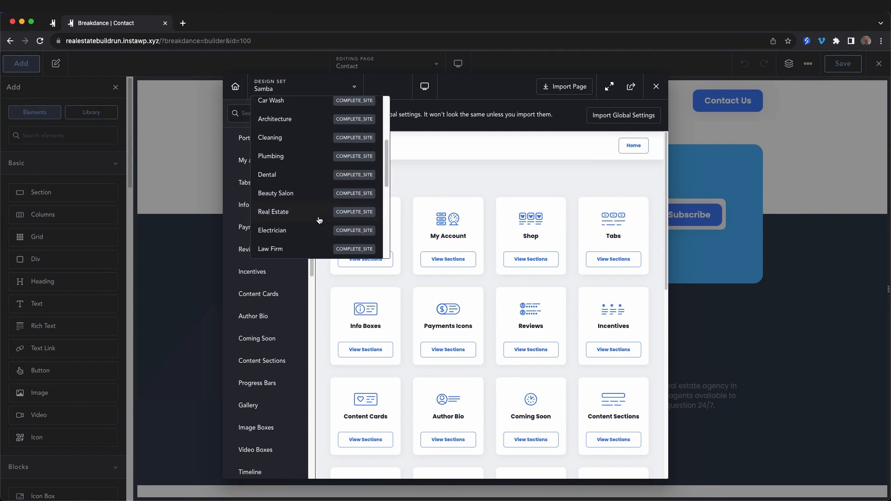
scroll(318, 220, down, 2)
click(317, 187)
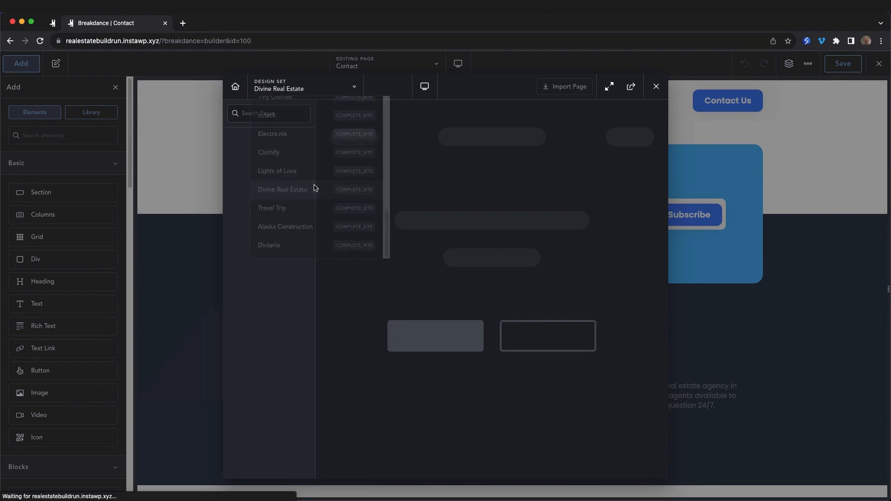
- Preview the design set's Contact page layout and import the whole page
click(245, 232)
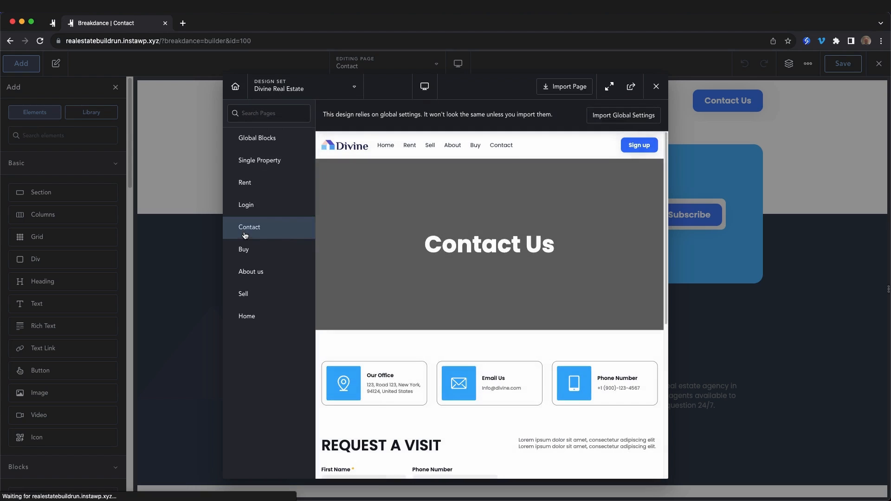
scroll(435, 271, down, 5)
scroll(595, 200, up, 5)
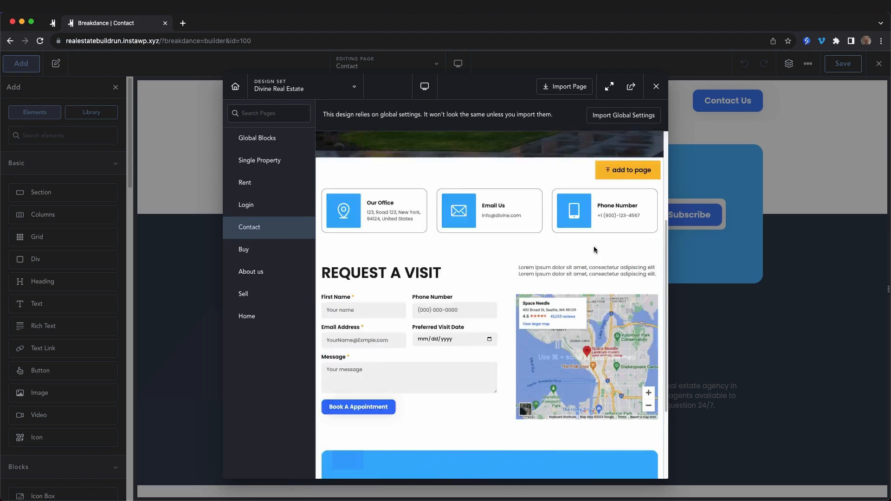
click(561, 88)
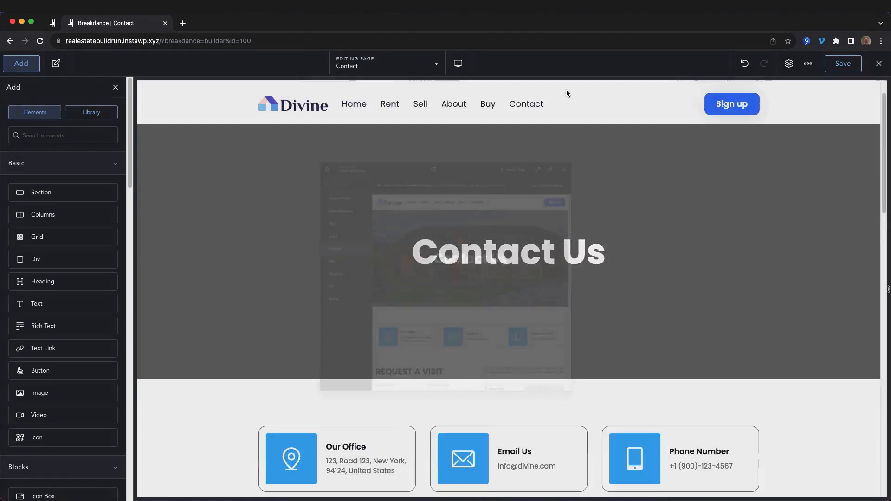
- Delete the duplicate header and footer sections imported with the Contact page design
click(839, 190)
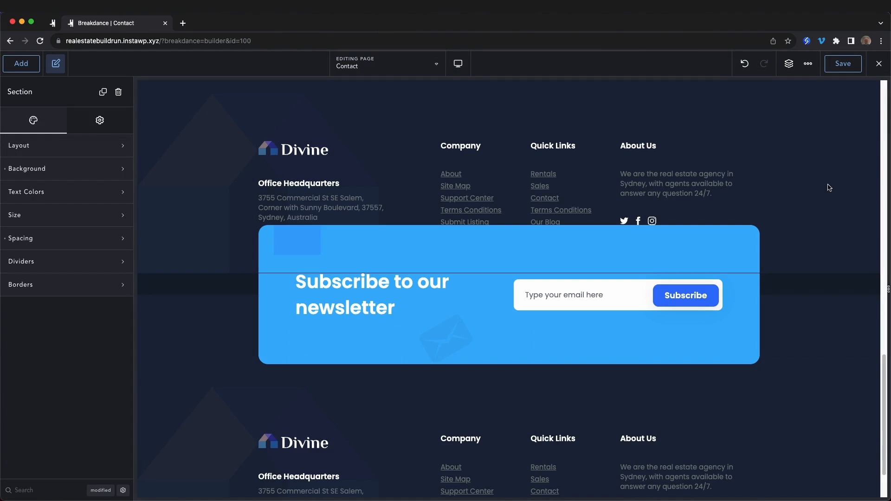
key(Delete)
scroll(737, 204, up, 15)
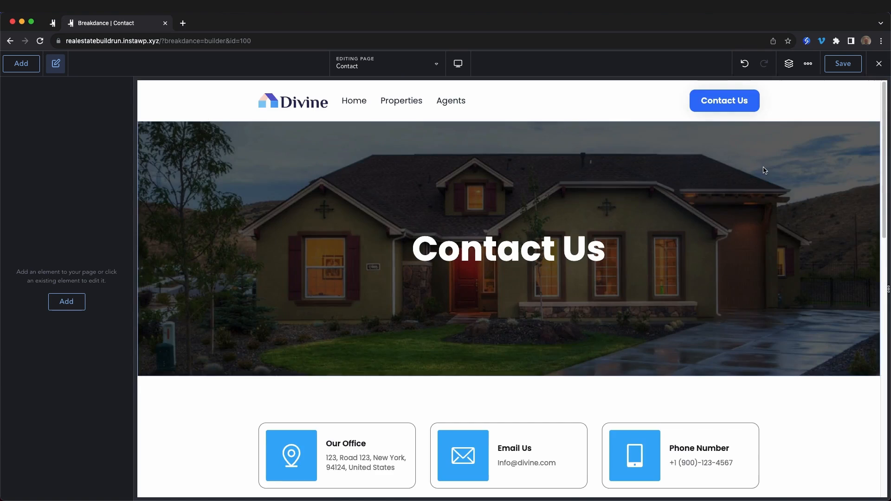
- Delete the lorem ipsum text beside the Request a Visit heading on the Contact page
scroll(764, 172, down, 4)
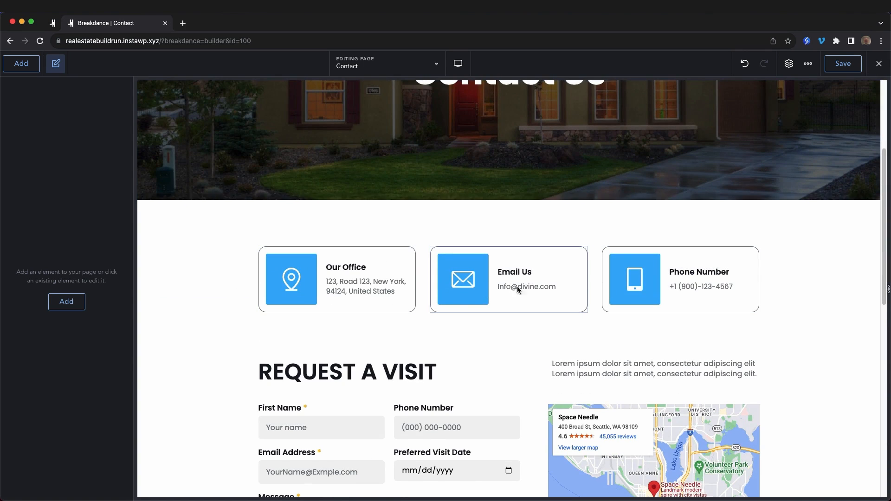
scroll(718, 278, down, 1)
scroll(720, 279, down, 3)
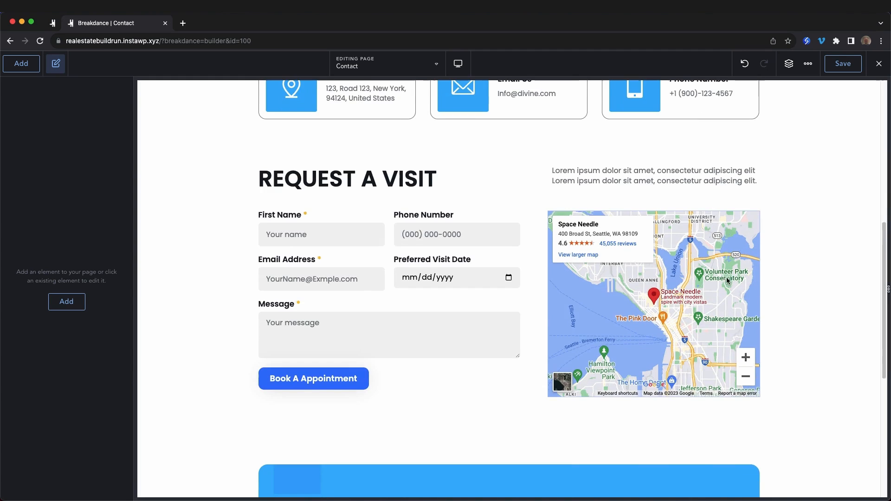
scroll(464, 269, down, 1)
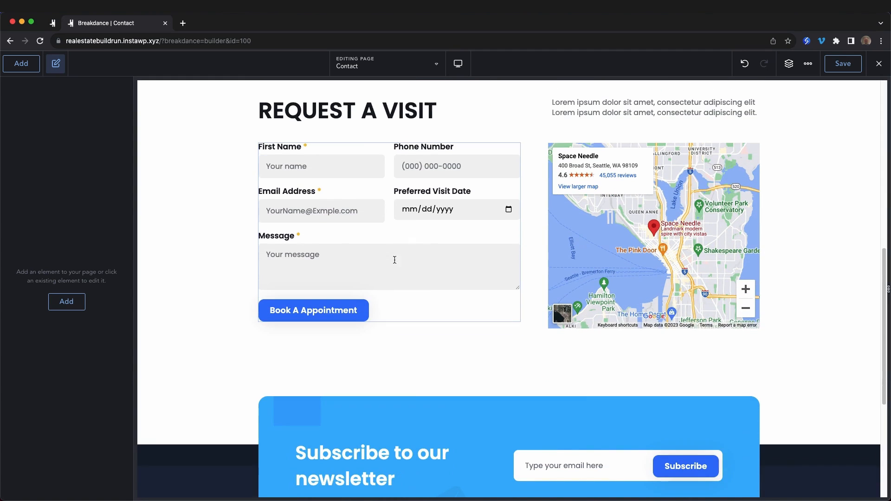
click(613, 111)
key(Delete)
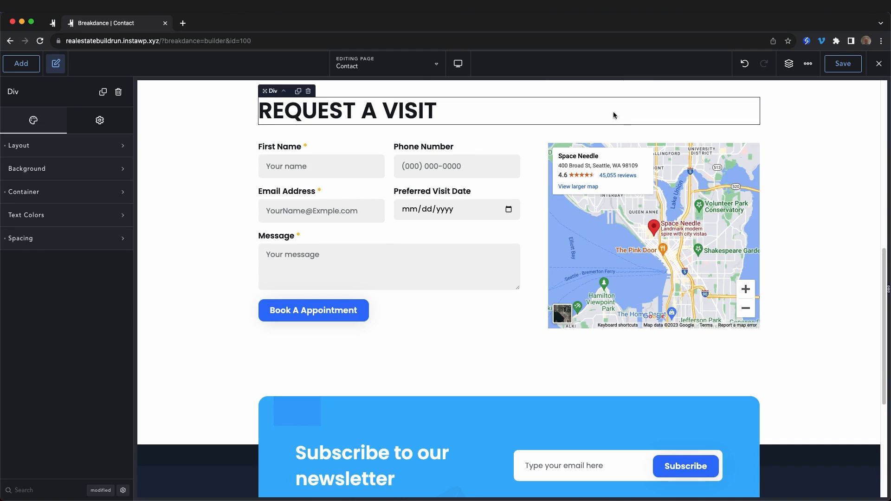
- Exit the Contact page builder to the WordPress admin and return to the list of pages
scroll(472, 259, up, 1)
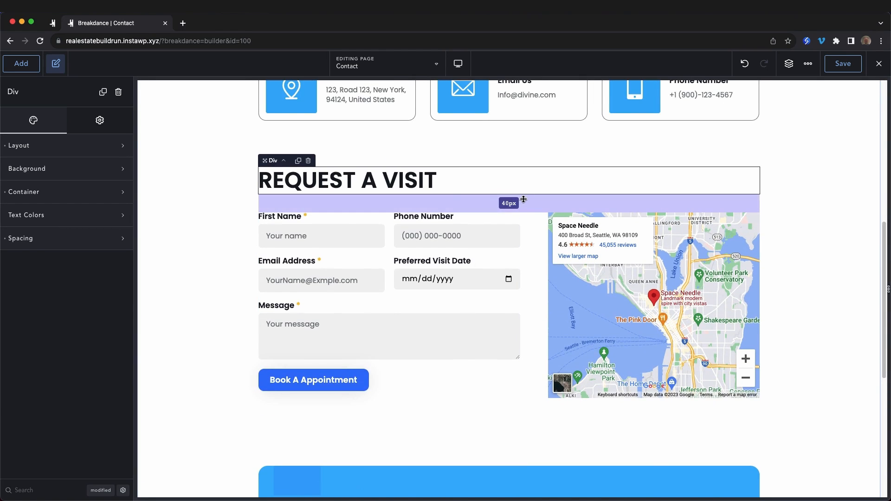
scroll(518, 209, up, 8)
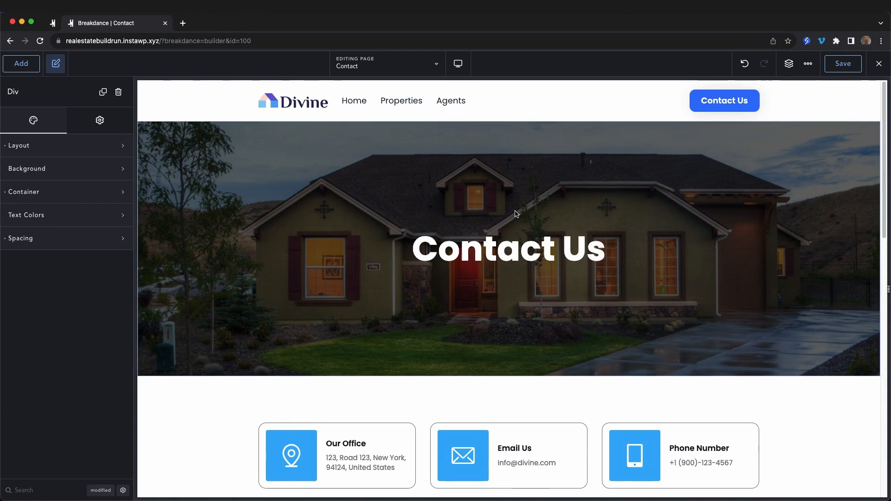
click(872, 68)
click(842, 105)
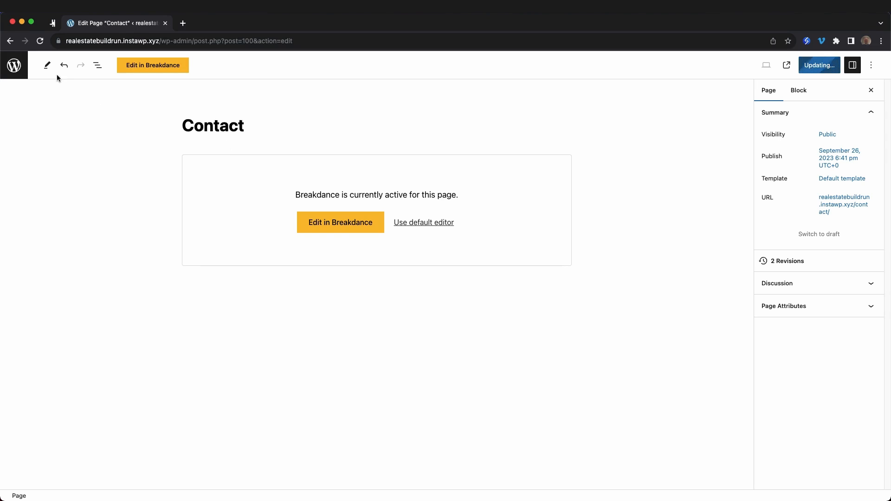
click(14, 65)
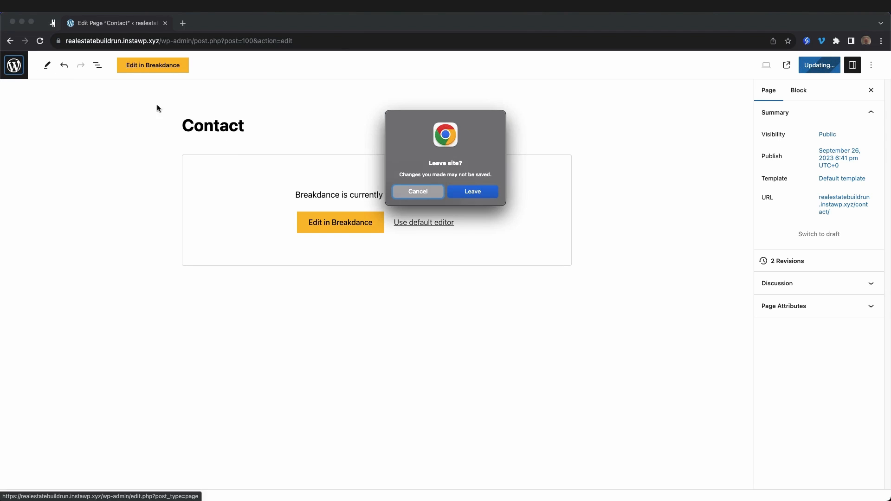
click(495, 194)
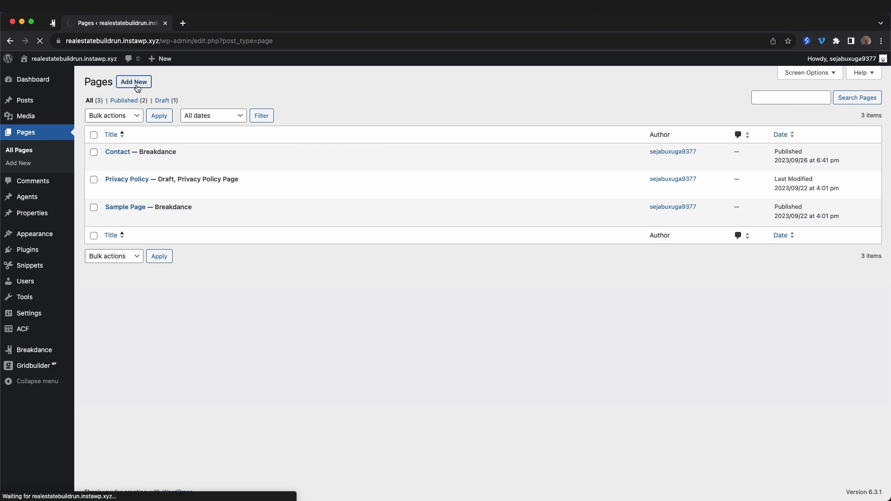
- Add a new page titled Home and publish it
click(134, 82)
text(Home)
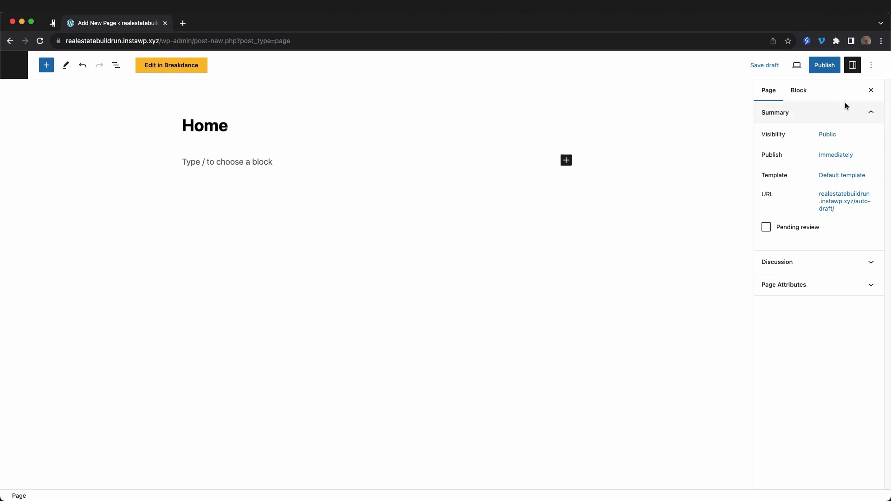
click(820, 68)
click(798, 70)
- Open the Home page in Breakdance and add the Find Your Dream Home With Us hero section from the Divine Real Estate design set
click(182, 68)
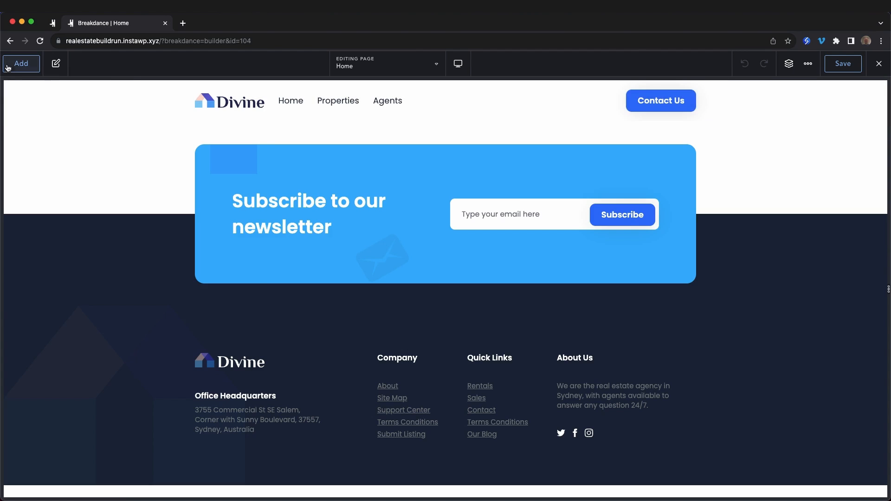
click(25, 72)
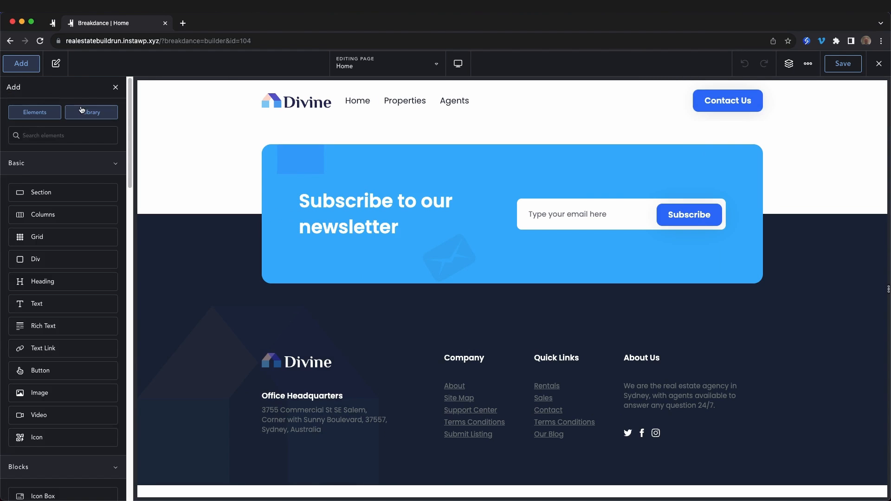
click(82, 112)
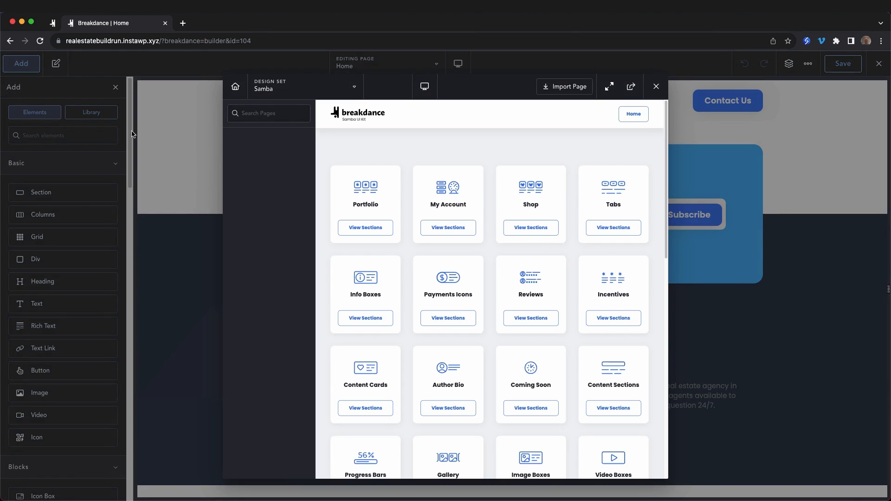
click(304, 85)
scroll(318, 216, down, 3)
scroll(297, 218, down, 4)
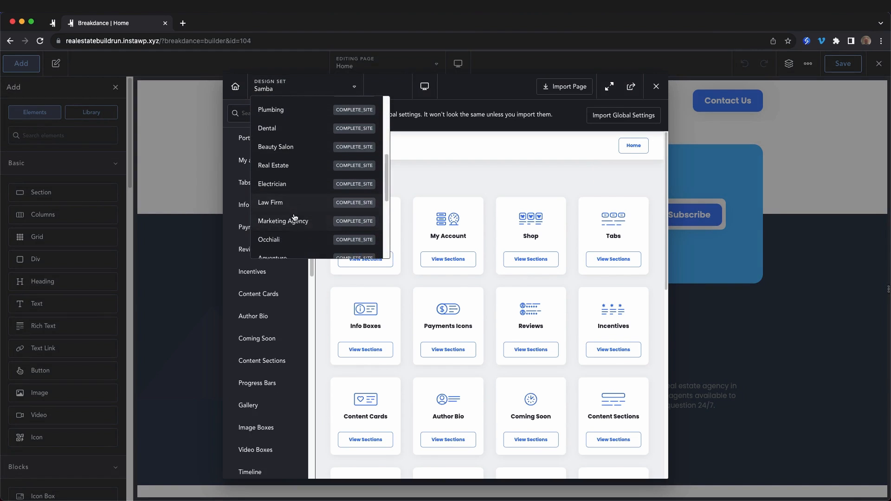
scroll(295, 220, down, 5)
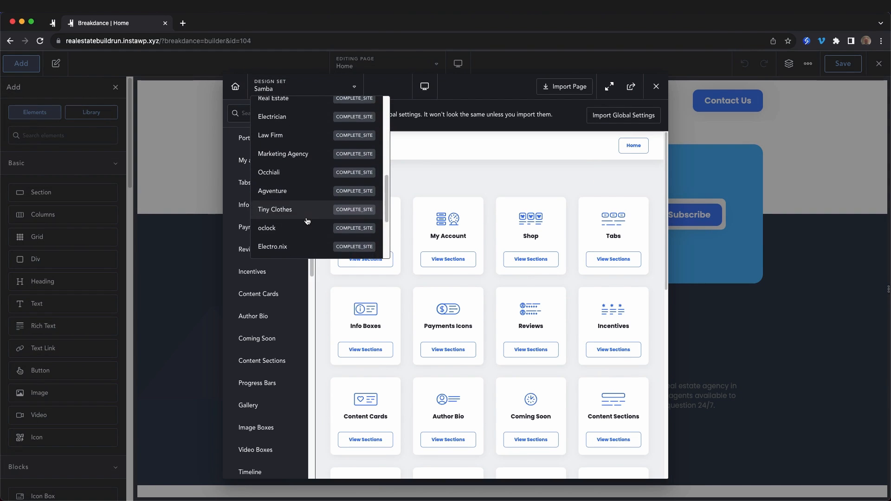
click(292, 233)
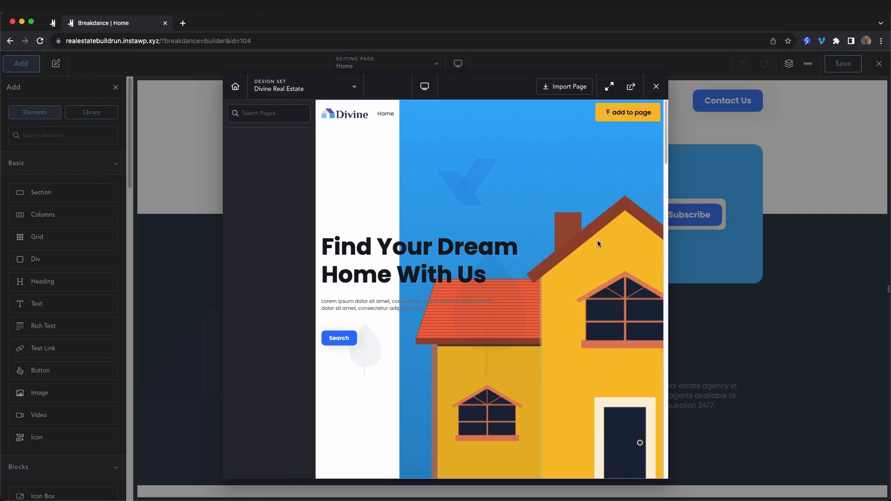
click(632, 148)
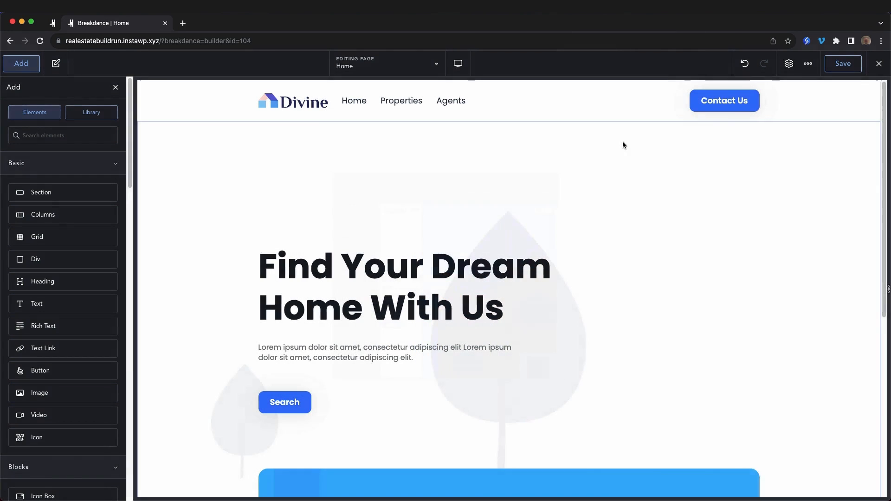
- Relabel the hero section's Search button as Properties and replace its link with /
scroll(683, 199, down, 3)
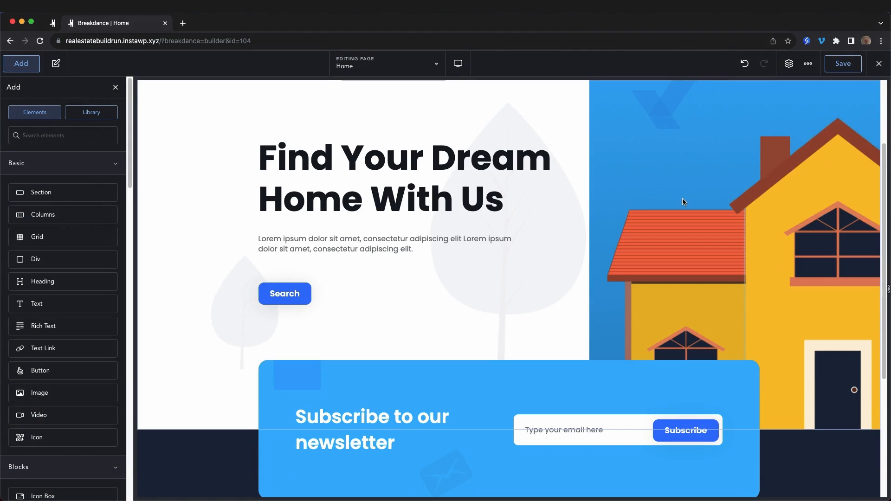
click(288, 294)
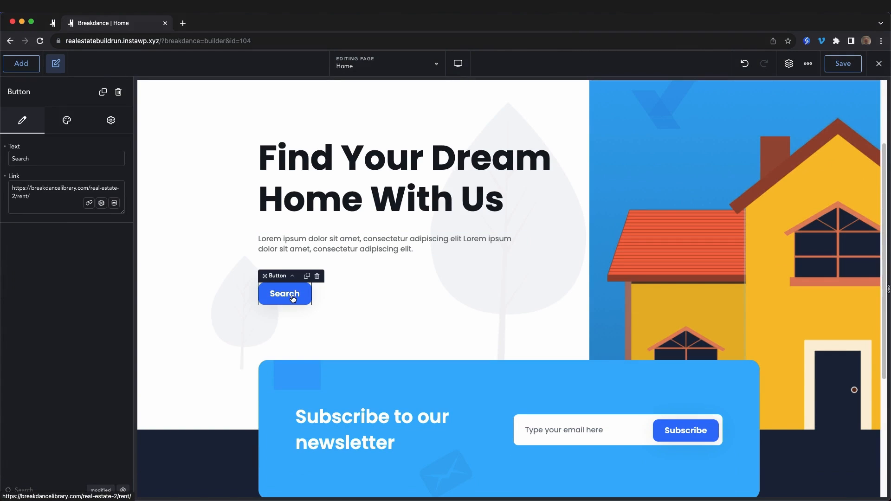
double_click(294, 298)
text(Properties)
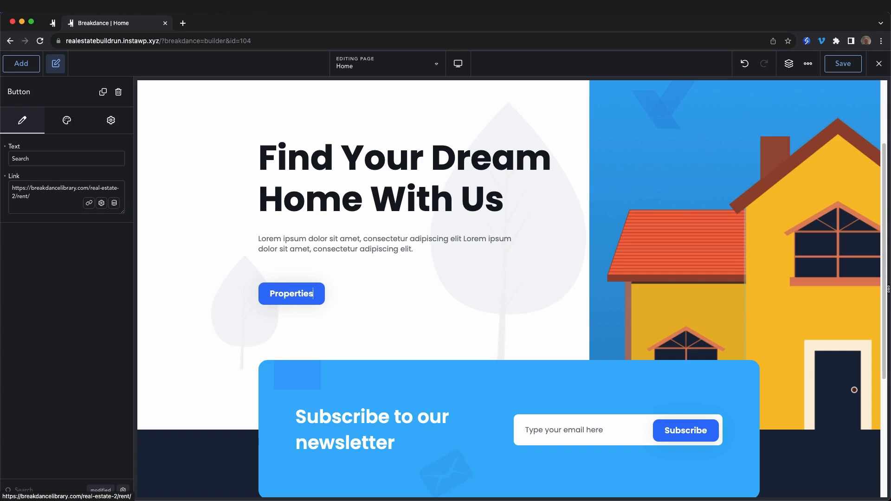
triple_click(31, 193)
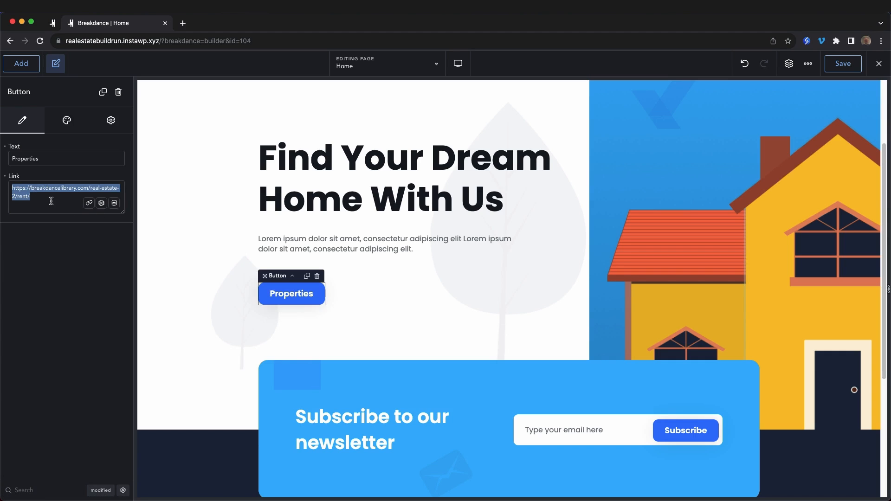
text(/)
- Add the Our Partnerships section from the Divine Real Estate design set to the Home page
click(21, 64)
click(91, 113)
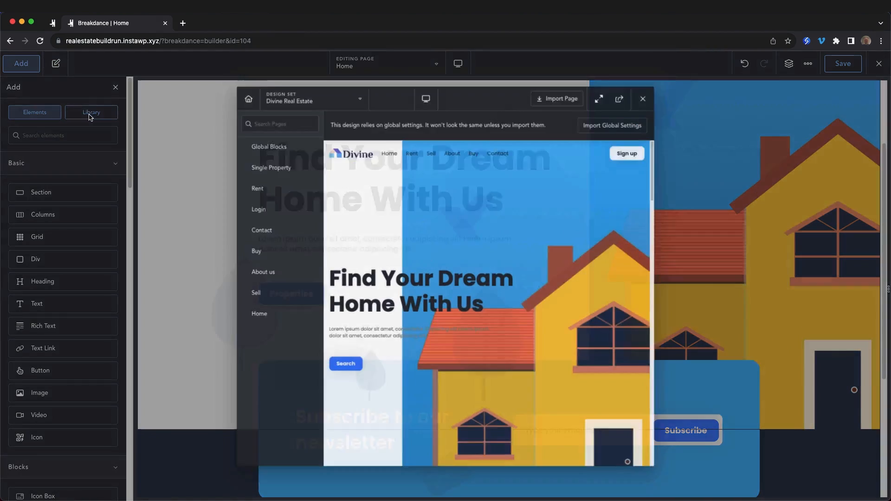
scroll(525, 230, down, 6)
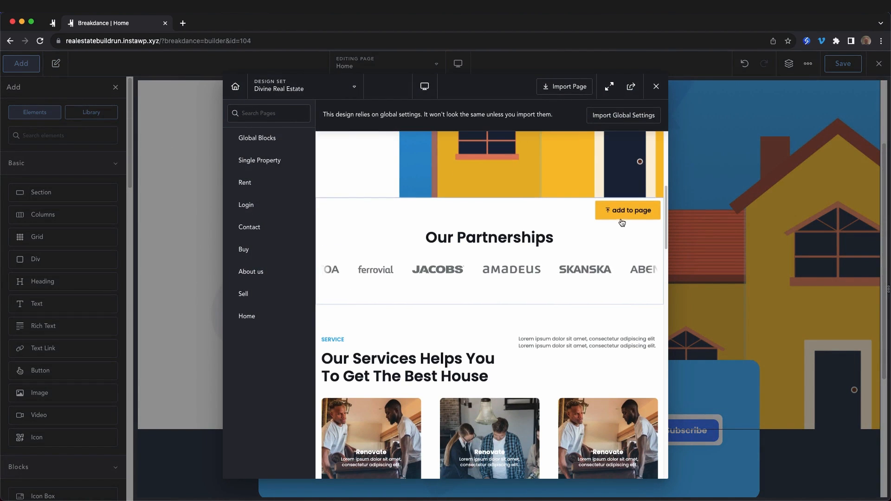
click(627, 210)
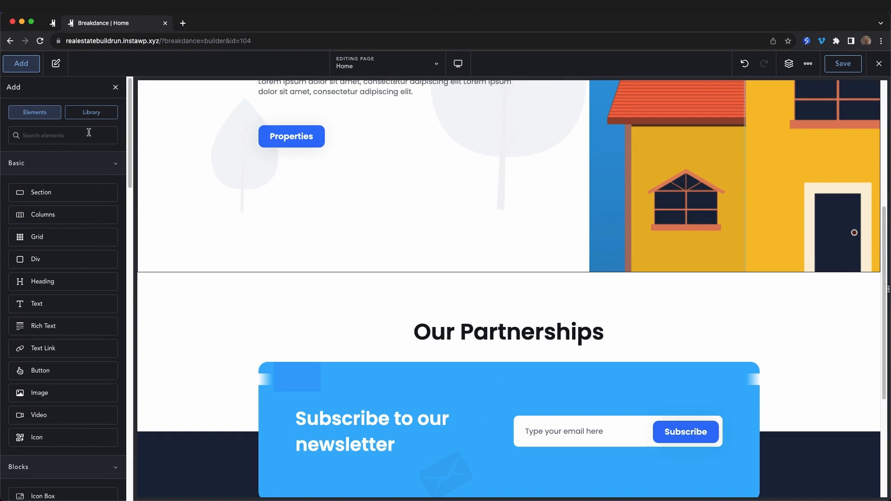
- Add the Our Services Helps You To Get The Best House section from the Divine Real Estate design set to the Home page
click(91, 112)
scroll(548, 286, down, 3)
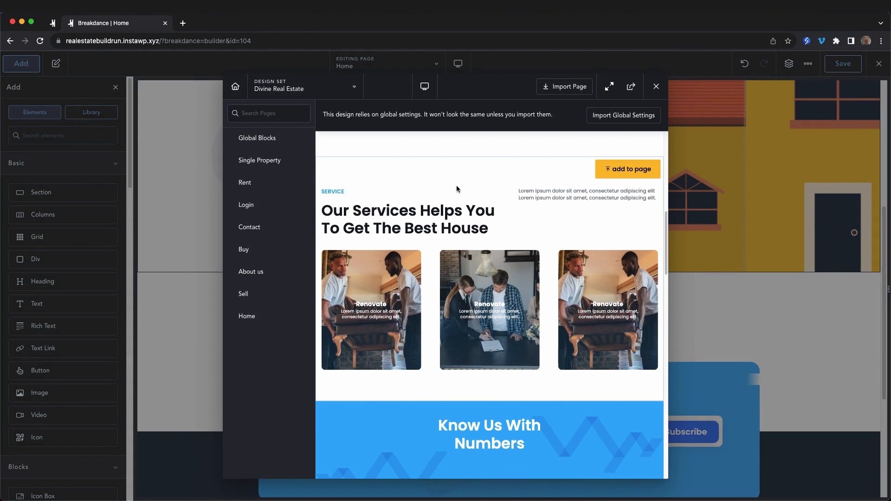
click(630, 171)
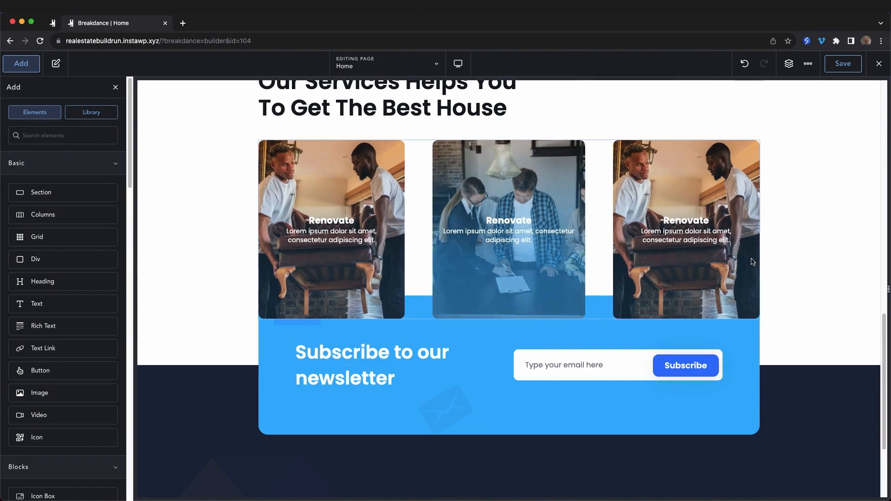
- Add the Know Us With Numbers section from the Divine Real Estate design set to the Home page
click(88, 114)
scroll(540, 331, down, 5)
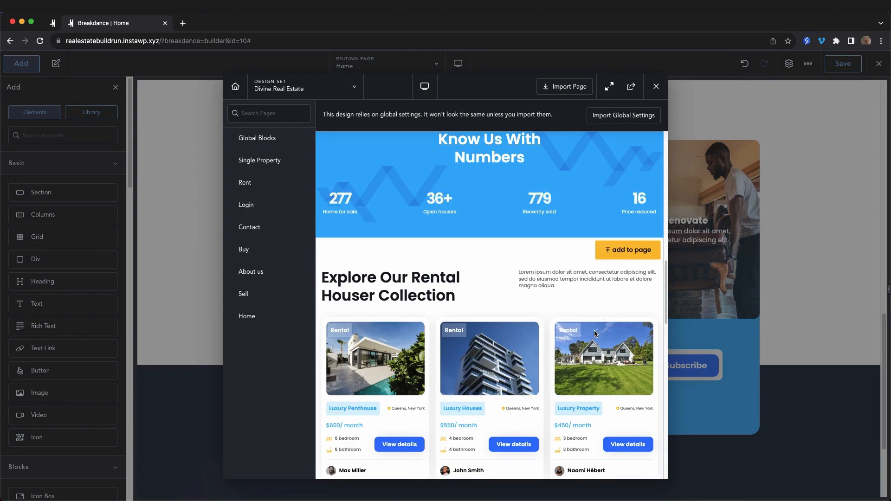
scroll(617, 274, up, 3)
click(635, 274)
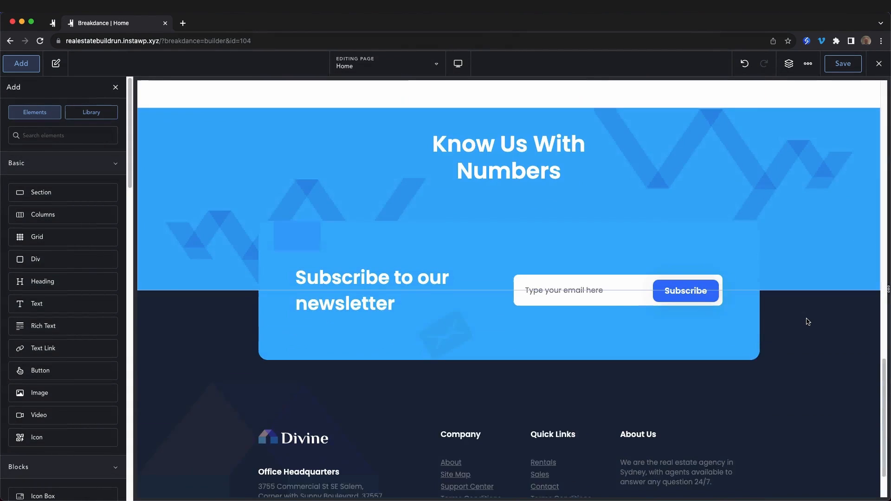
- Look through the remaining Divine Real Estate sections and add the Explore Our Rental Houser Collection section to the Home page
click(91, 112)
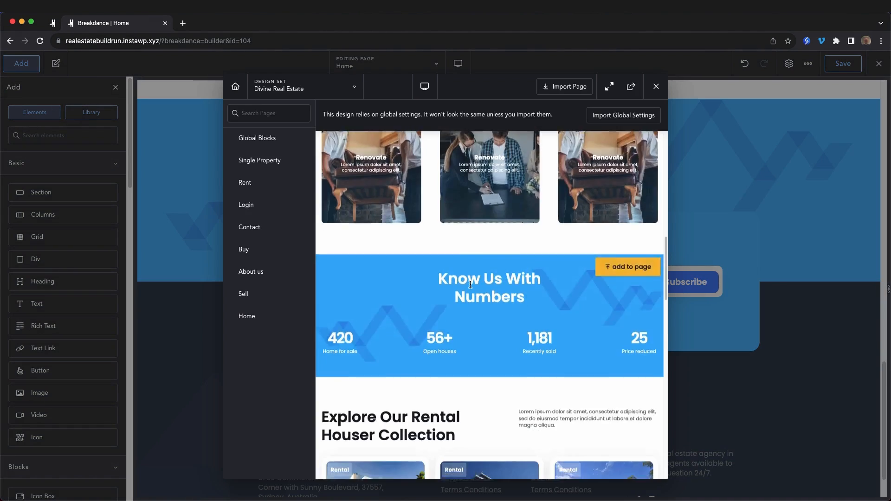
scroll(480, 282, down, 6)
scroll(479, 282, down, 8)
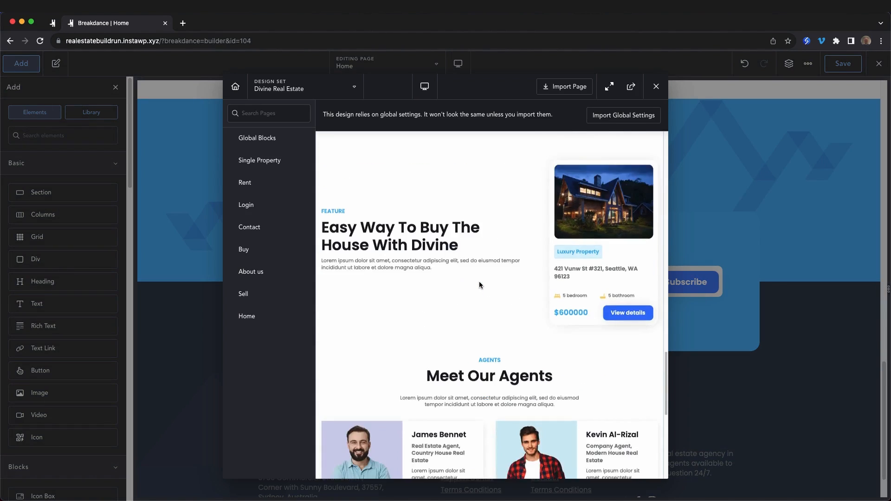
scroll(486, 284, up, 2)
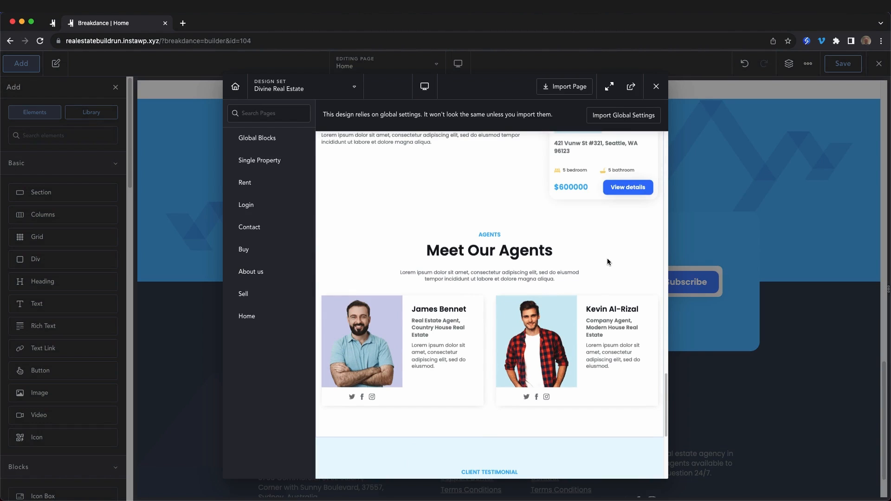
scroll(584, 267, down, 2)
scroll(587, 268, down, 5)
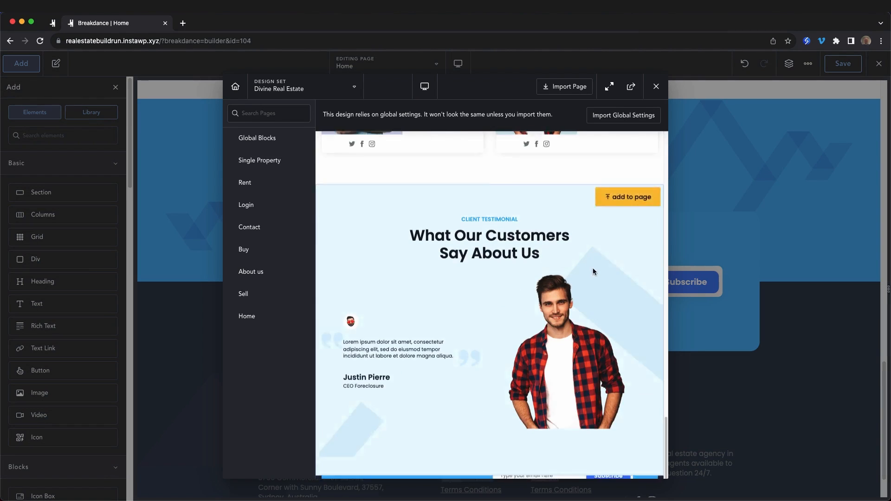
scroll(593, 268, down, 4)
scroll(593, 270, up, 7)
scroll(593, 270, up, 8)
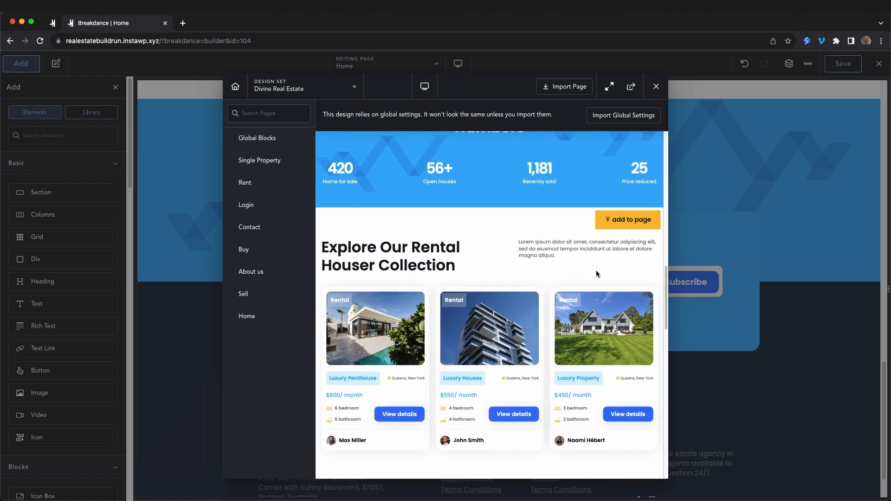
scroll(596, 274, down, 2)
scroll(636, 292, up, 4)
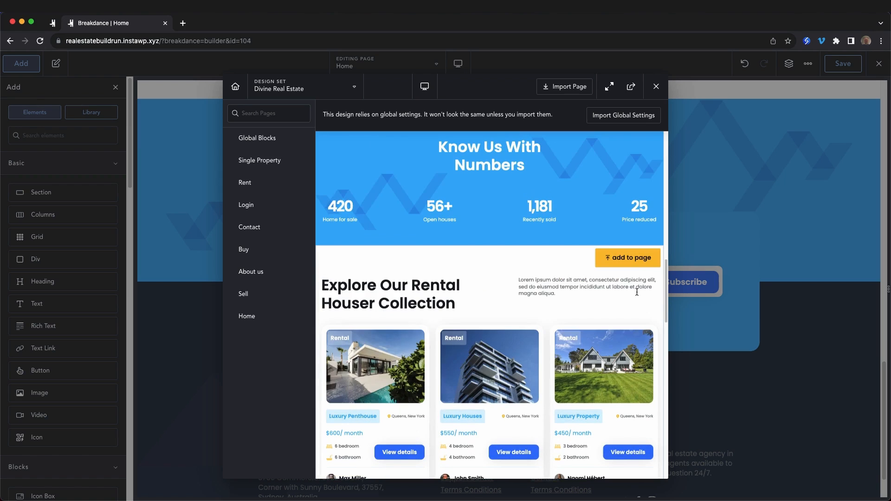
click(632, 258)
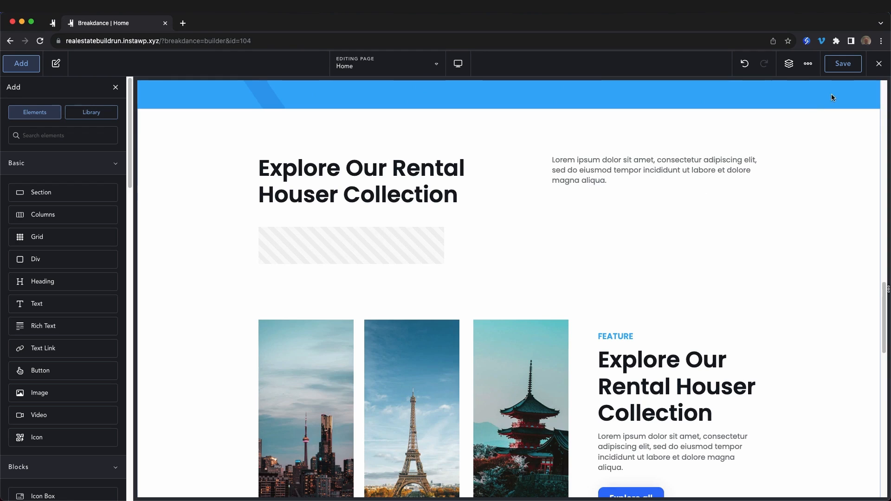
- Delete the Explore Our Rental Houser Collection heading, its description and the listing block beneath them from the new section
click(356, 188)
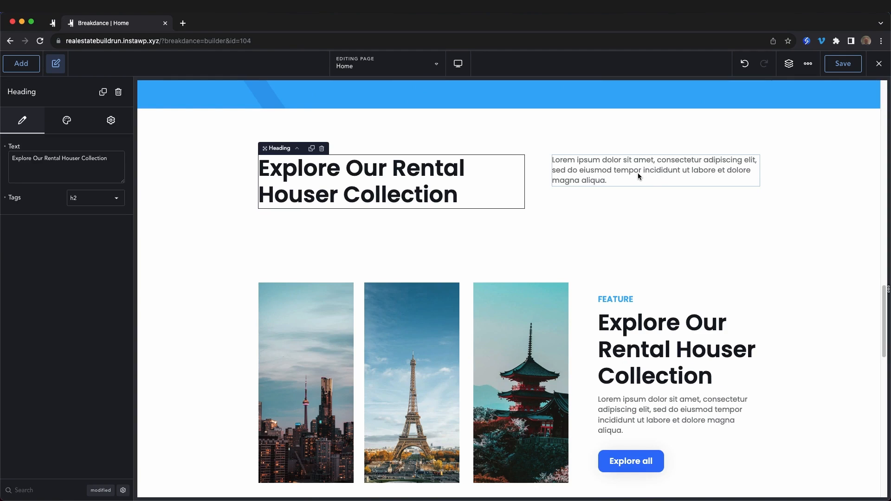
key(Delete)
click(638, 174)
key(Delete)
key(Delete)
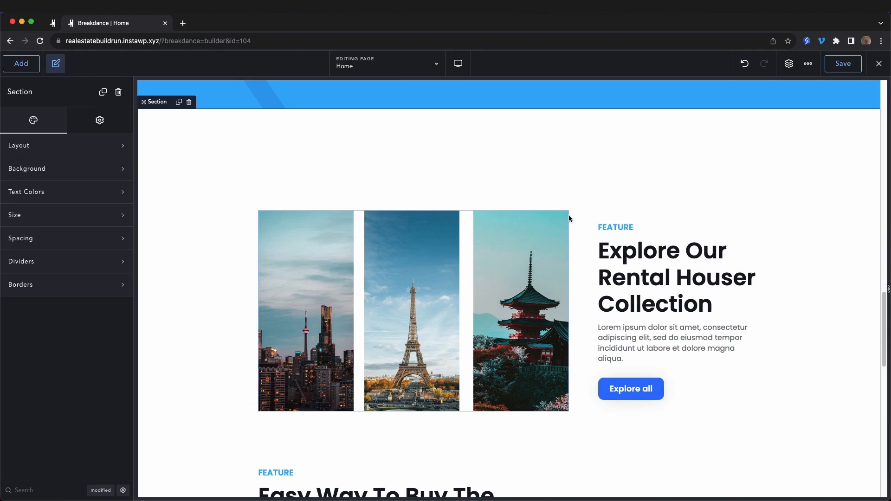
- Delete the city-image feature block and the Easy Way To Buy The House With Divine block above Meet Our Agents
click(569, 215)
key(Delete)
click(569, 236)
key(Delete)
key(Delete)
key(Delete)
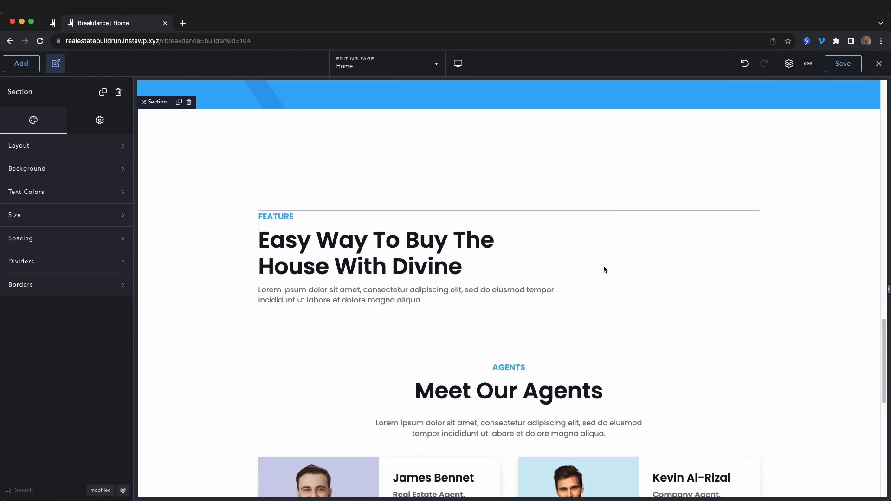
click(585, 255)
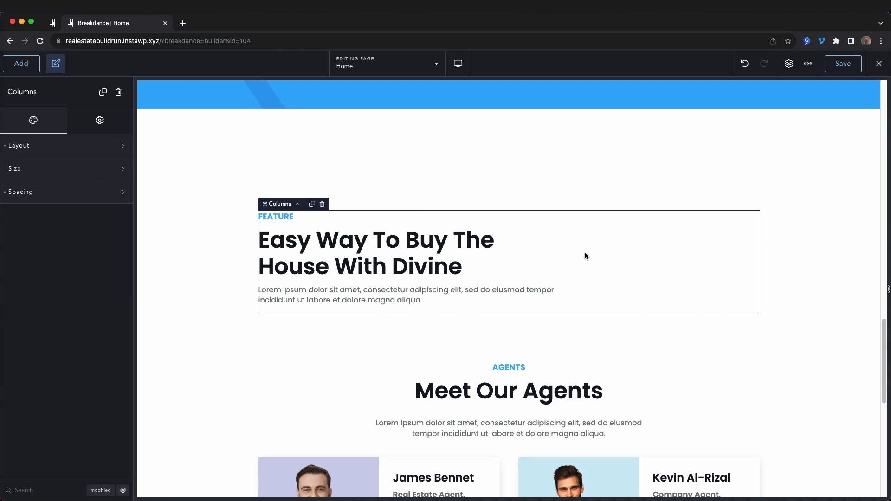
key(Delete)
- Set the bottom padding of the Meet Our Agents section to 256 px
scroll(866, 338, down, 2)
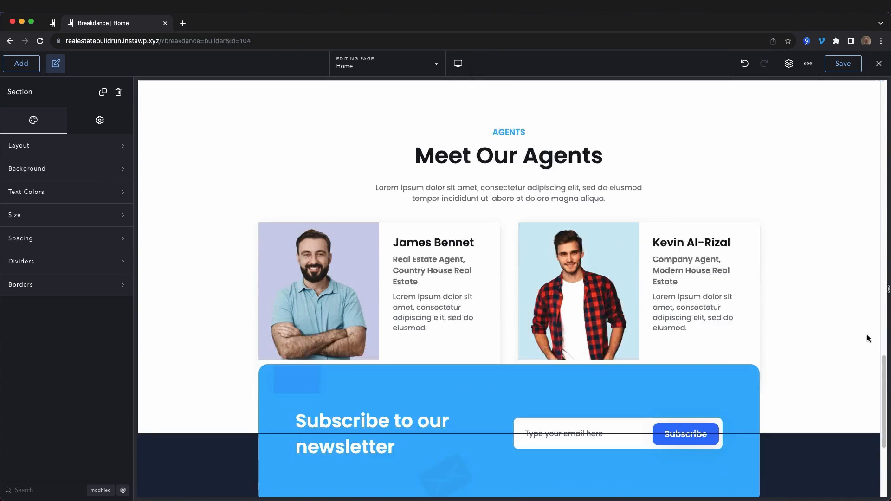
scroll(852, 311, down, 4)
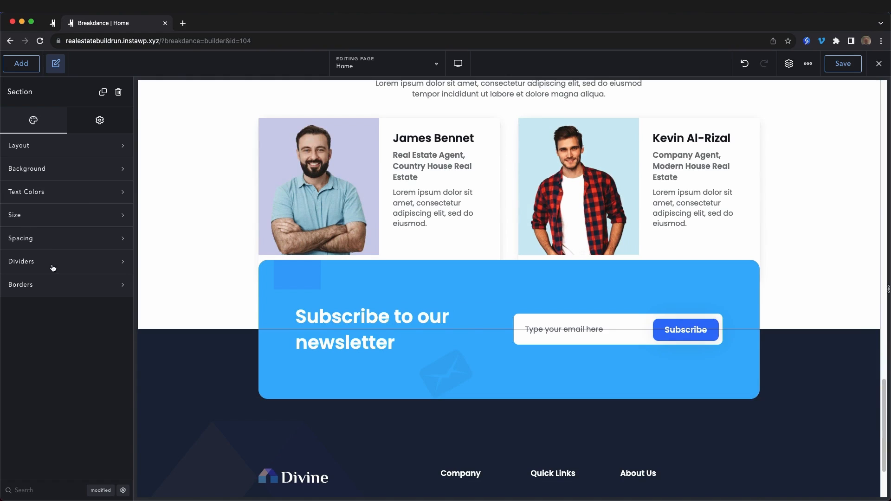
click(53, 234)
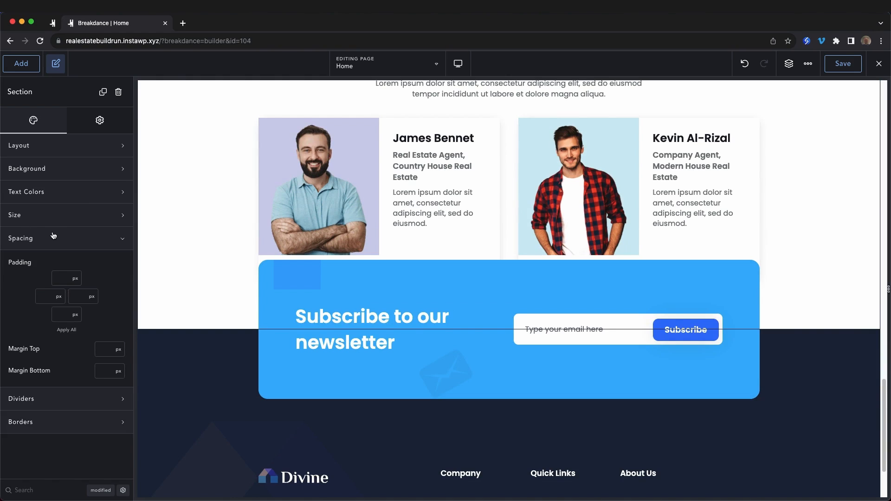
click(55, 315)
text(128)
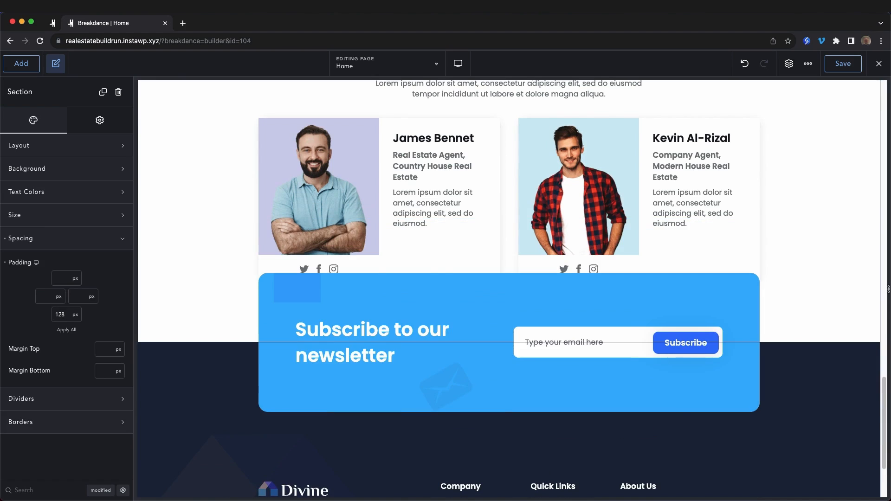
key(BackSpace)
key(BackSpace)
key(BackSpace)
text(256)
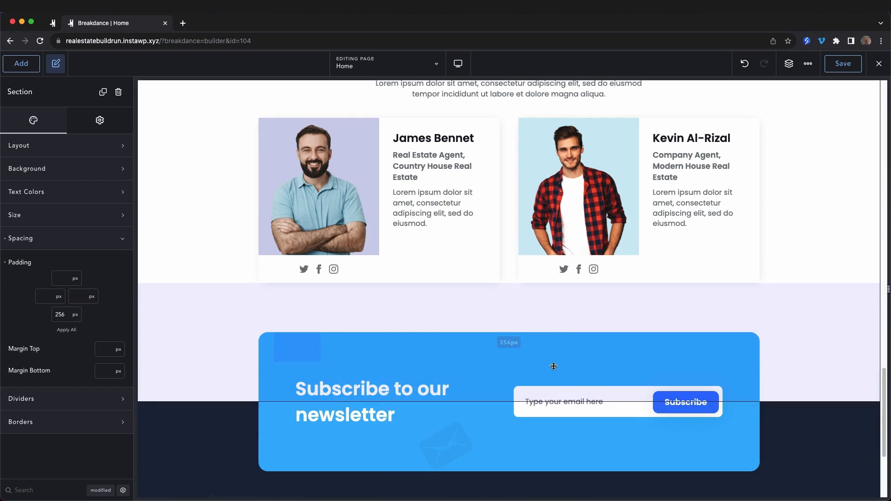
- Delete the Div holding the two placeholder agent cards below the Meet Our Agents text
scroll(799, 350, up, 5)
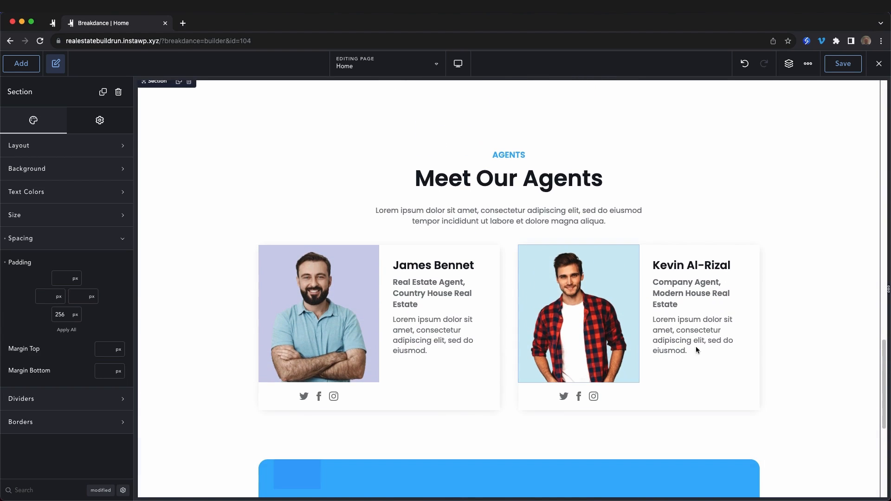
click(514, 268)
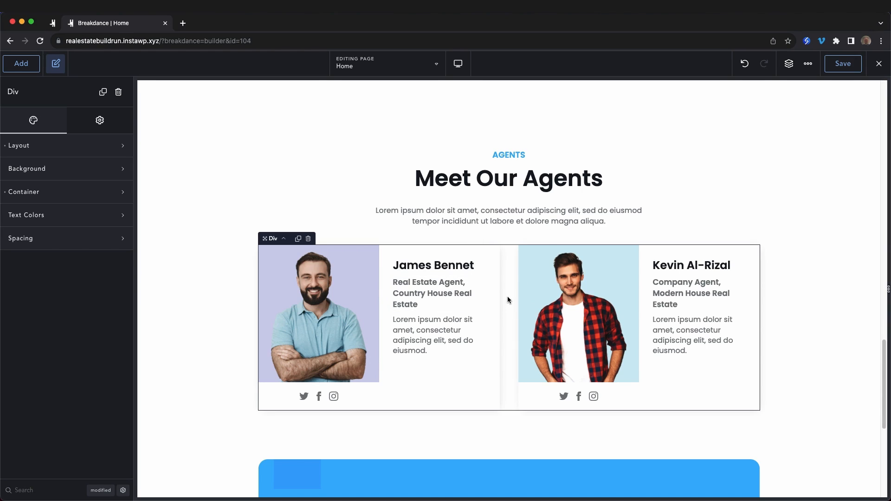
key(Delete)
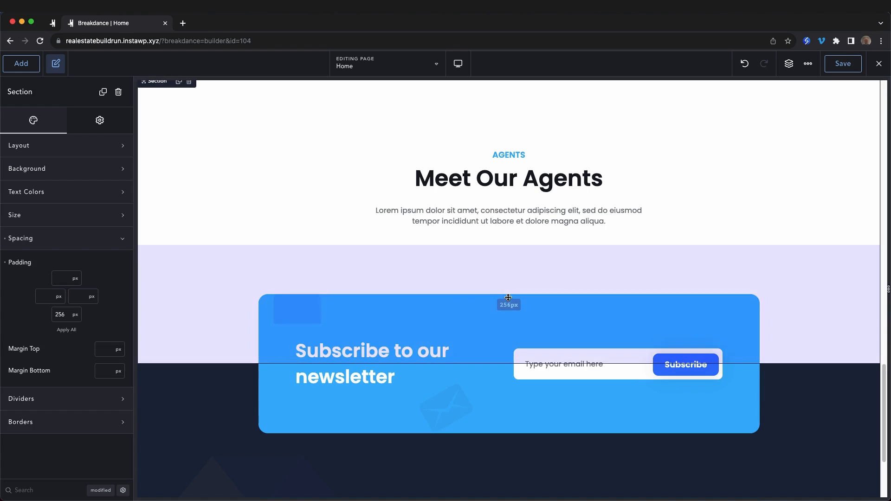
- Add a Post Loop Builder to the Meet Our Agents section and choose Agent Block as its global block
click(32, 68)
text(post loop)
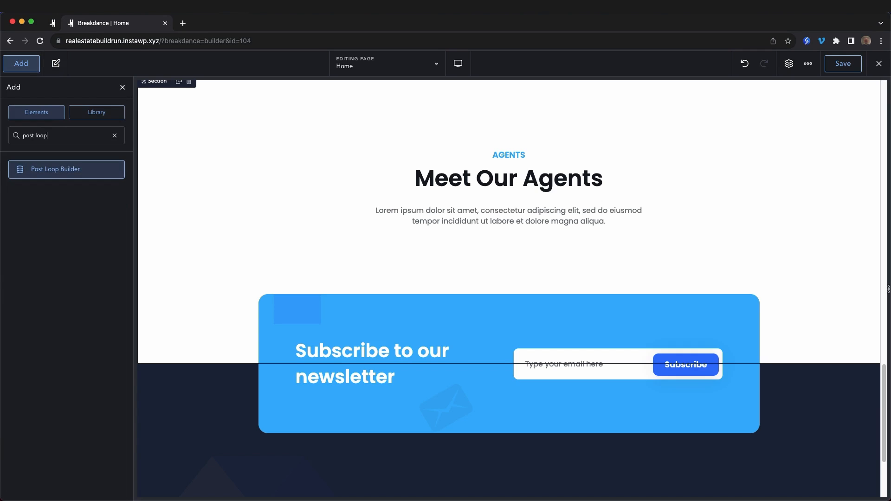
click(95, 169)
click(94, 182)
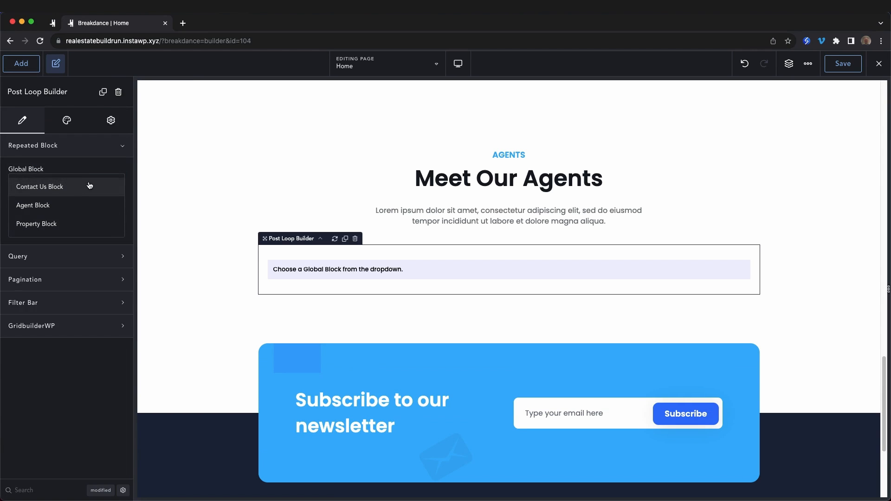
click(59, 205)
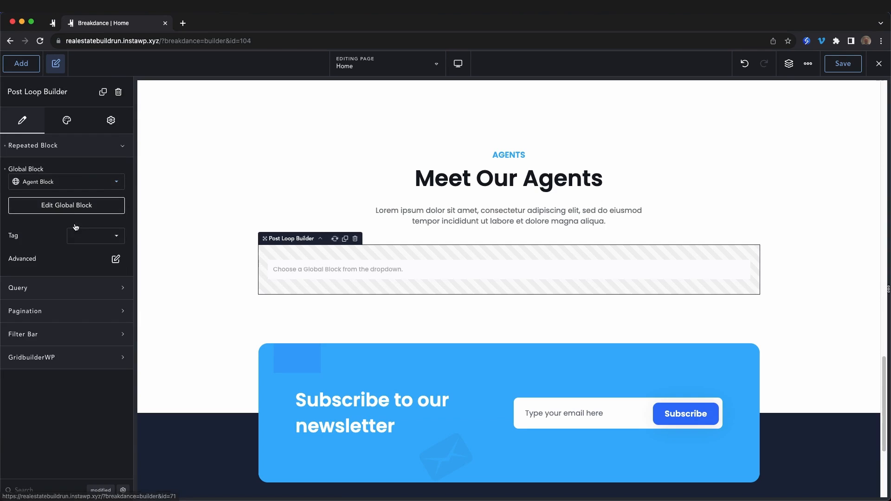
- Set the agent loop's layout to Grid with 3 items per row
click(66, 121)
click(67, 142)
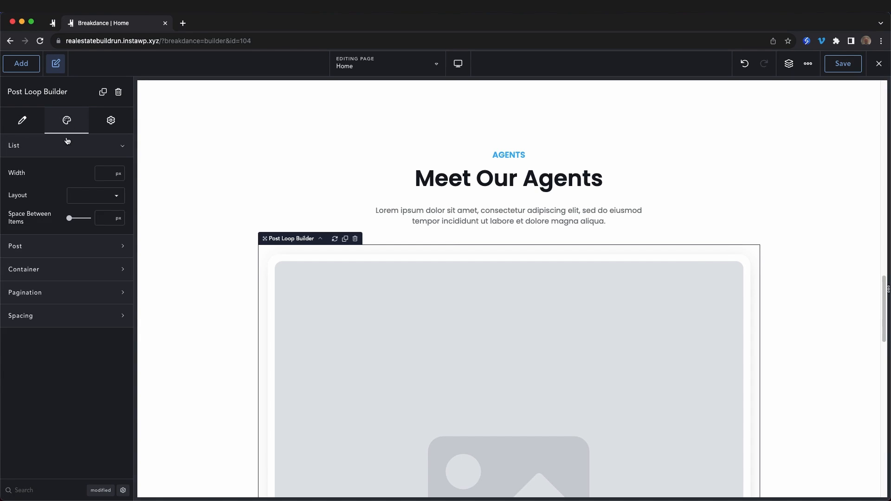
click(99, 191)
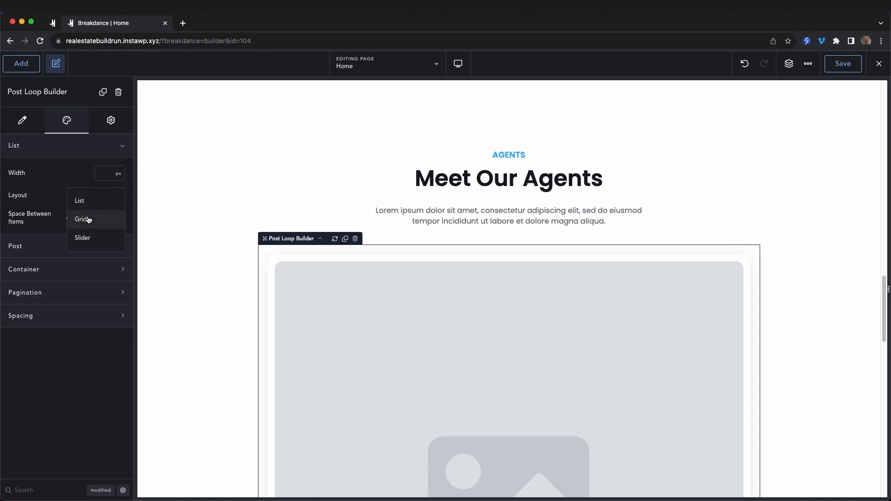
click(83, 219)
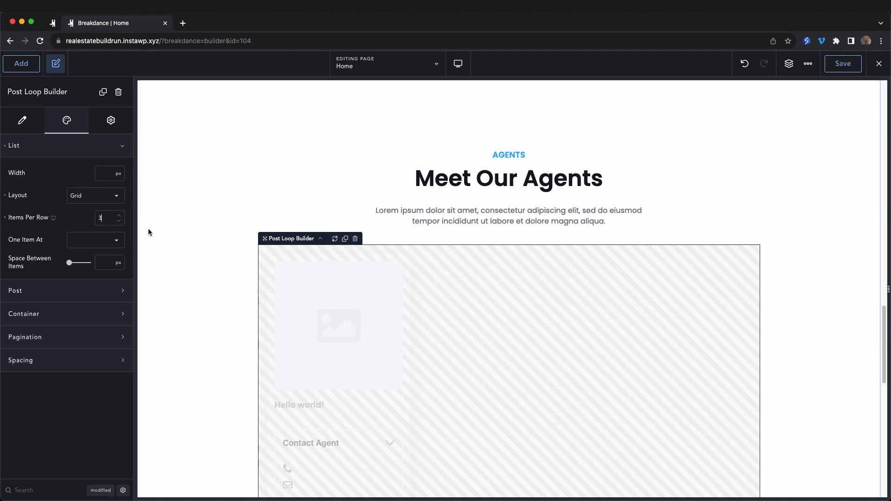
- Give the agent loop a custom query that includes the Agents post type instead of Posts, and apply it
click(23, 121)
click(85, 289)
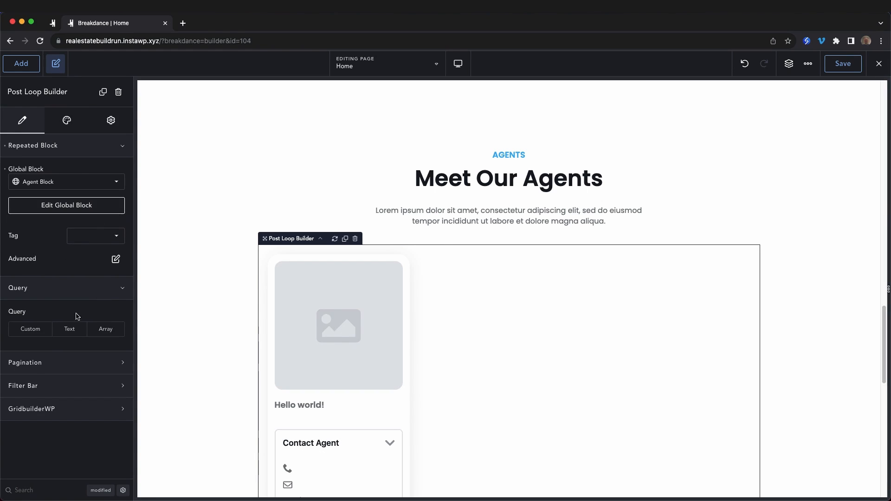
click(28, 329)
click(58, 355)
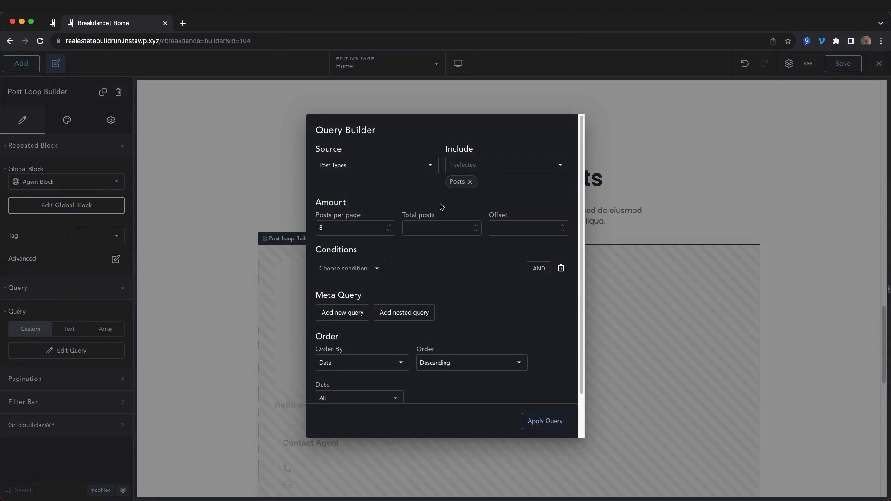
click(470, 182)
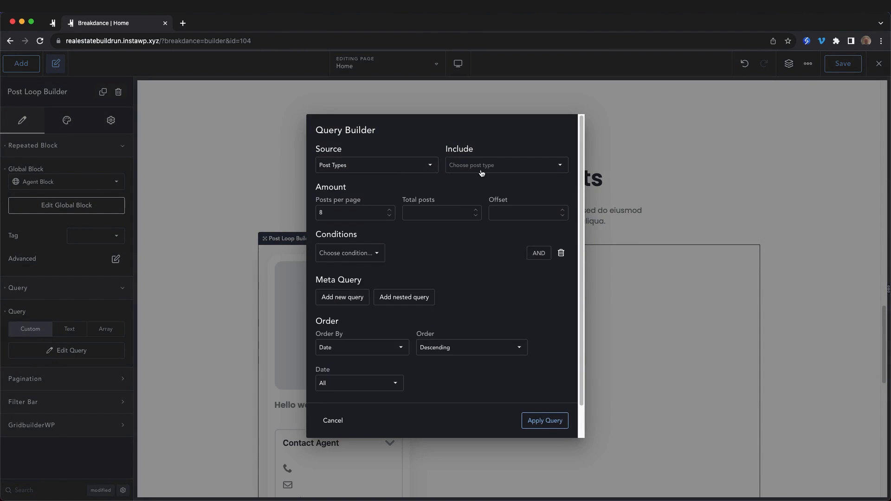
click(482, 168)
click(481, 256)
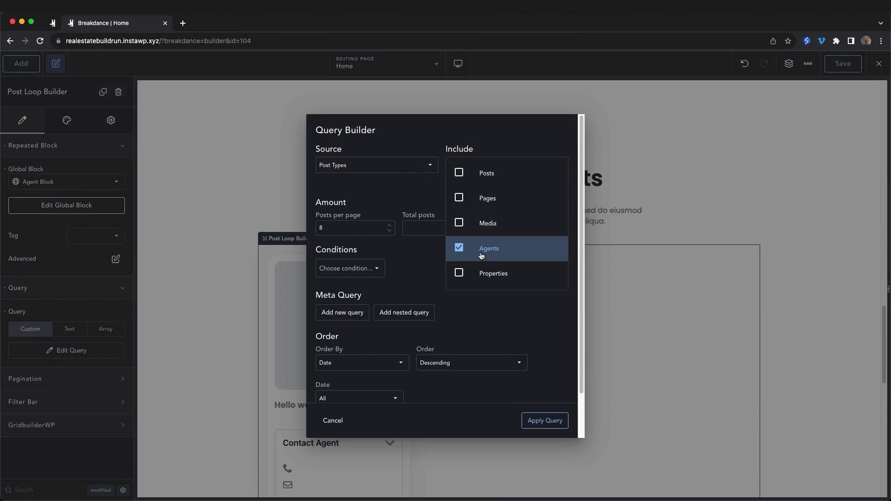
click(542, 421)
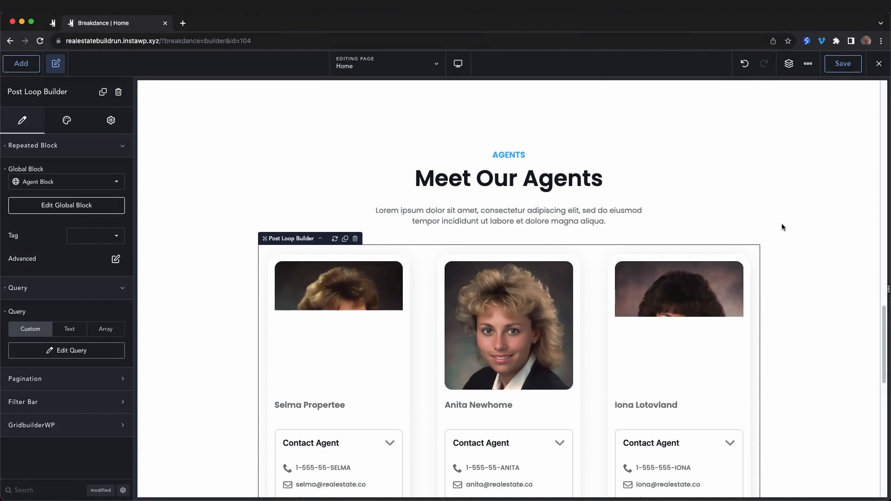
- Collapse the Contact Agent accordions on all three agent cards in the Meet Our Agents preview
scroll(781, 227, down, 5)
click(388, 281)
click(555, 279)
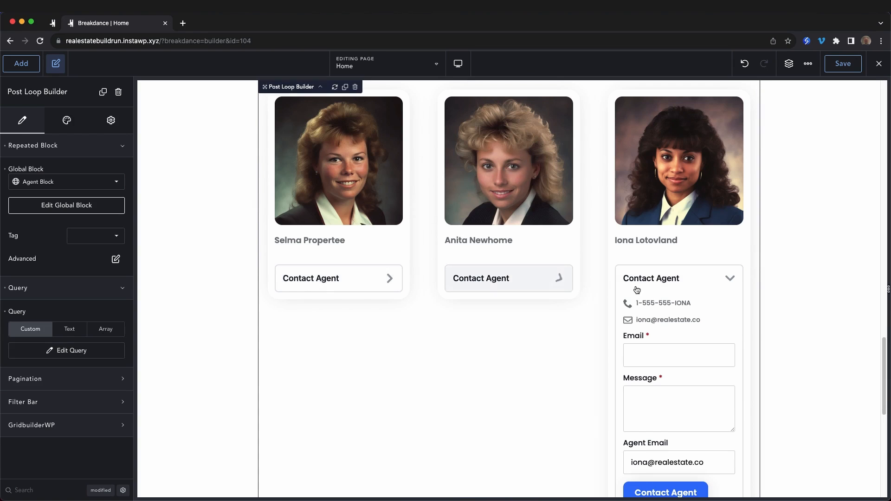
click(716, 282)
scroll(568, 185, up, 3)
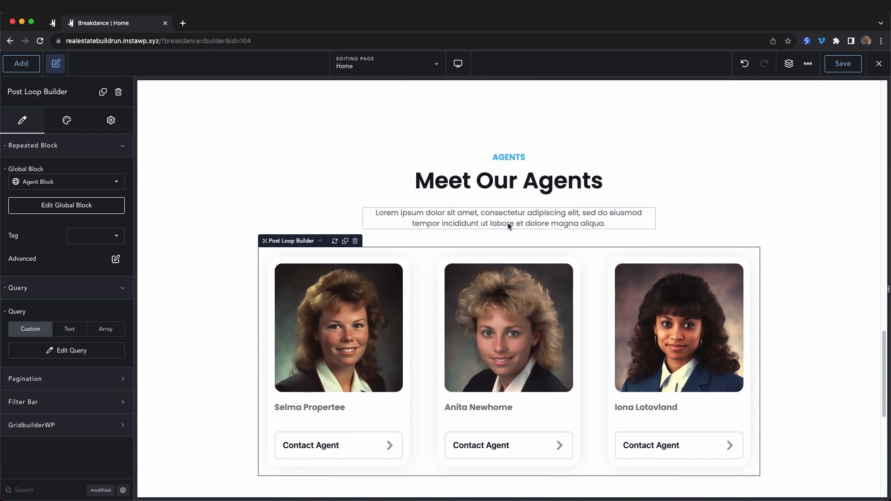
- Save the Home page, exit the builder to WordPress and go back to the list of pages
scroll(673, 226, up, 2)
scroll(717, 277, up, 15)
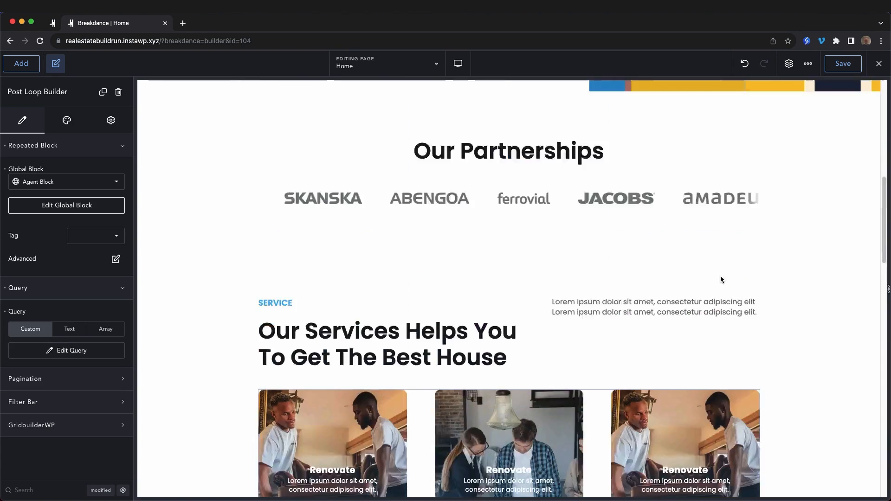
click(843, 63)
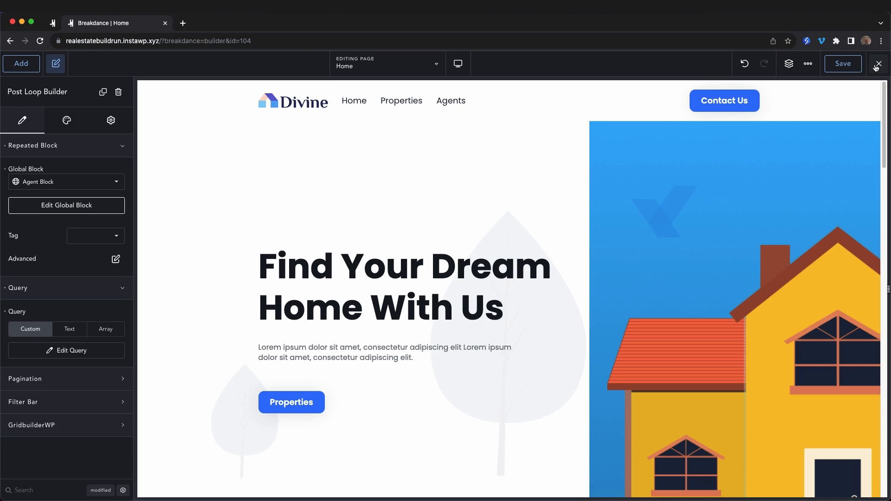
click(876, 66)
click(853, 105)
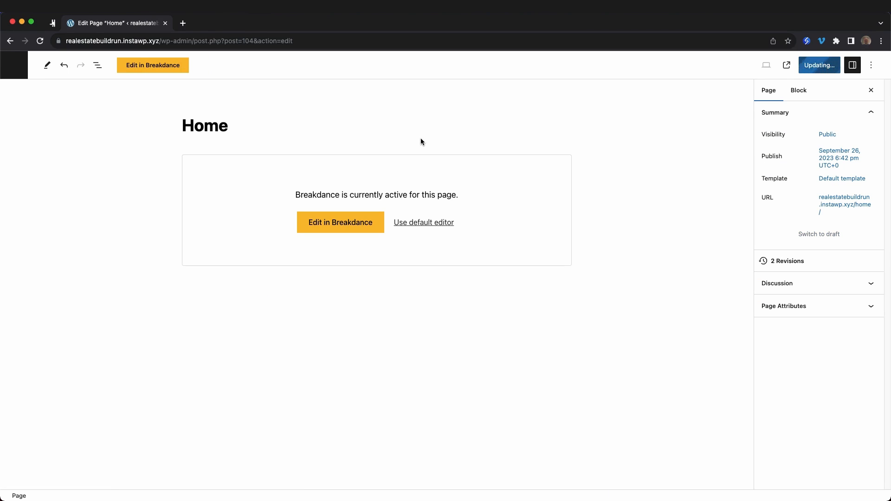
click(18, 64)
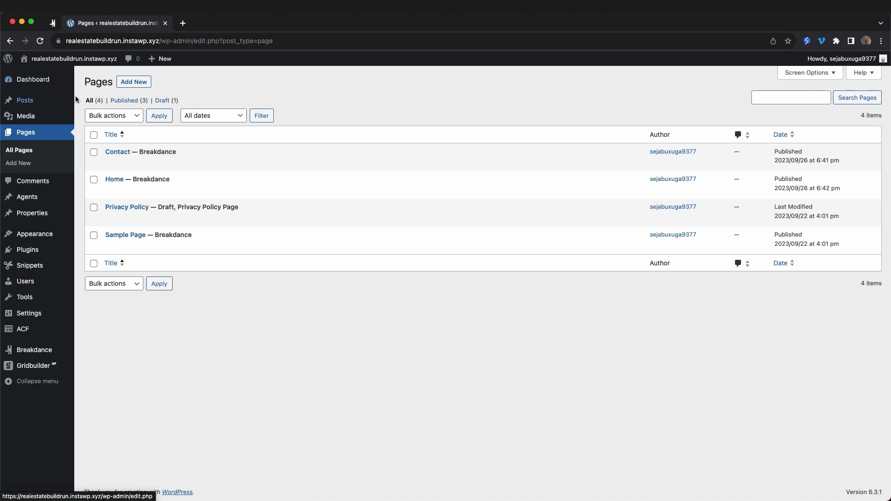
- In the Reading Settings, set the homepage to a static page, choose Home, and save the changes
mouse_move(53, 315)
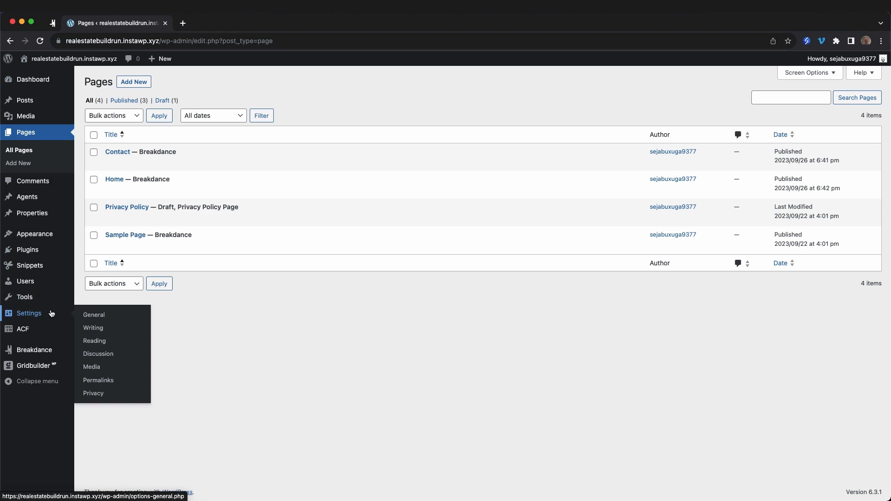
click(102, 342)
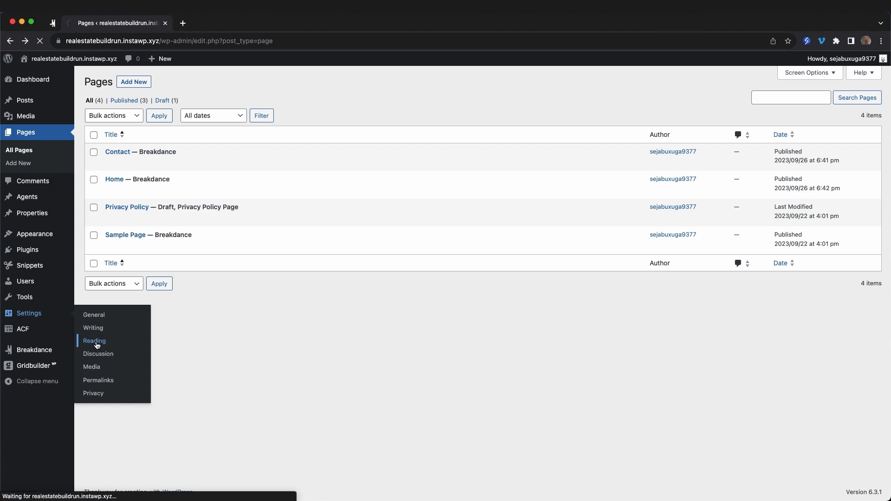
click(199, 125)
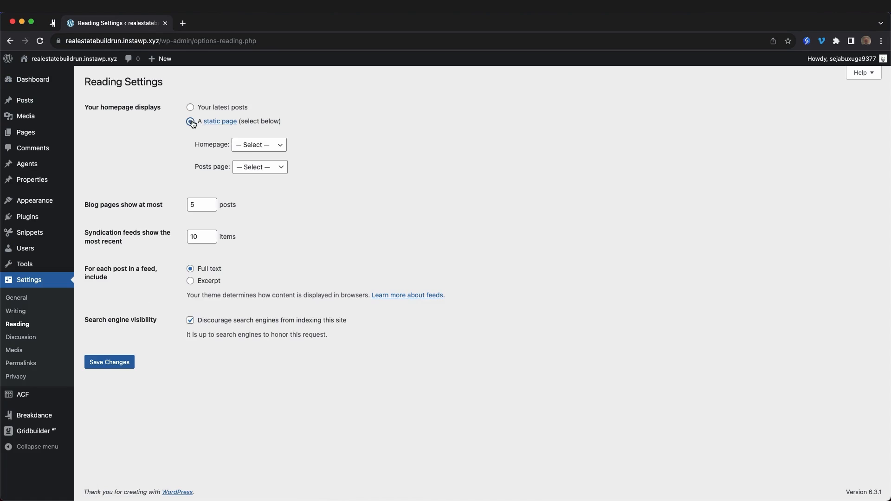
click(260, 147)
click(262, 168)
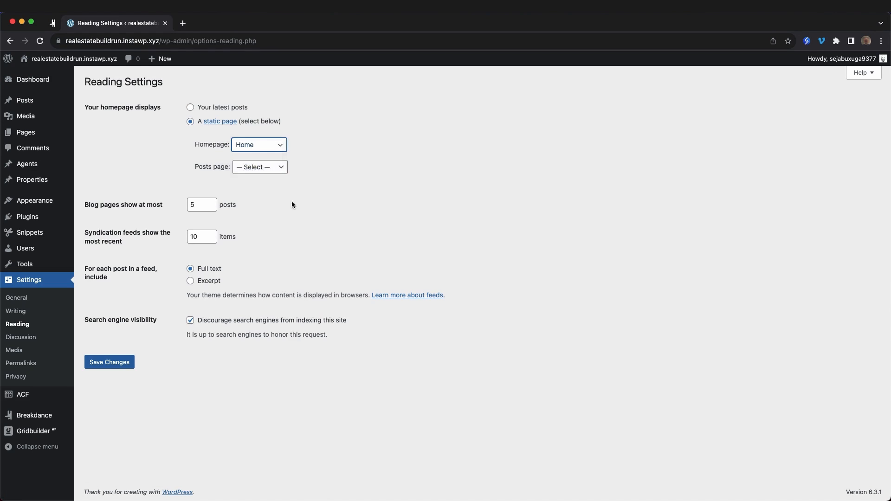
click(110, 363)
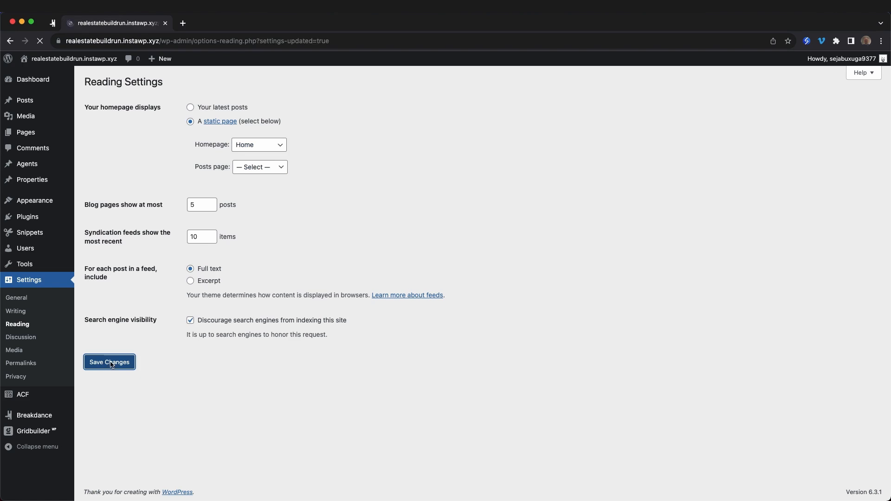
- Visit the live site and review the front page from the hero and partnerships through services to the agent cards
mouse_move(69, 62)
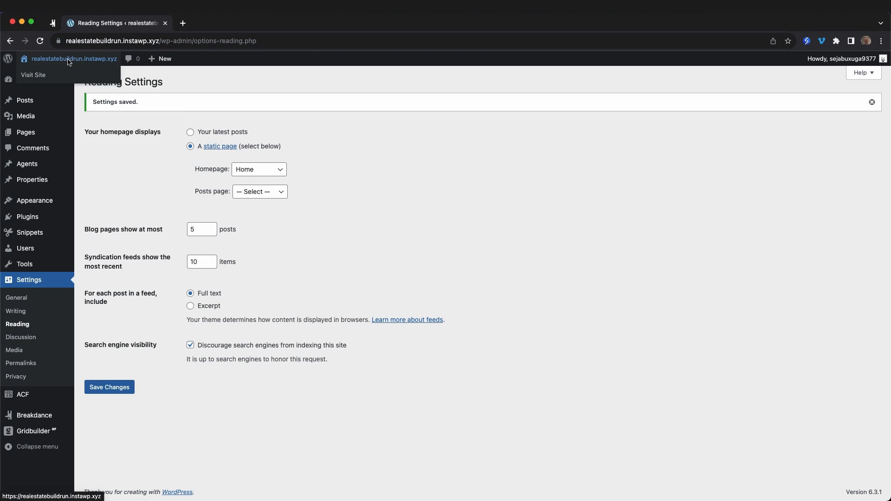
click(34, 76)
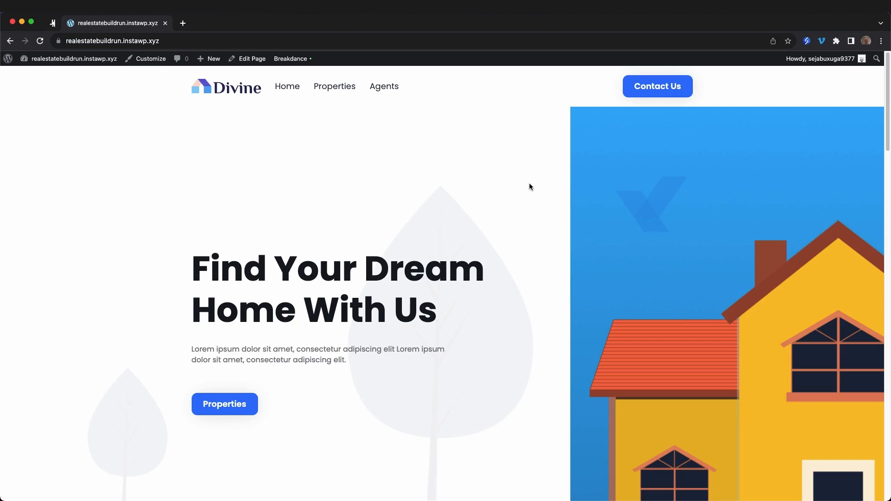
scroll(531, 189, down, 9)
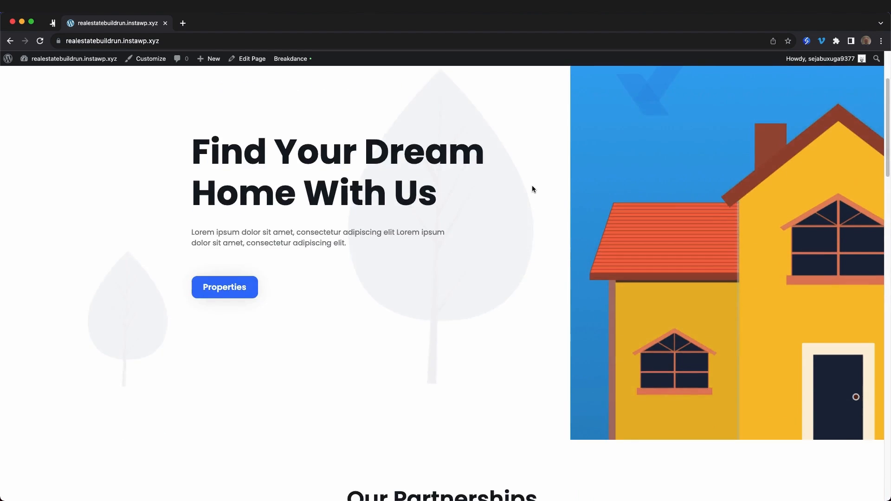
scroll(531, 189, down, 2)
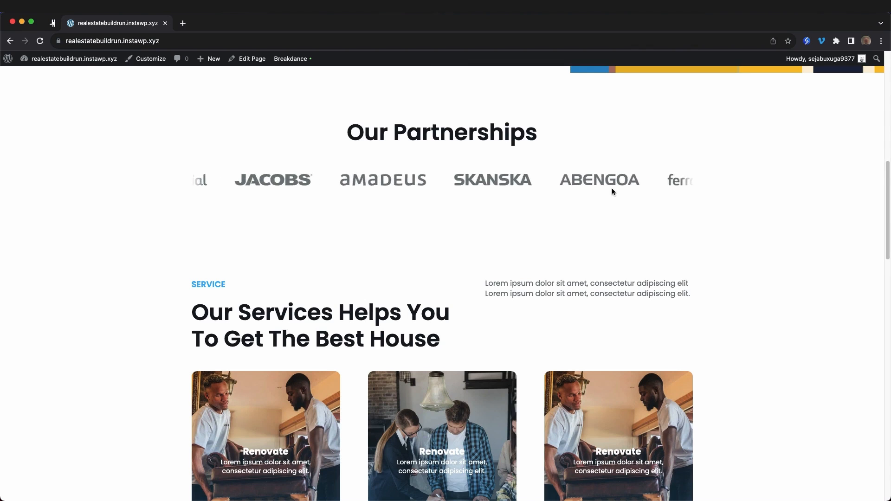
scroll(611, 192, down, 3)
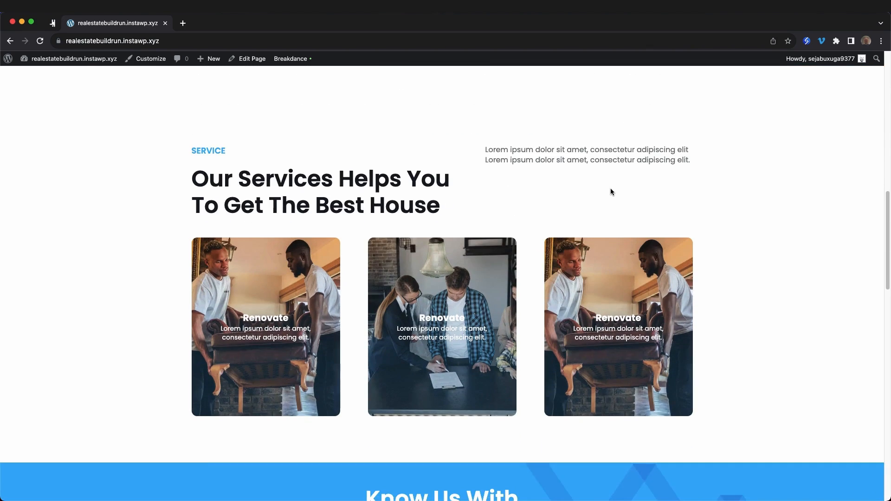
scroll(611, 191, up, 2)
scroll(610, 191, down, 2)
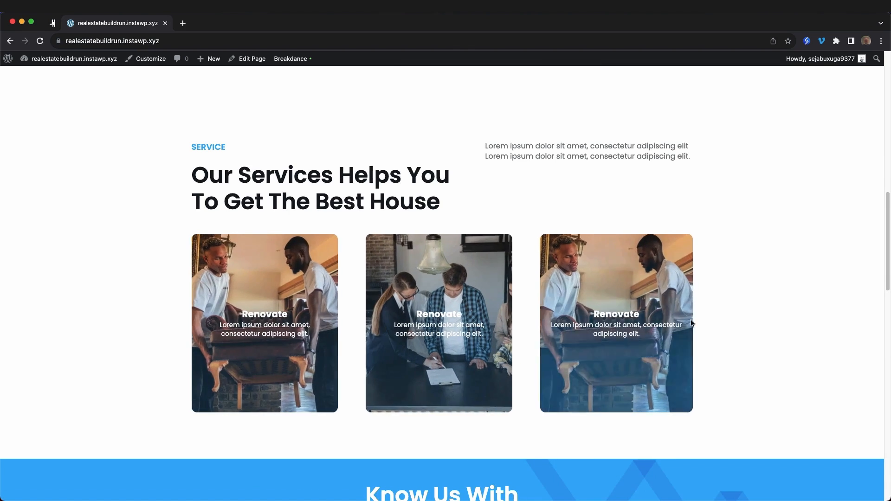
scroll(709, 324, down, 8)
scroll(709, 323, down, 6)
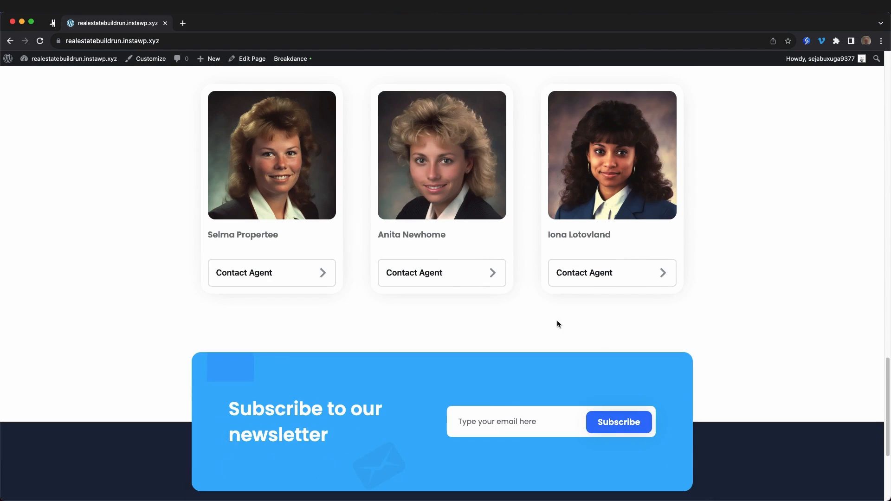
- Test expanding and collapsing Contact Agent on the second and third agent cards of the live front page
click(479, 276)
click(479, 279)
click(629, 281)
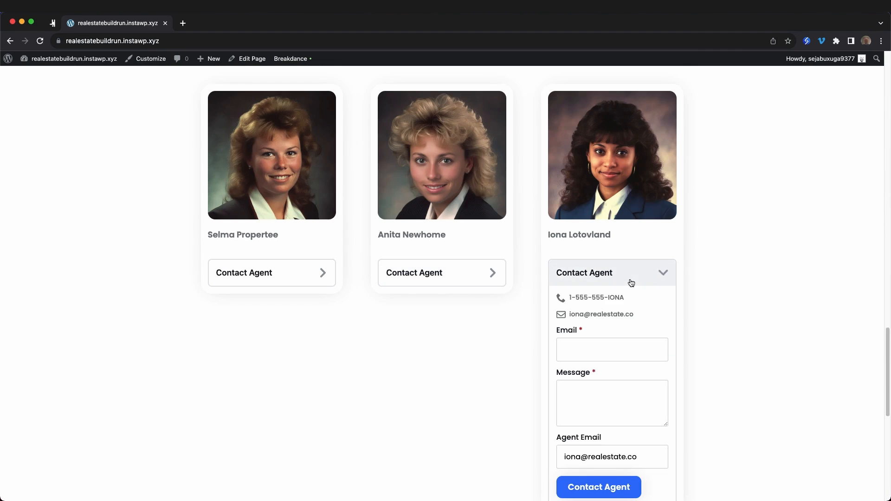
click(629, 281)
scroll(504, 331, down, 2)
scroll(466, 370, up, 20)
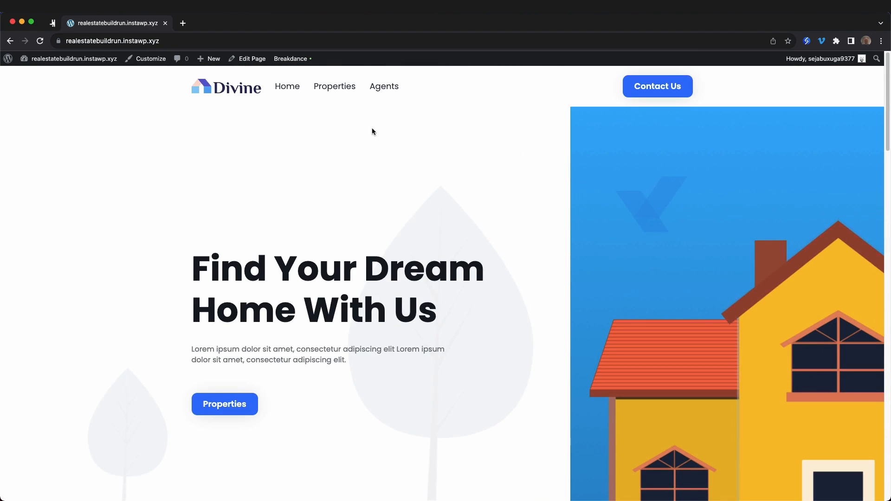
- Open the live Properties page and review its filters and property cards
click(332, 88)
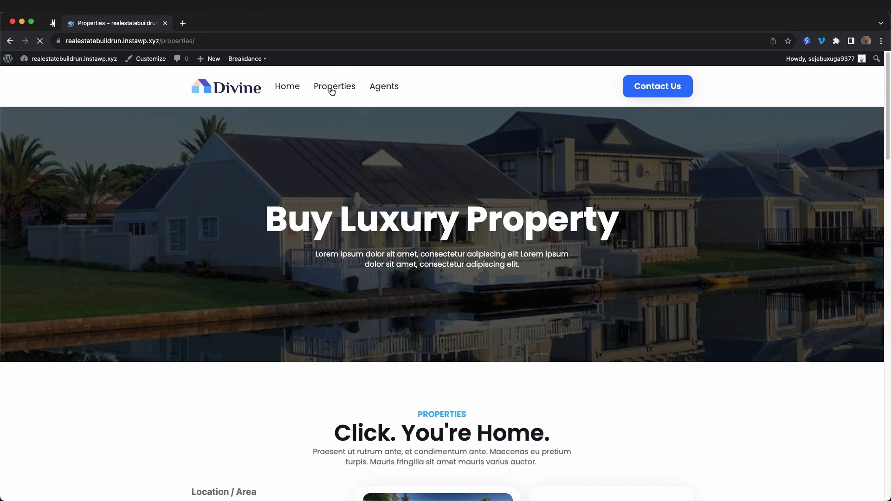
scroll(580, 166, down, 9)
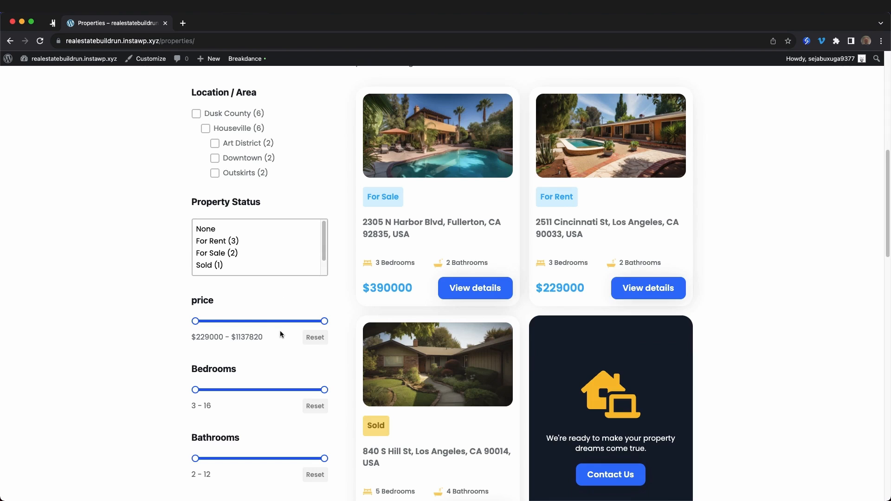
scroll(279, 332, down, 3)
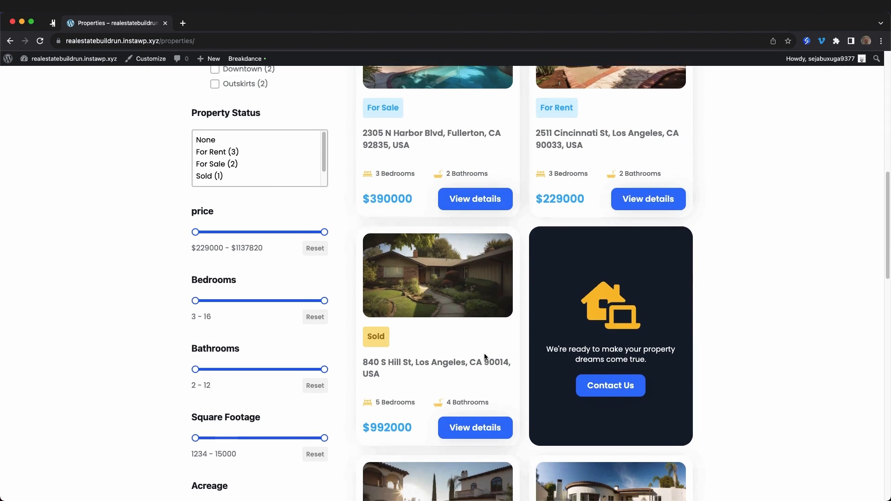
scroll(488, 358, down, 3)
scroll(494, 321, up, 15)
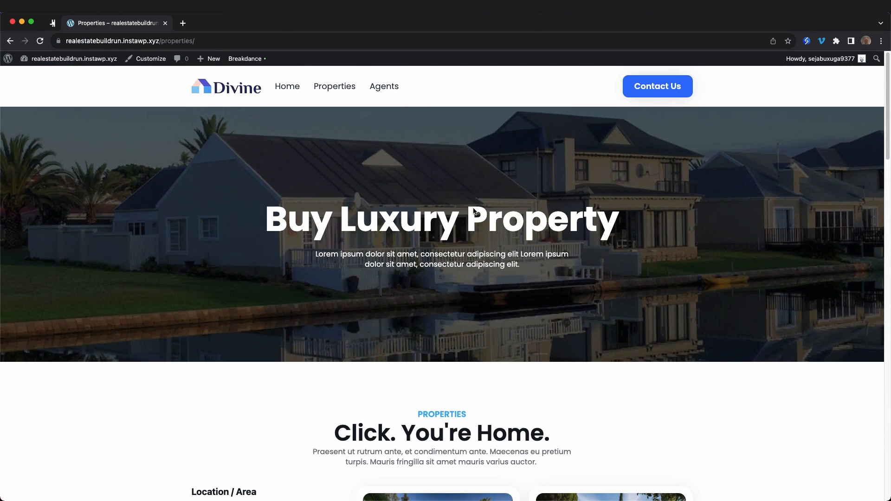
- Open the live Agents page and check its statistics banner and agent cards
click(394, 95)
scroll(387, 107, down, 4)
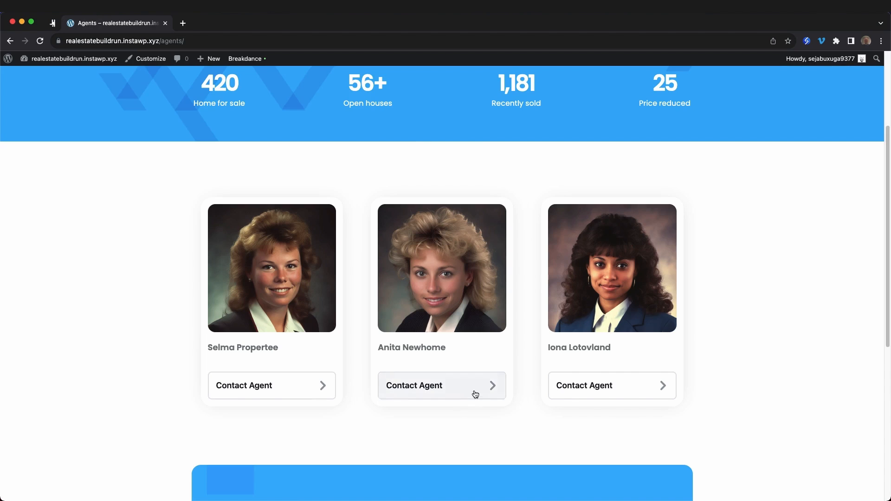
scroll(666, 112, up, 3)
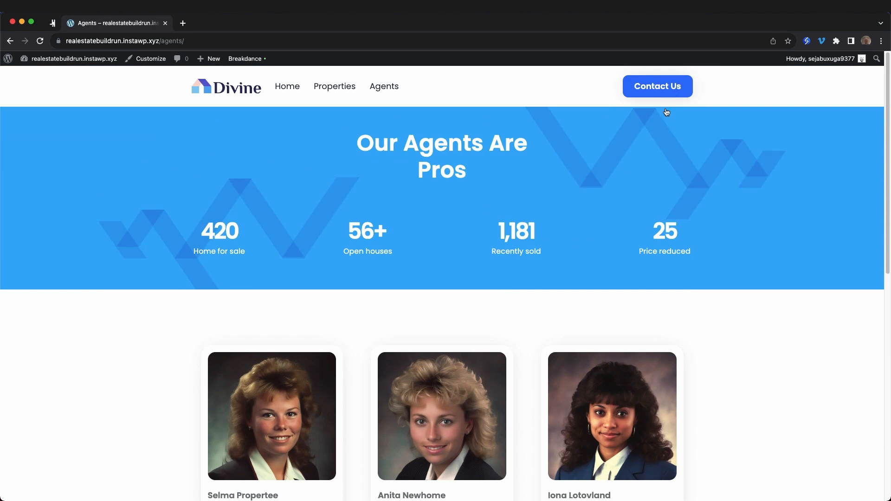
- Open the live Contact Us page and review its contact boxes, visit request form, map and newsletter section
click(679, 89)
scroll(538, 97, down, 5)
scroll(534, 104, down, 2)
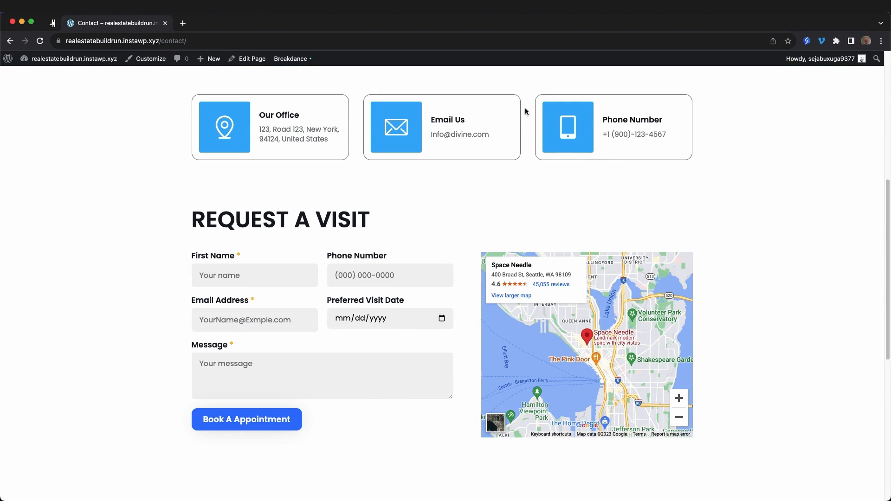
scroll(464, 186, up, 6)
scroll(472, 182, up, 2)
scroll(475, 177, down, 10)
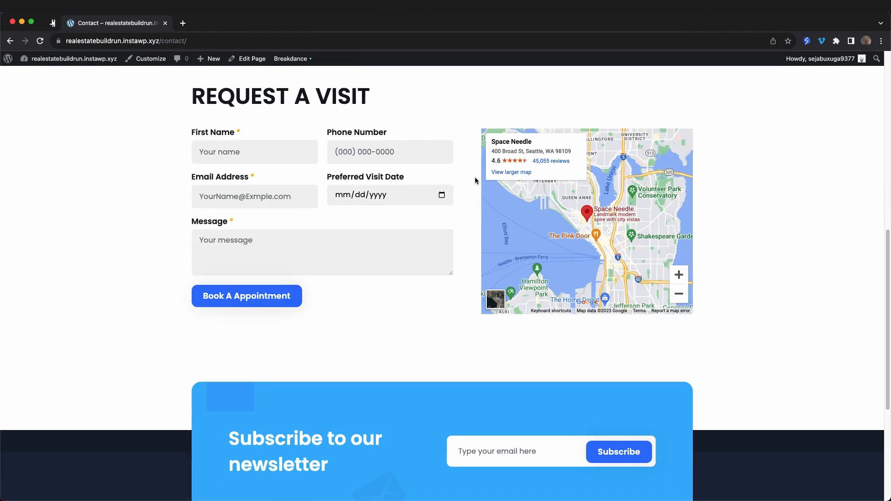
scroll(475, 176, up, 10)
scroll(478, 179, up, 2)
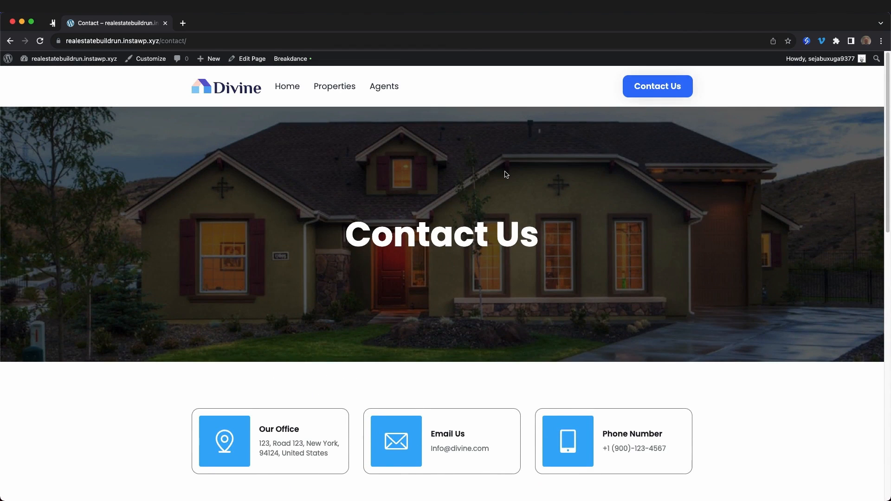